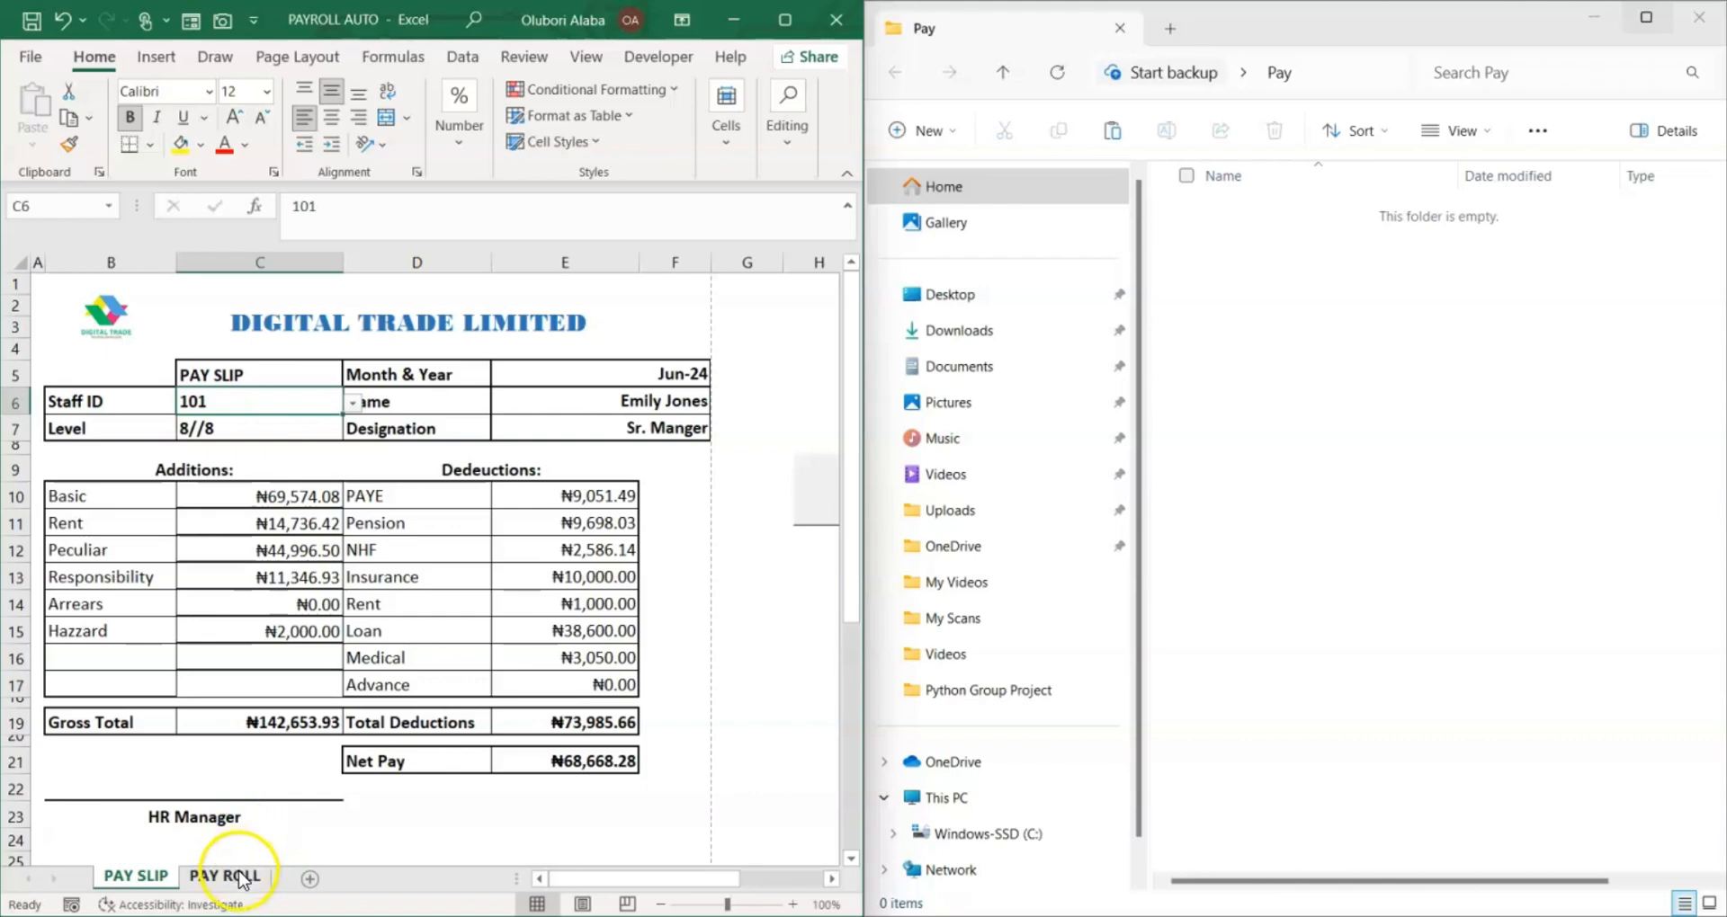
# Look over the staff records on the PAY ROLL sheet and return to the PAY SLIP sheet
pyautogui.click(227, 875)
pyautogui.moveTo(851, 636); pyautogui.dragTo(854, 339)
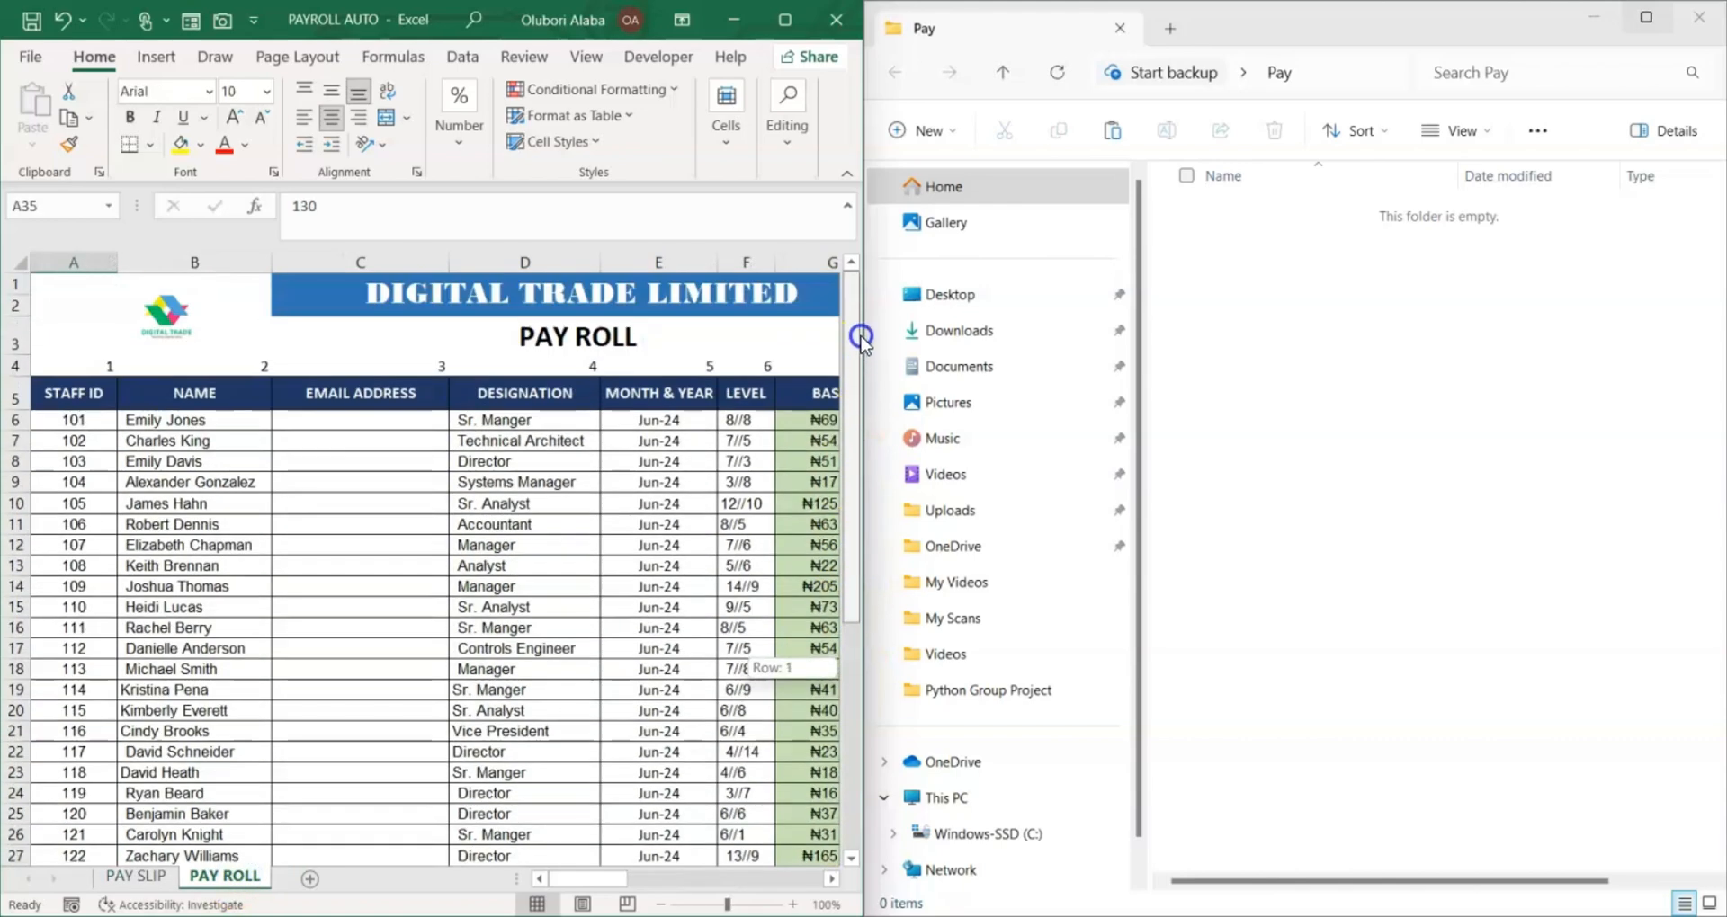
pyautogui.click(112, 877)
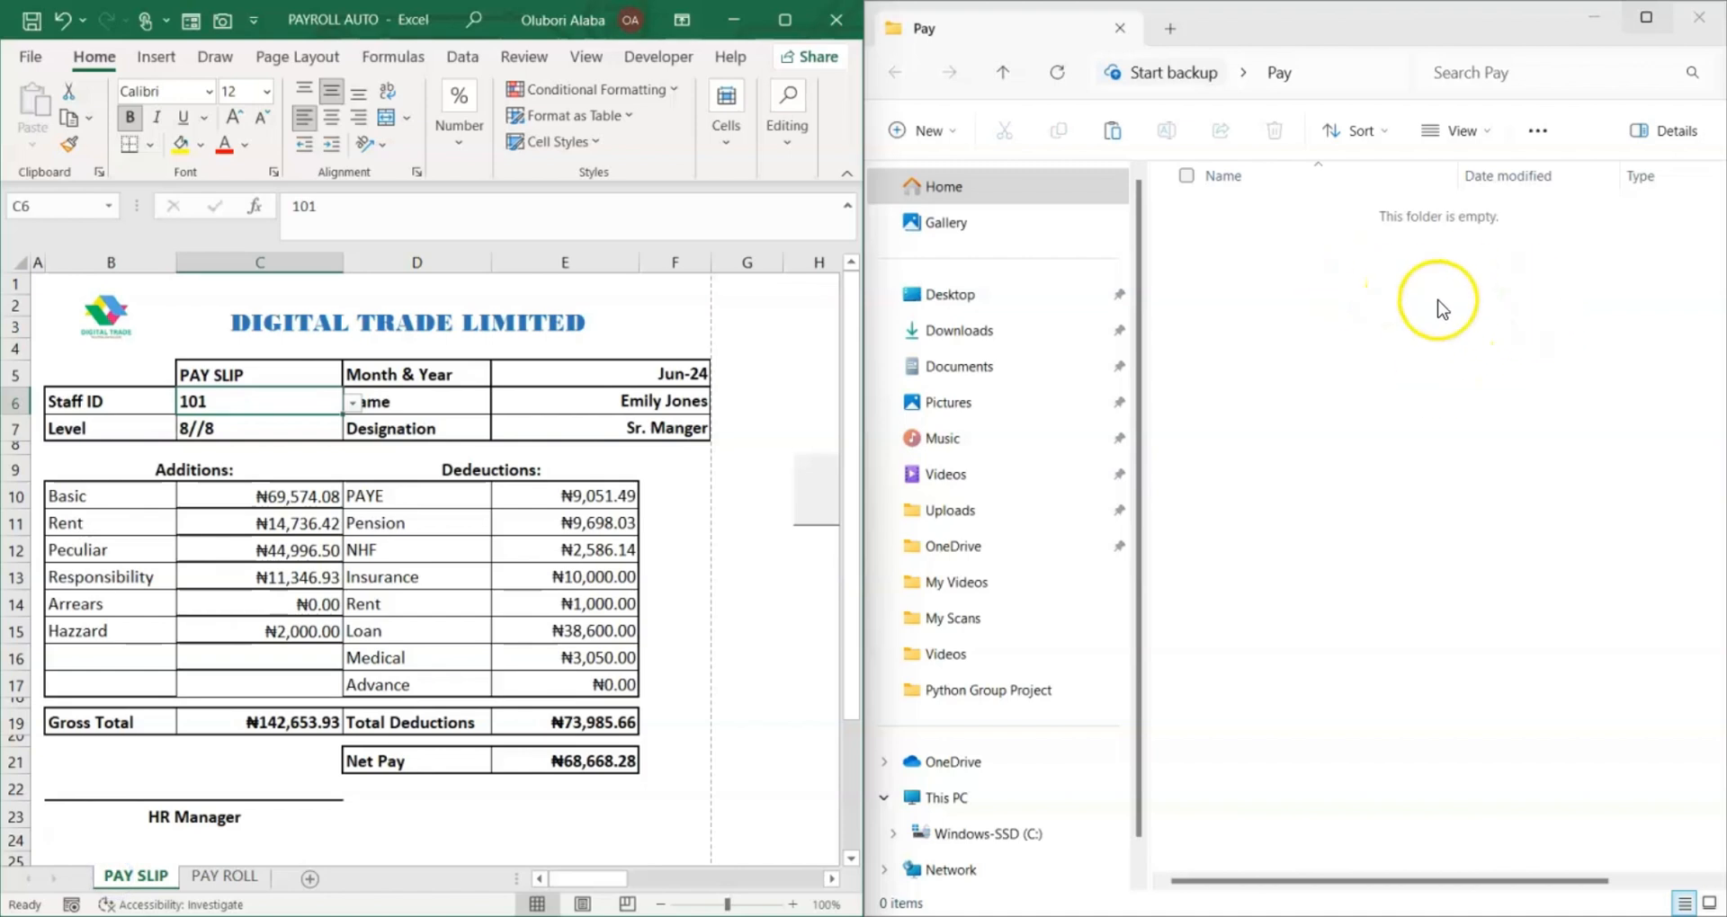
# Run Print Pay Slip from the PAY SLIP sheet and look through the generated PDF files in the Pay folder
pyautogui.moveTo(607, 888); pyautogui.dragTo(639, 882)
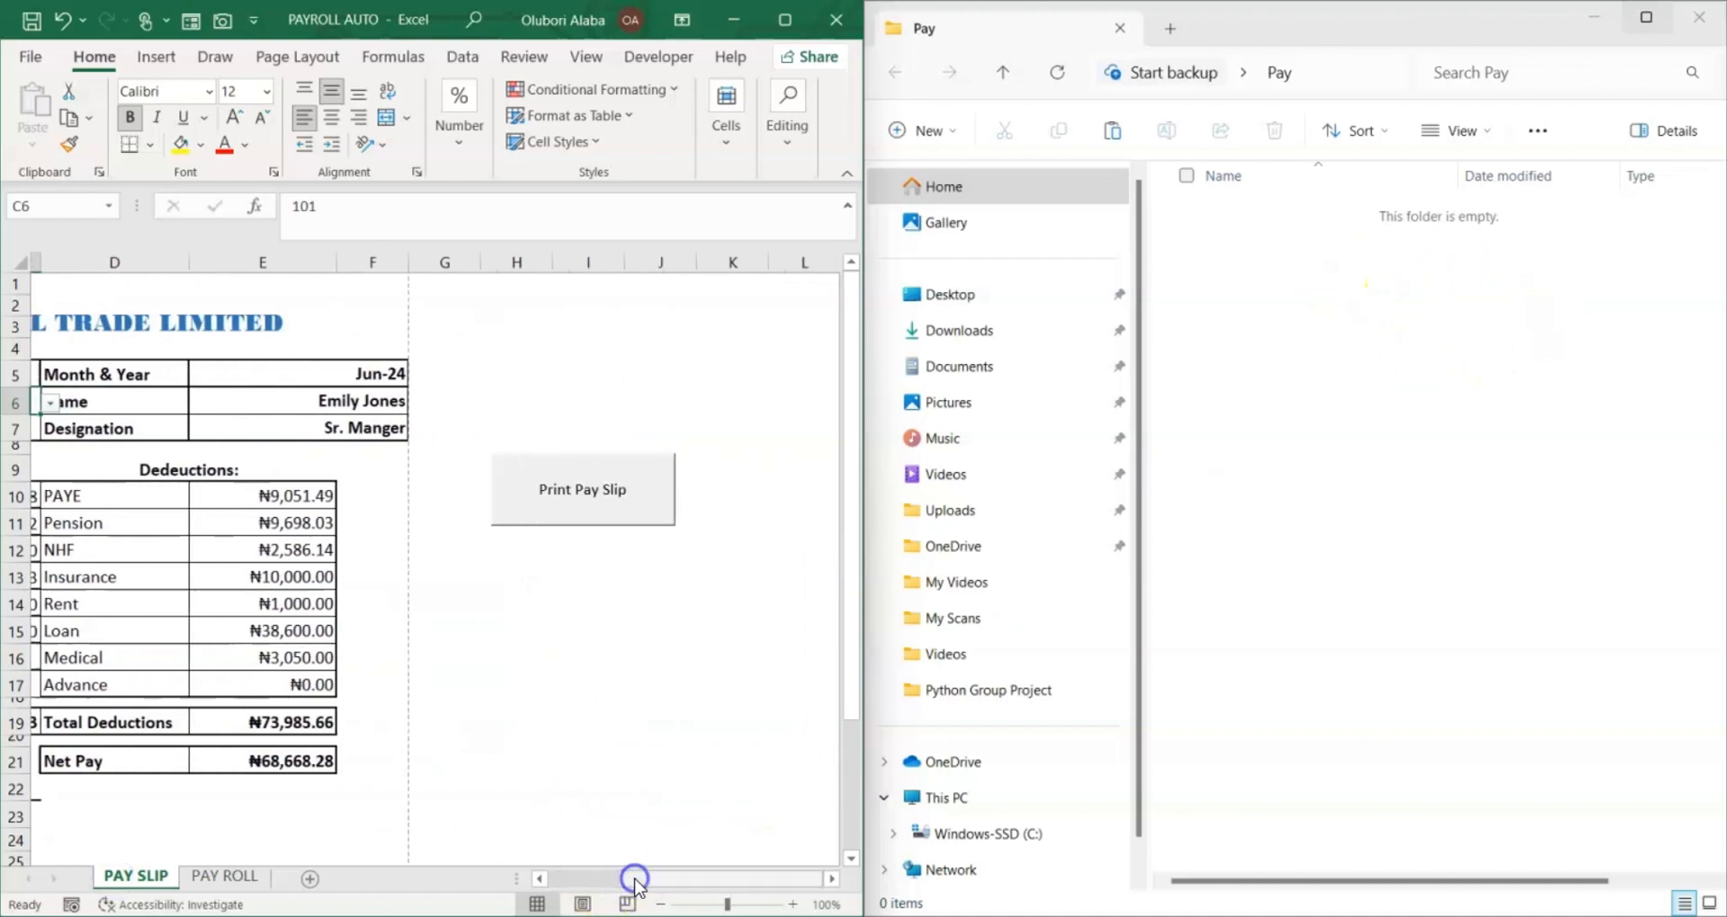
pyautogui.click(571, 508)
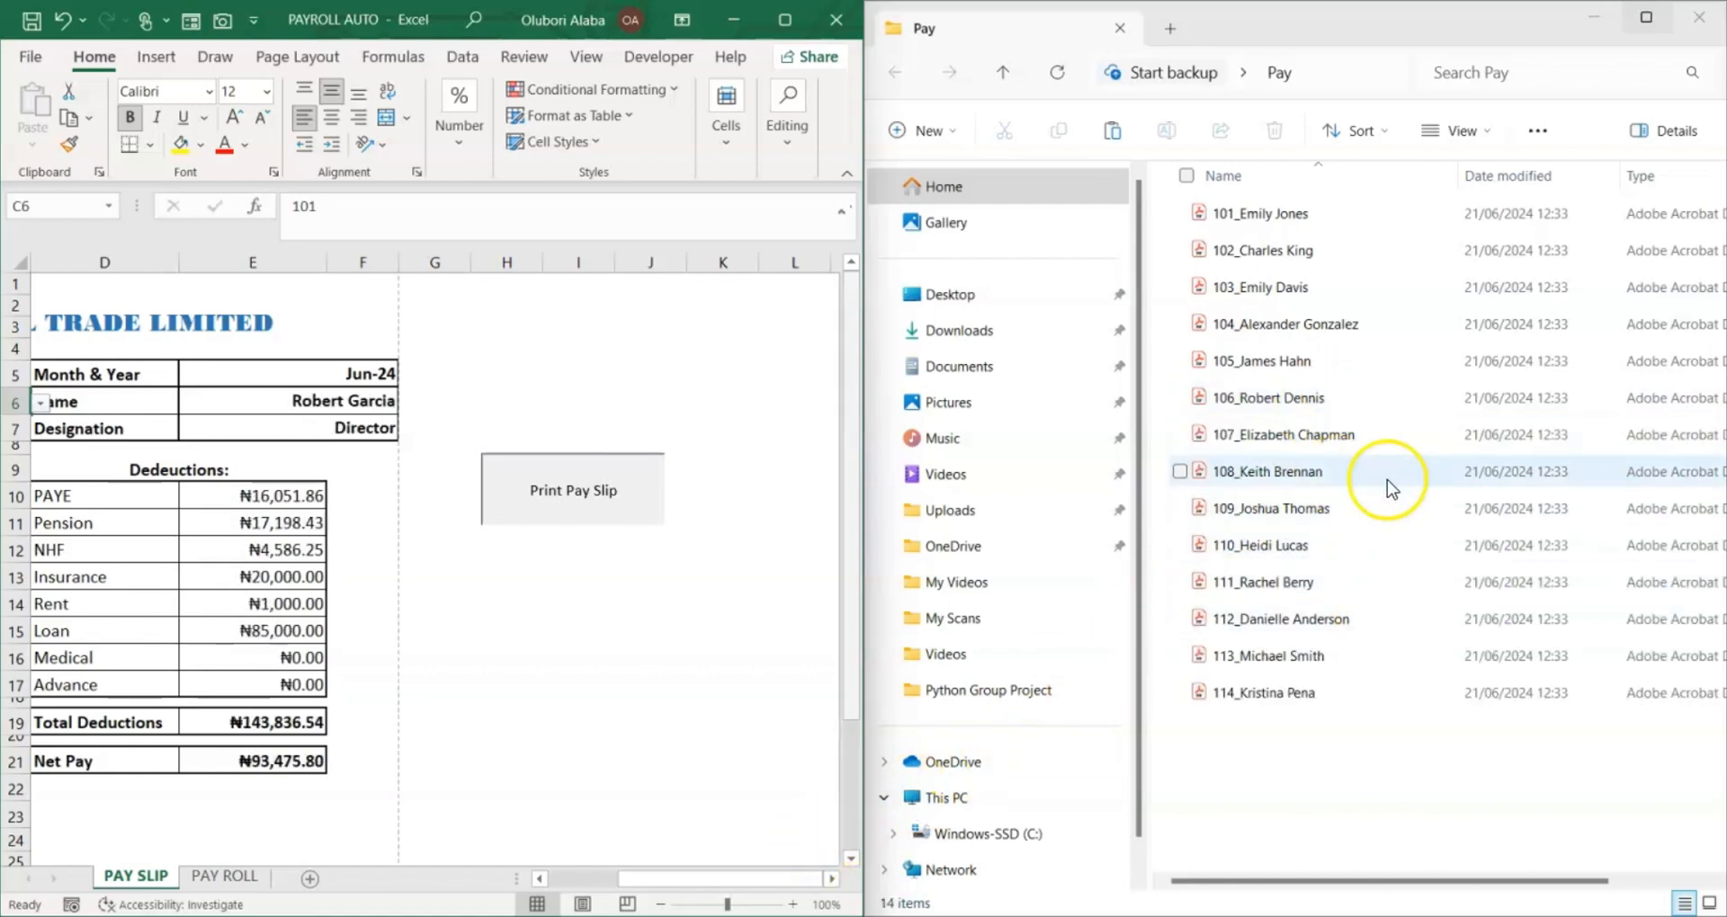
pyautogui.scroll(-2, 1403, 504)
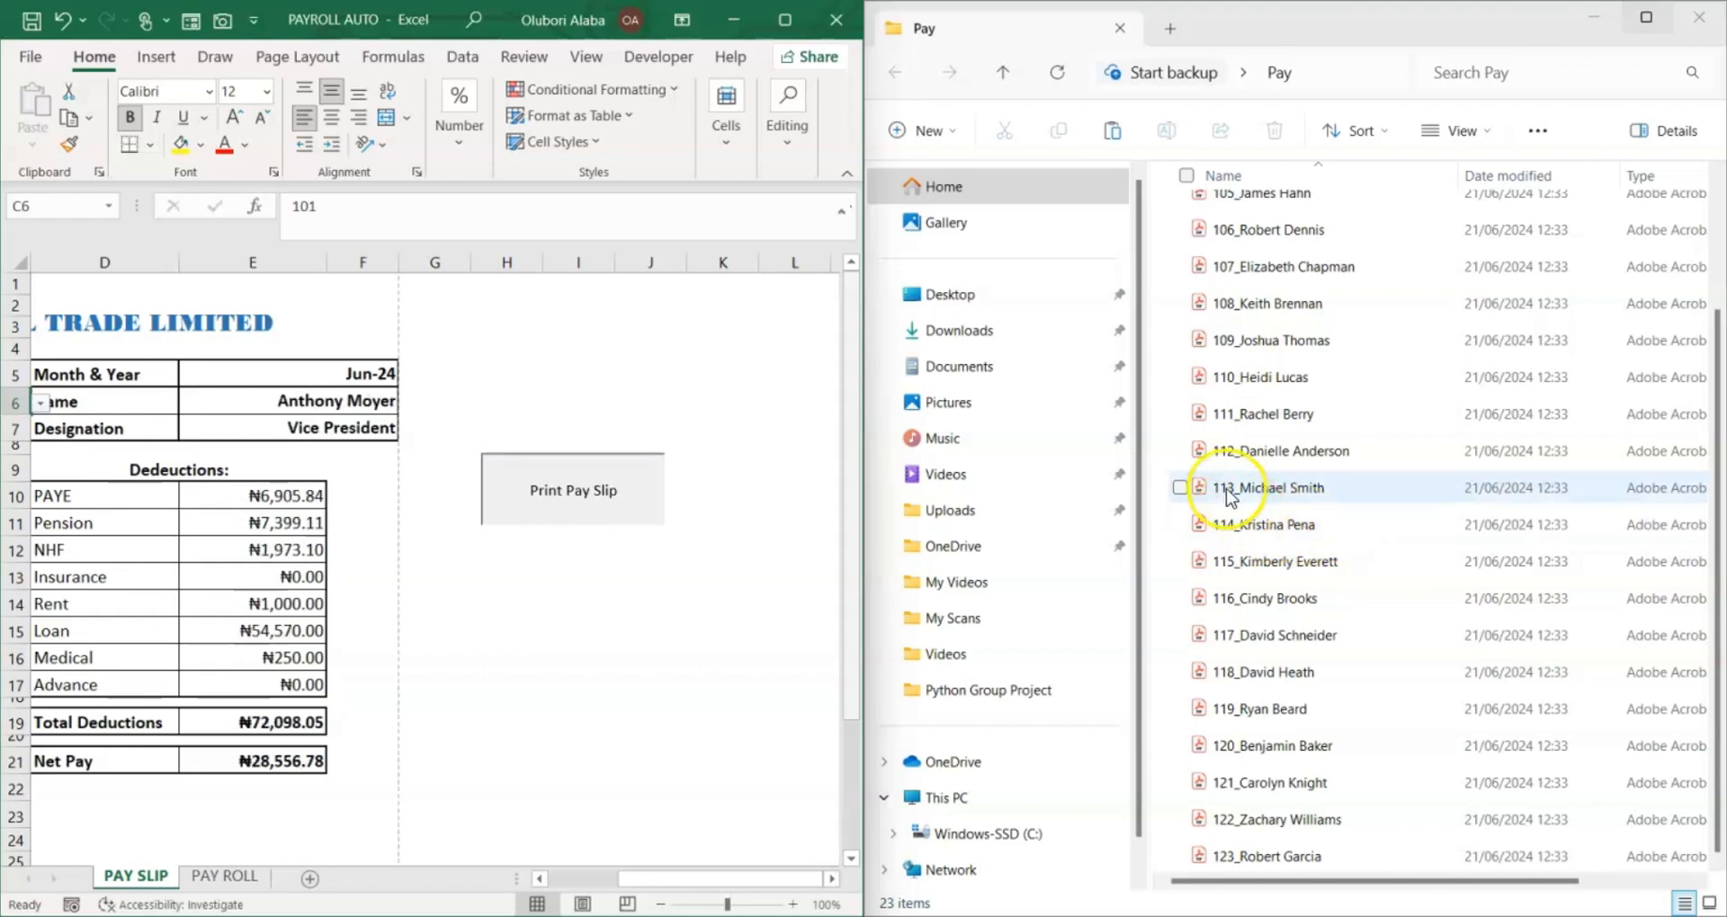
pyautogui.scroll(-3, 1250, 421)
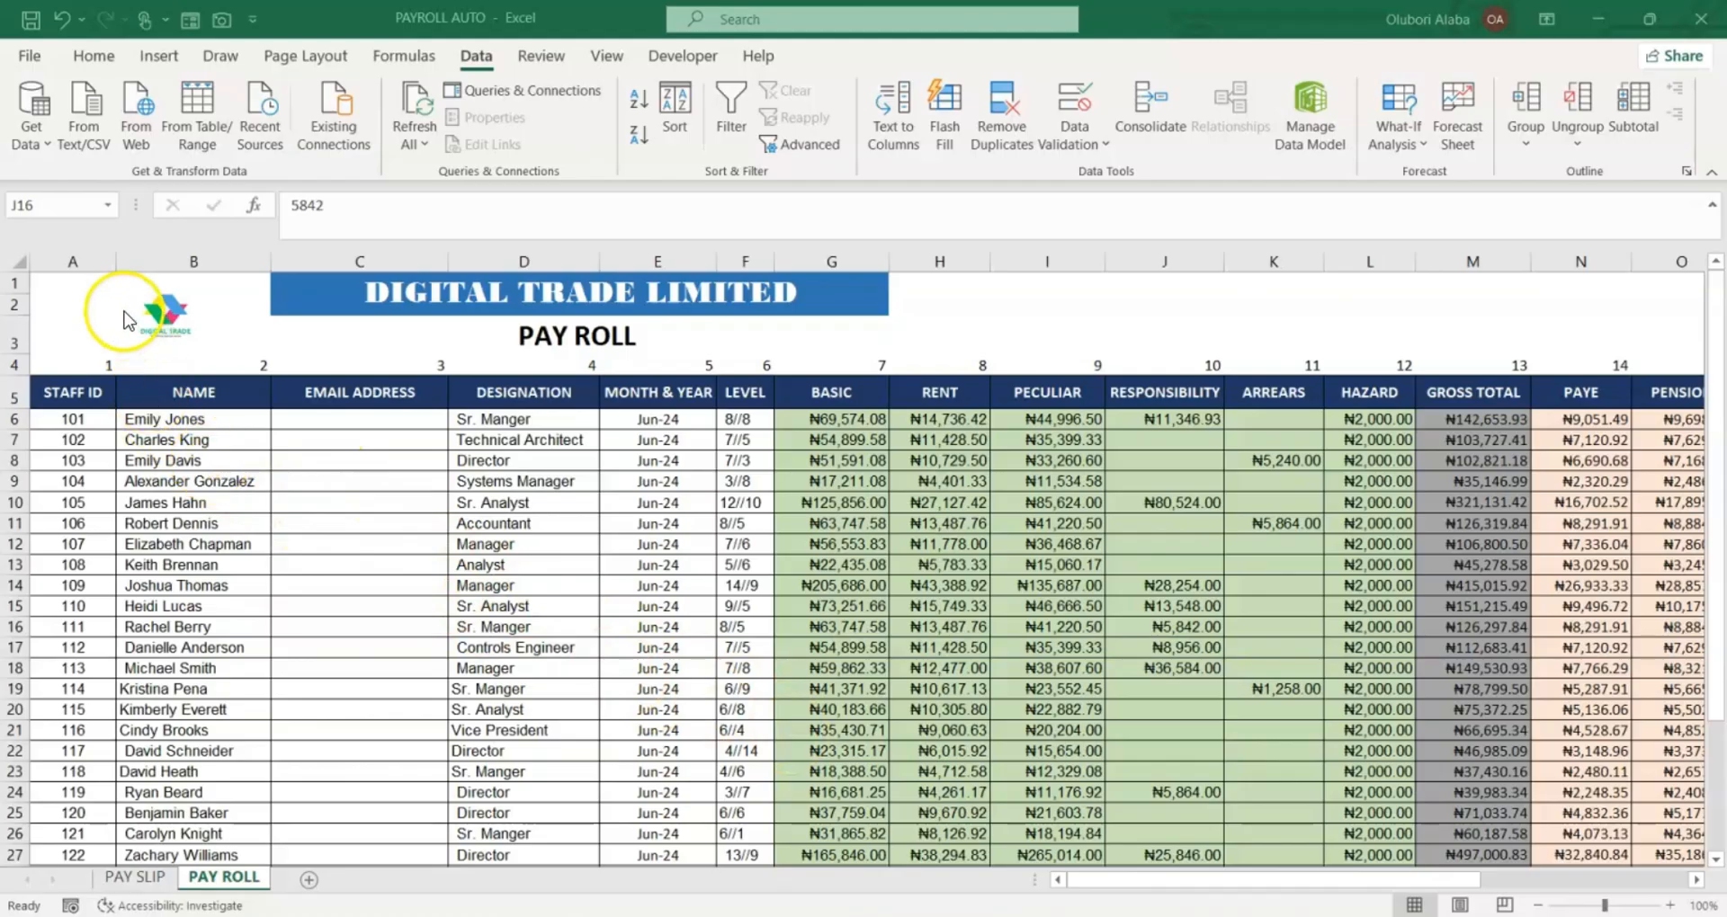
# Examine the staff detail columns STAFF ID to LEVEL on the PAY ROLL sheet down to the final staff row
pyautogui.click(88, 409)
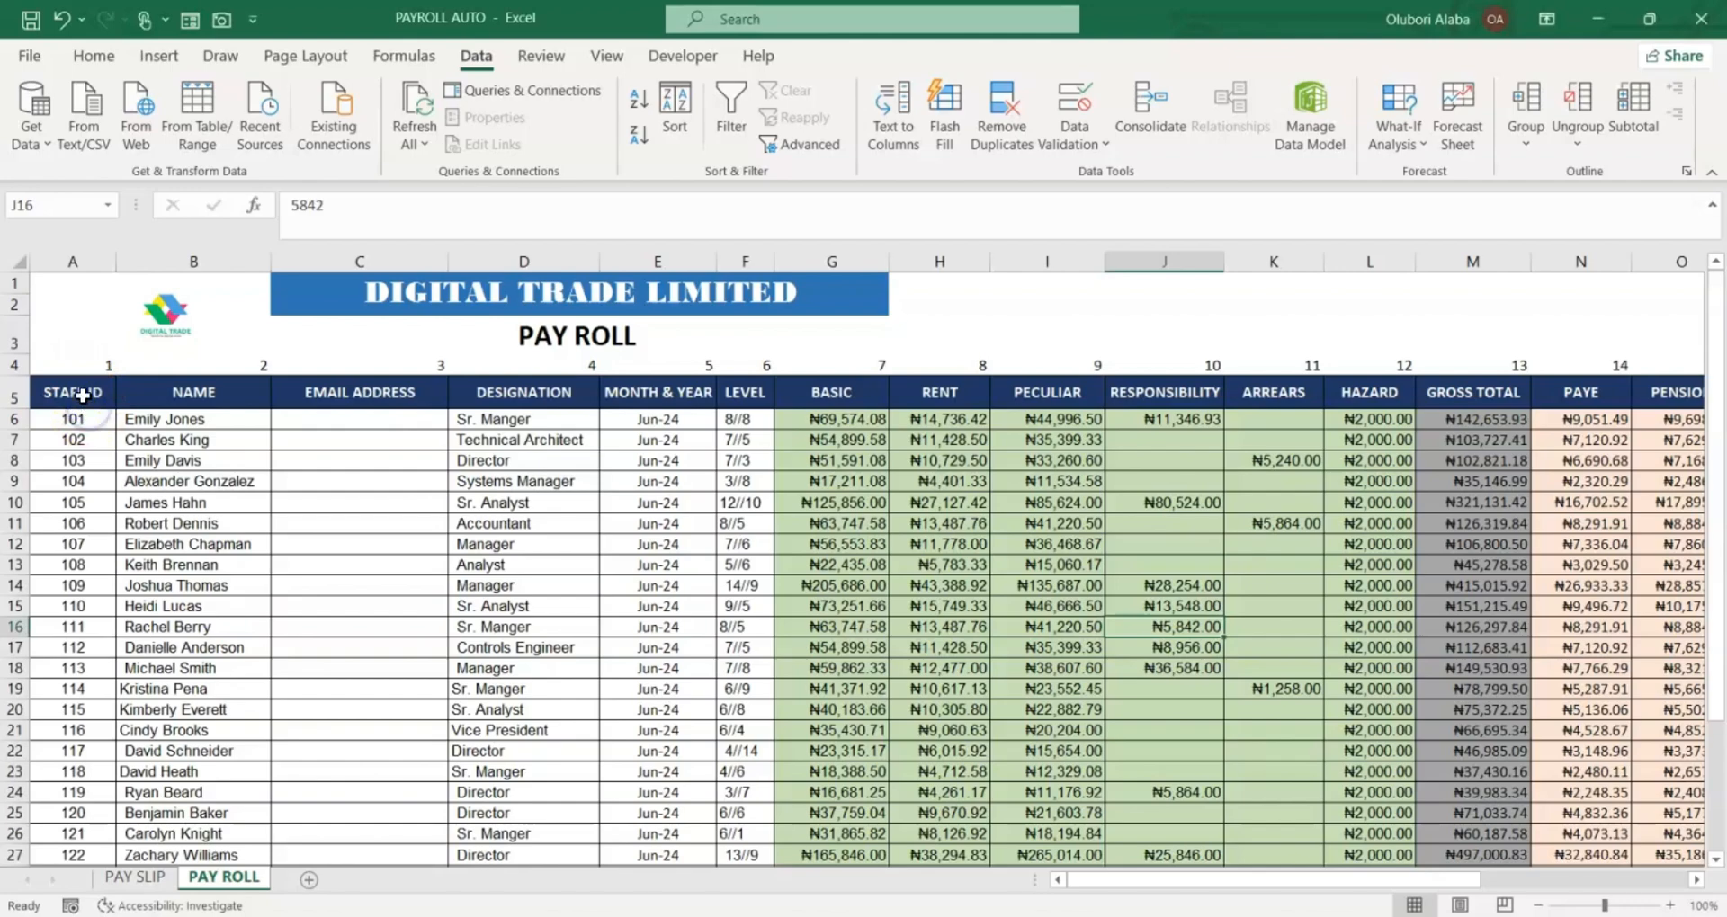
pyautogui.moveTo(83, 396); pyautogui.dragTo(763, 628)
pyautogui.click(712, 624)
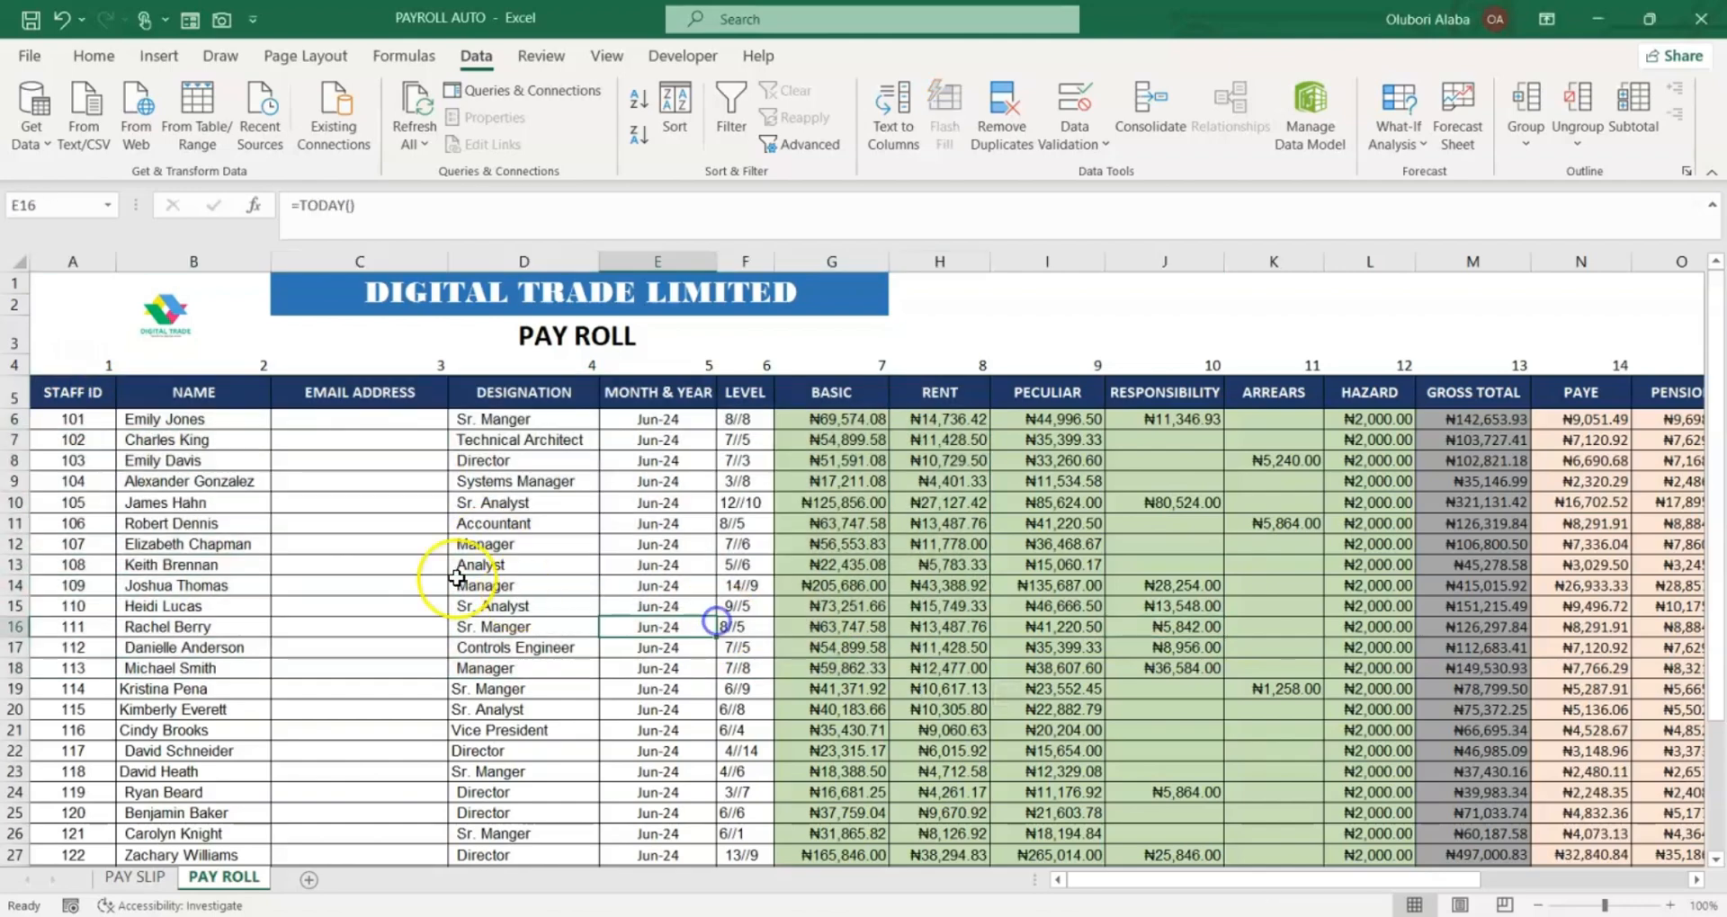
pyautogui.scroll(-5, 184, 425)
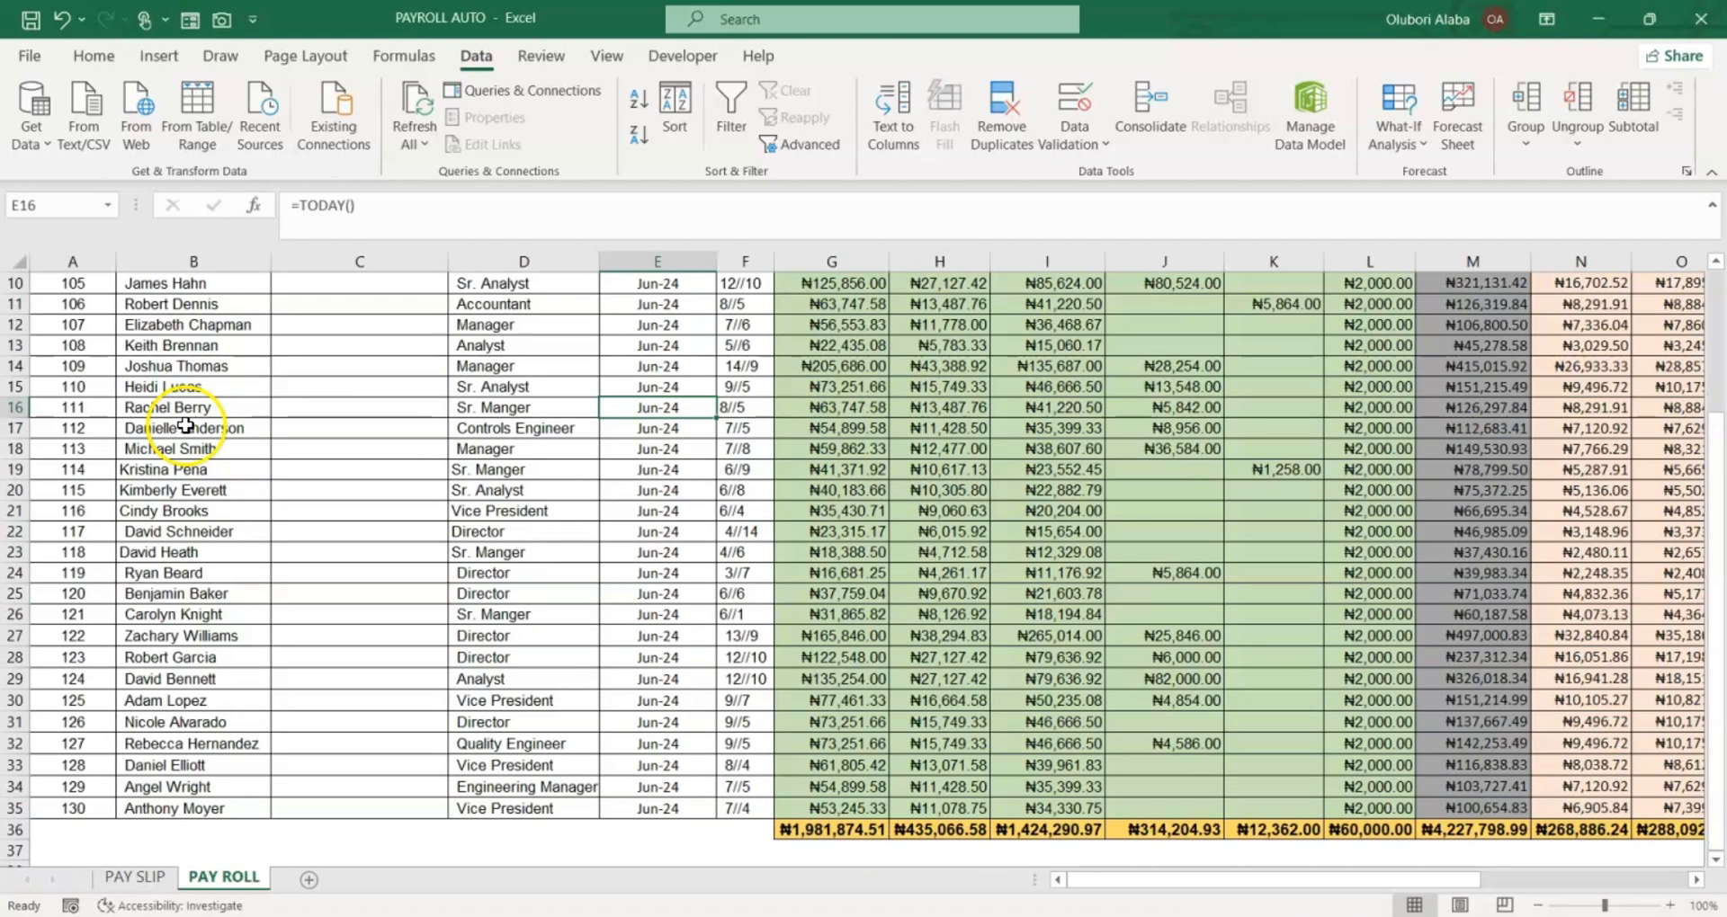
pyautogui.scroll(5, 153, 431)
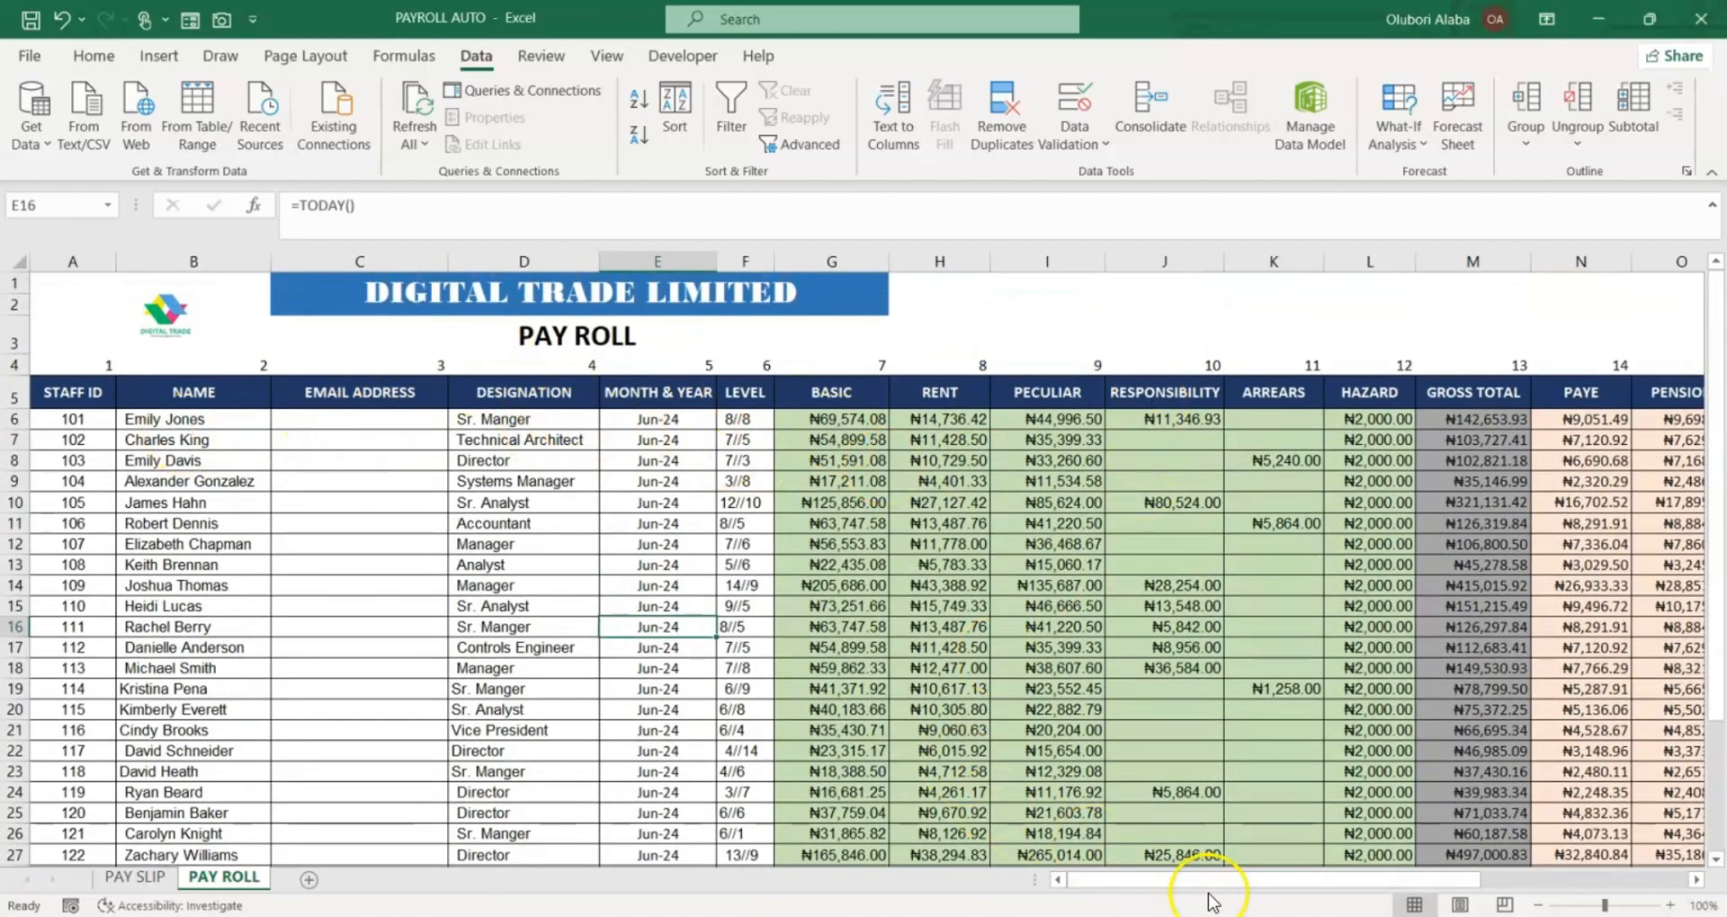
# Examine the payroll's additions columns BASIC to HAZARD and its deductions columns from PAYE onwards
pyautogui.moveTo(1200, 881); pyautogui.dragTo(1272, 882)
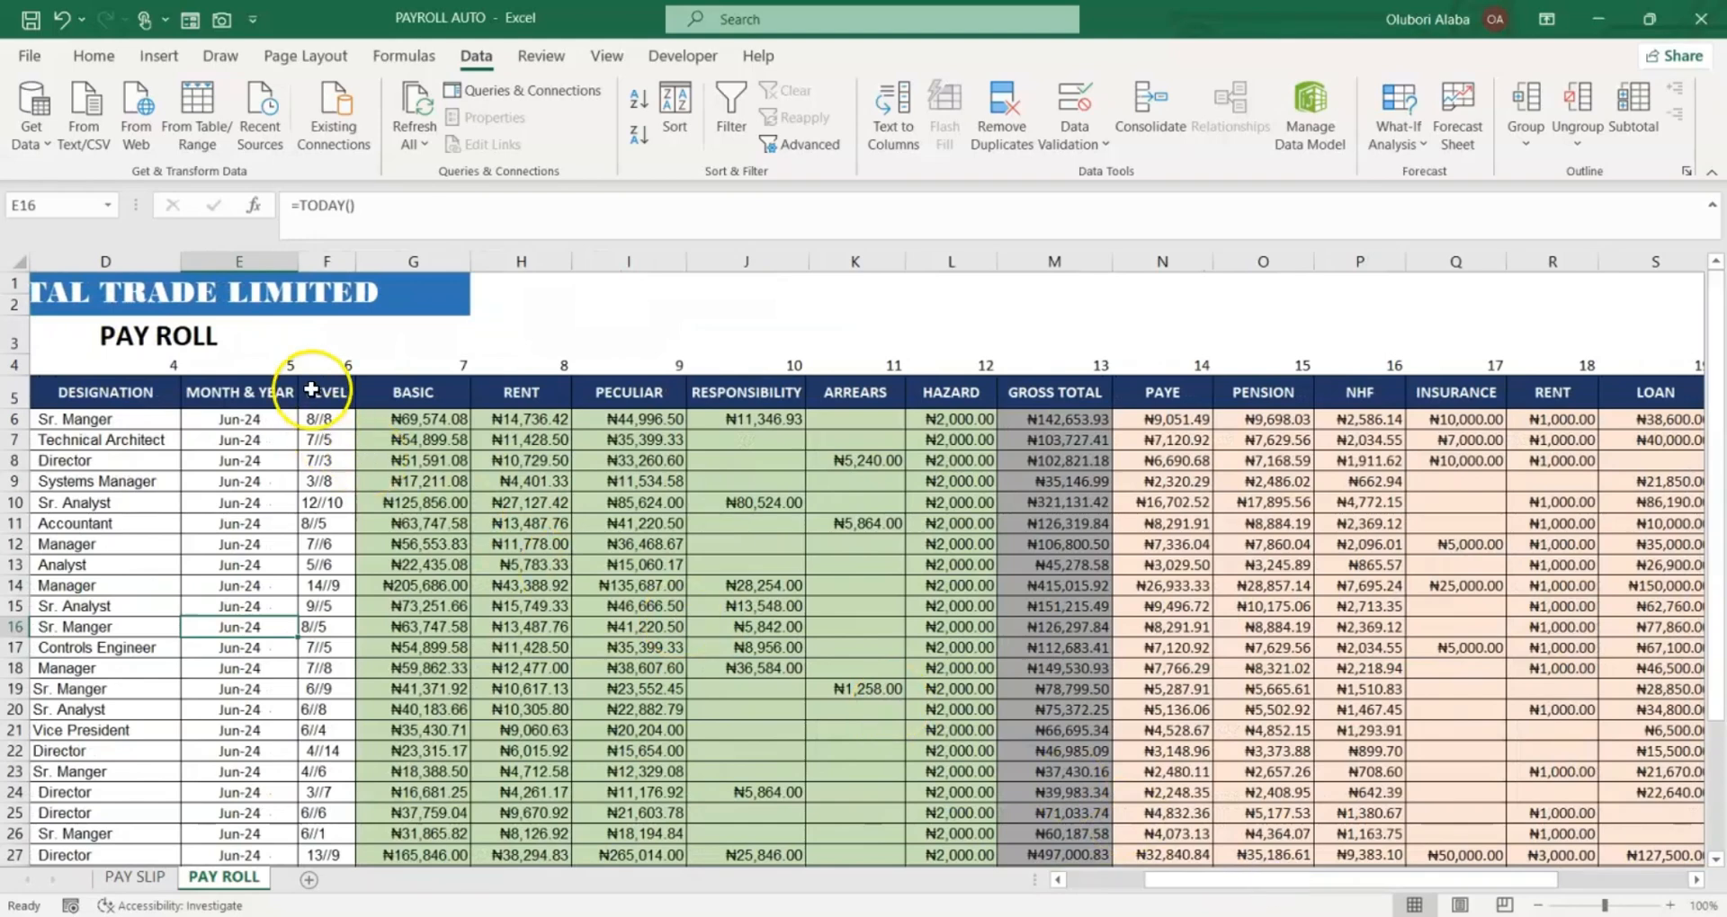
pyautogui.moveTo(429, 402); pyautogui.dragTo(921, 803)
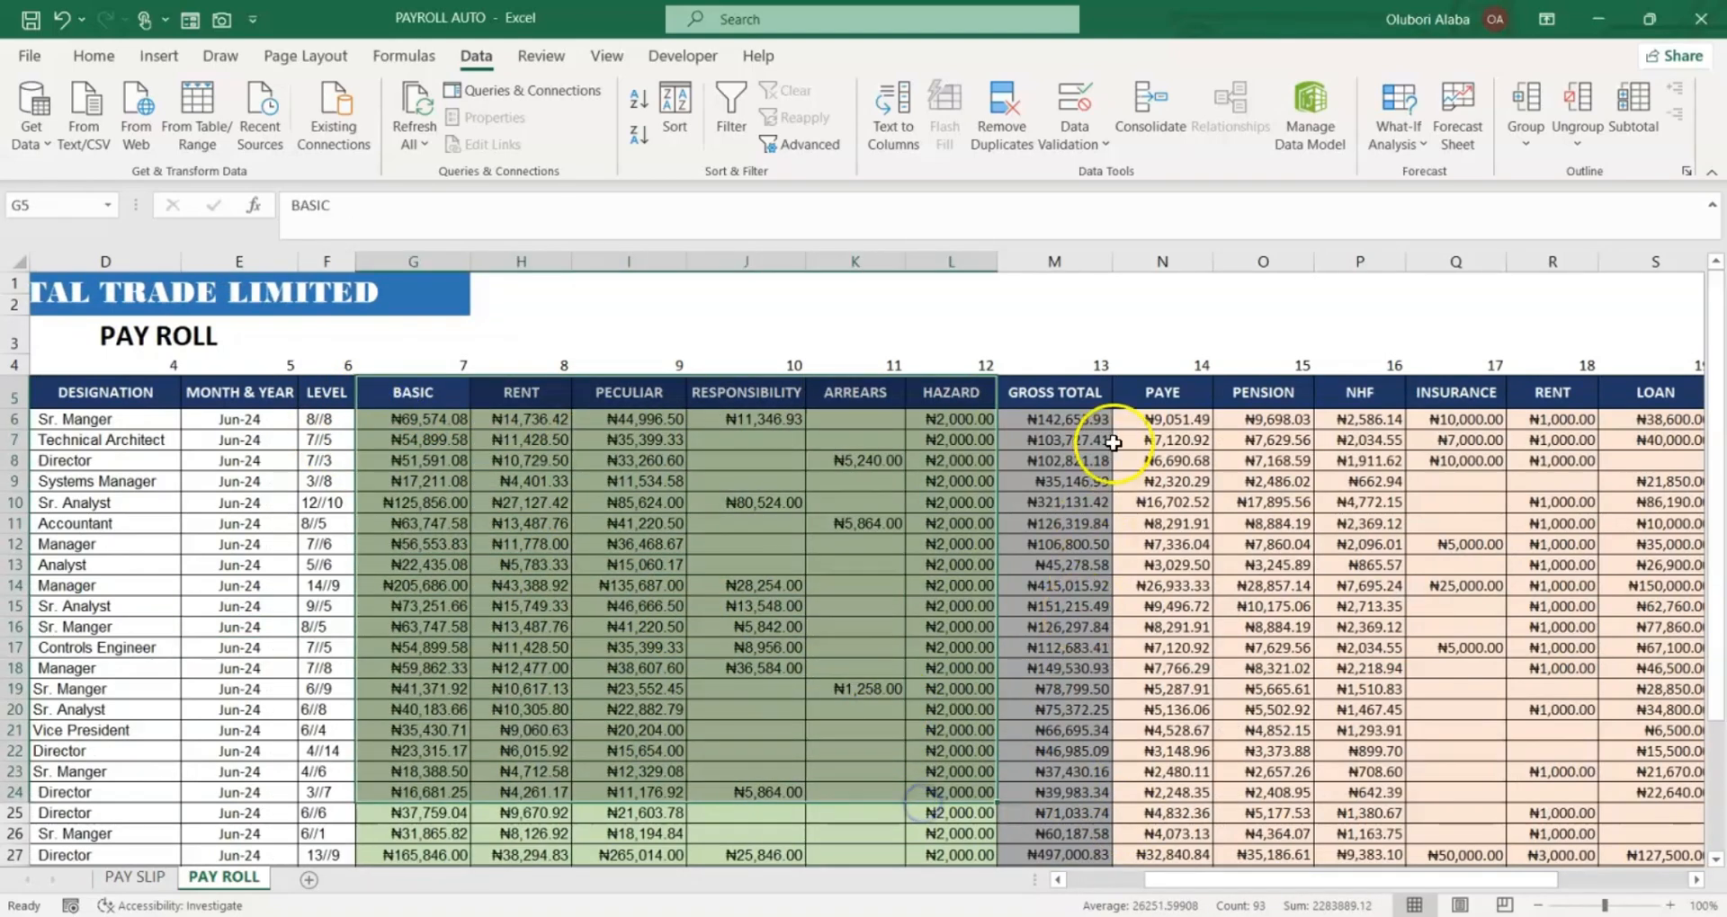
pyautogui.click(1148, 403)
pyautogui.moveTo(1147, 403)
pyautogui.mouseDown()
pyautogui.moveTo(1631, 725)
pyautogui.moveTo(1636, 746)
pyautogui.mouseUp()
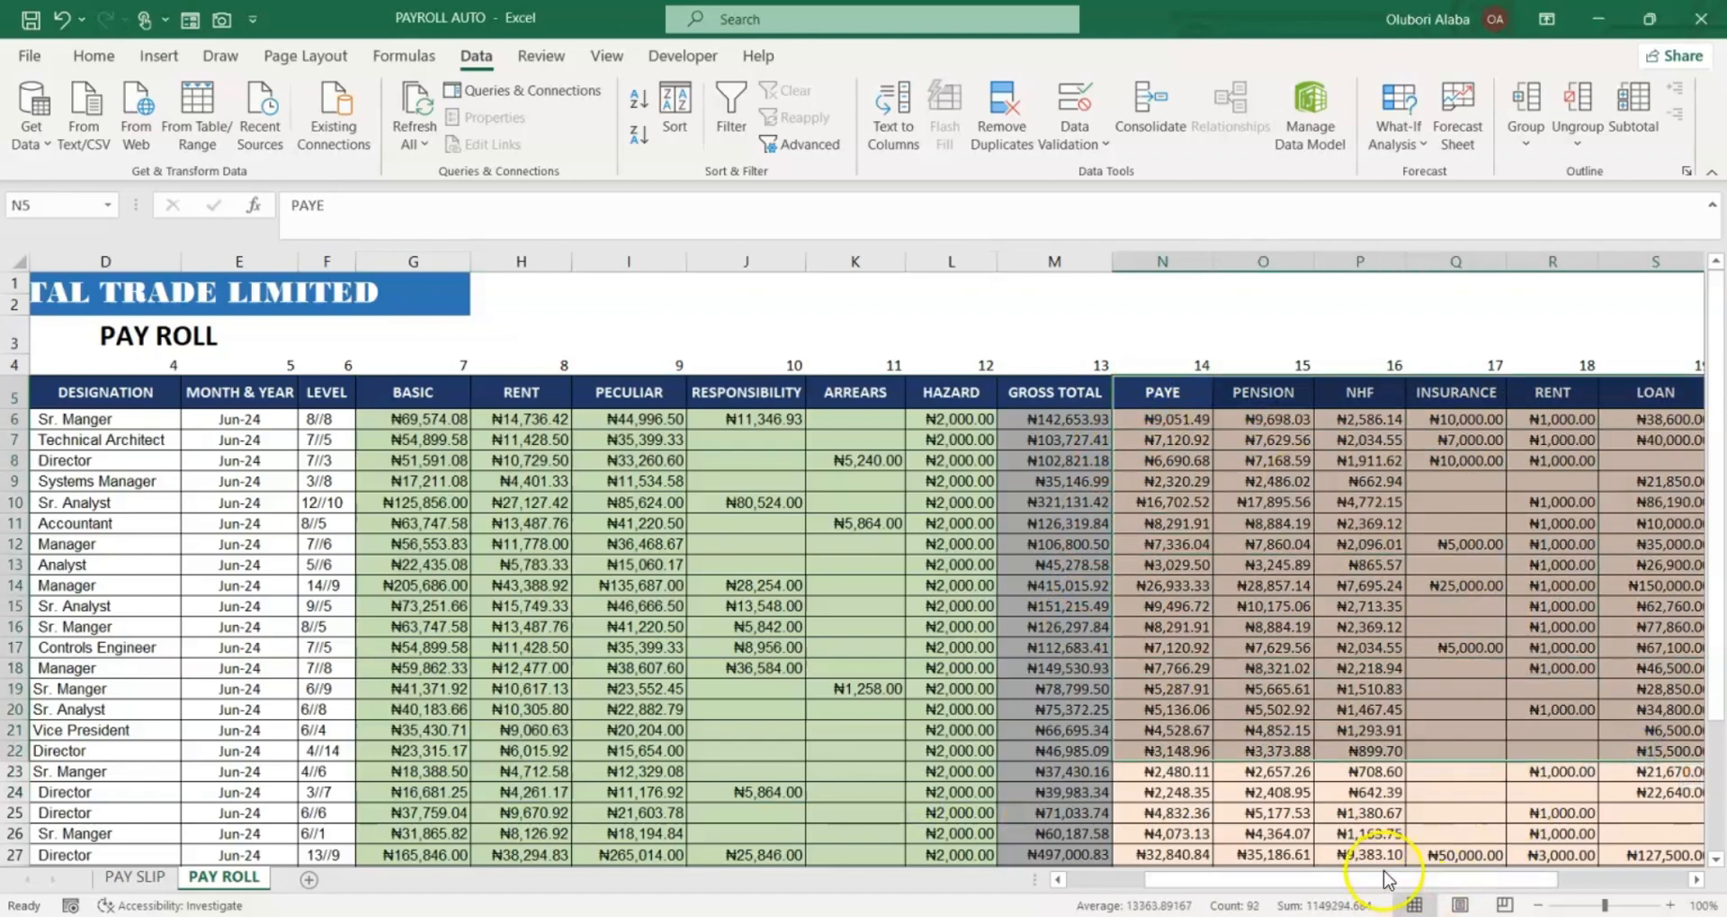
pyautogui.moveTo(1385, 880); pyautogui.dragTo(1142, 877)
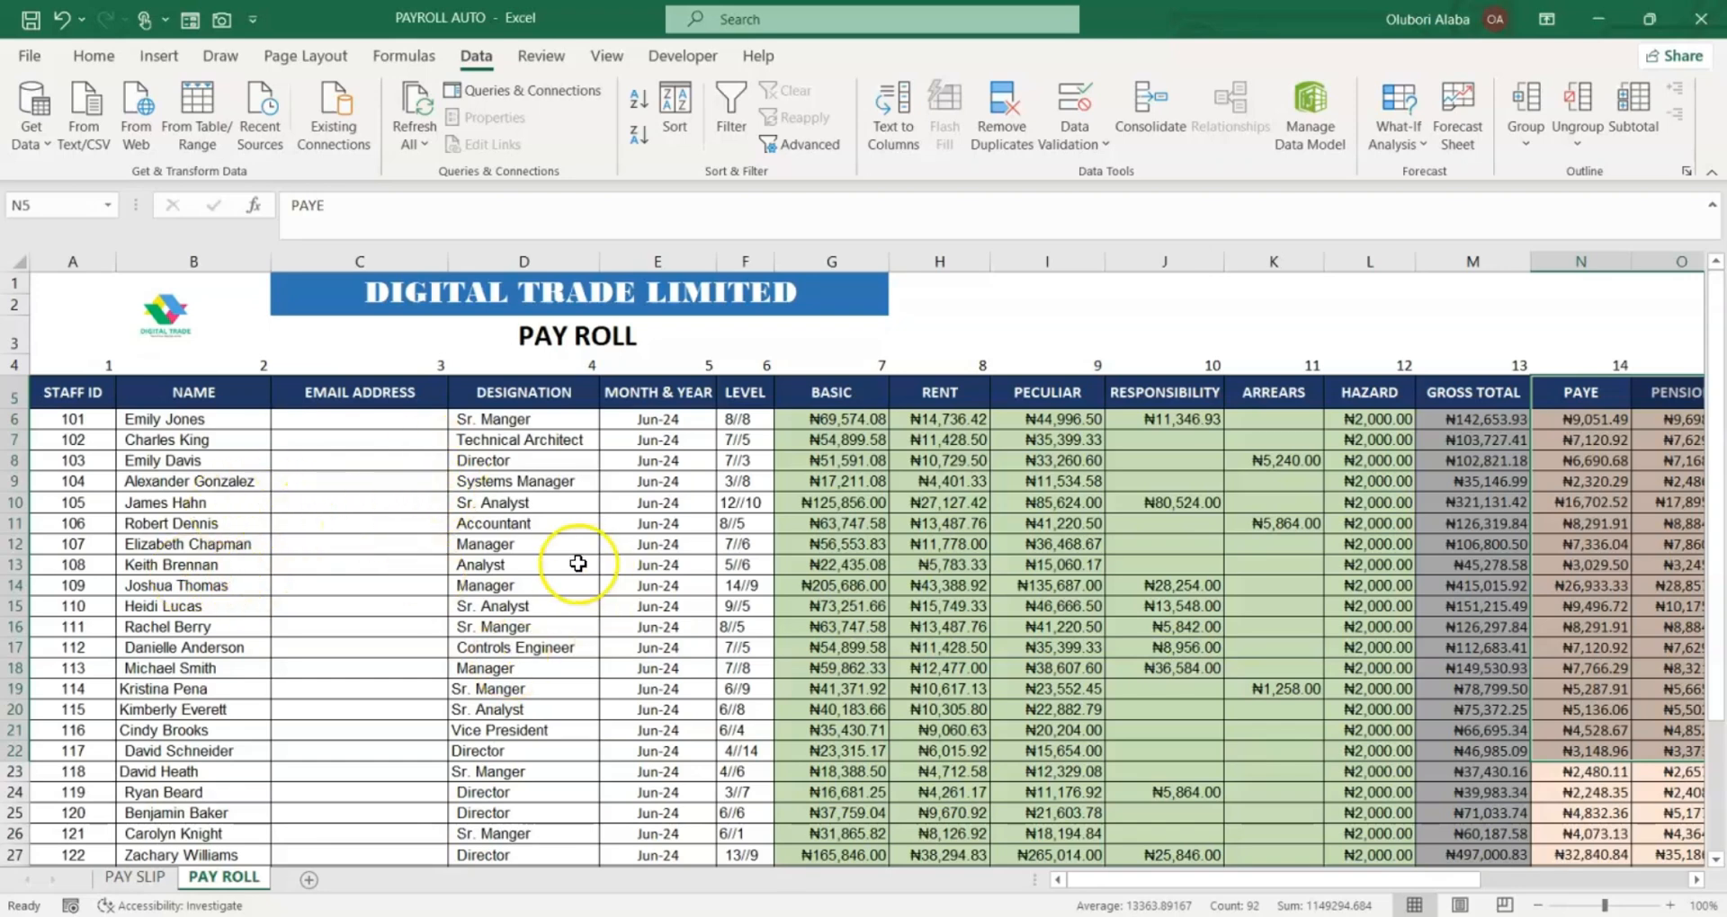
# Clear the Total Deductions and Net Pay formulas in cells E19 and E21 of the PAY SLIP sheet
pyautogui.click(131, 863)
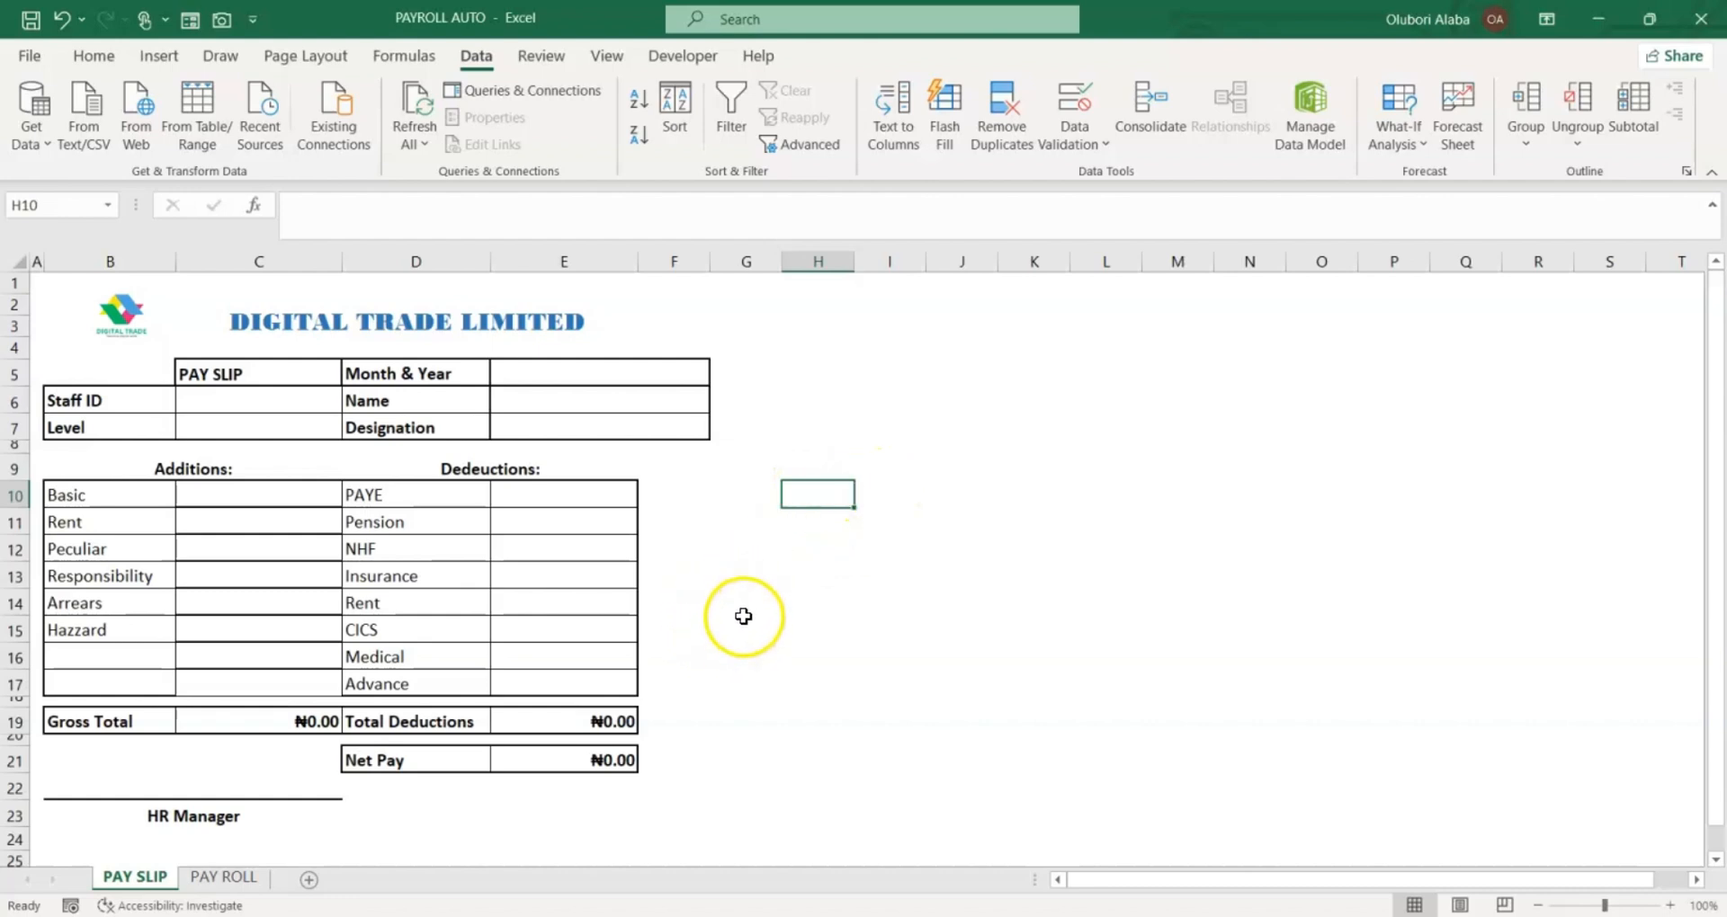
pyautogui.click(586, 723)
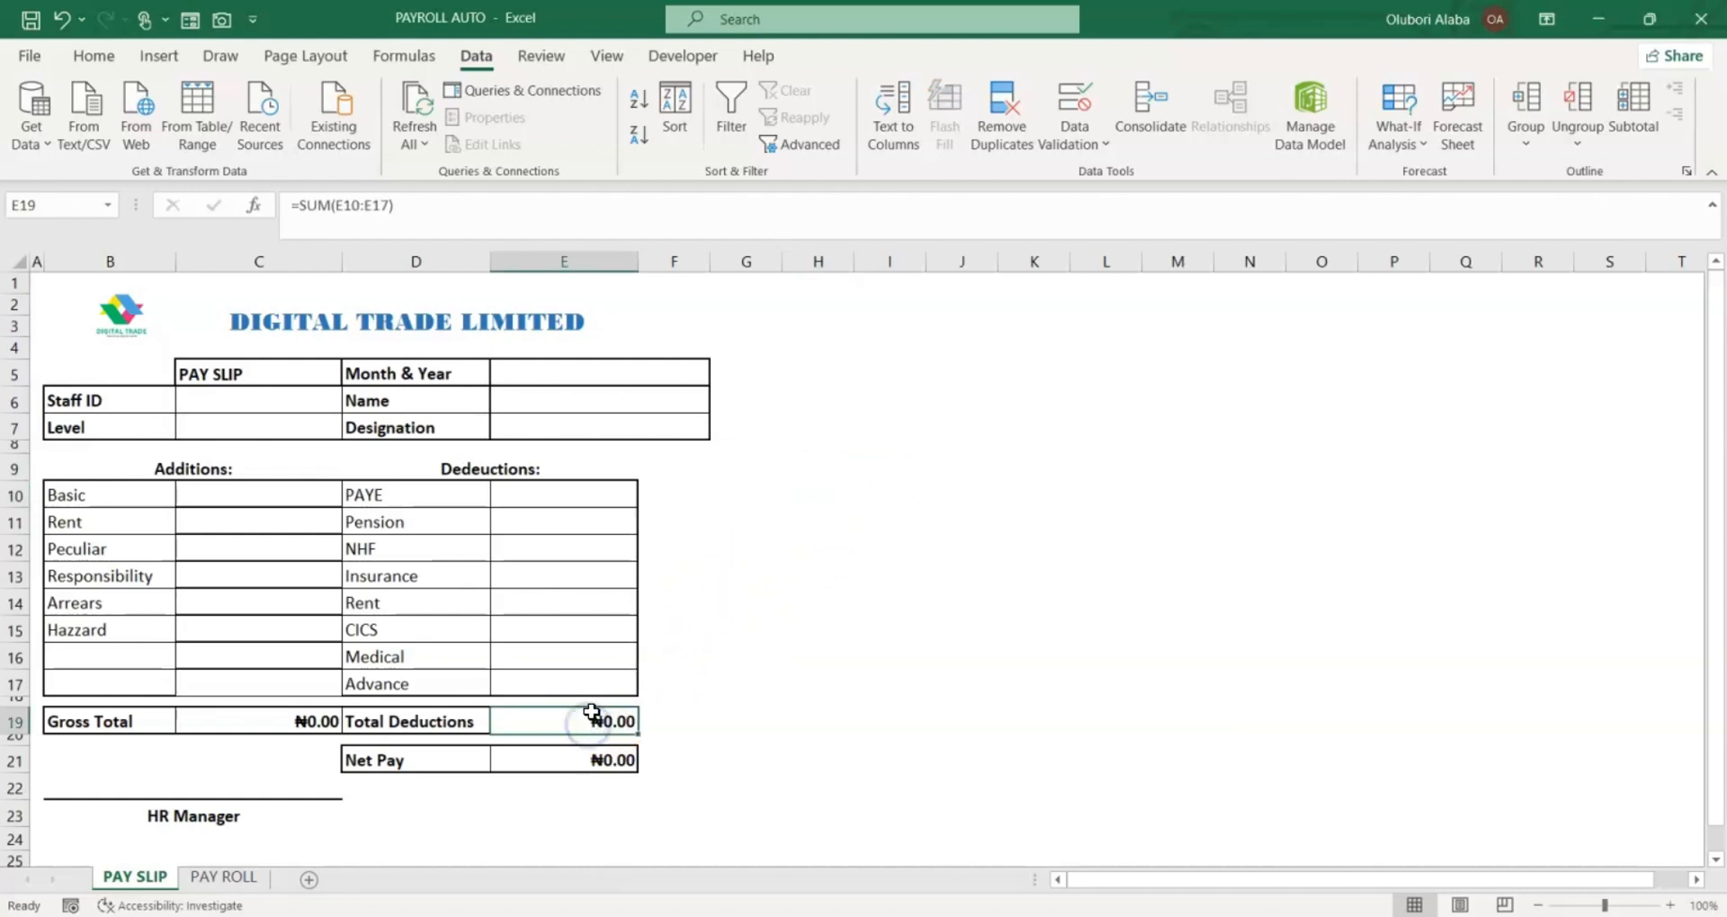
pyautogui.click(587, 760)
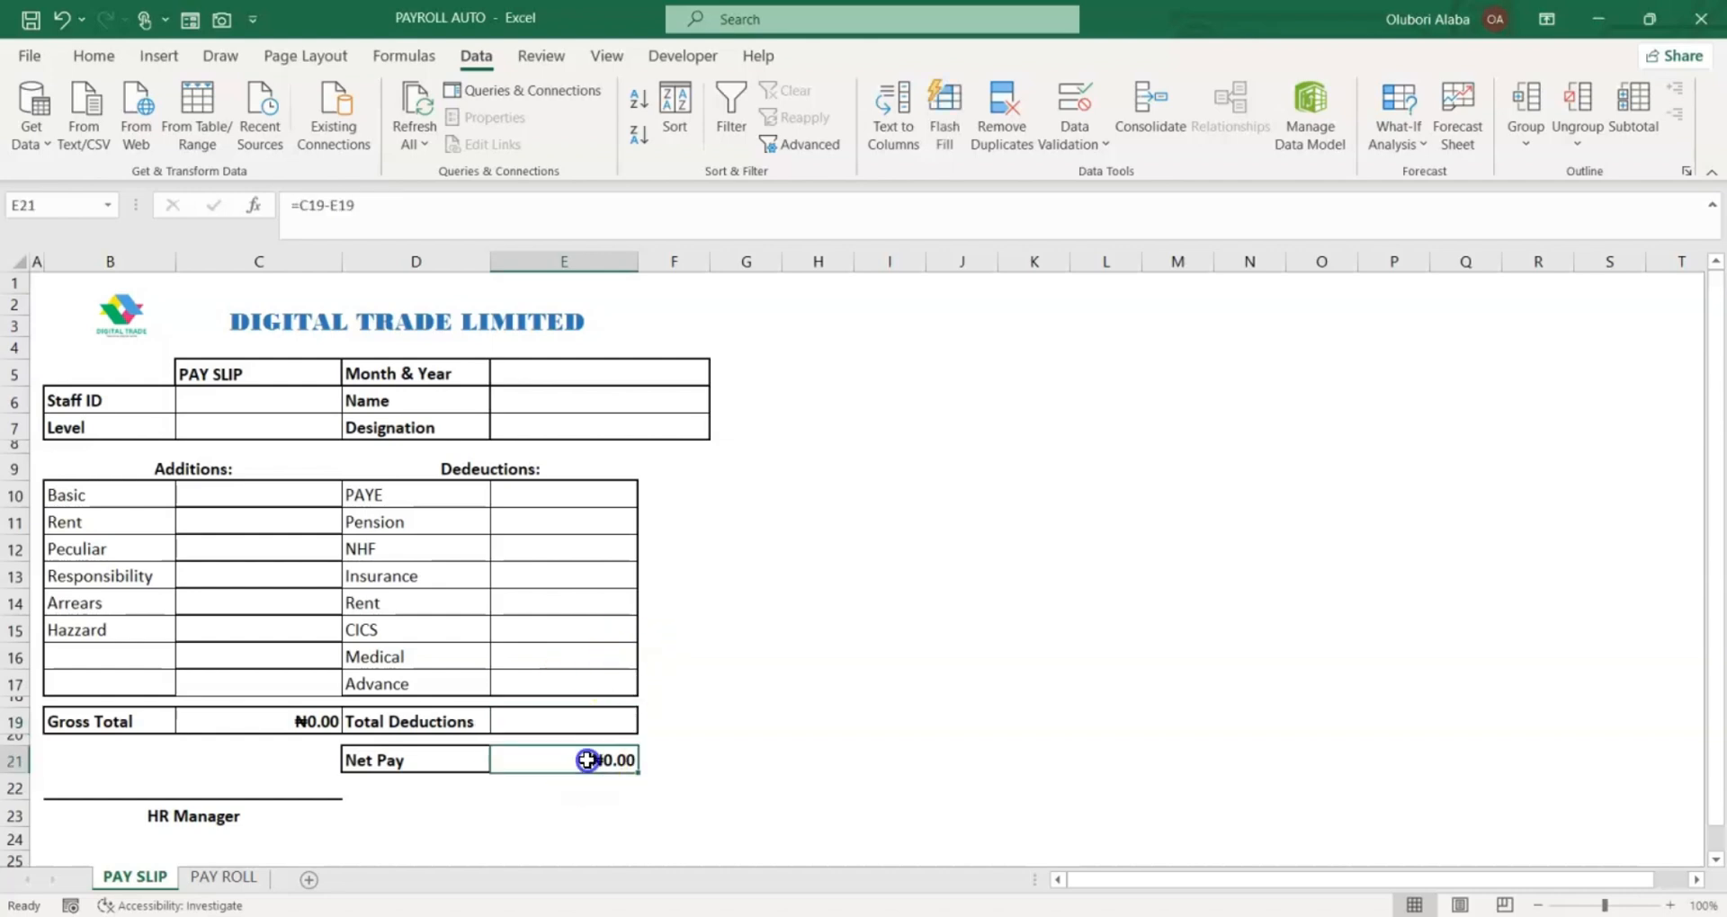
pyautogui.press('Delete')
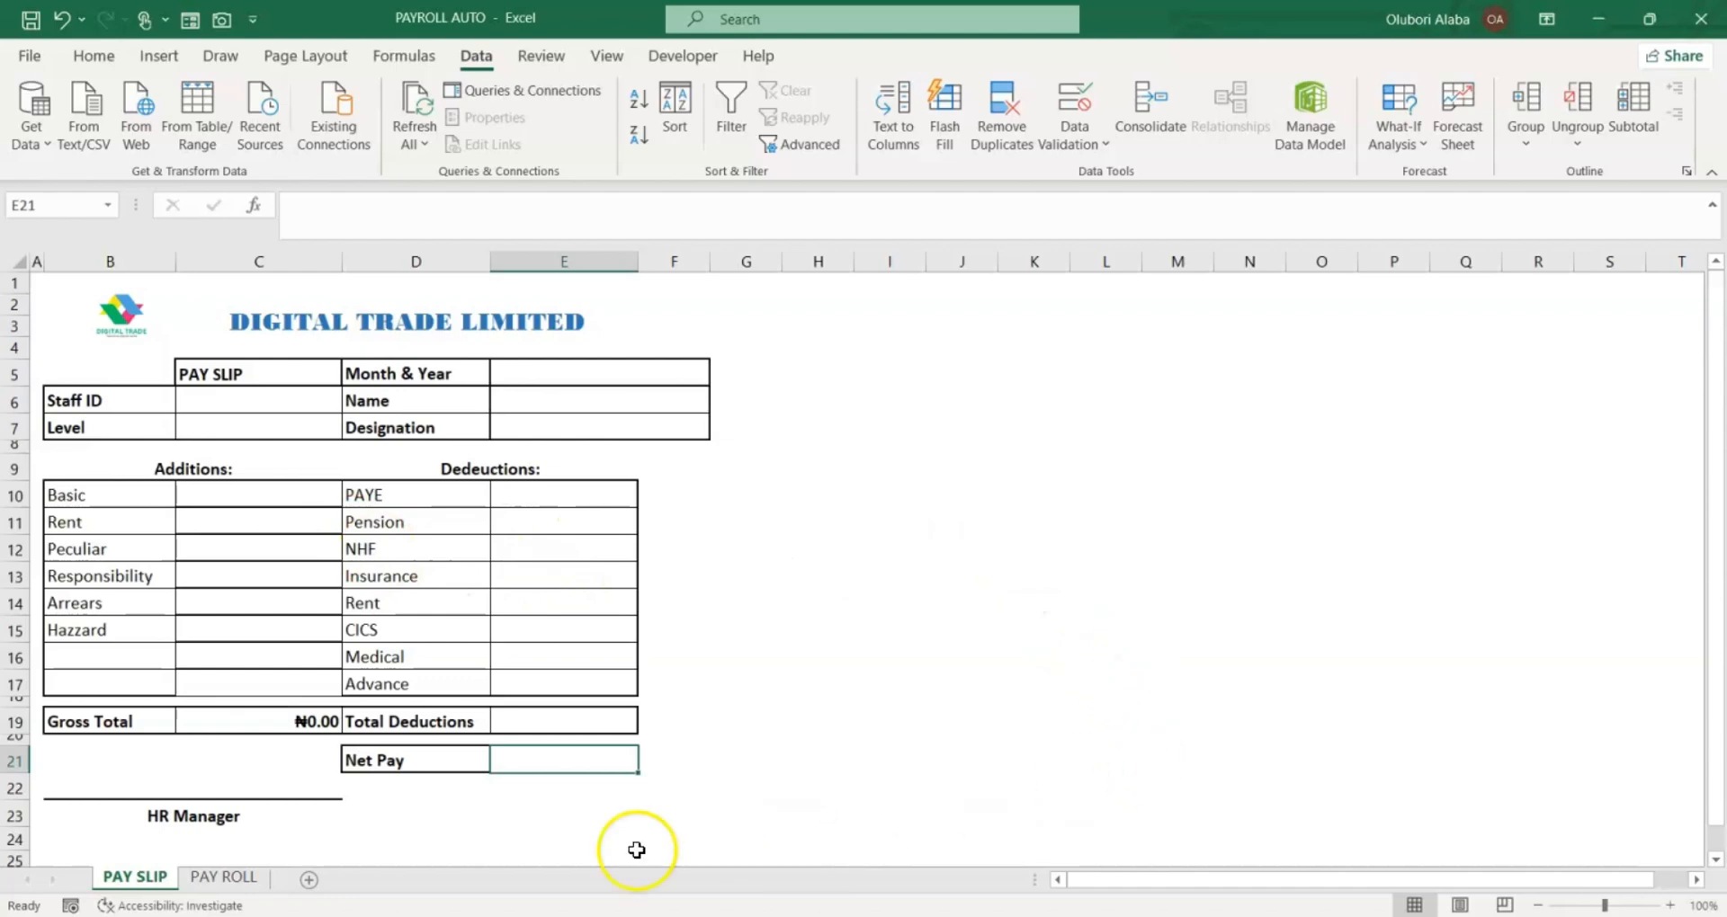
# Shift the company logo slightly to the left in the header of the PAY SLIP sheet
pyautogui.click(227, 877)
pyautogui.click(136, 878)
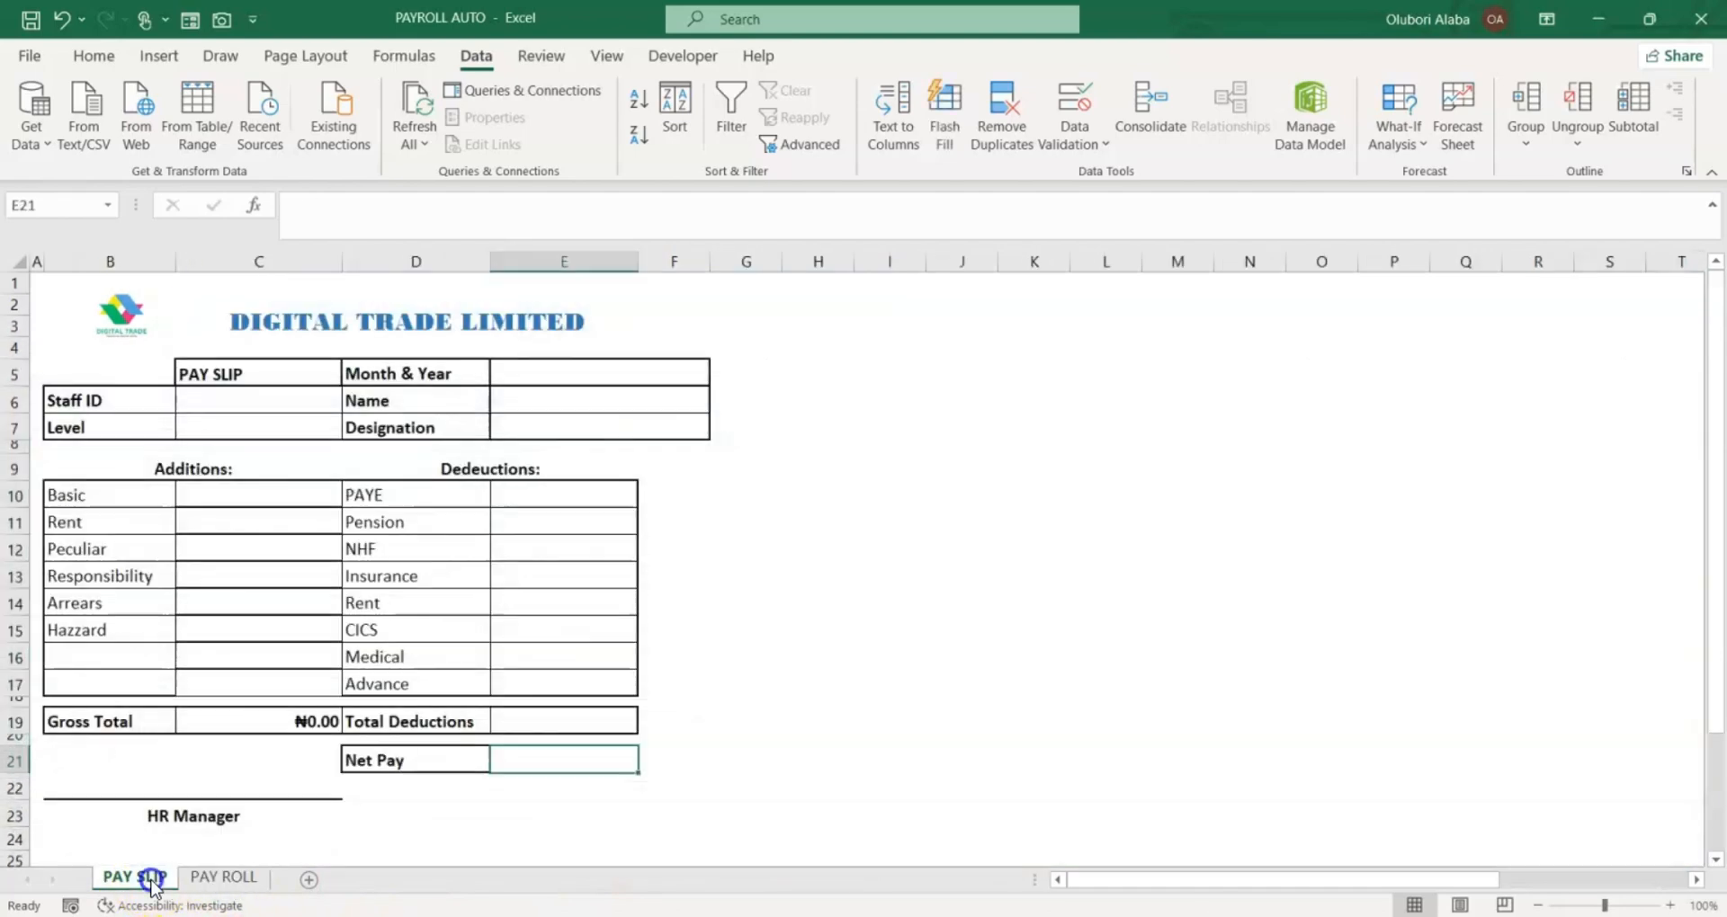
pyautogui.moveTo(98, 364)
pyautogui.mouseDown()
pyautogui.moveTo(256, 468)
pyautogui.moveTo(122, 364)
pyautogui.moveTo(74, 358)
pyautogui.mouseUp()
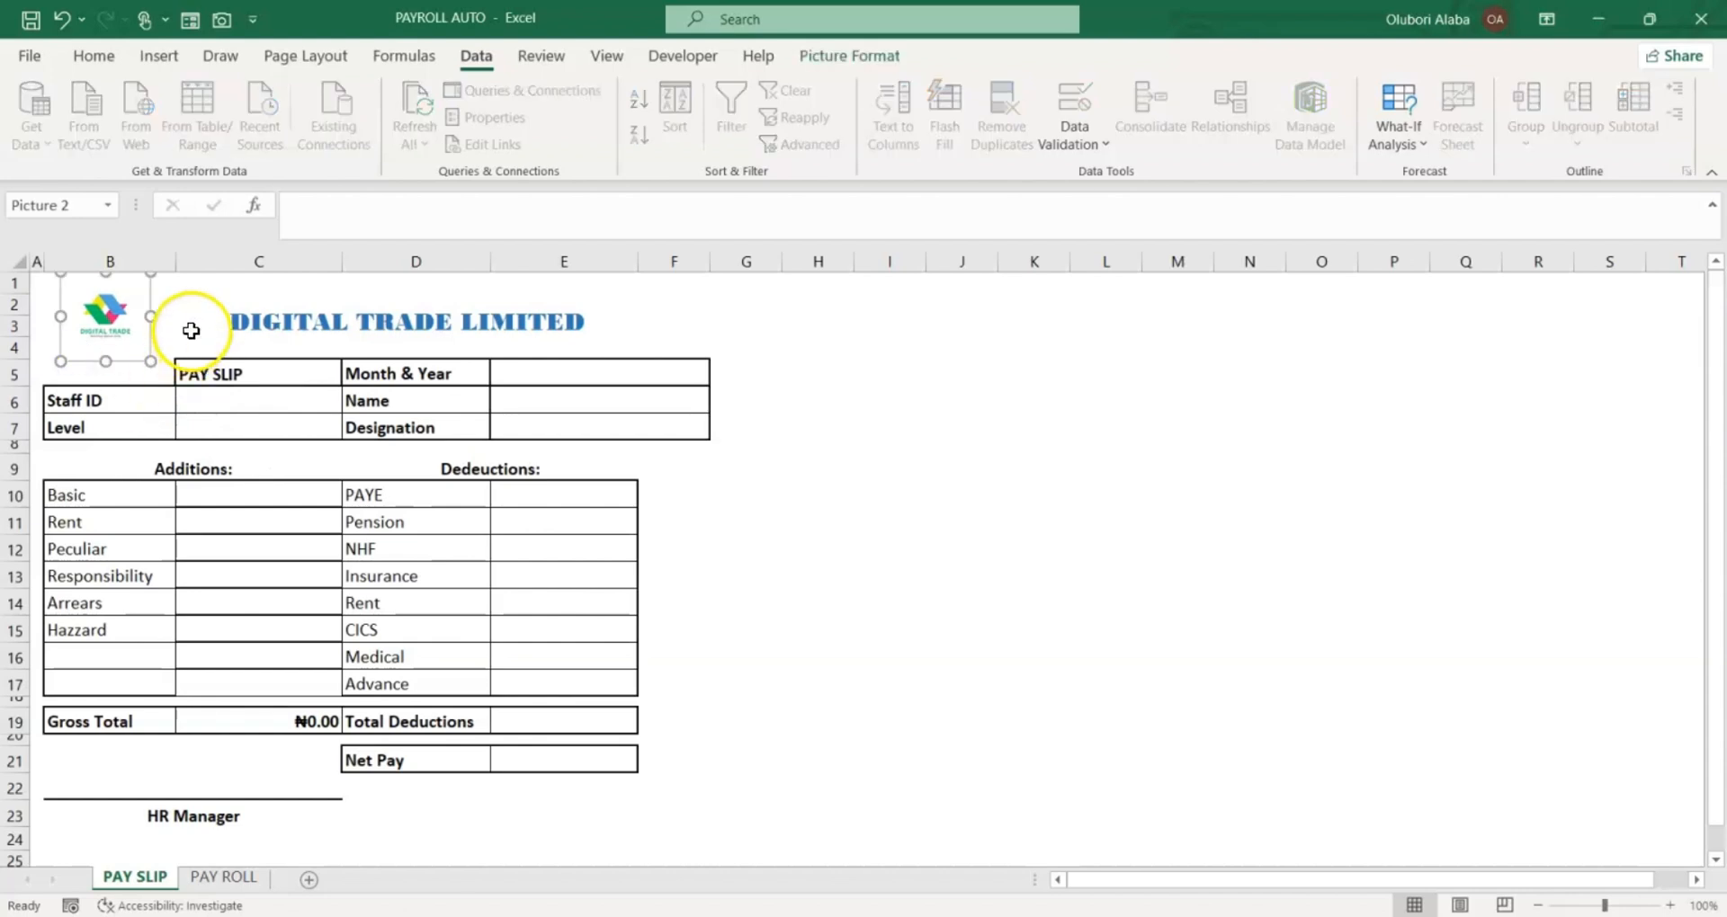
pyautogui.moveTo(170, 324); pyautogui.dragTo(543, 759)
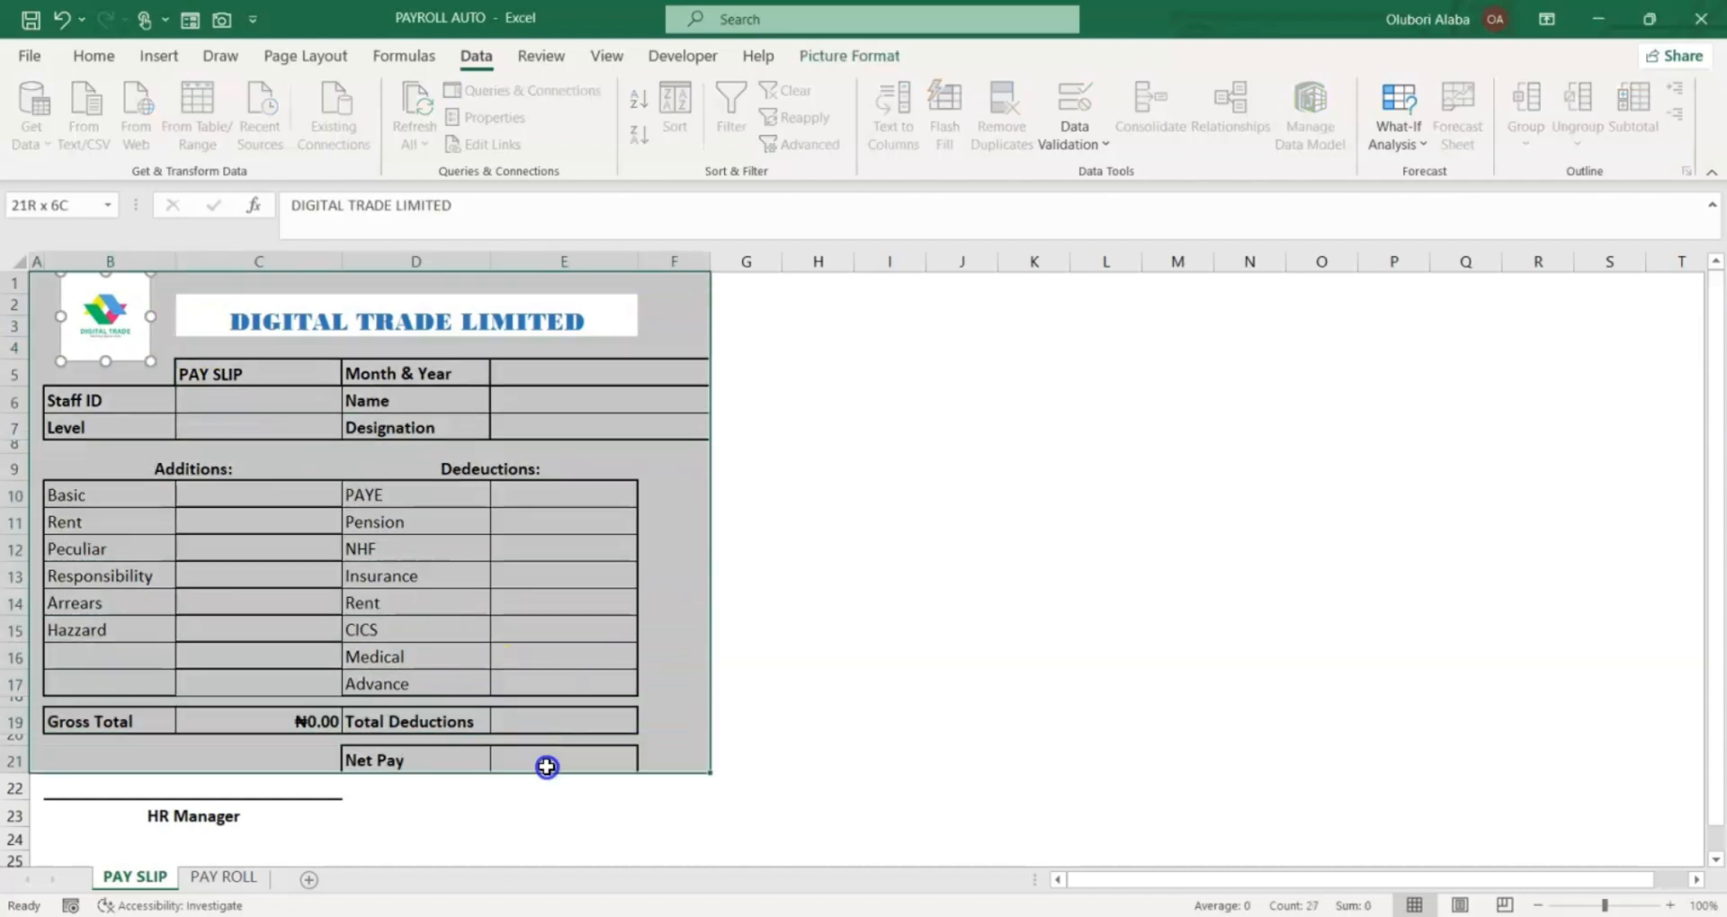
pyautogui.click(806, 644)
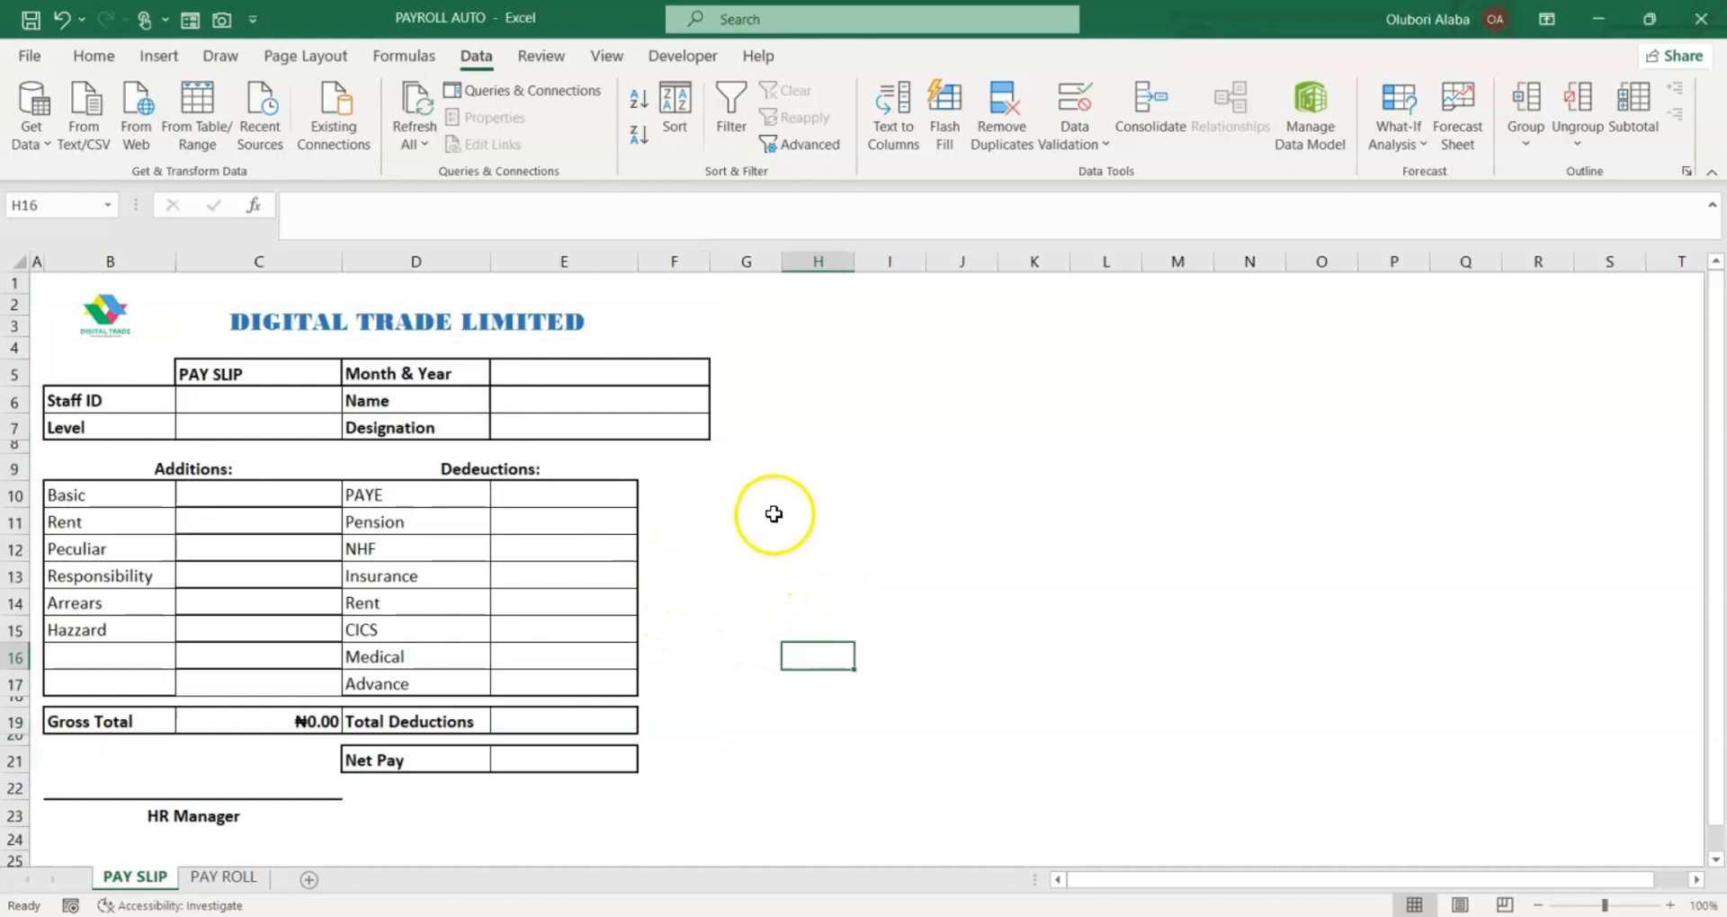
# Add list data validation to the Staff ID cell C6 with the source ='PAY ROLL'!$A$6:$A$35
pyautogui.click(272, 403)
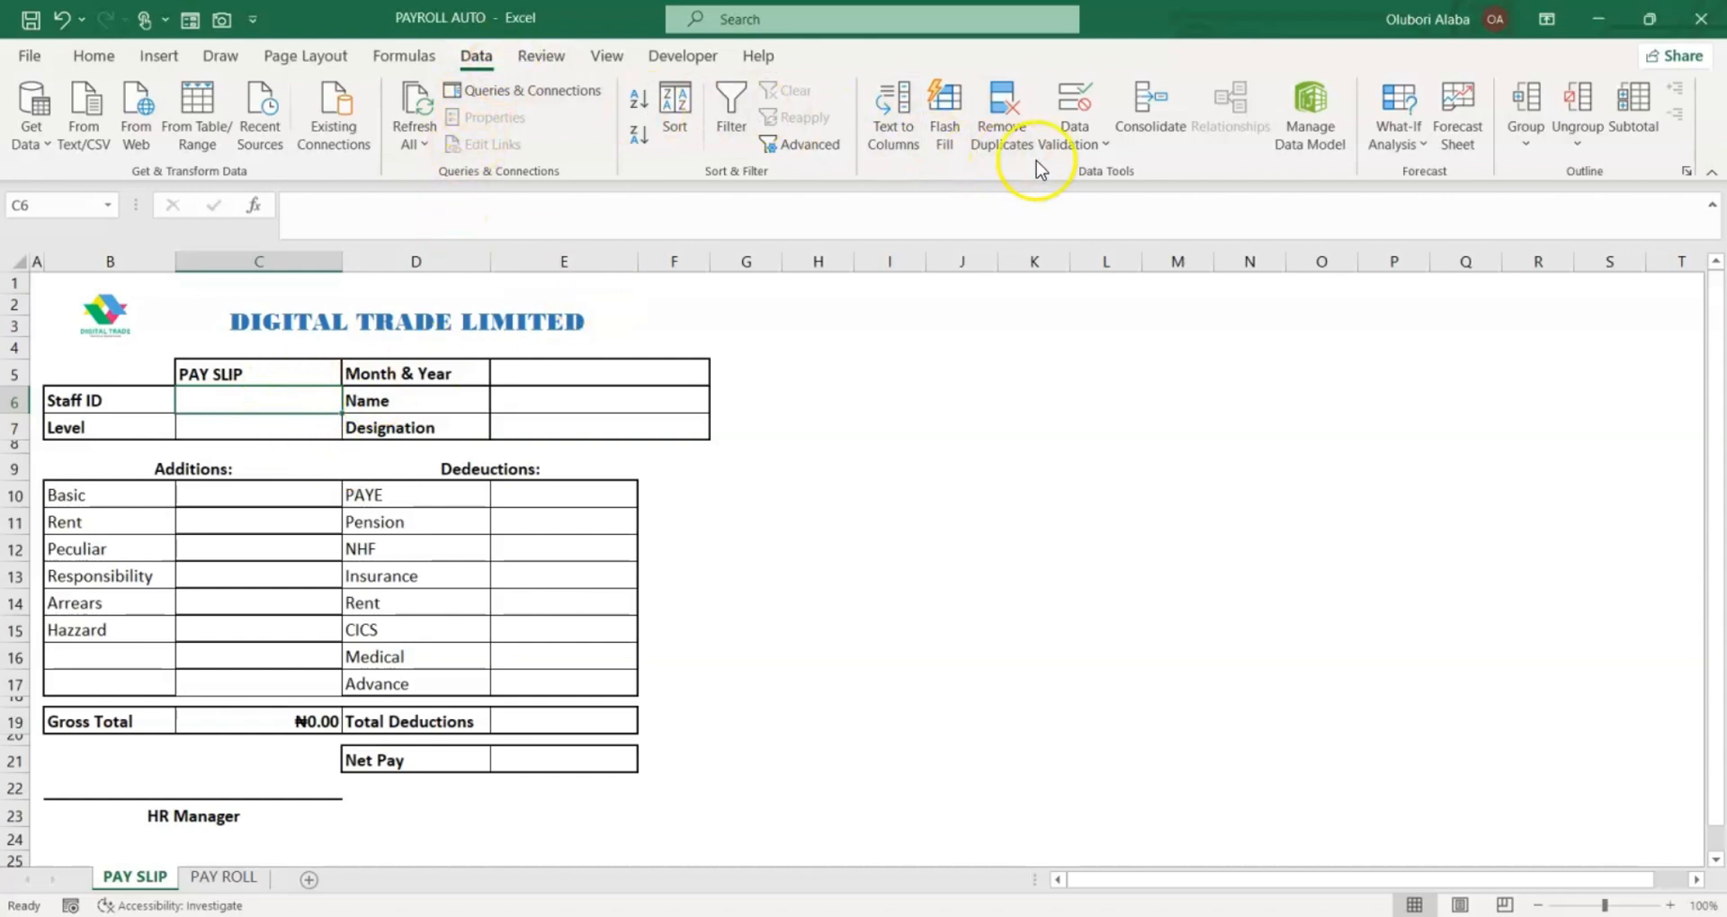
pyautogui.click(1061, 140)
pyautogui.click(1104, 177)
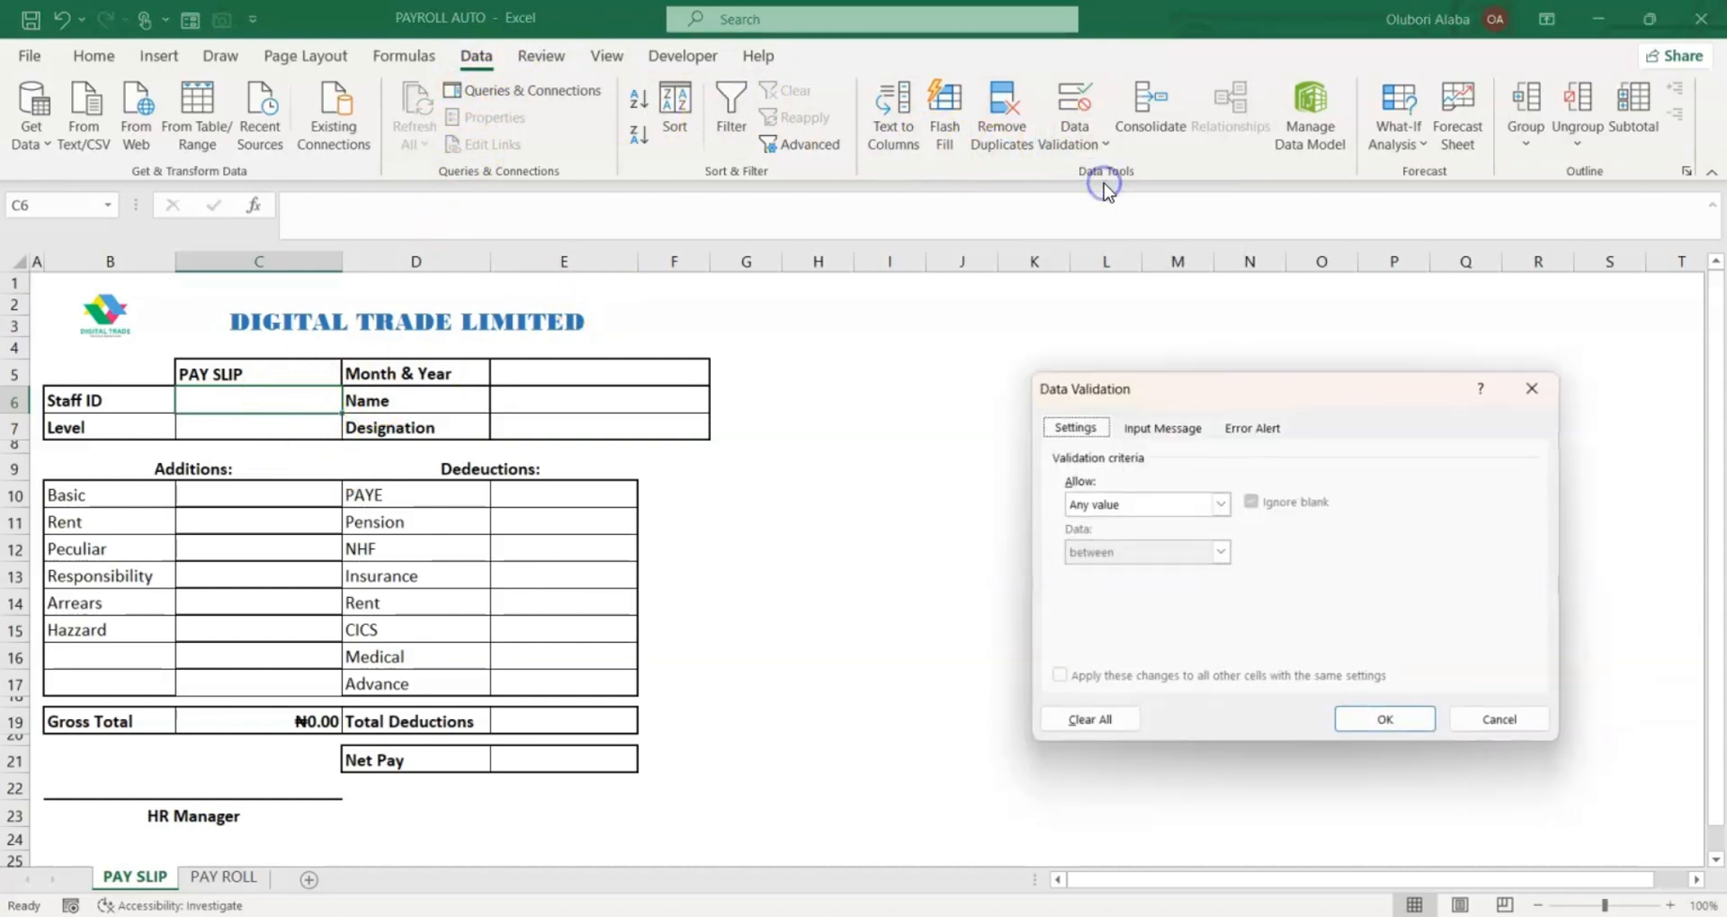
pyautogui.click(1147, 504)
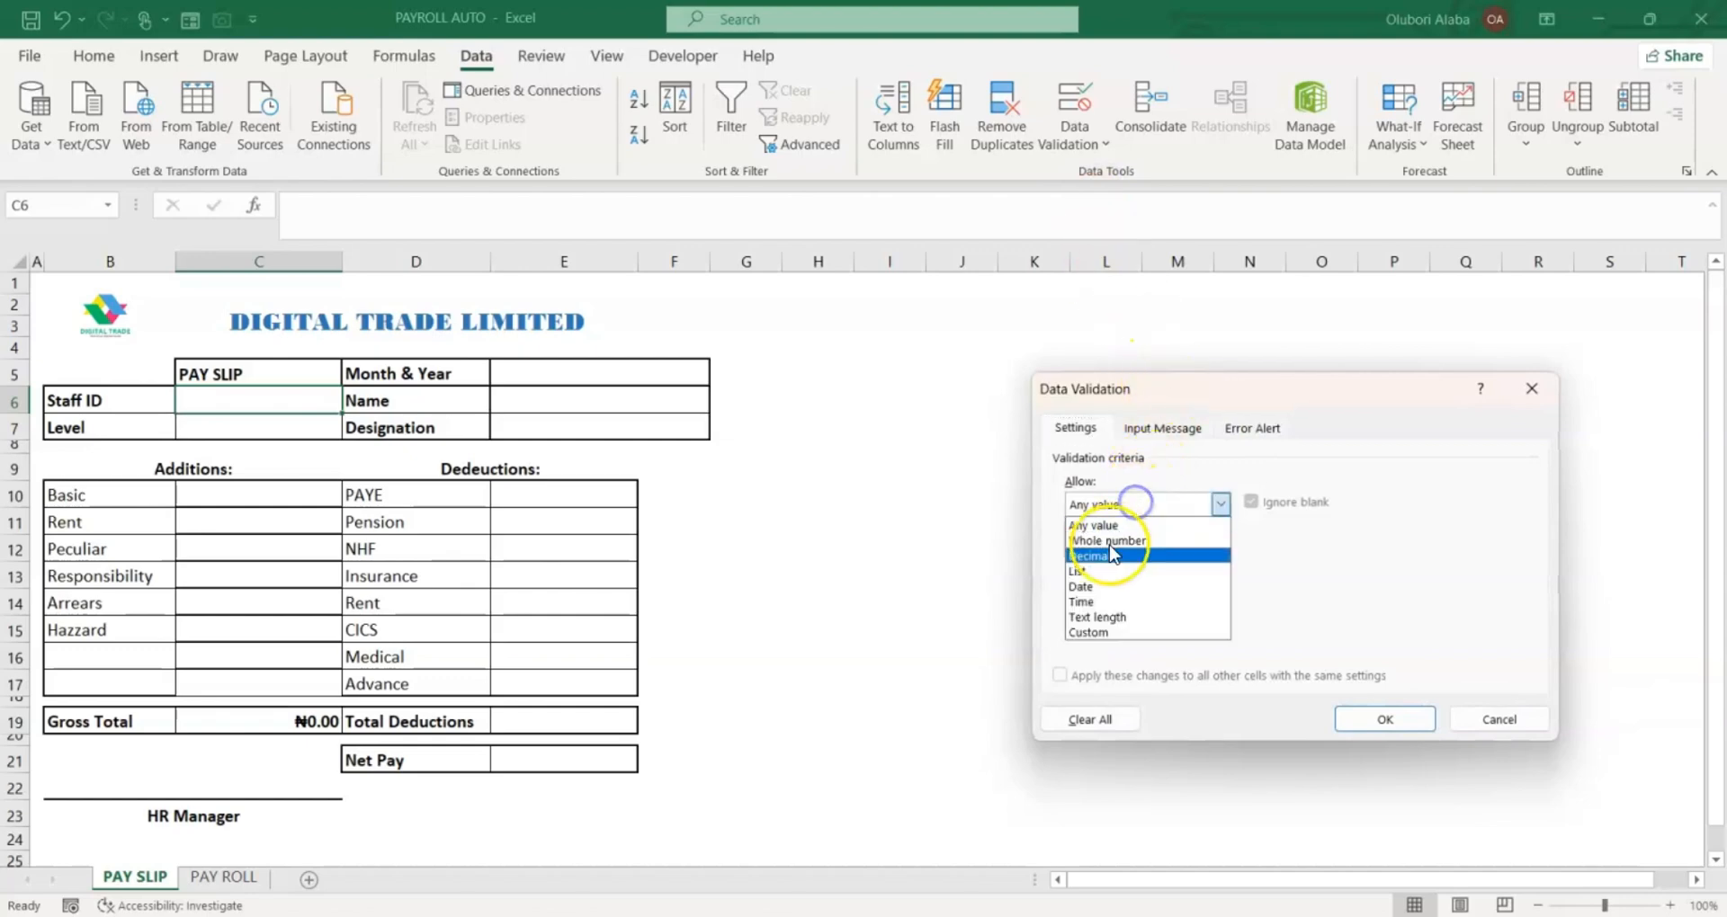
pyautogui.click(1092, 580)
pyautogui.click(1090, 595)
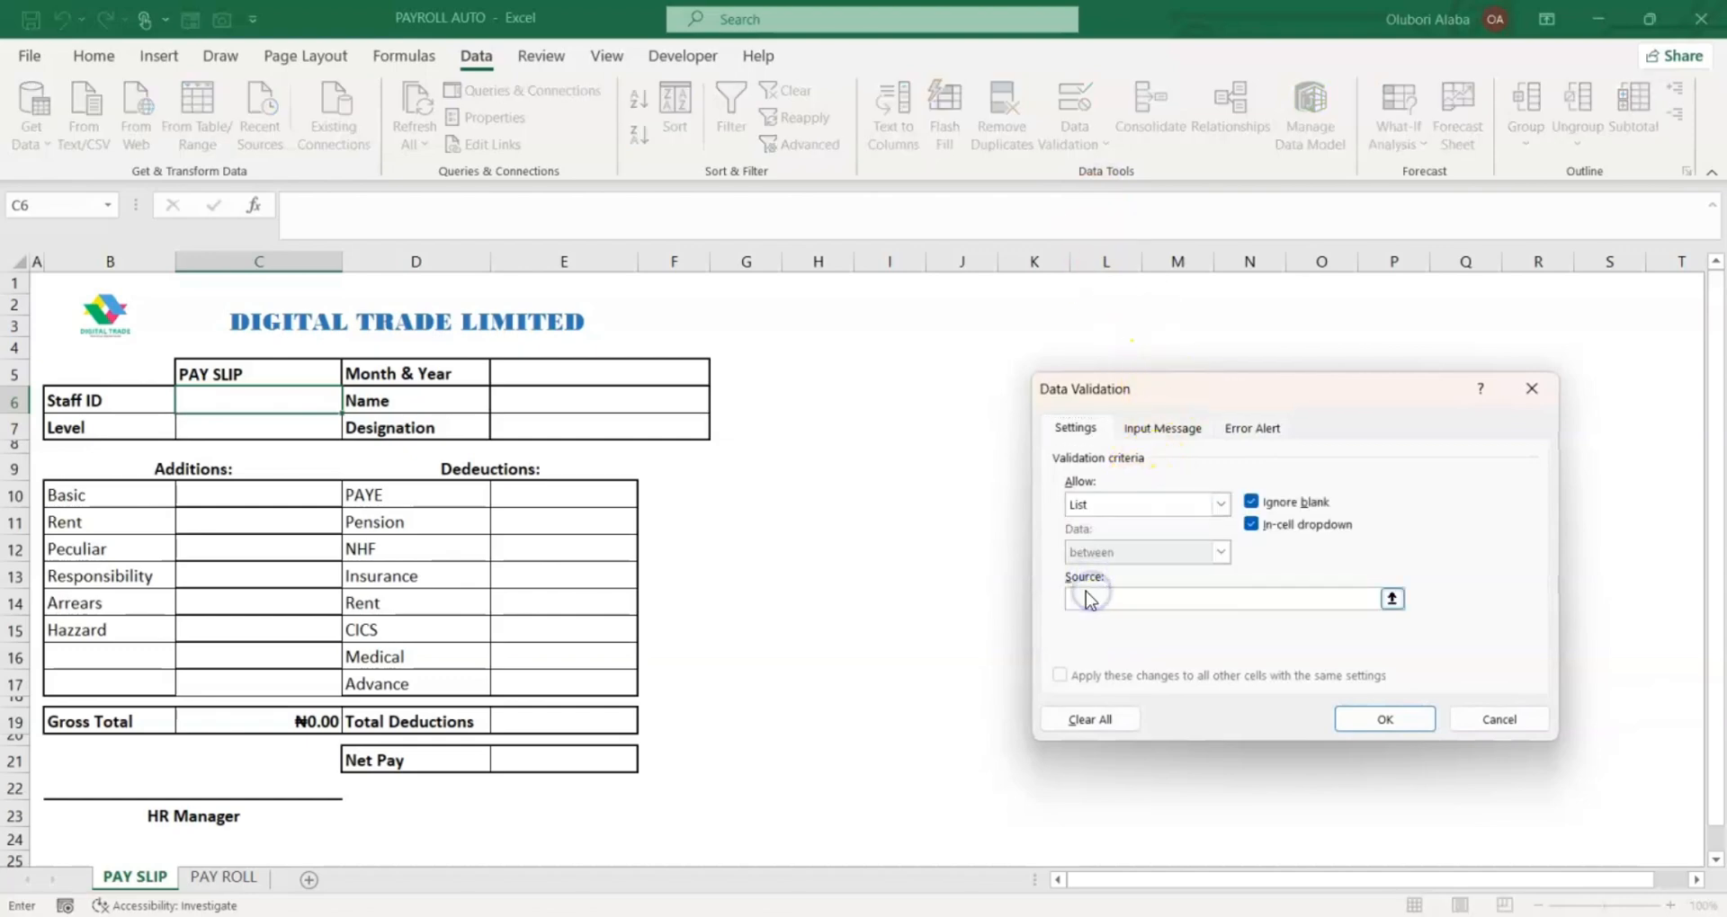
pyautogui.click(224, 877)
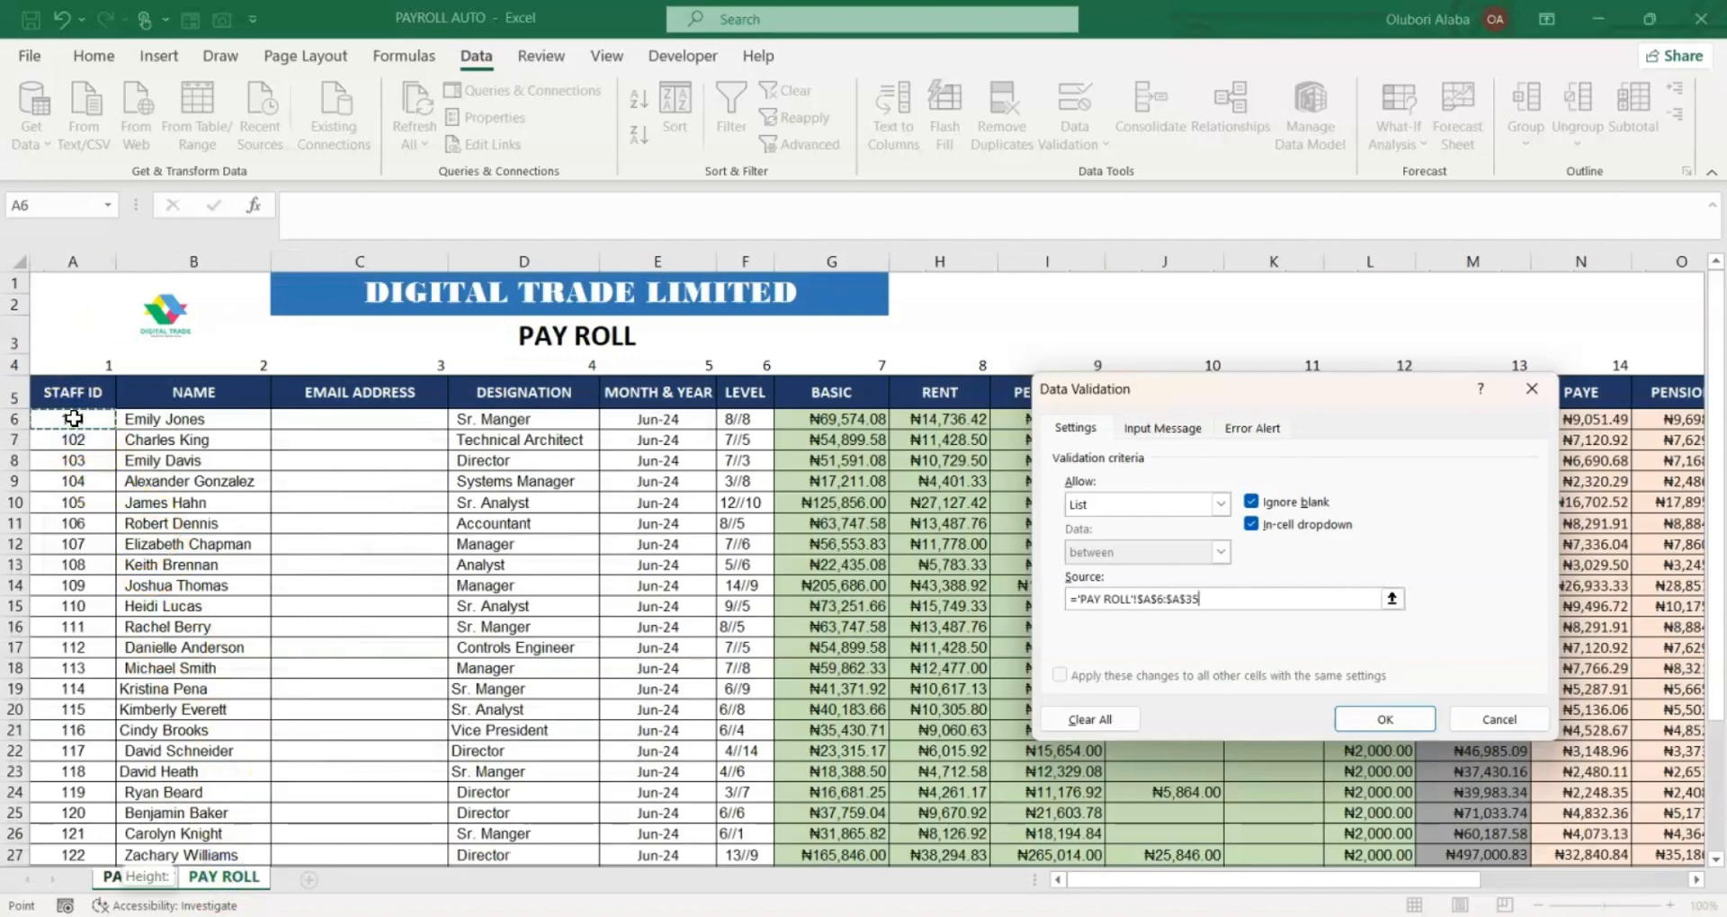
pyautogui.scroll(-3, 74, 418)
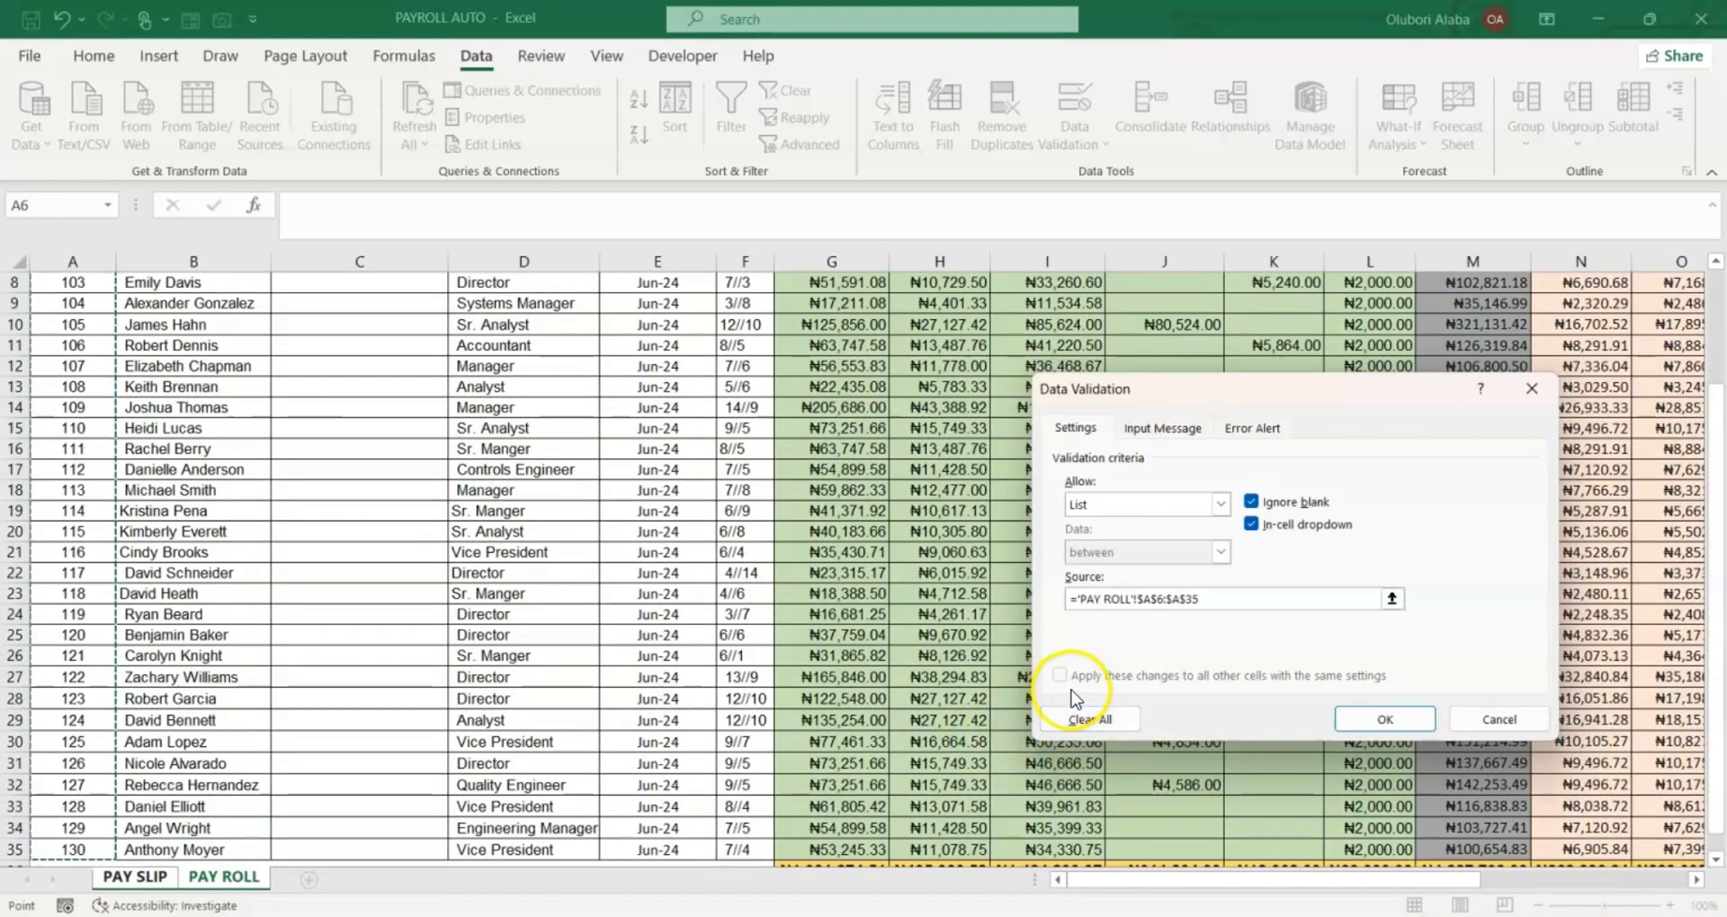
pyautogui.click(1346, 722)
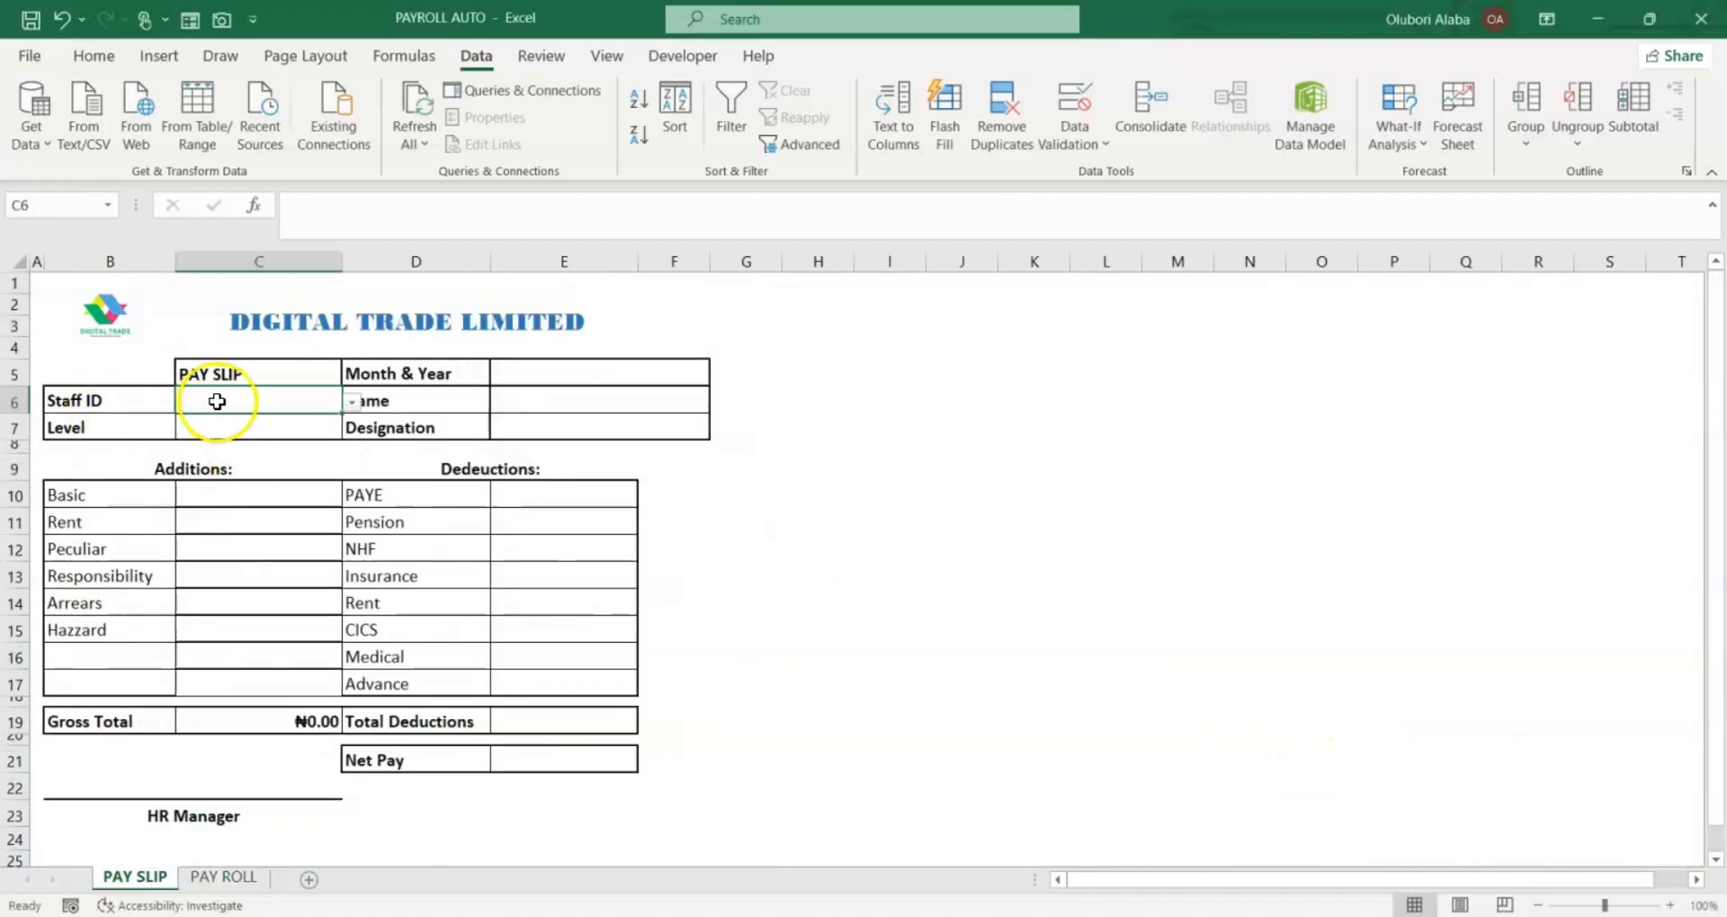
# Test the Staff ID list in C6 with its third entry and set the cell to the first entry
pyautogui.click(352, 401)
pyautogui.click(289, 450)
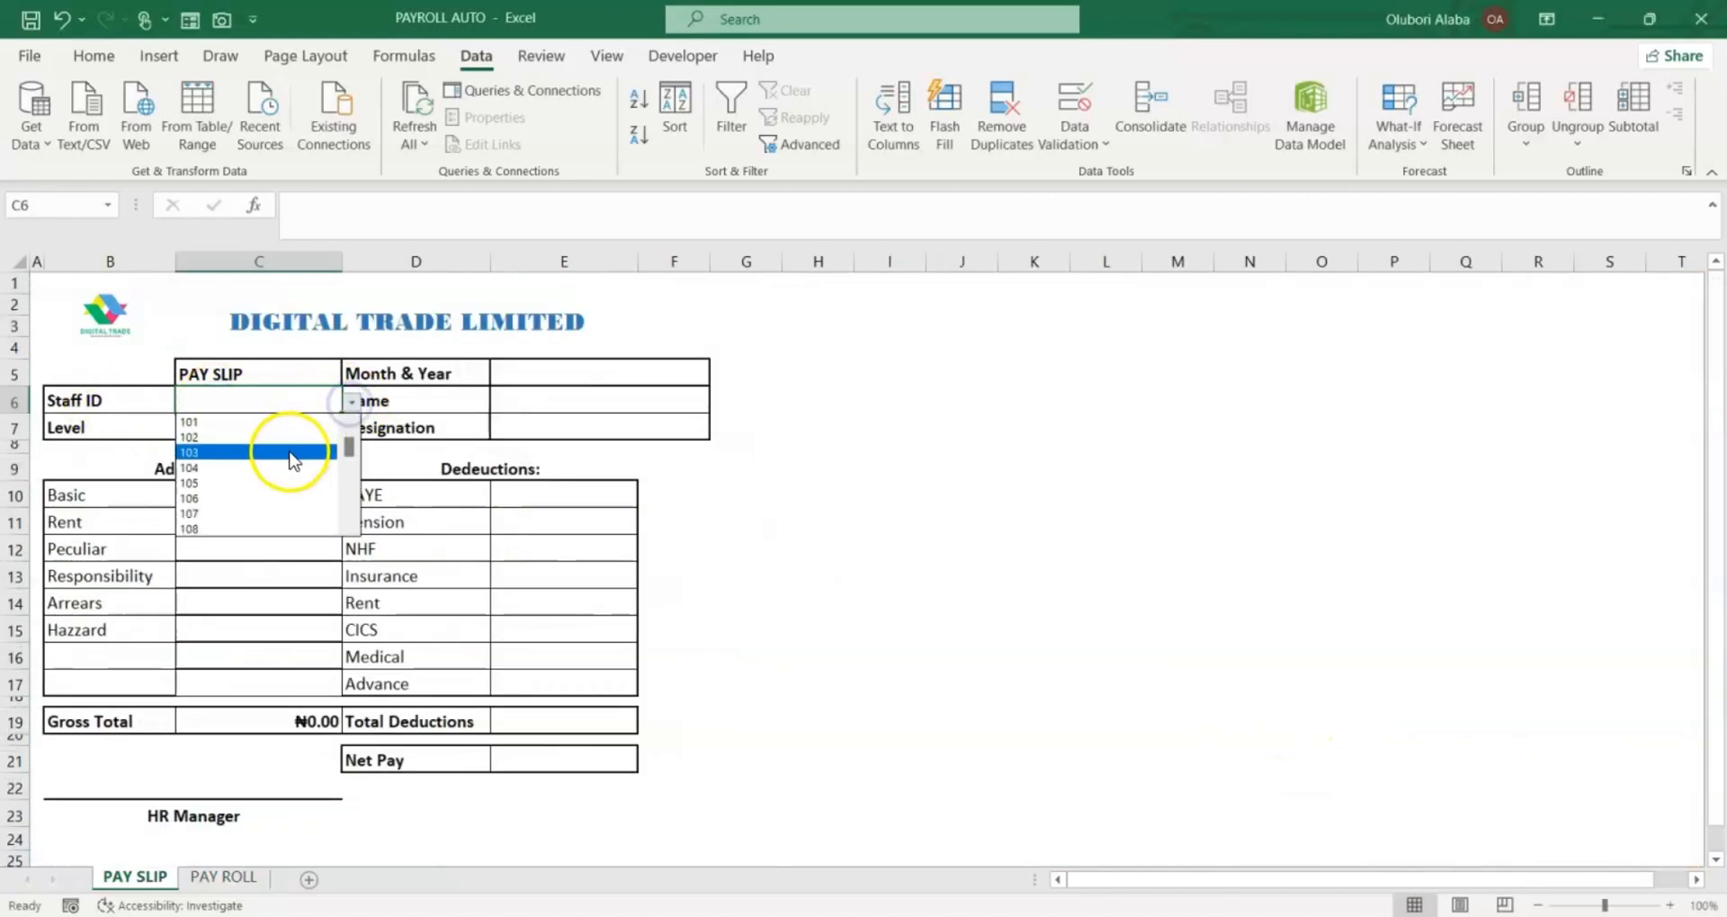
pyautogui.click(351, 402)
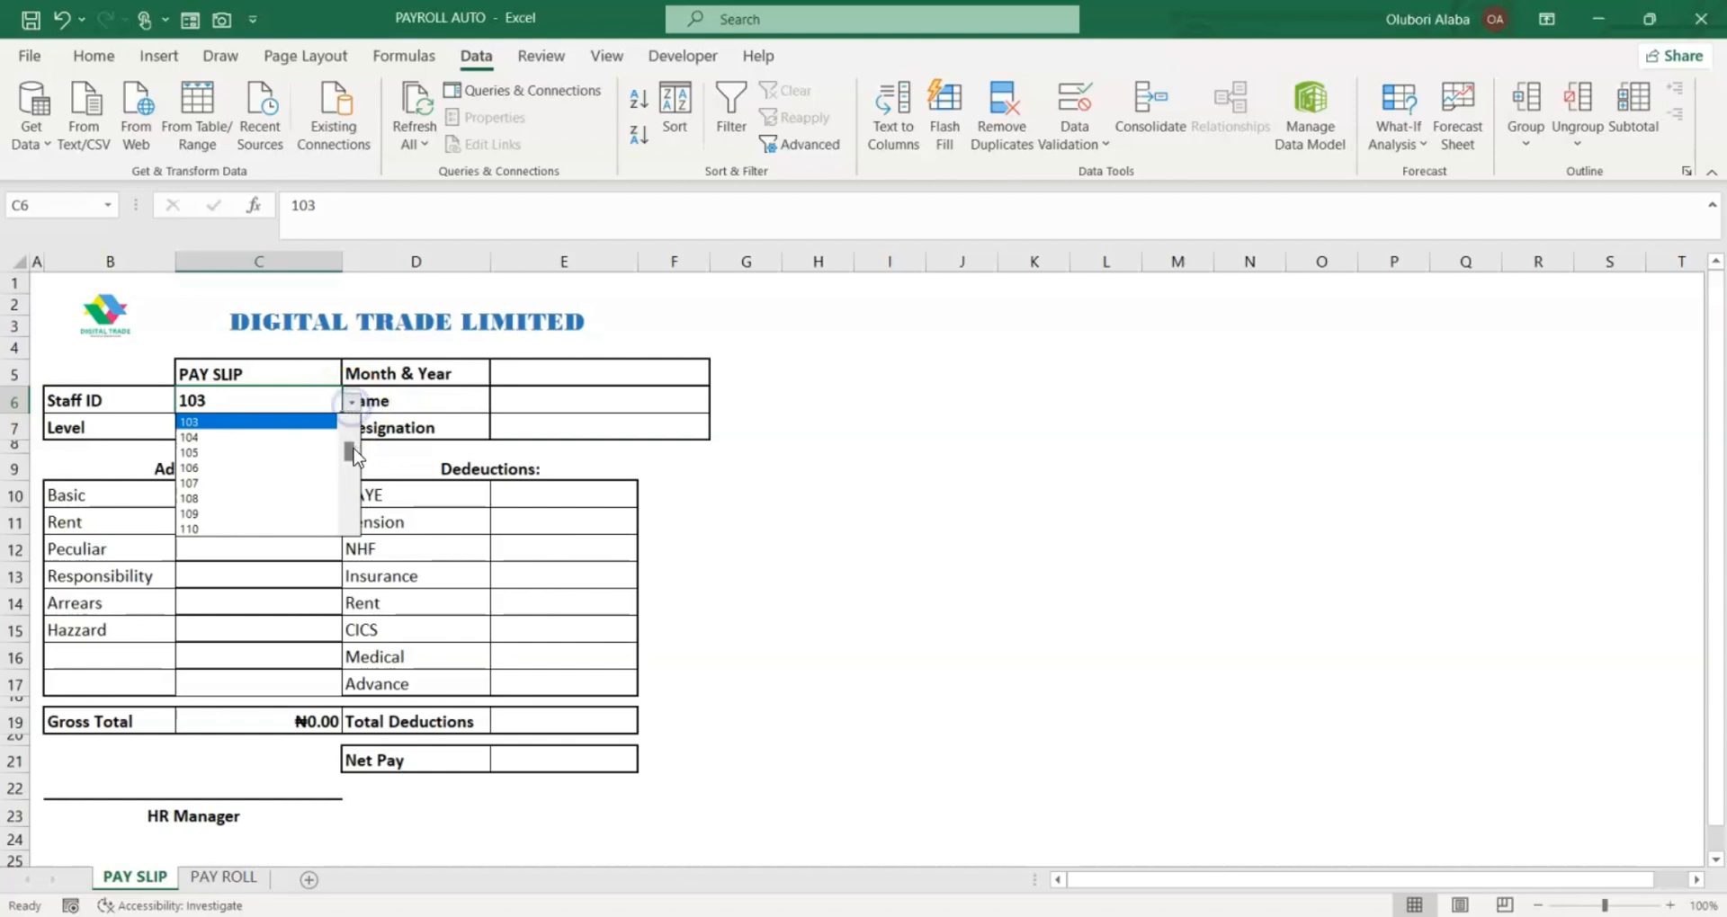
pyautogui.click(351, 423)
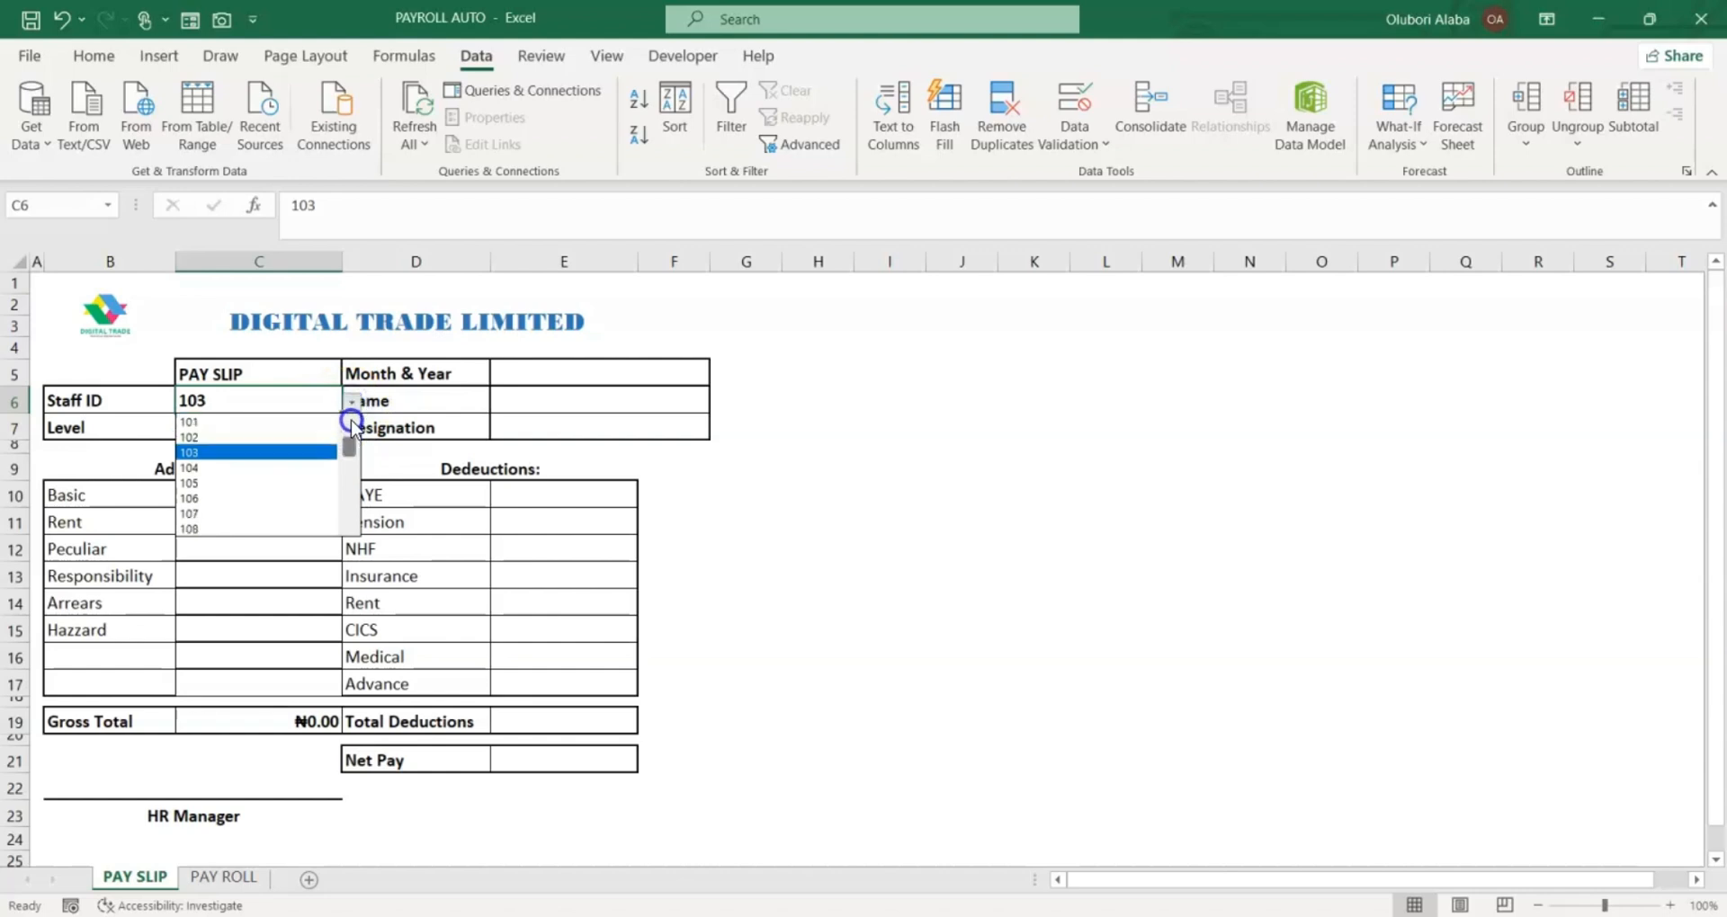
pyautogui.click(277, 420)
# Start a VLOOKUP formula in the Month & Year cell E5 with lookup value C6 and table array 'PAY ROLL'!$A$5:$W$35
pyautogui.click(551, 376)
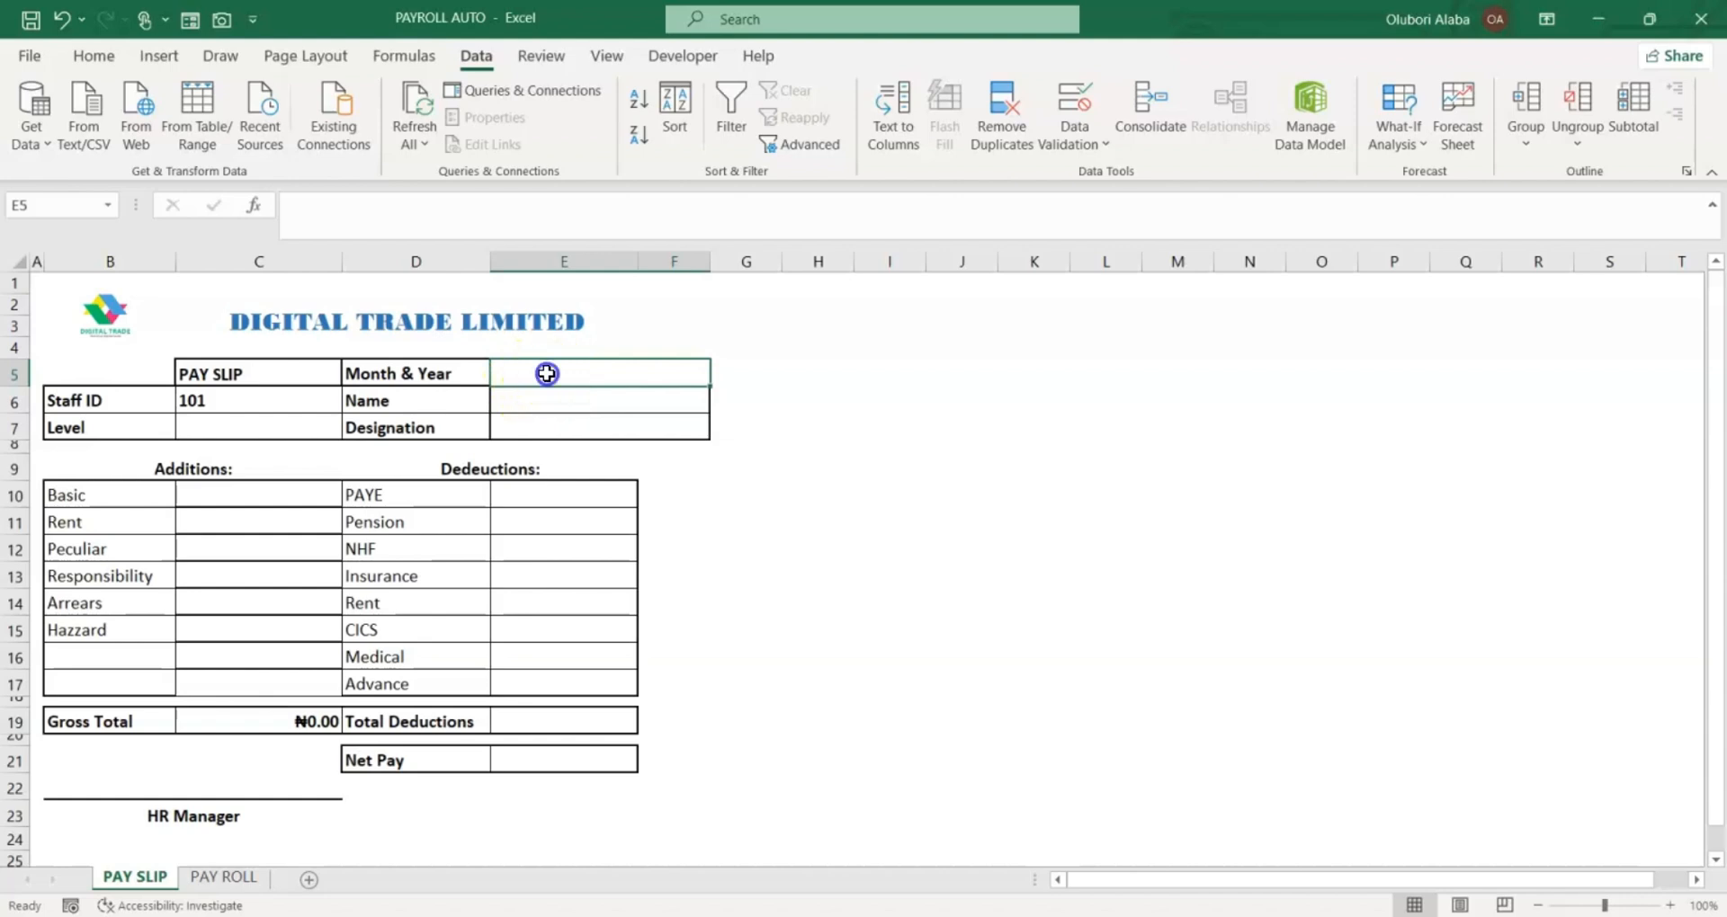
pyautogui.write('=')
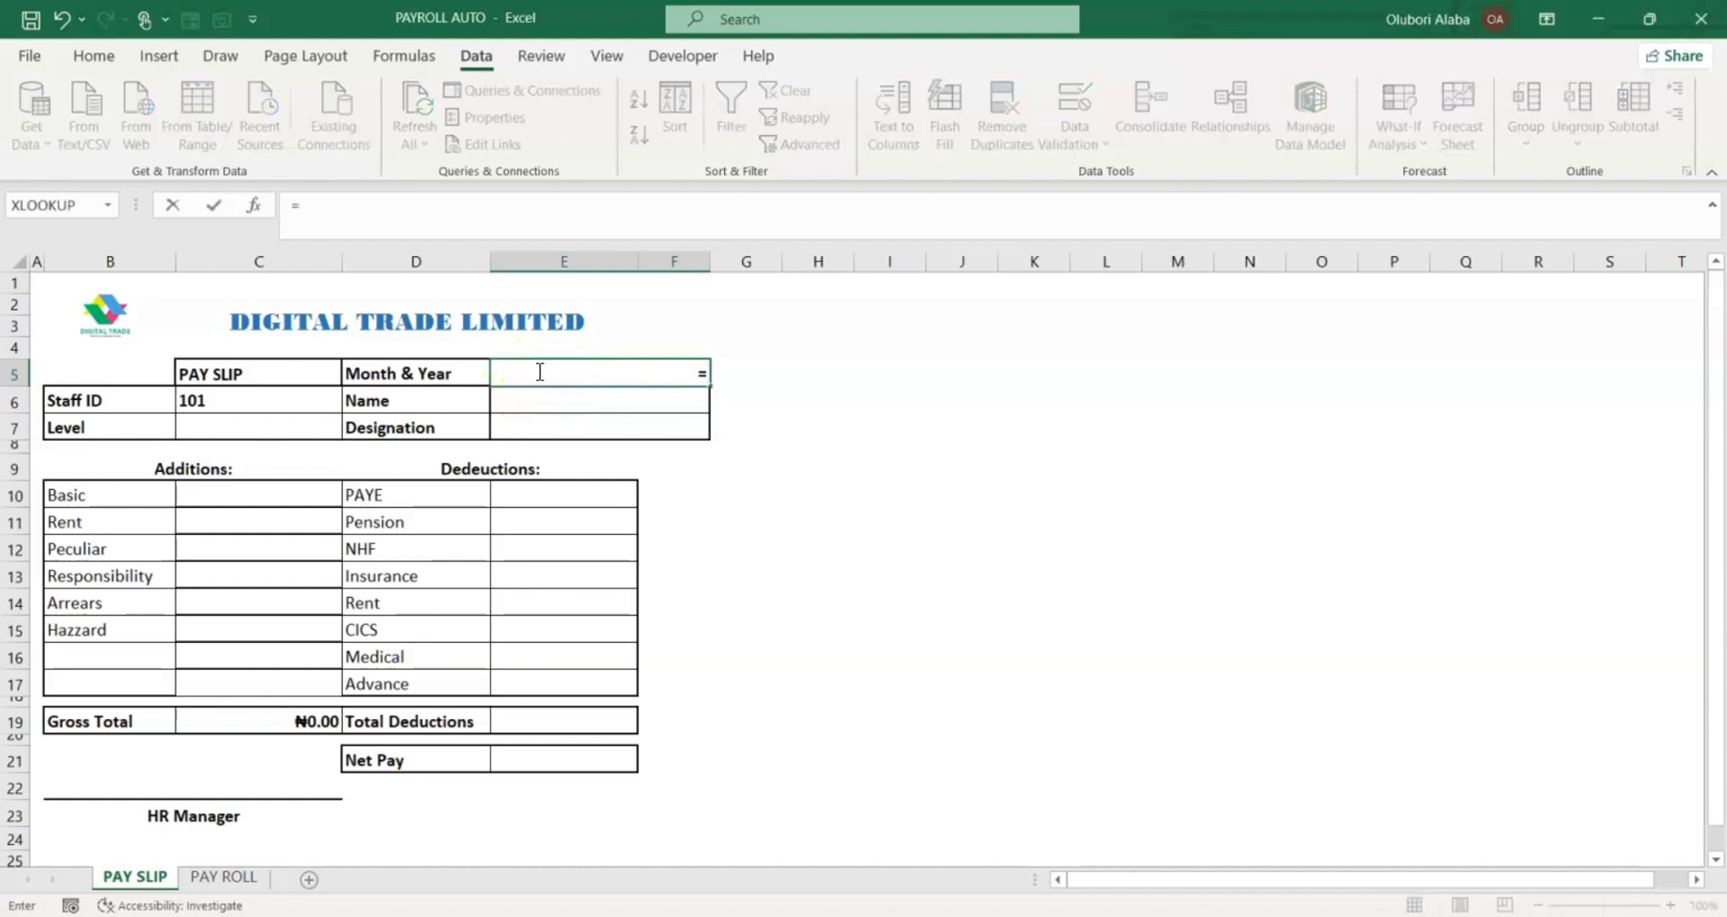
pyautogui.write('vl')
pyautogui.press('Tab')
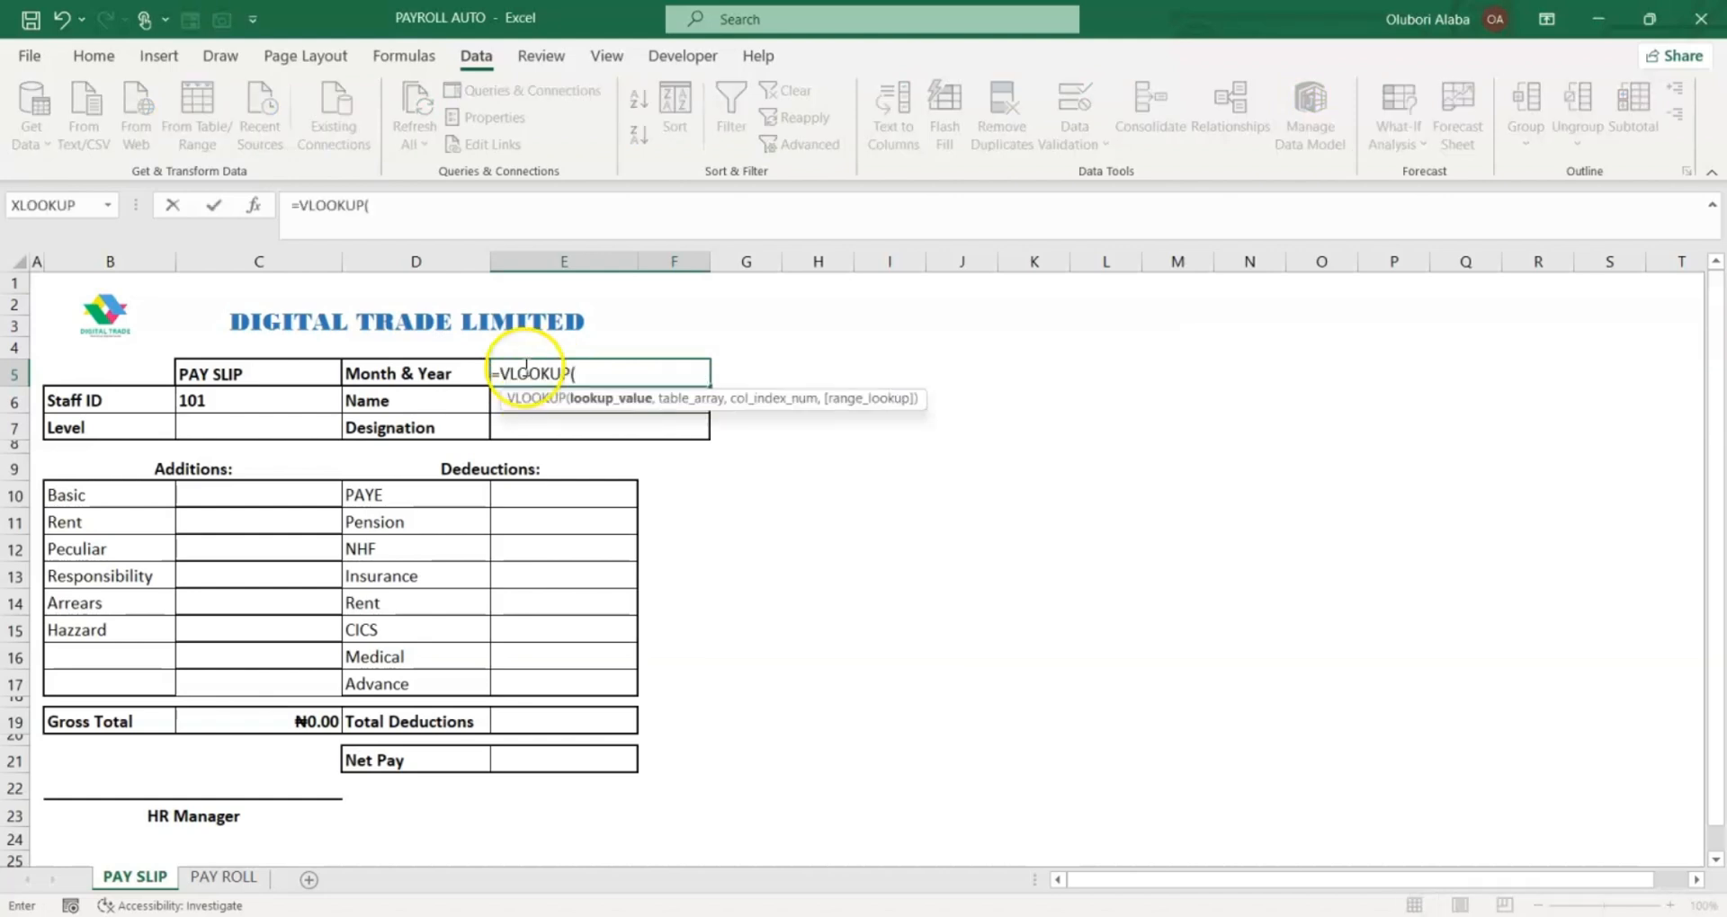
pyautogui.click(258, 405)
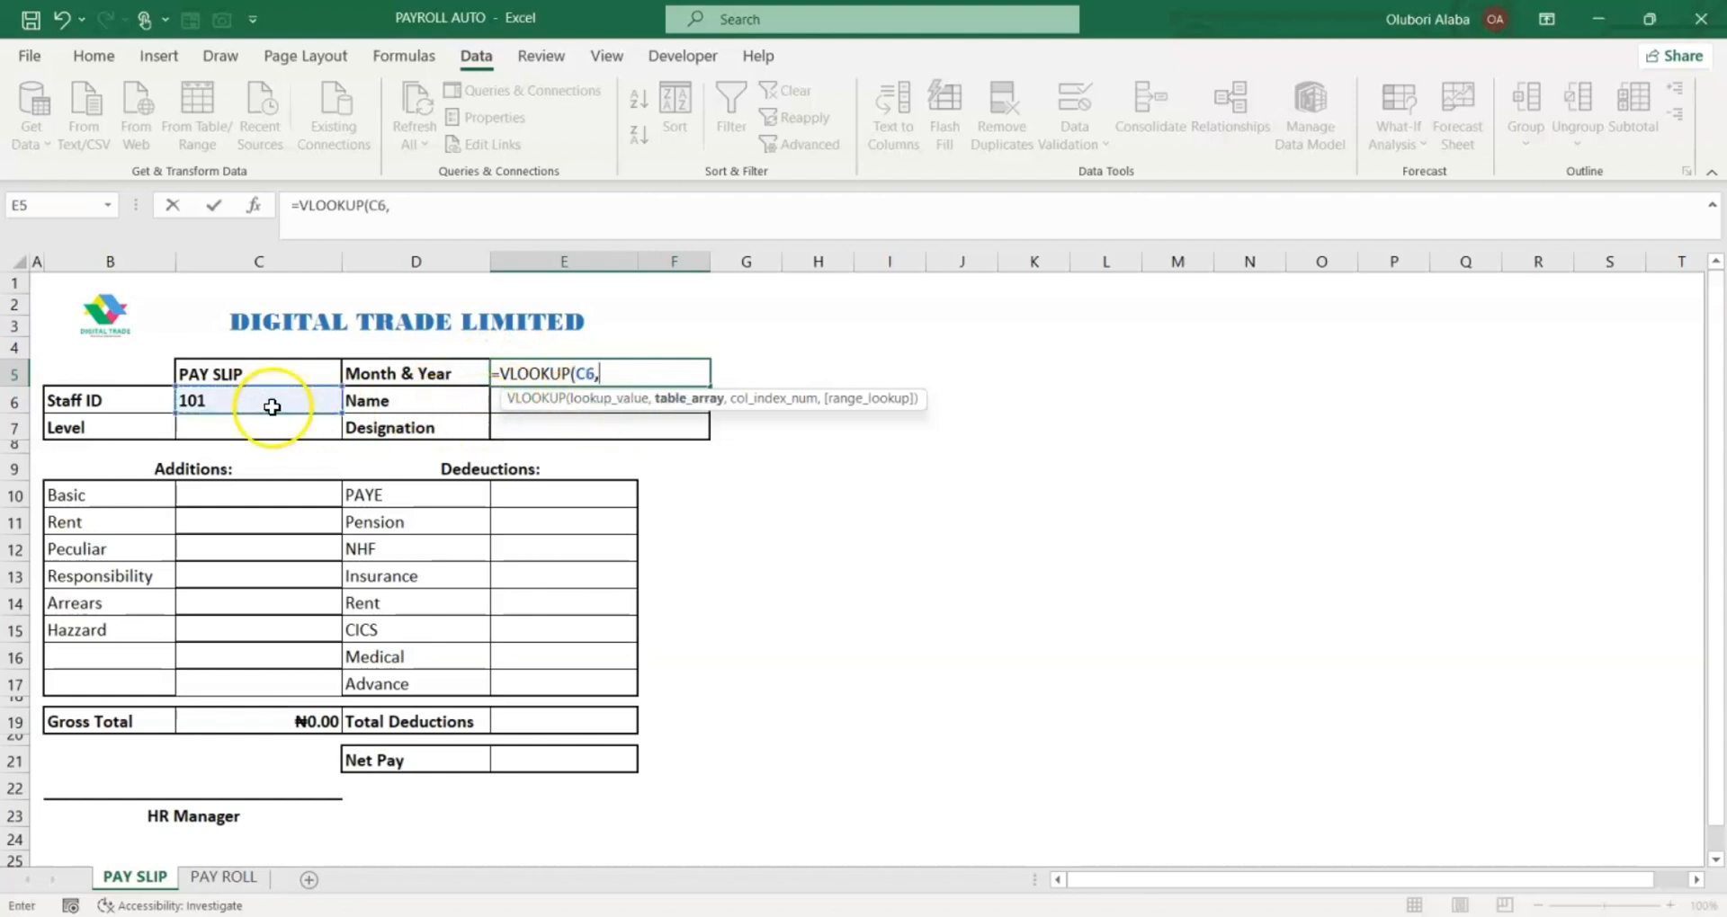
pyautogui.click(205, 877)
pyautogui.click(59, 385)
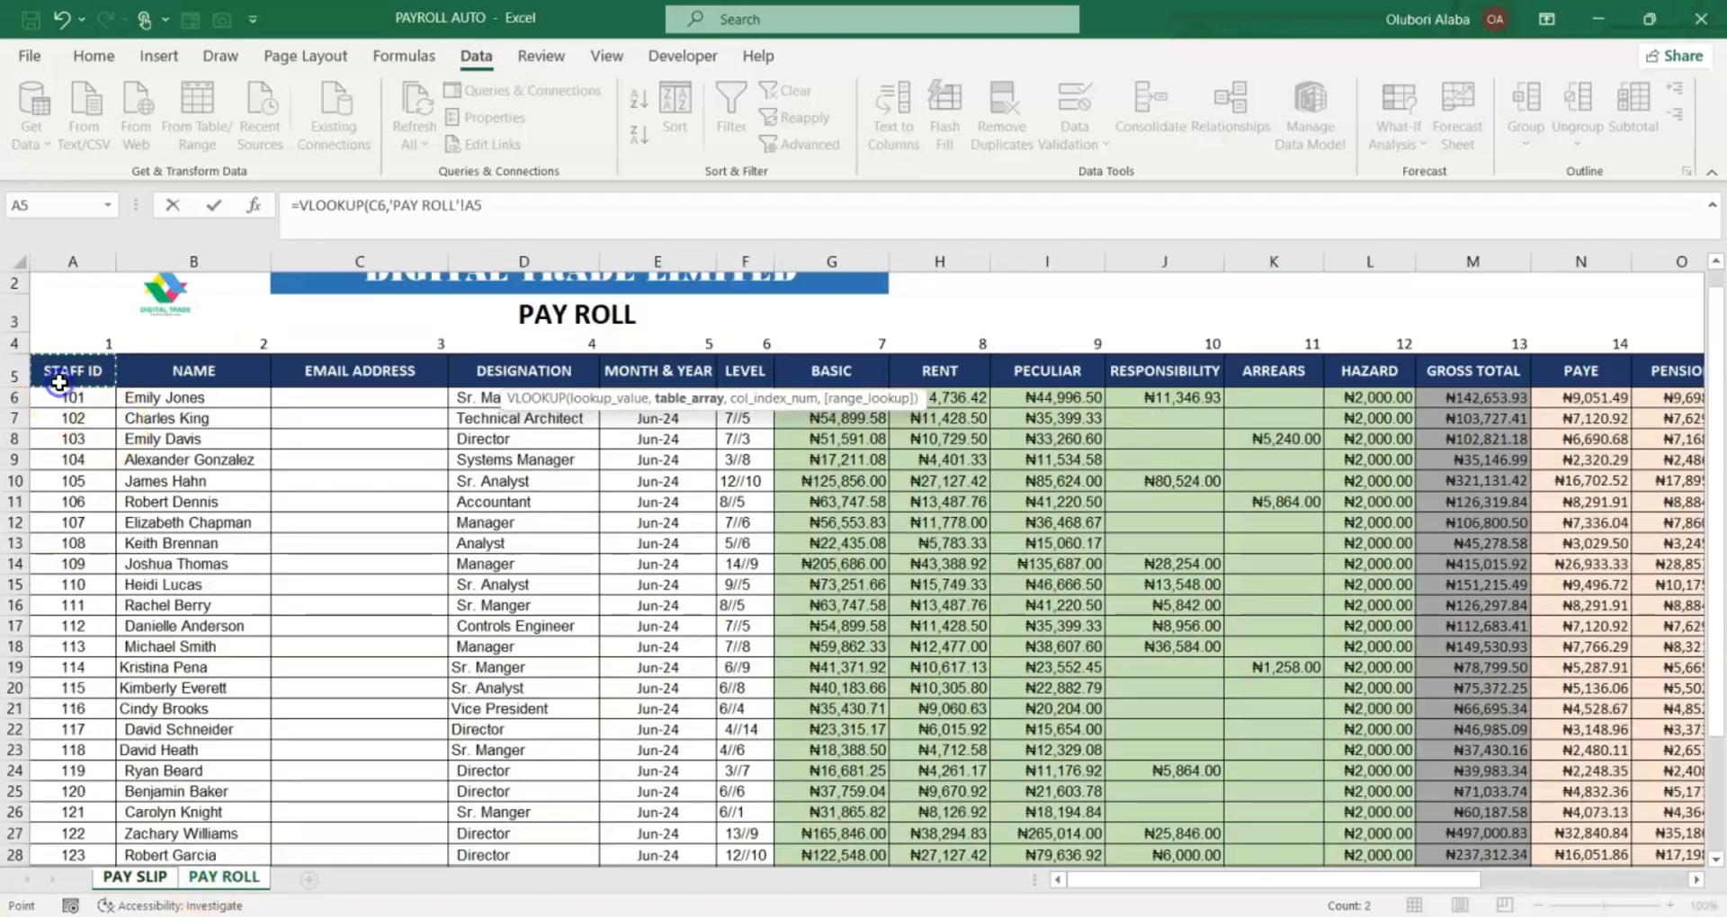
pyautogui.hotkey('ctrl', 'shift', 'Down')
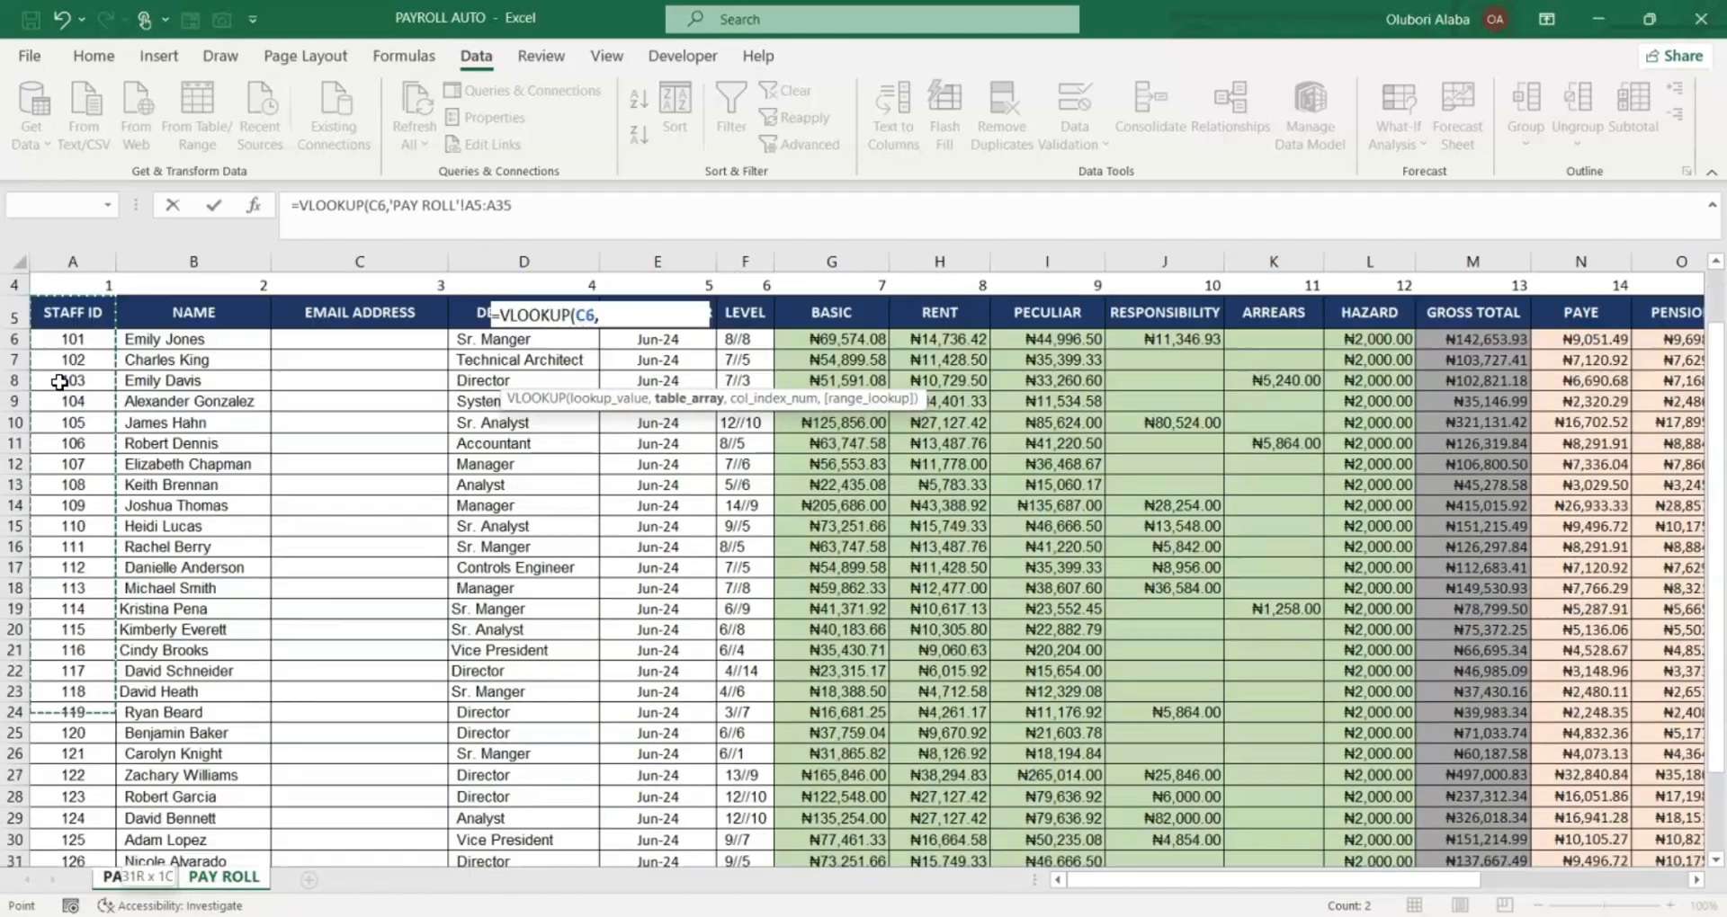
pyautogui.hotkey('ctrl', 'shift', 'Right')
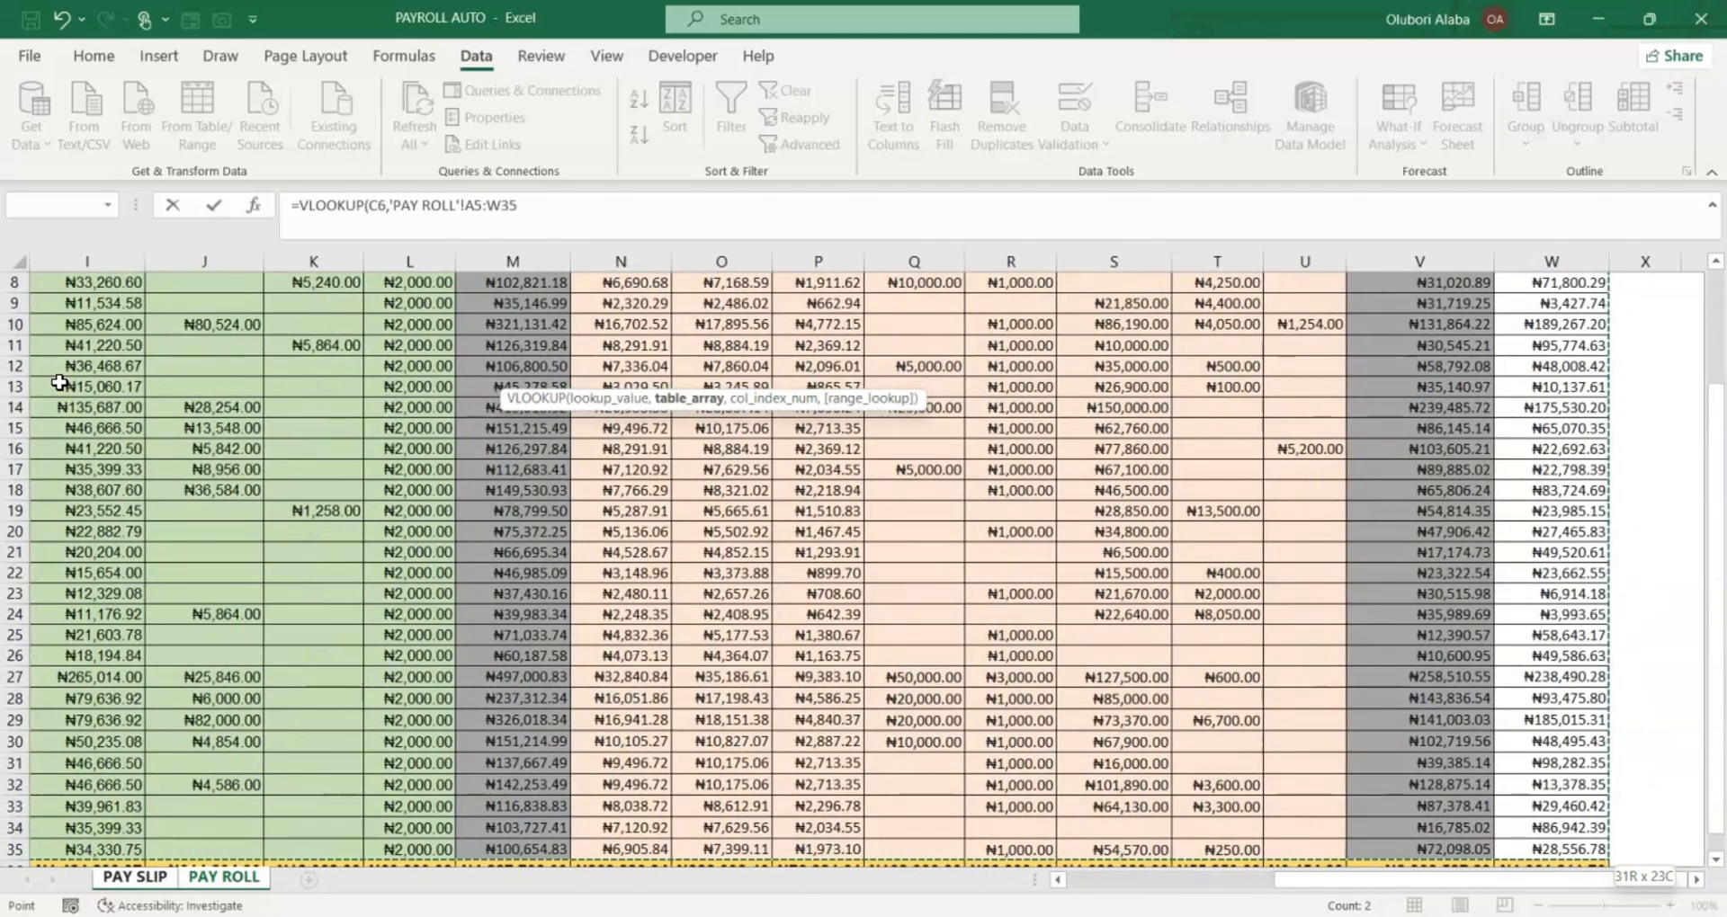
pyautogui.press('F4')
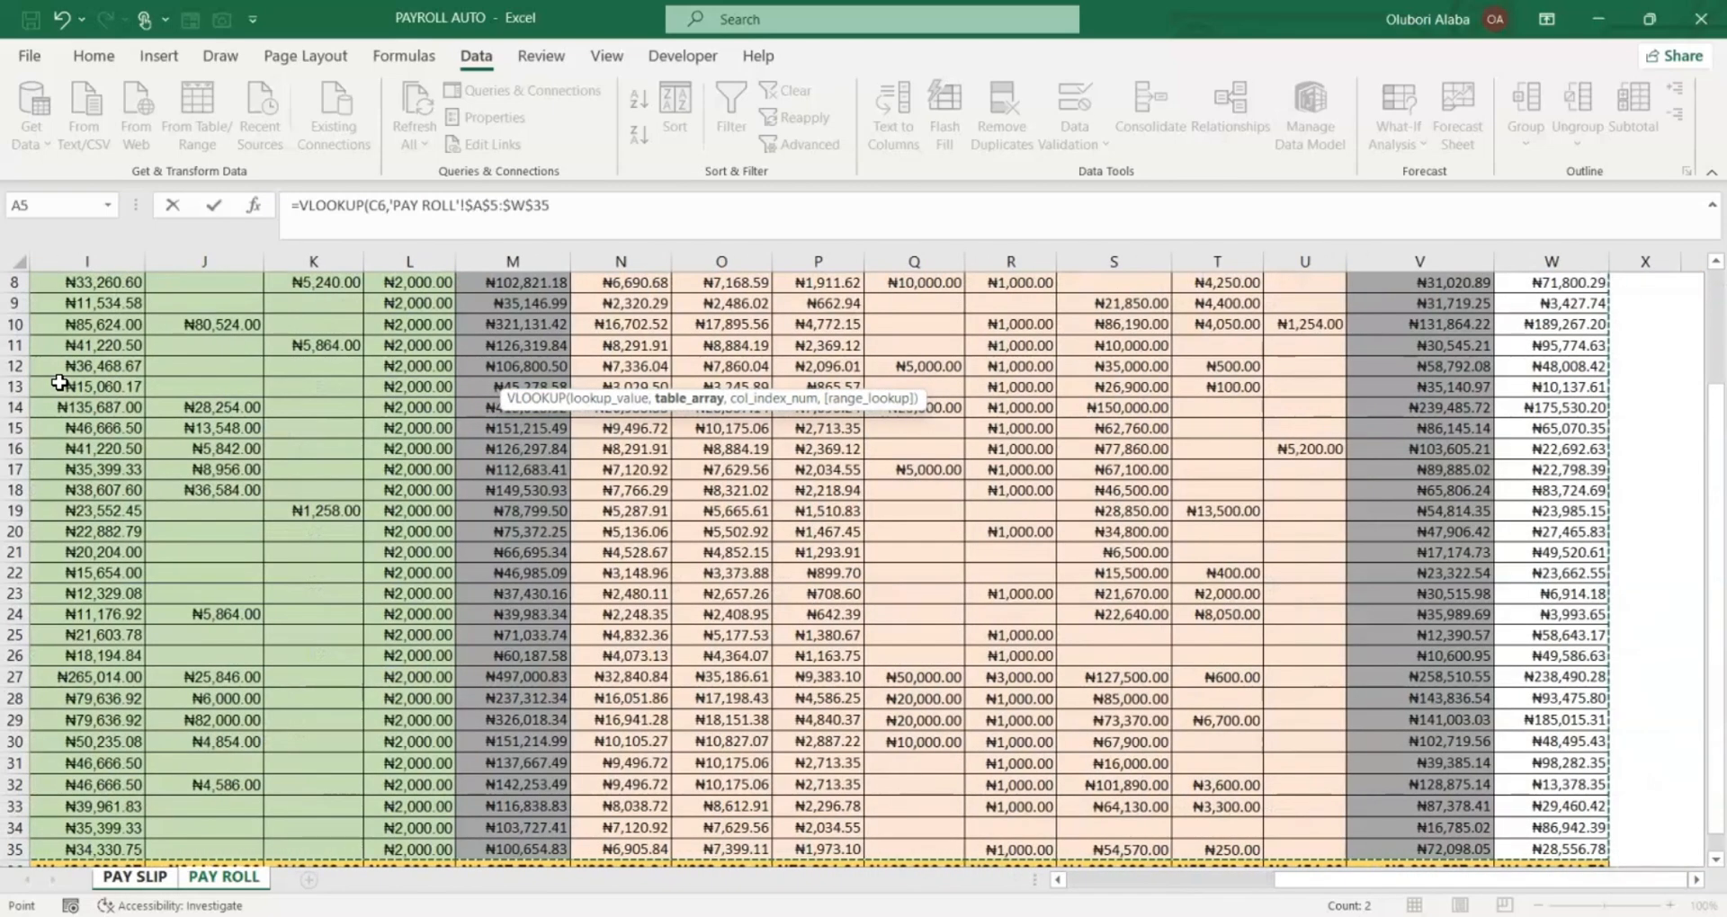
pyautogui.write(',')
# Complete the Month & Year VLOOKUP with column index 5 and exact match 0
pyautogui.scroll(3, 422, 385)
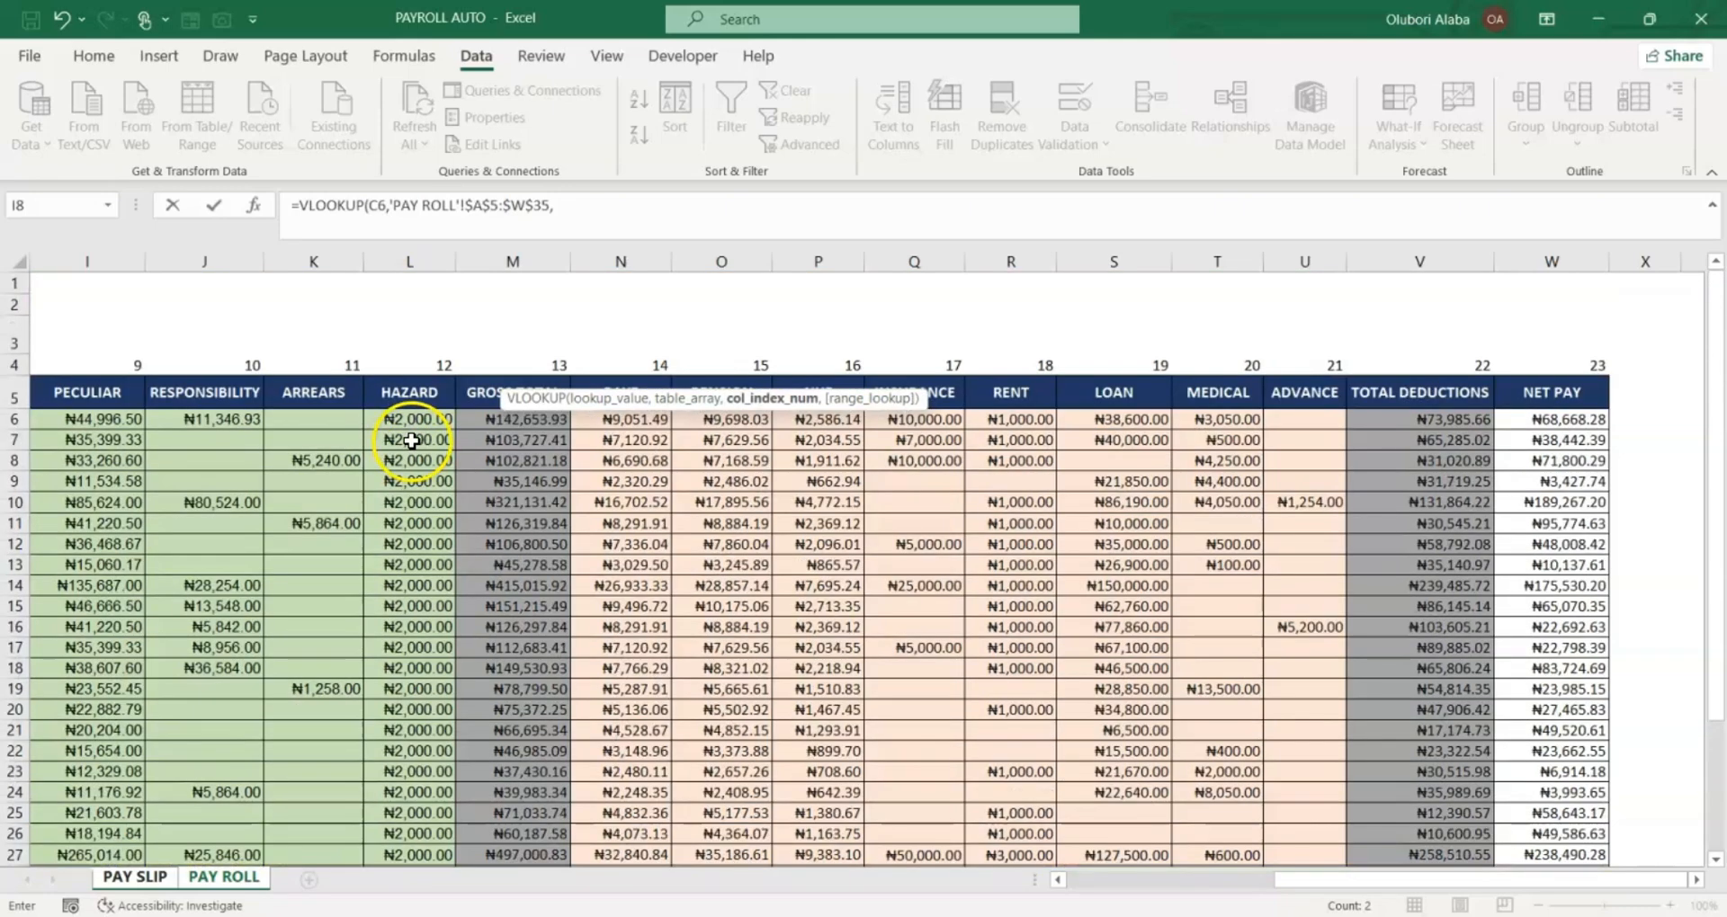
pyautogui.moveTo(1349, 880); pyautogui.dragTo(1118, 880)
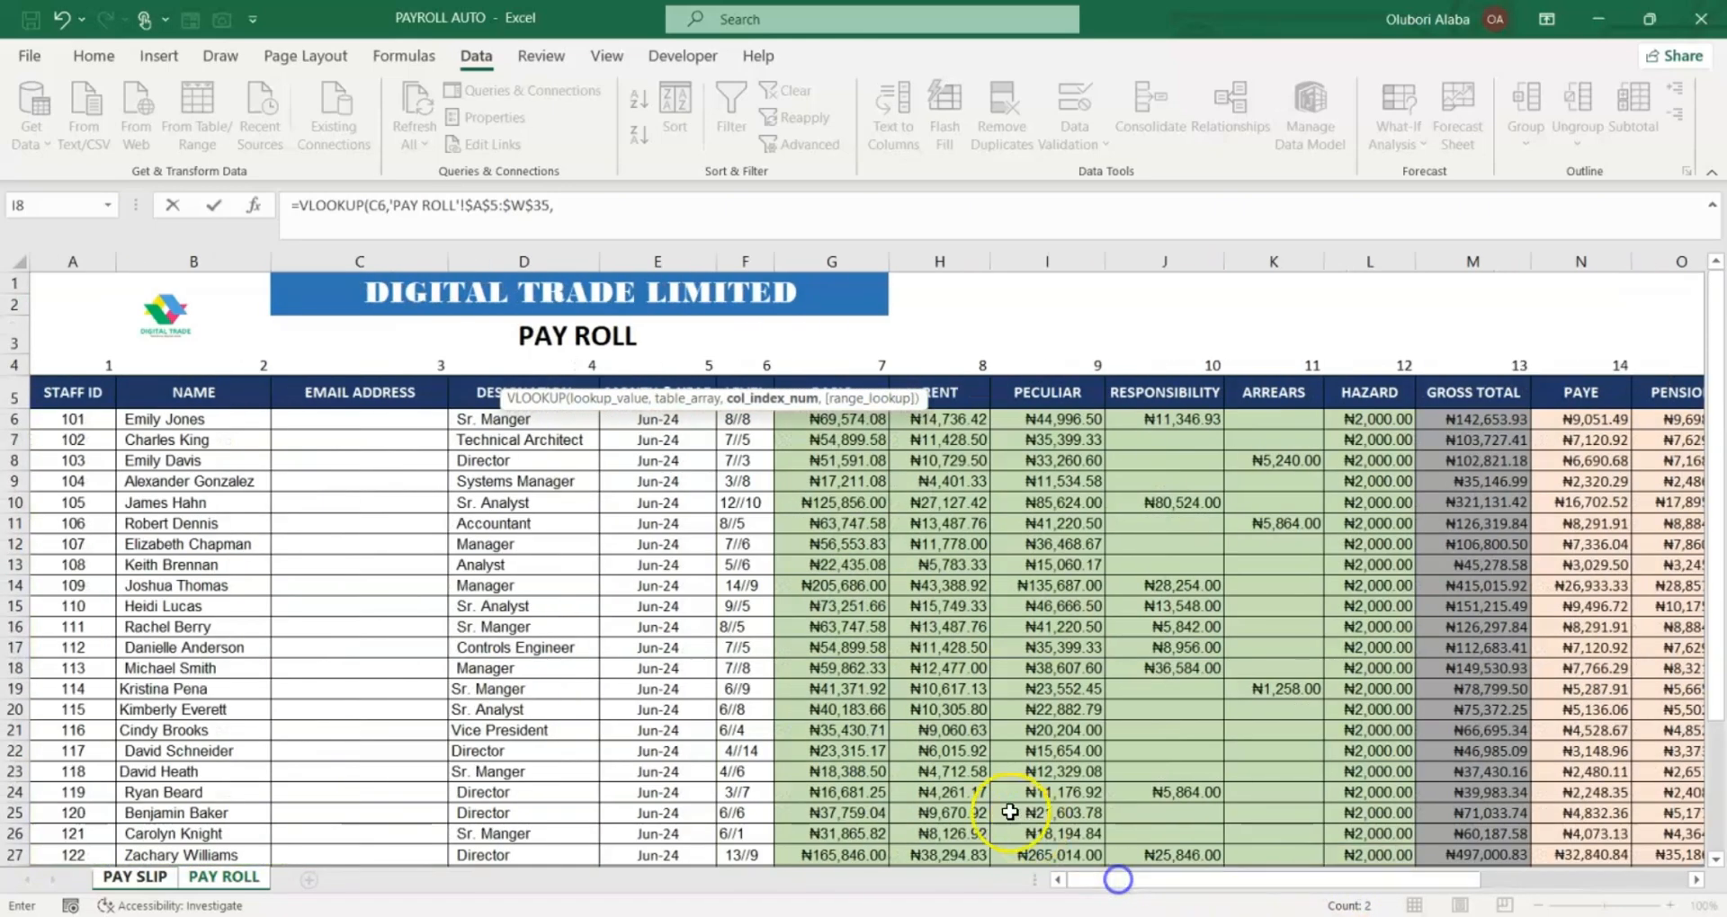
pyautogui.click(629, 219)
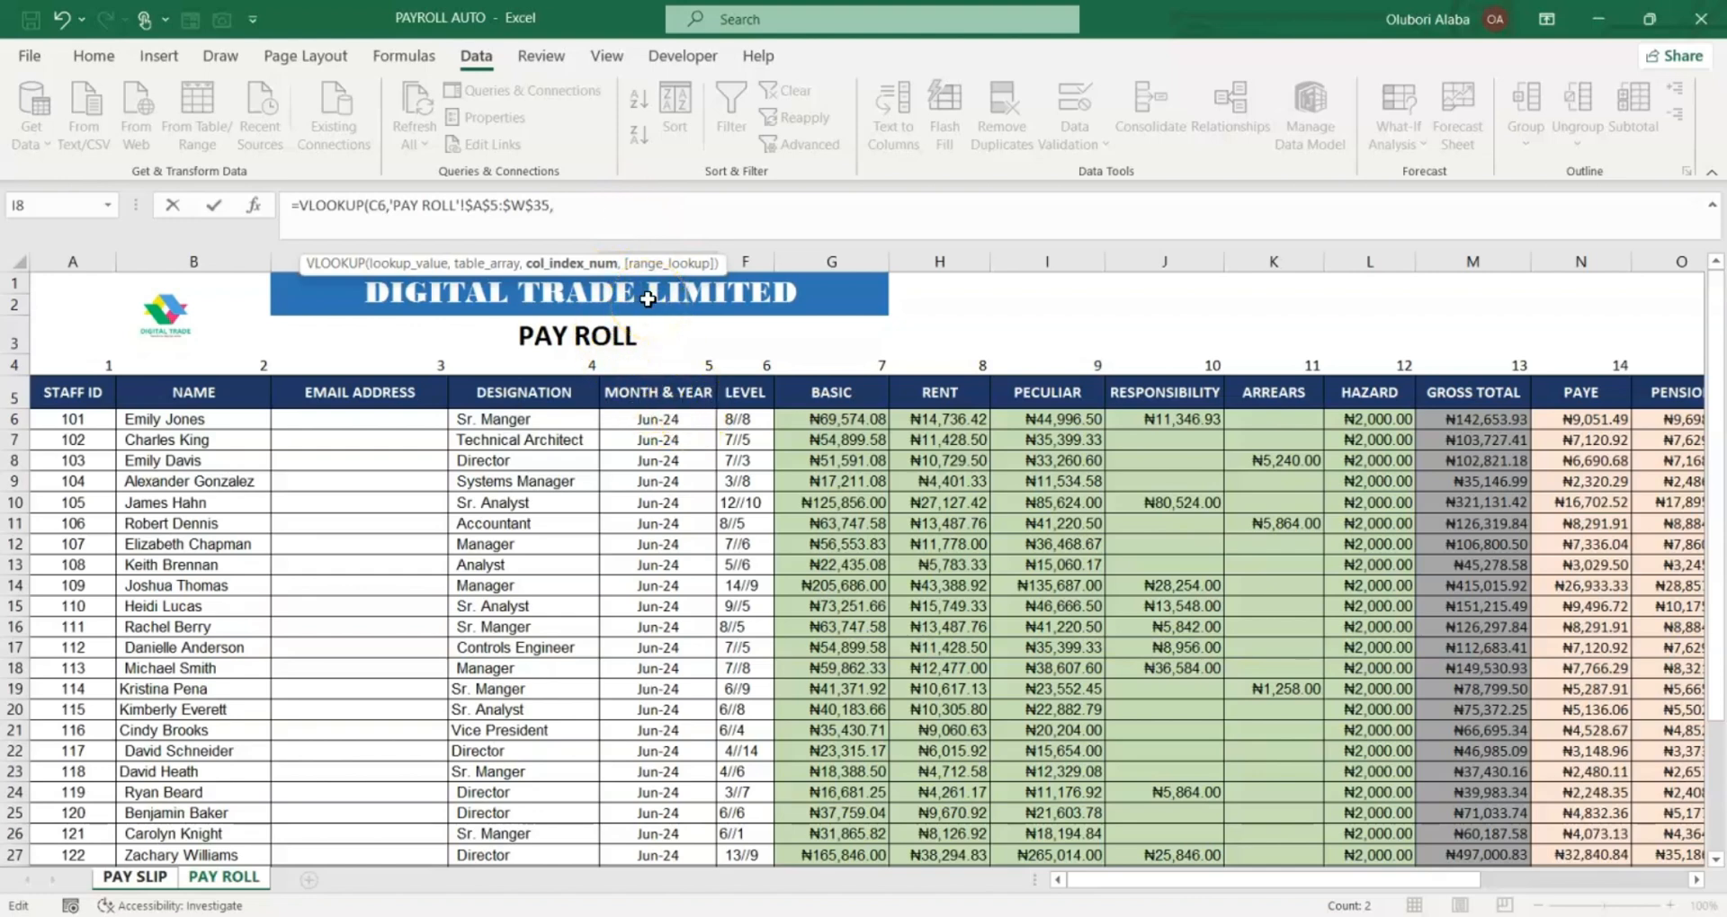
pyautogui.write(',')
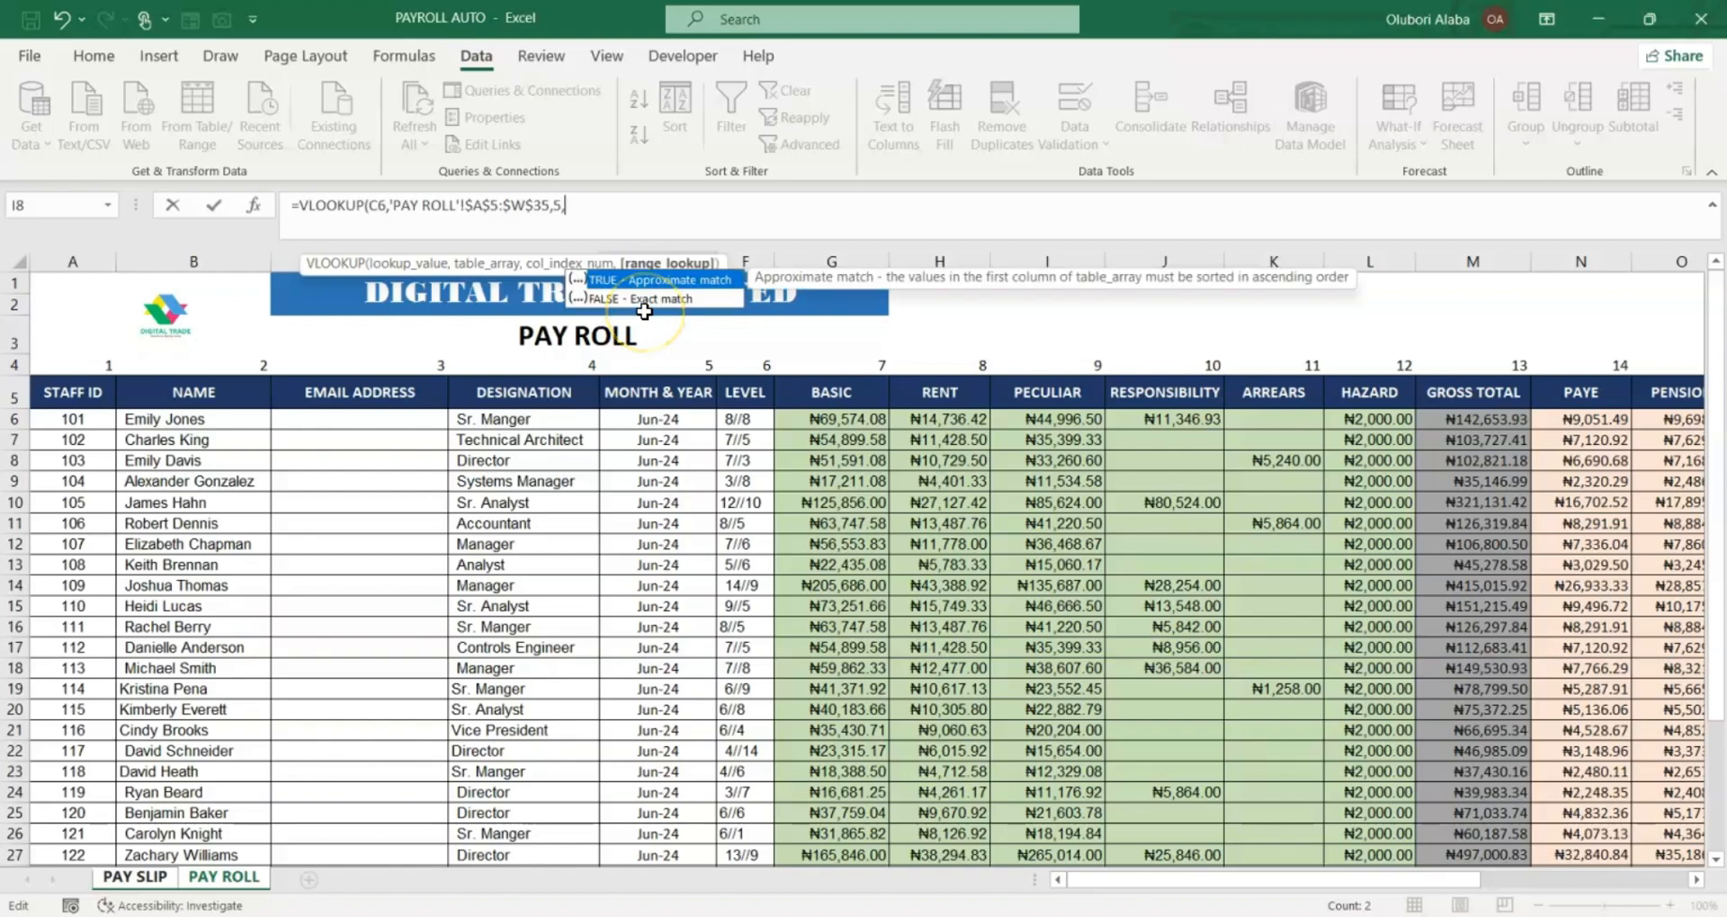
pyautogui.write('0')
pyautogui.press('Return')
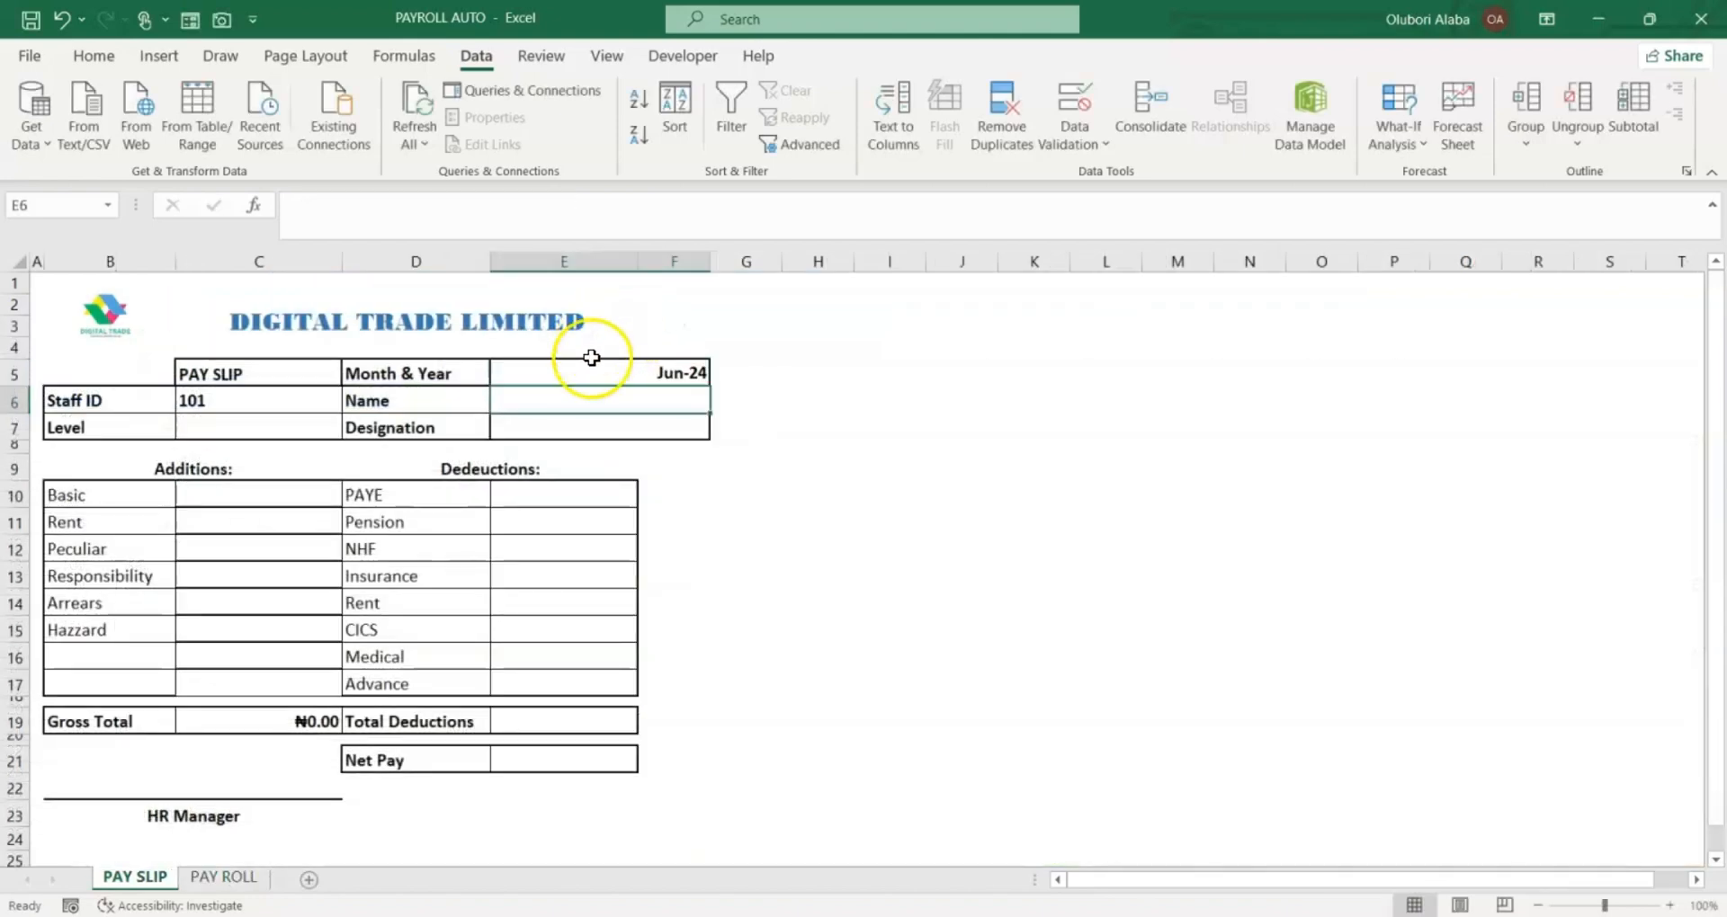
pyautogui.click(613, 379)
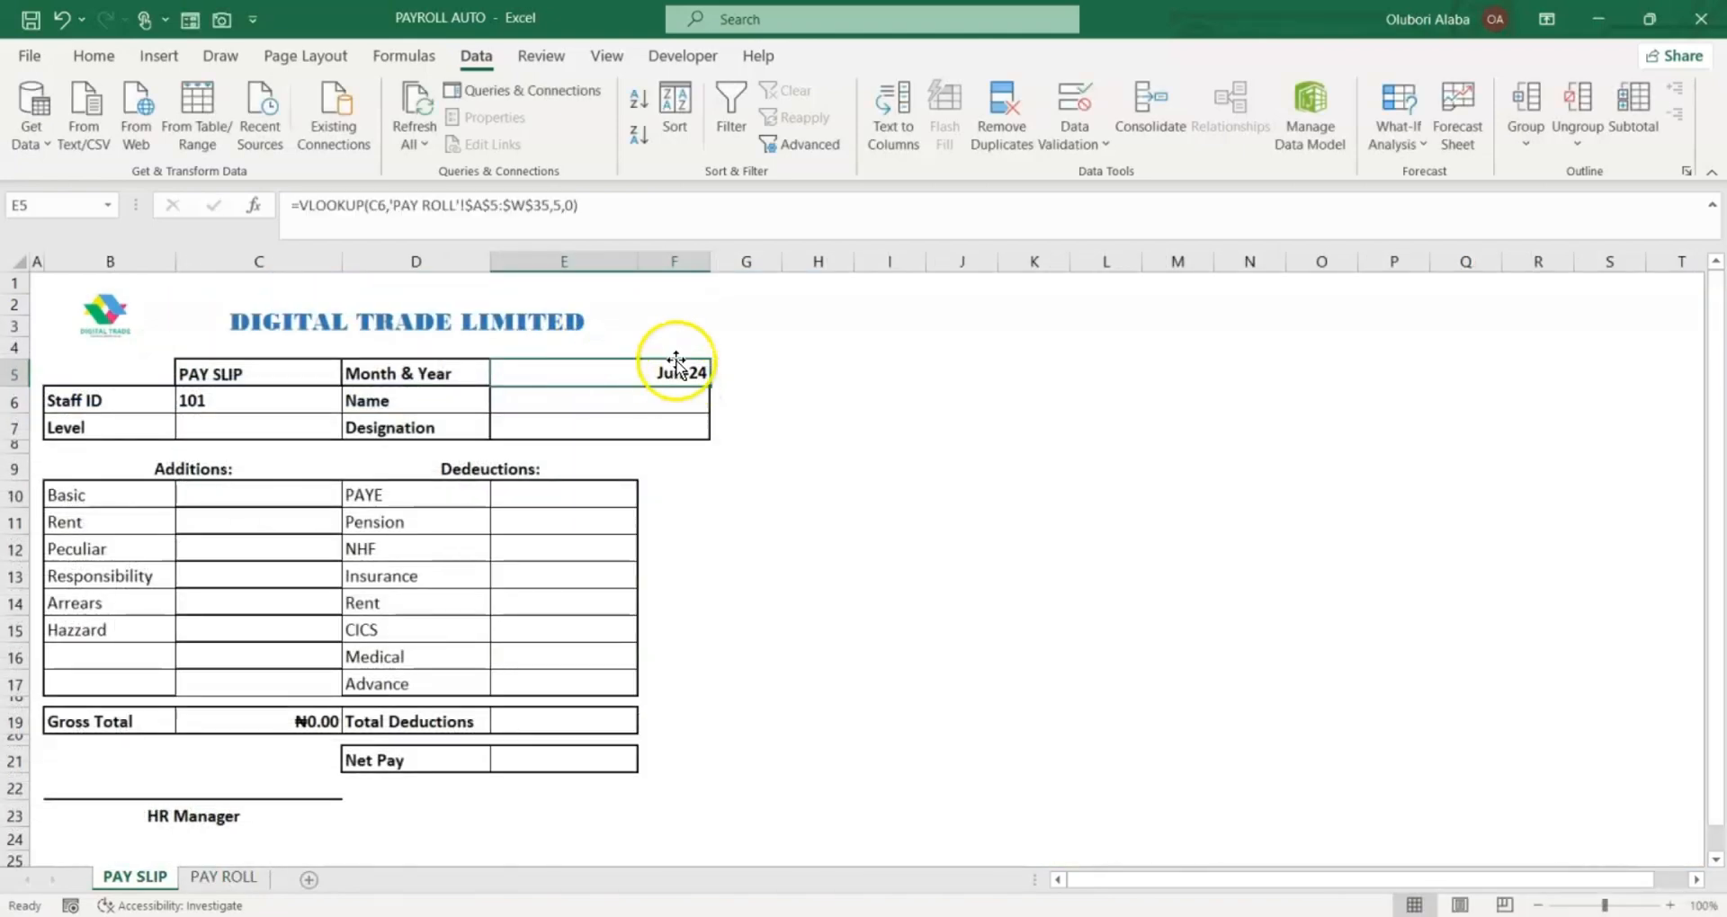
# Start a VLOOKUP formula in the Name cell E6 with lookup value C6 and table array 'PAY ROLL'!$A$5:$W$35
pyautogui.click(526, 398)
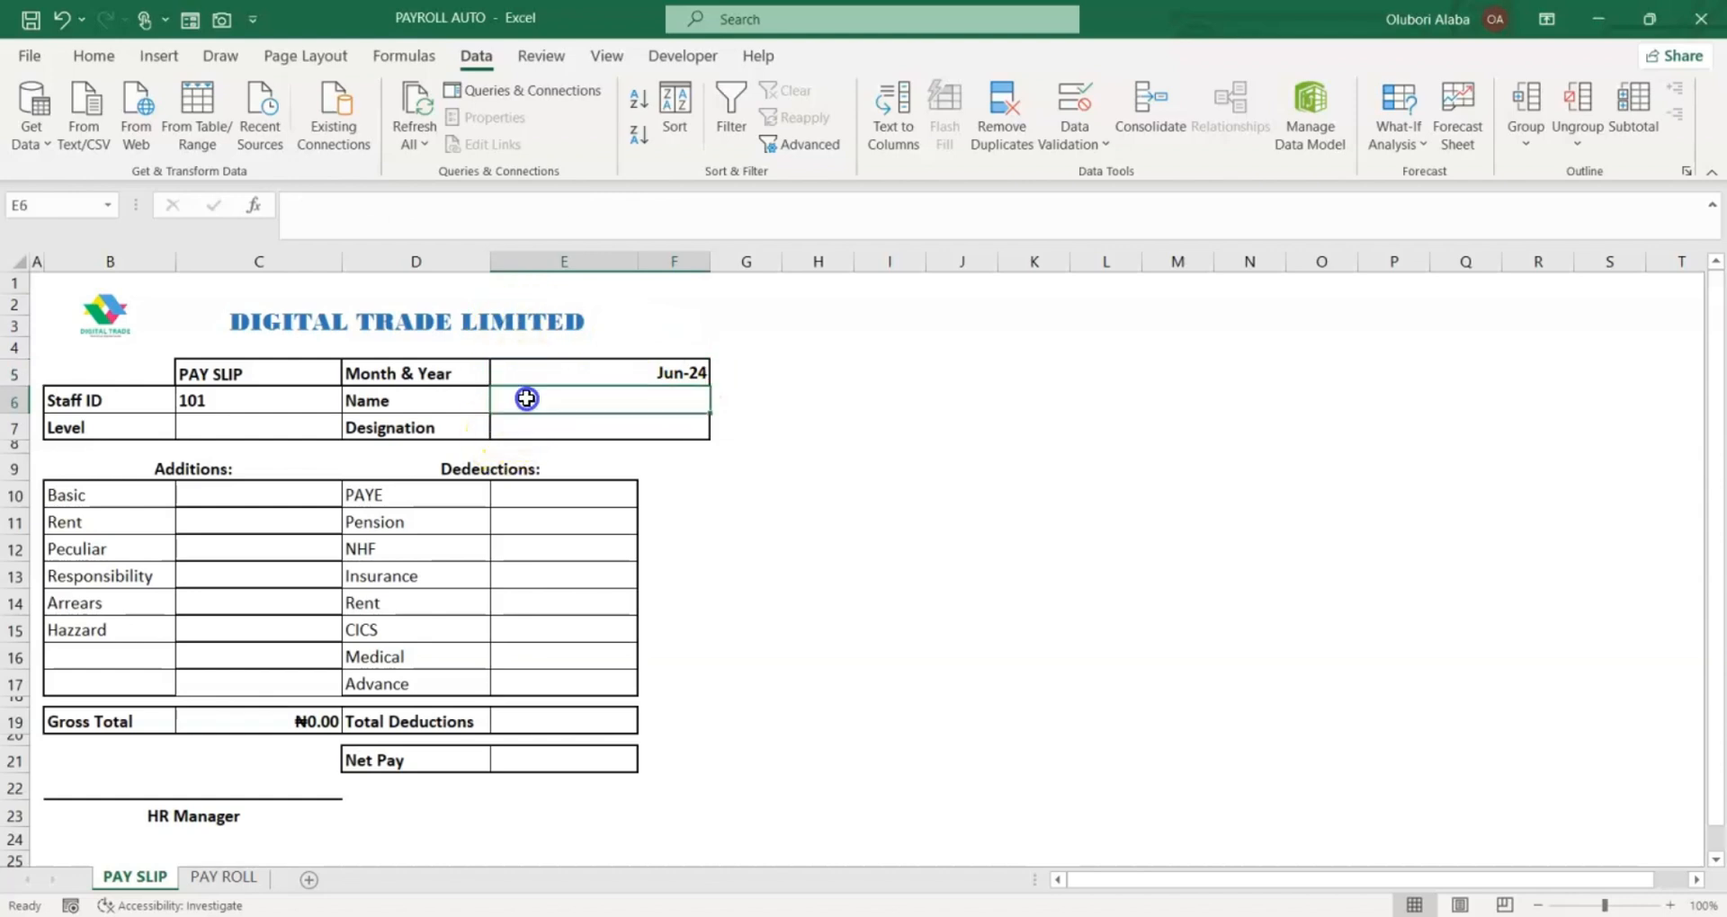
pyautogui.write('=vl')
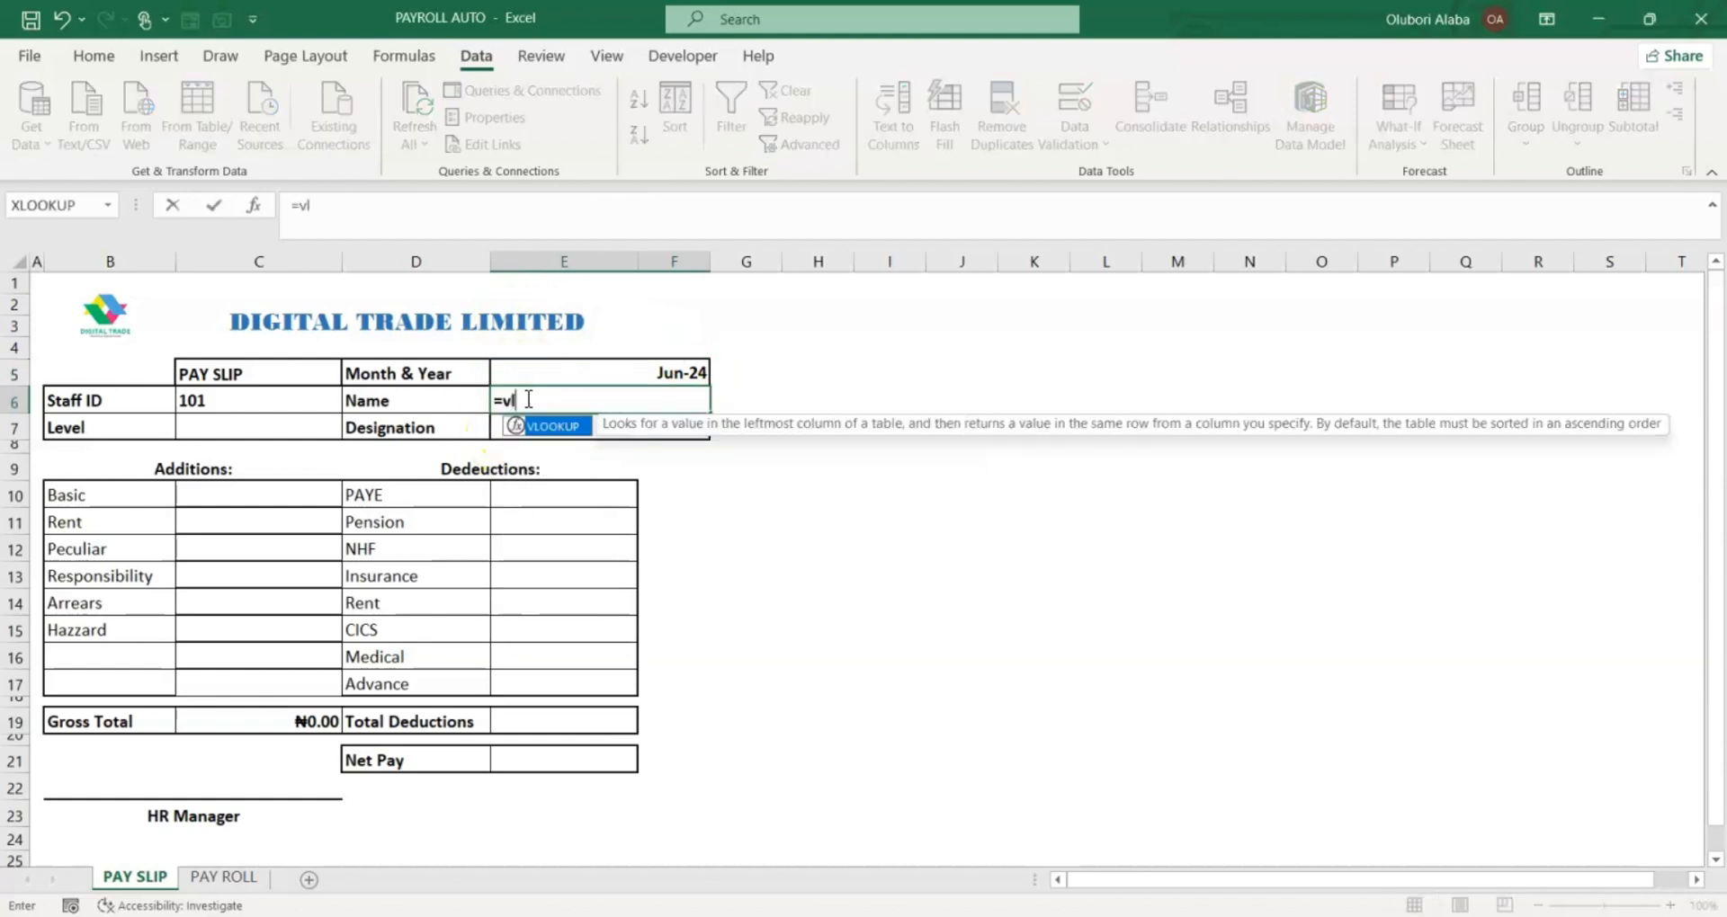
pyautogui.press('Tab')
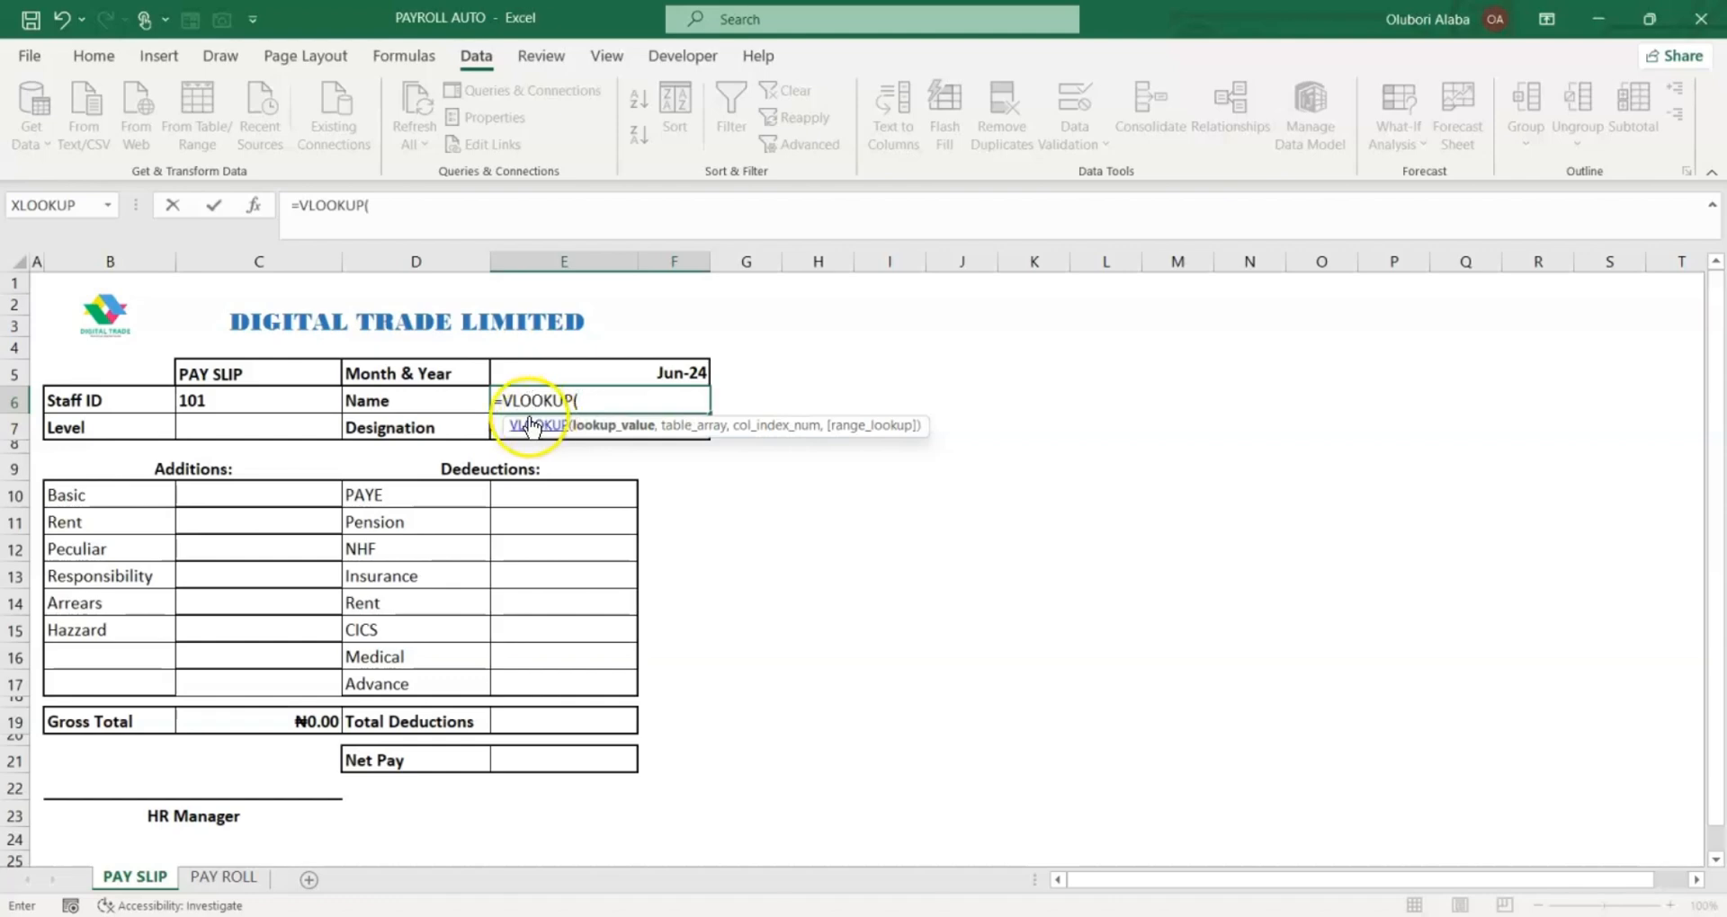
pyautogui.click(213, 406)
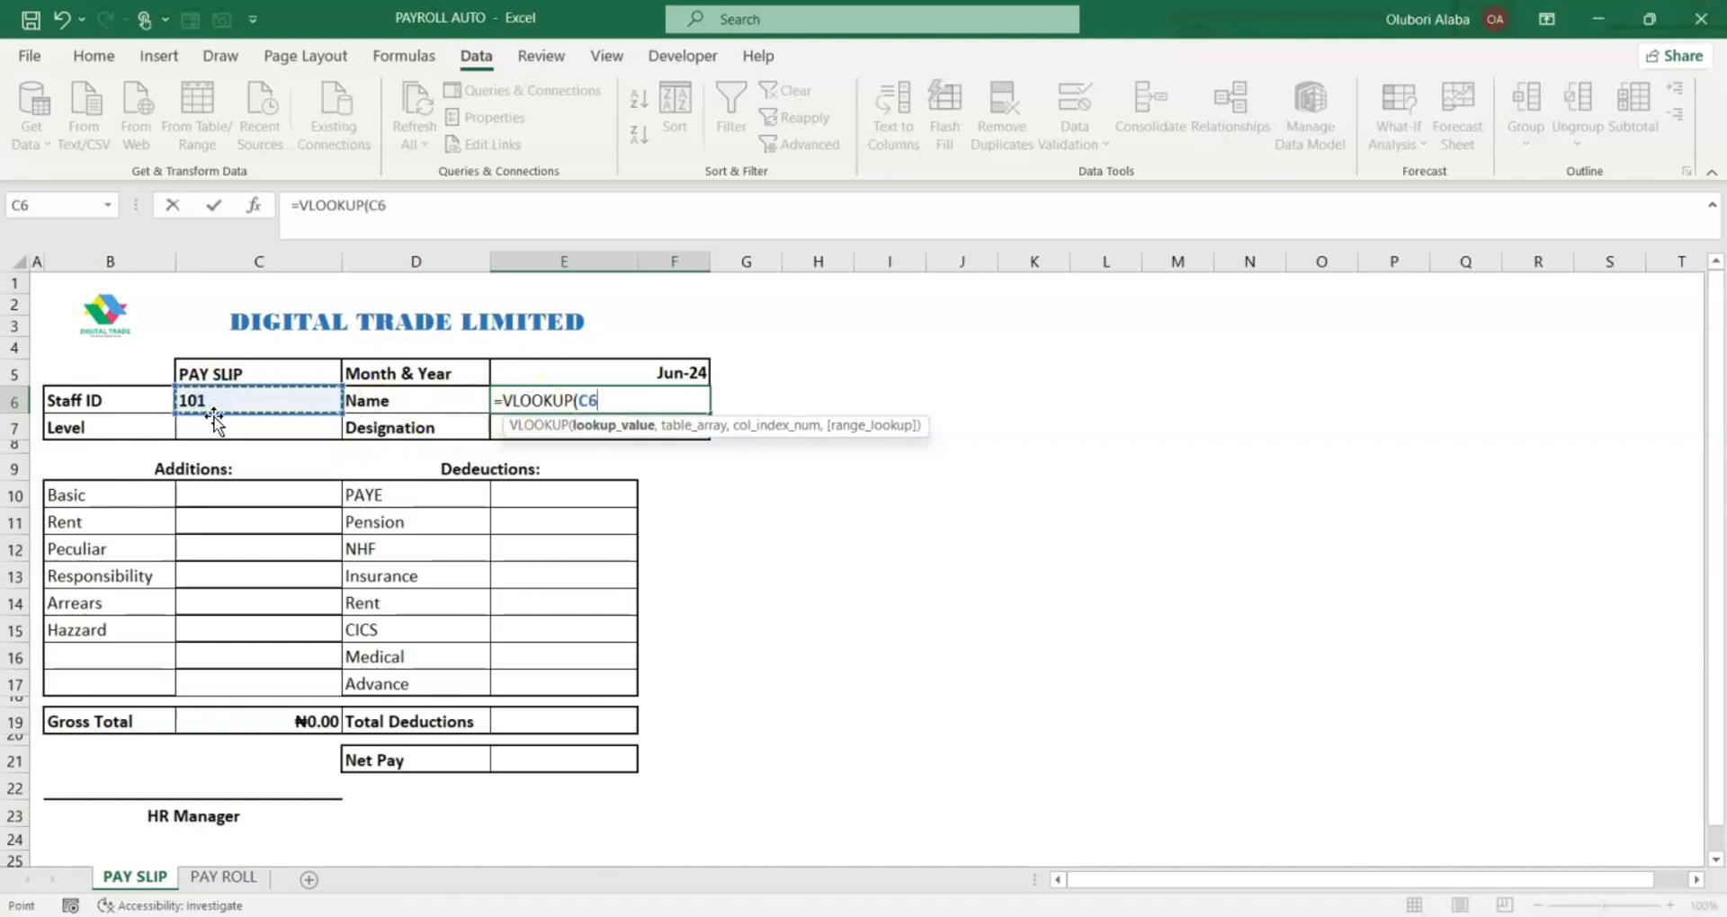
pyautogui.write(',')
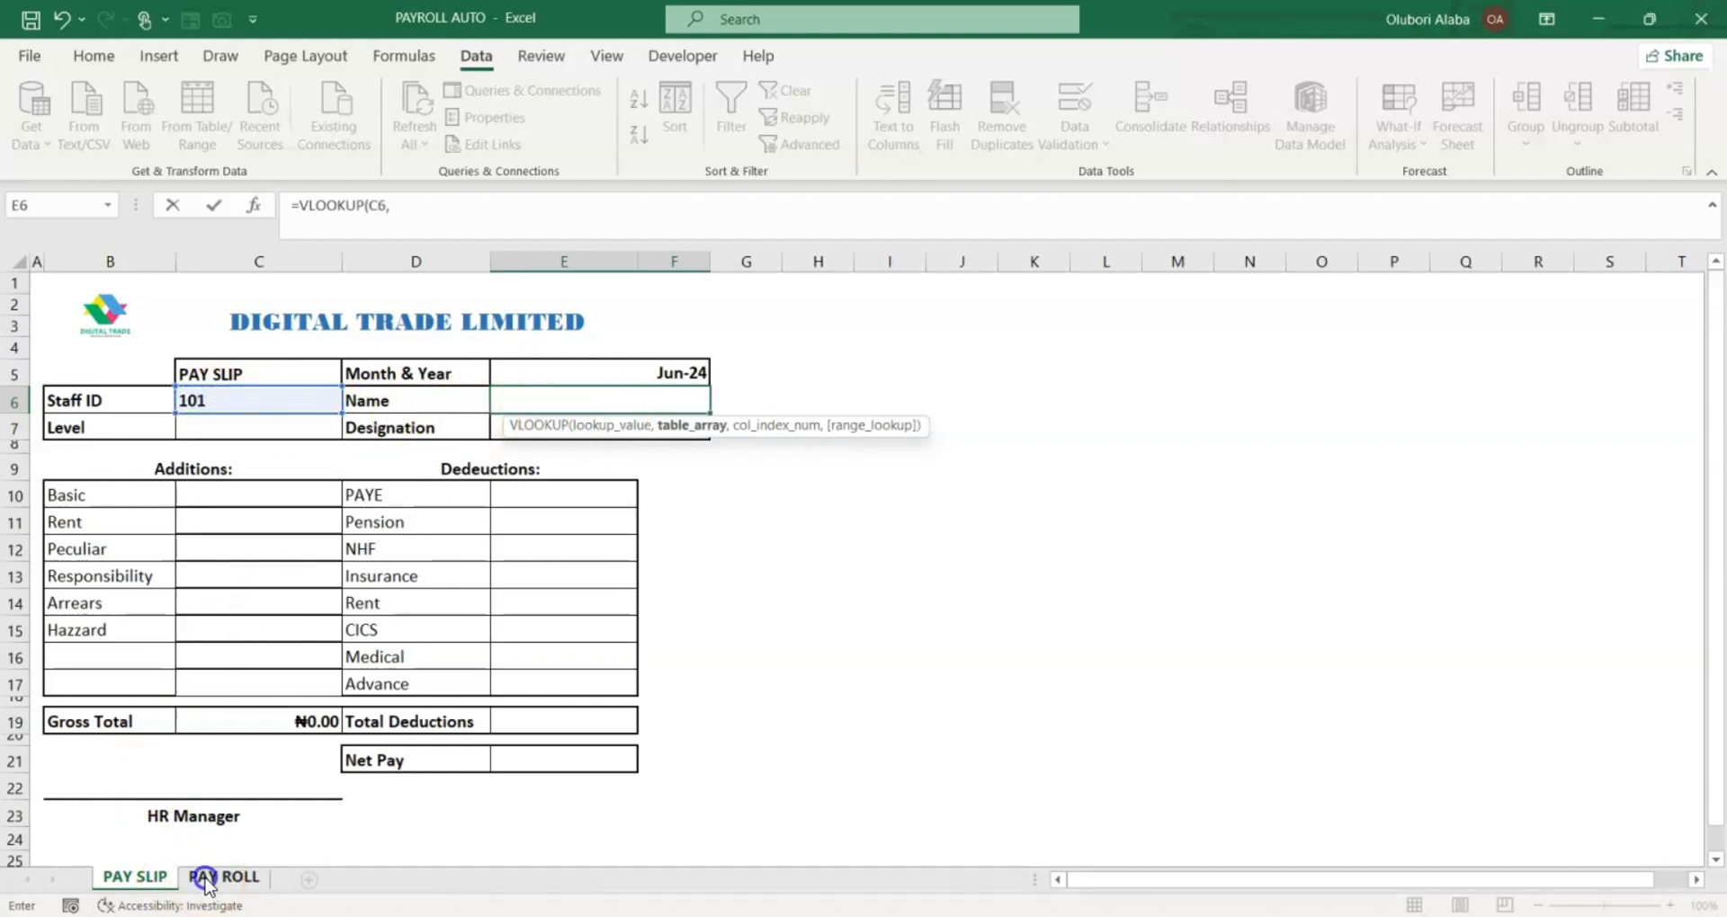
pyautogui.click(216, 877)
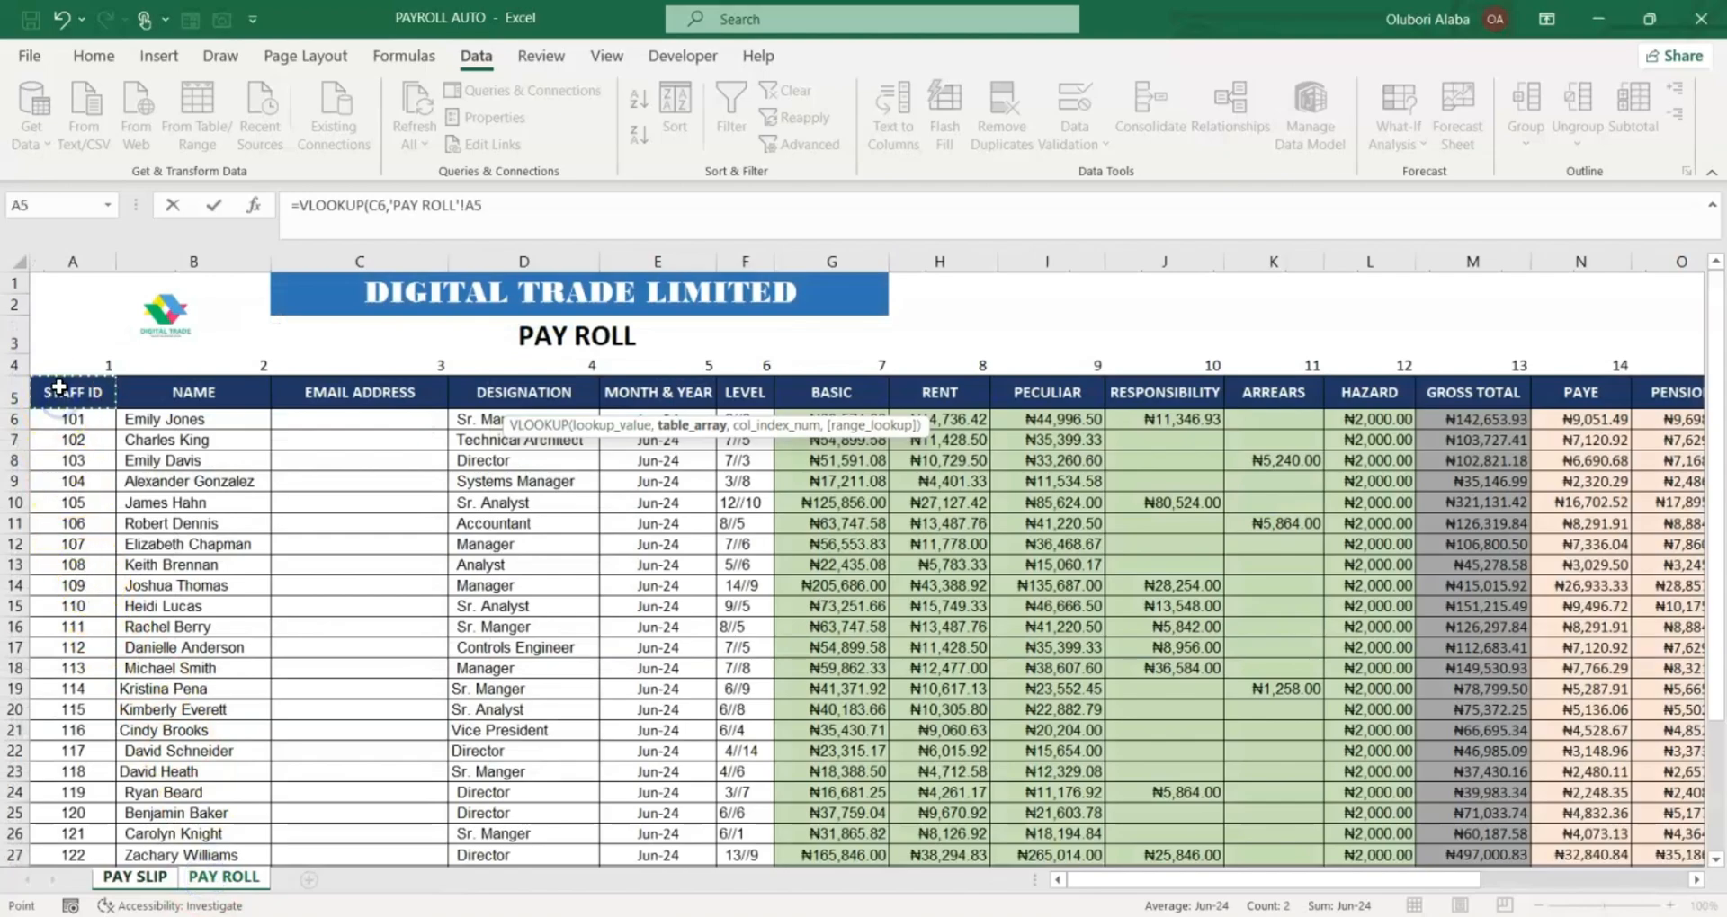
pyautogui.hotkey('ctrl', 'shift', 'Down')
pyautogui.hotkey('ctrl', 'shift', 'Right')
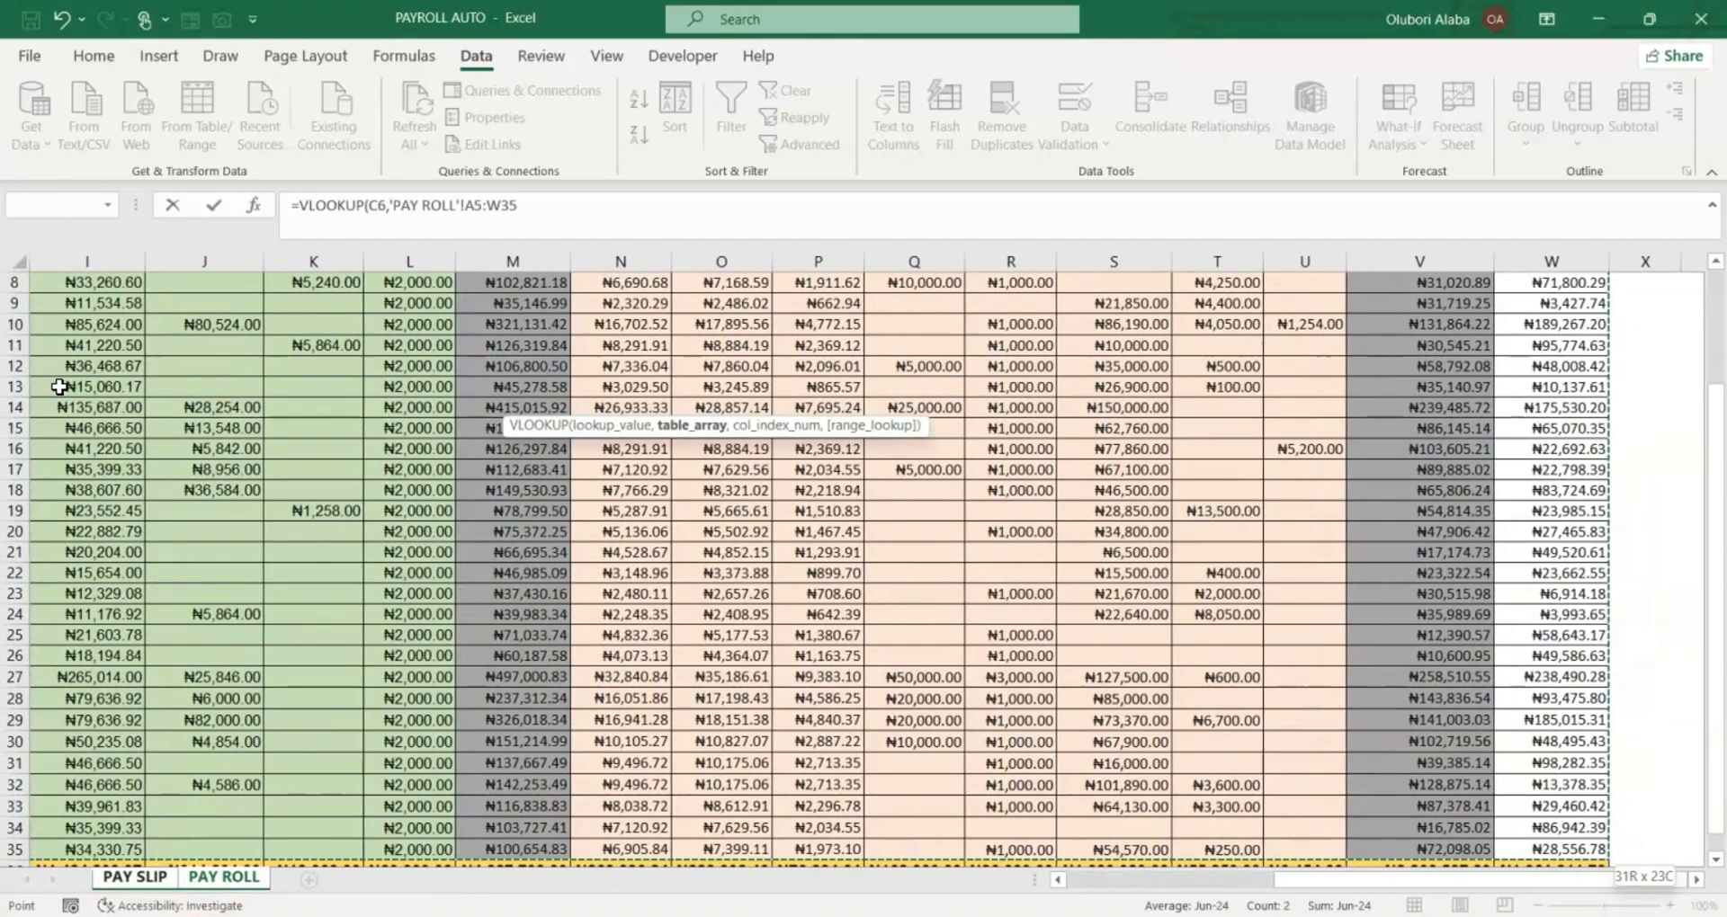
pyautogui.press('F4')
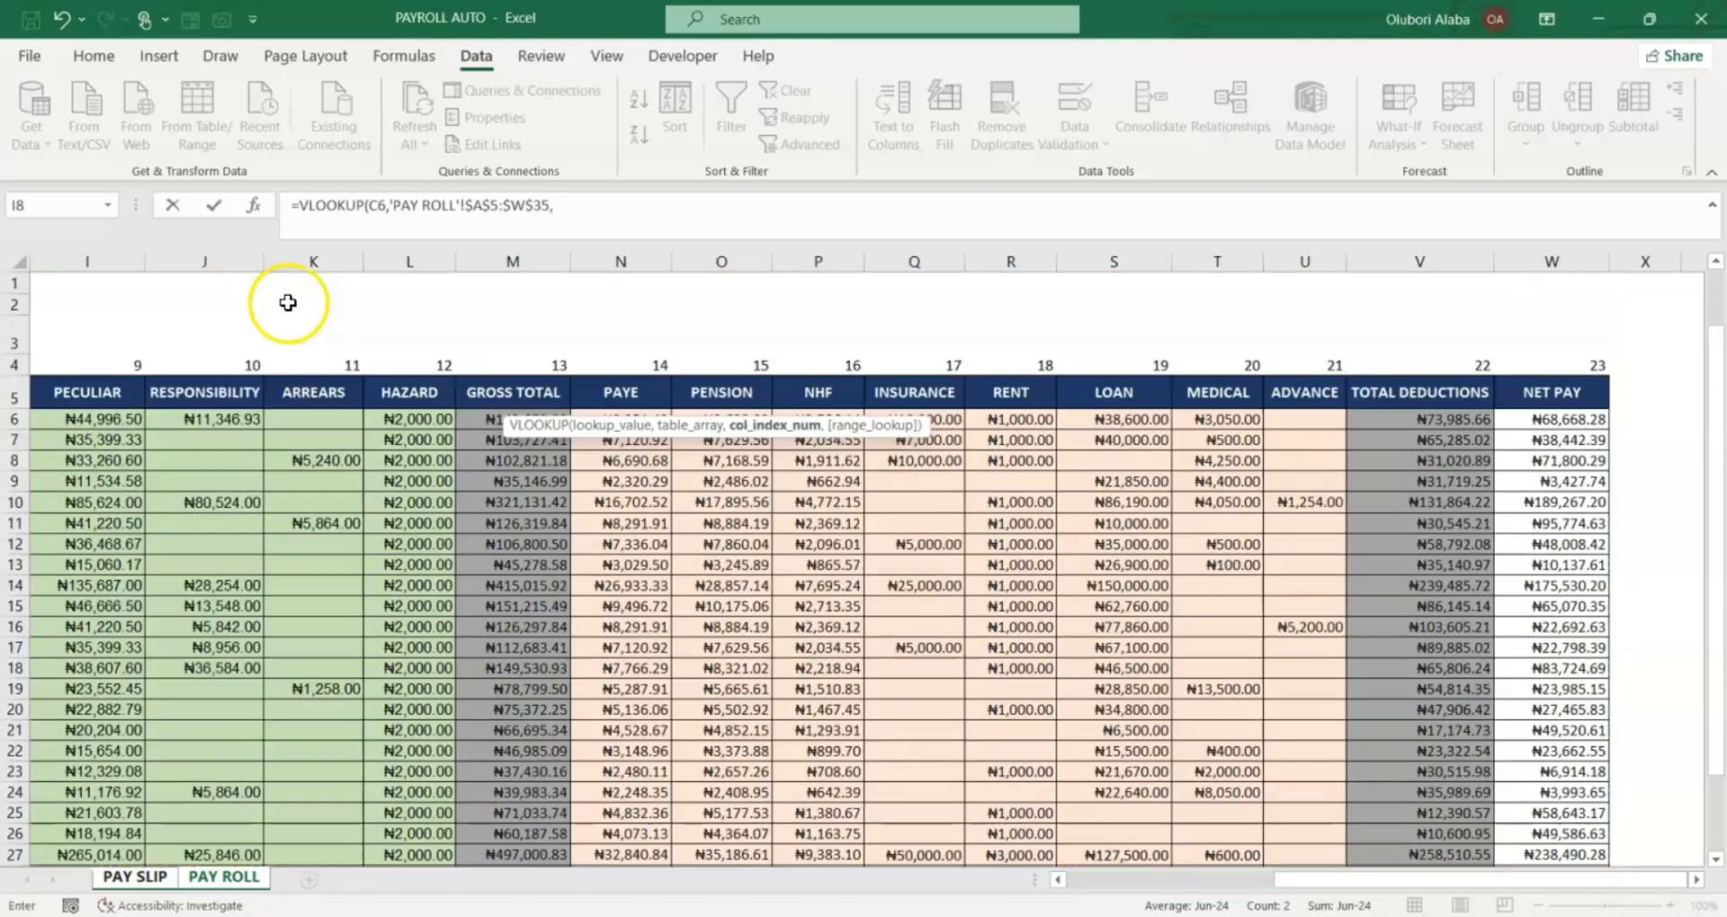
pyautogui.write(',')
# Complete the Name VLOOKUP with column index 2 and exact match 0
pyautogui.moveTo(1304, 874); pyautogui.dragTo(1025, 879)
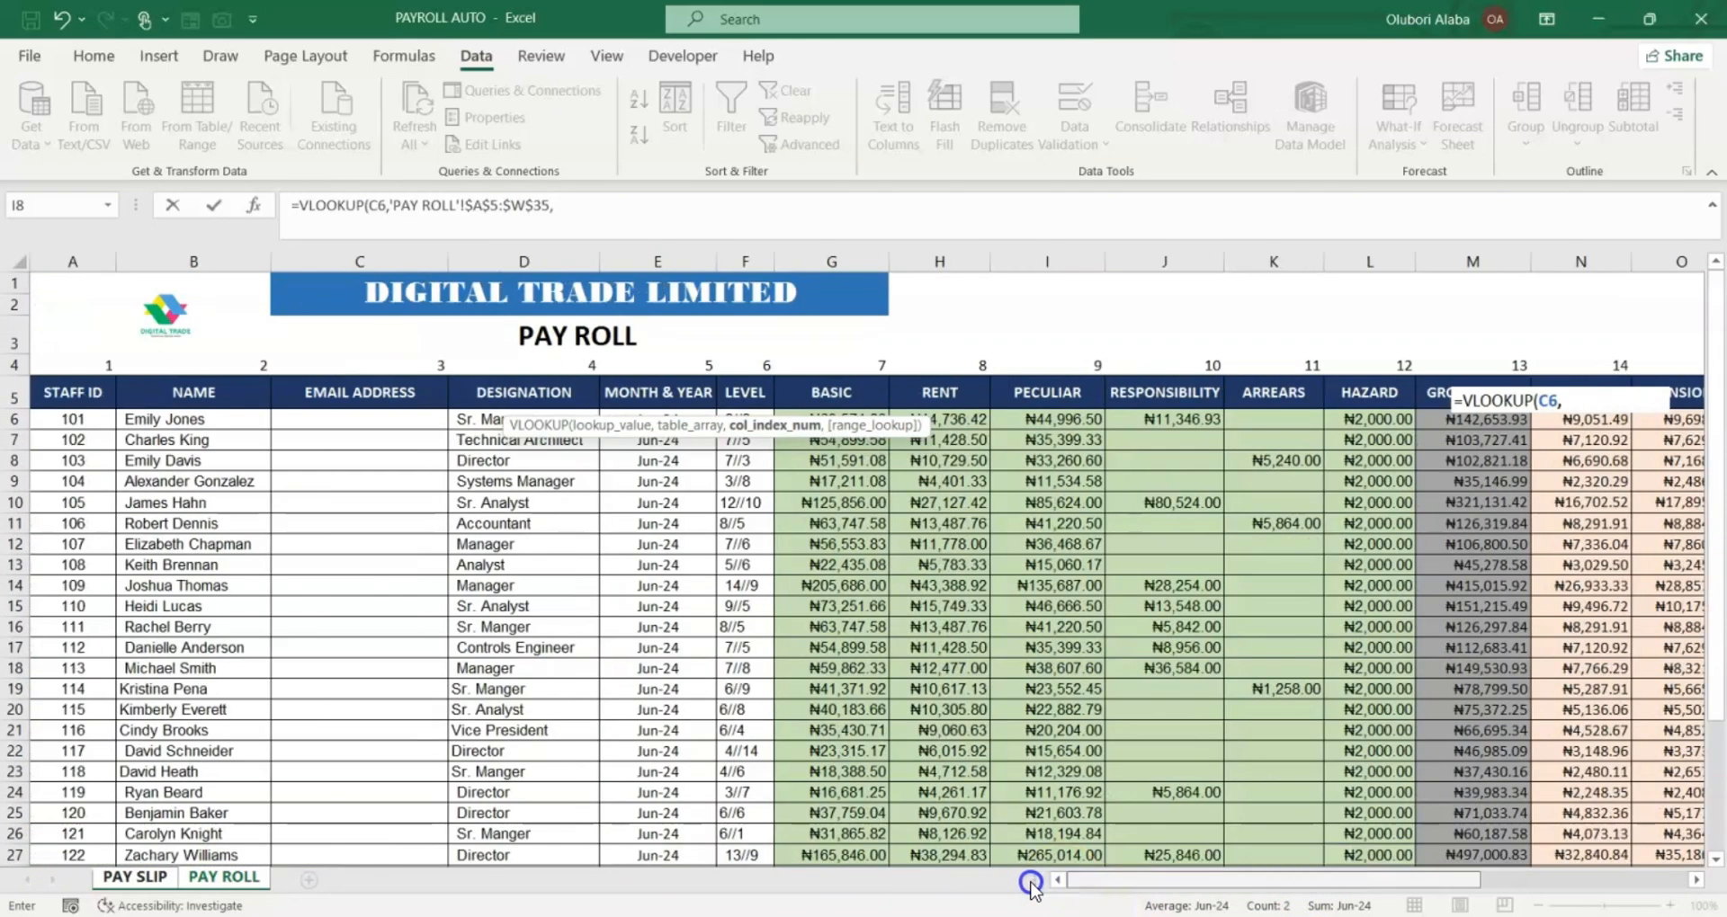
pyautogui.click(646, 223)
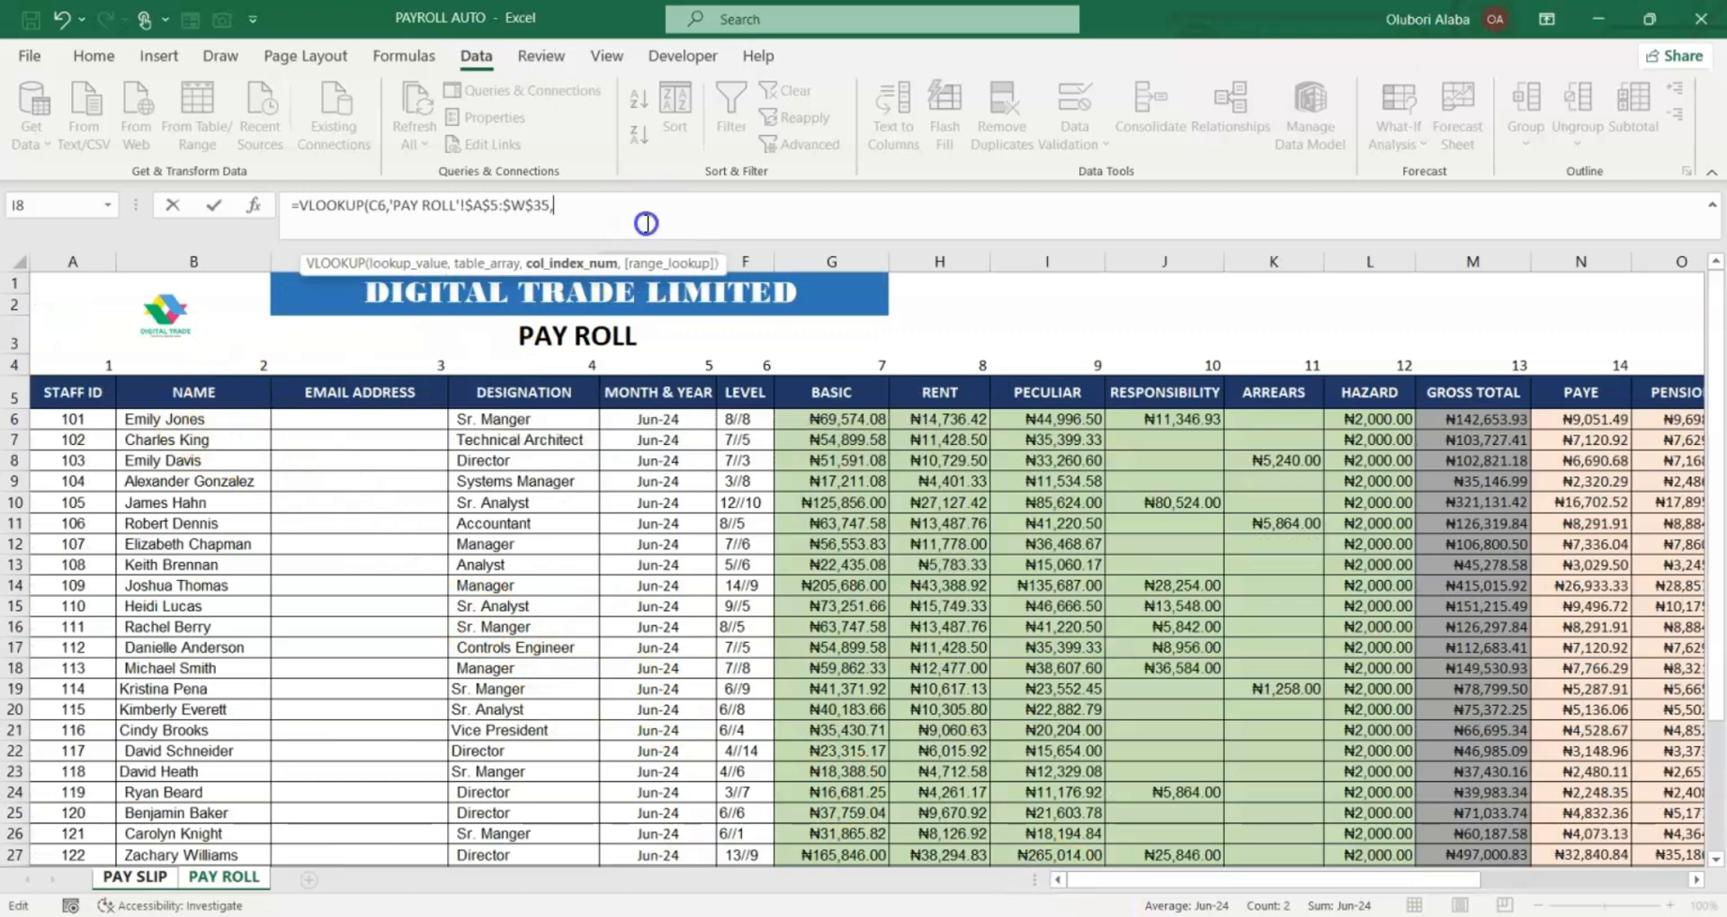
pyautogui.write('2,0')
pyautogui.press('Return')
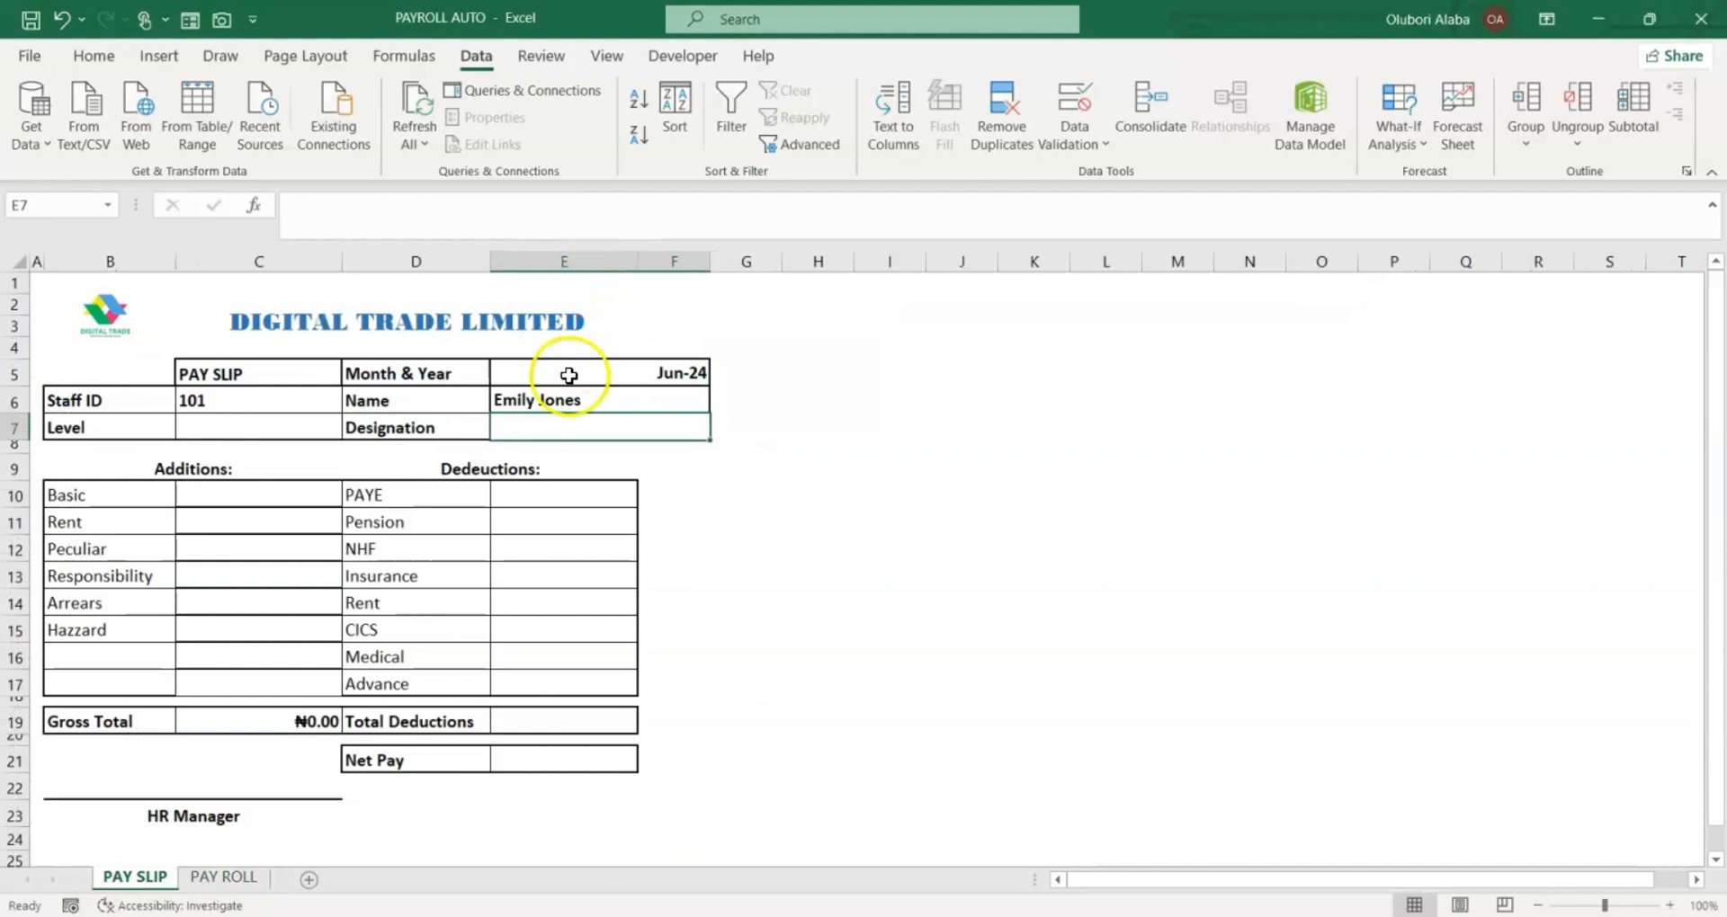
# Test the lookups by choosing the second Staff ID entry in C6, and set the cell back to the first entry
pyautogui.click(254, 401)
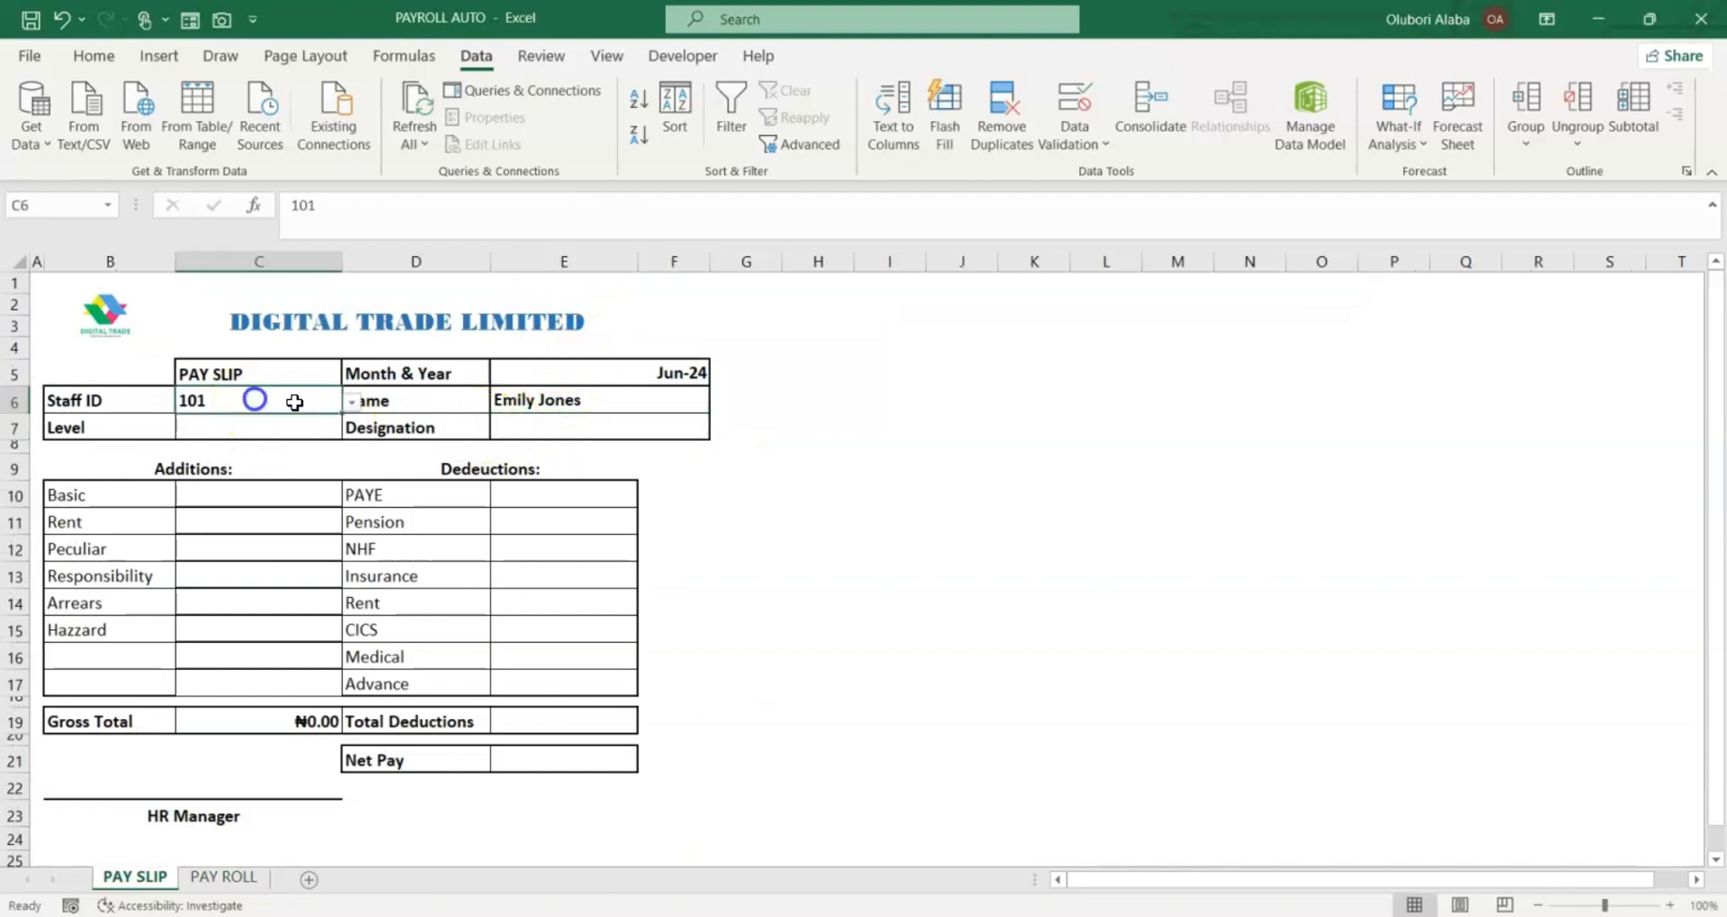
pyautogui.click(350, 404)
pyautogui.click(305, 437)
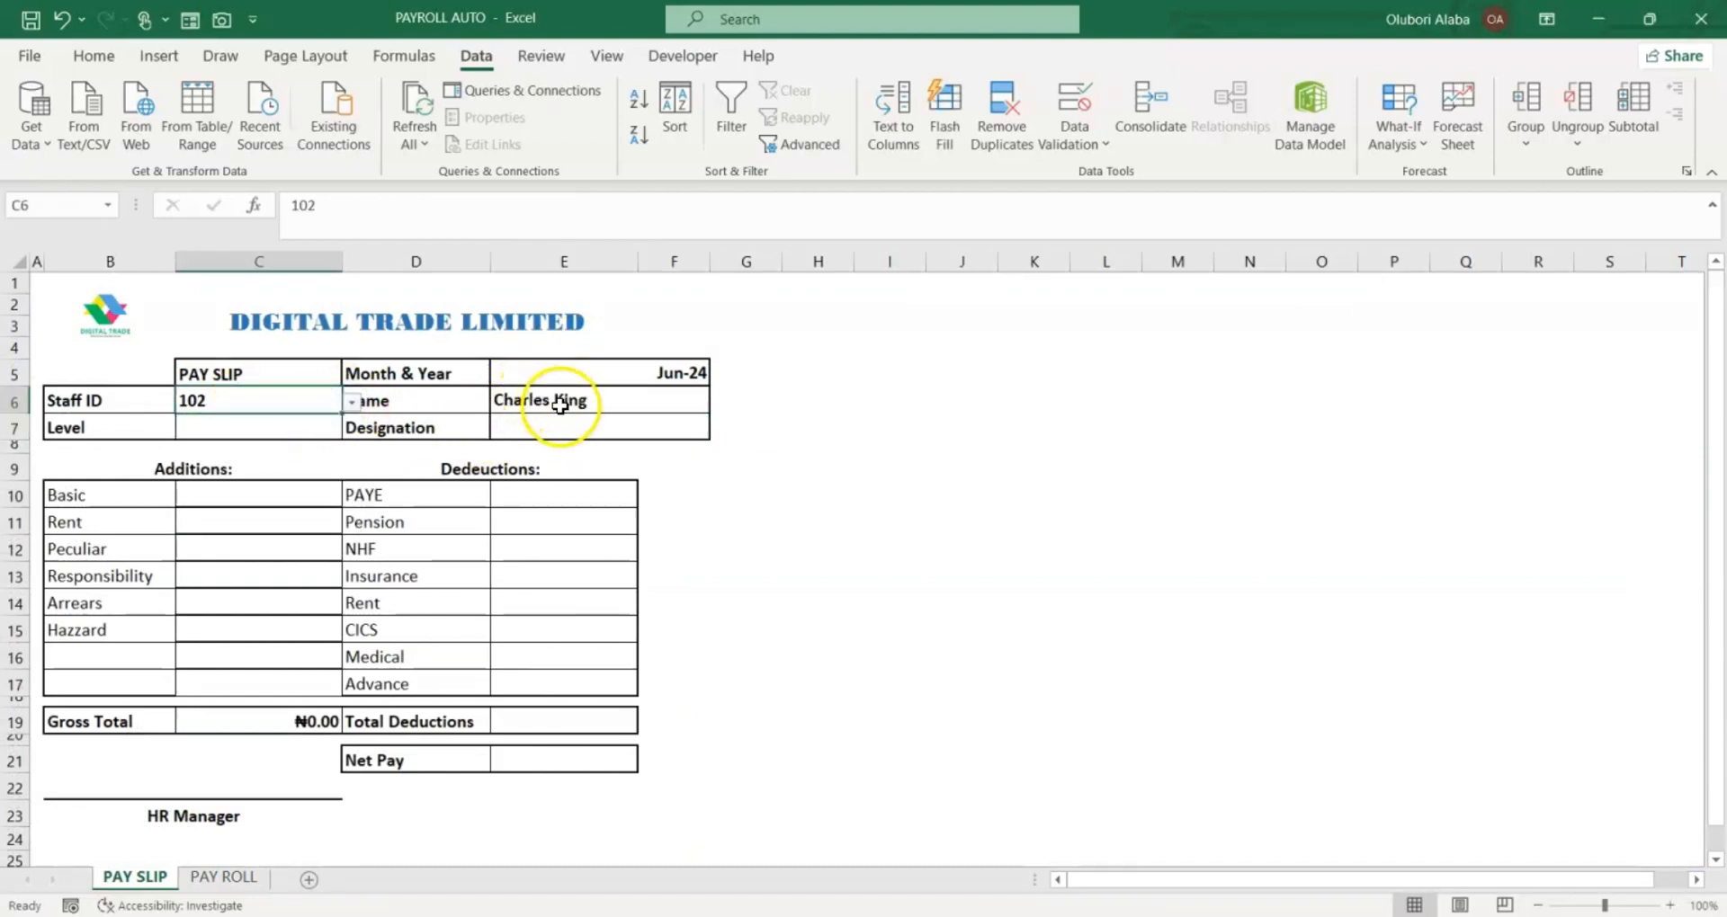
pyautogui.click(350, 404)
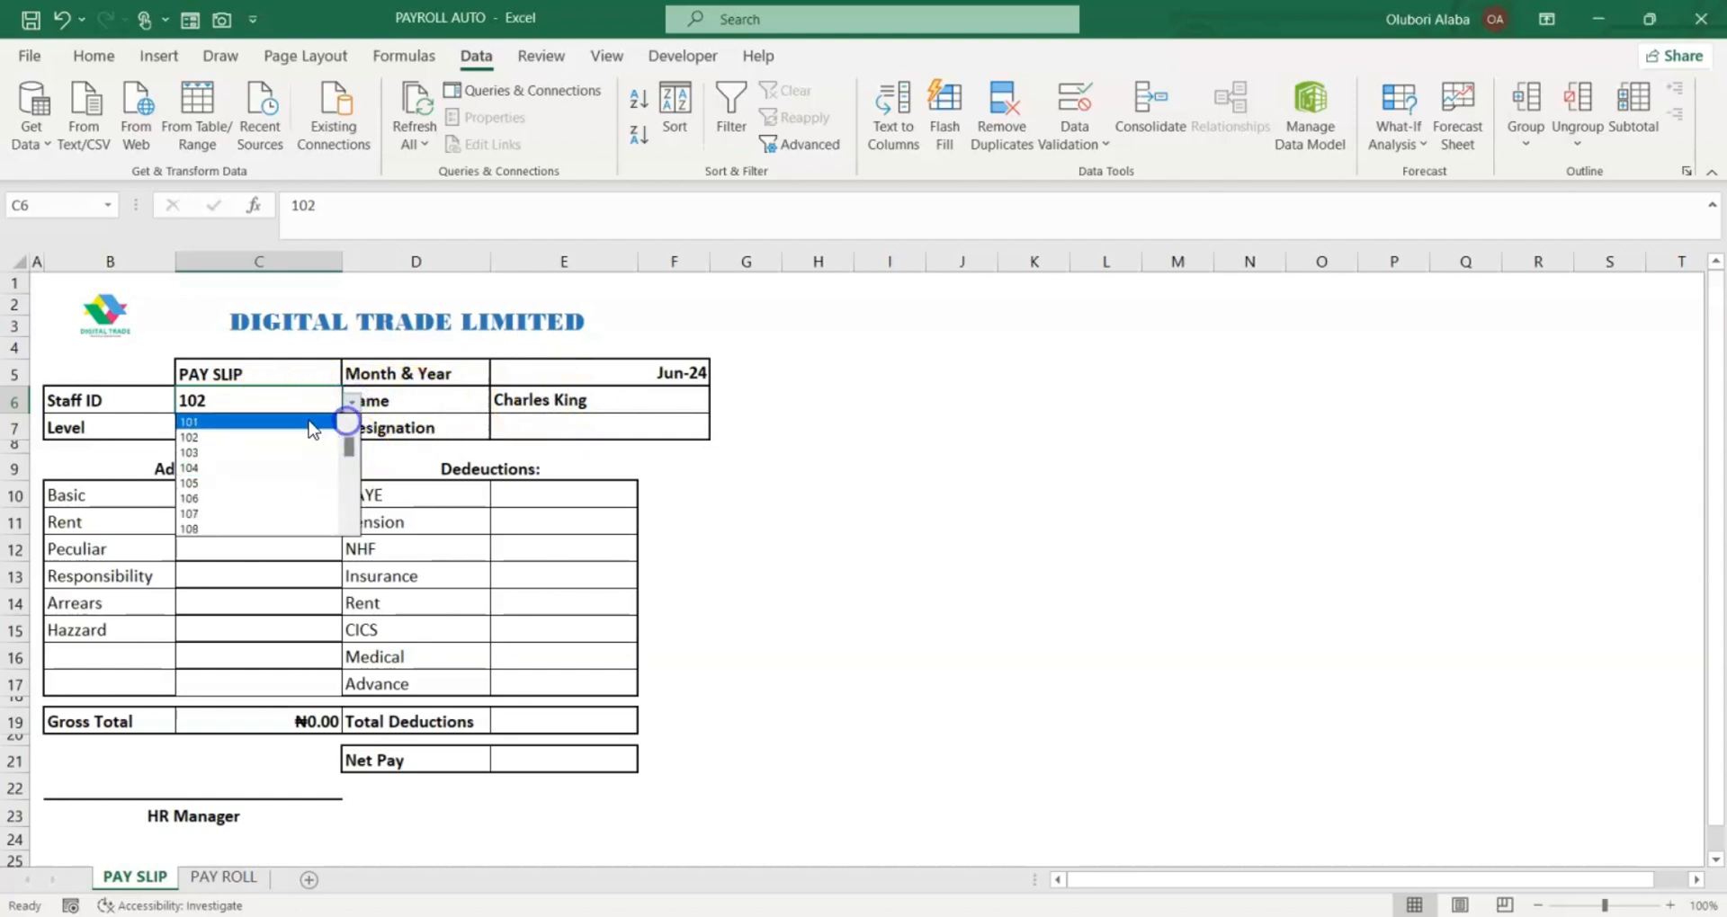
pyautogui.click(277, 425)
# Start a VLOOKUP formula in the Designation cell E7 with lookup value C6 and absolute table array 'PAY ROLL'!$A$5:$W$35
pyautogui.click(534, 432)
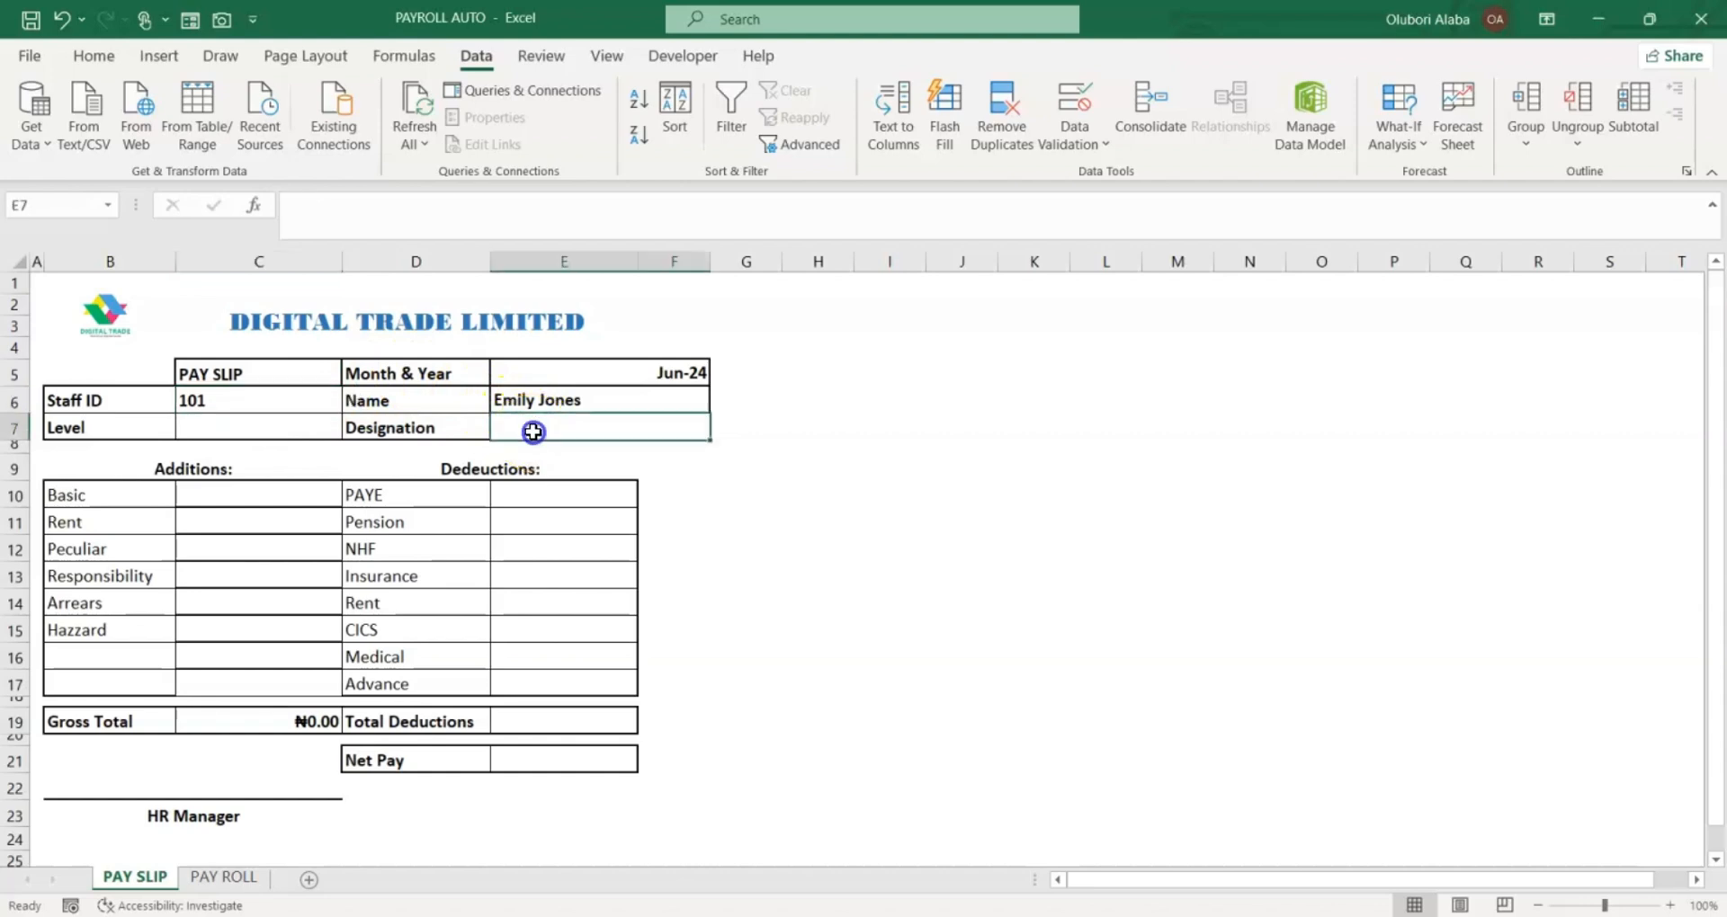
pyautogui.write('=')
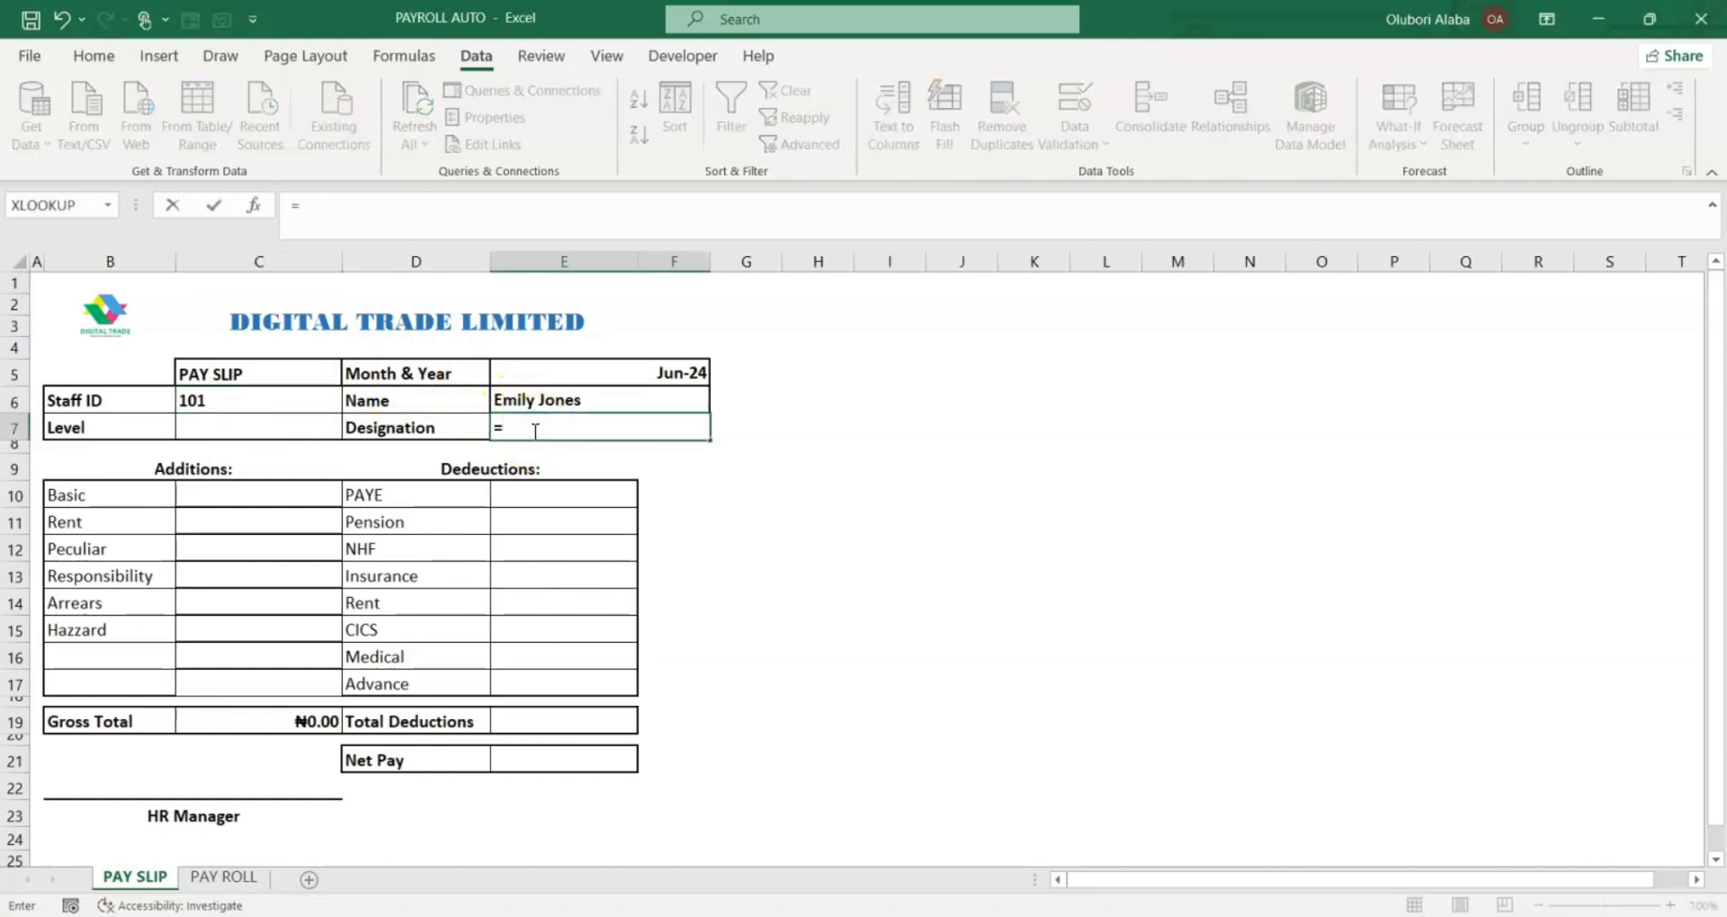
pyautogui.write('vl')
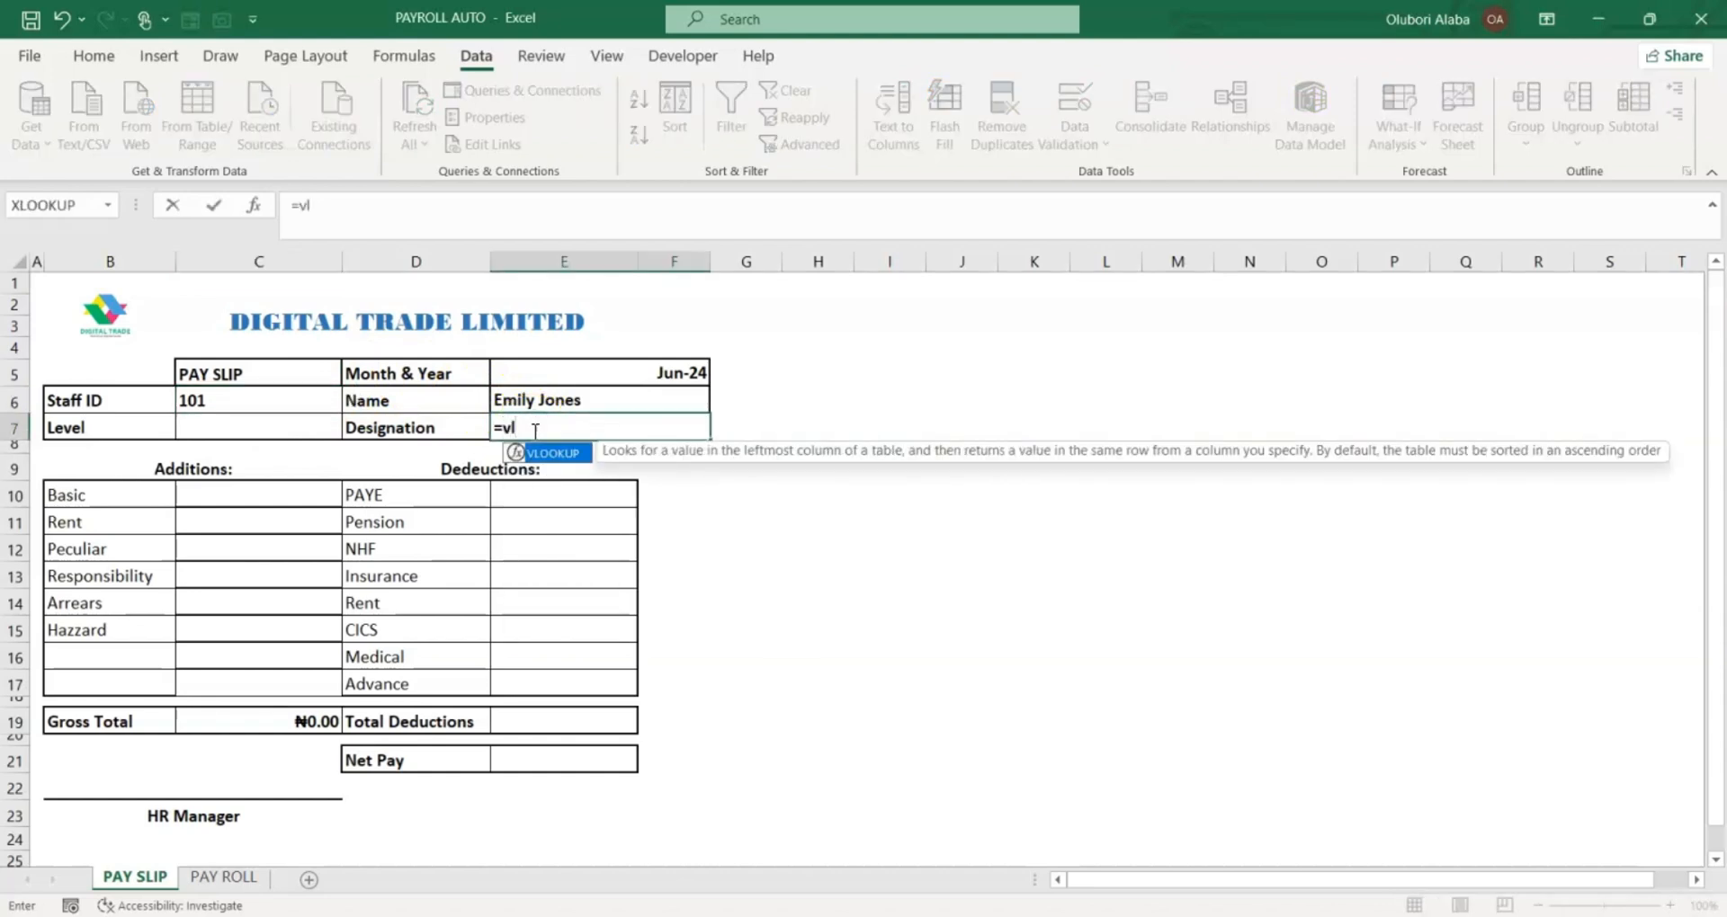
pyautogui.press('Tab')
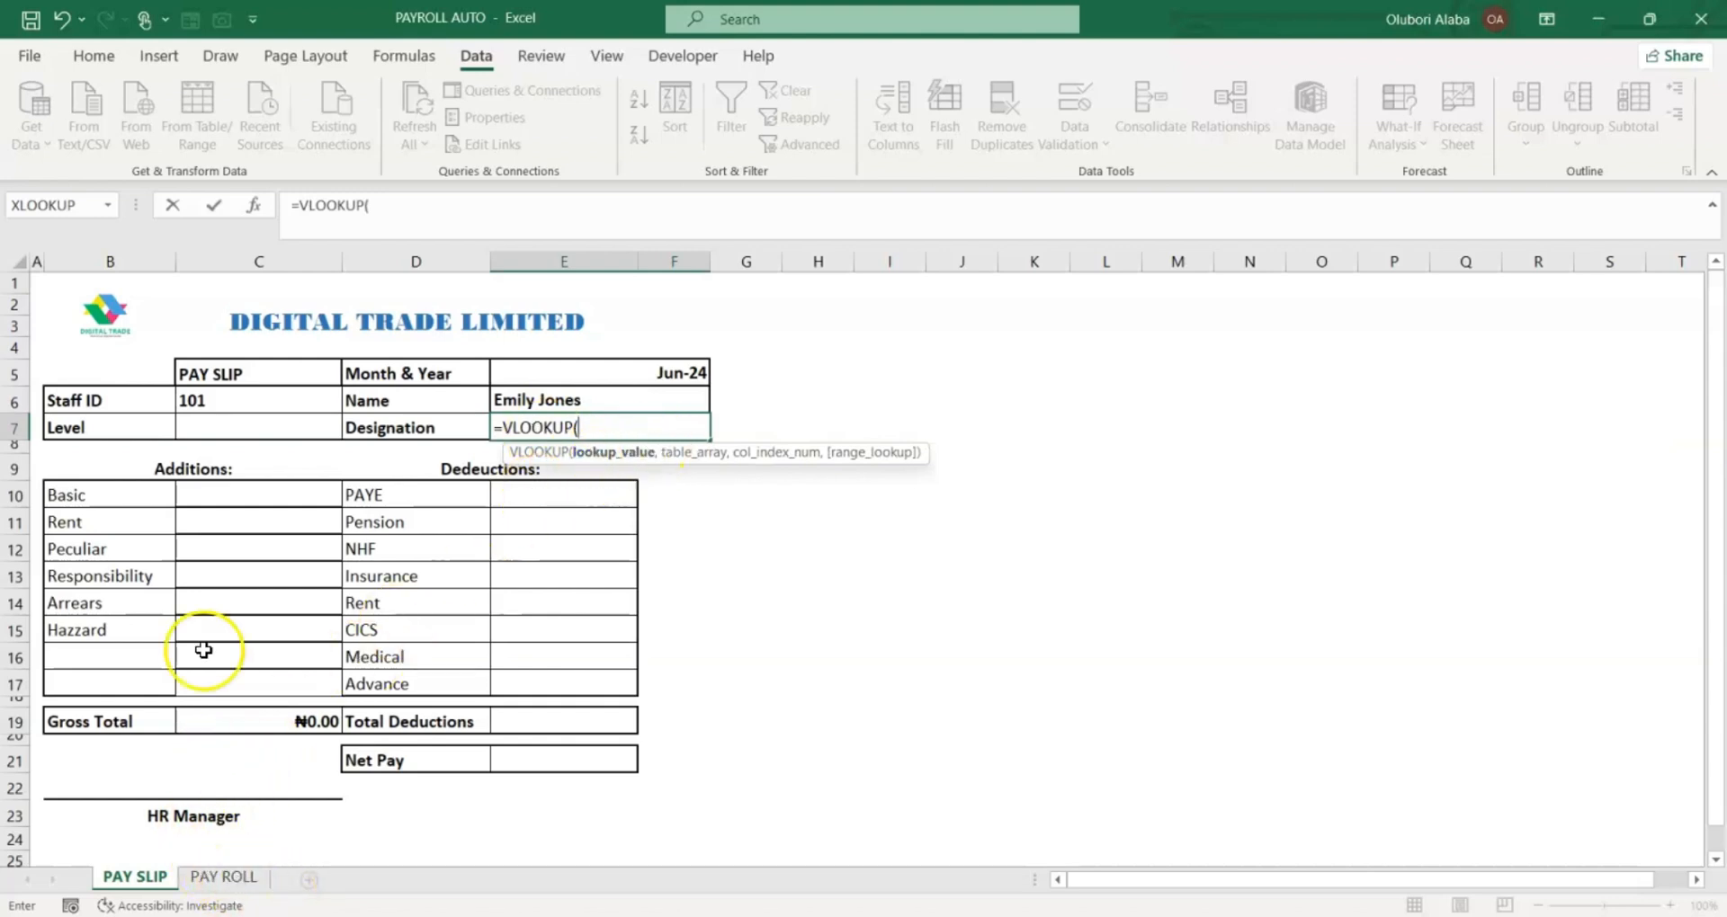
pyautogui.click(254, 402)
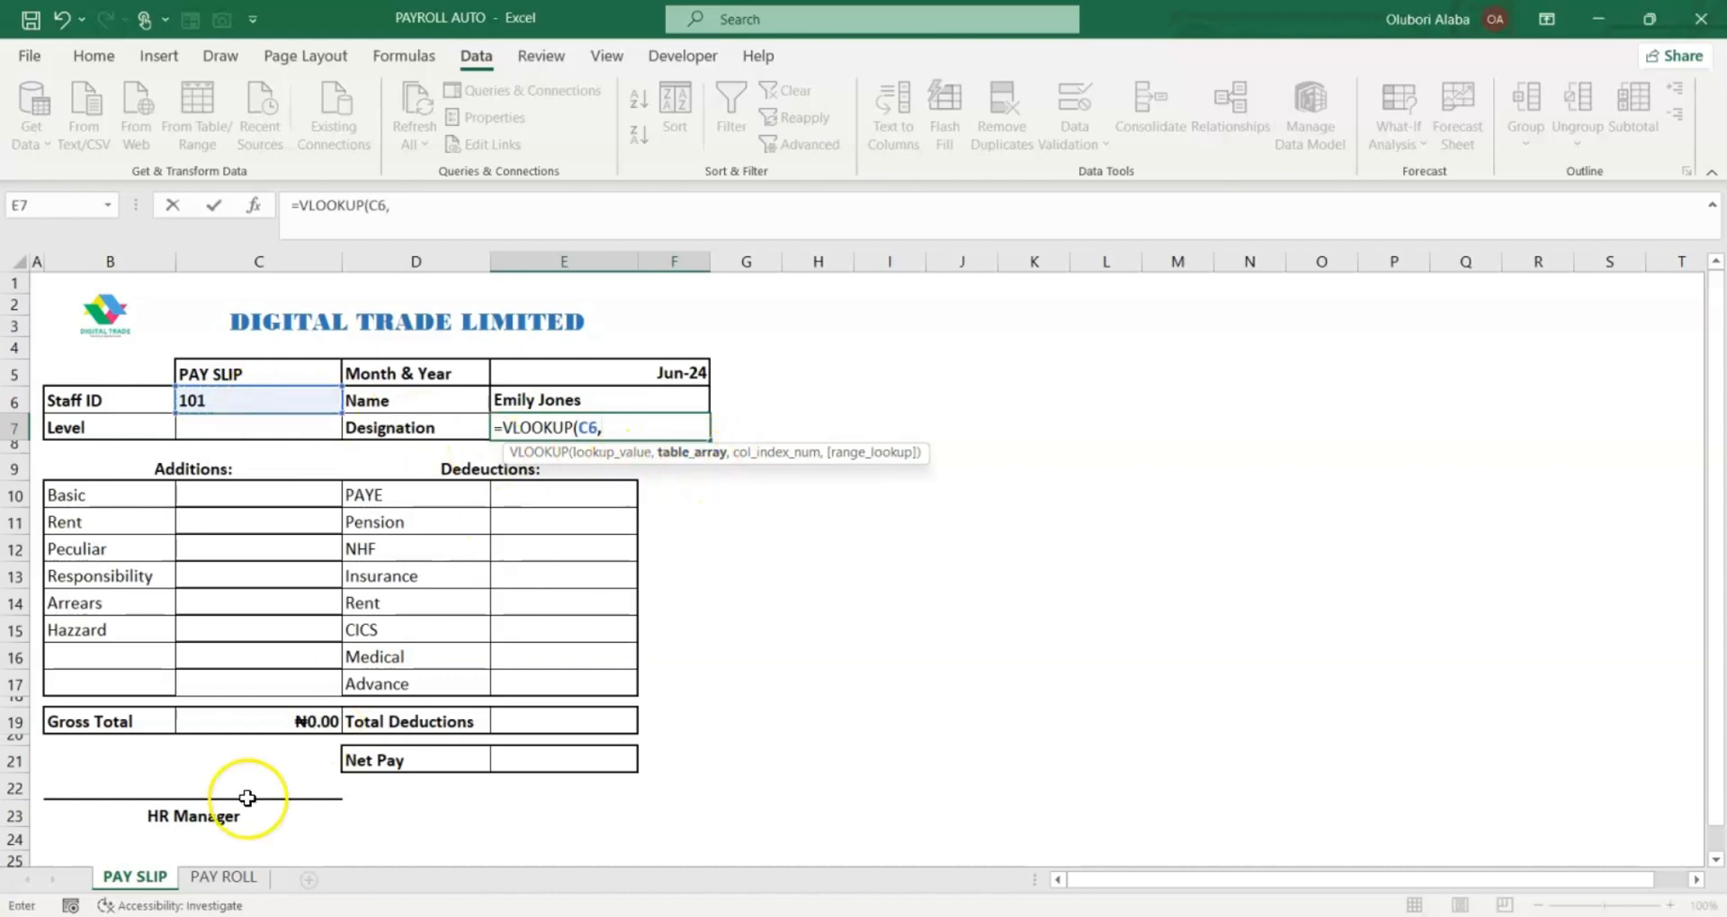
pyautogui.click(217, 877)
pyautogui.click(65, 390)
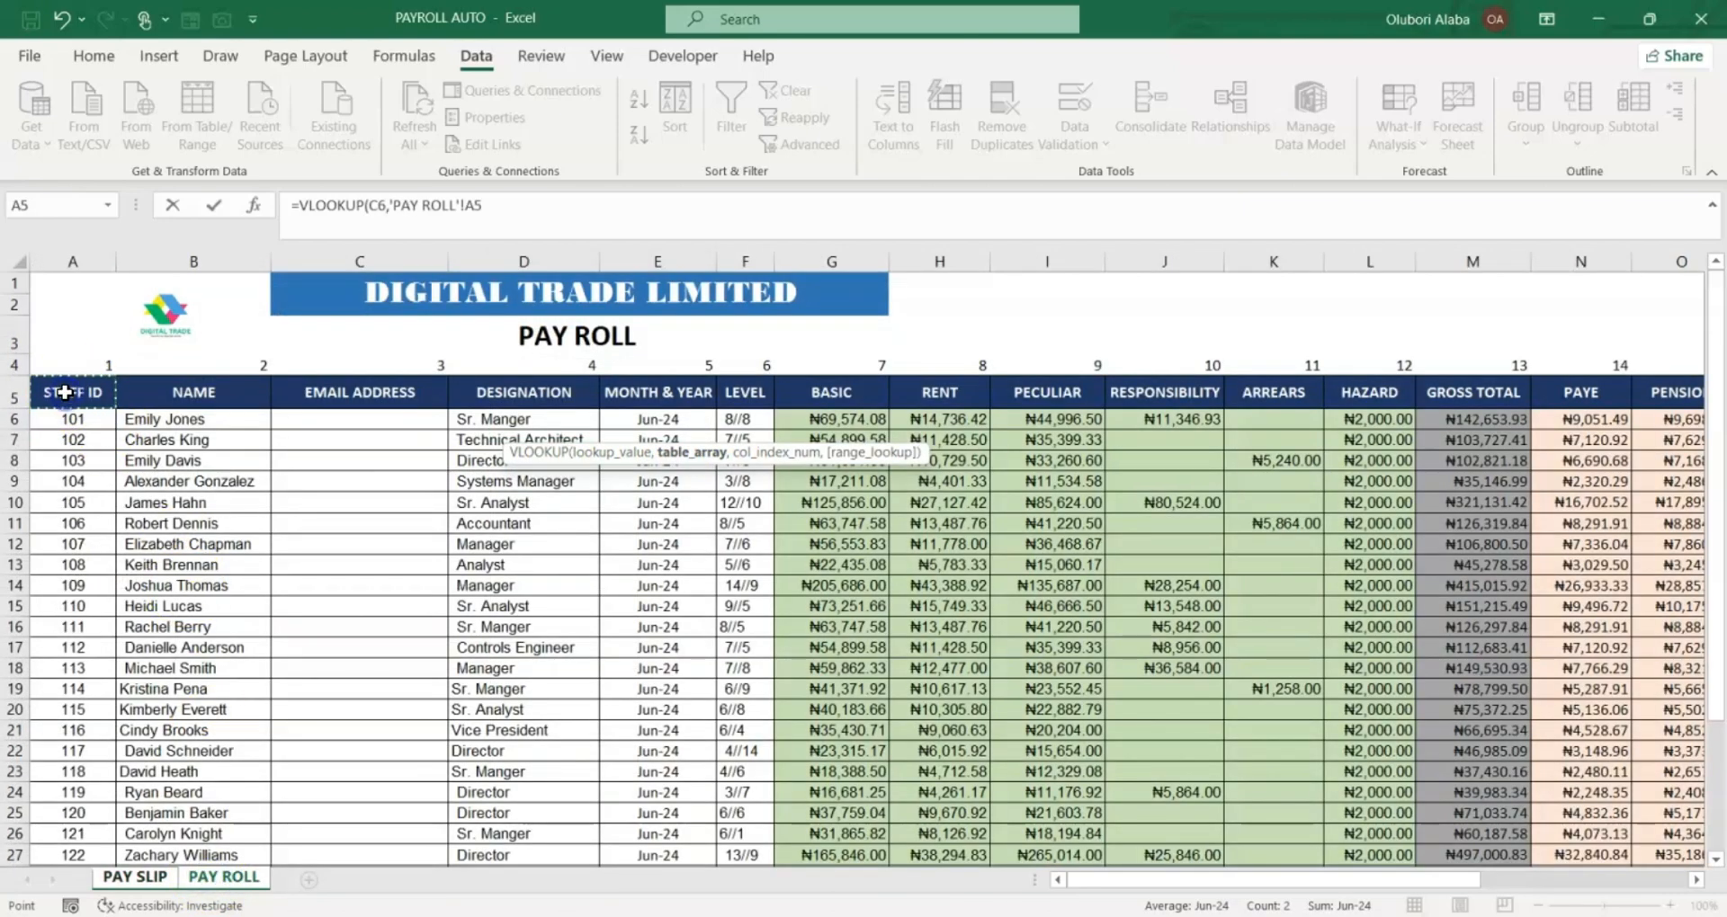
pyautogui.hotkey('ctrl', 'shift', 'Down')
pyautogui.hotkey('ctrl', 'shift', 'Right')
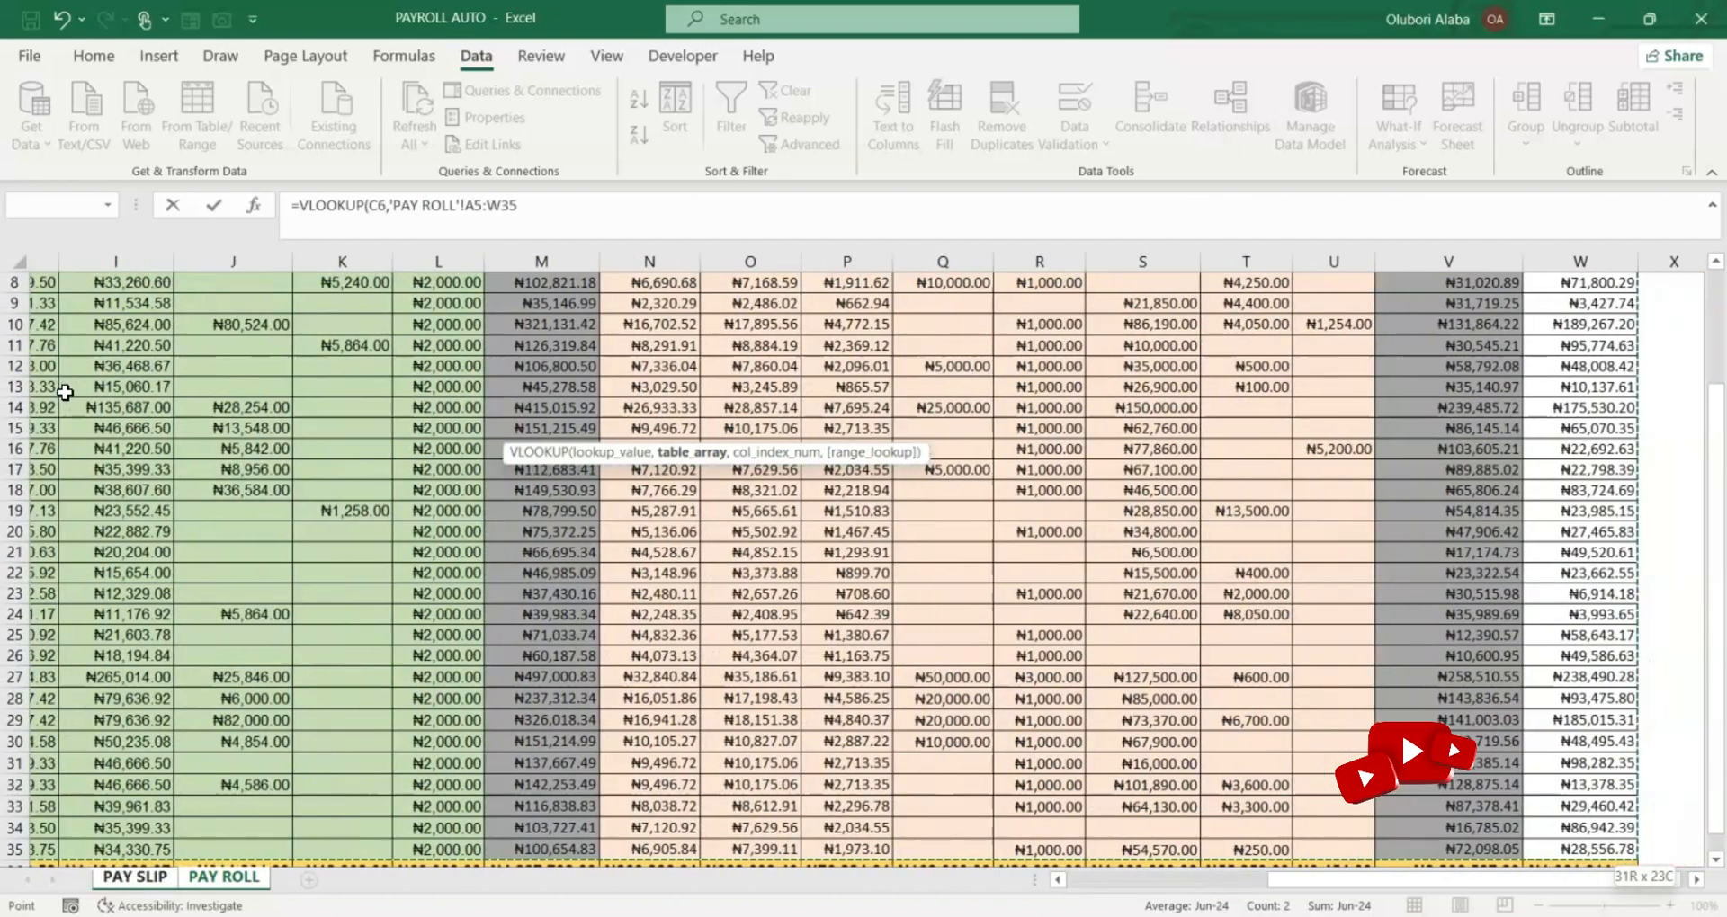
pyautogui.press('F4')
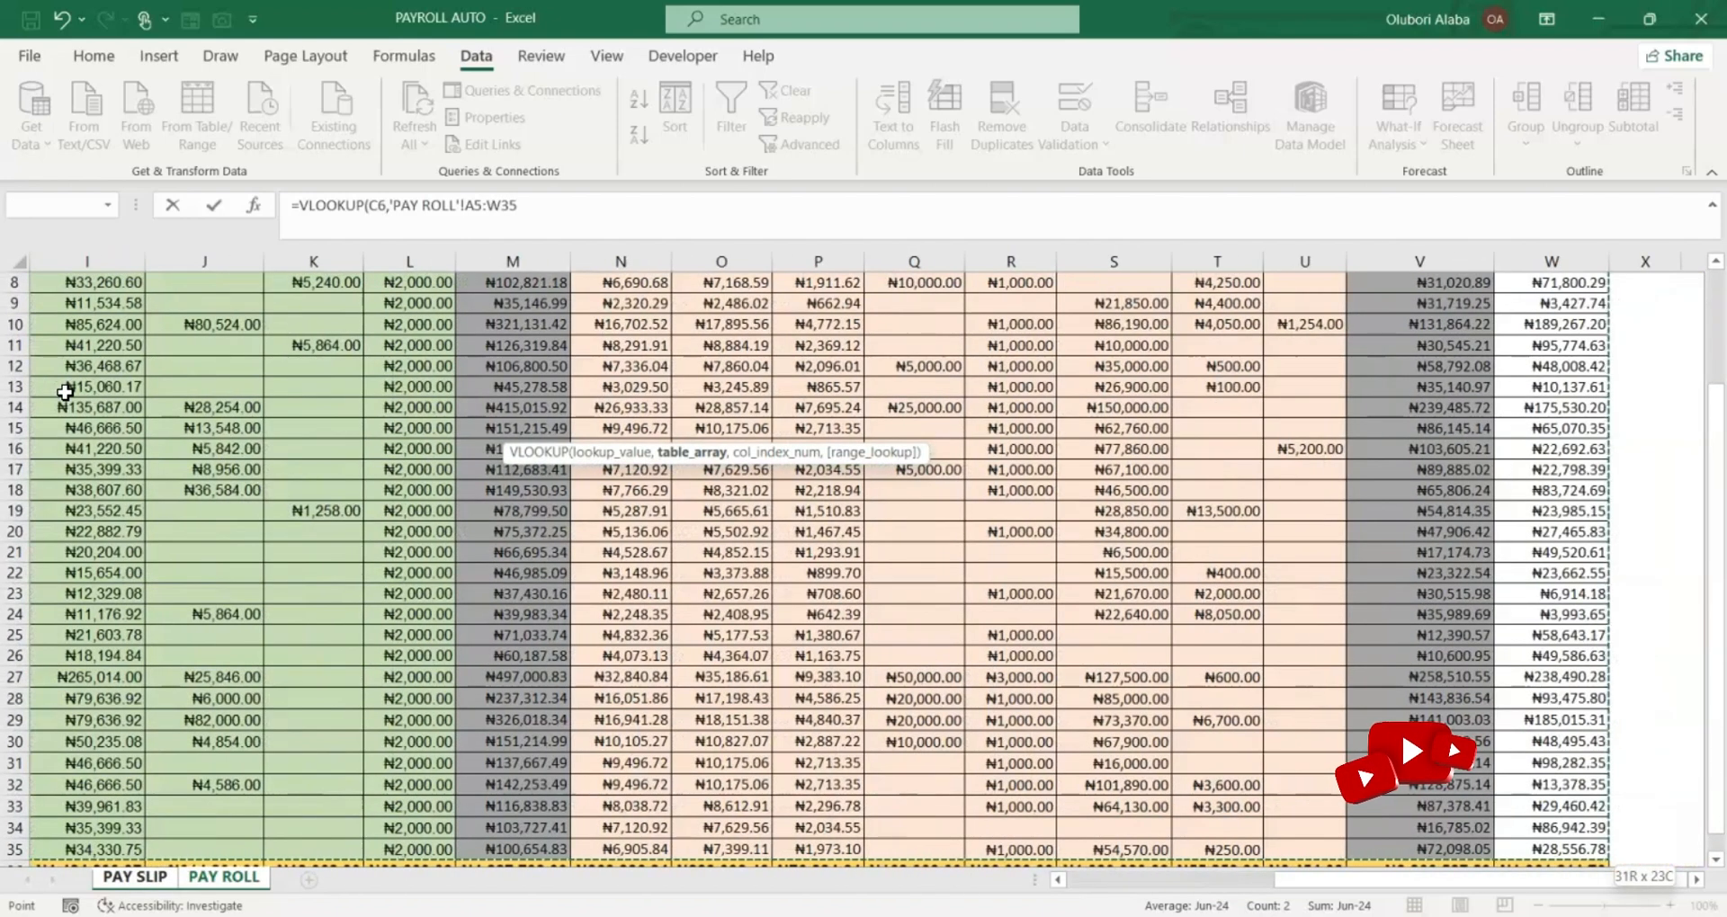
pyautogui.write(',')
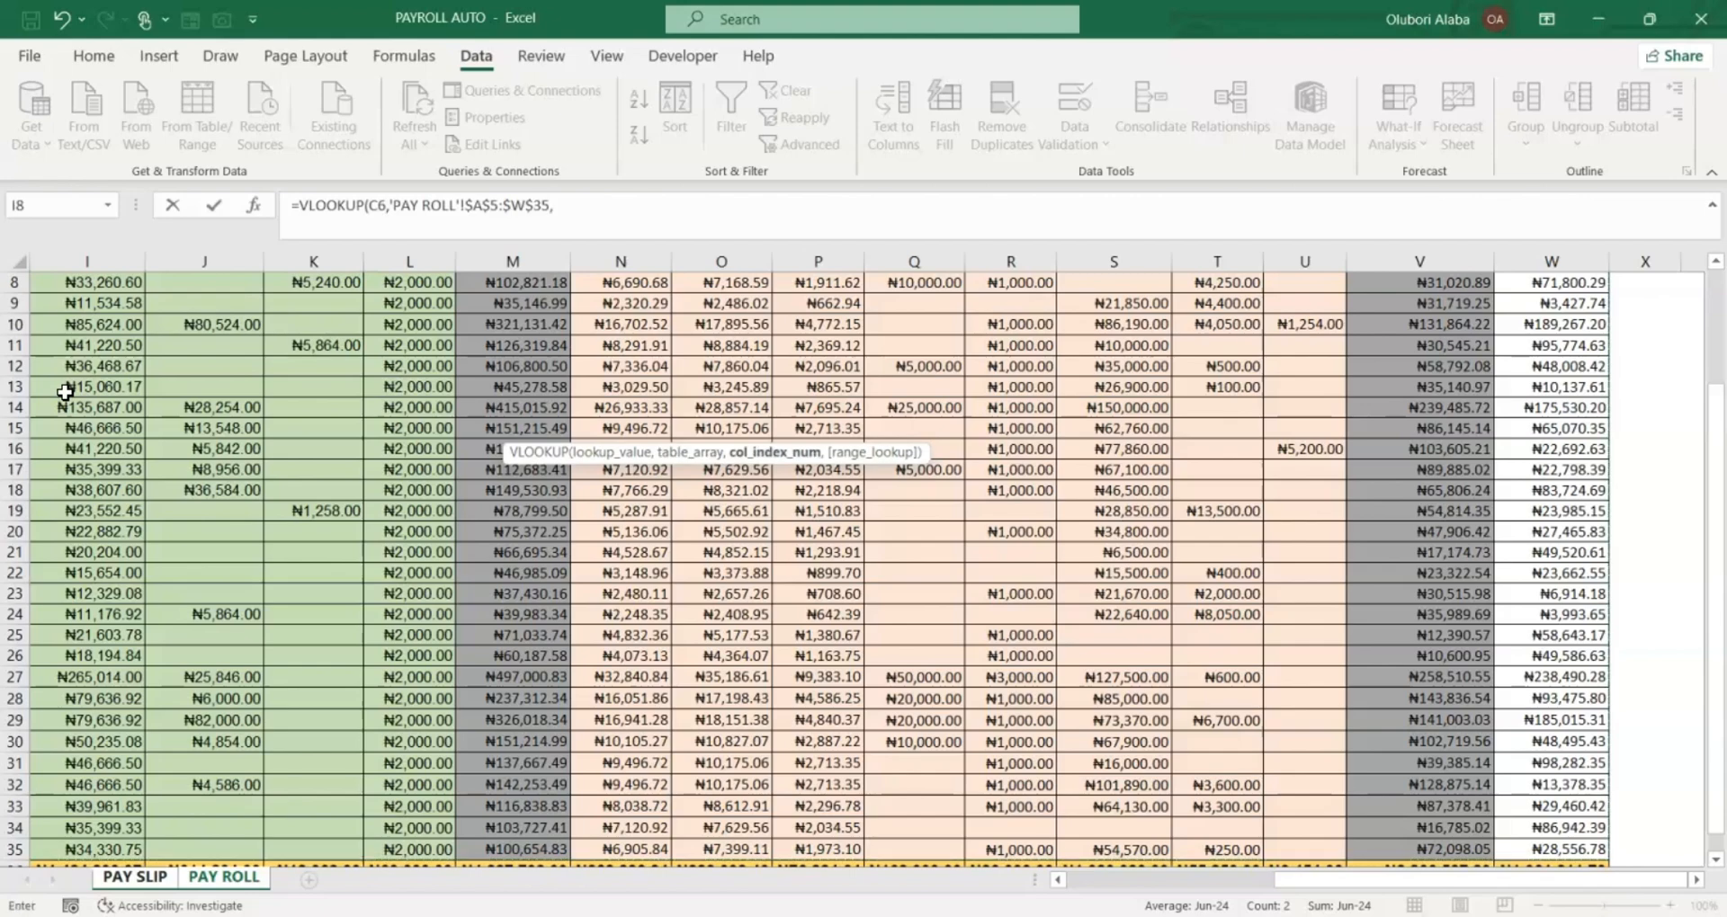
# Complete the Designation VLOOKUP with column index 4 and exact match 0
pyautogui.scroll(3, 361, 371)
pyautogui.moveTo(1426, 879); pyautogui.dragTo(1139, 880)
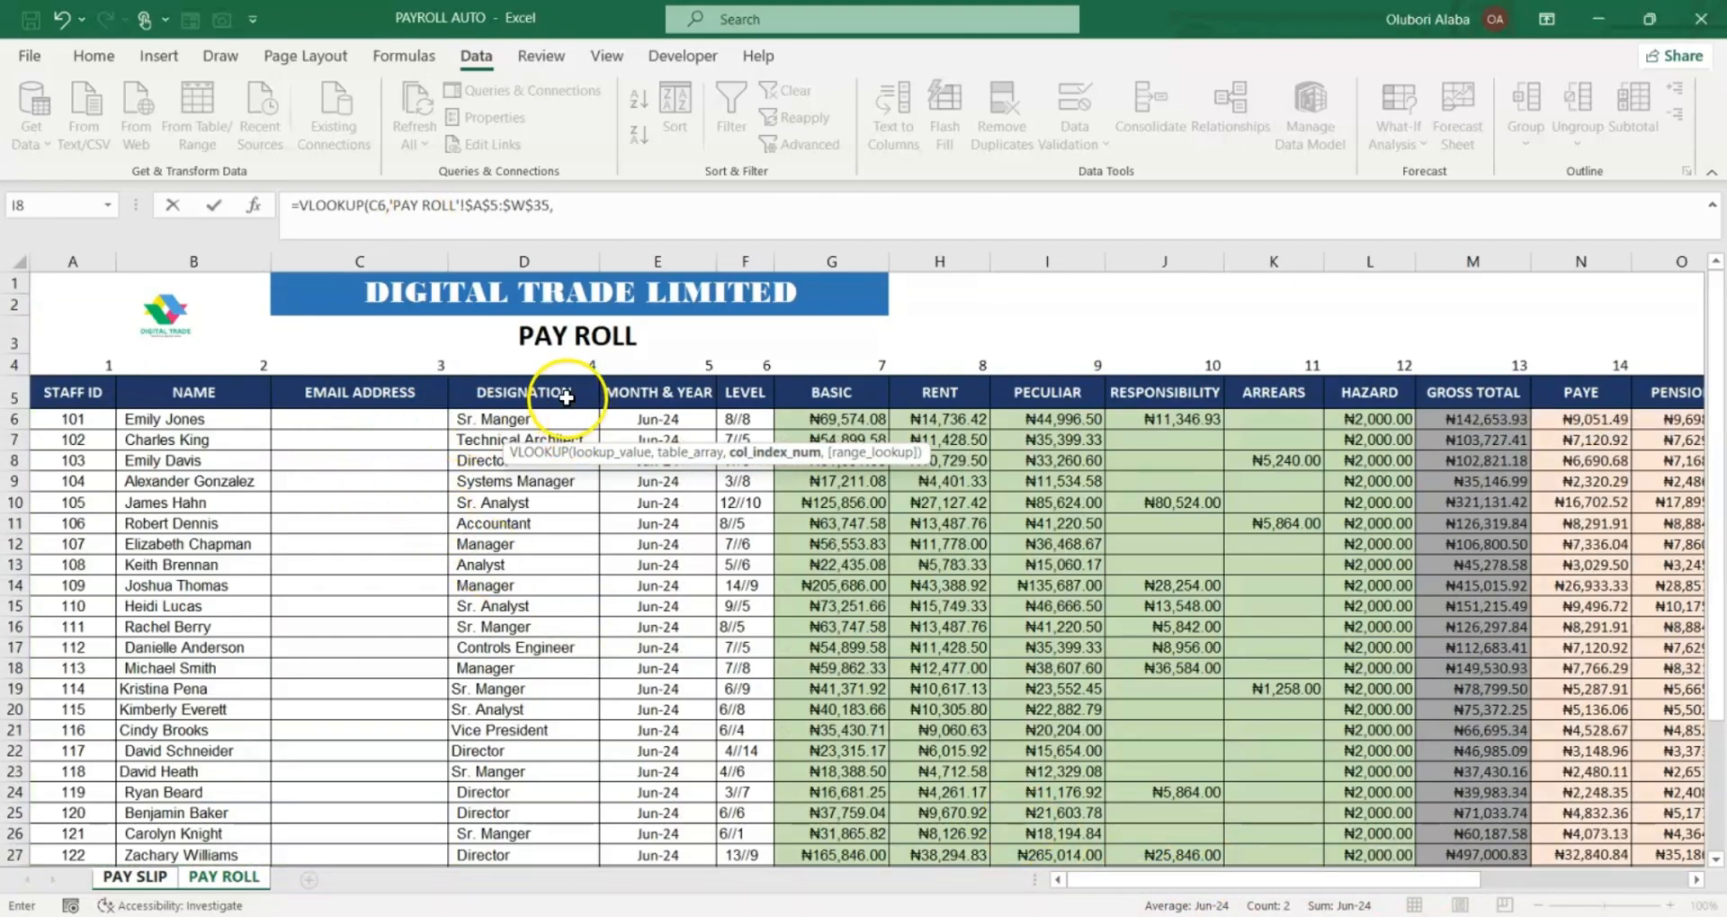
pyautogui.click(602, 198)
pyautogui.write('4')
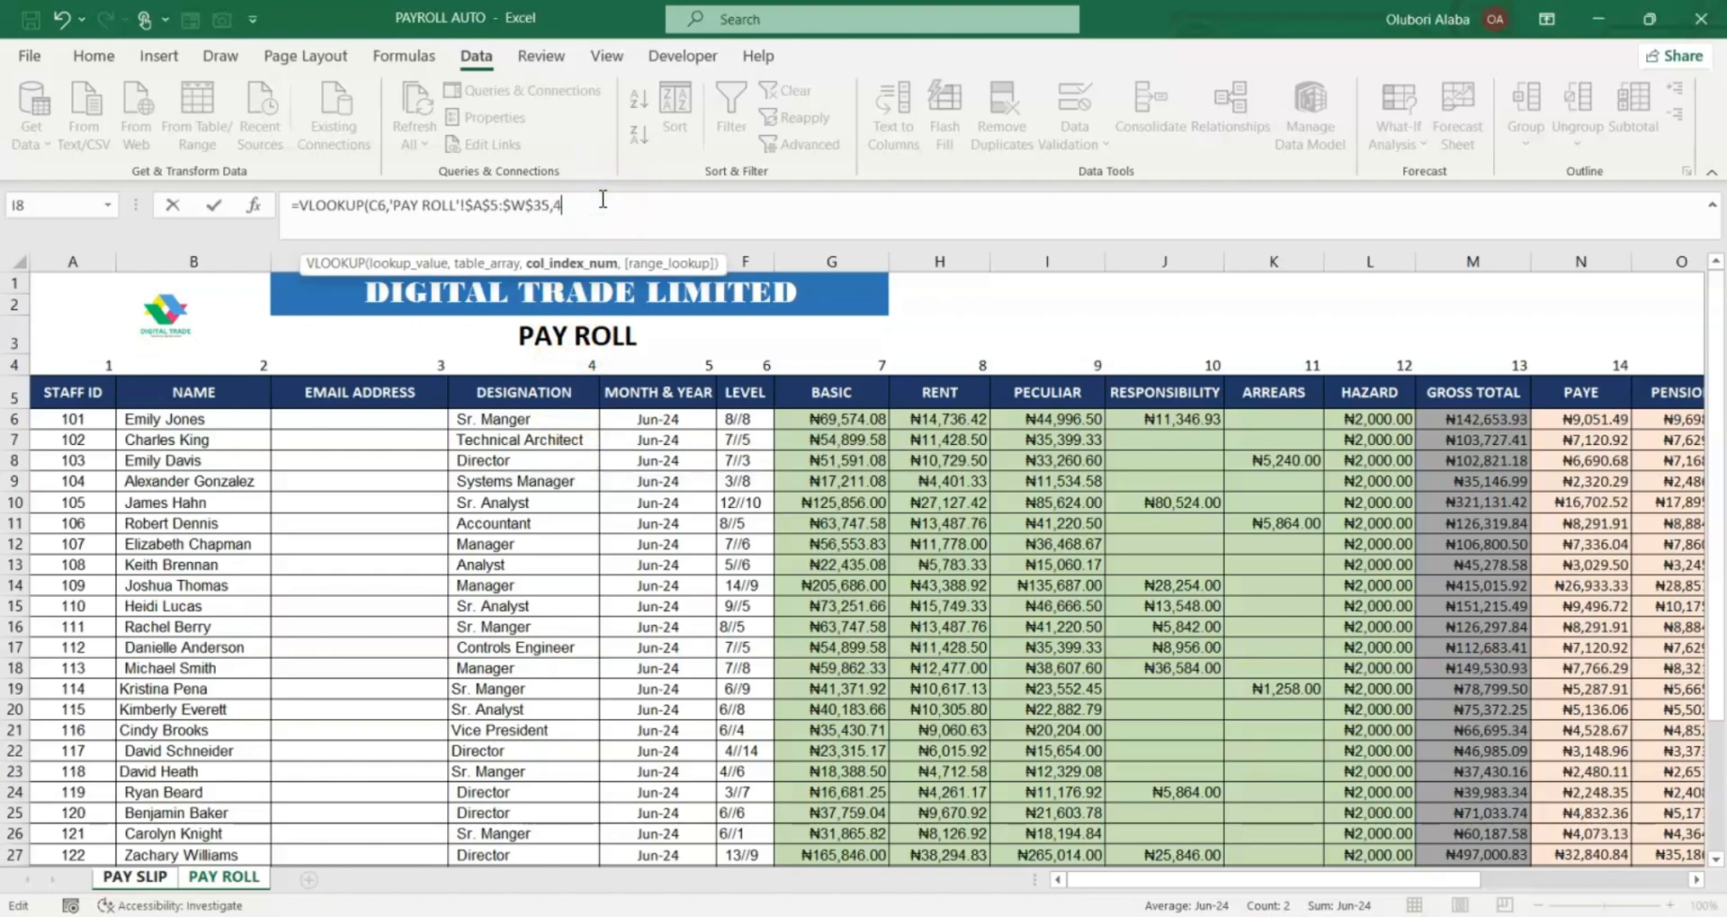
pyautogui.write(',0')
pyautogui.press('Return')
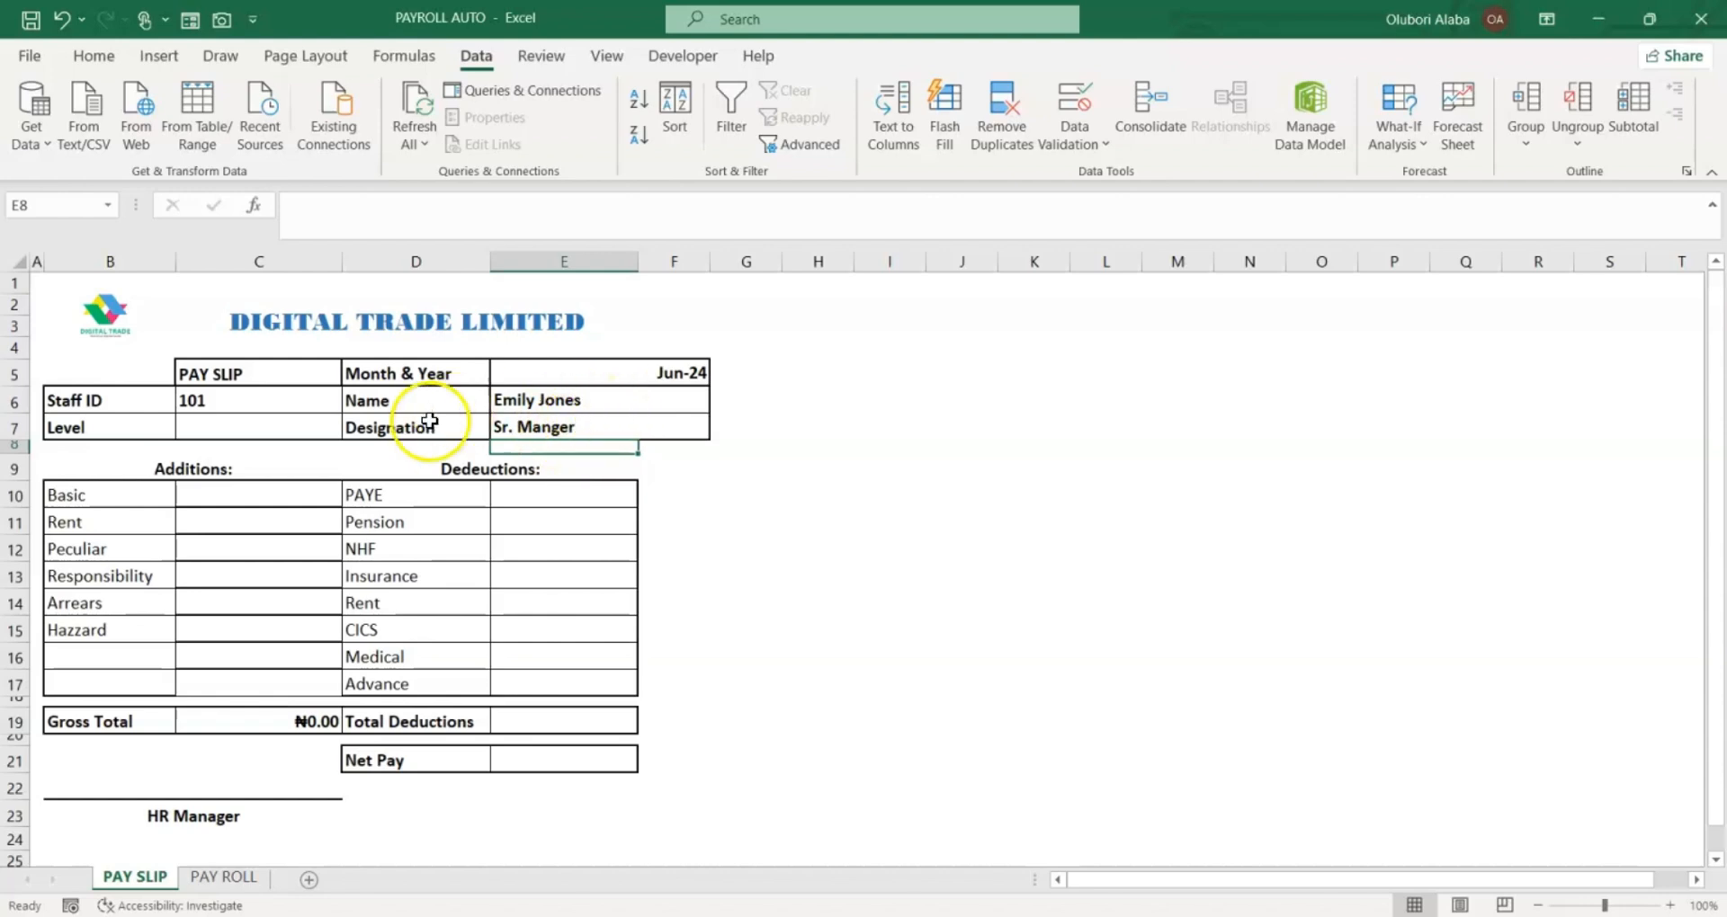
# Start a VLOOKUP formula in the Level cell C7 with lookup value C6 and absolute table array 'PAY ROLL'!$A$5:$W$35
pyautogui.click(277, 433)
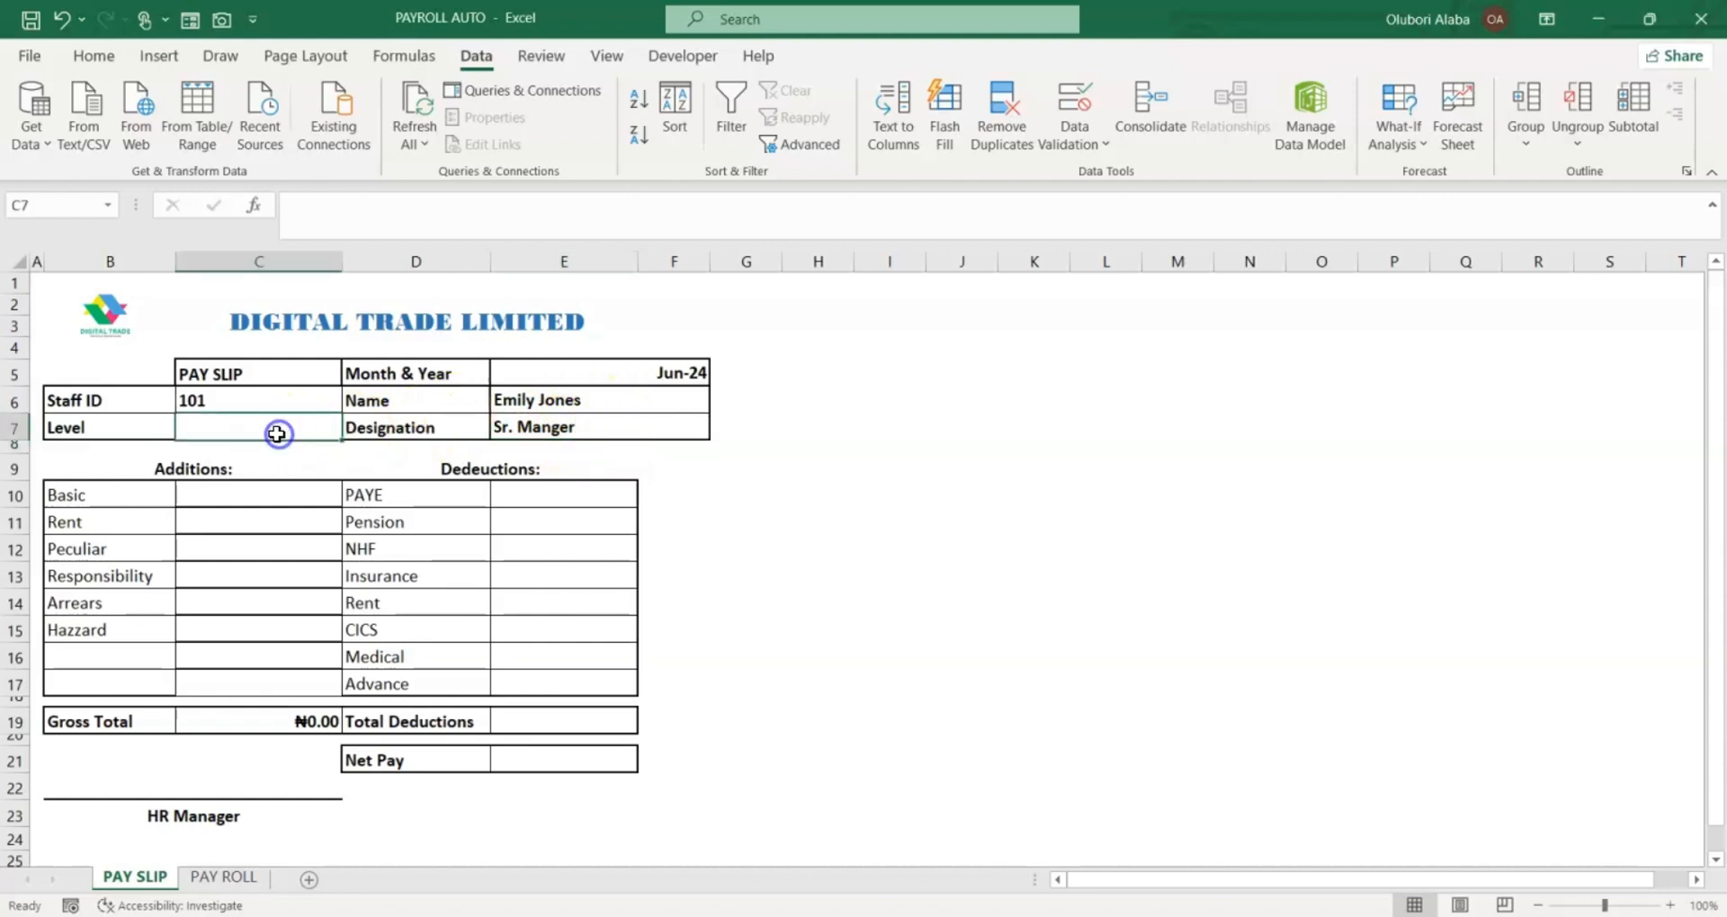
pyautogui.click(353, 224)
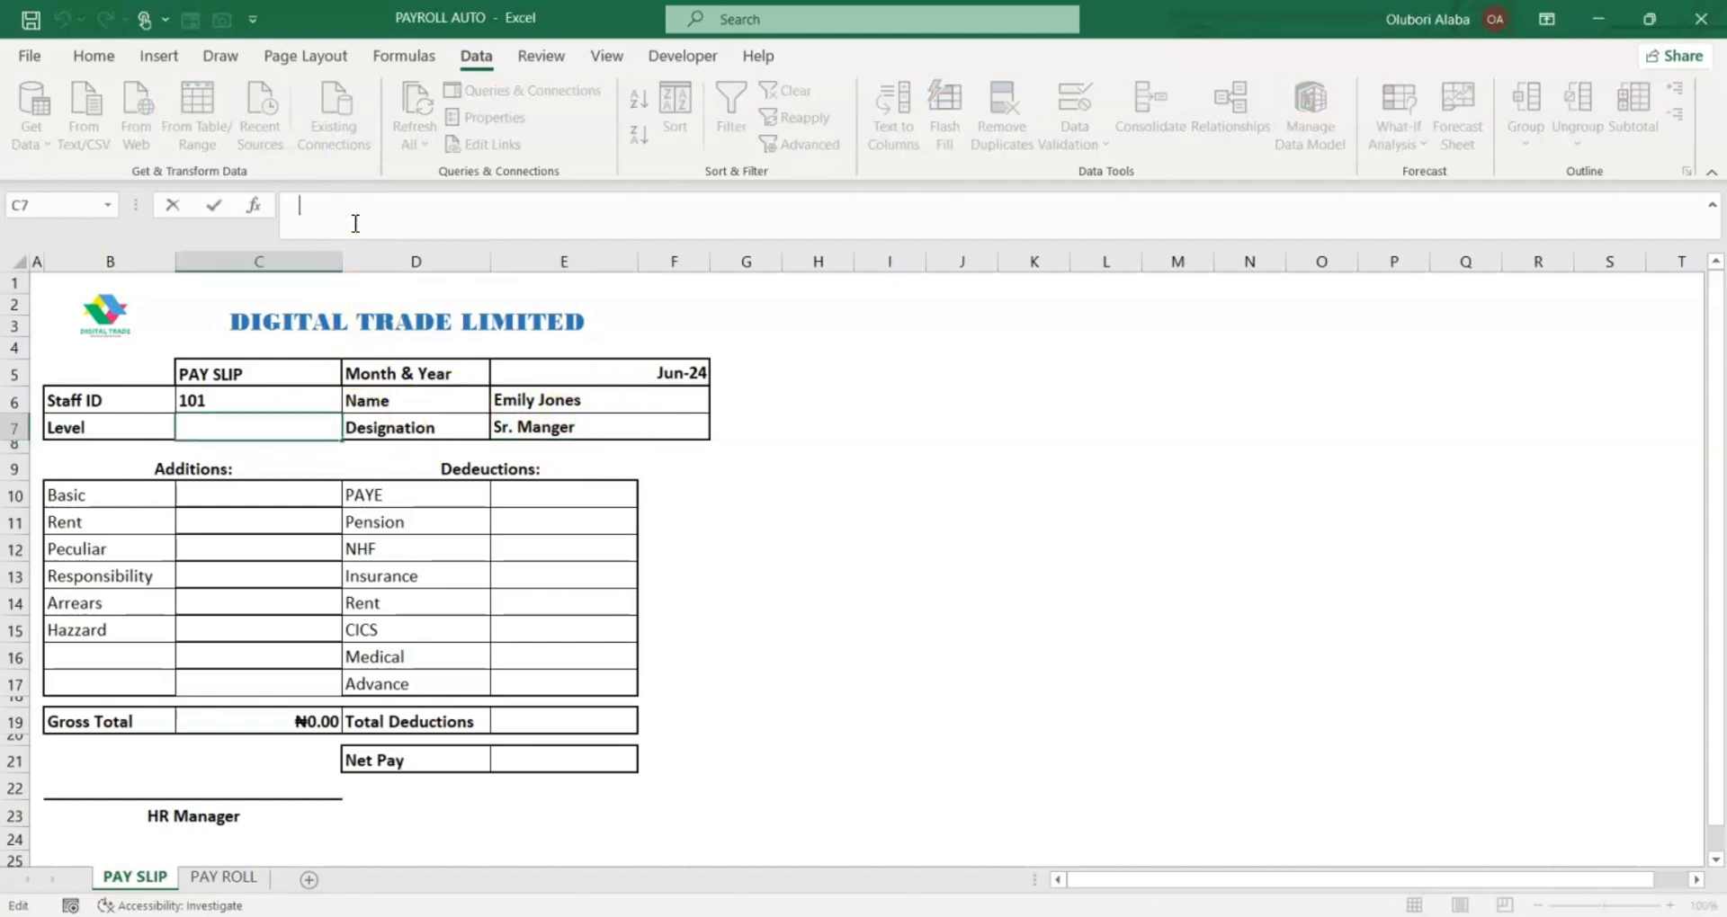
pyautogui.write('=vl')
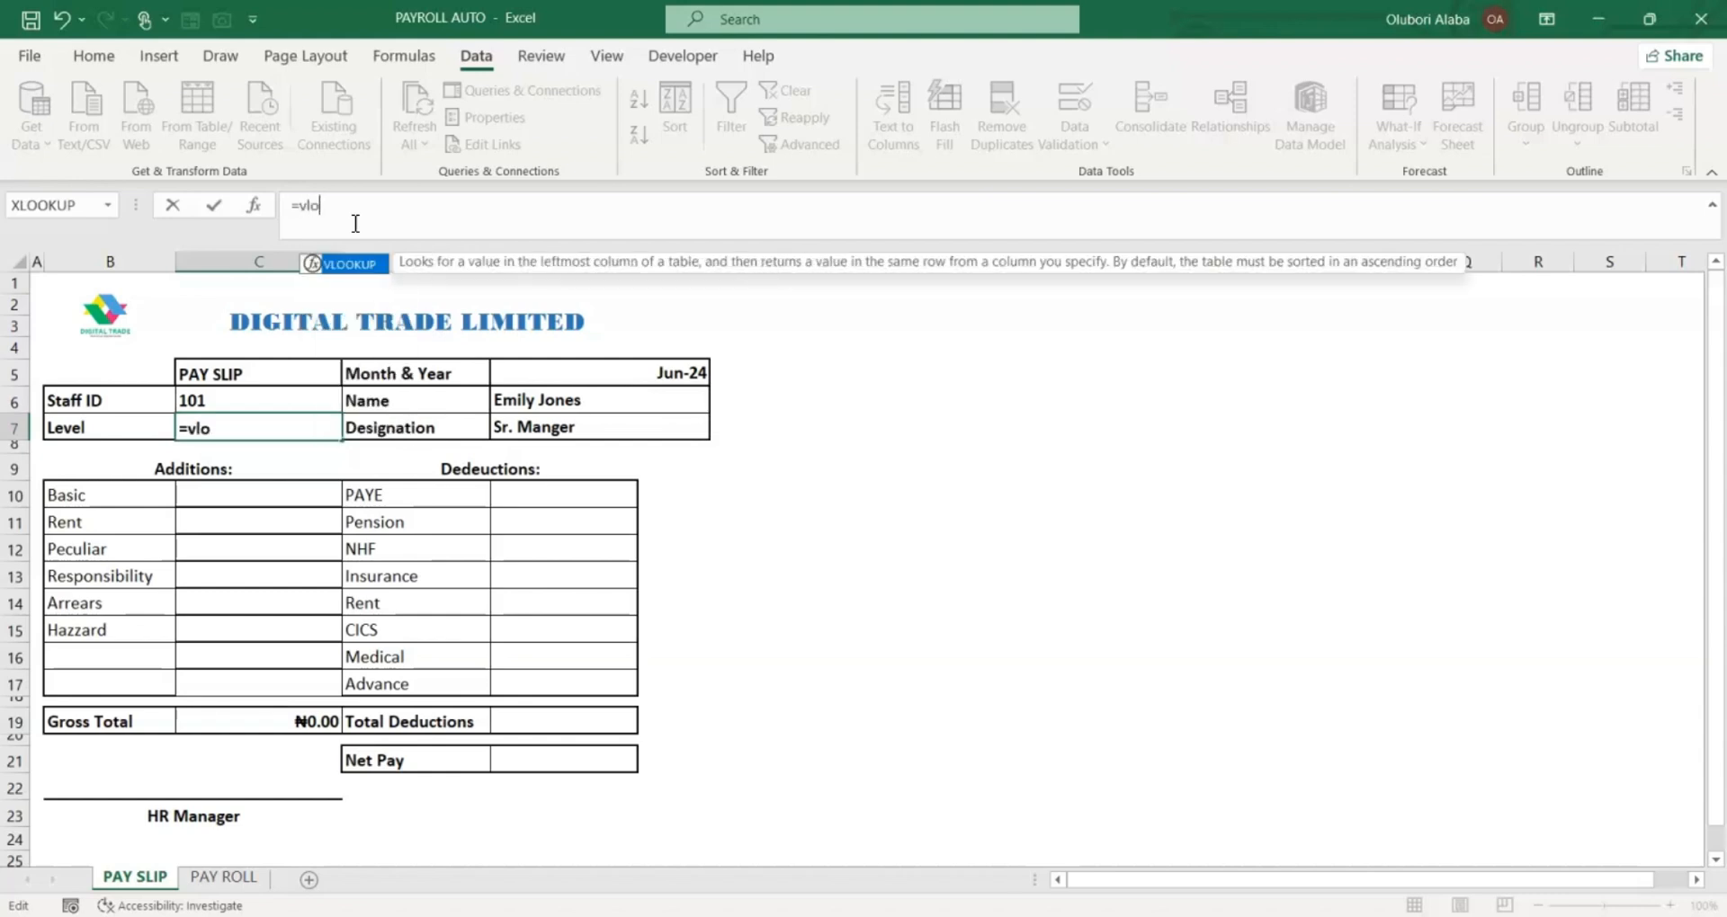
pyautogui.write('o')
pyautogui.press('Tab')
pyautogui.click(250, 400)
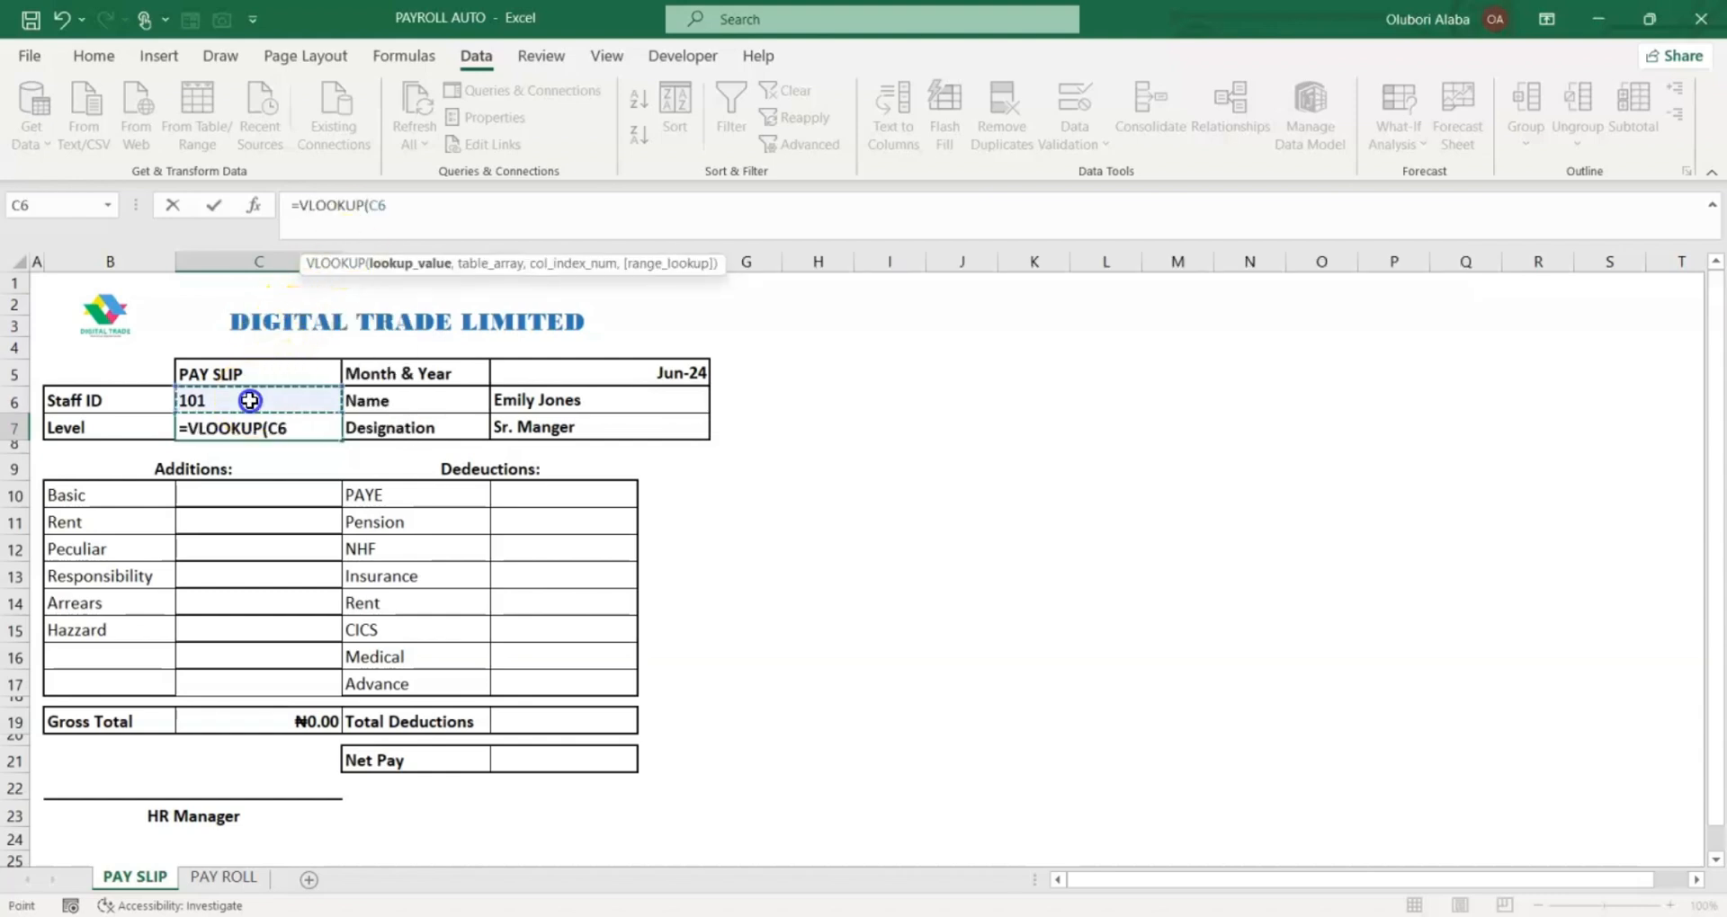
pyautogui.write(',')
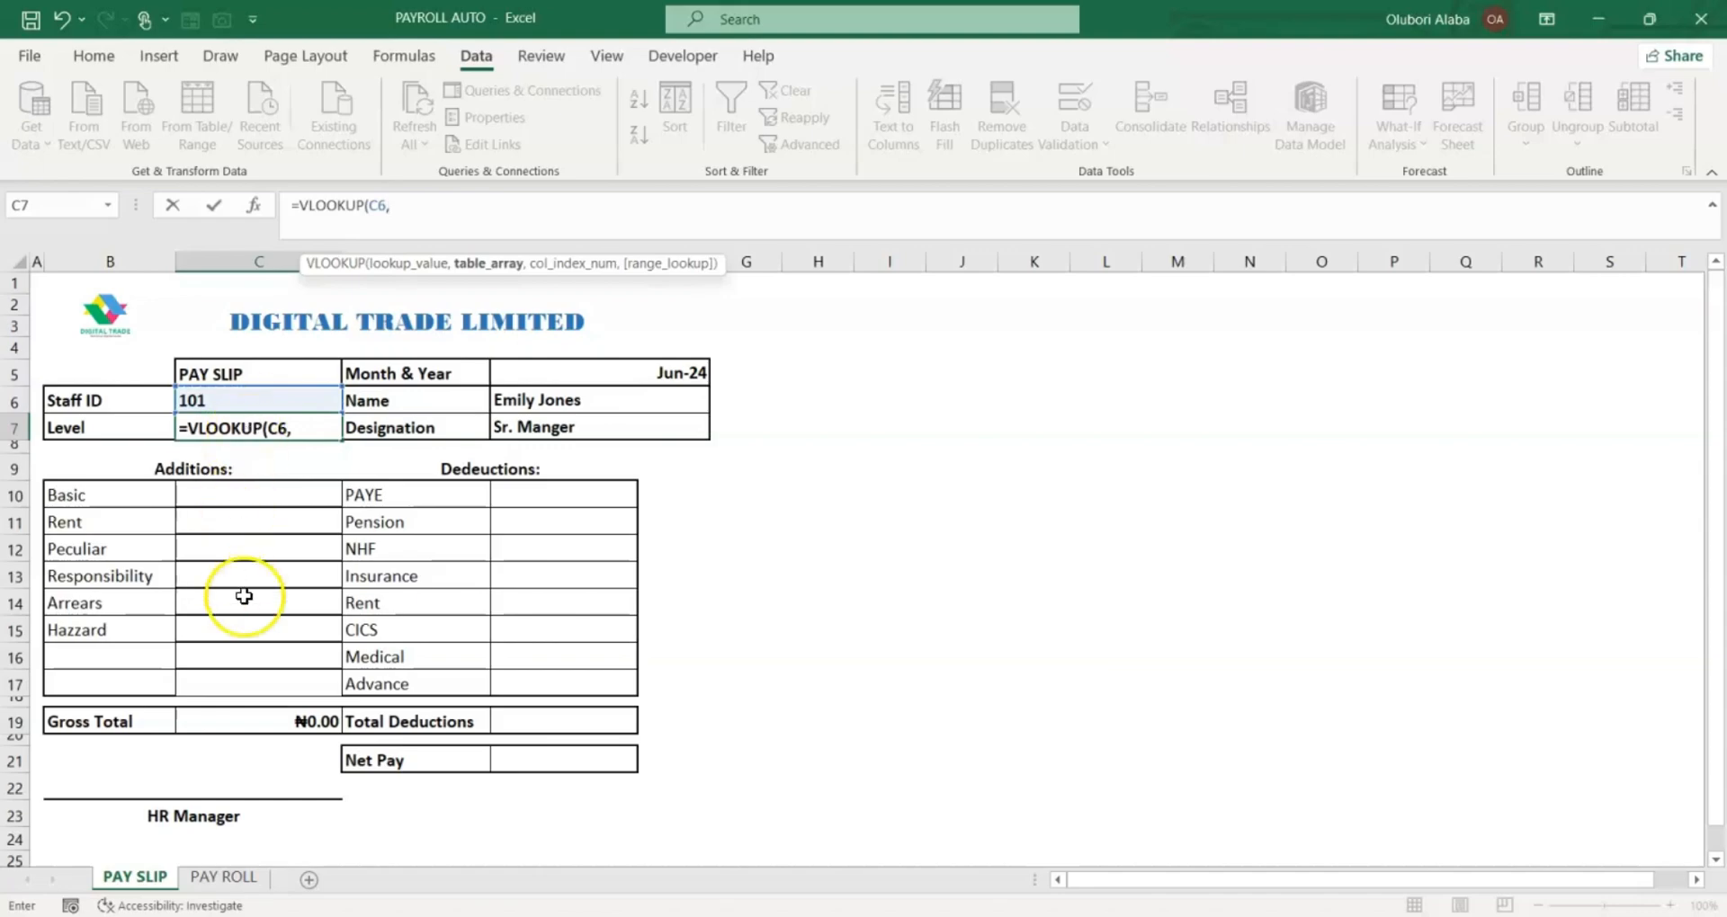
pyautogui.click(223, 877)
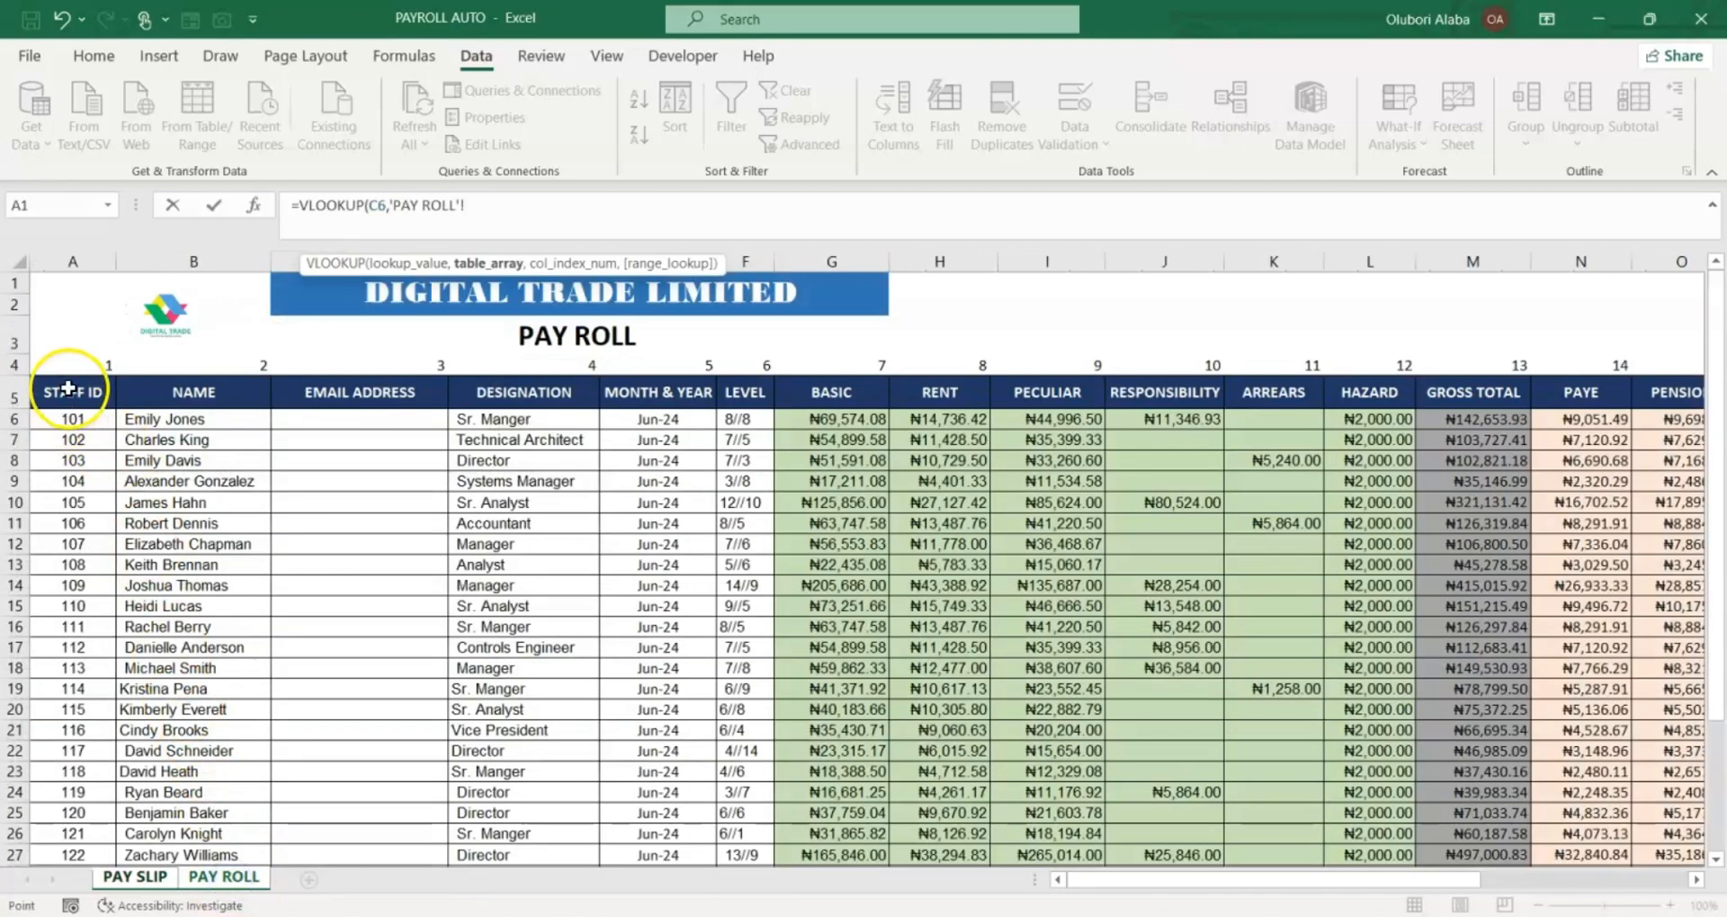
pyautogui.click(69, 391)
pyautogui.hotkey('ctrl', 'shift', 'Down')
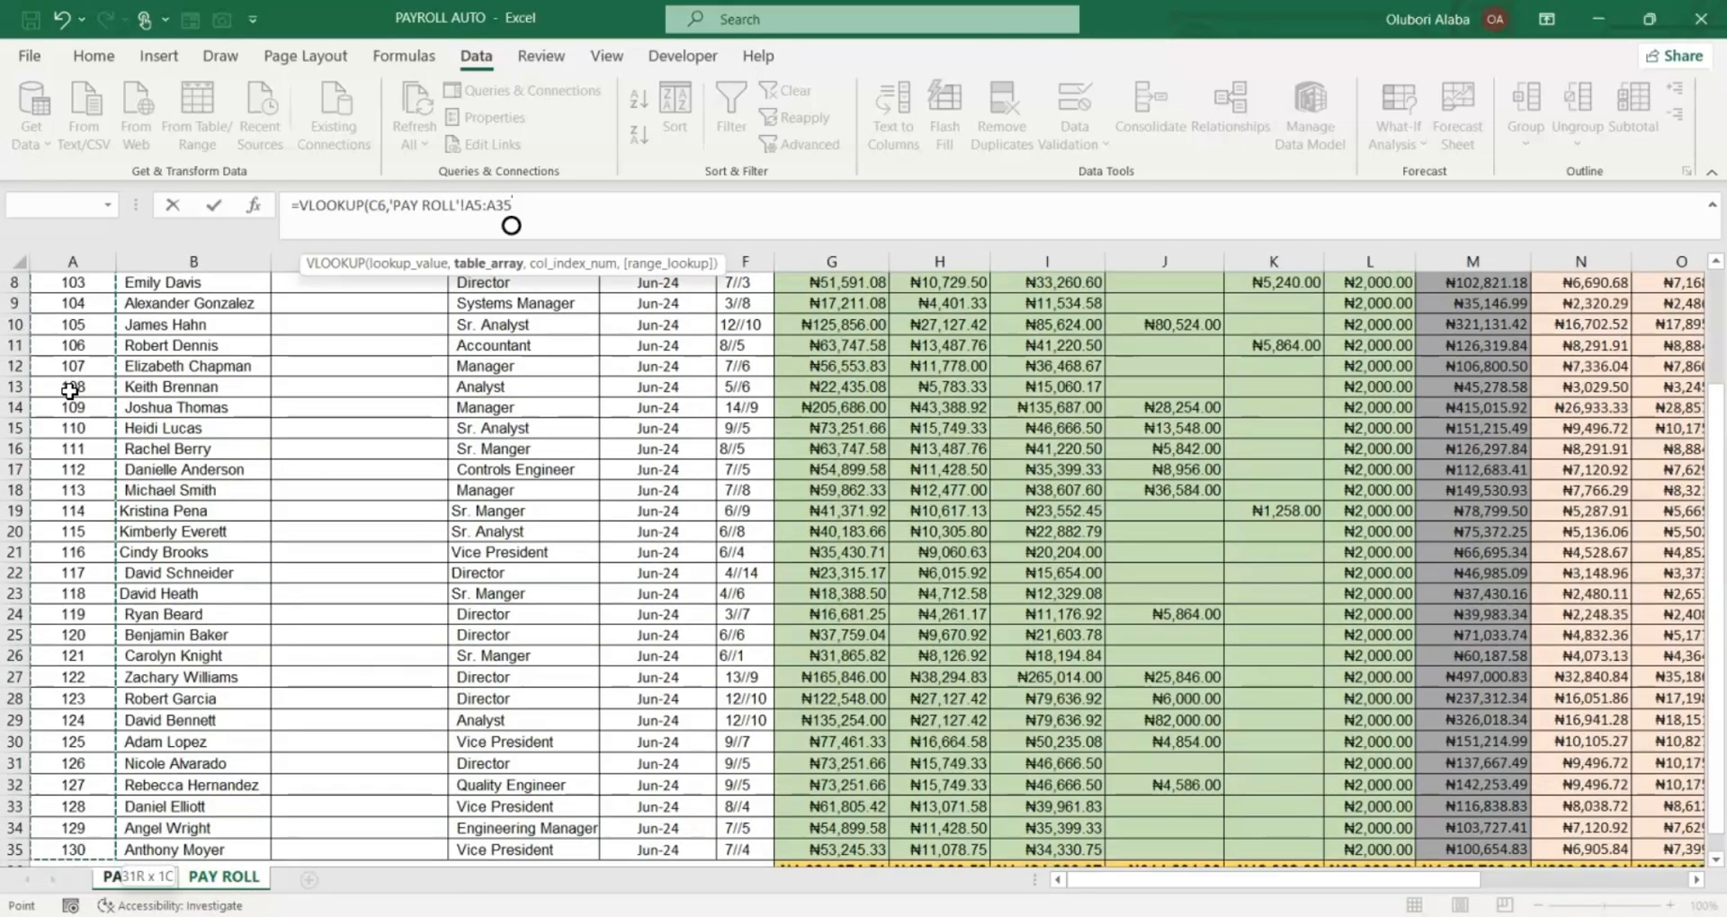
pyautogui.hotkey('ctrl', 'shift', 'Right')
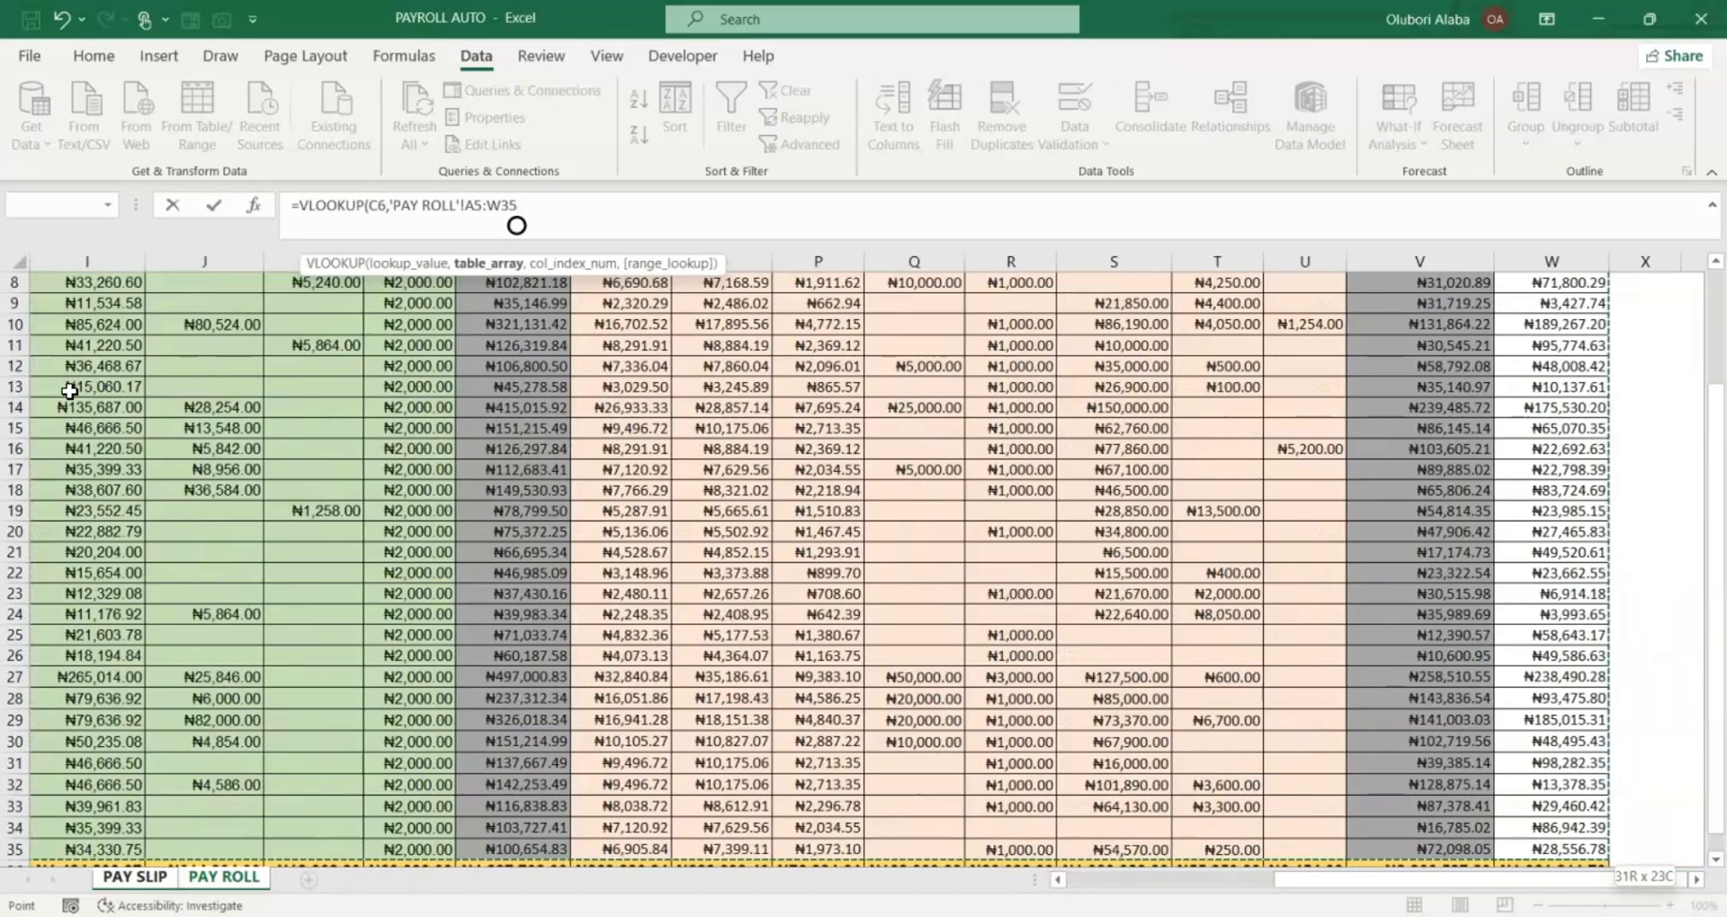
pyautogui.press('F4')
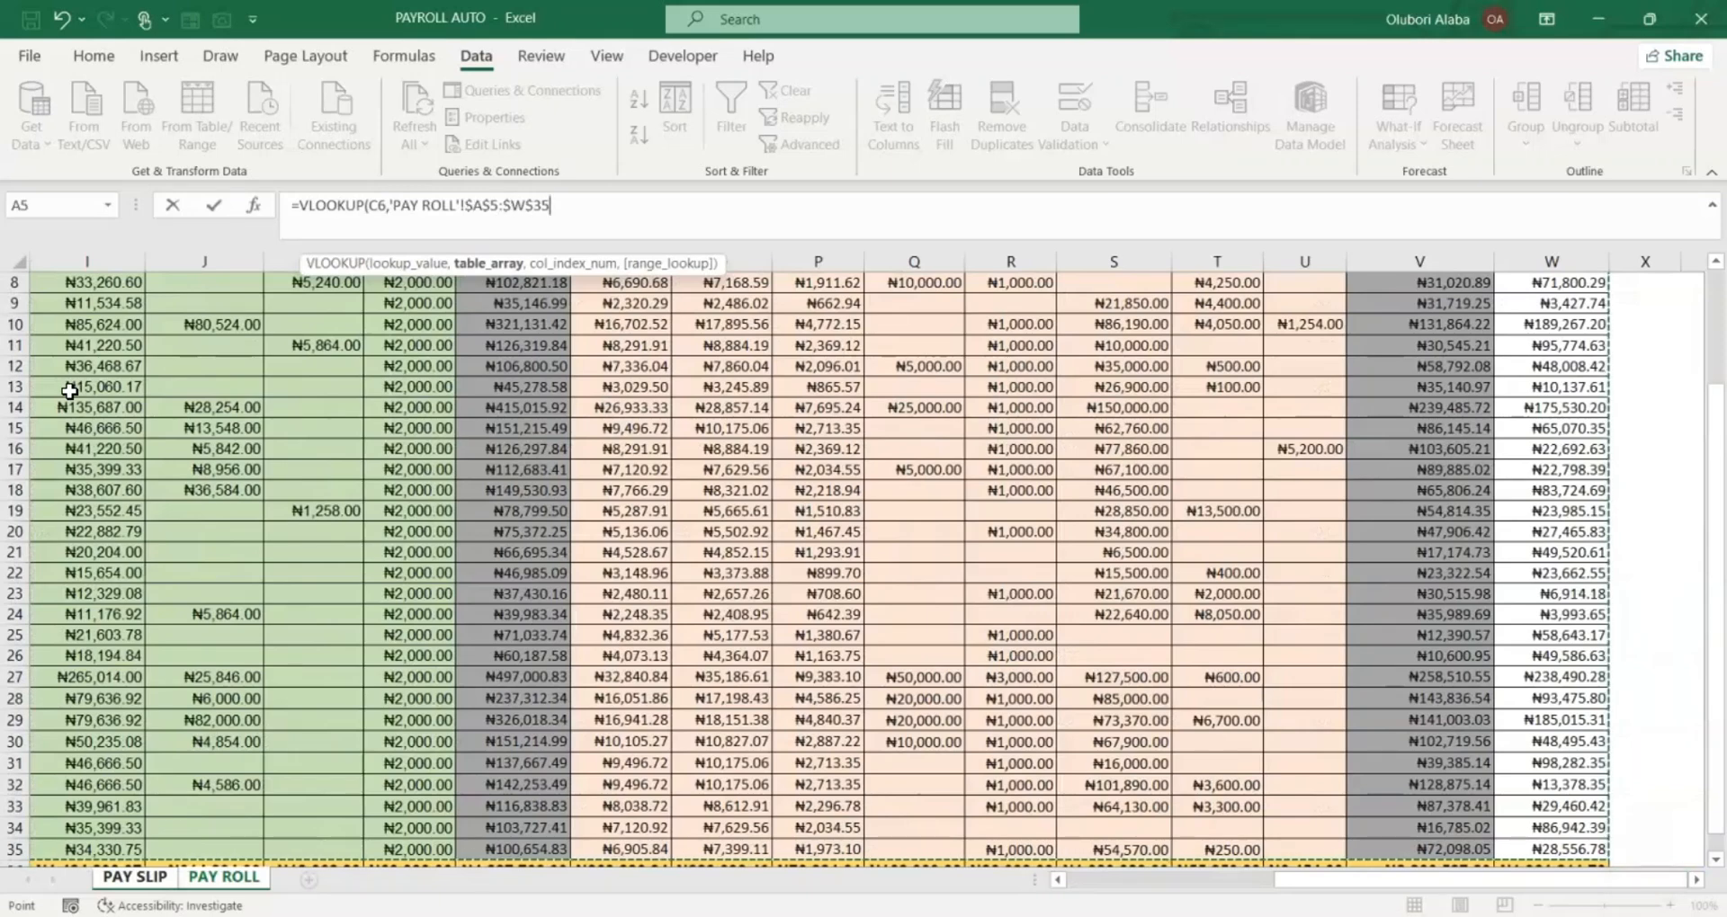
pyautogui.write(',')
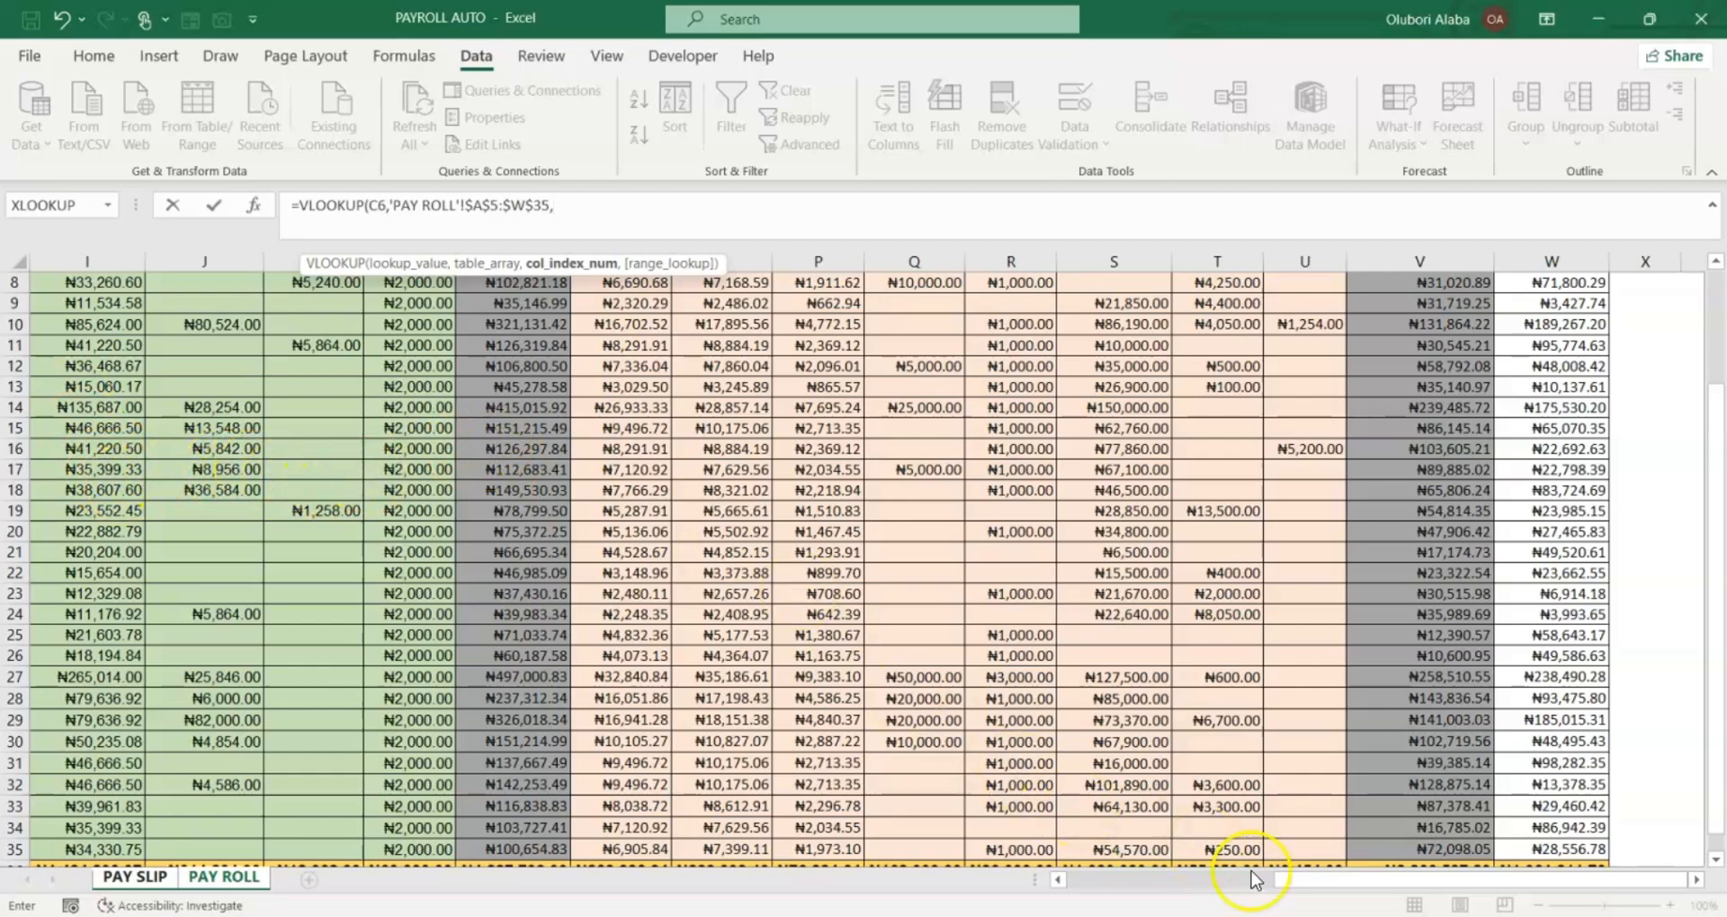
# Complete the Level VLOOKUP with column index 6 and exact match 0
pyautogui.moveTo(1255, 880); pyautogui.dragTo(1058, 886)
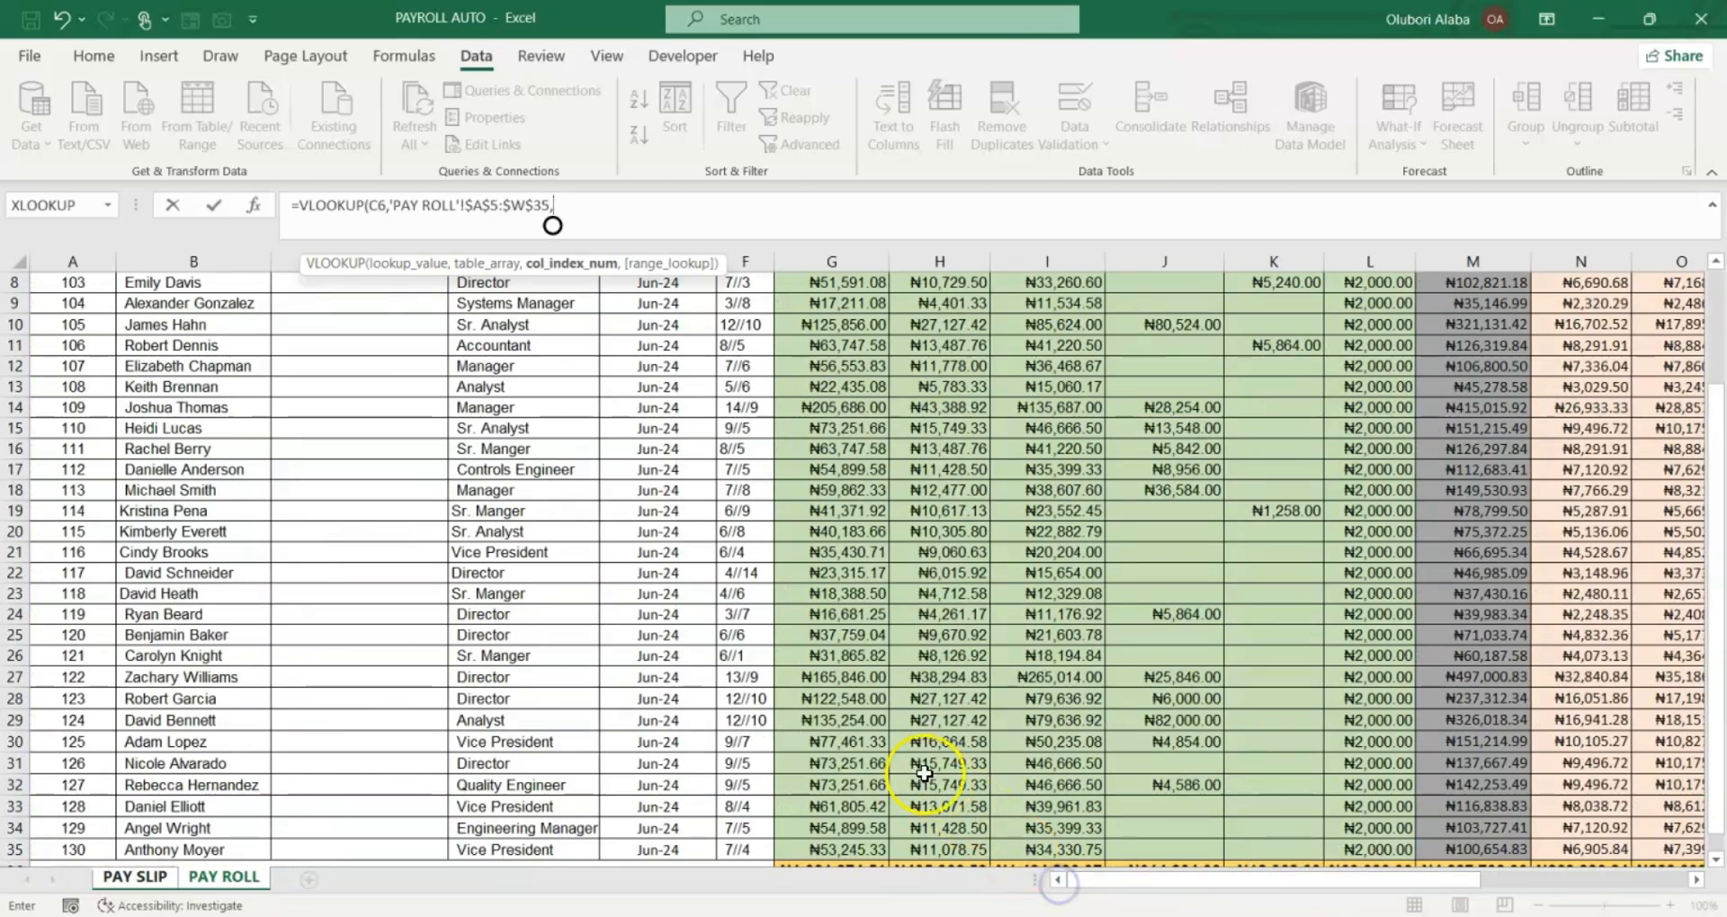
pyautogui.scroll(3, 826, 716)
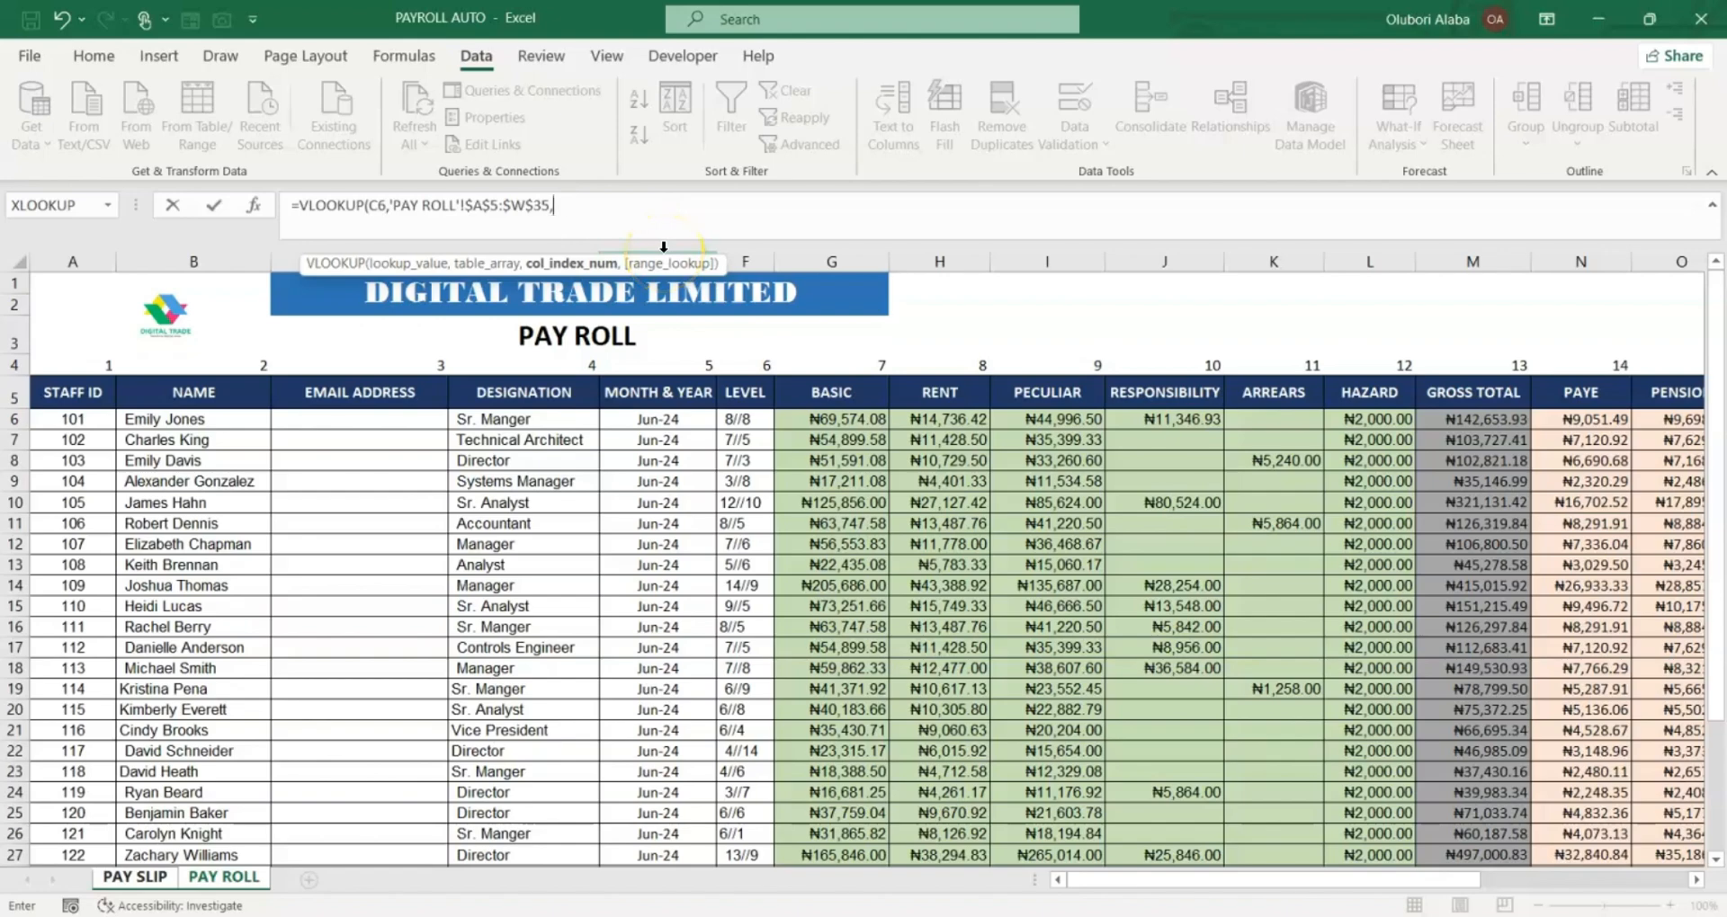
pyautogui.write(',0')
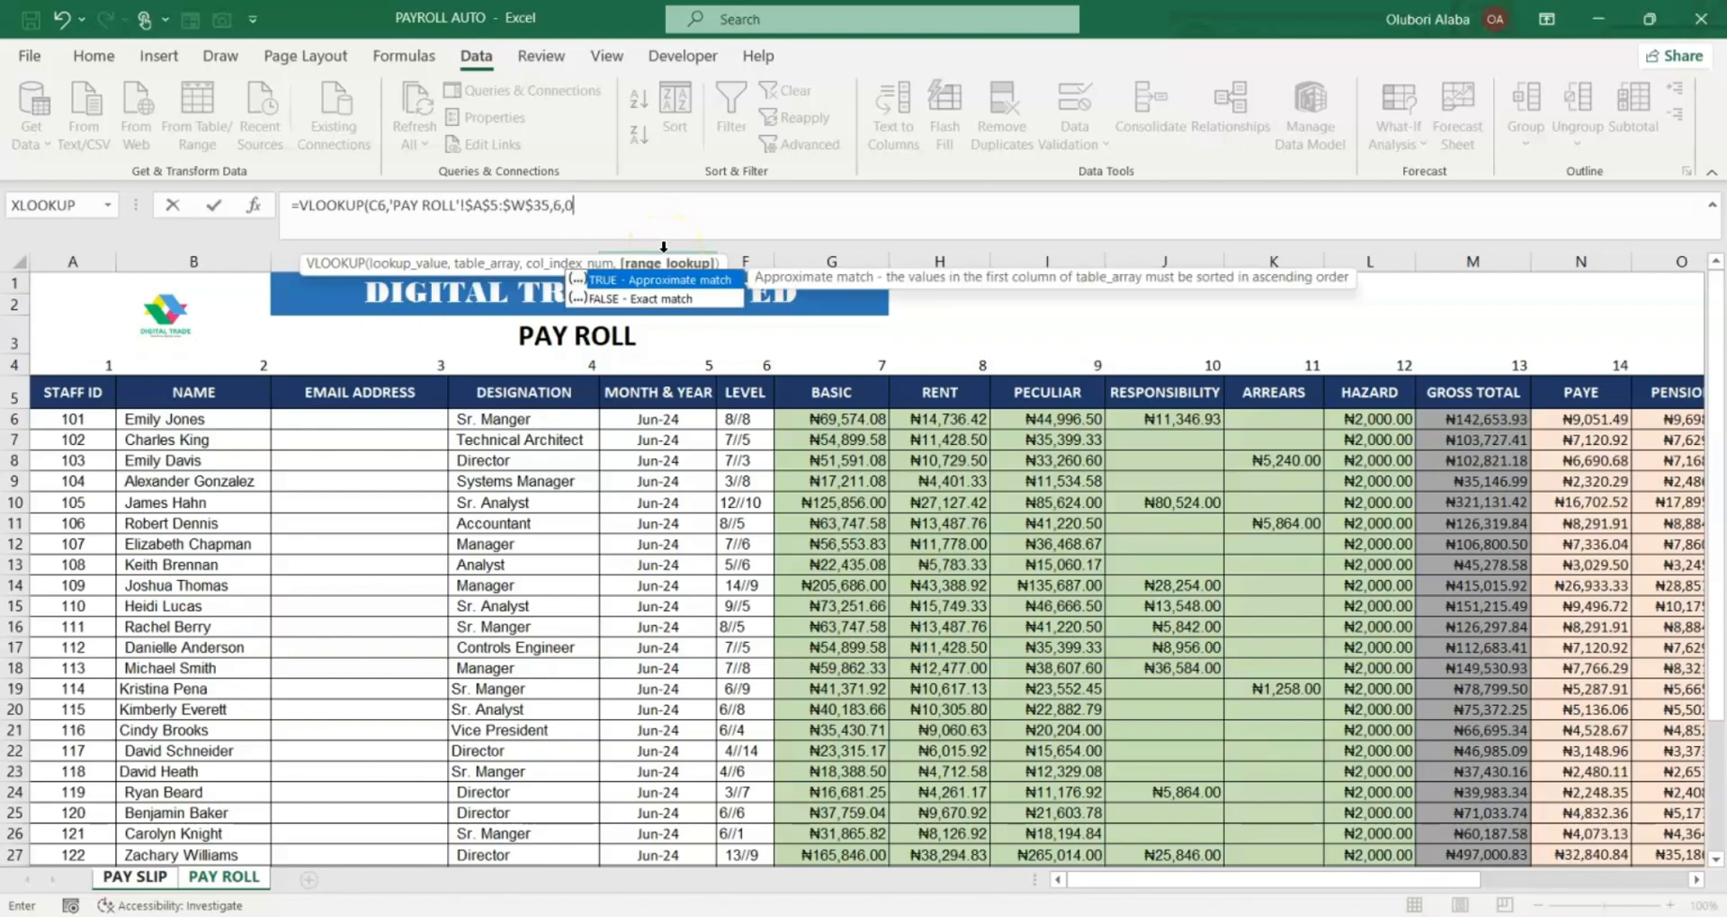
pyautogui.press('Return')
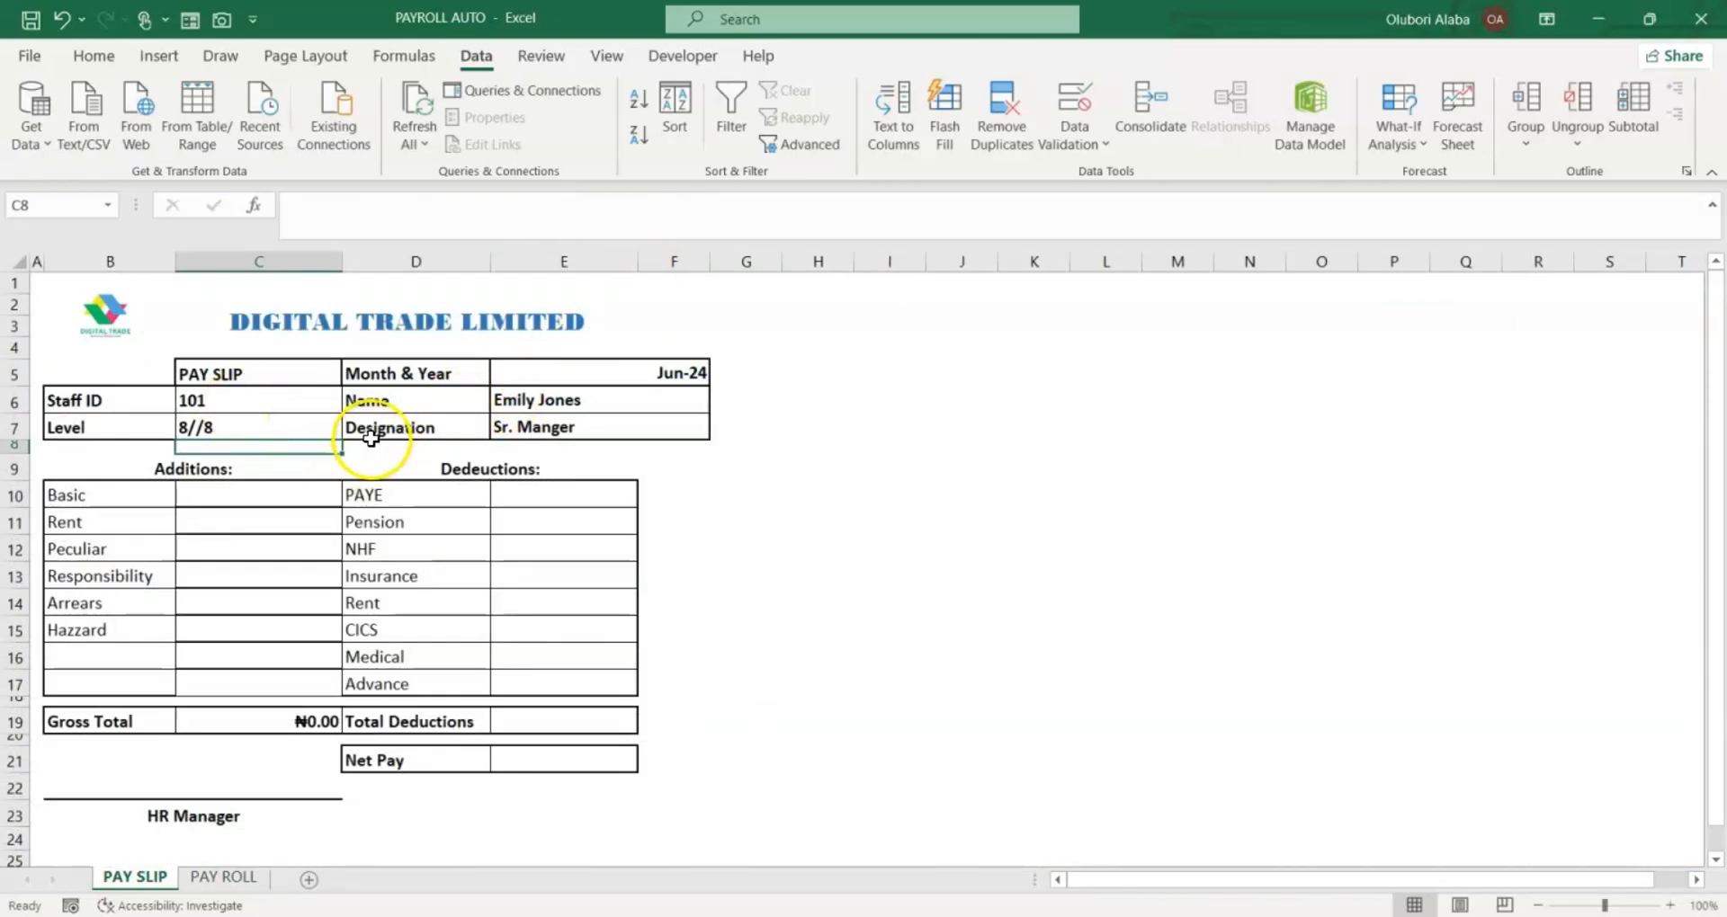
# Check the Level and Designation lookups by choosing the second Staff ID in C6, and return the cell to the first ID
pyautogui.click(314, 402)
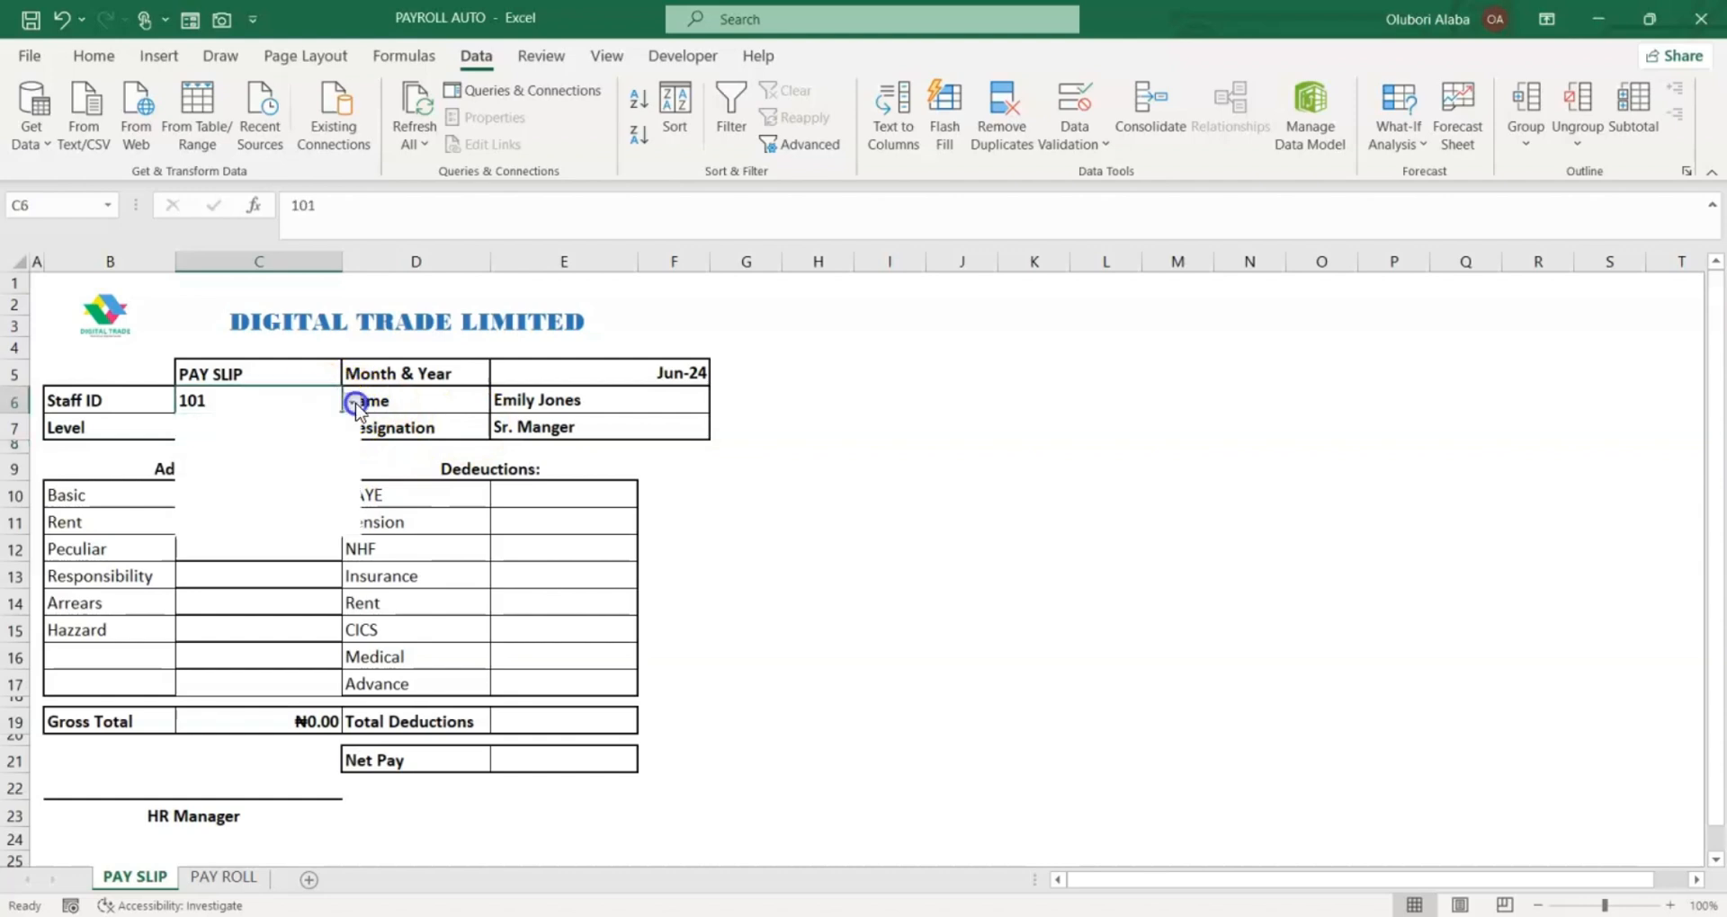
pyautogui.click(354, 402)
pyautogui.click(358, 432)
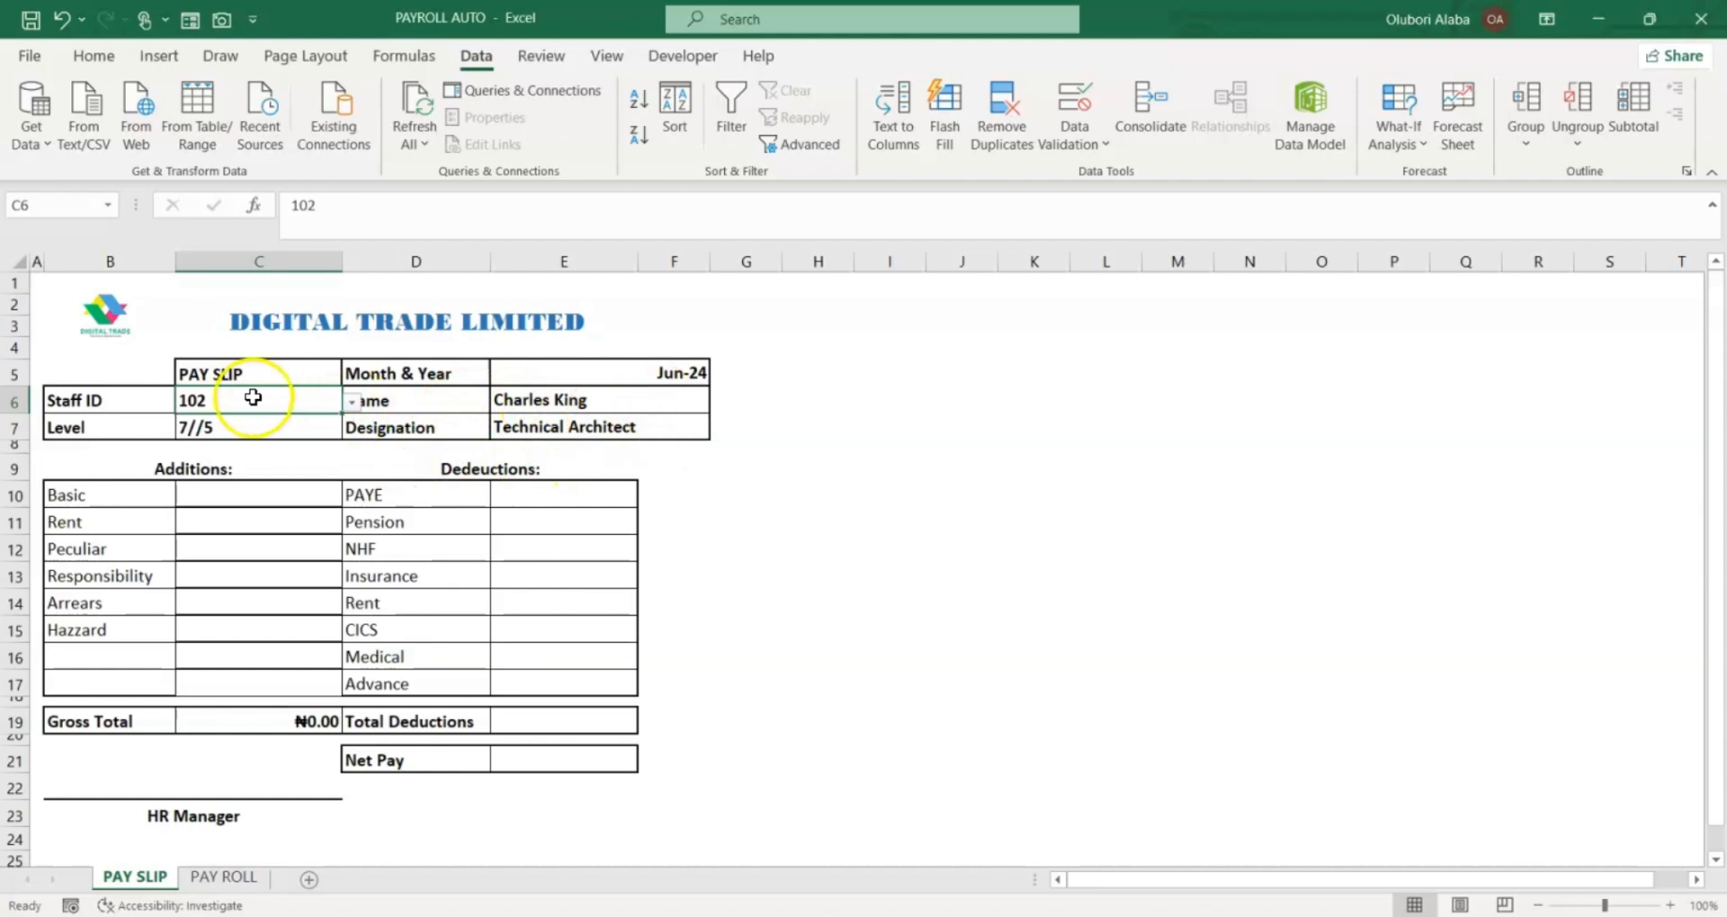
pyautogui.click(350, 403)
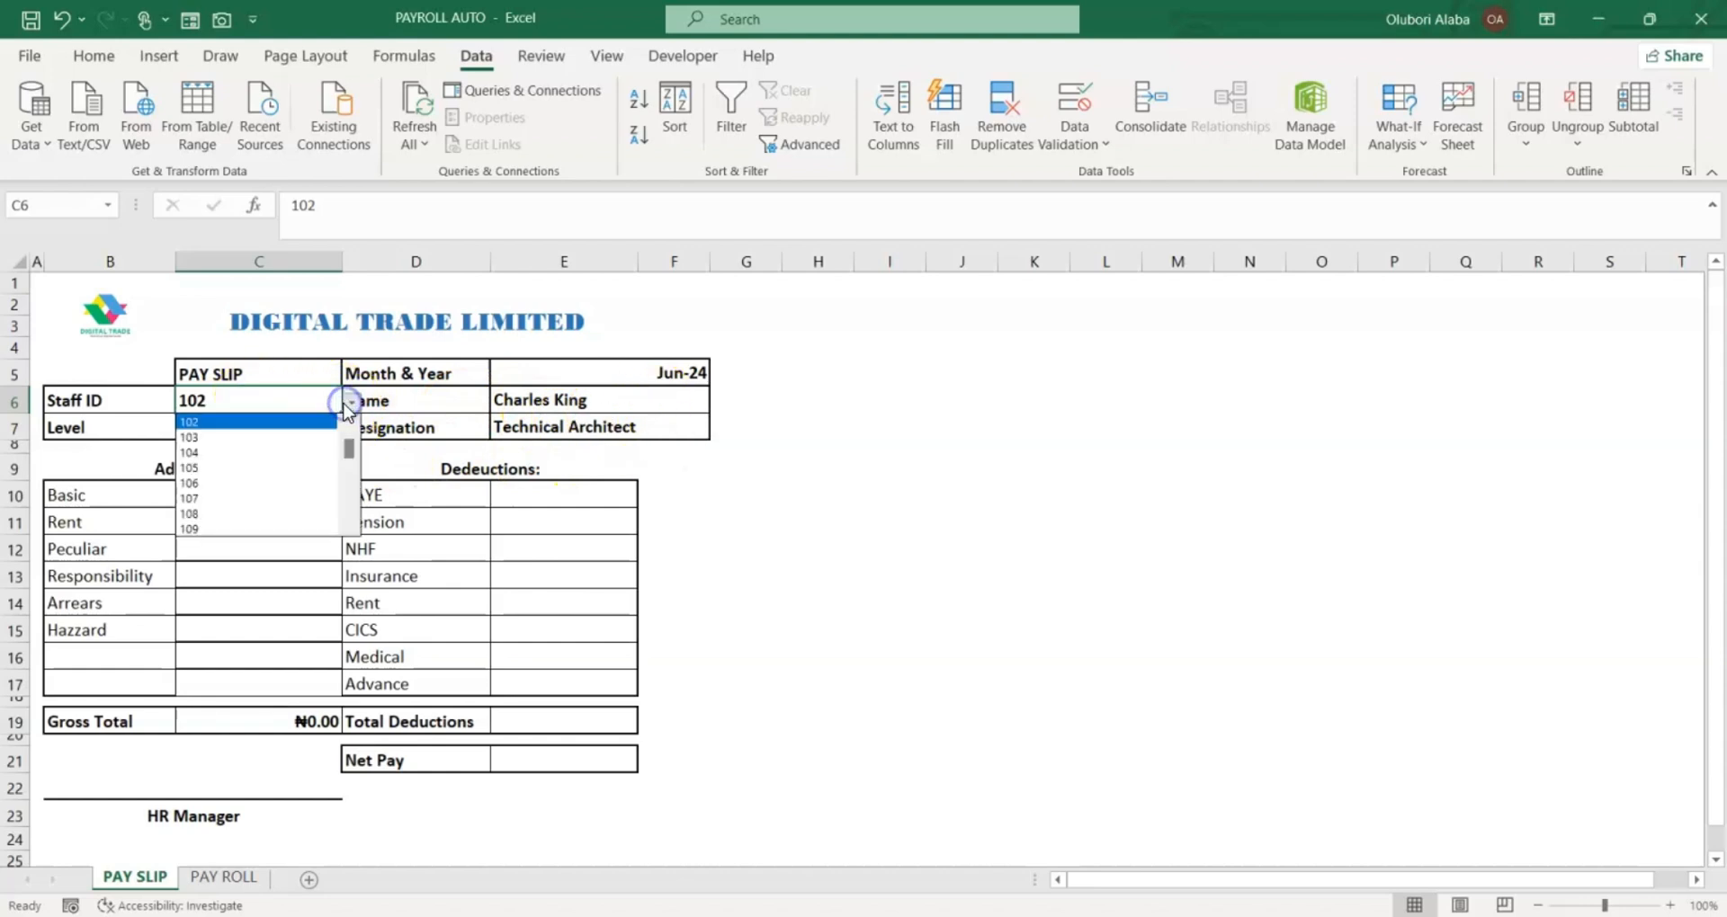
pyautogui.scroll(1, 342, 450)
pyautogui.click(263, 422)
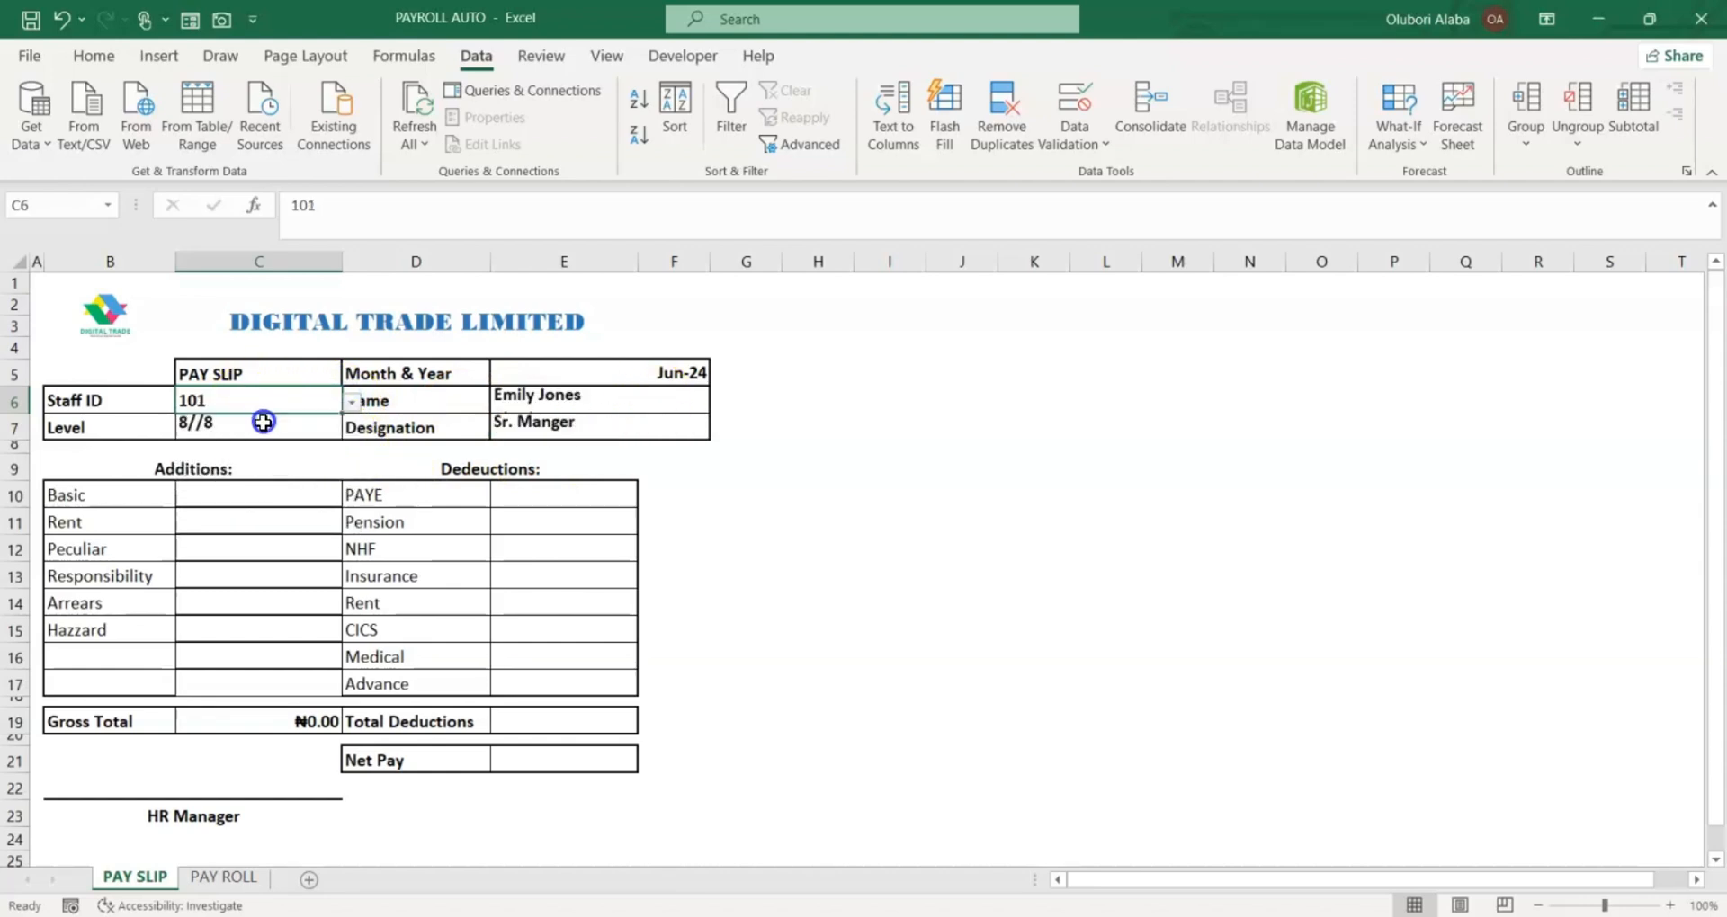
# Copy the full VLOOKUP formula text from the Level cell C7 and paste it into the Basic cell C10
pyautogui.click(236, 439)
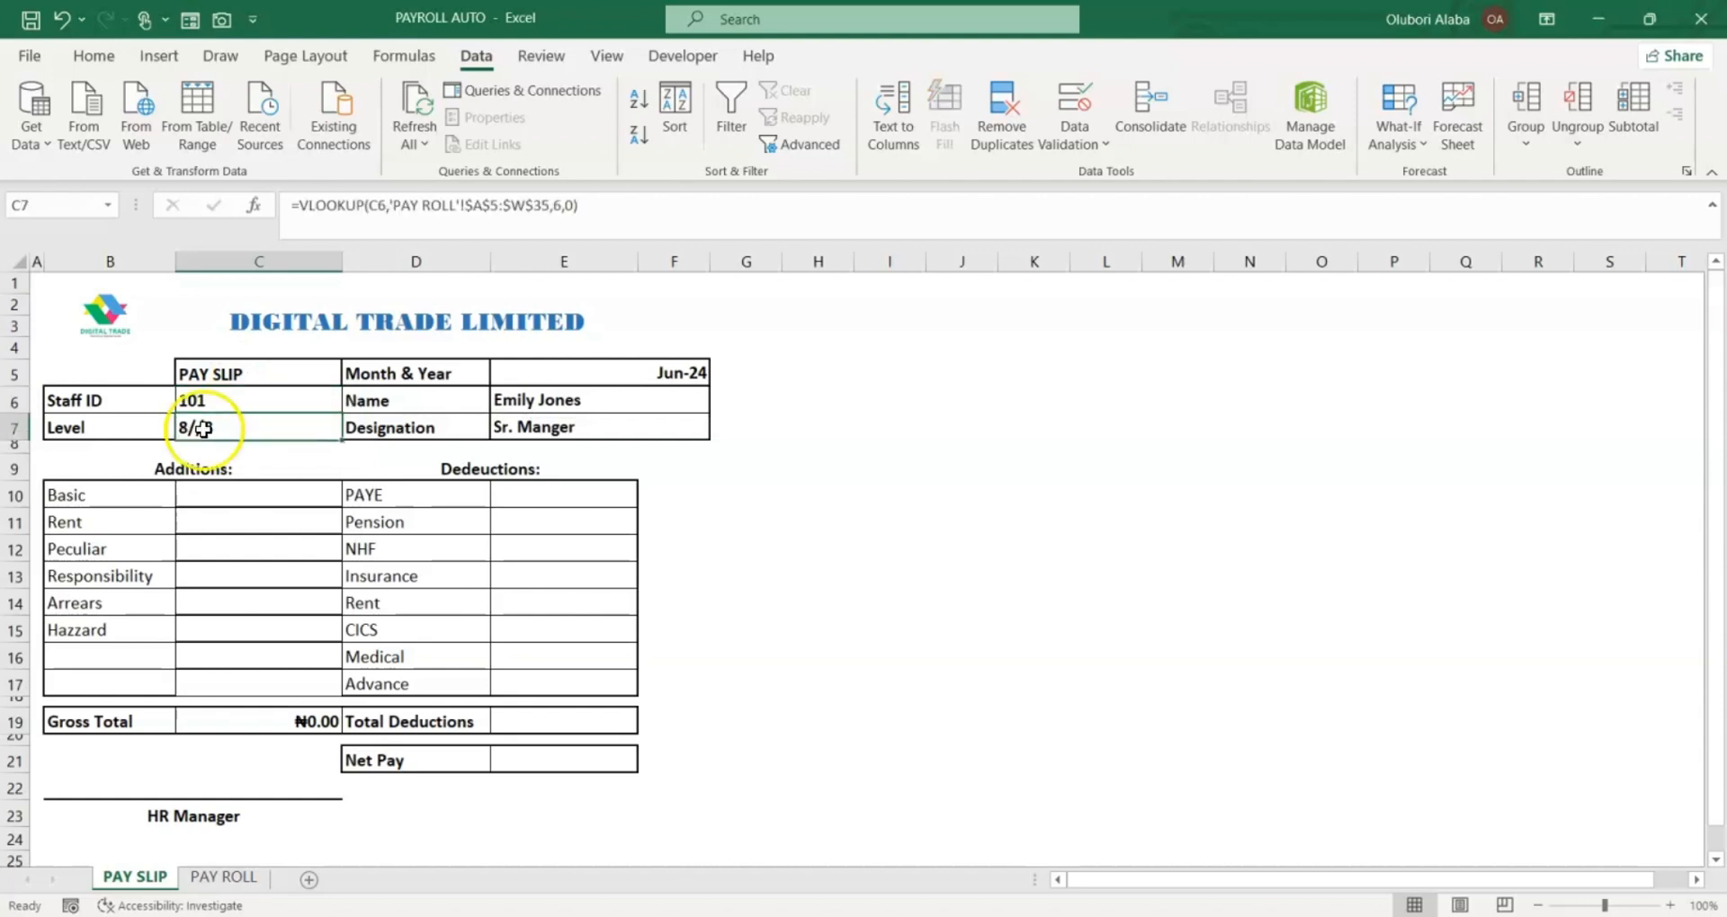
pyautogui.moveTo(594, 209); pyautogui.dragTo(272, 214)
pyautogui.hotkey('ctrl', 'c')
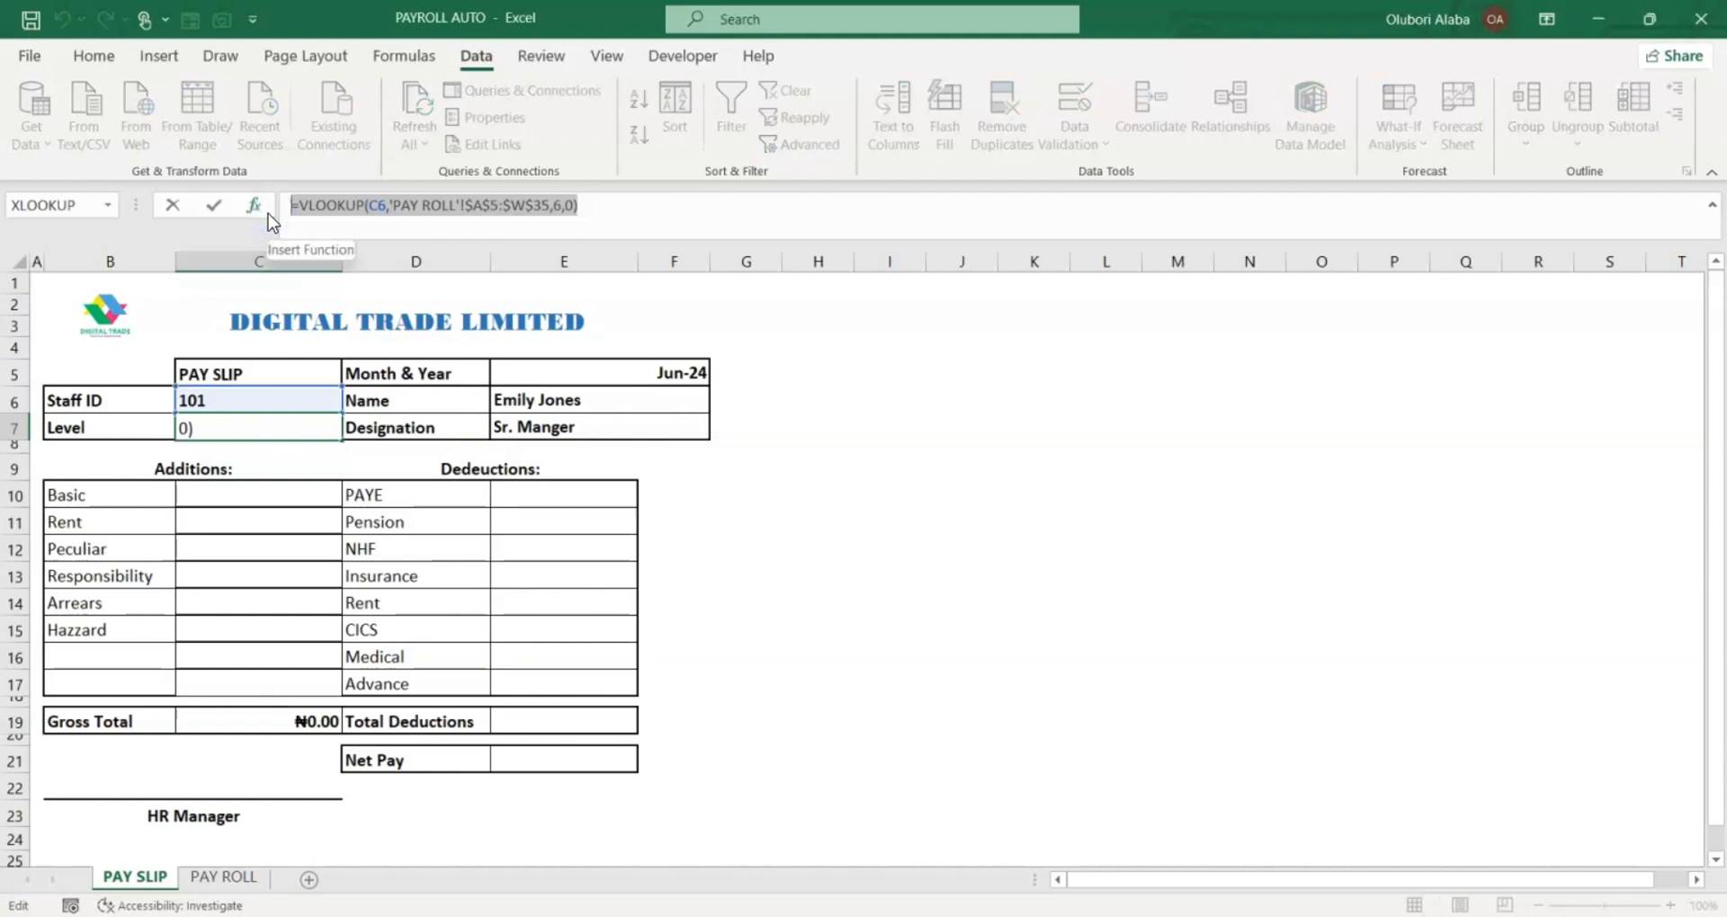
pyautogui.press('Escape')
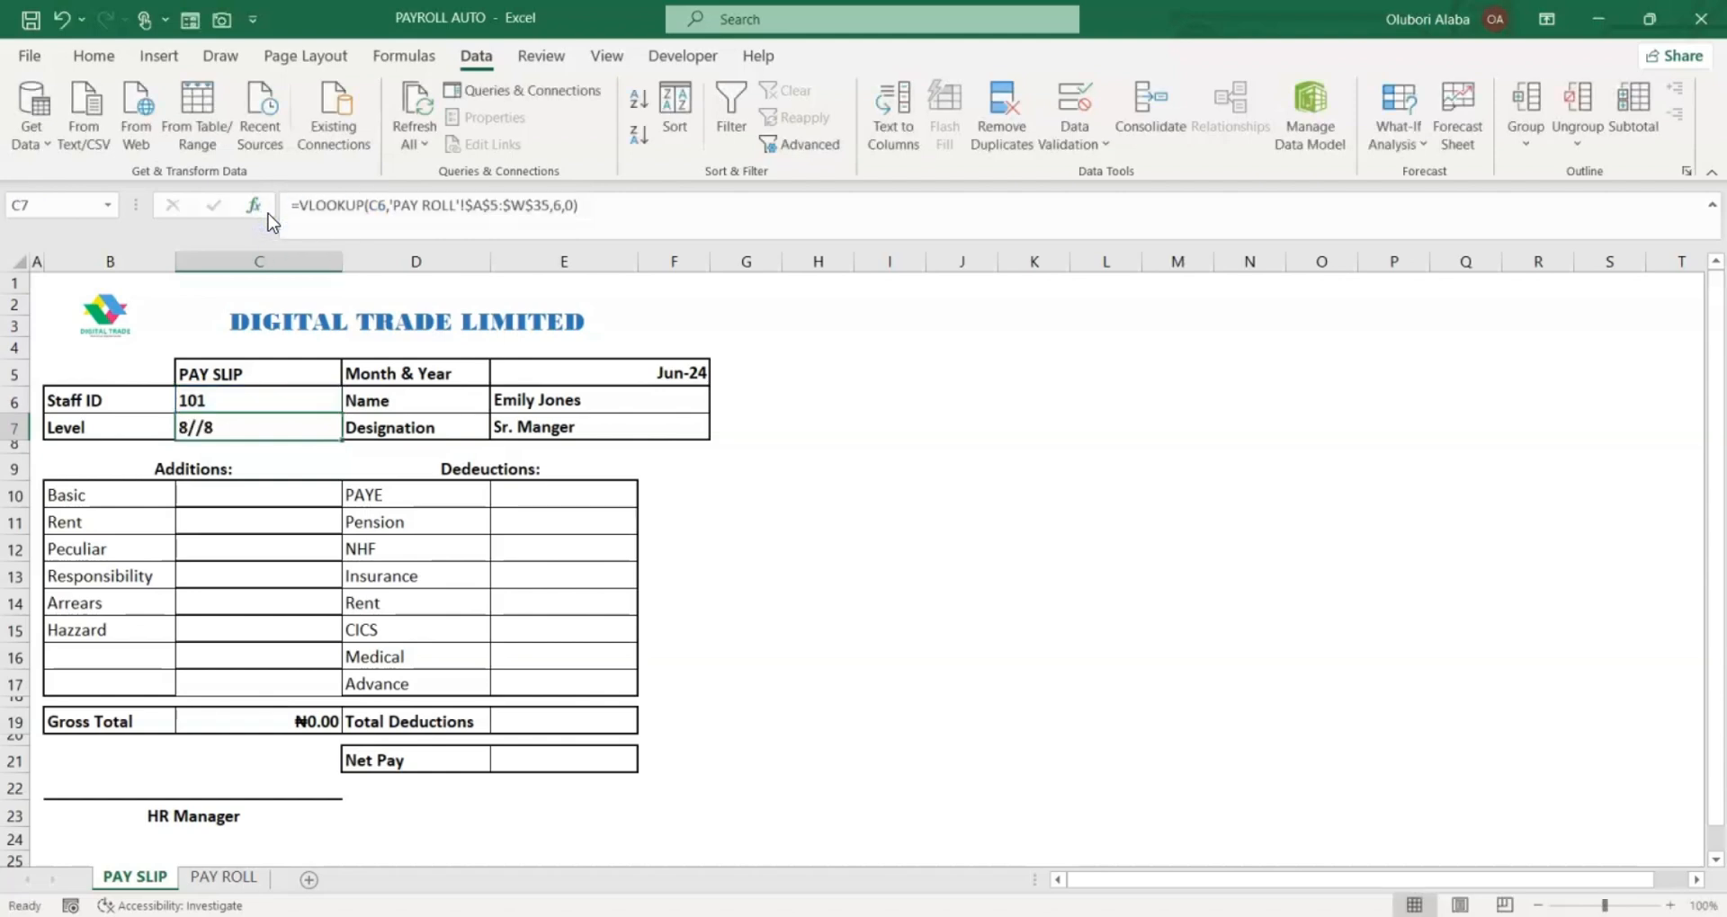
pyautogui.click(251, 490)
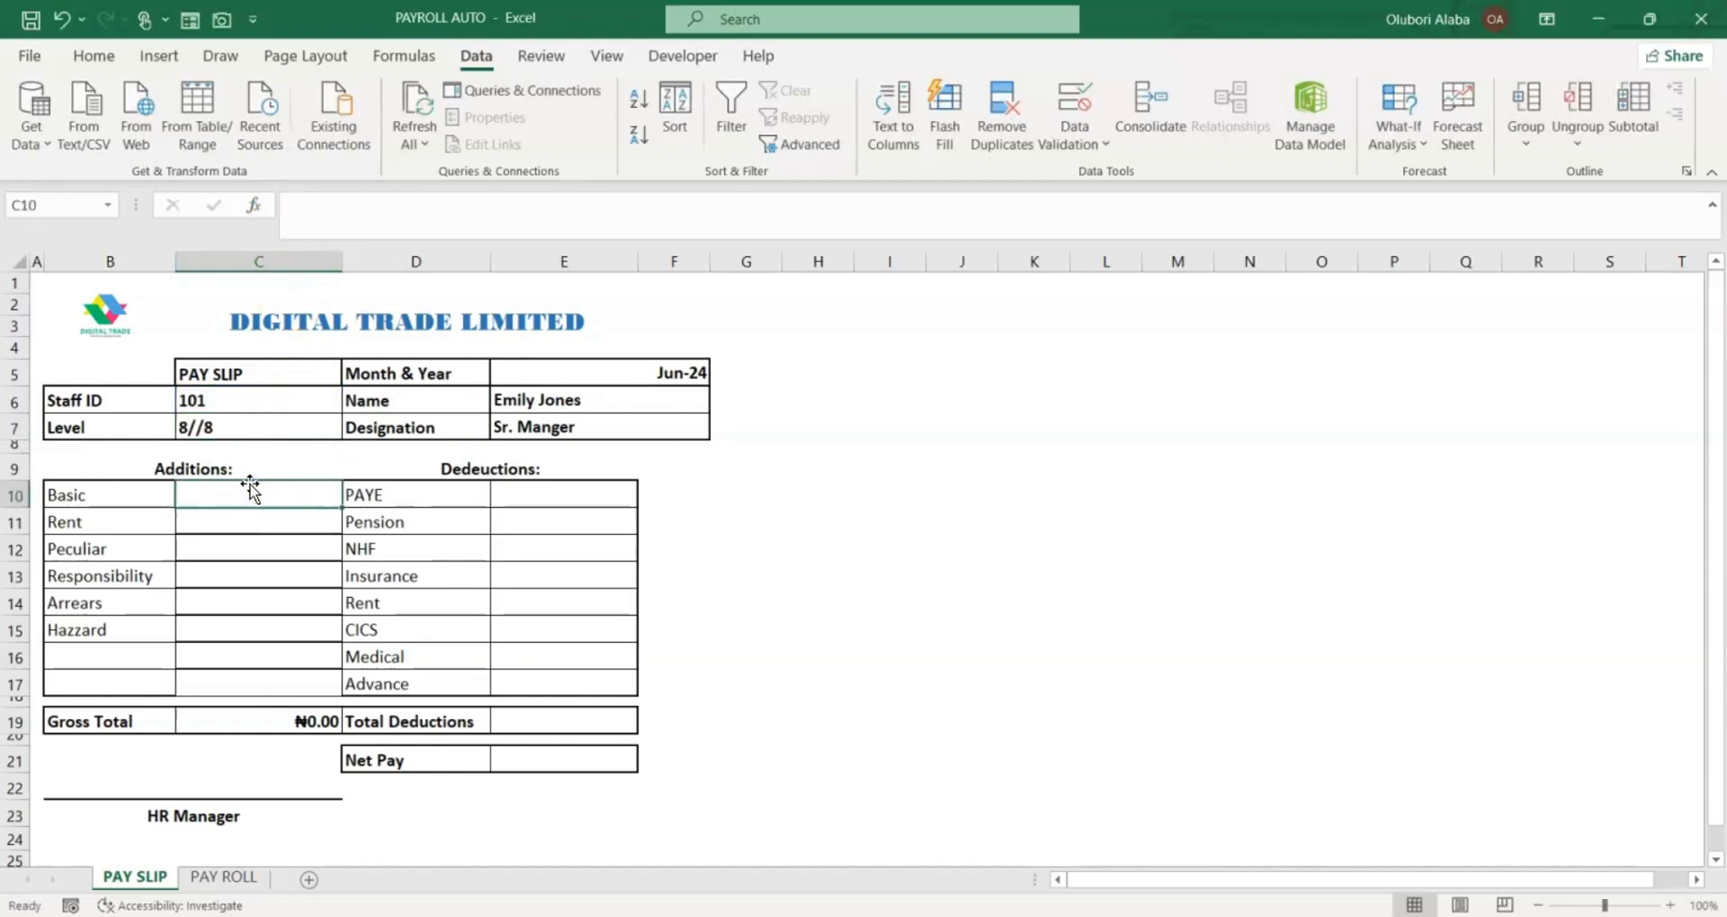
pyautogui.hotkey('ctrl', 'v')
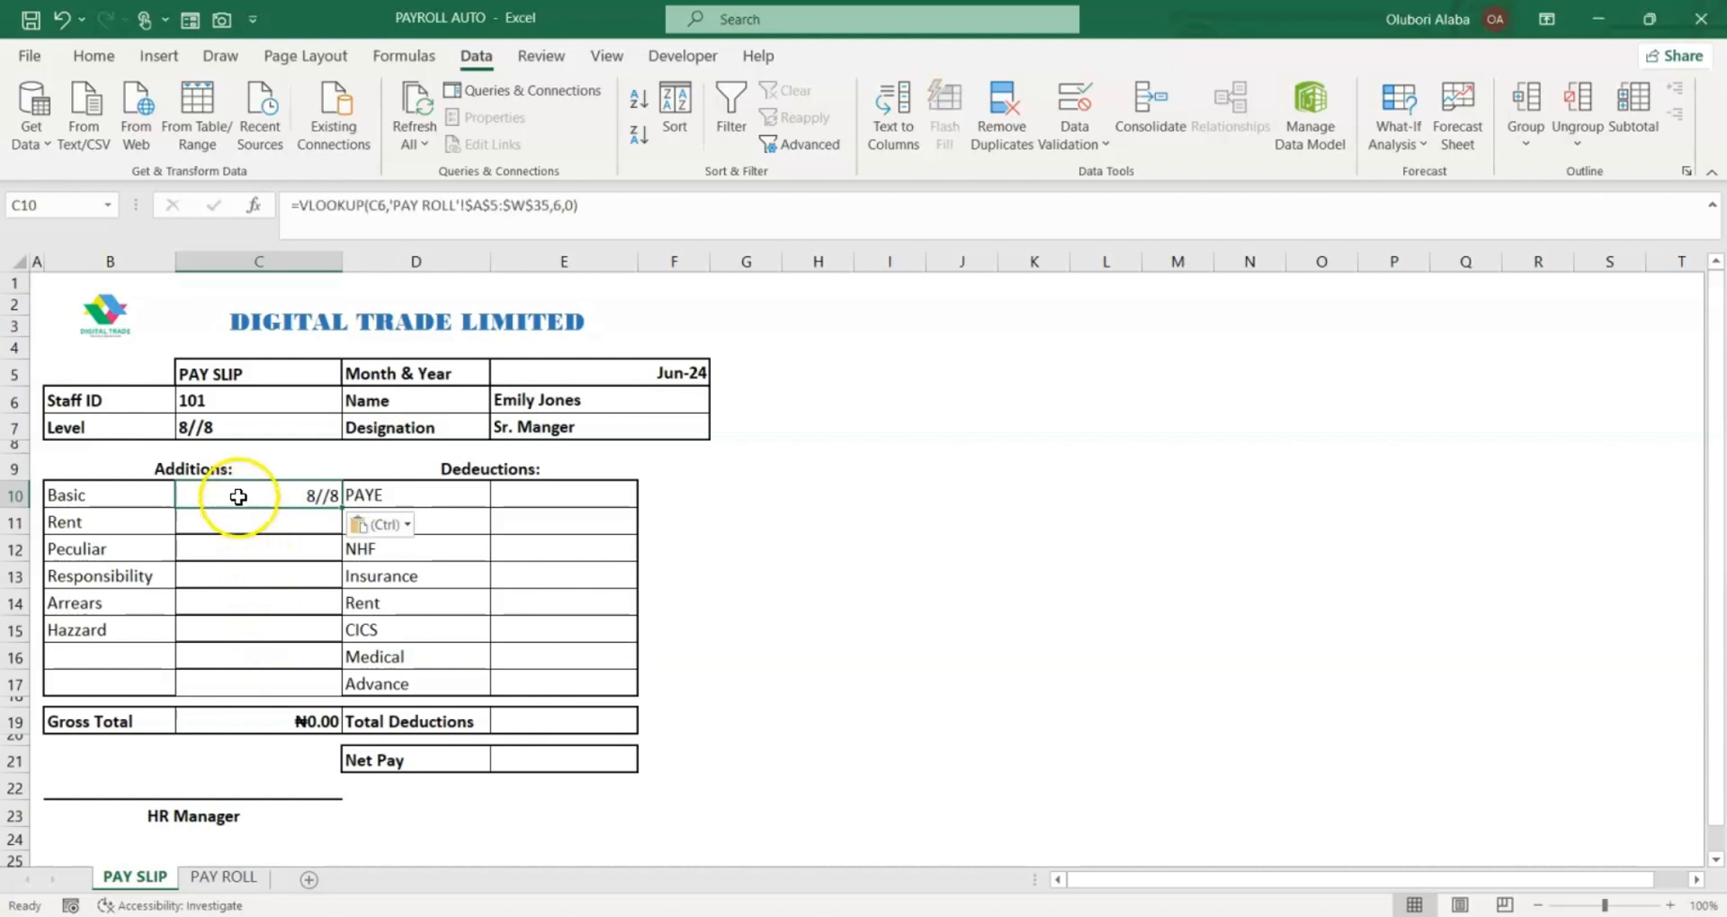
# Examine the column numbers above the Basic through Hazard columns on the PAY ROLL sheet
pyautogui.moveTo(238, 496); pyautogui.dragTo(248, 655)
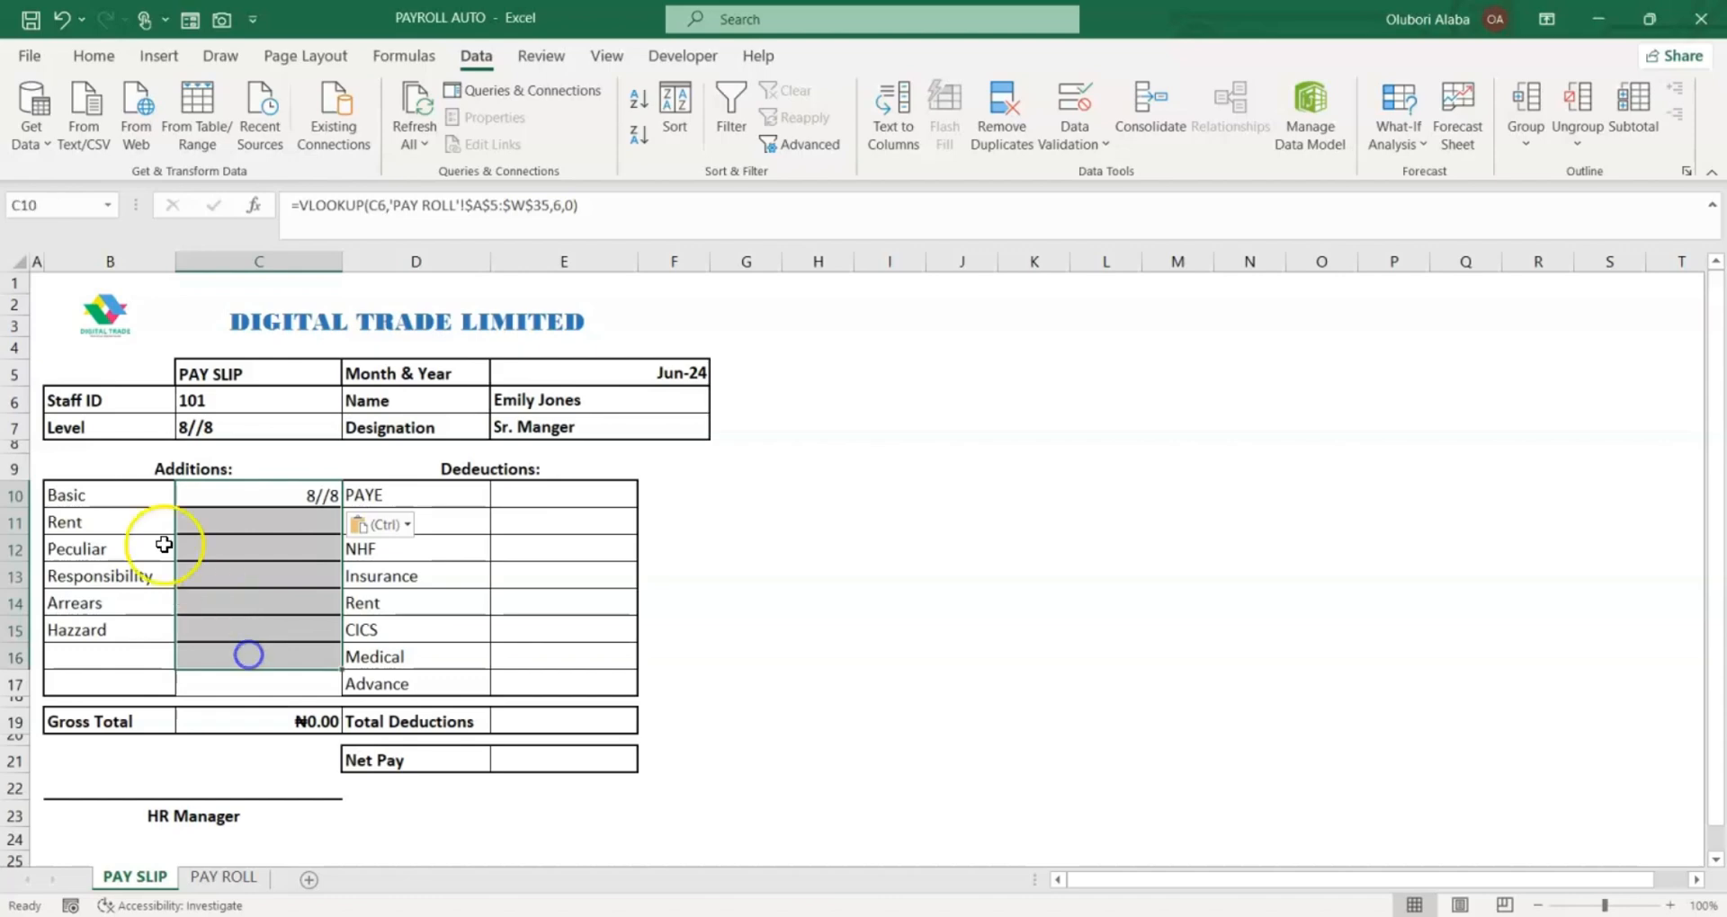
pyautogui.click(286, 753)
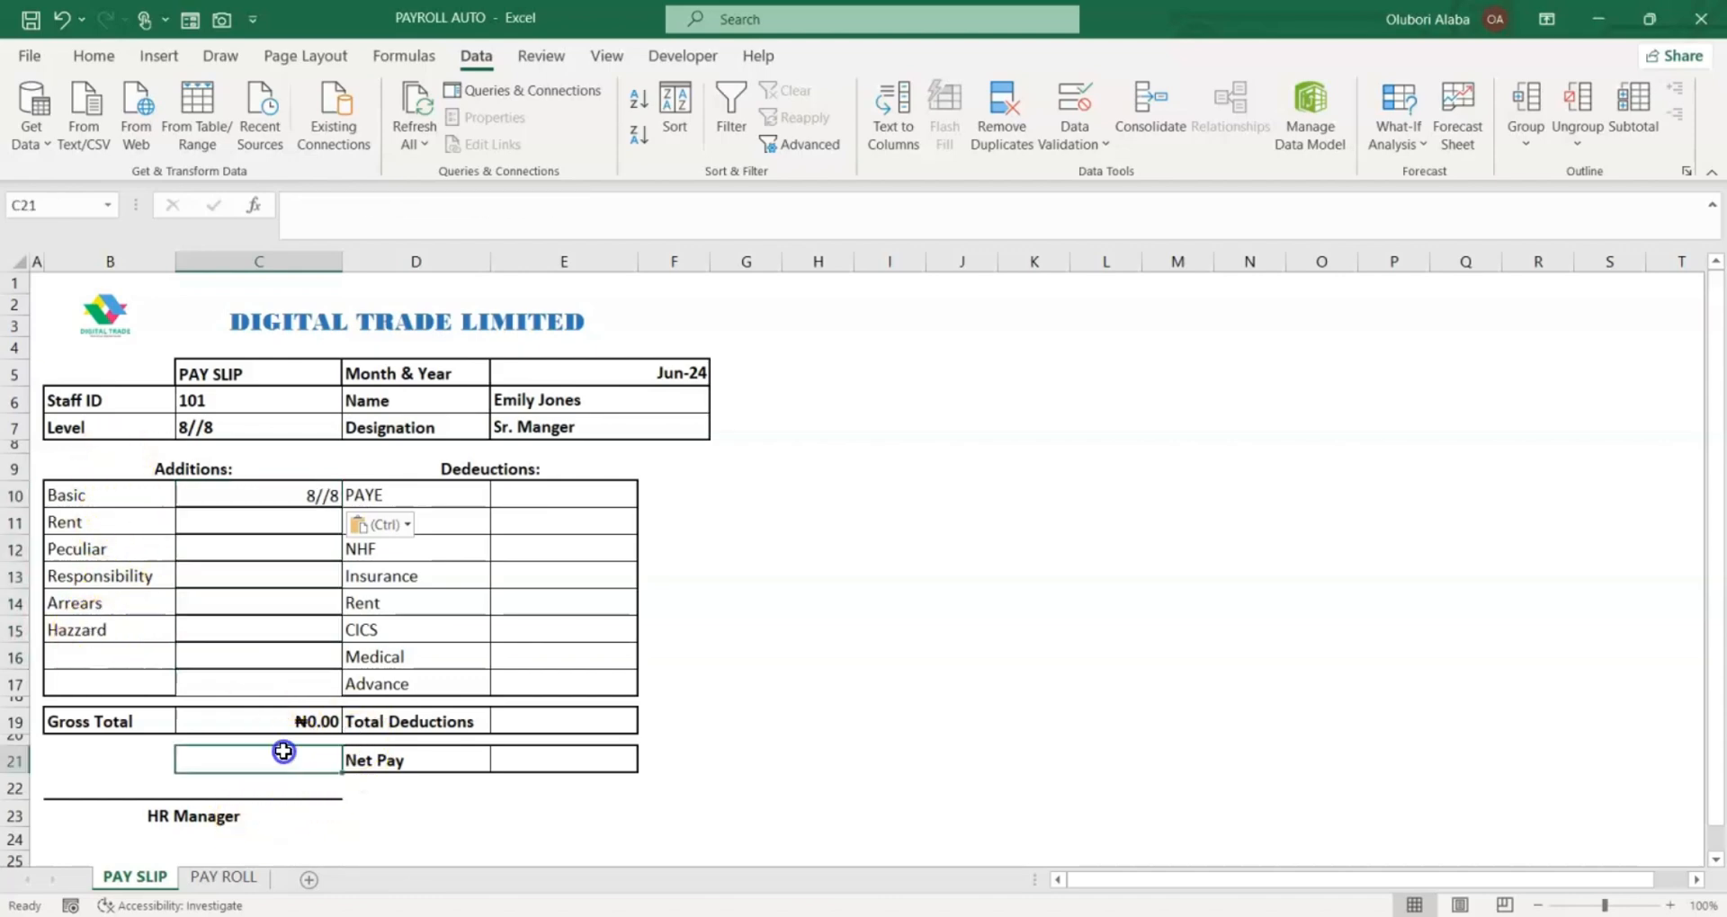
pyautogui.click(223, 877)
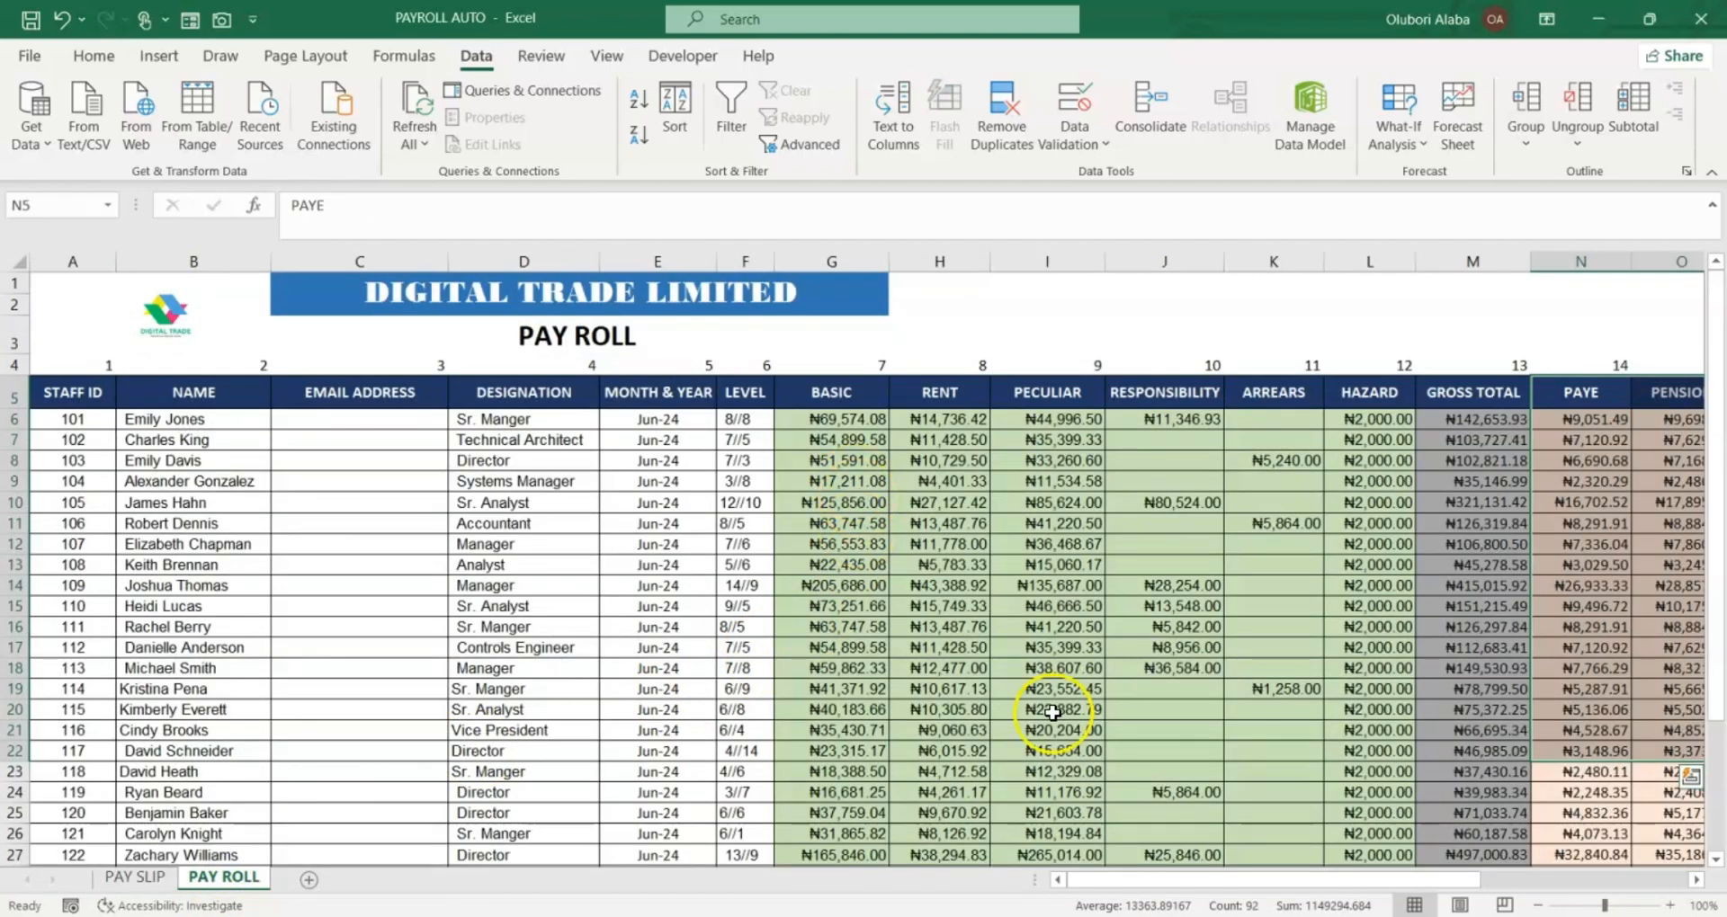
pyautogui.moveTo(1164, 880); pyautogui.dragTo(1234, 880)
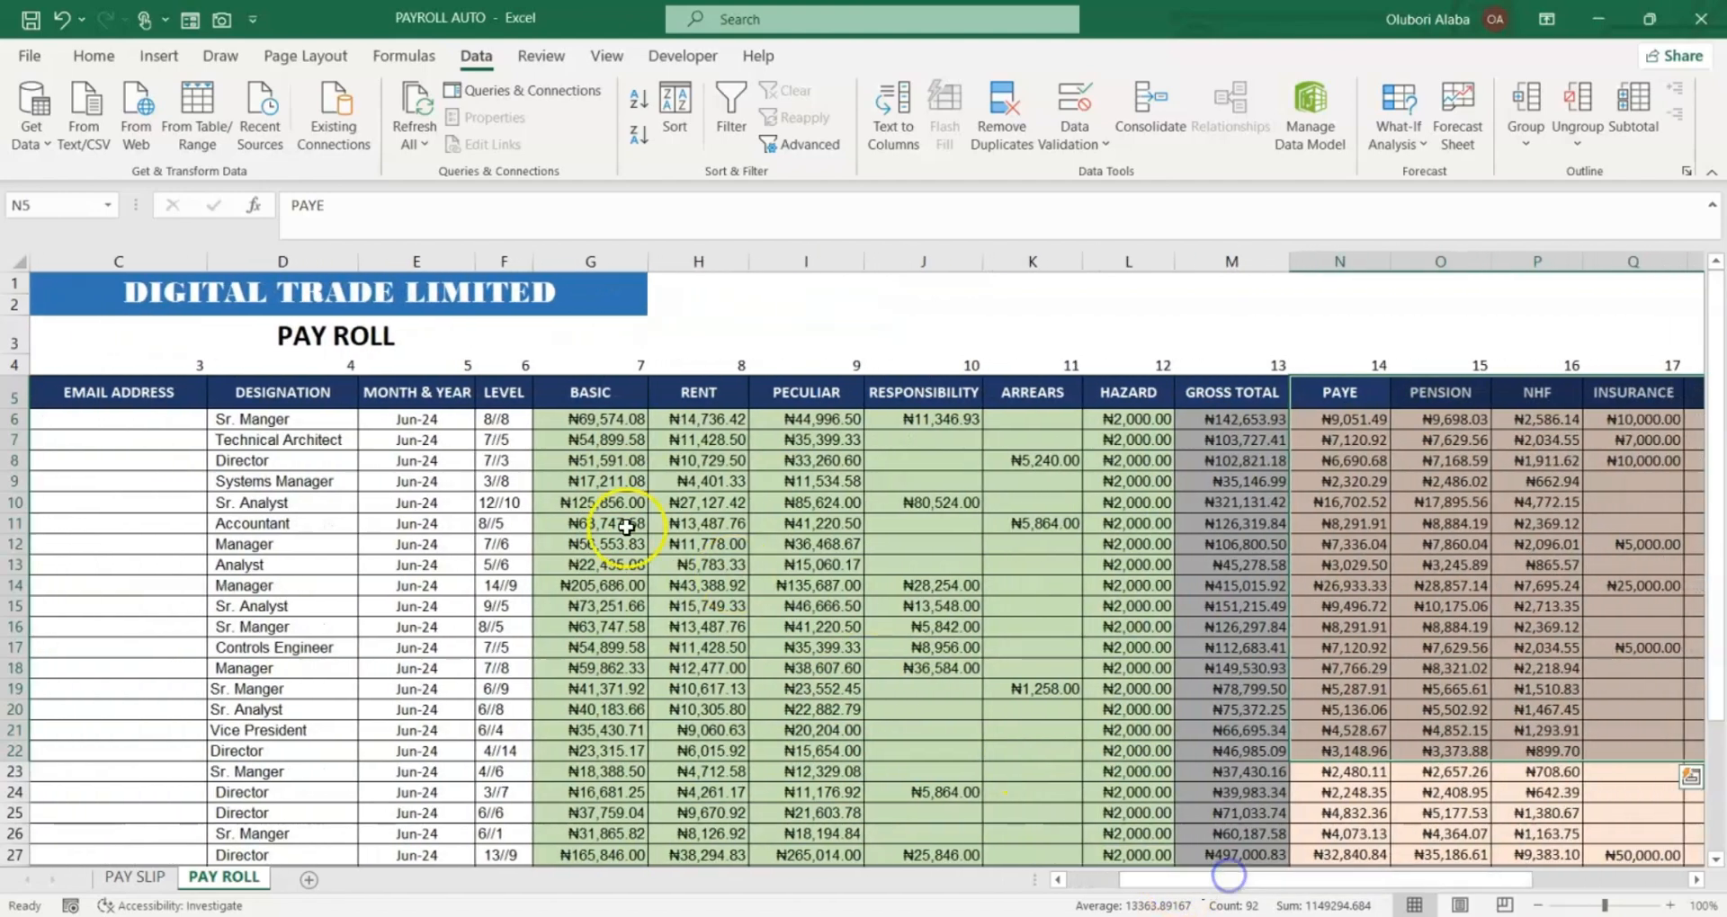
pyautogui.click(621, 395)
pyautogui.moveTo(620, 396); pyautogui.dragTo(1104, 486)
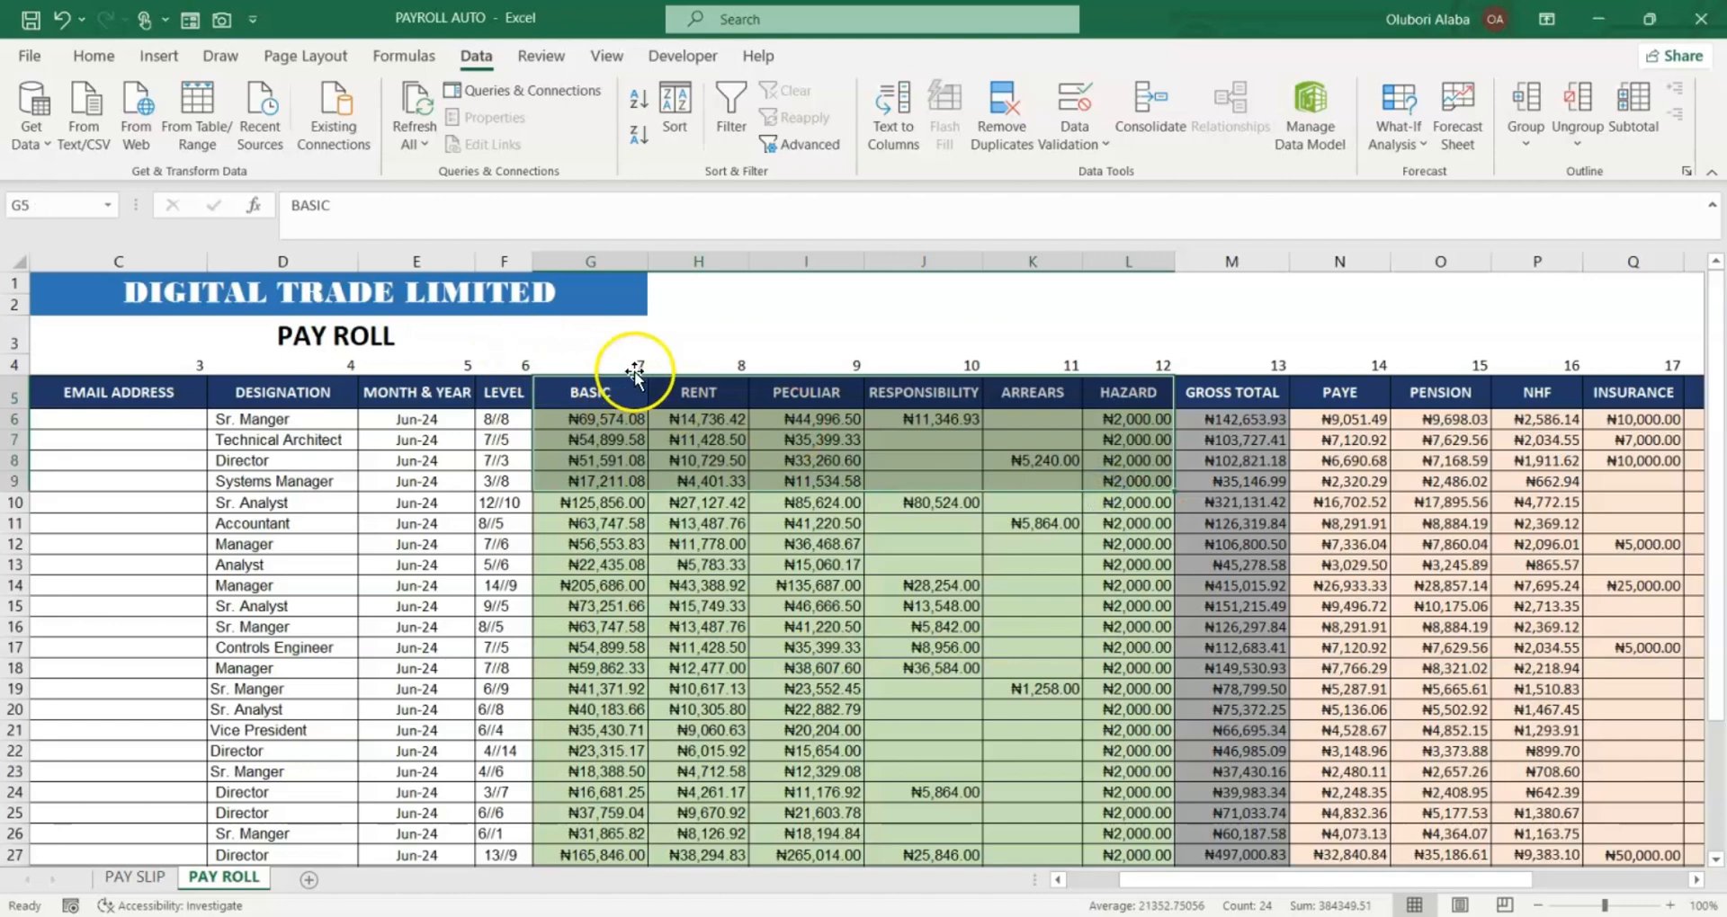
pyautogui.click(975, 462)
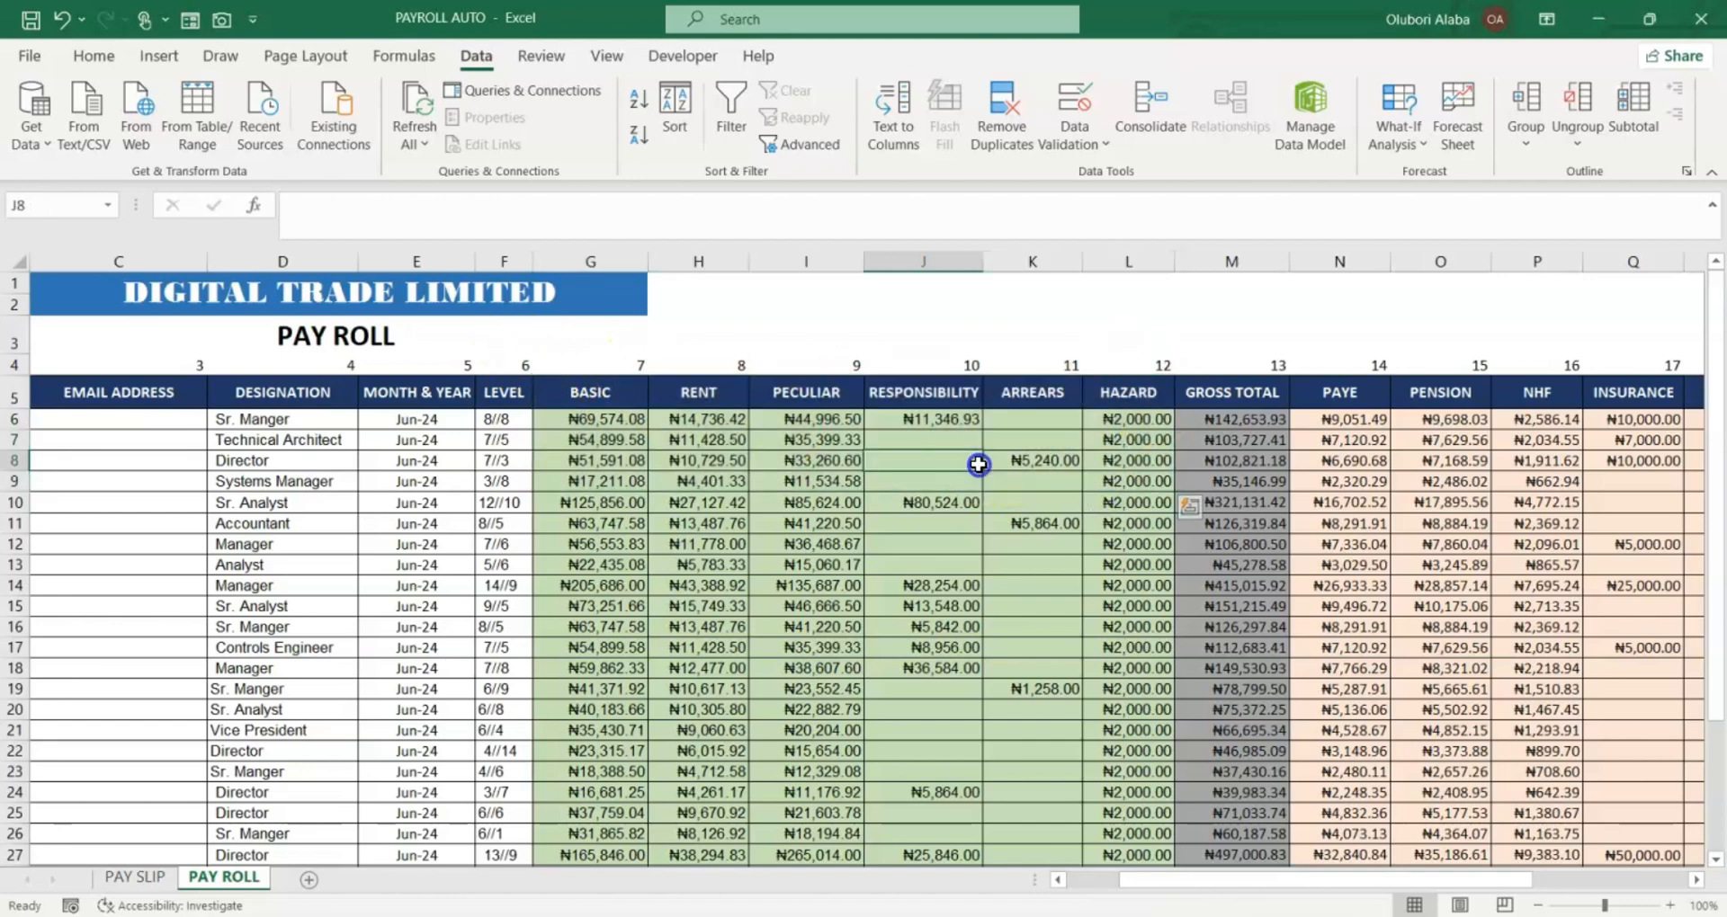
# On the PAY SLIP sheet, set the column index of the Basic VLOOKUP in C10 to 7
pyautogui.click(141, 879)
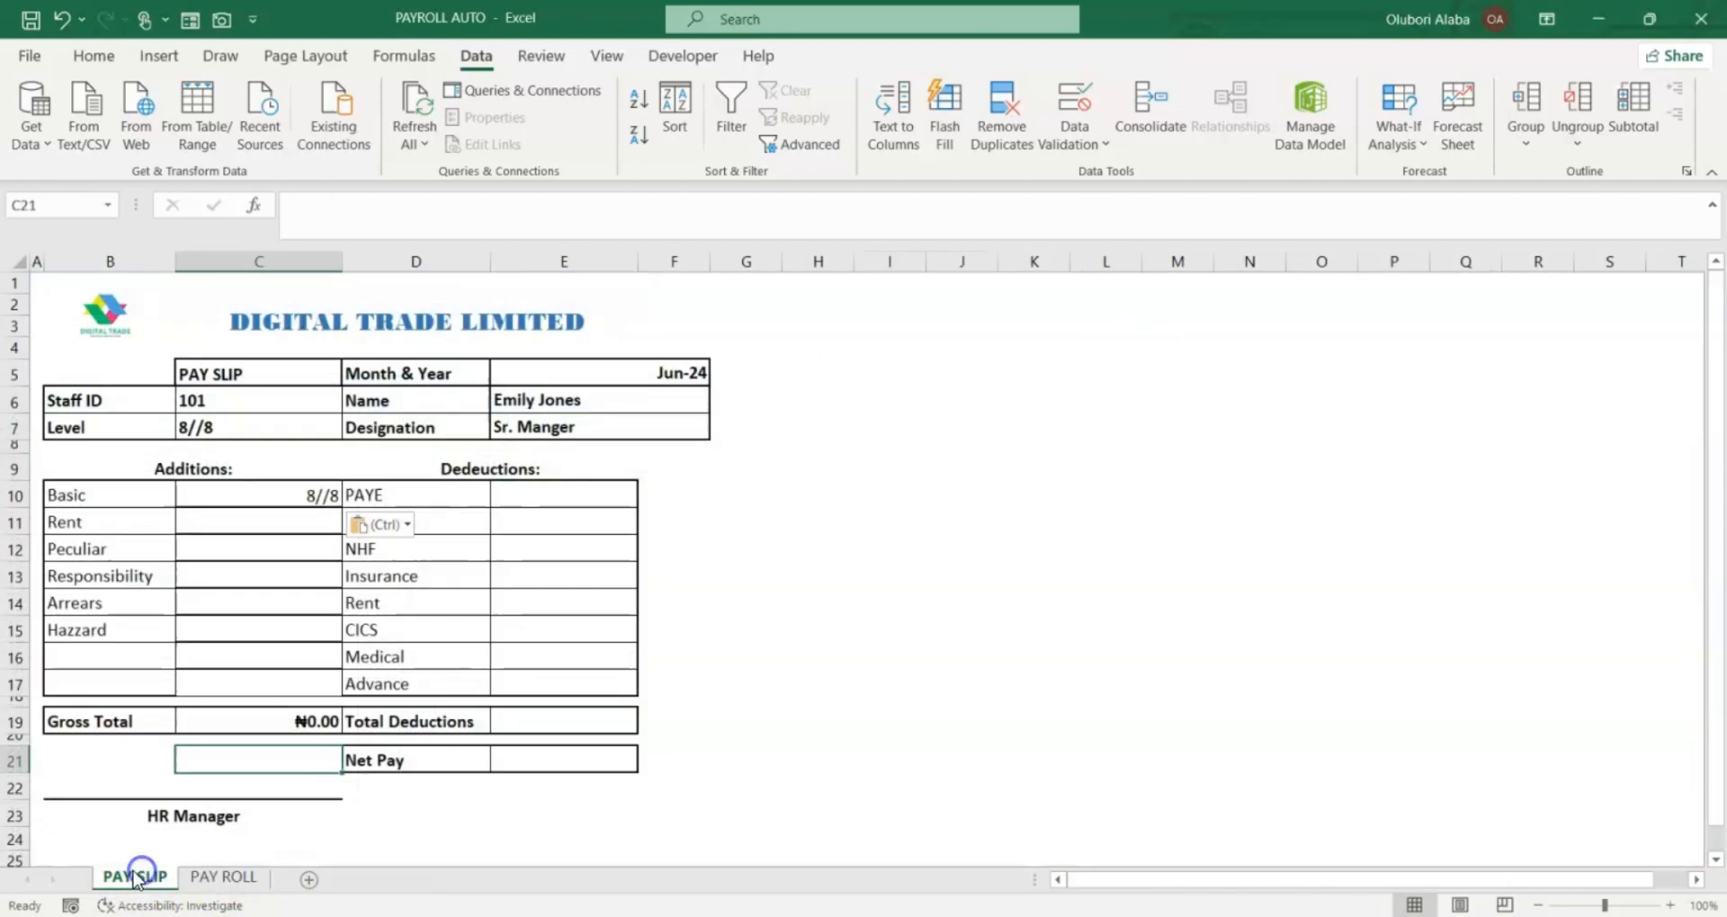
pyautogui.click(283, 495)
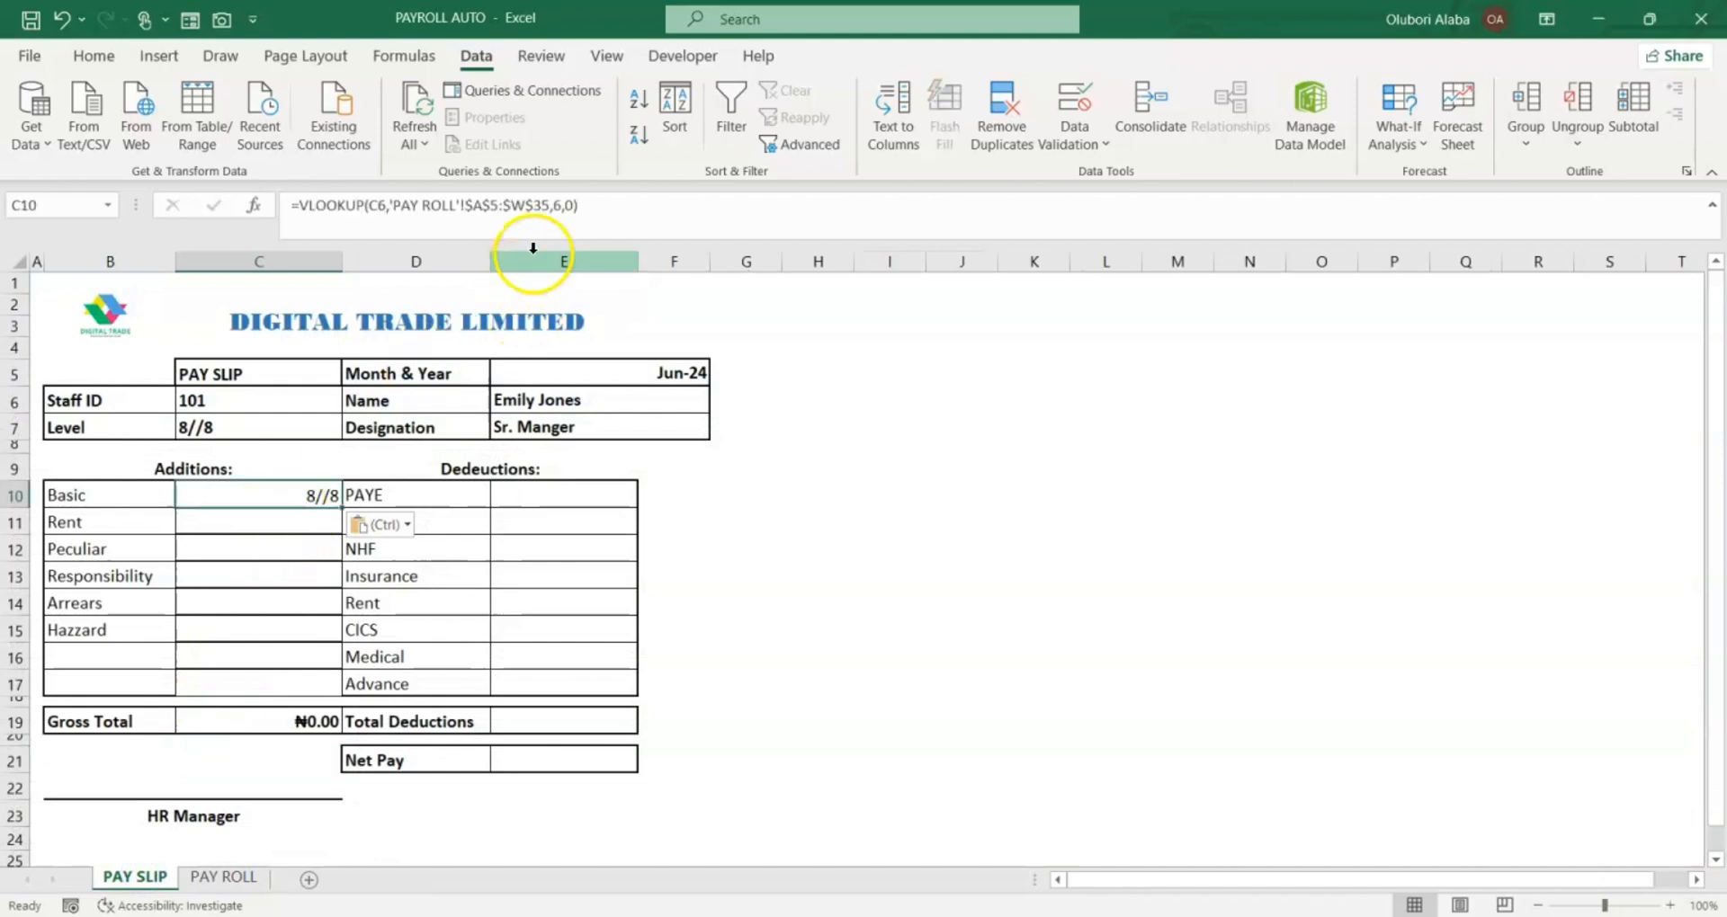
pyautogui.click(562, 203)
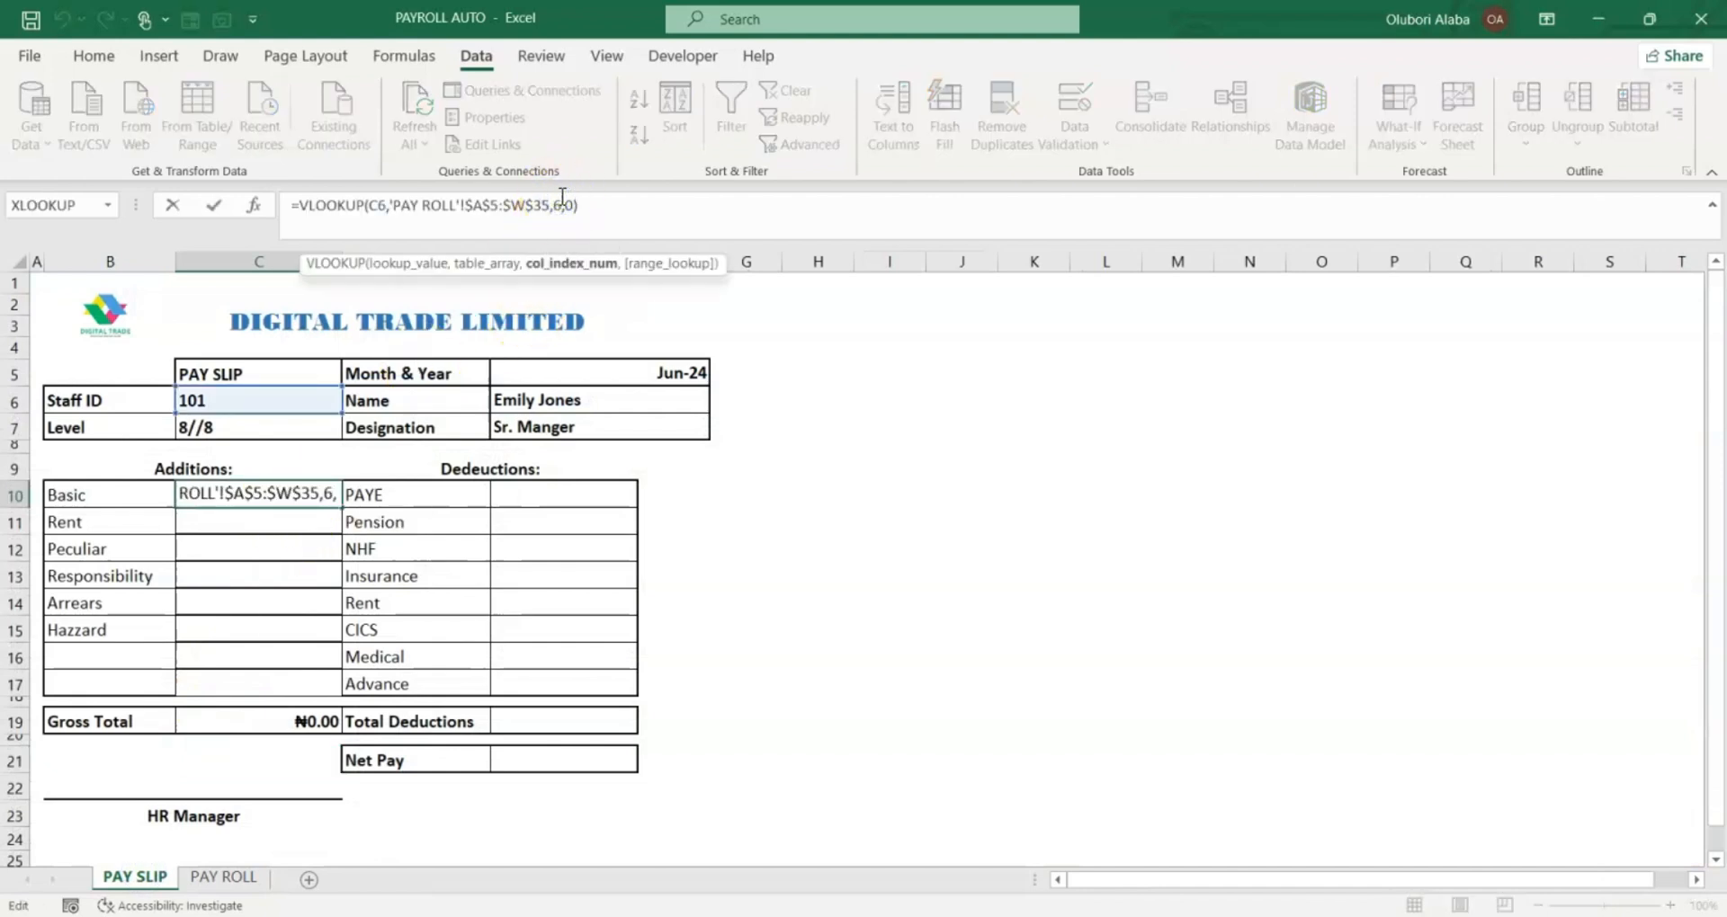
pyautogui.press('Return')
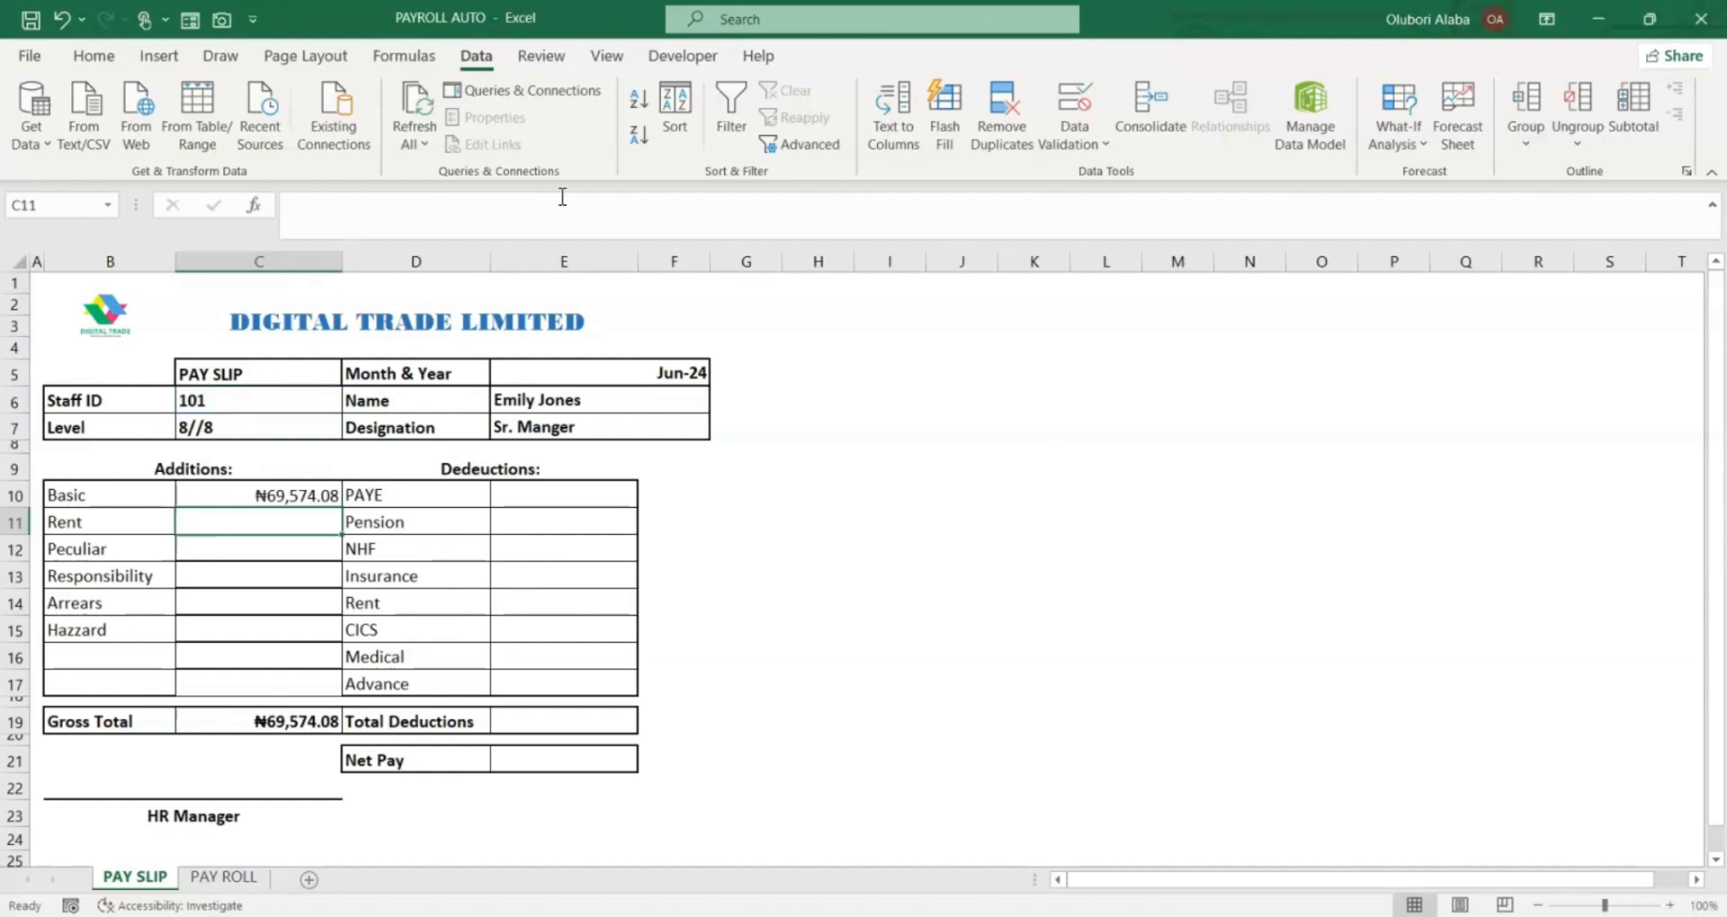
# Paste the copied VLOOKUP formula text into each remaining Additions cell, C11 through C15
pyautogui.hotkey('ctrl', 'v')
pyautogui.click(324, 551)
pyautogui.hotkey('ctrl', 'v')
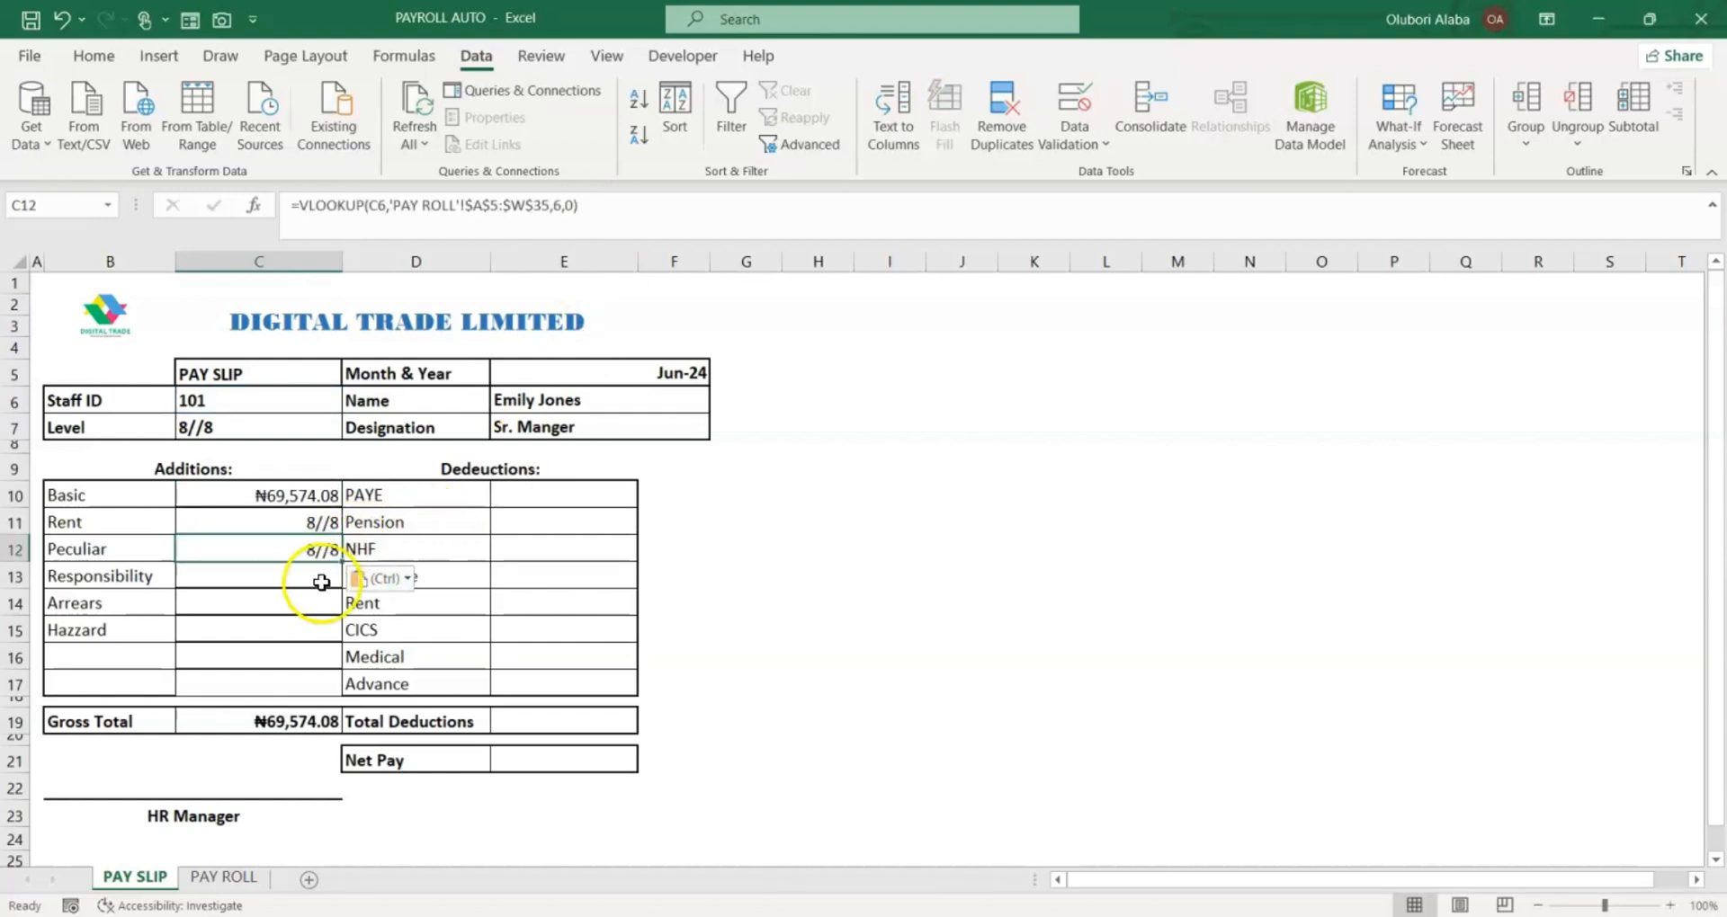
pyautogui.click(322, 581)
pyautogui.hotkey('ctrl', 'v')
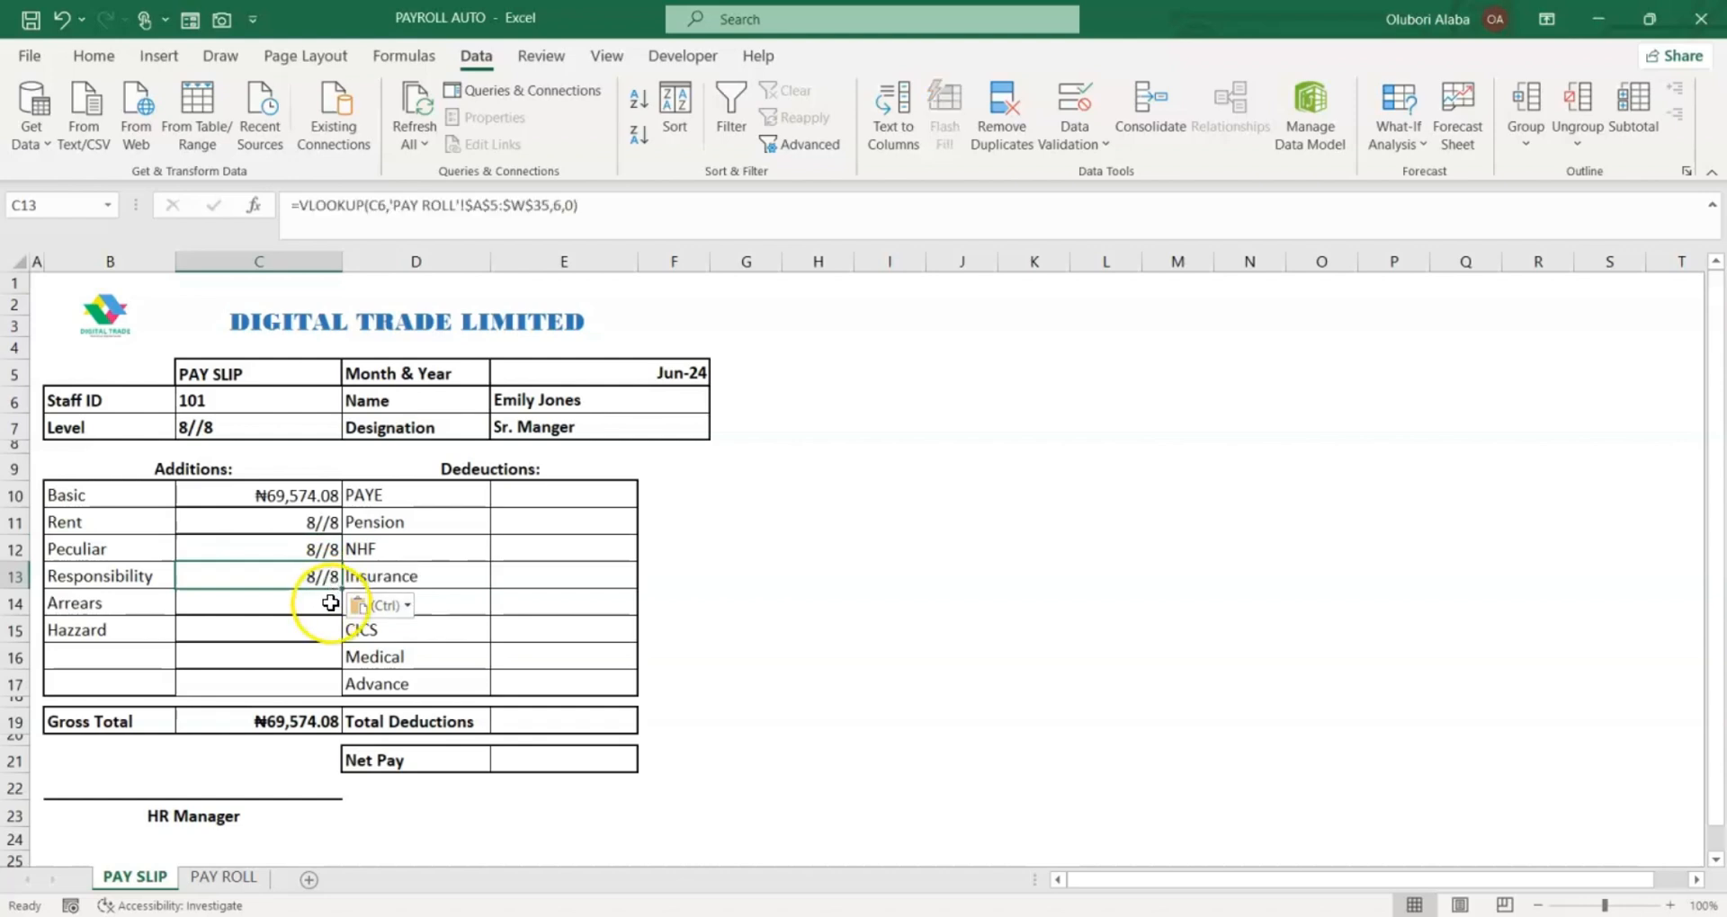
pyautogui.click(330, 603)
pyautogui.hotkey('ctrl', 'v')
pyautogui.click(322, 620)
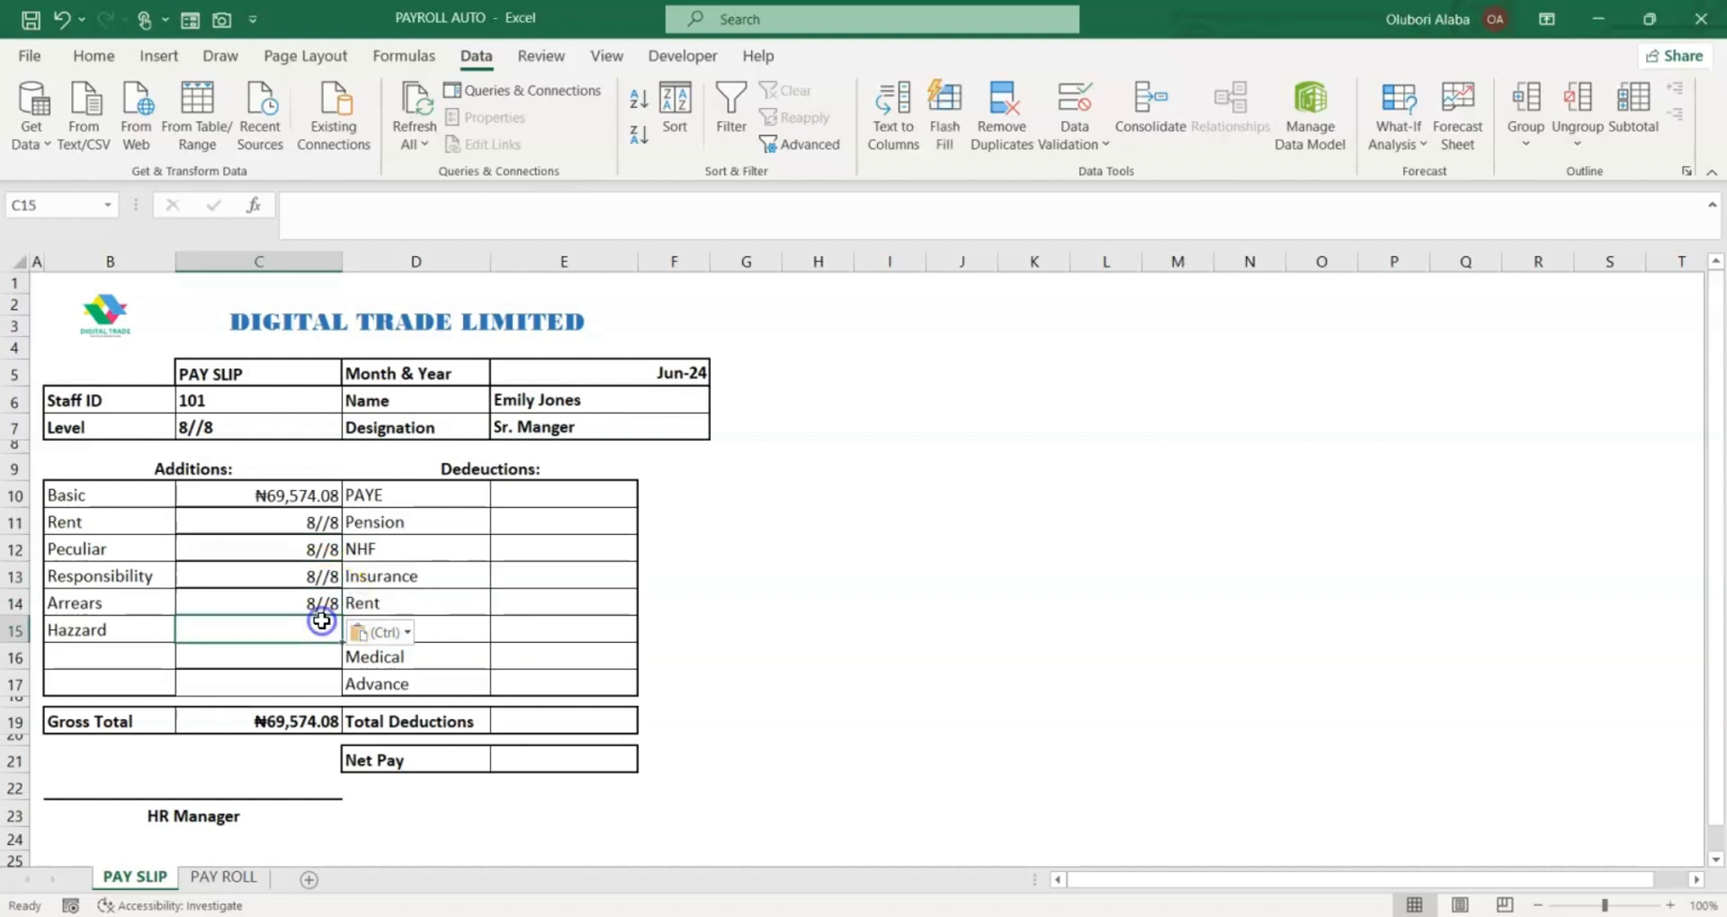
pyautogui.hotkey('ctrl', 'v')
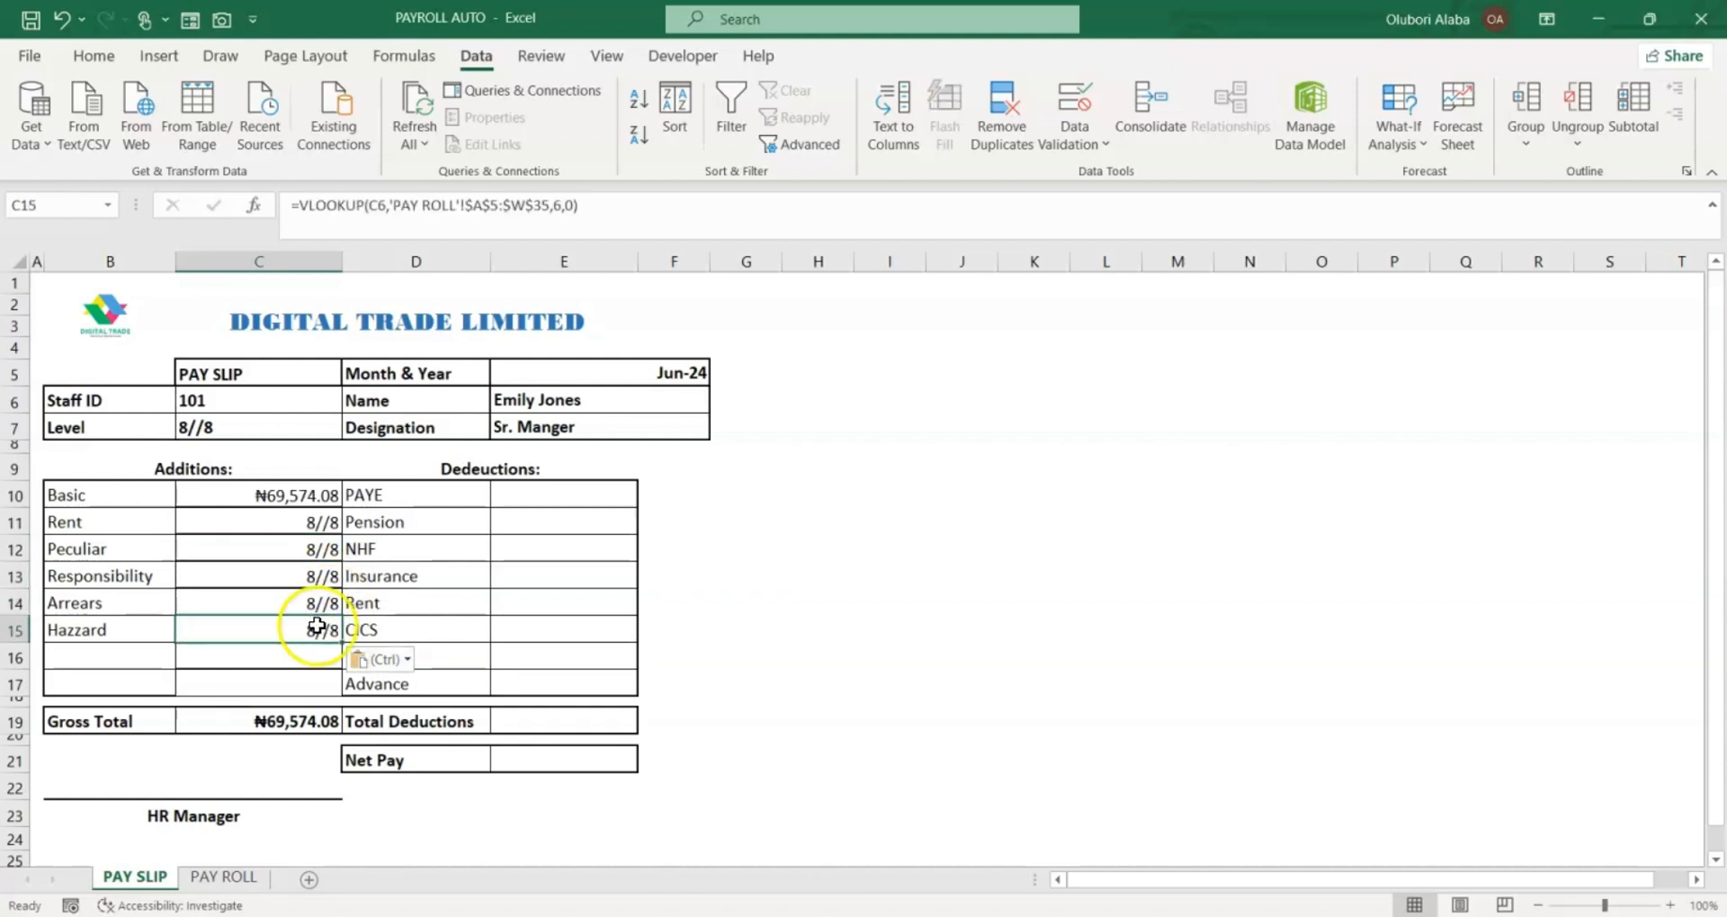
# Set the column index of the Rent VLOOKUP in C11 to 8
pyautogui.click(267, 528)
pyautogui.click(285, 492)
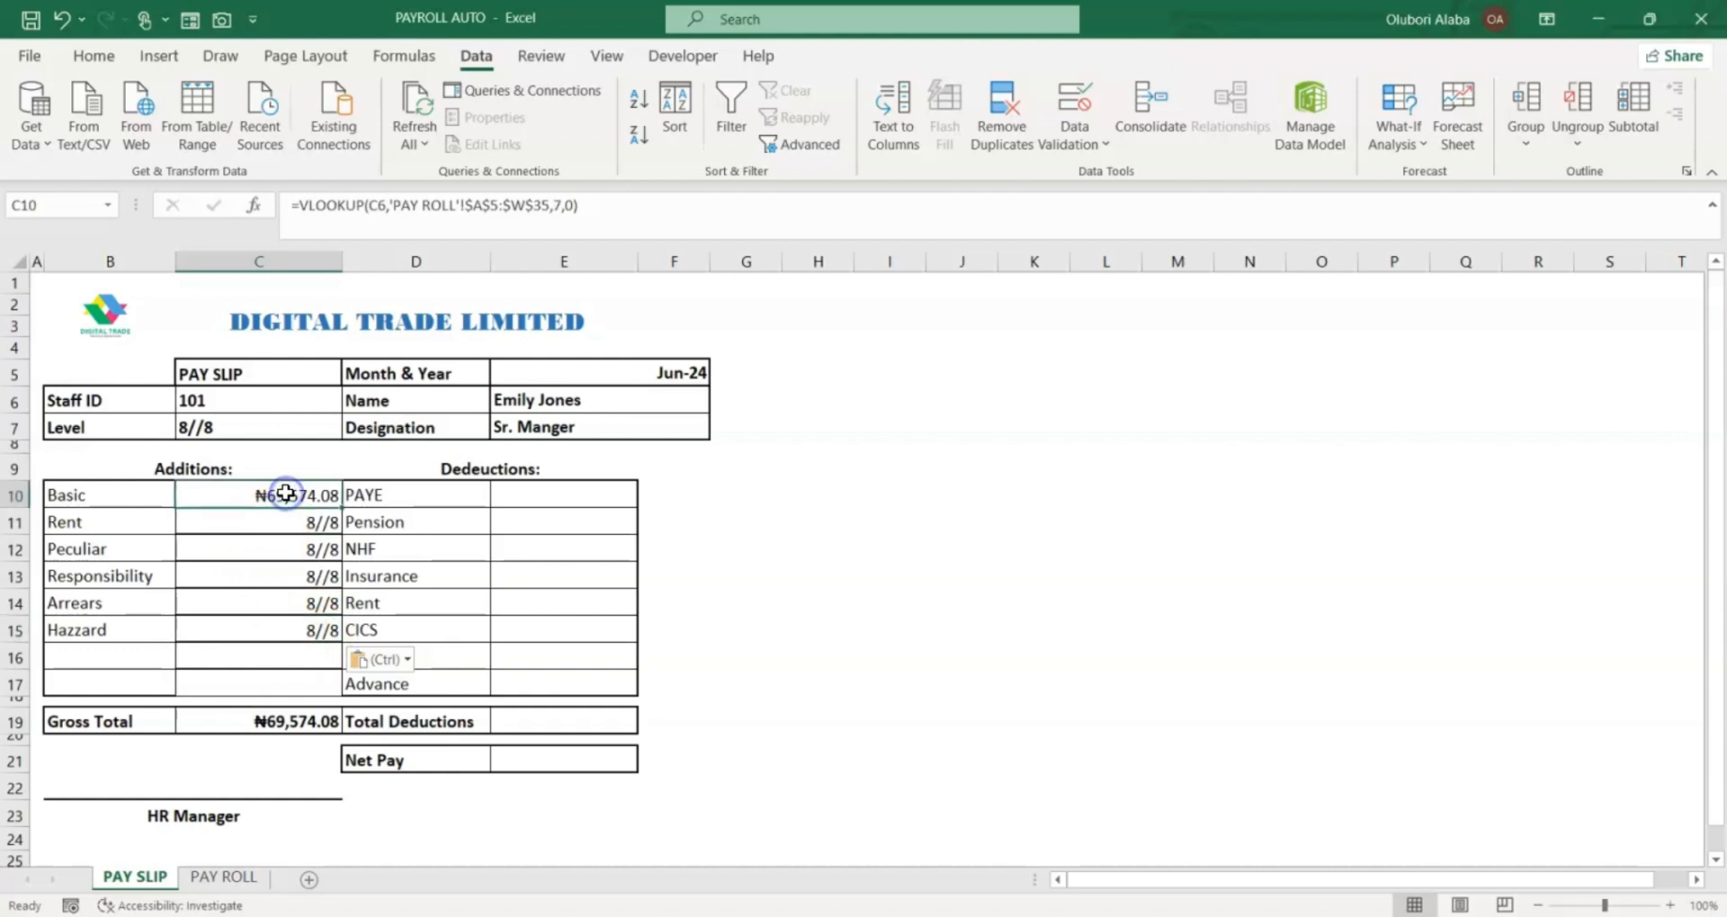
pyautogui.click(280, 521)
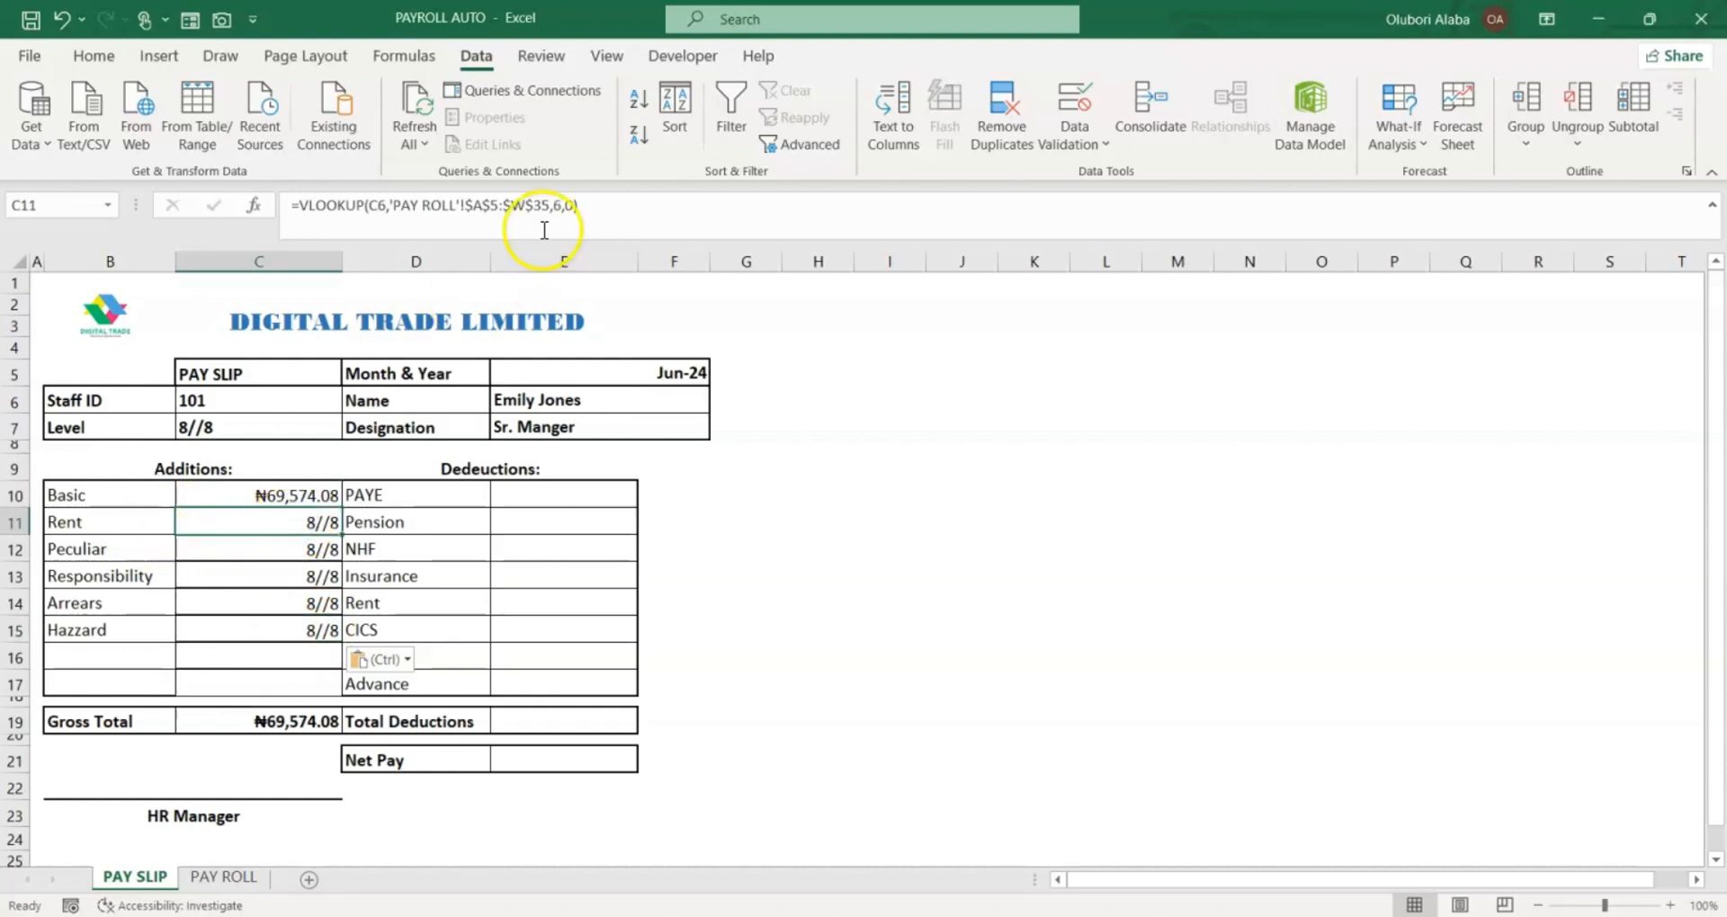
pyautogui.click(563, 205)
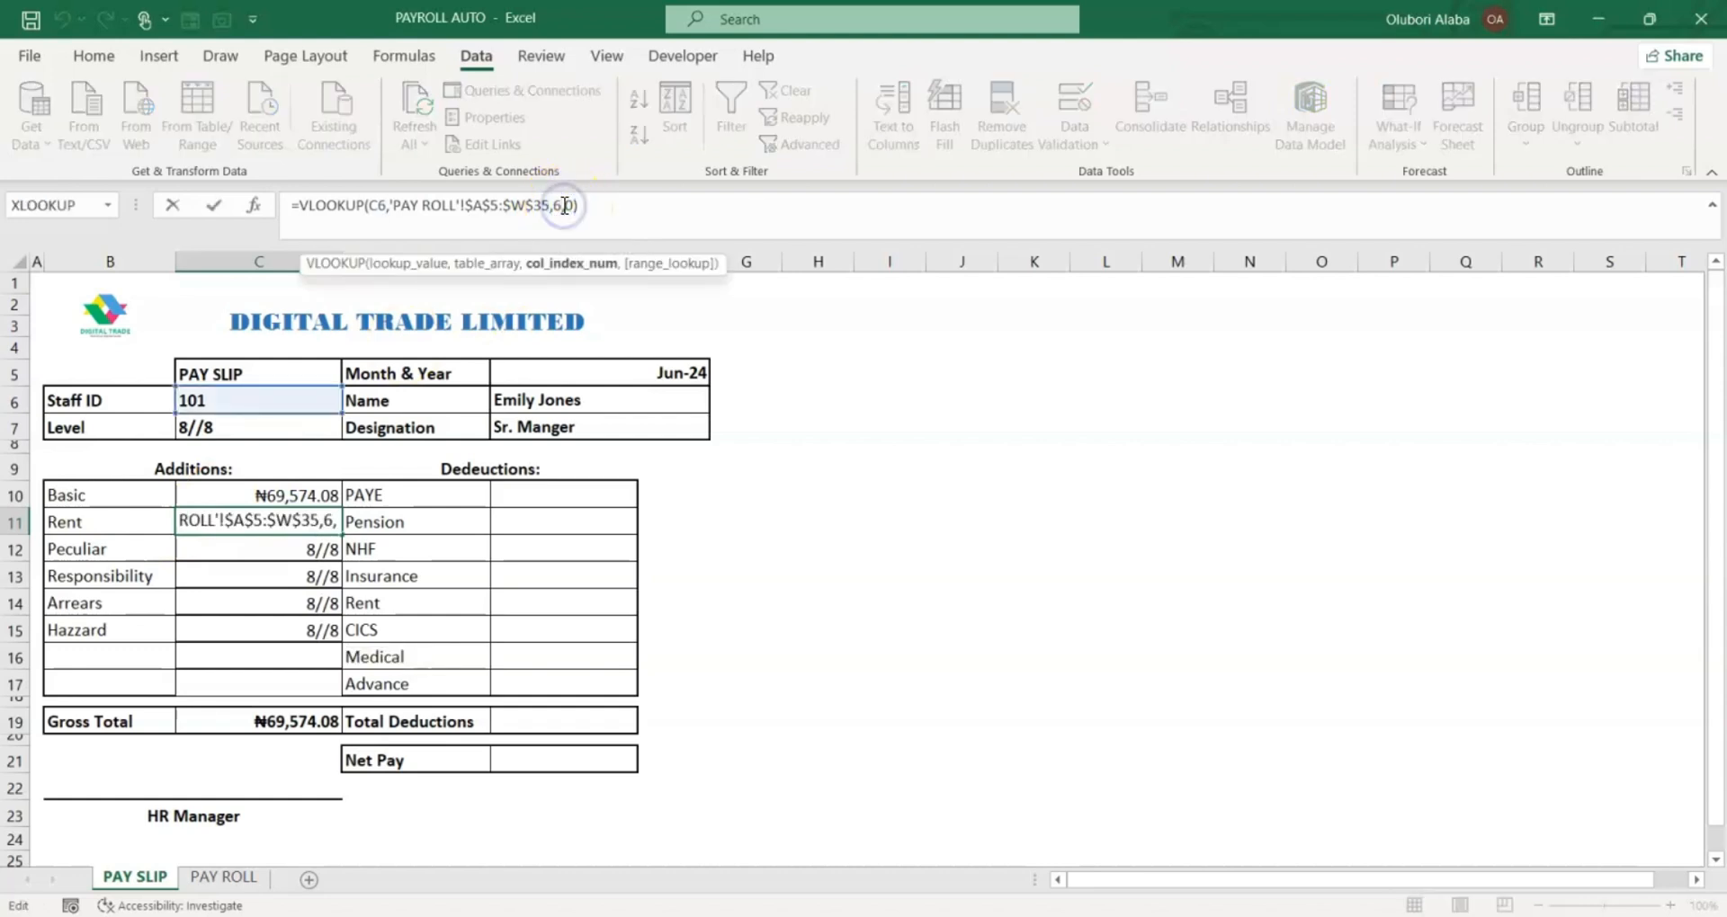
pyautogui.write('6')
pyautogui.press('Return')
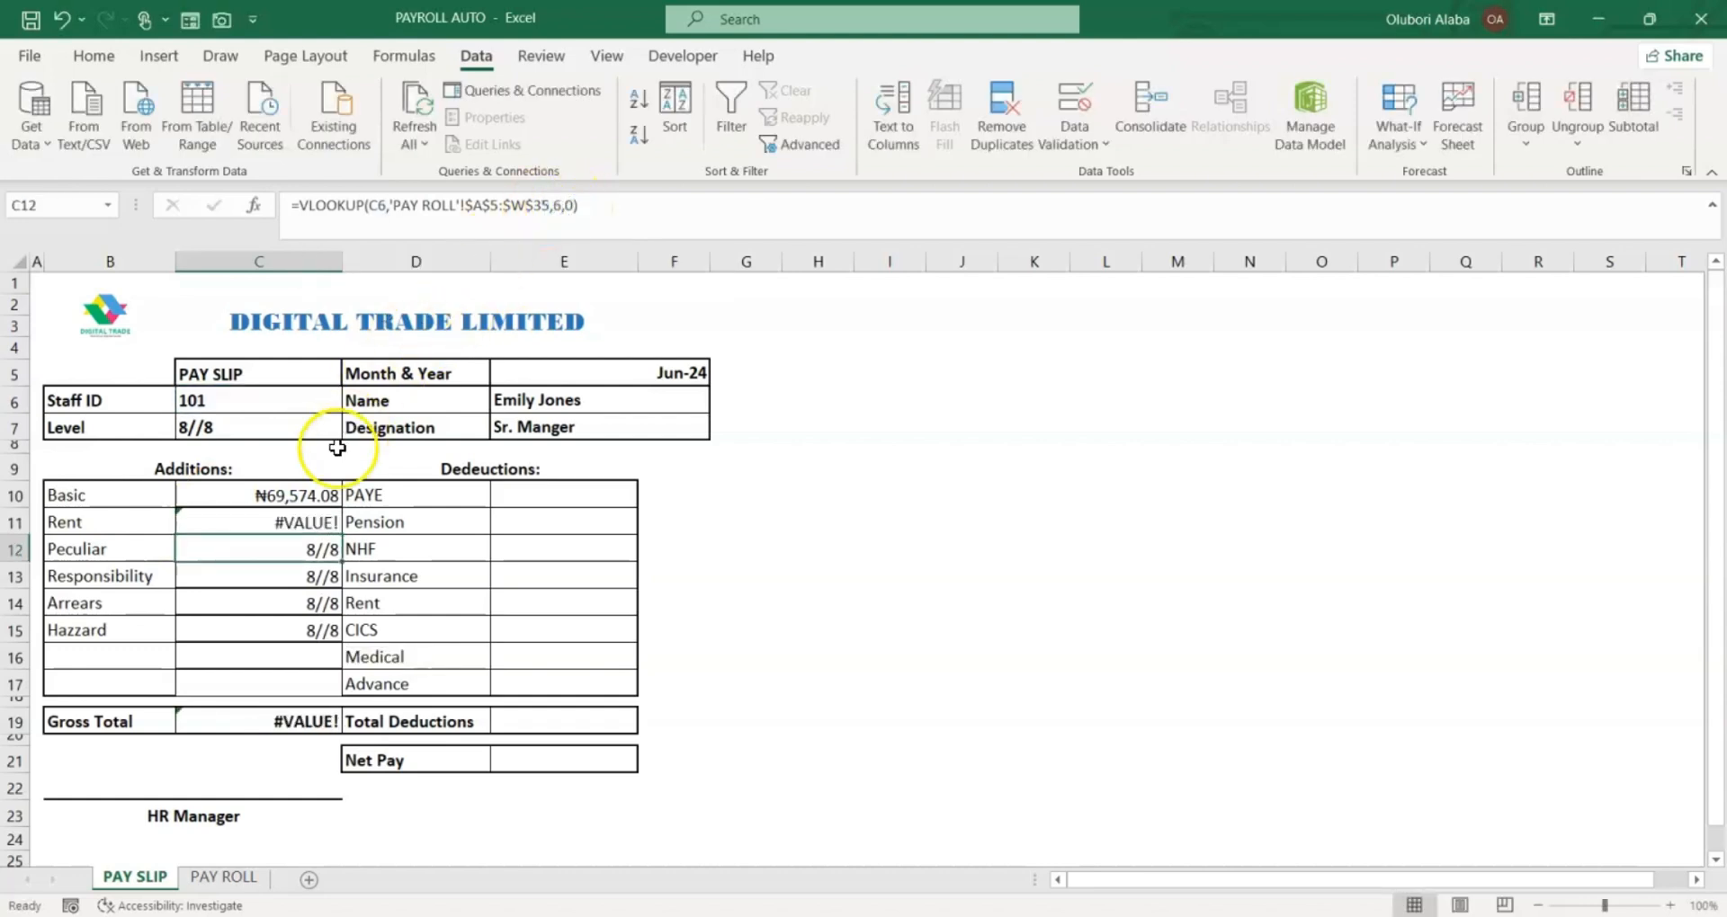
pyautogui.click(239, 522)
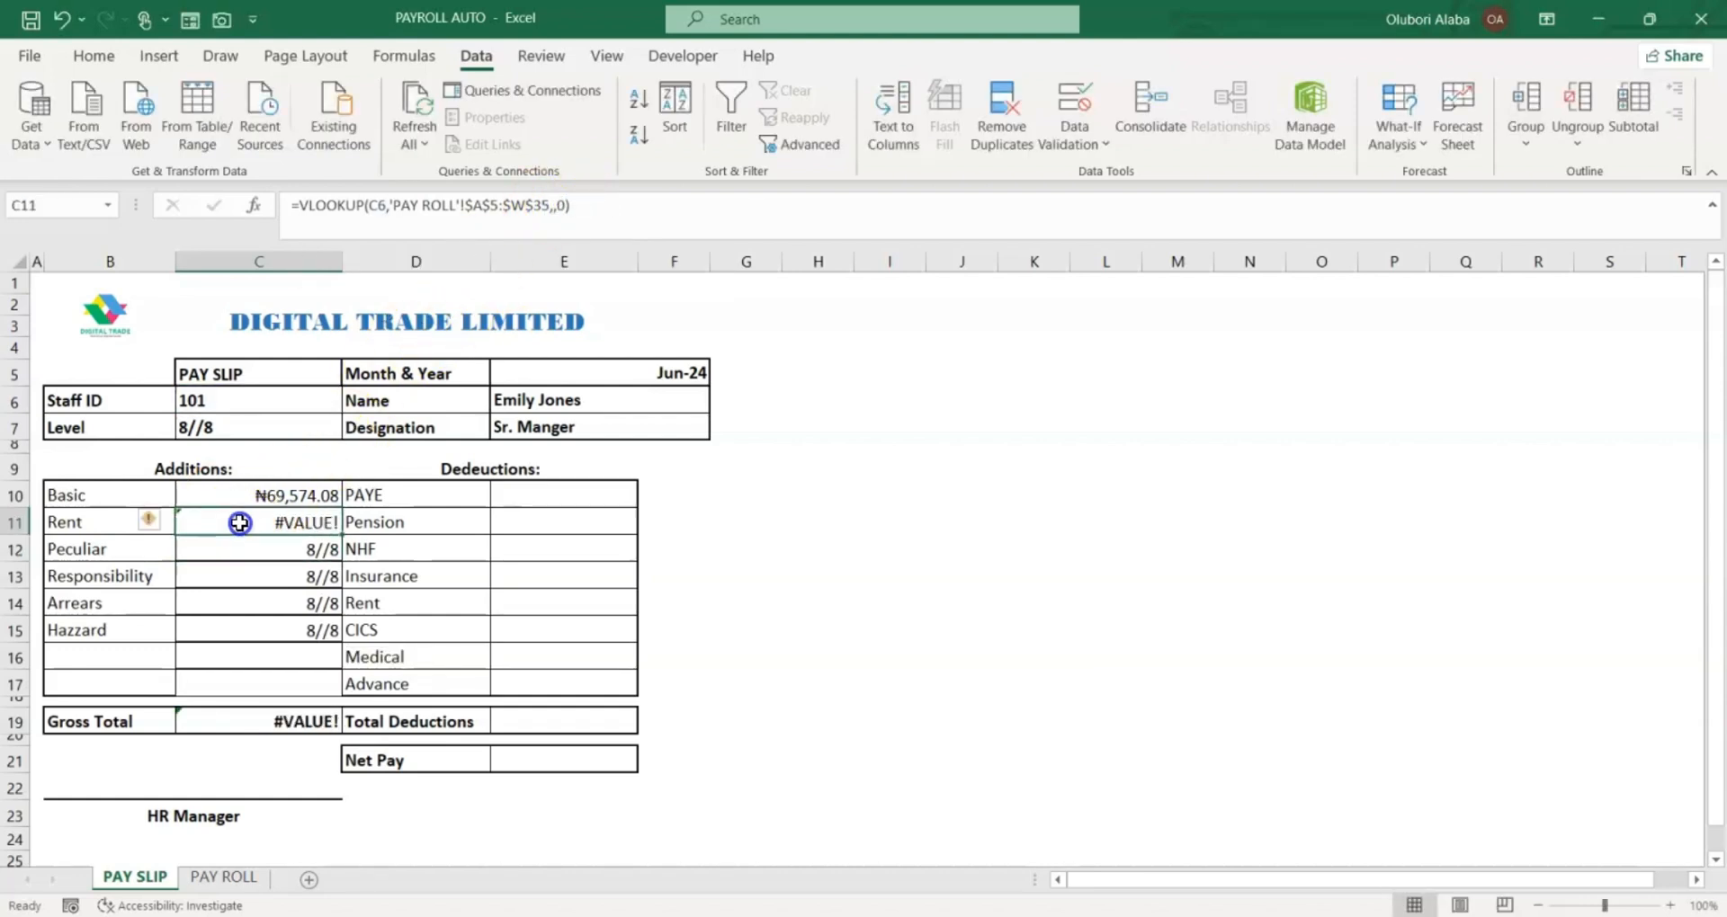
pyautogui.click(555, 205)
pyautogui.press('BackSpace')
pyautogui.write('6')
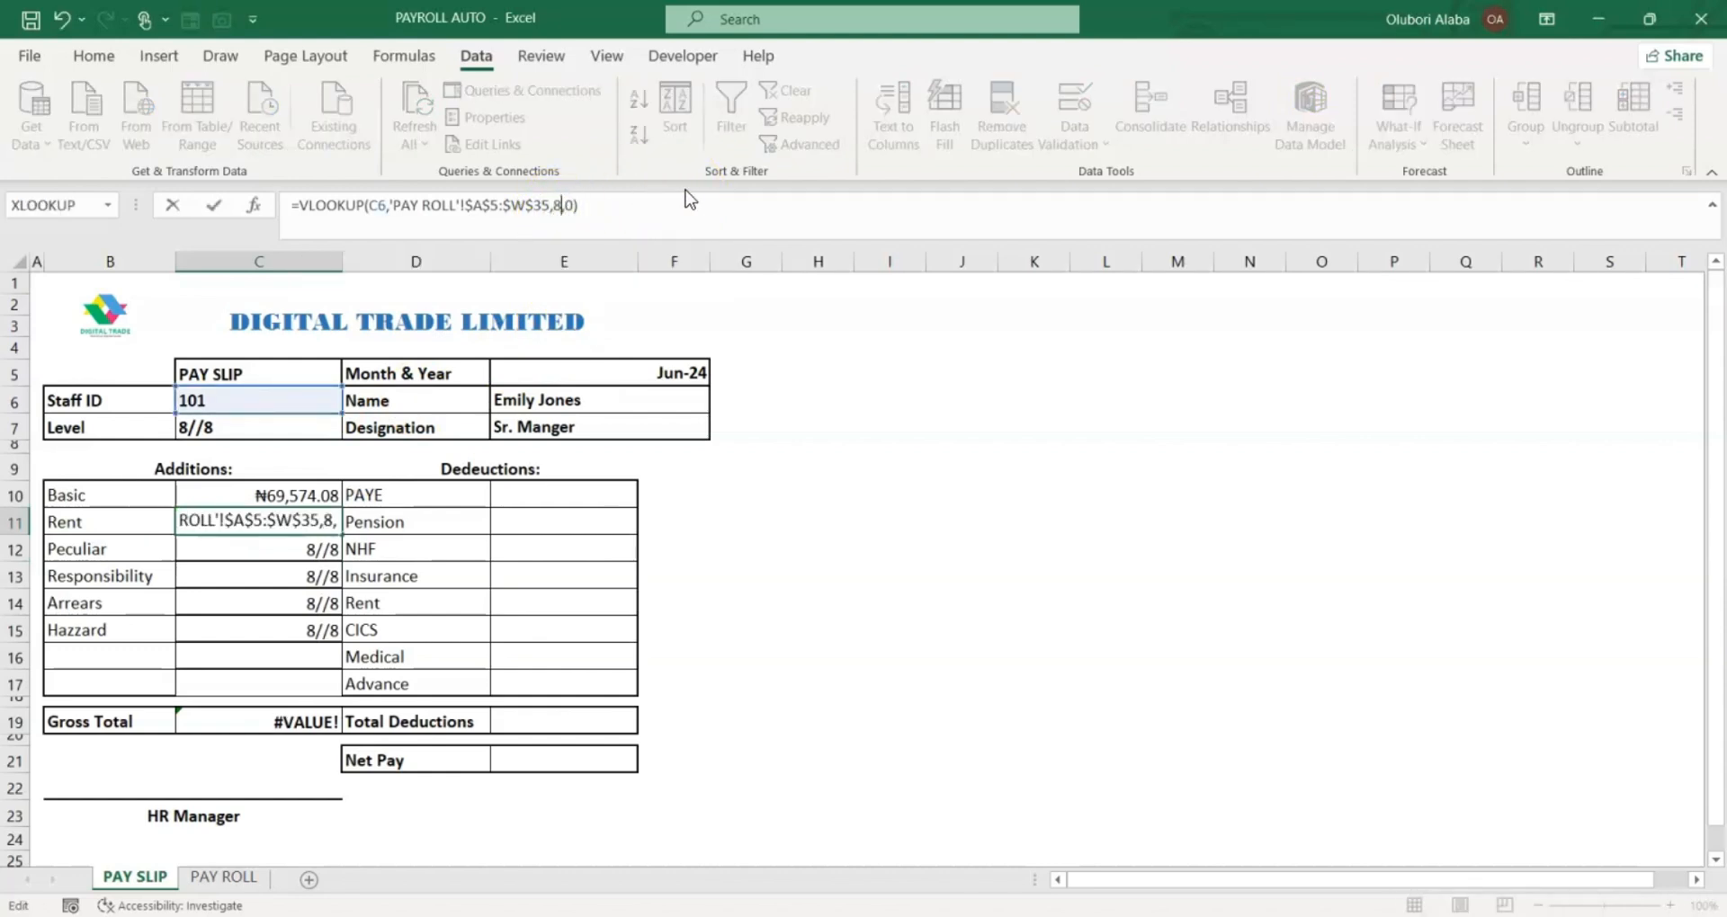
pyautogui.press('Return')
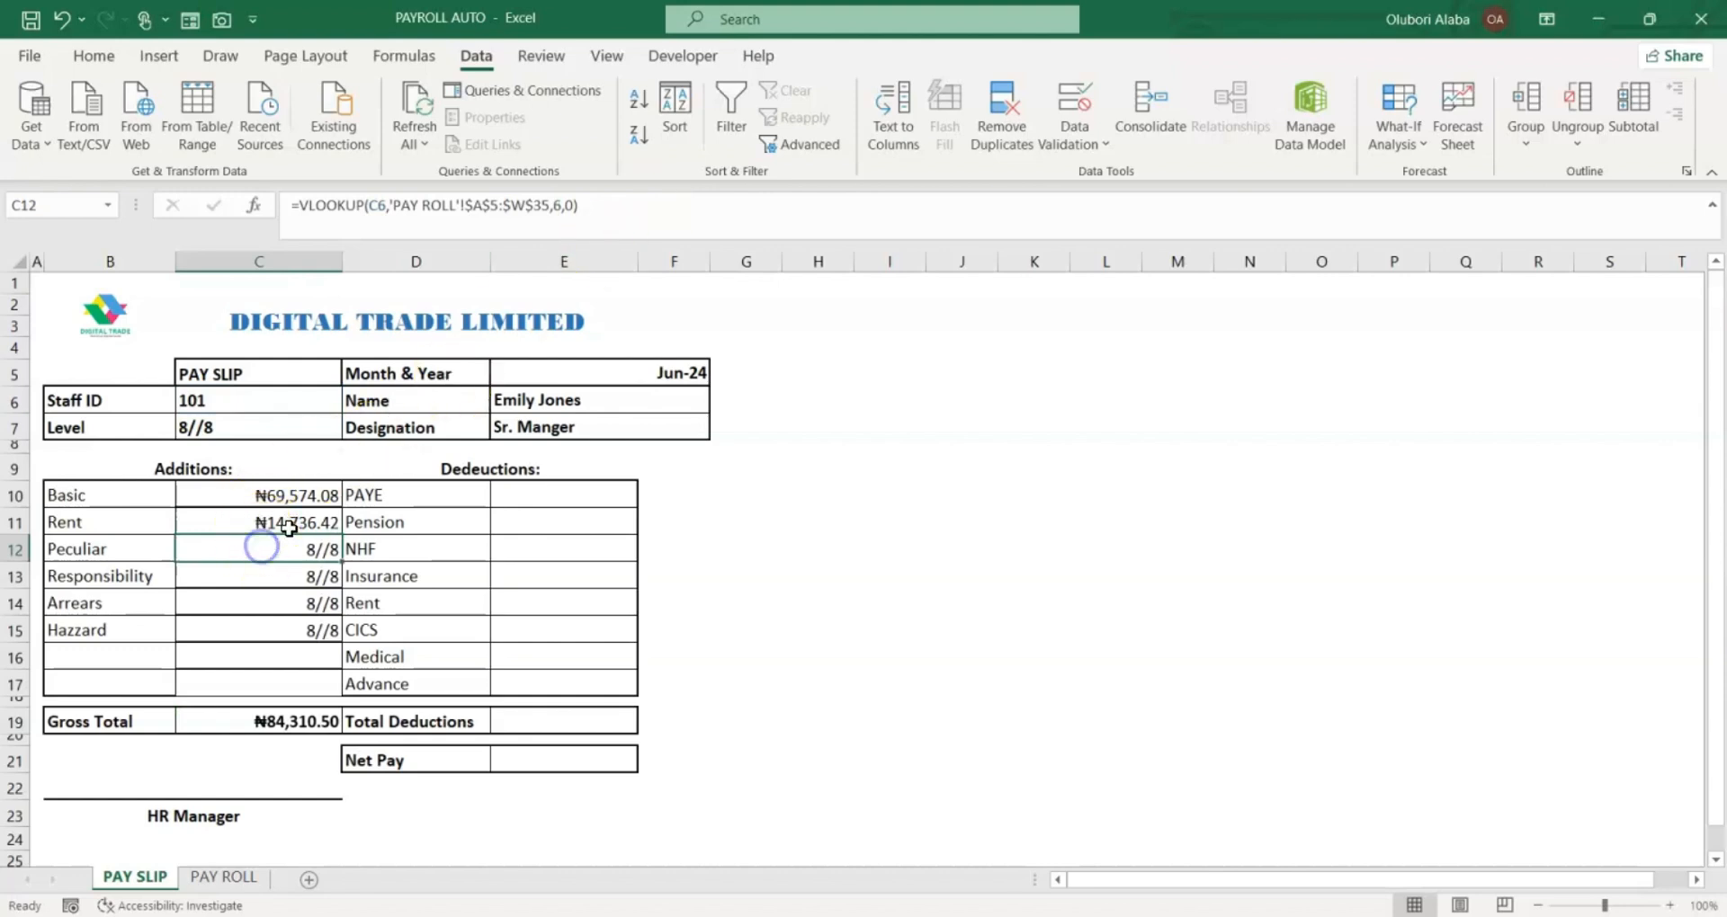
# Set the VLOOKUP column index to 9 for Peculiar in C12 and to 10 for Responsibility in C13
pyautogui.click(563, 207)
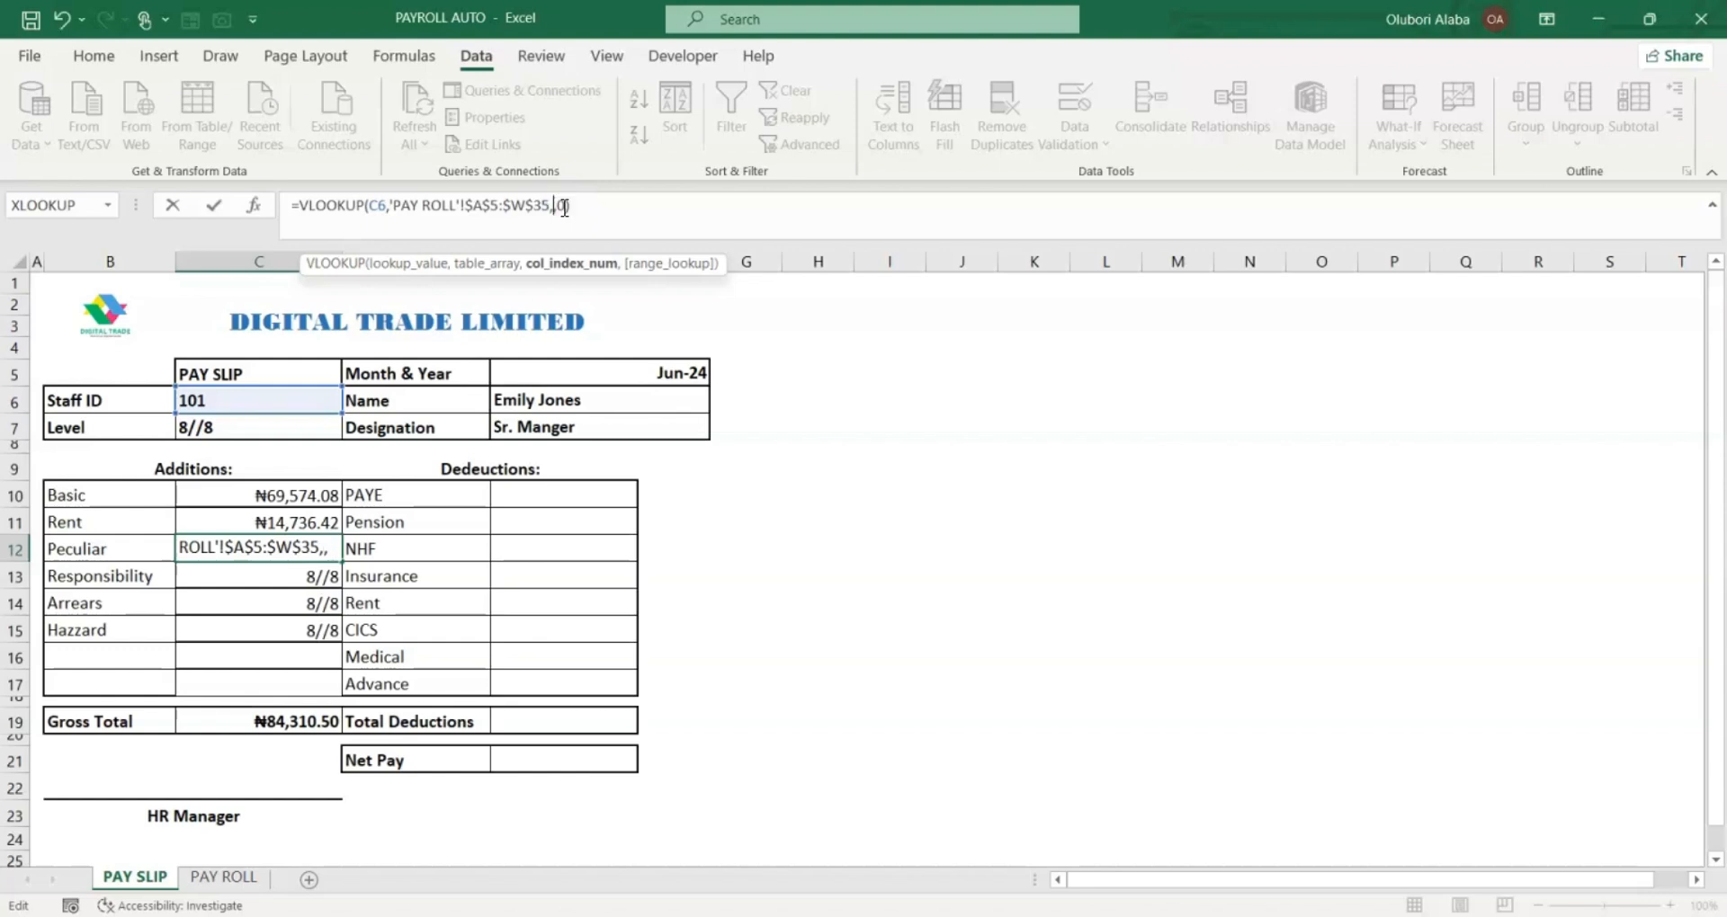
pyautogui.write('9')
pyautogui.press('Return')
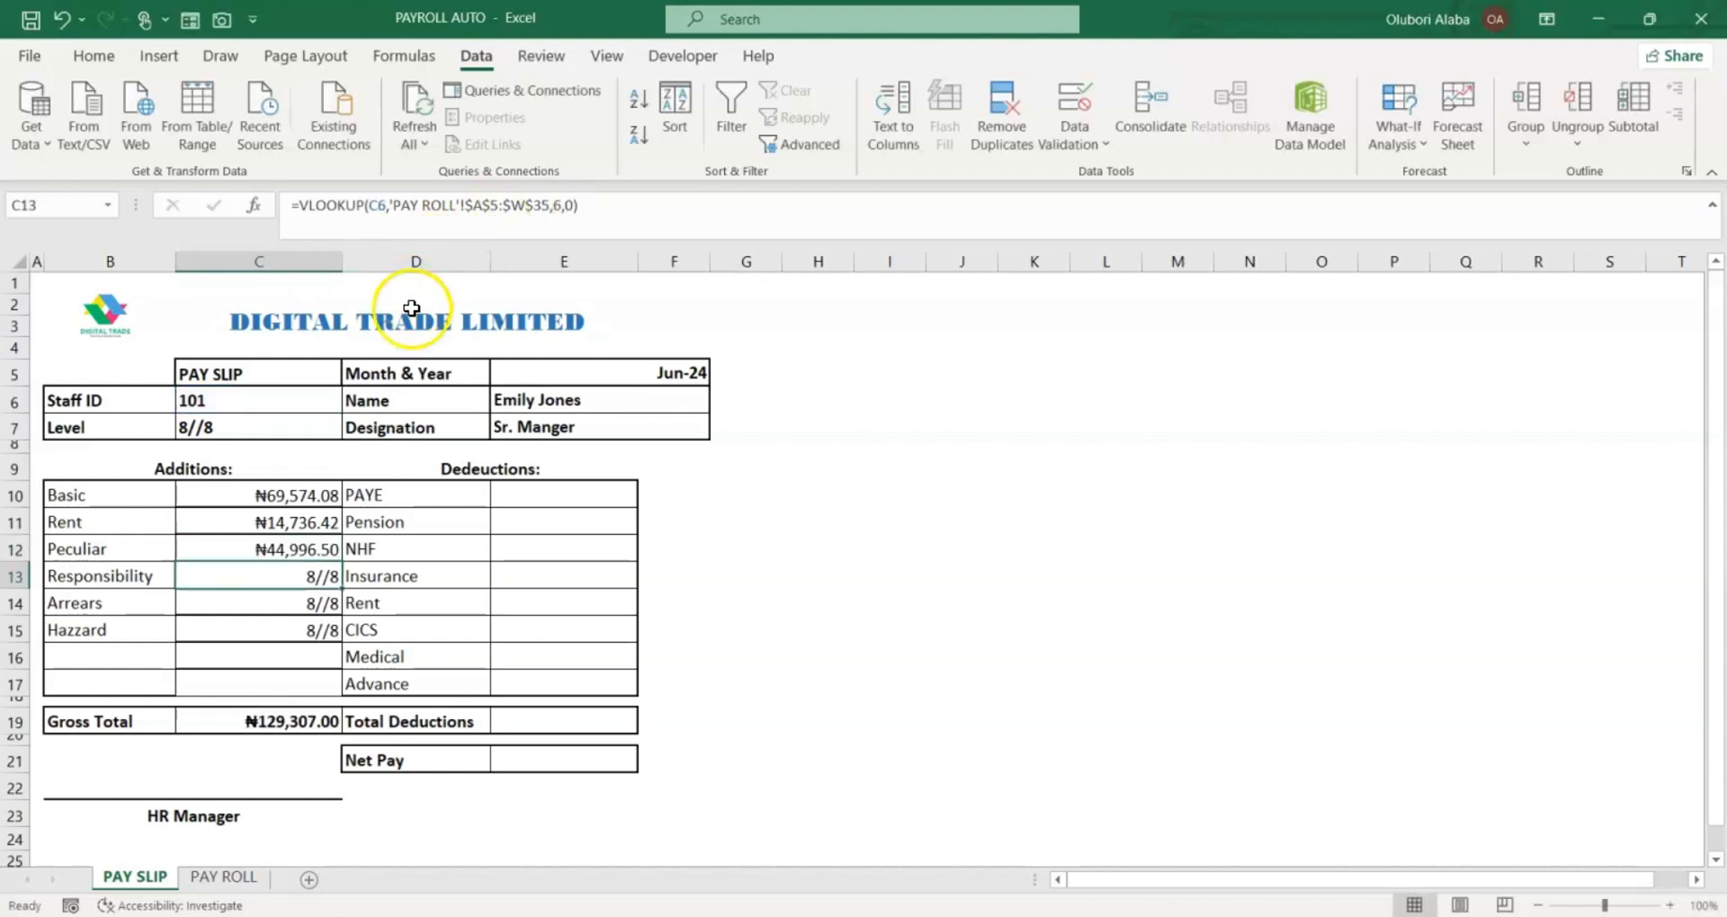
pyautogui.click(560, 207)
pyautogui.click(560, 207)
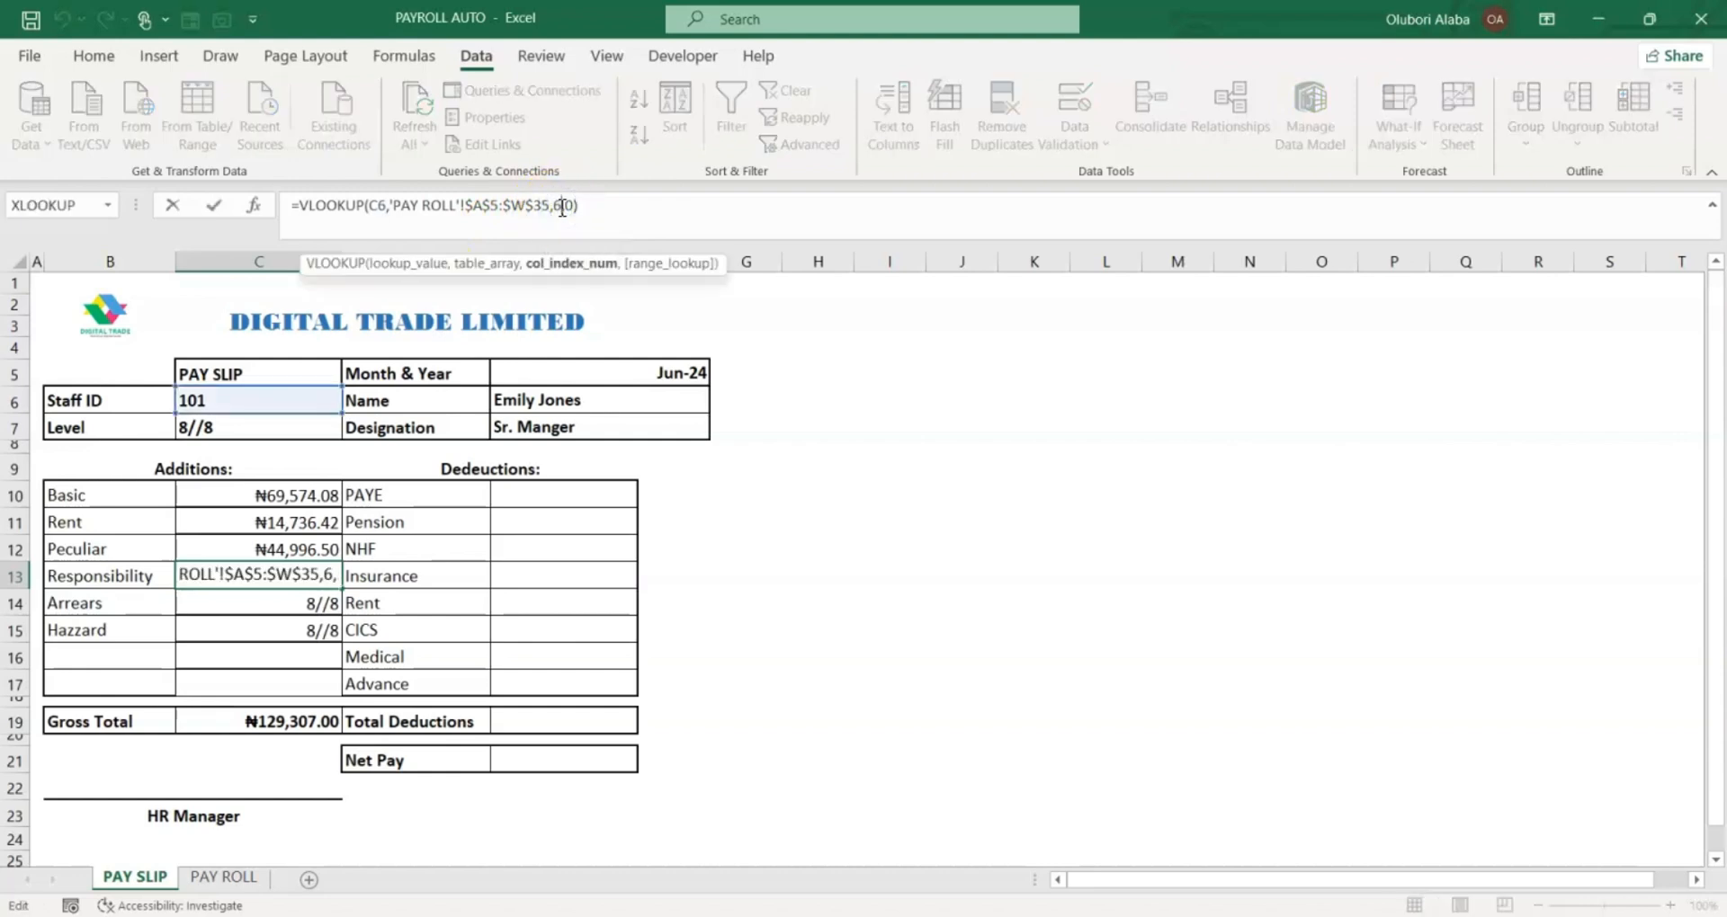
pyautogui.doubleClick(562, 207)
pyautogui.write('6')
pyautogui.press('Return')
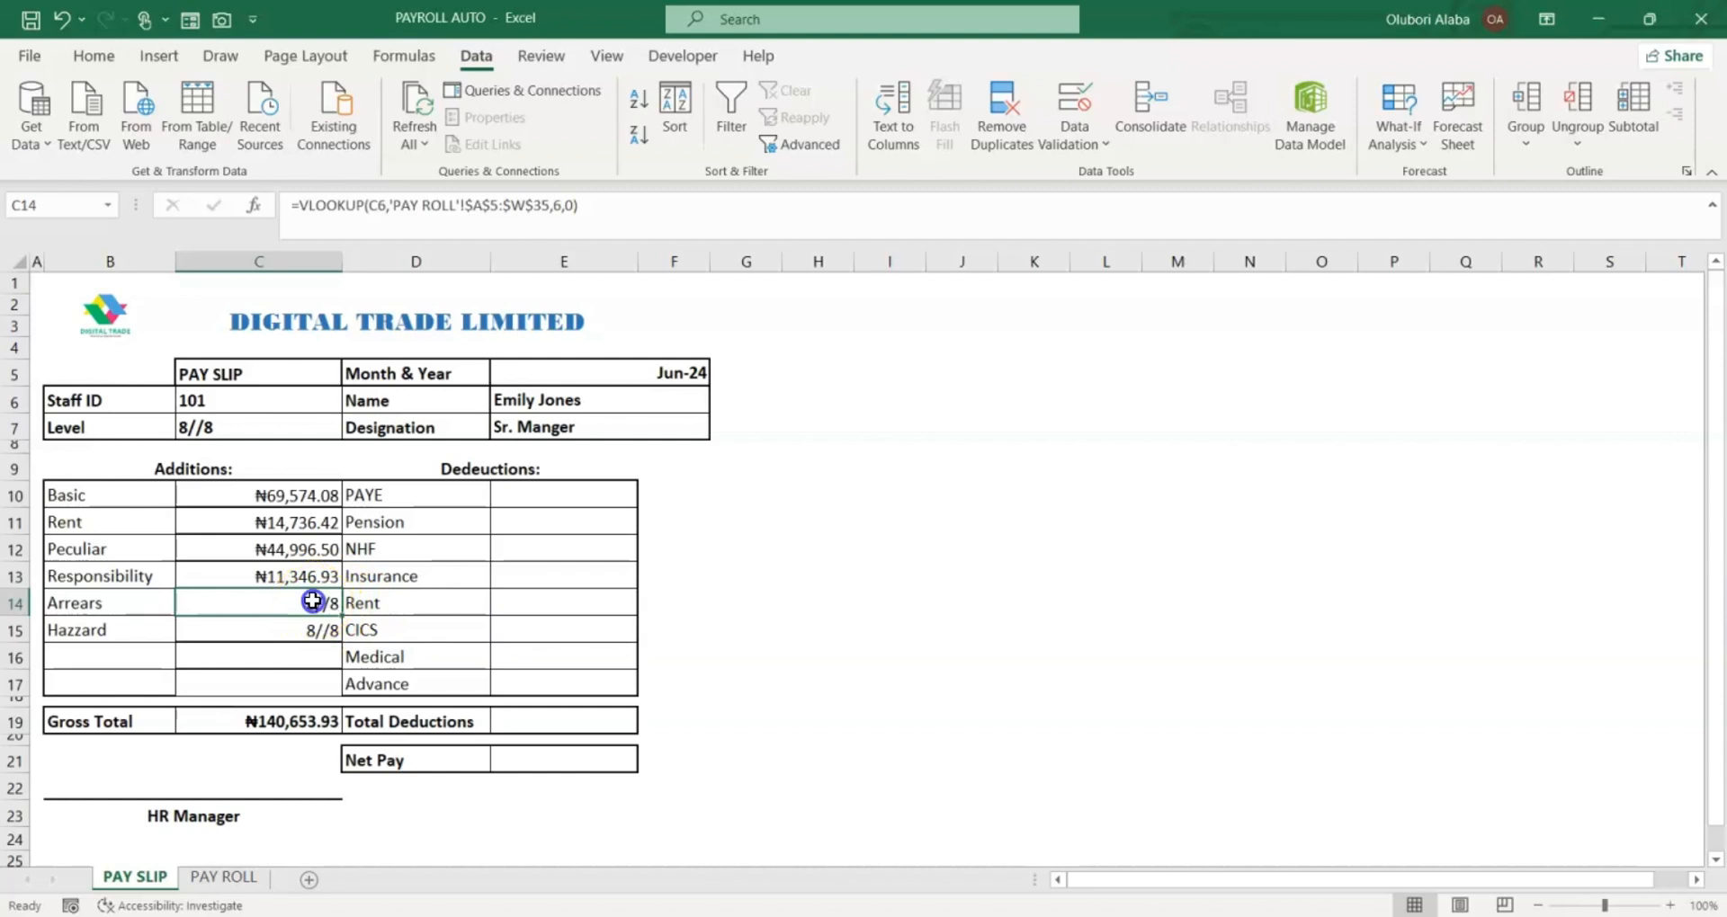
# Set the VLOOKUP column index to 11 for Arrears in C14 and to 12 for Hazzard in C15
pyautogui.click(562, 205)
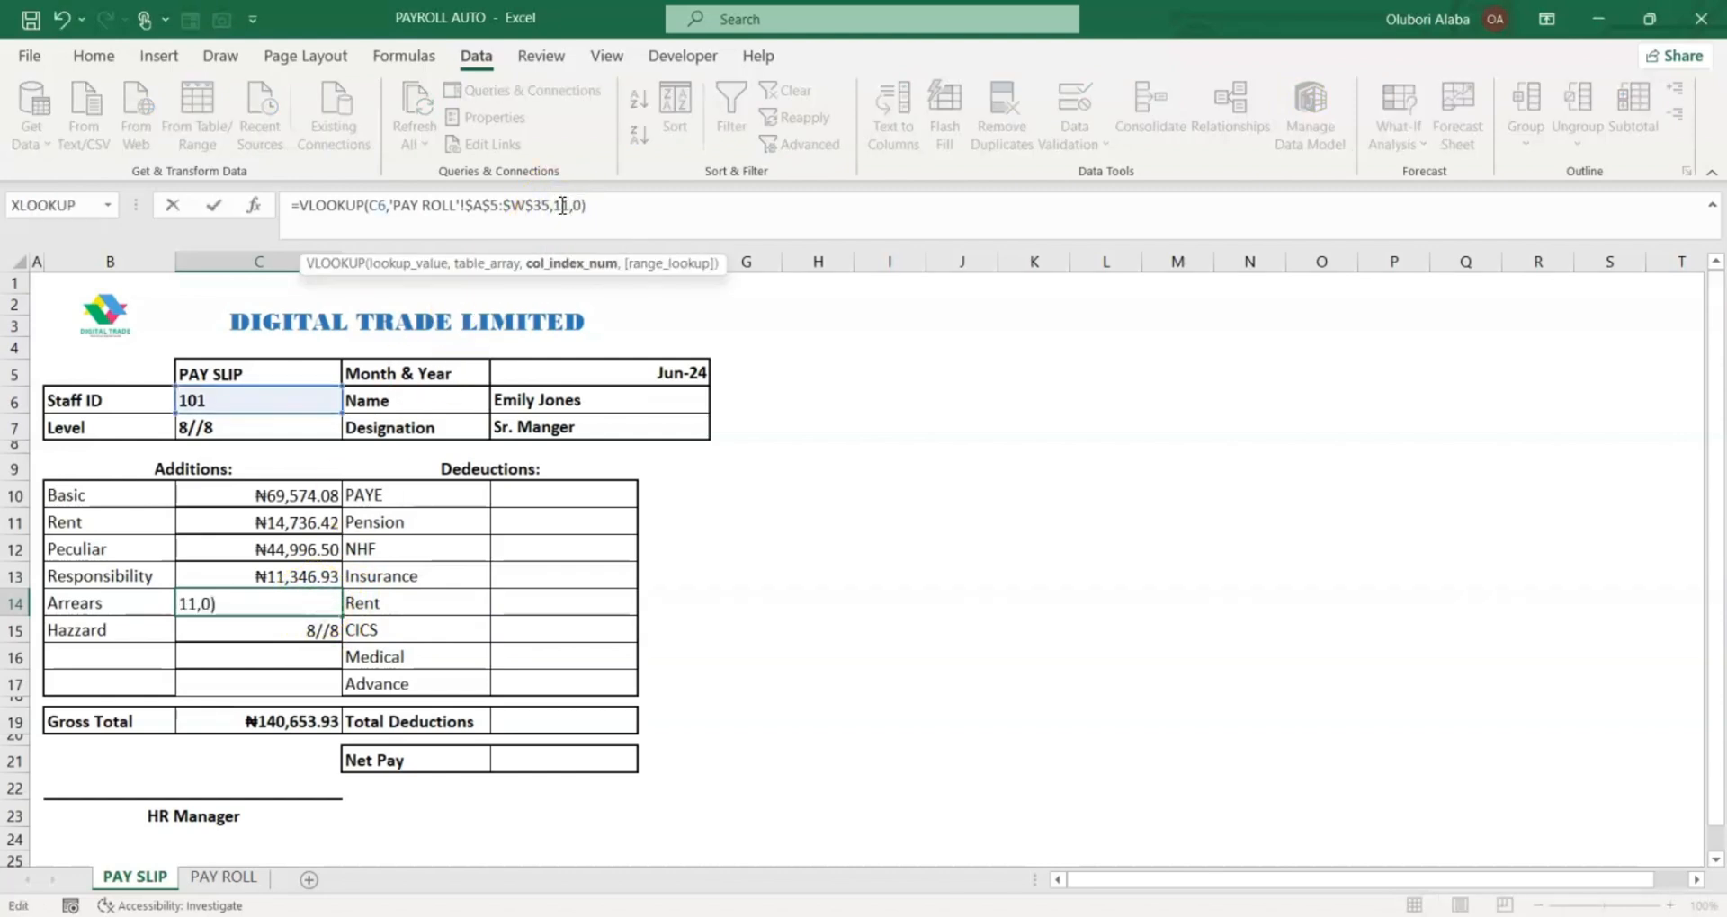
pyautogui.press('Return')
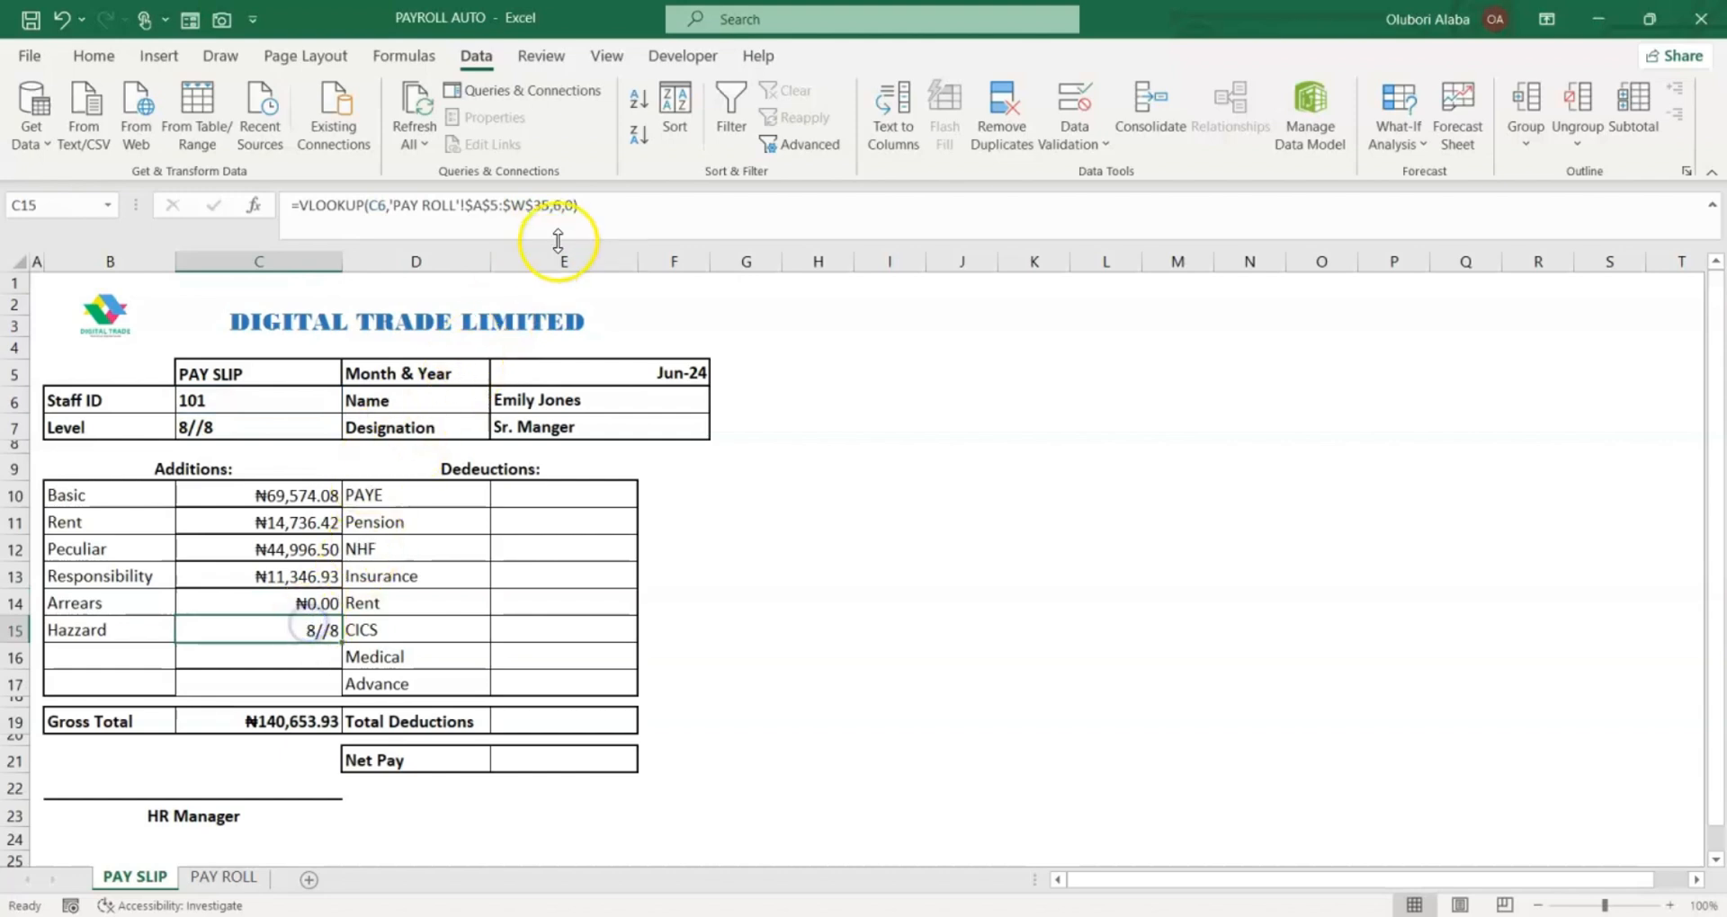
pyautogui.click(560, 205)
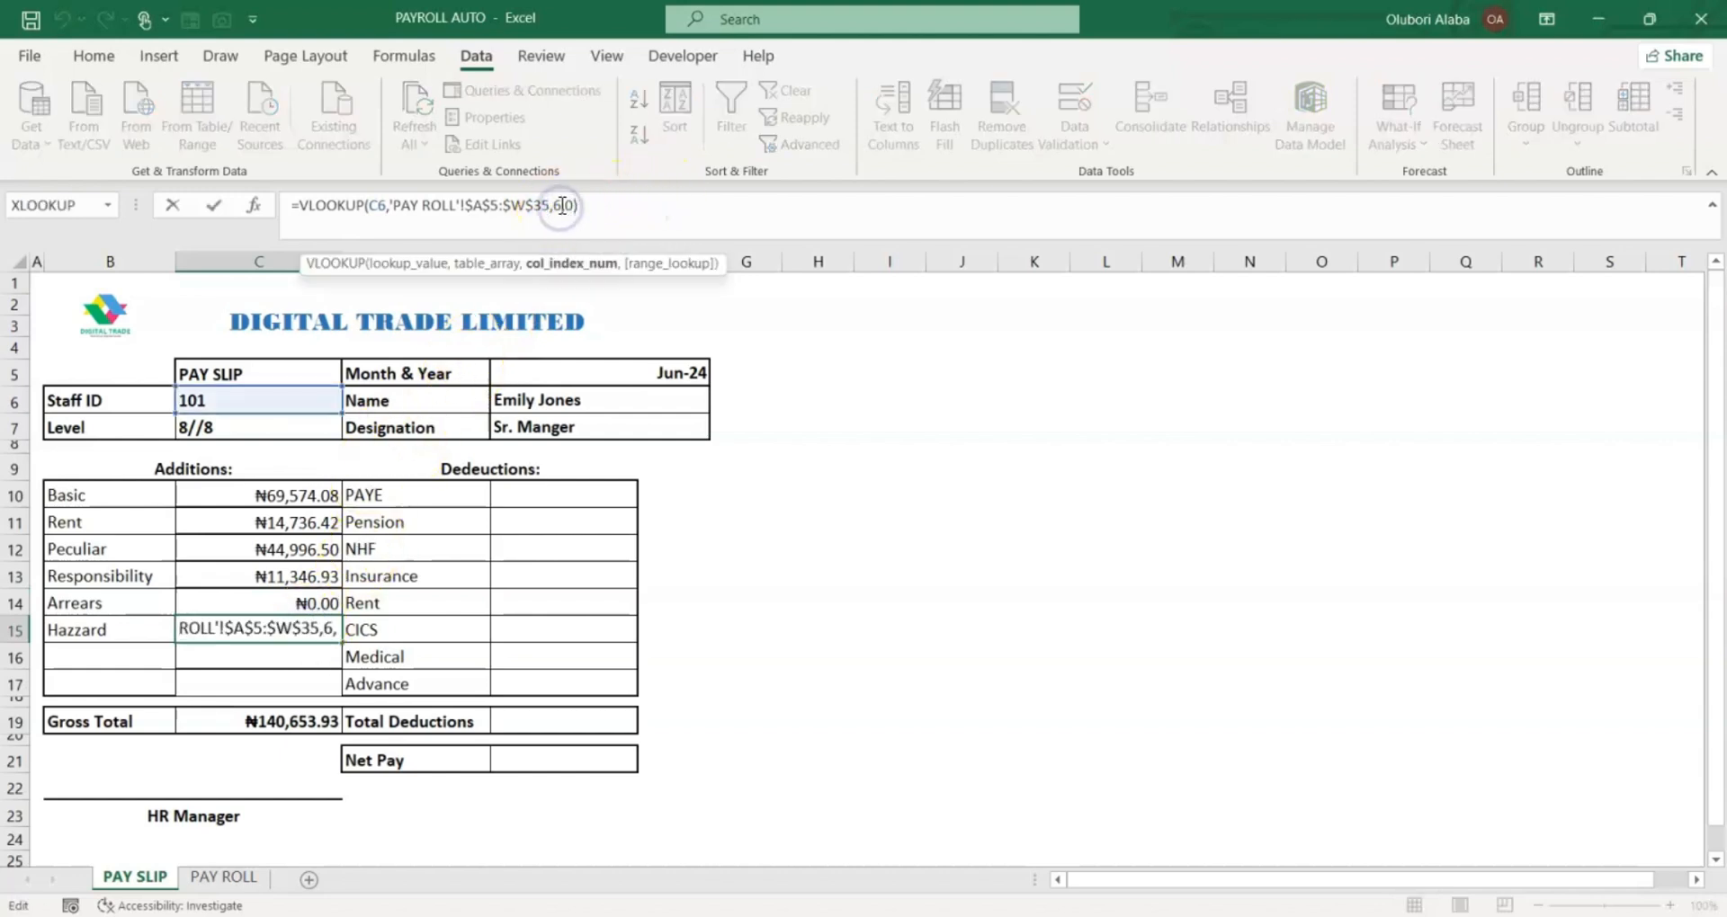
pyautogui.write('2')
pyautogui.press('Return')
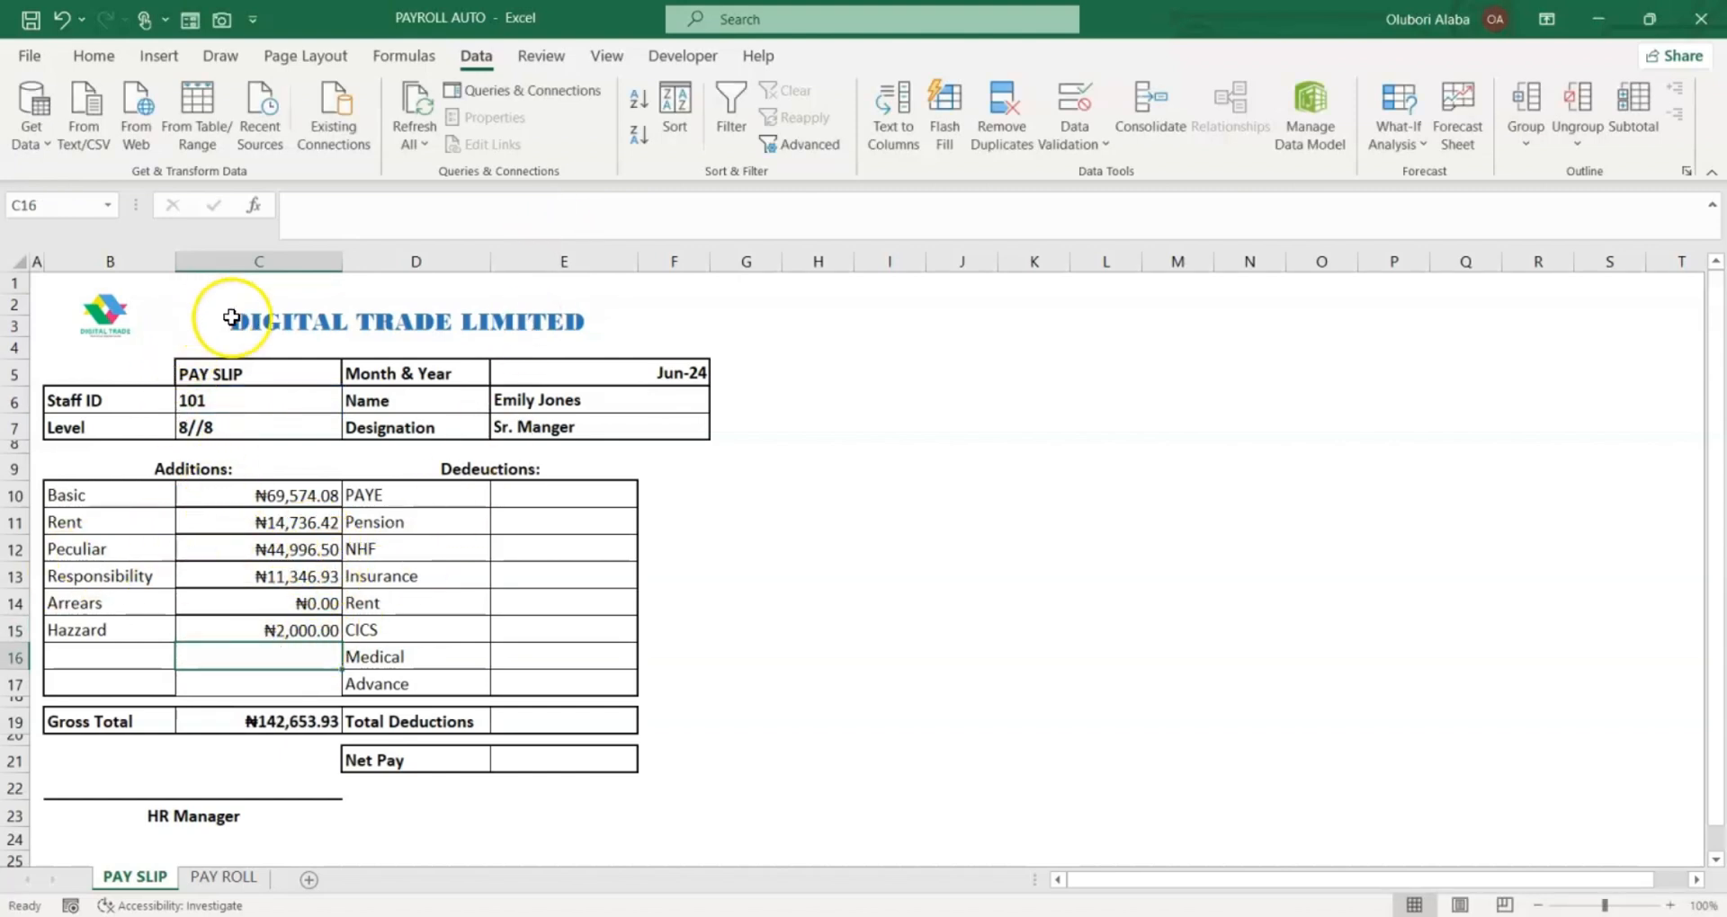
# Paste the copied formula =VLOOKUP(C6,'PAY ROLL'!$A$5:$W$35,6,0) into the PAYE cell E10
pyautogui.click(373, 609)
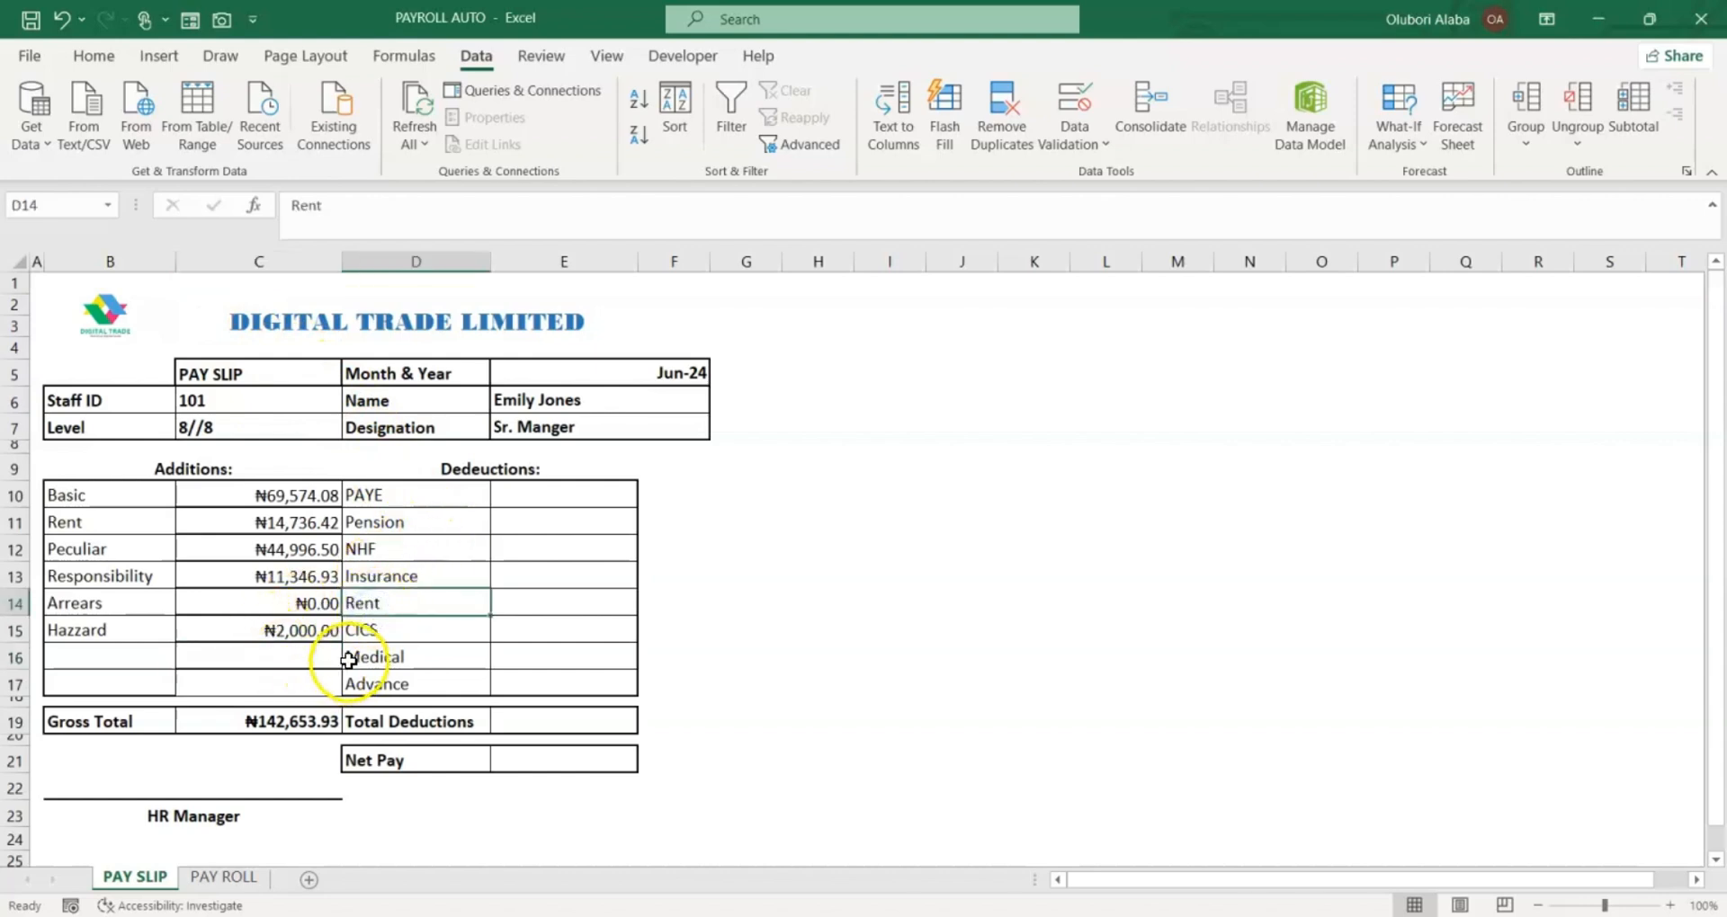
pyautogui.moveTo(294, 483); pyautogui.dragTo(291, 630)
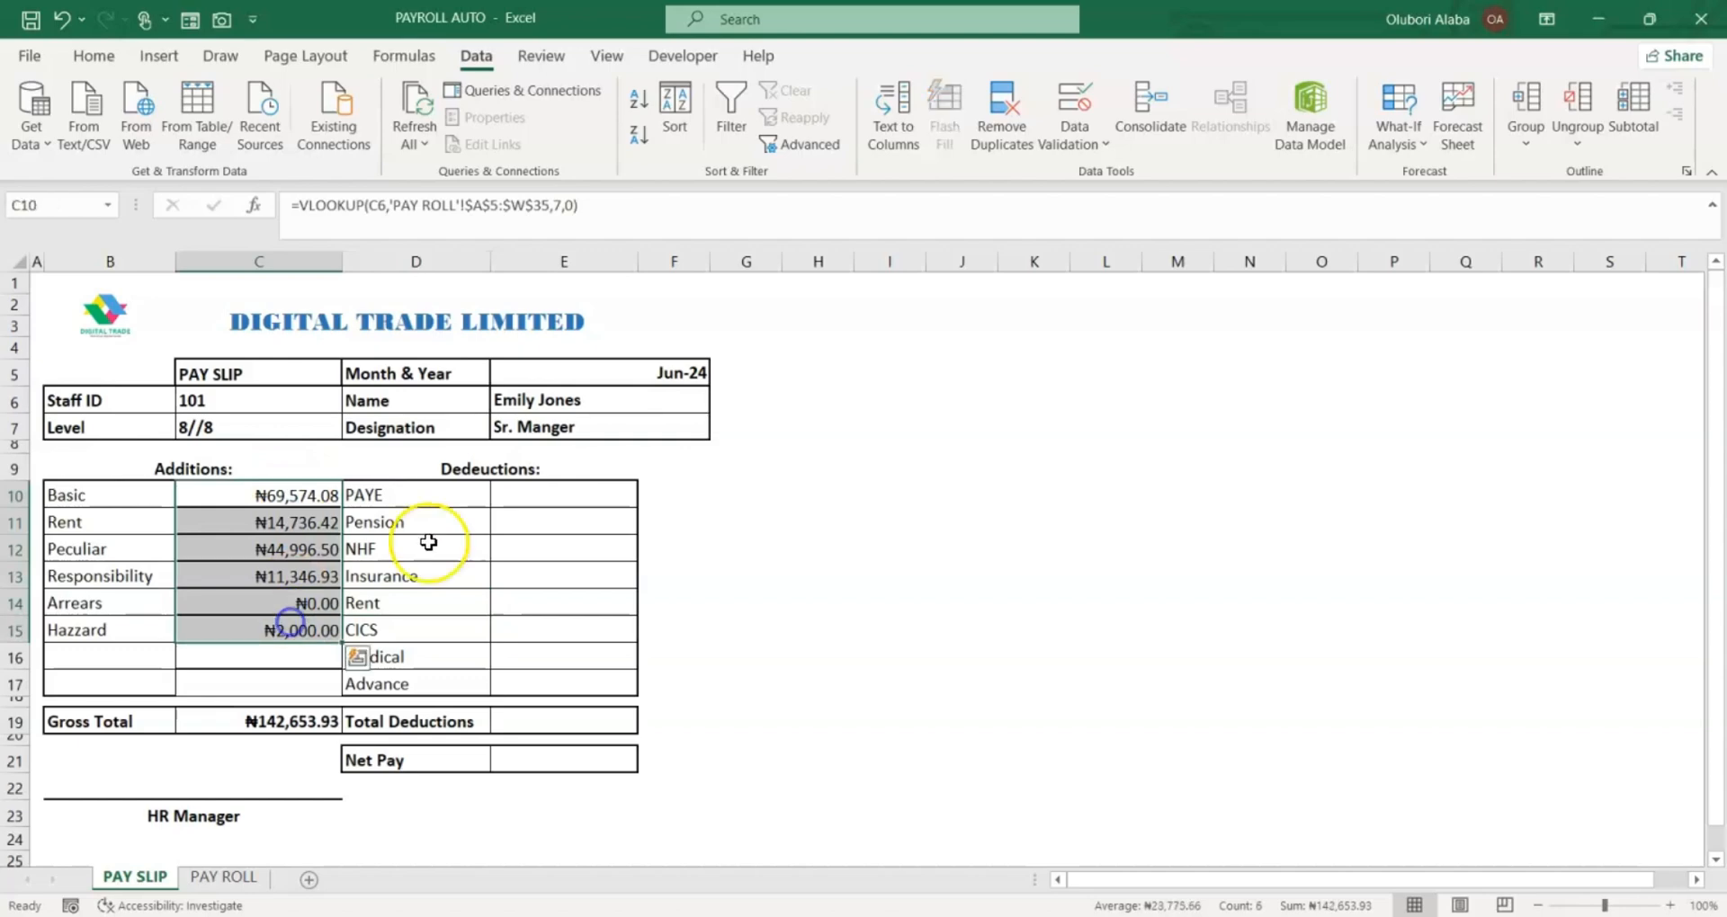
pyautogui.click(528, 499)
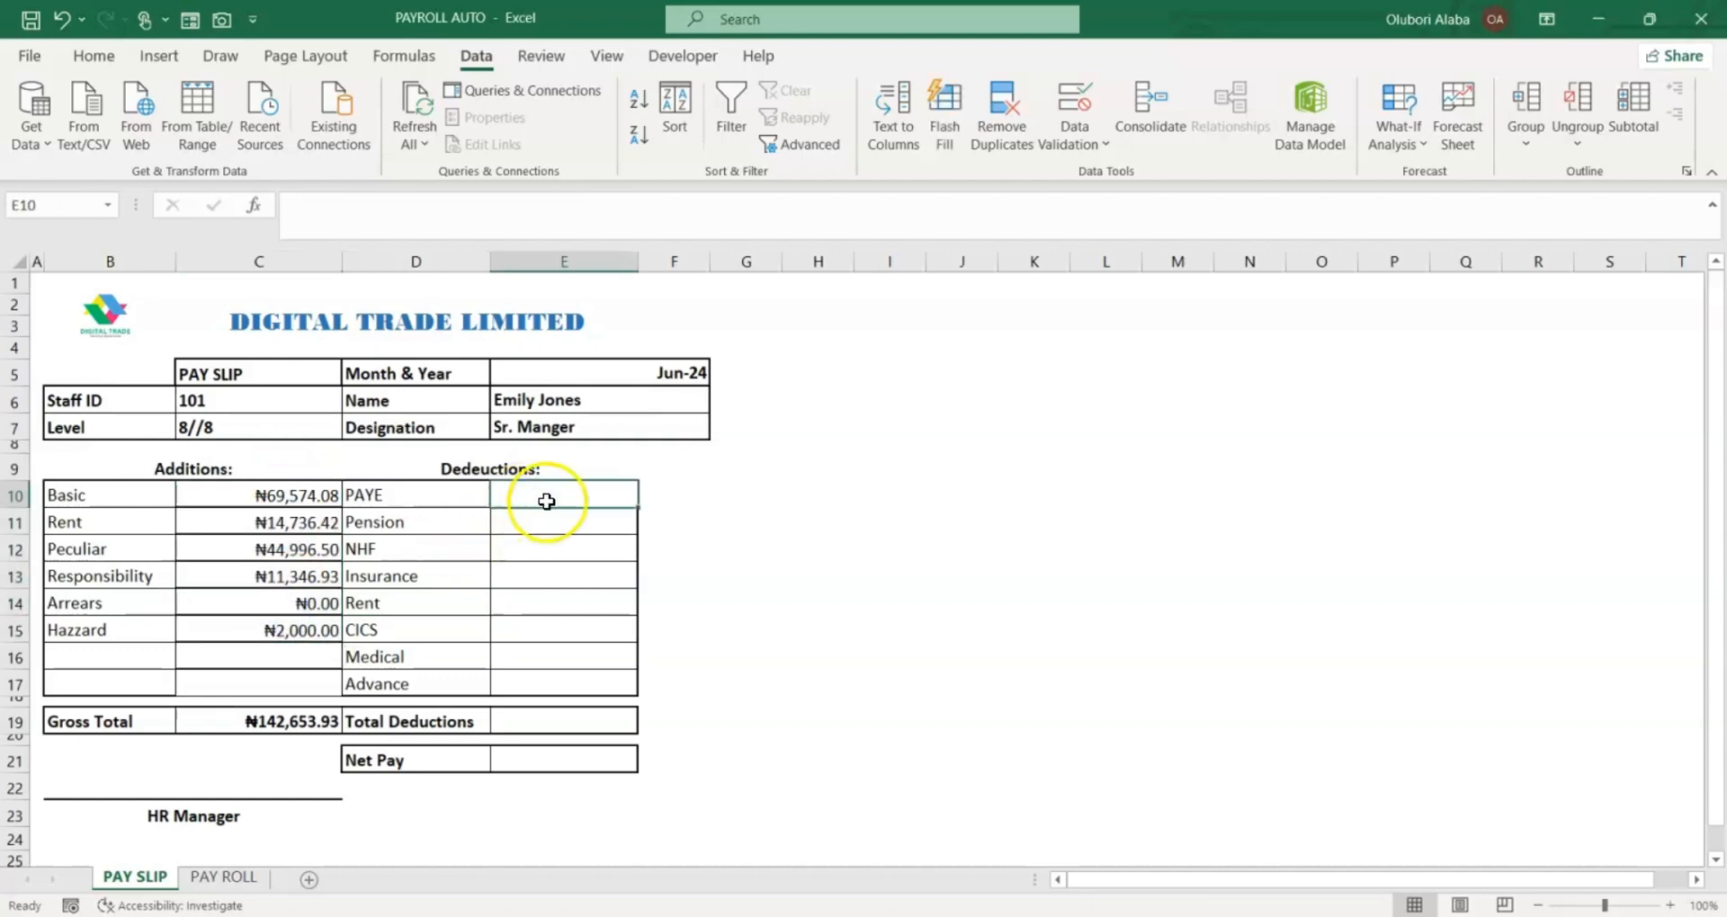
pyautogui.write("=VLOOKUP(C6,'PAY ROLL'!$A$5:$W$35,6,0)")
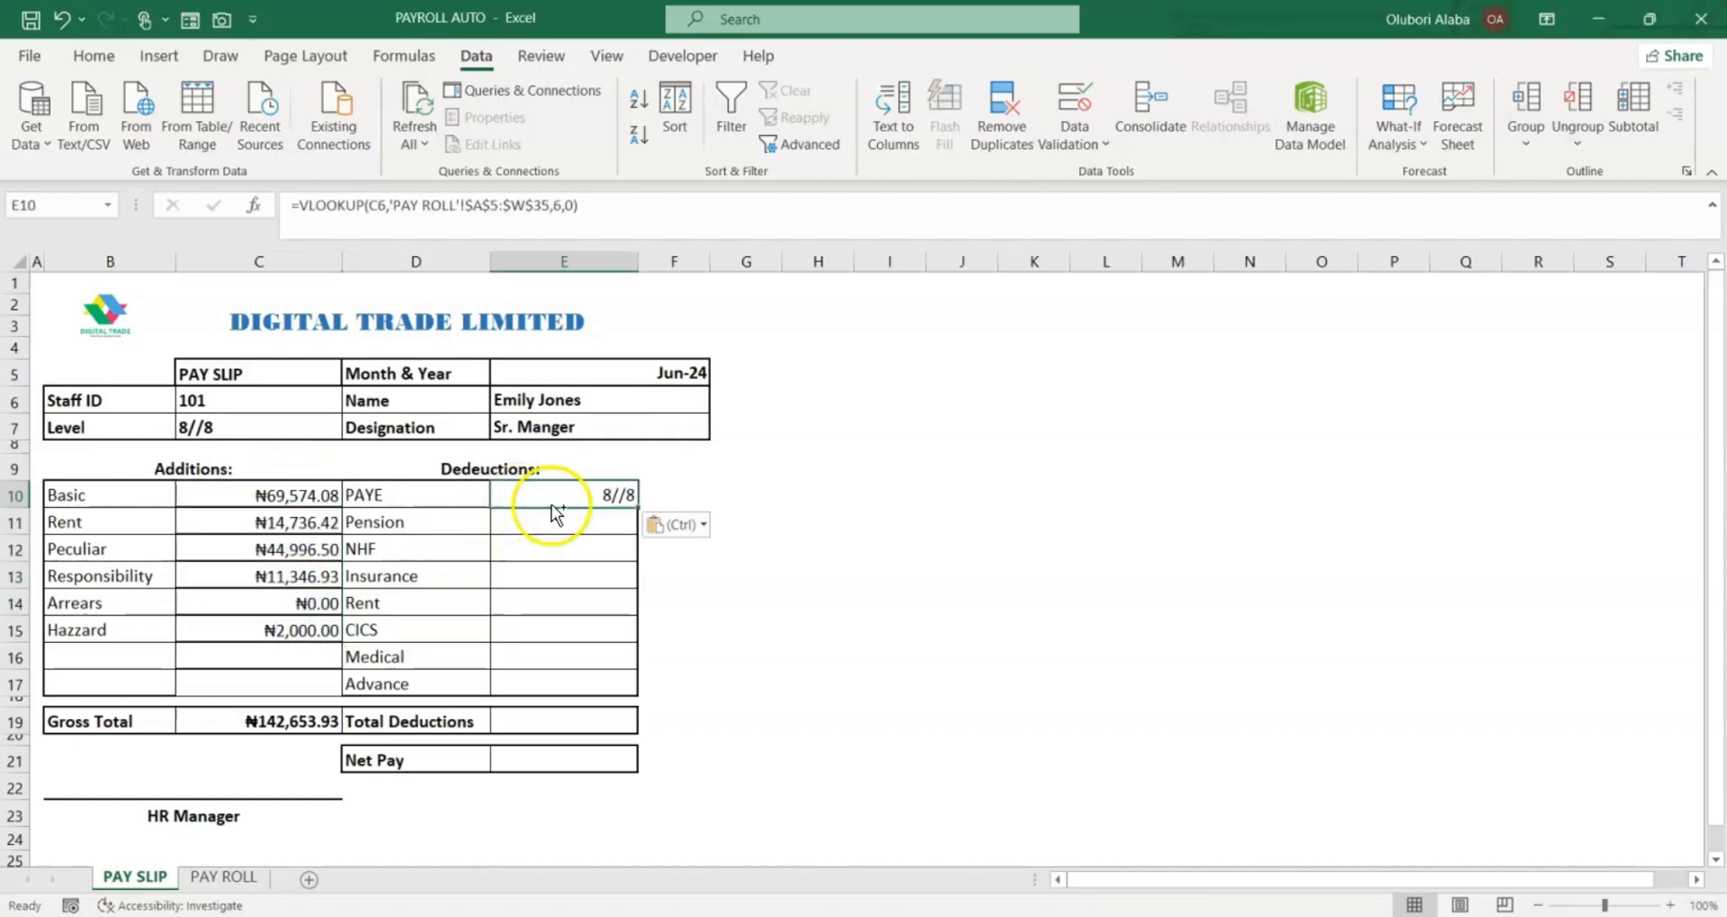
# Examine the column numbers above the deduction columns, from PAYE to Advance, on the PAY ROLL sheet
pyautogui.click(236, 883)
pyautogui.moveTo(1140, 880); pyautogui.dragTo(1263, 870)
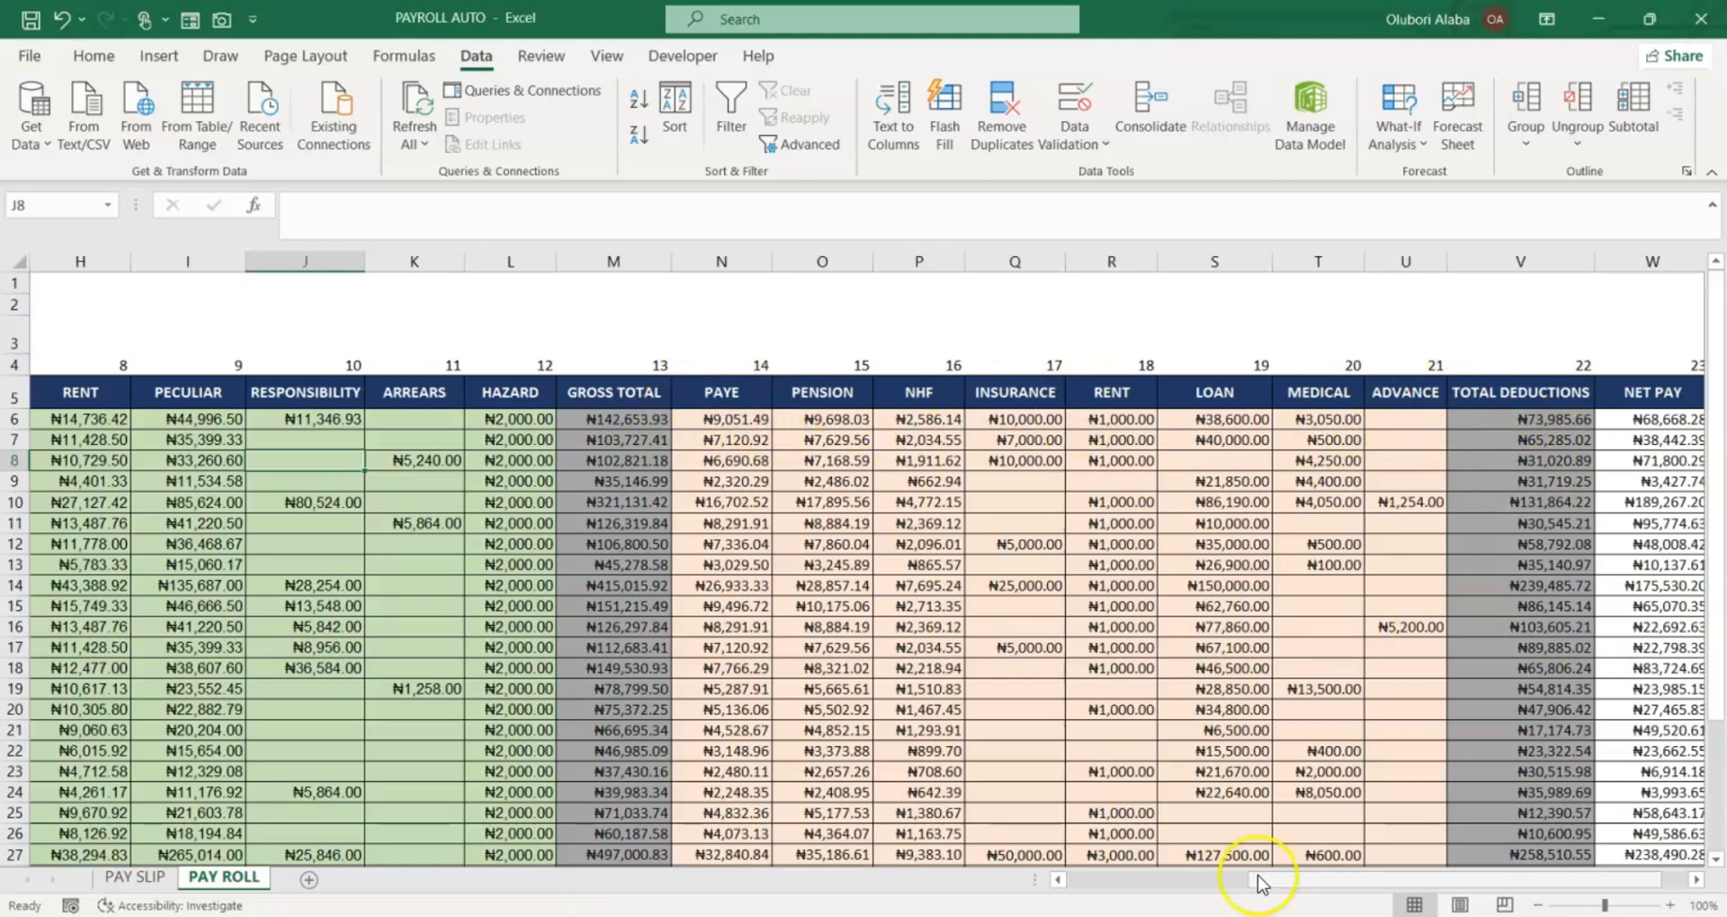
pyautogui.moveTo(1319, 880); pyautogui.dragTo(1067, 879)
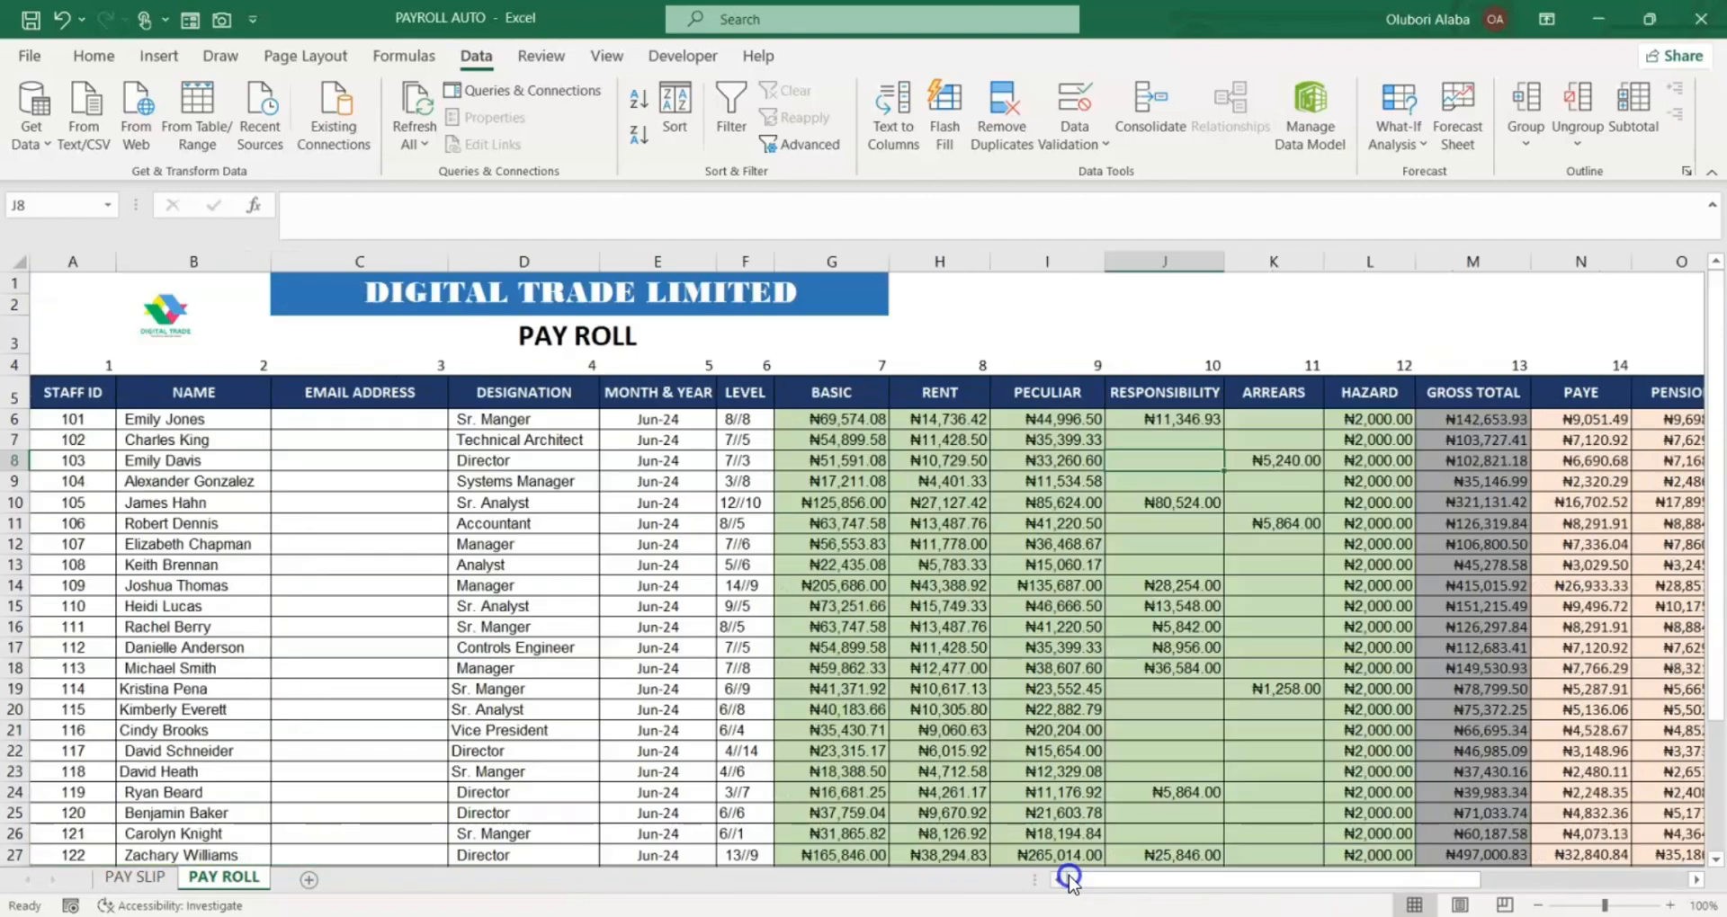
# Set the VLOOKUP column index to 14 for PAYE in E10, and paste the lookup into E11, pointing it to the Pension column
pyautogui.click(135, 877)
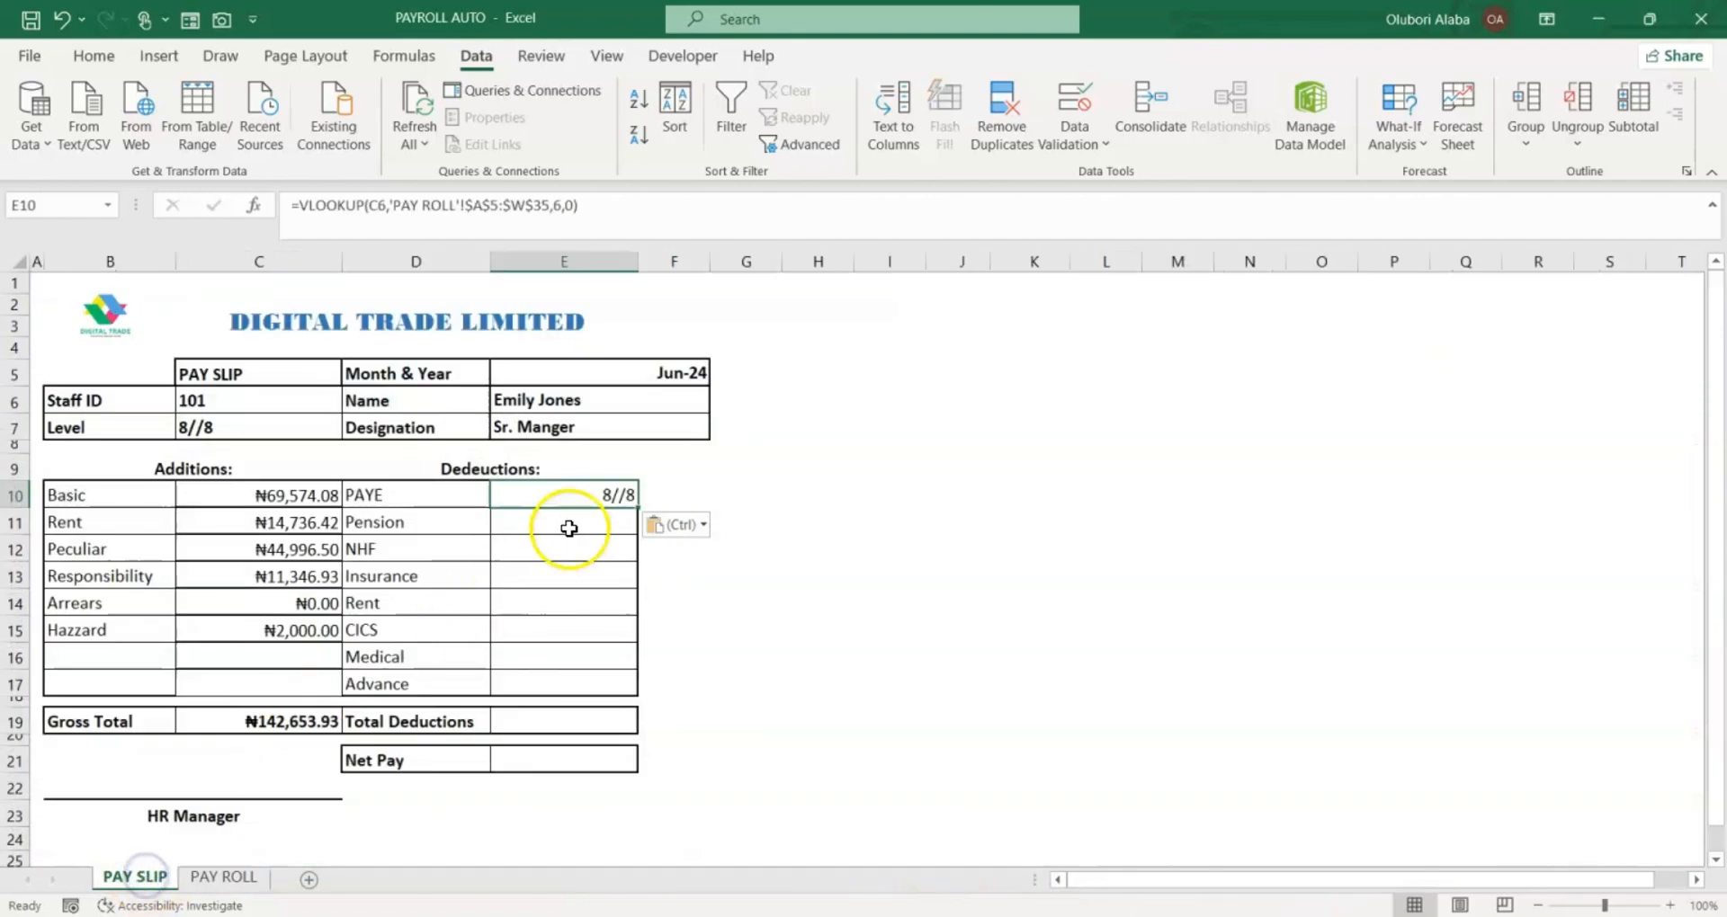
pyautogui.click(566, 206)
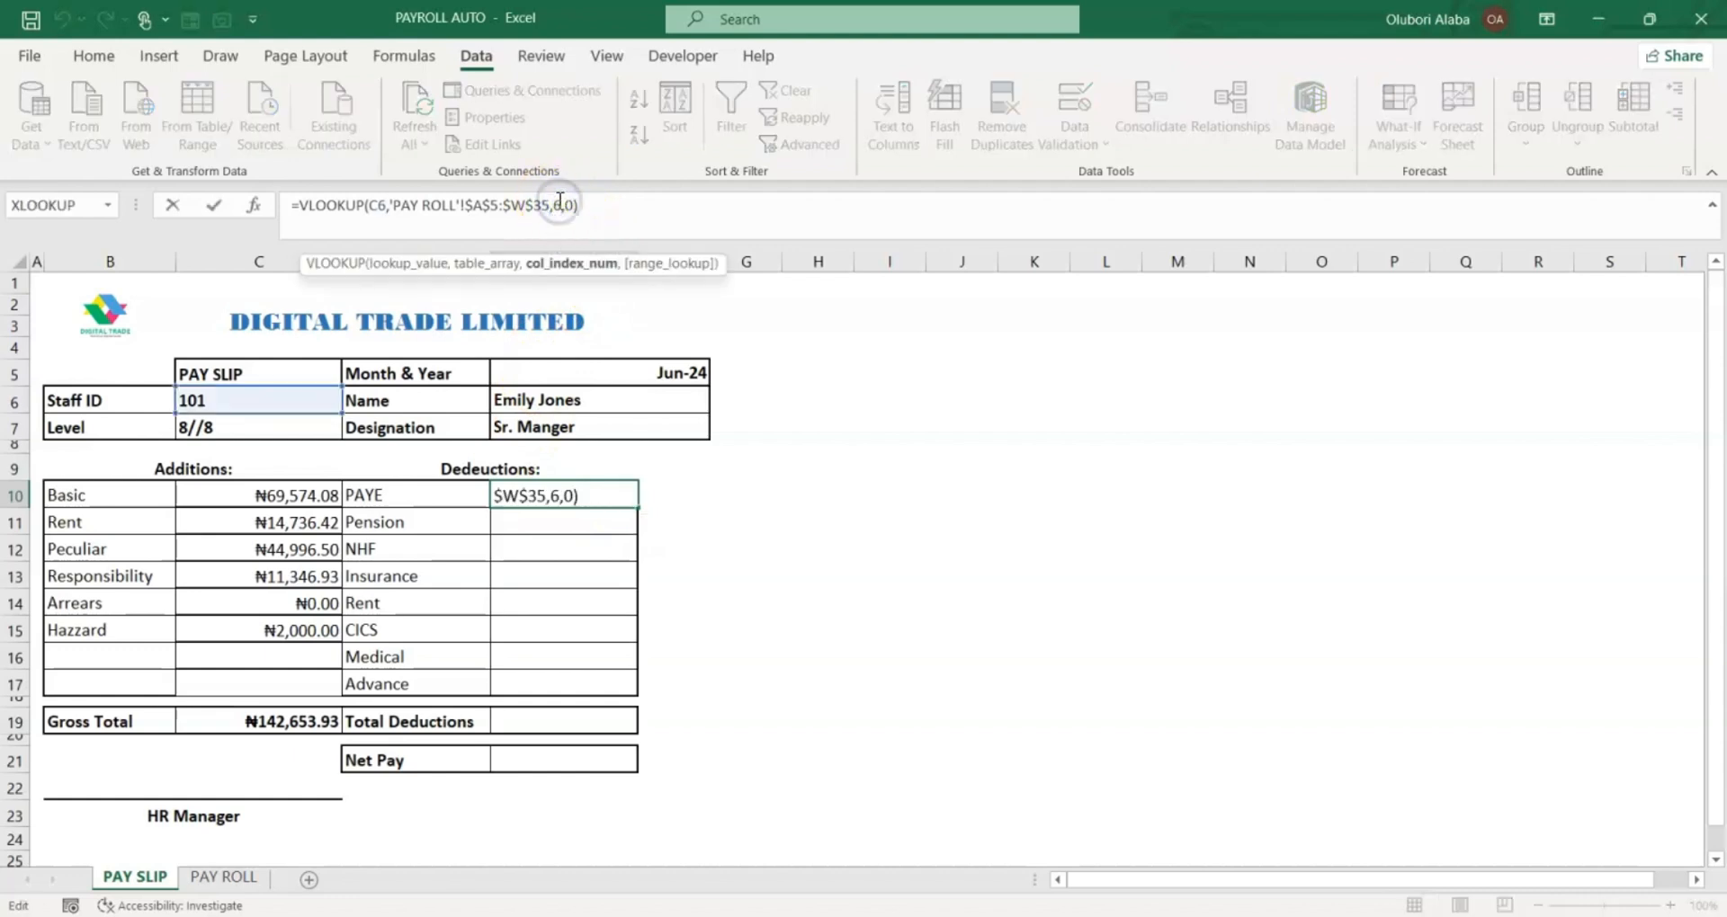
pyautogui.press('Return')
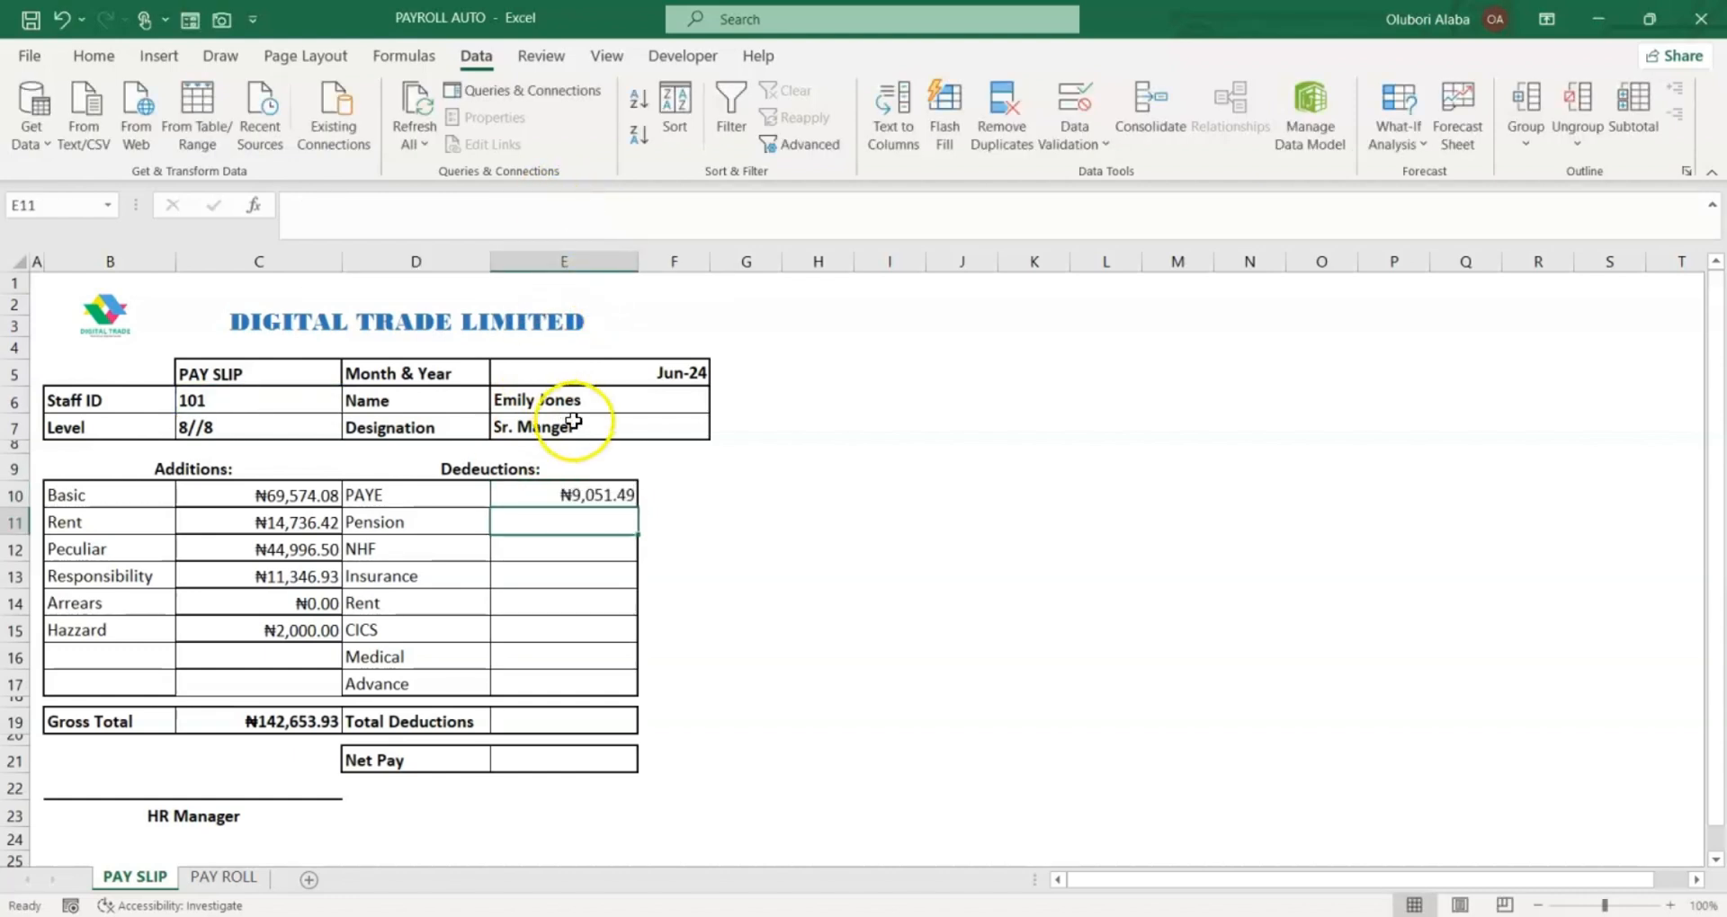
pyautogui.write("=VLOOKUP(C6,'PAY ROLL'!$A$5:$W$35,6,0)")
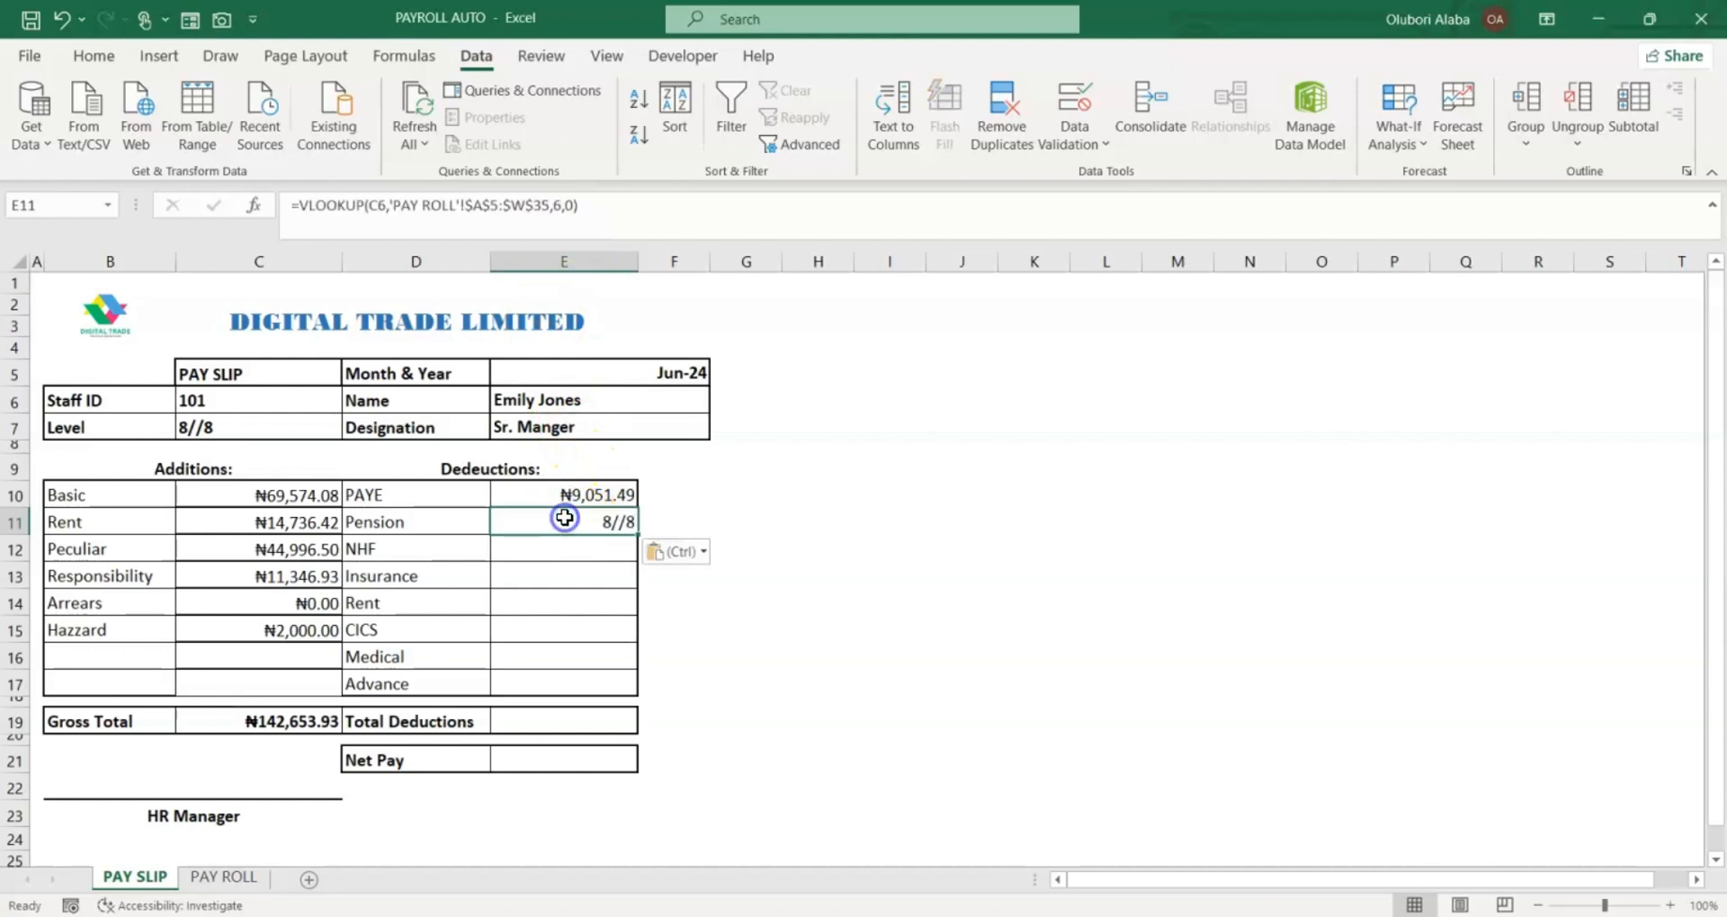
pyautogui.click(562, 205)
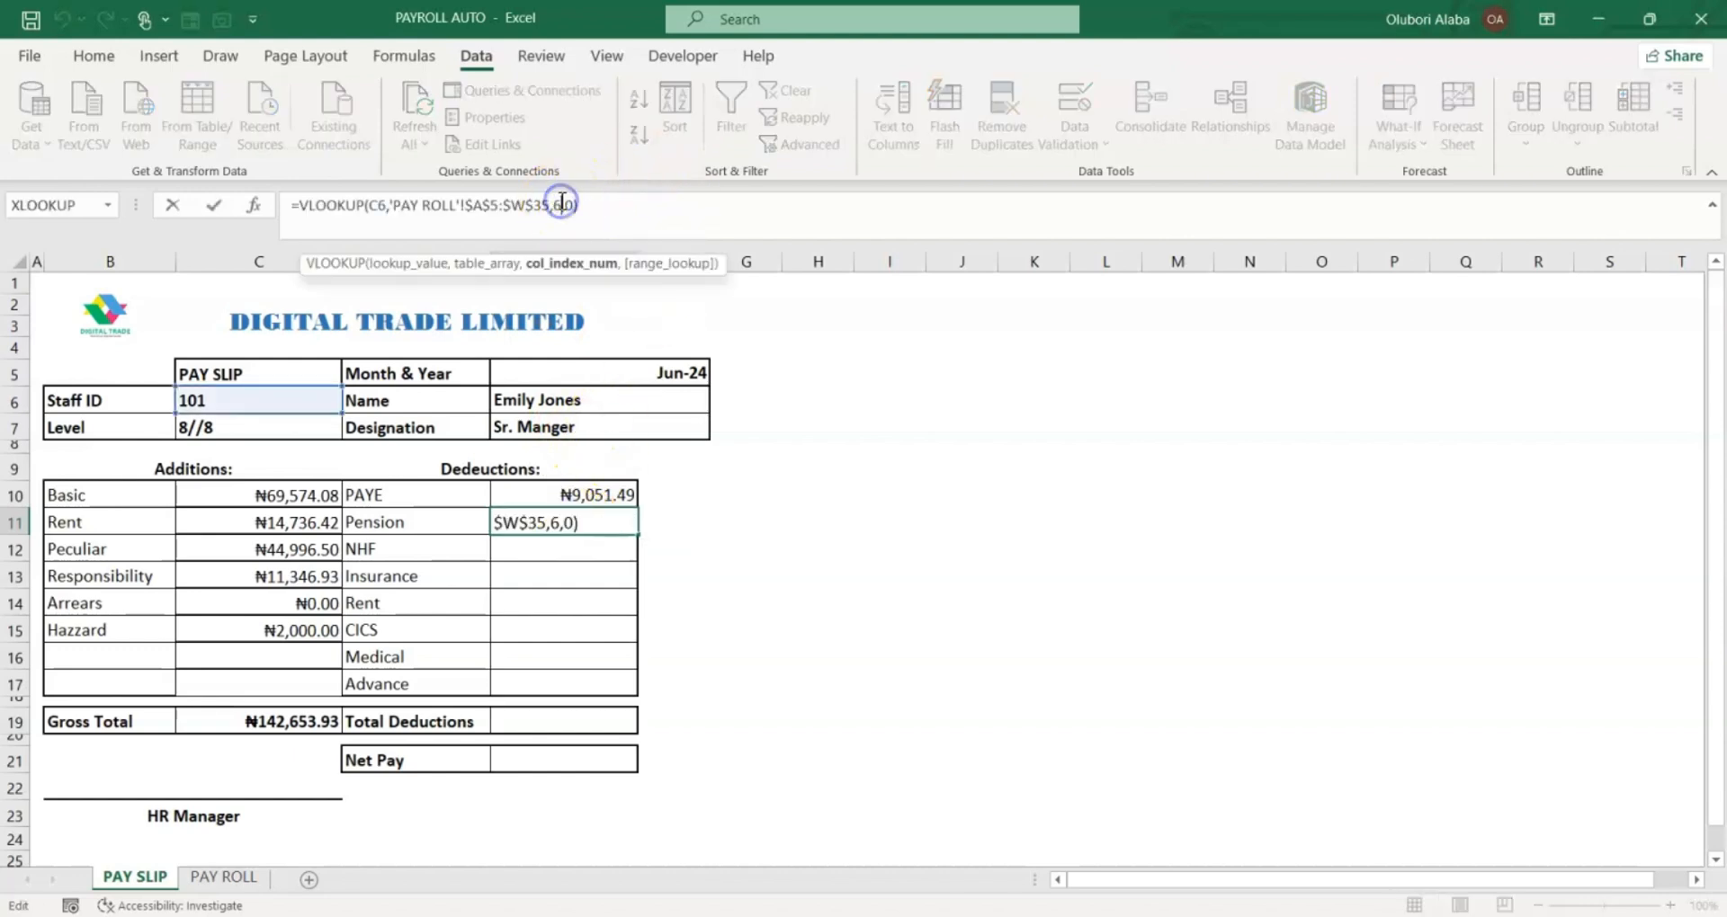
pyautogui.press('BackSpace')
pyautogui.press('Return')
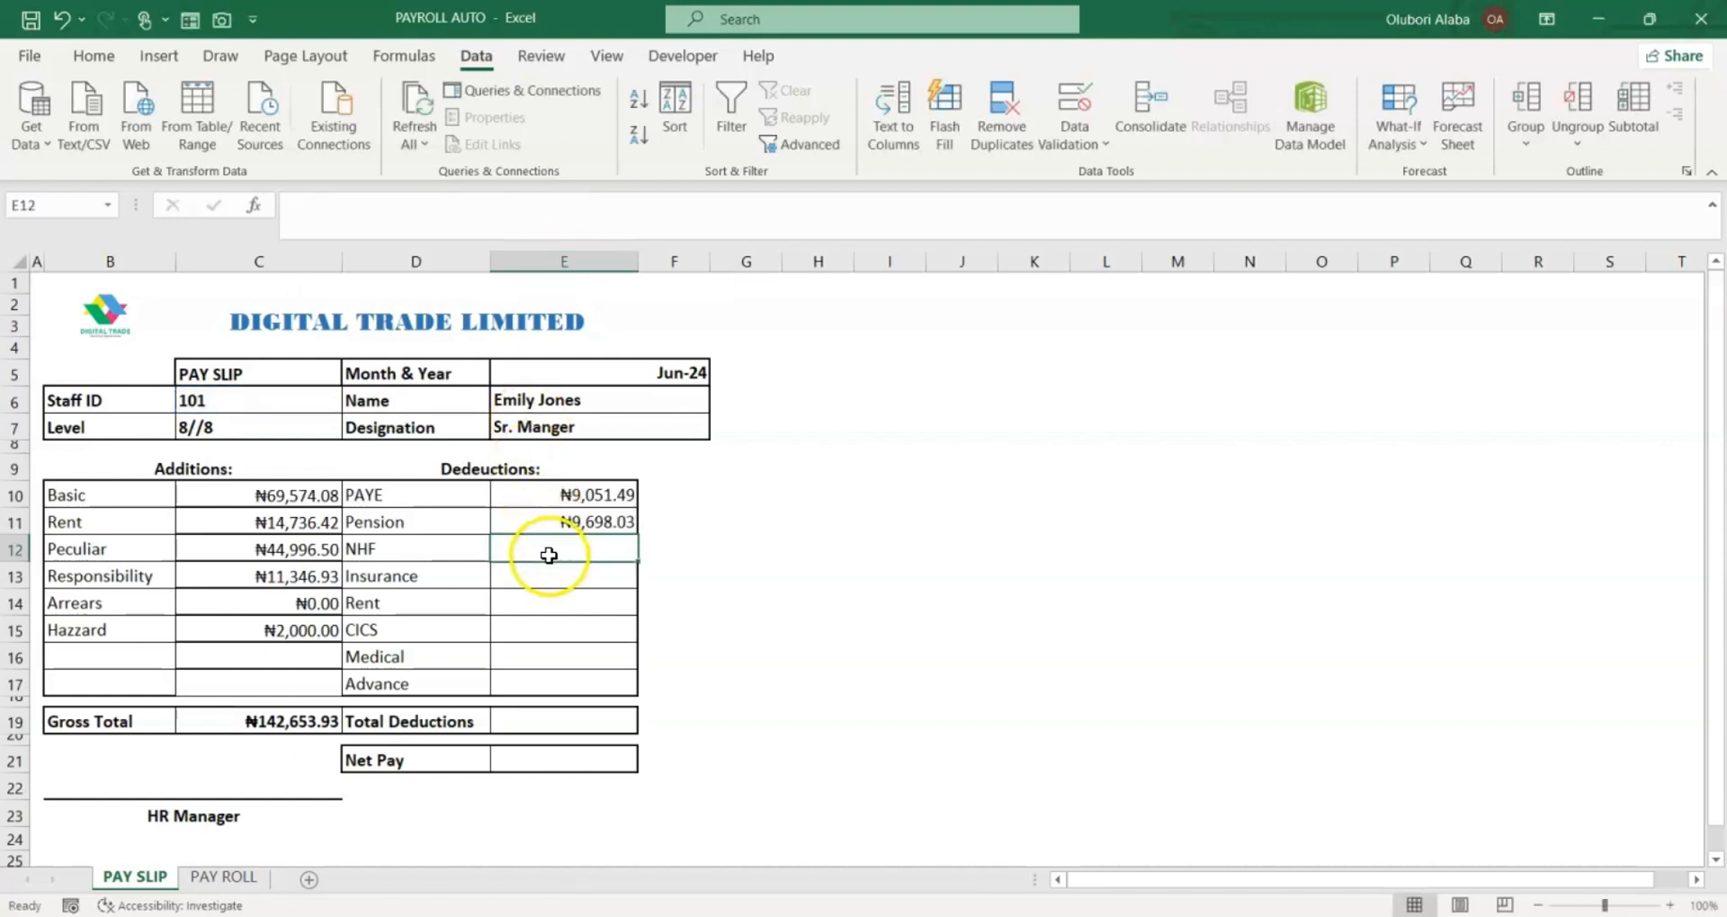
# Paste the staff ID VLOOKUP into E12 and E13, setting its column index to the payroll's NHF and Insurance columns respectively
pyautogui.write("=VLOOKUP(C6,'PAY ROLL'!$A$5:$W$35,6,0)")
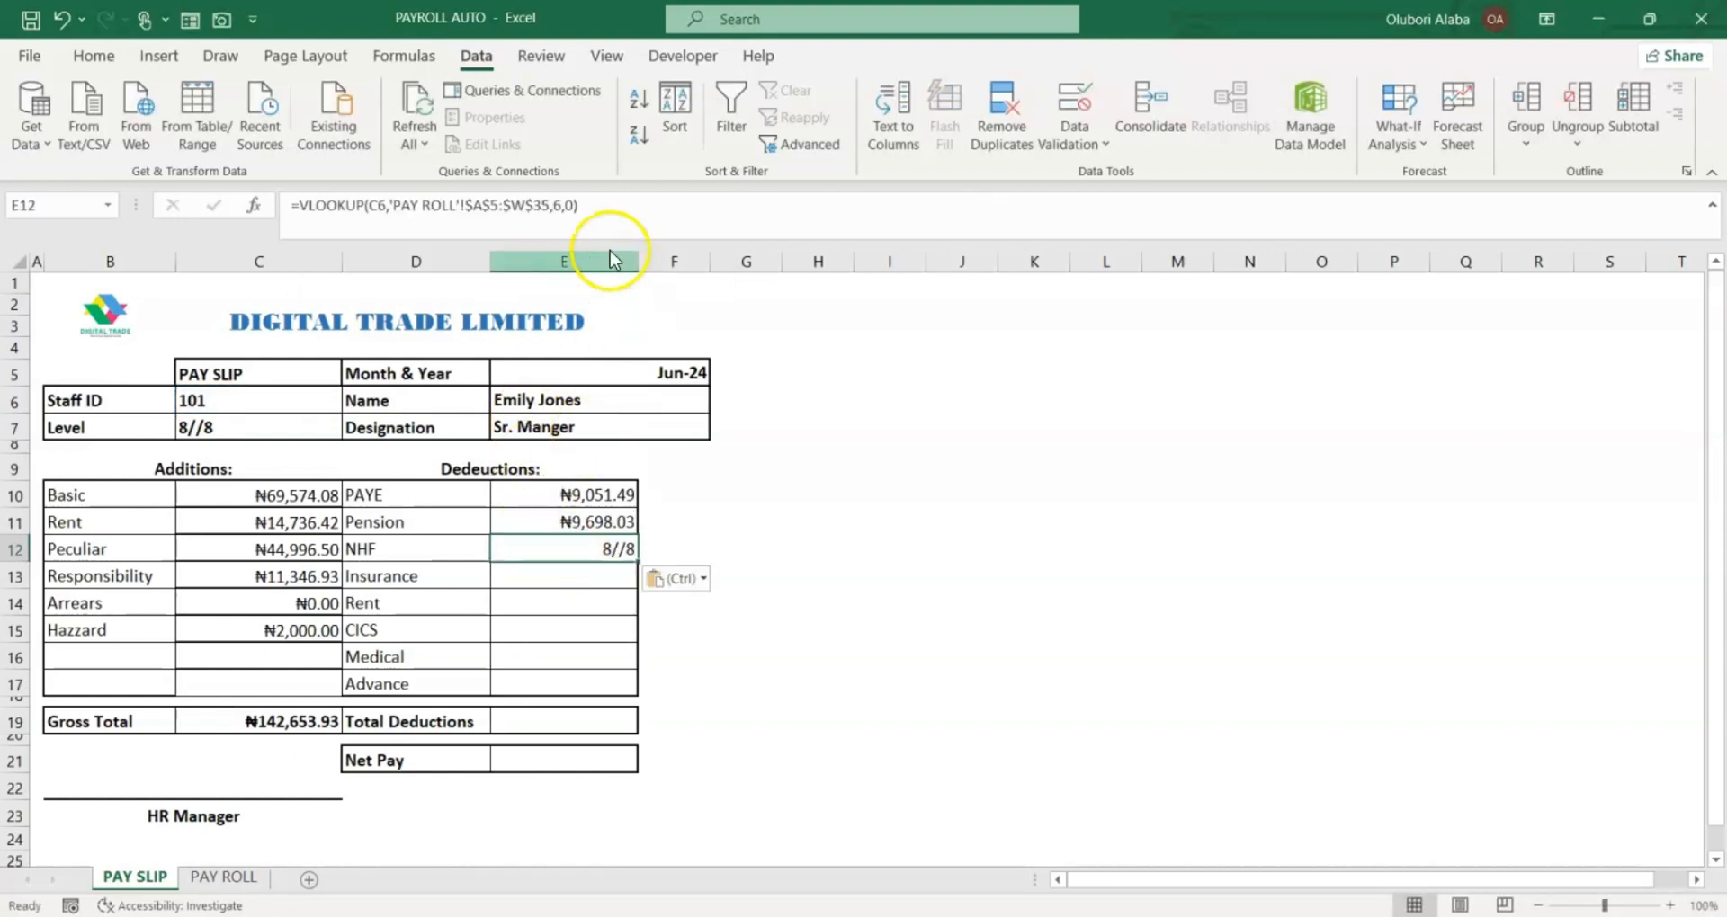
pyautogui.click(562, 200)
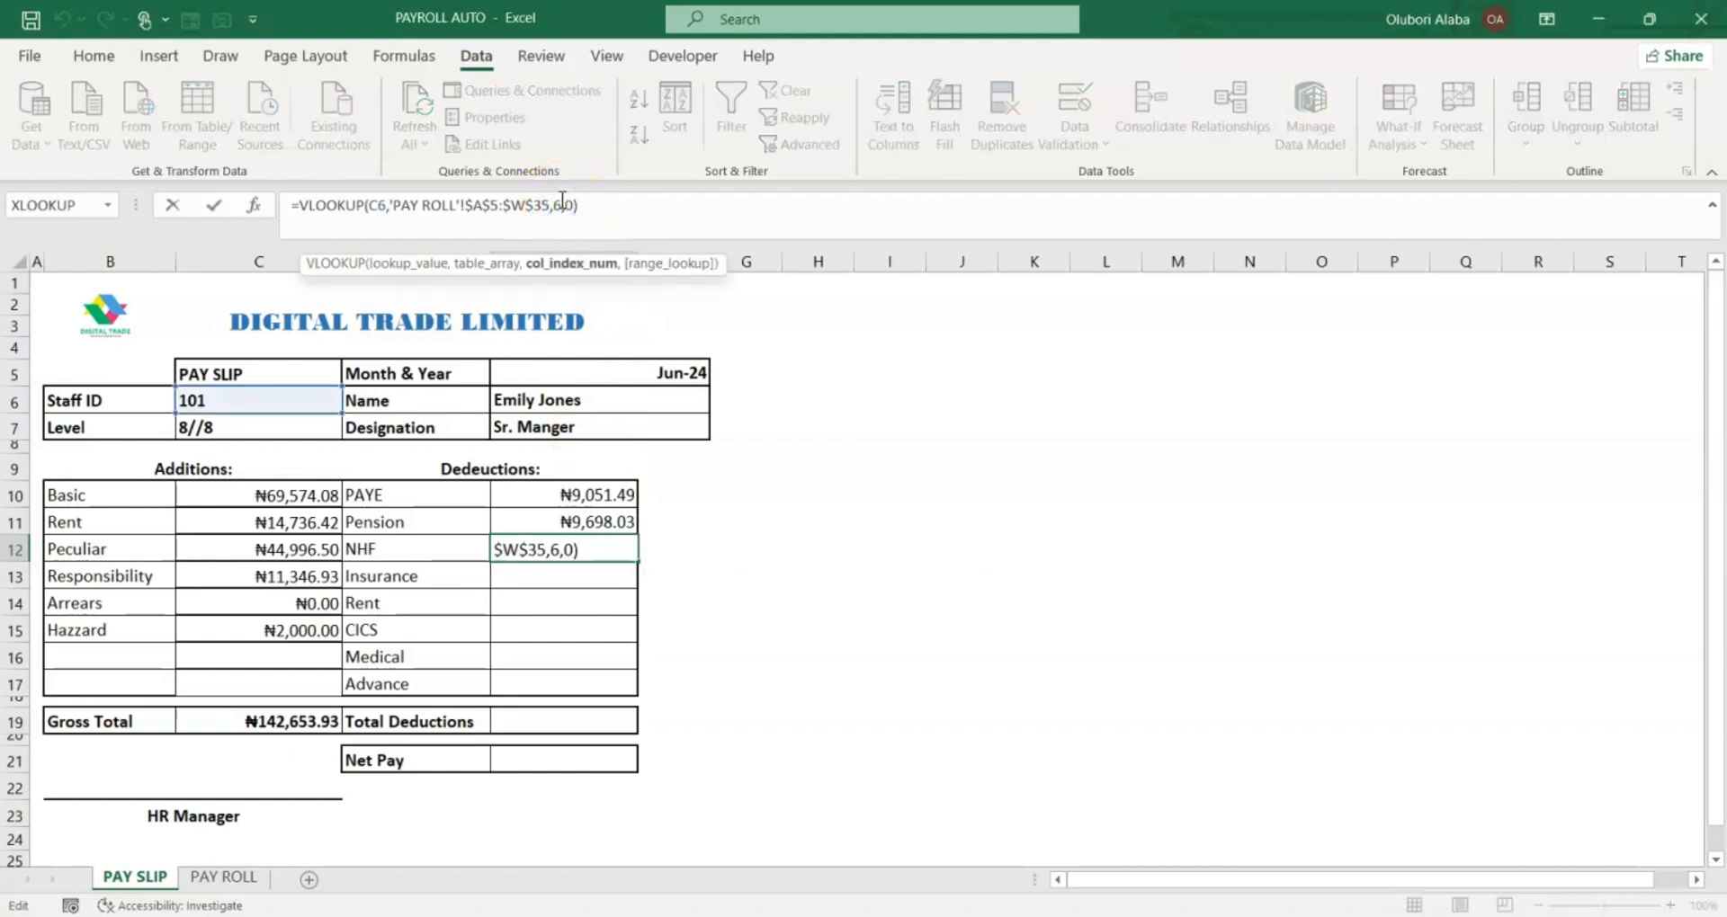
pyautogui.press('Return')
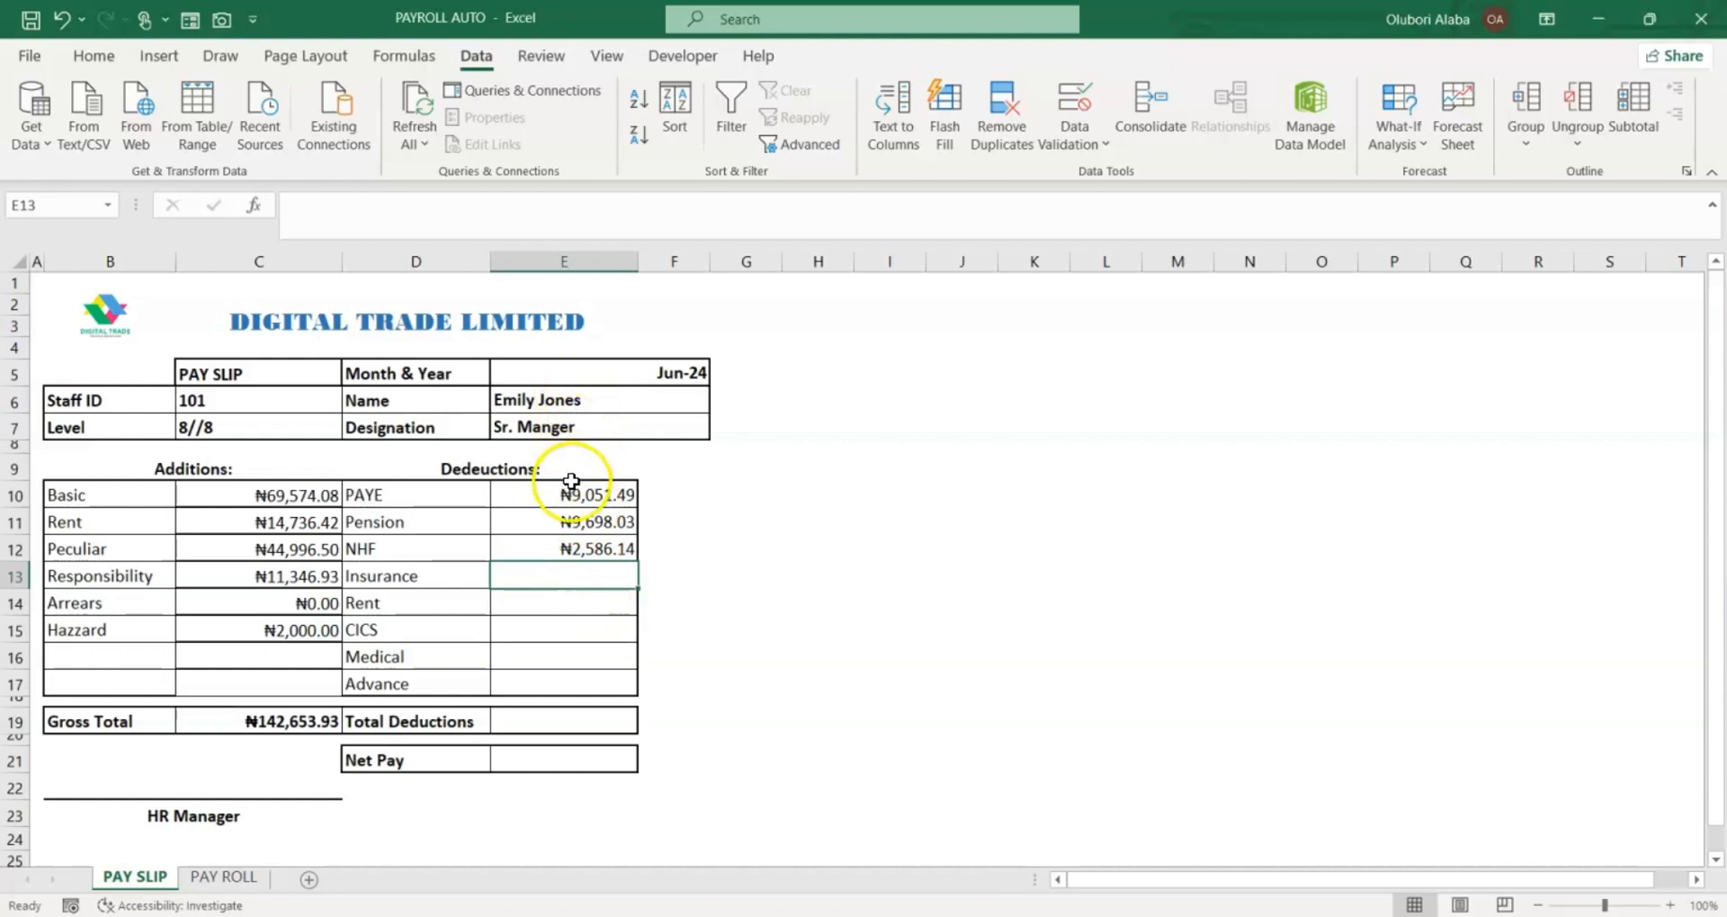
pyautogui.write("=VLOOKUP(C6,'PAY ROLL'!$A$5:$W$35,6,0)")
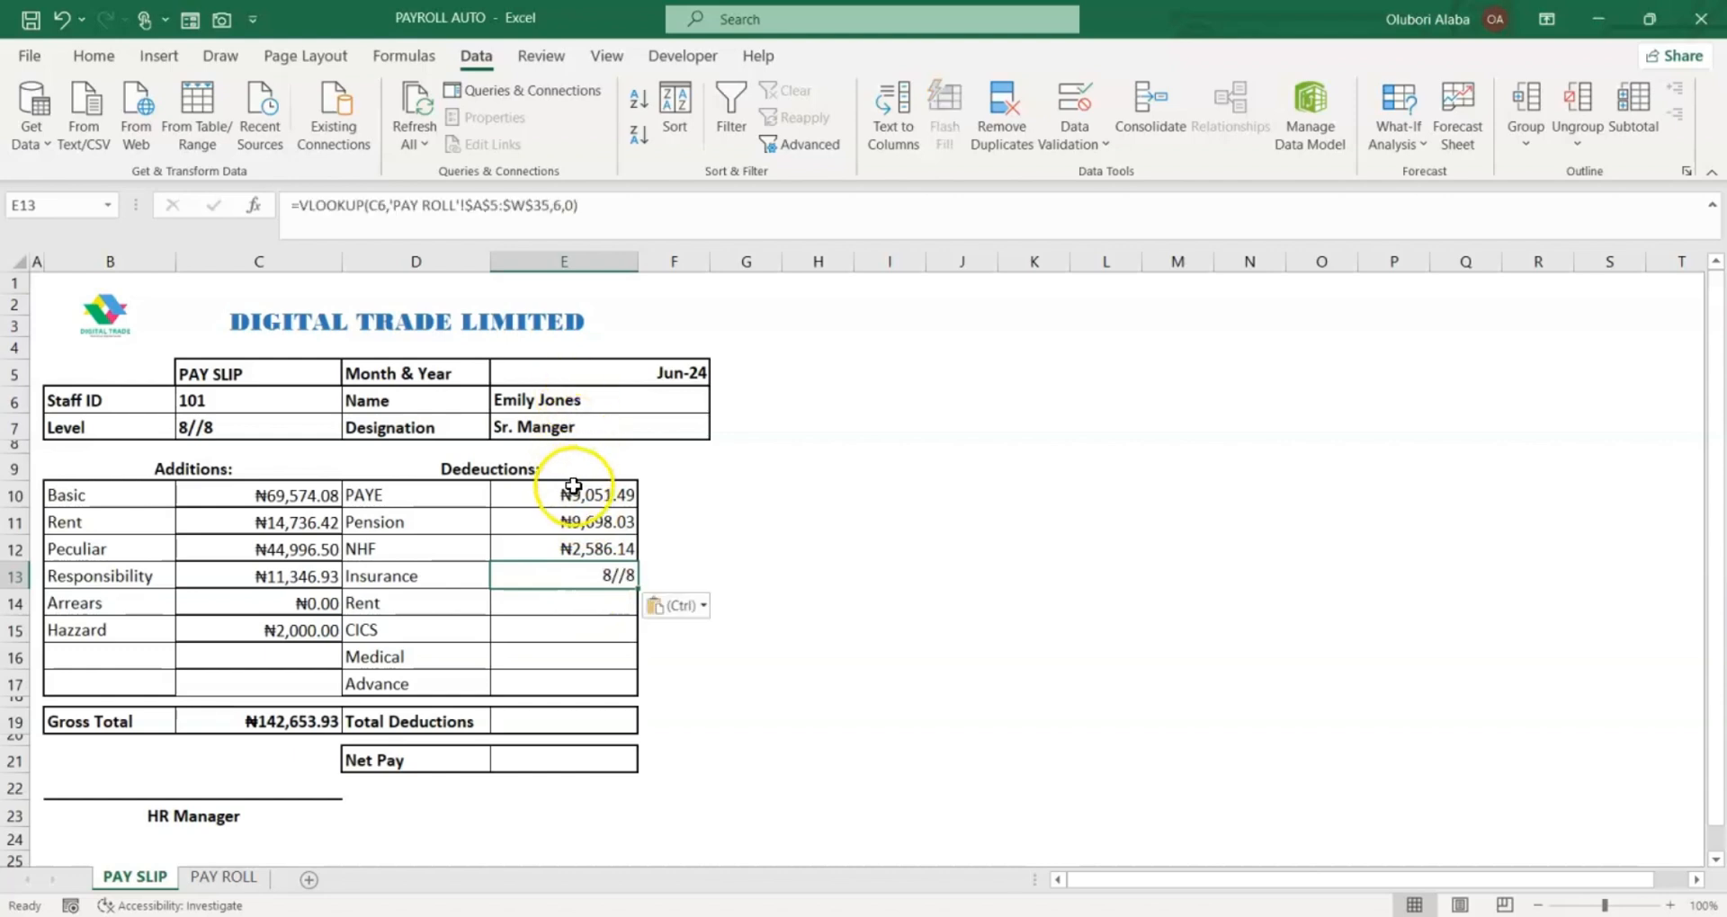
pyautogui.click(562, 198)
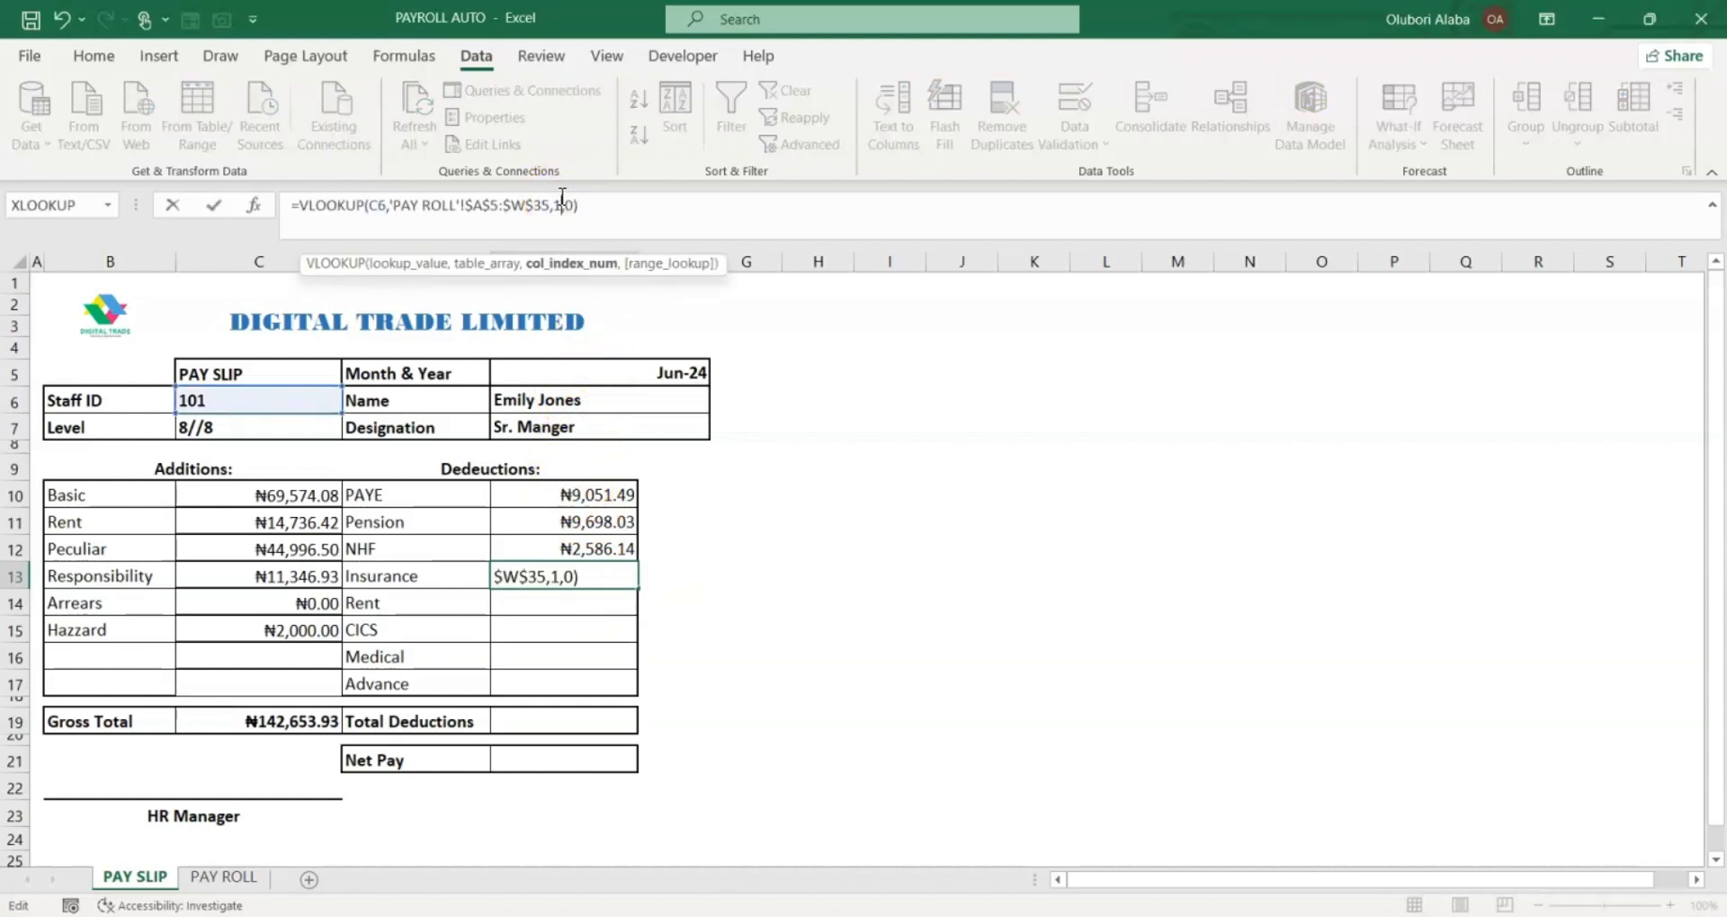
pyautogui.press('Return')
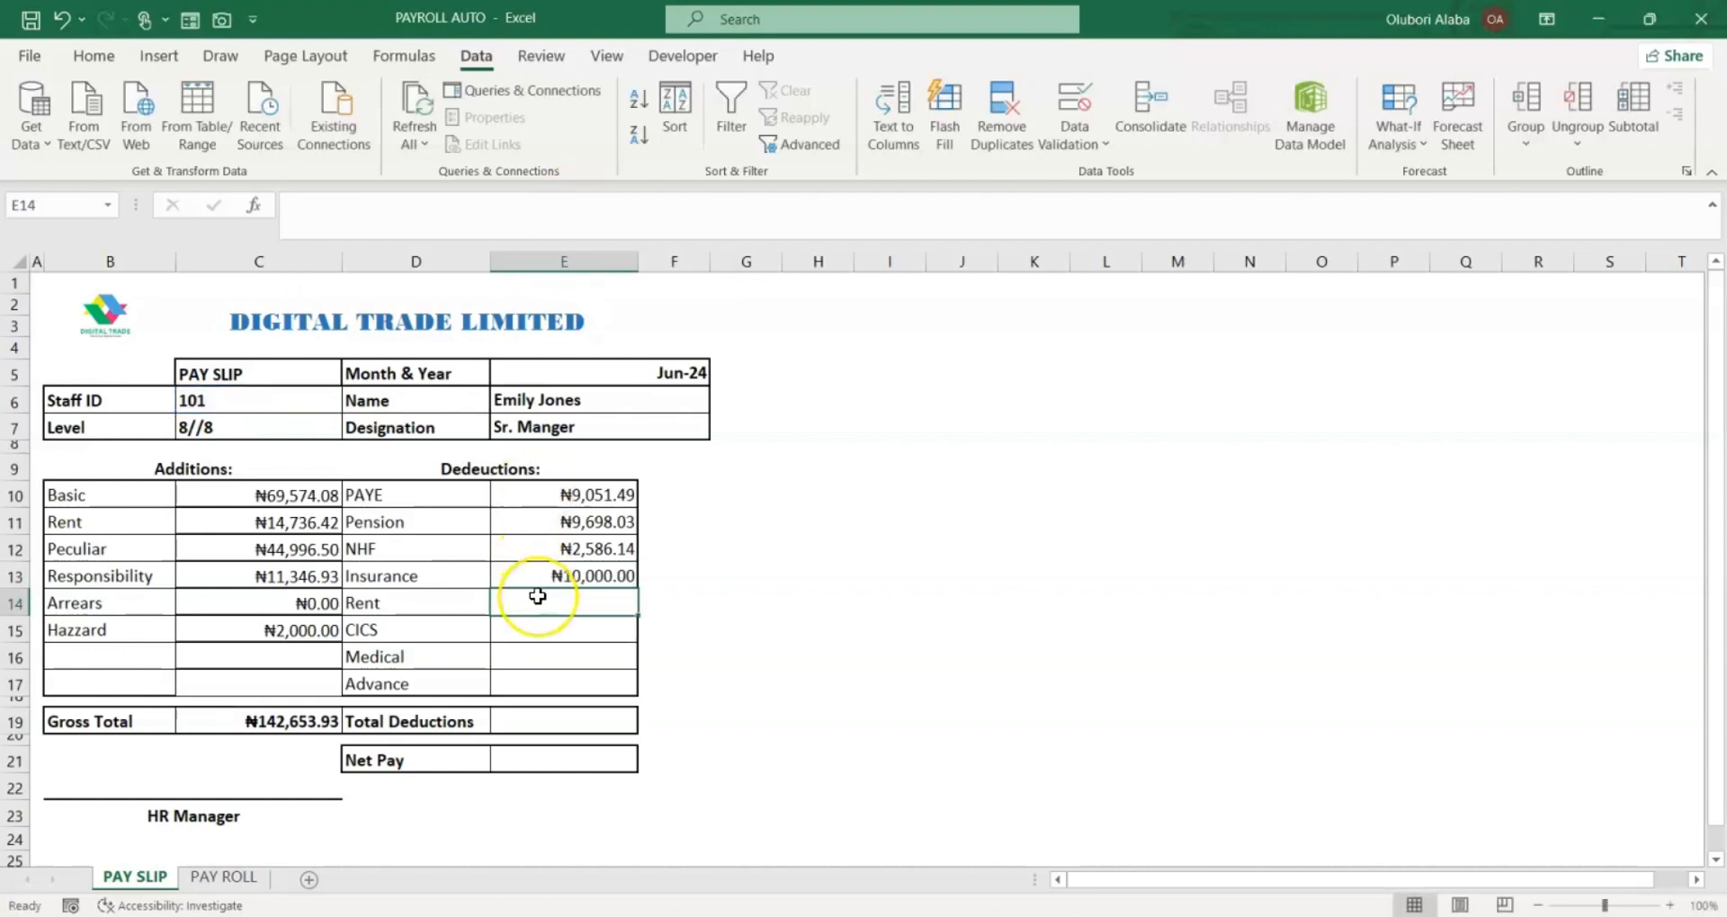
# Paste the staff ID VLOOKUP into E14 and set its column index to the payroll's Rent deduction column
pyautogui.write("=VLOOKUP(C6,'PAY ROLL'!$A$5:$W$35,6,0)")
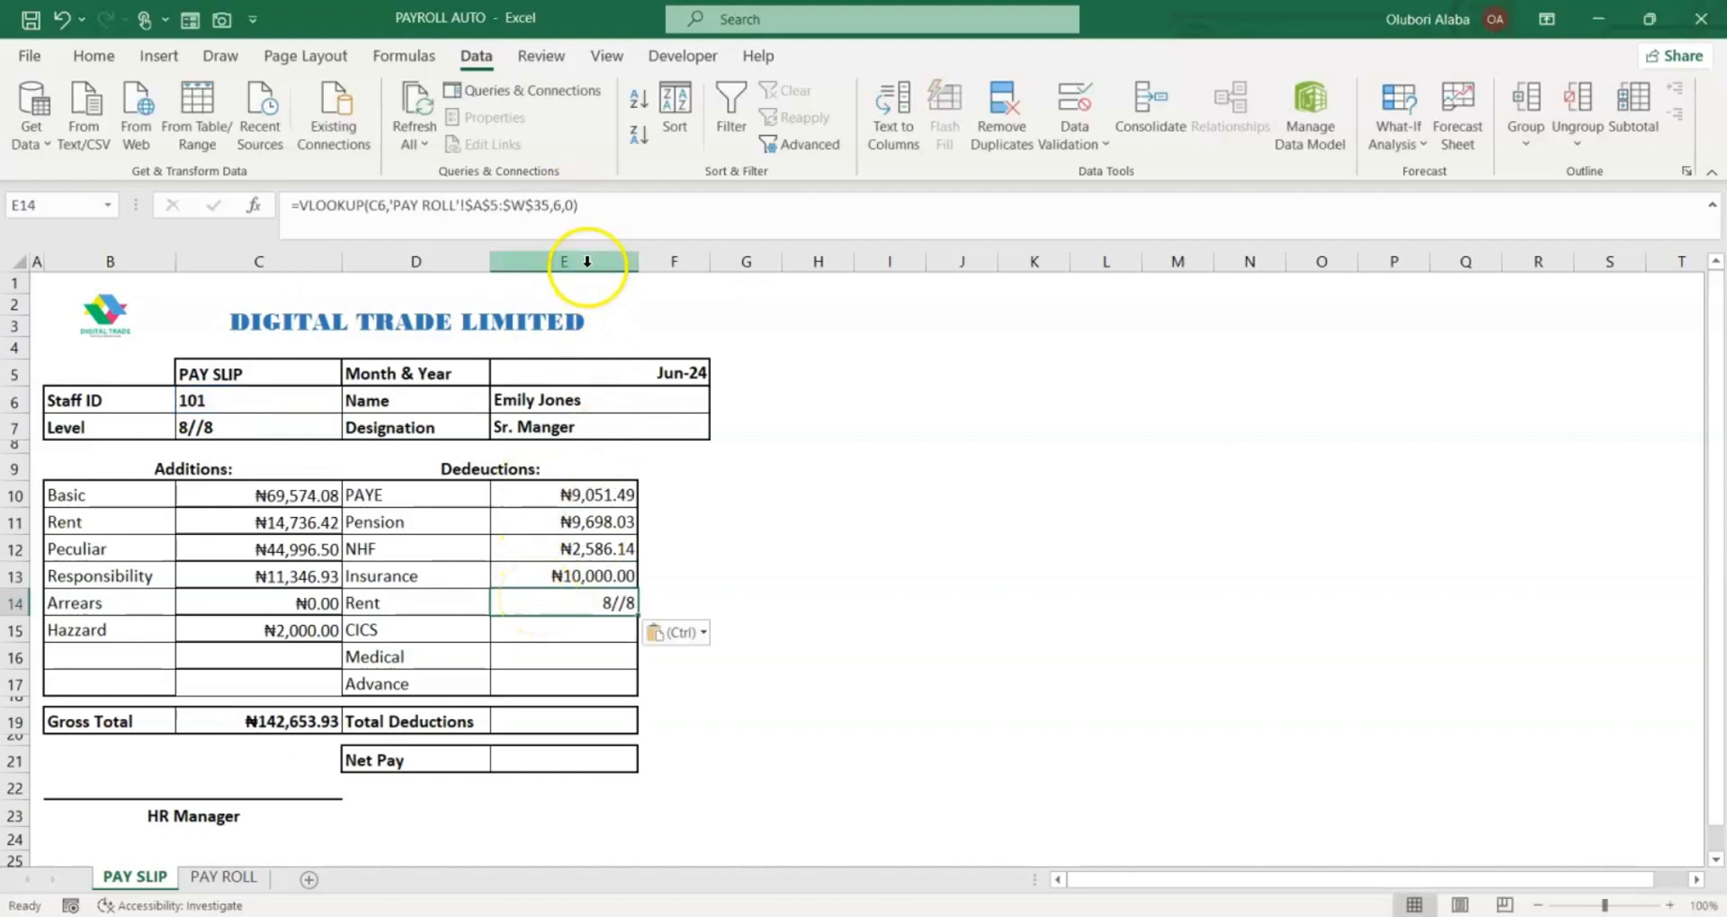
pyautogui.click(564, 205)
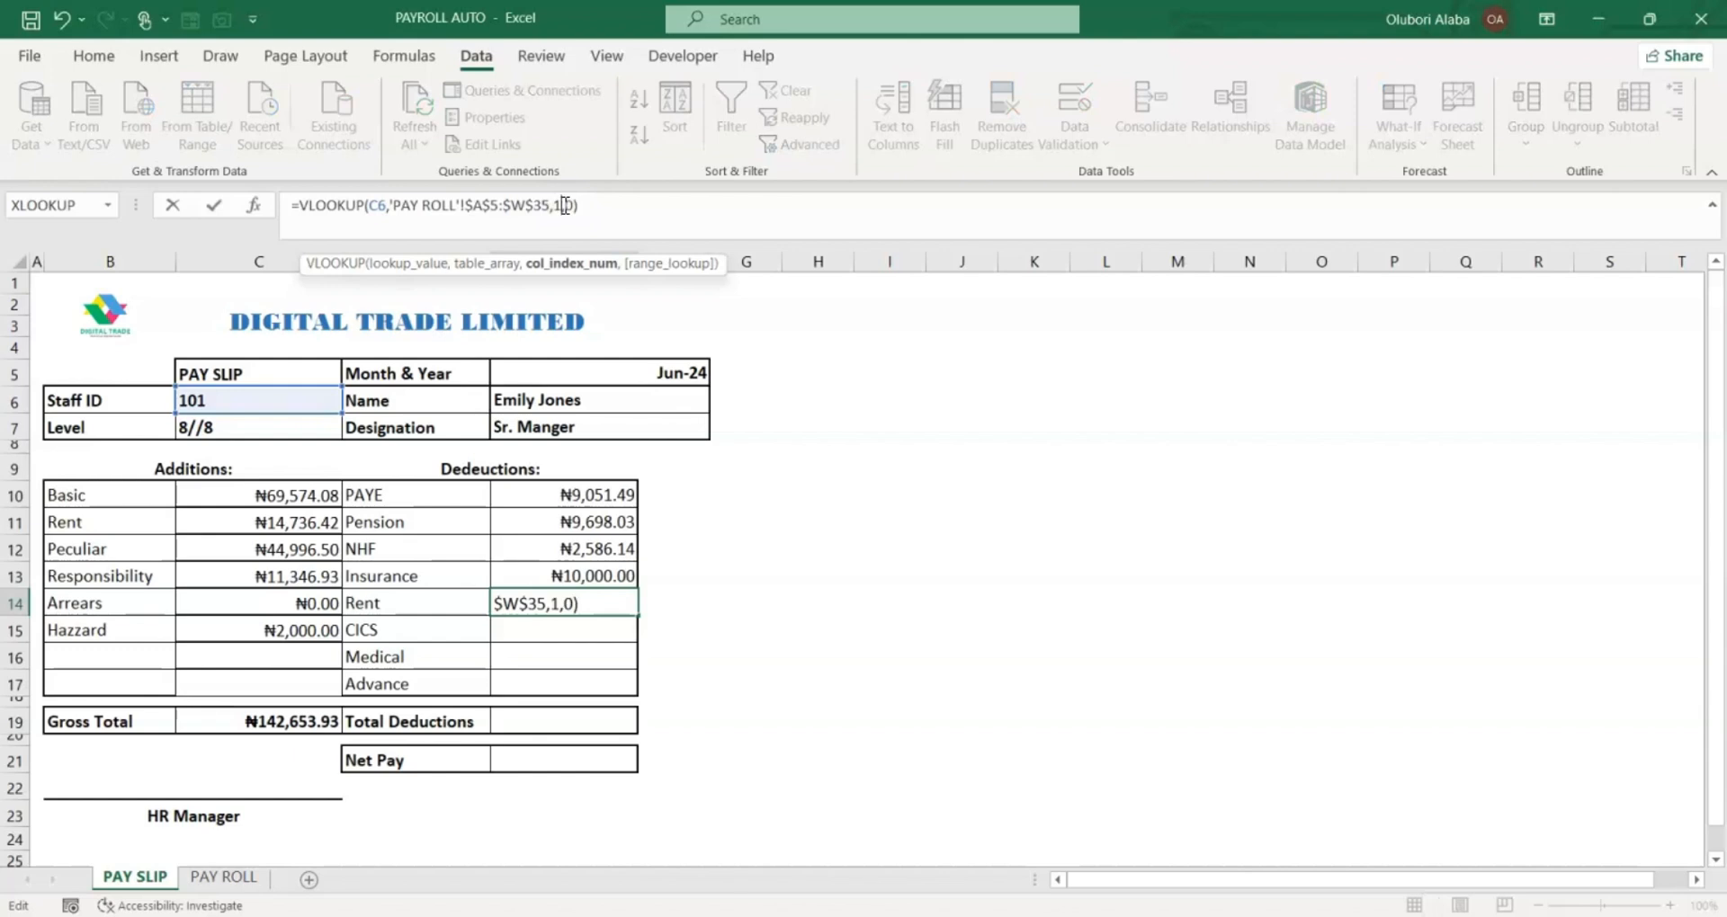
pyautogui.press('Return')
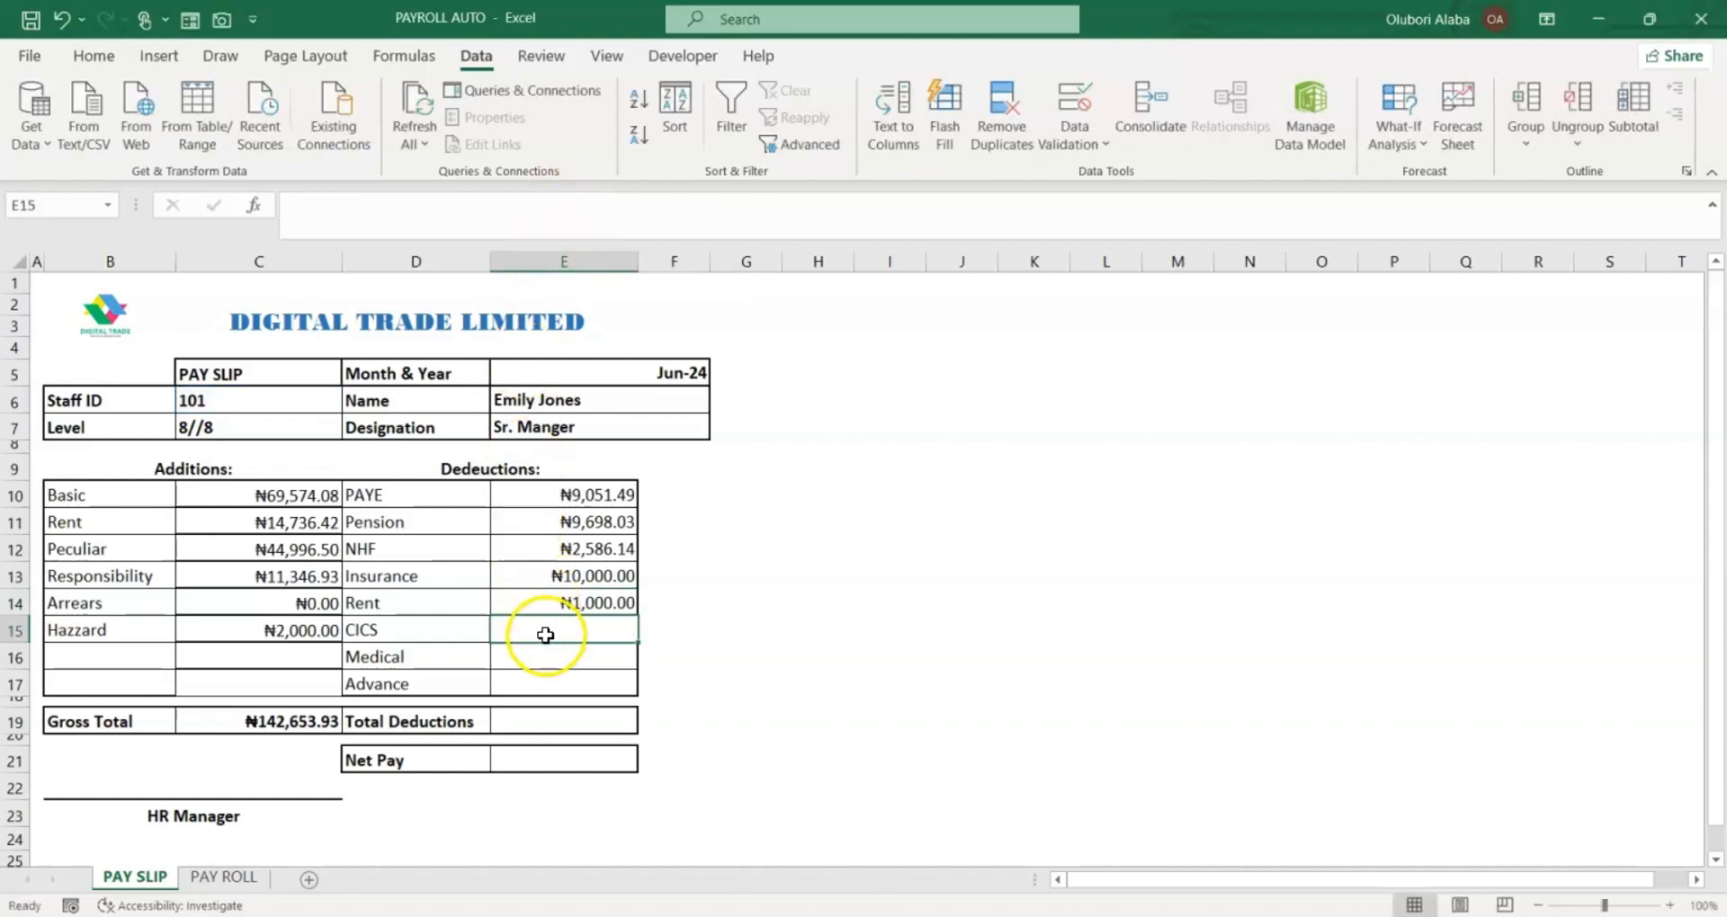
# Rename the CICS deduction in D15 to Loan and paste the VLOOKUP into E15, pointing its column index to the loan deduction
pyautogui.click(435, 628)
pyautogui.write('Loan')
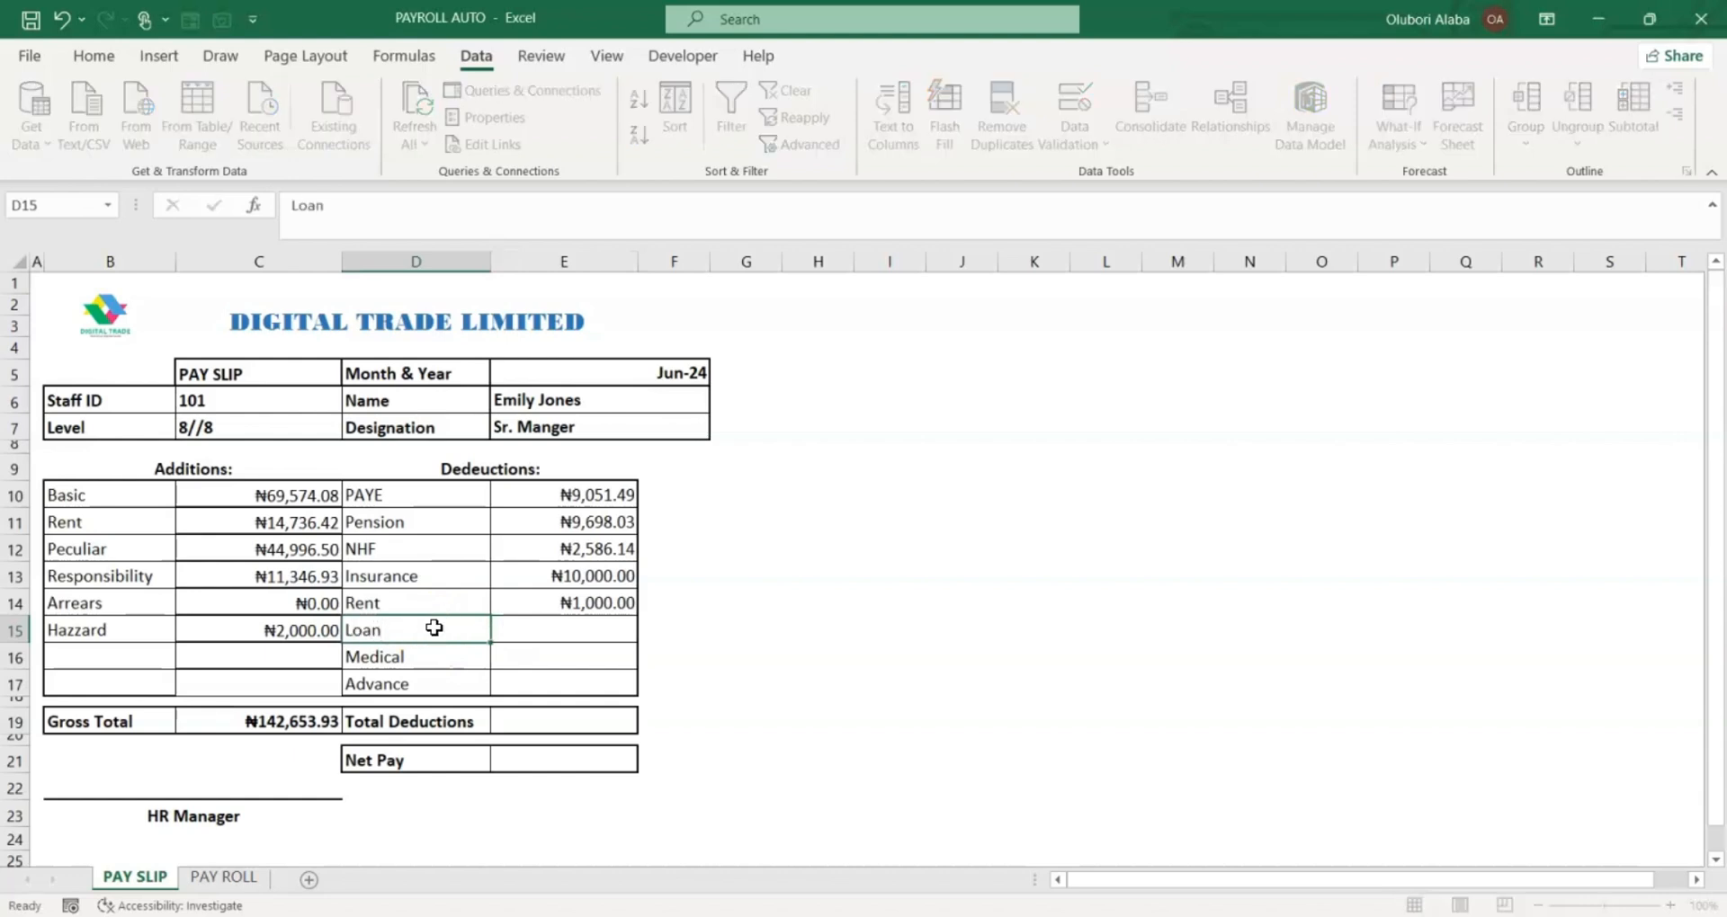
pyautogui.press('Tab')
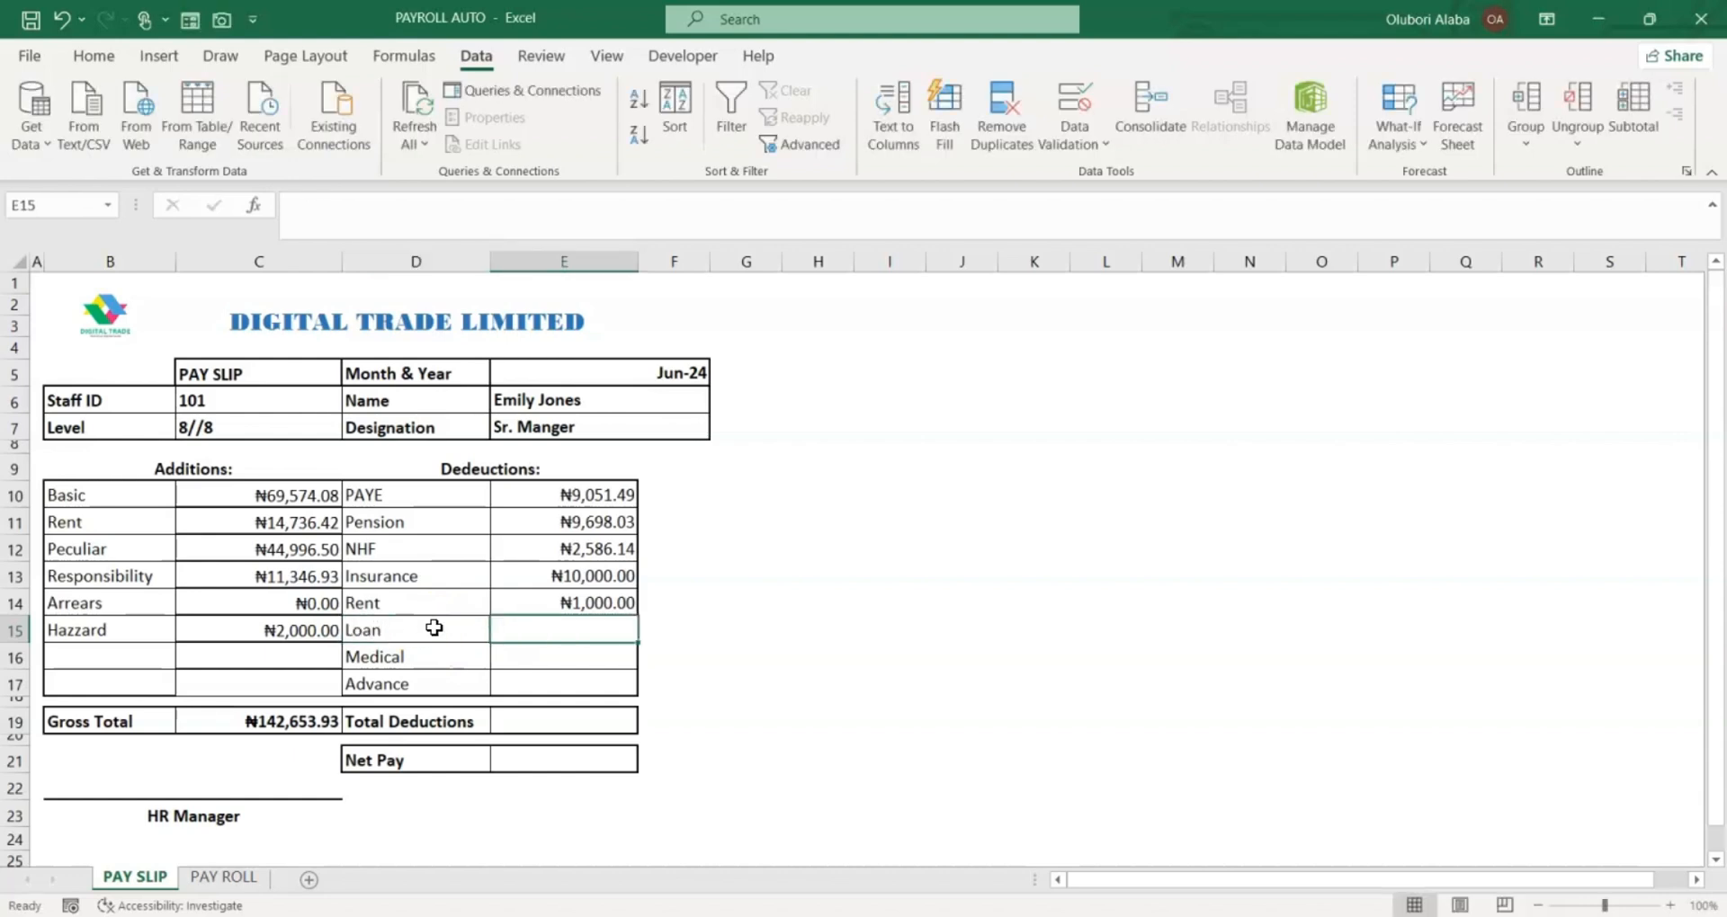
pyautogui.write("=VLOOKUP(C6,'PAY ROLL'!$A$5:$W$35,6,0)")
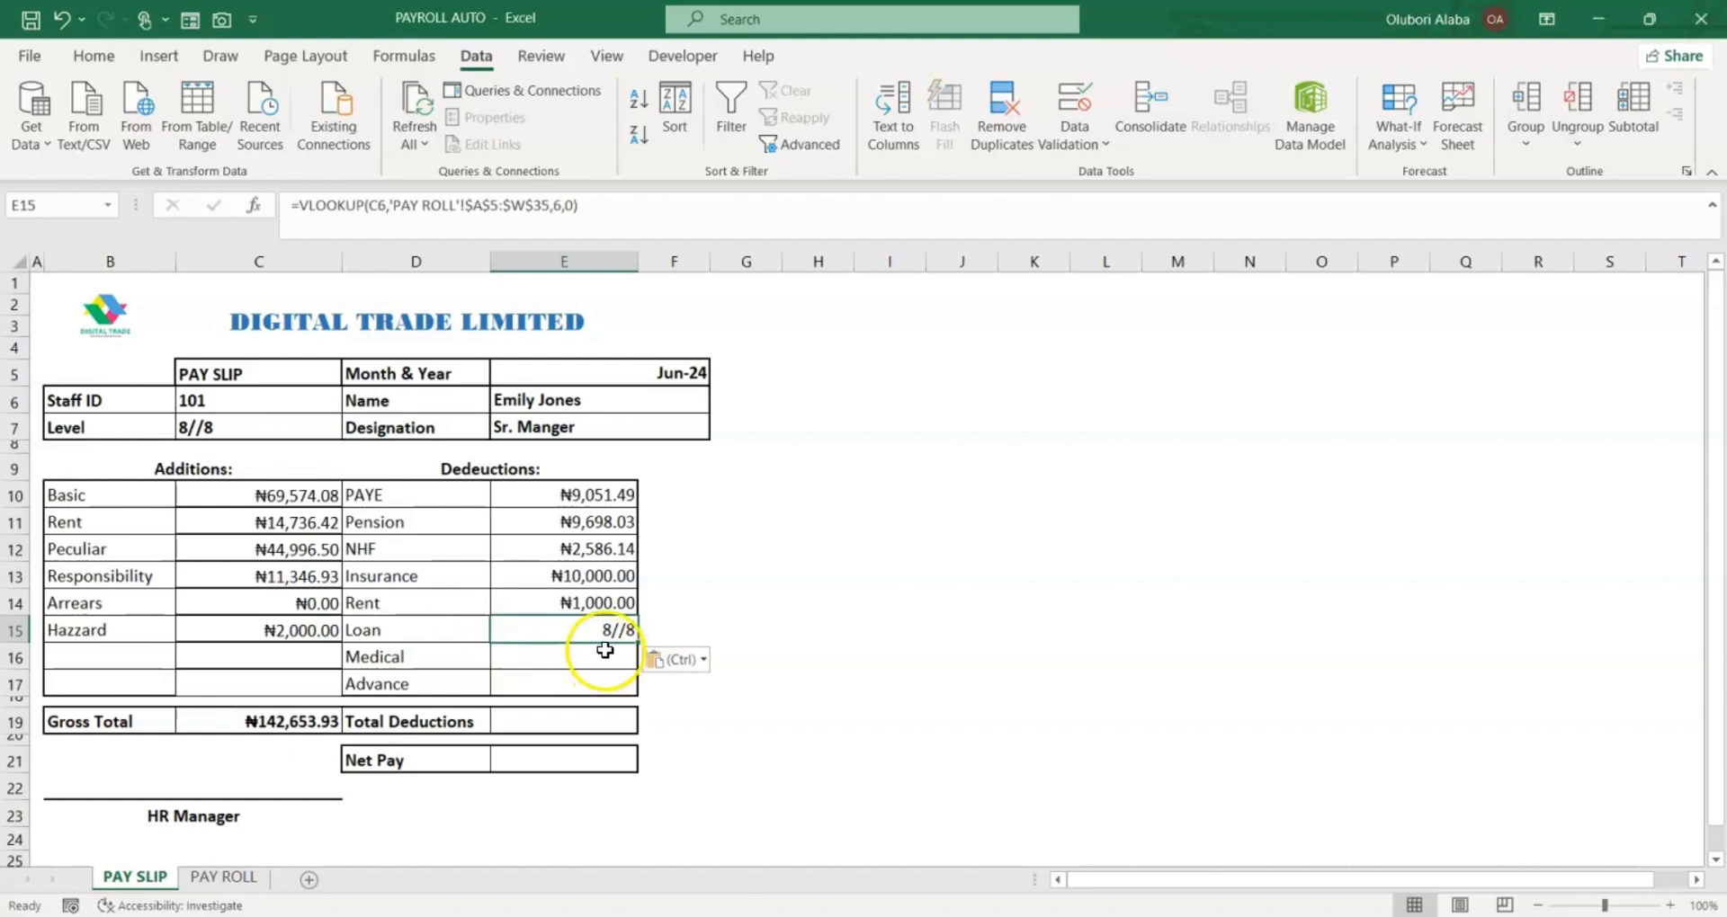
pyautogui.click(562, 205)
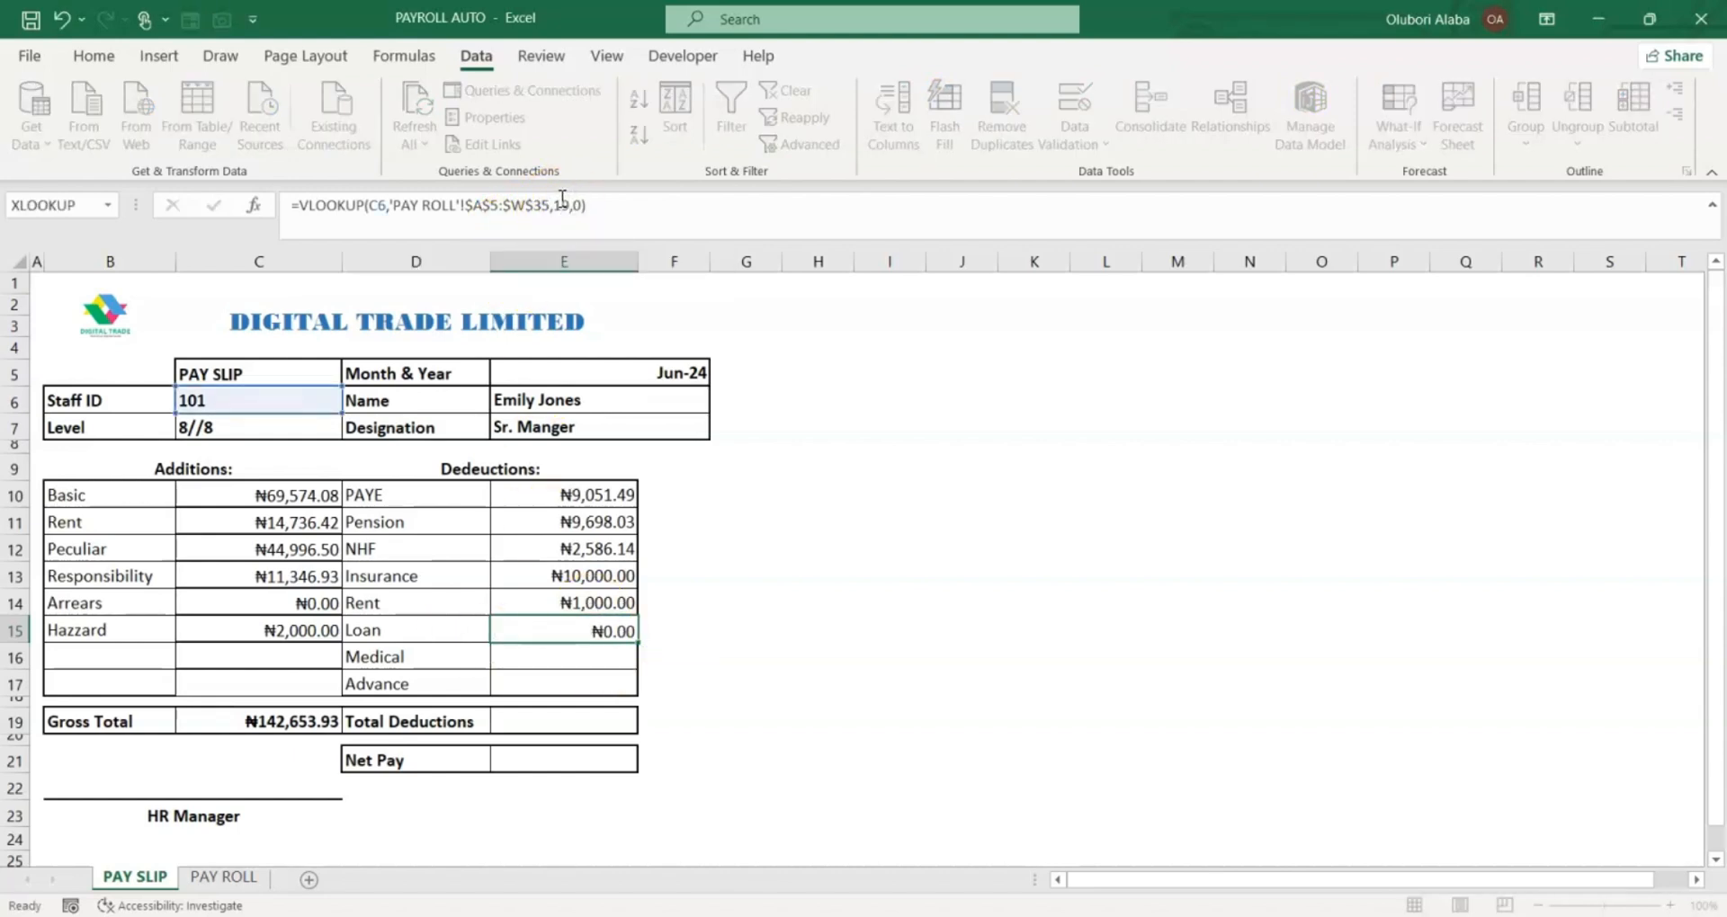
pyautogui.press('Return')
# Paste the VLOOKUP into E16 with column index 20 for Medical and into E17 with the payroll's Advance column index
pyautogui.click(511, 659)
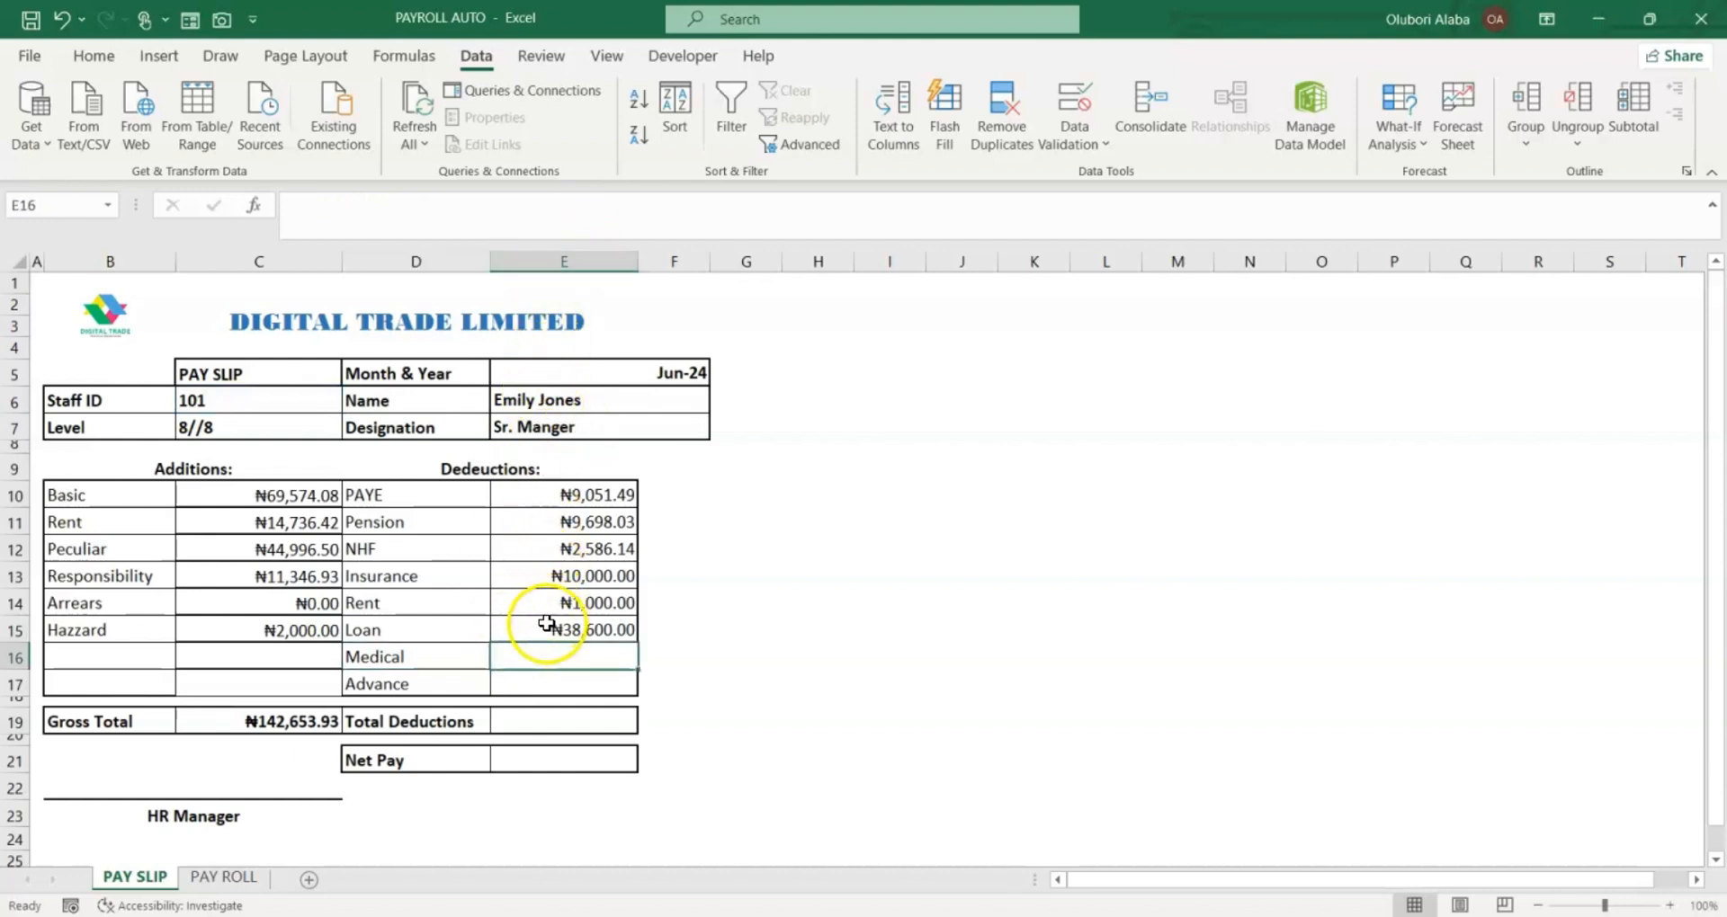
pyautogui.write("=VLOOKUP(C6,'PAY ROLL'!$A$5:$W$35,6,0)")
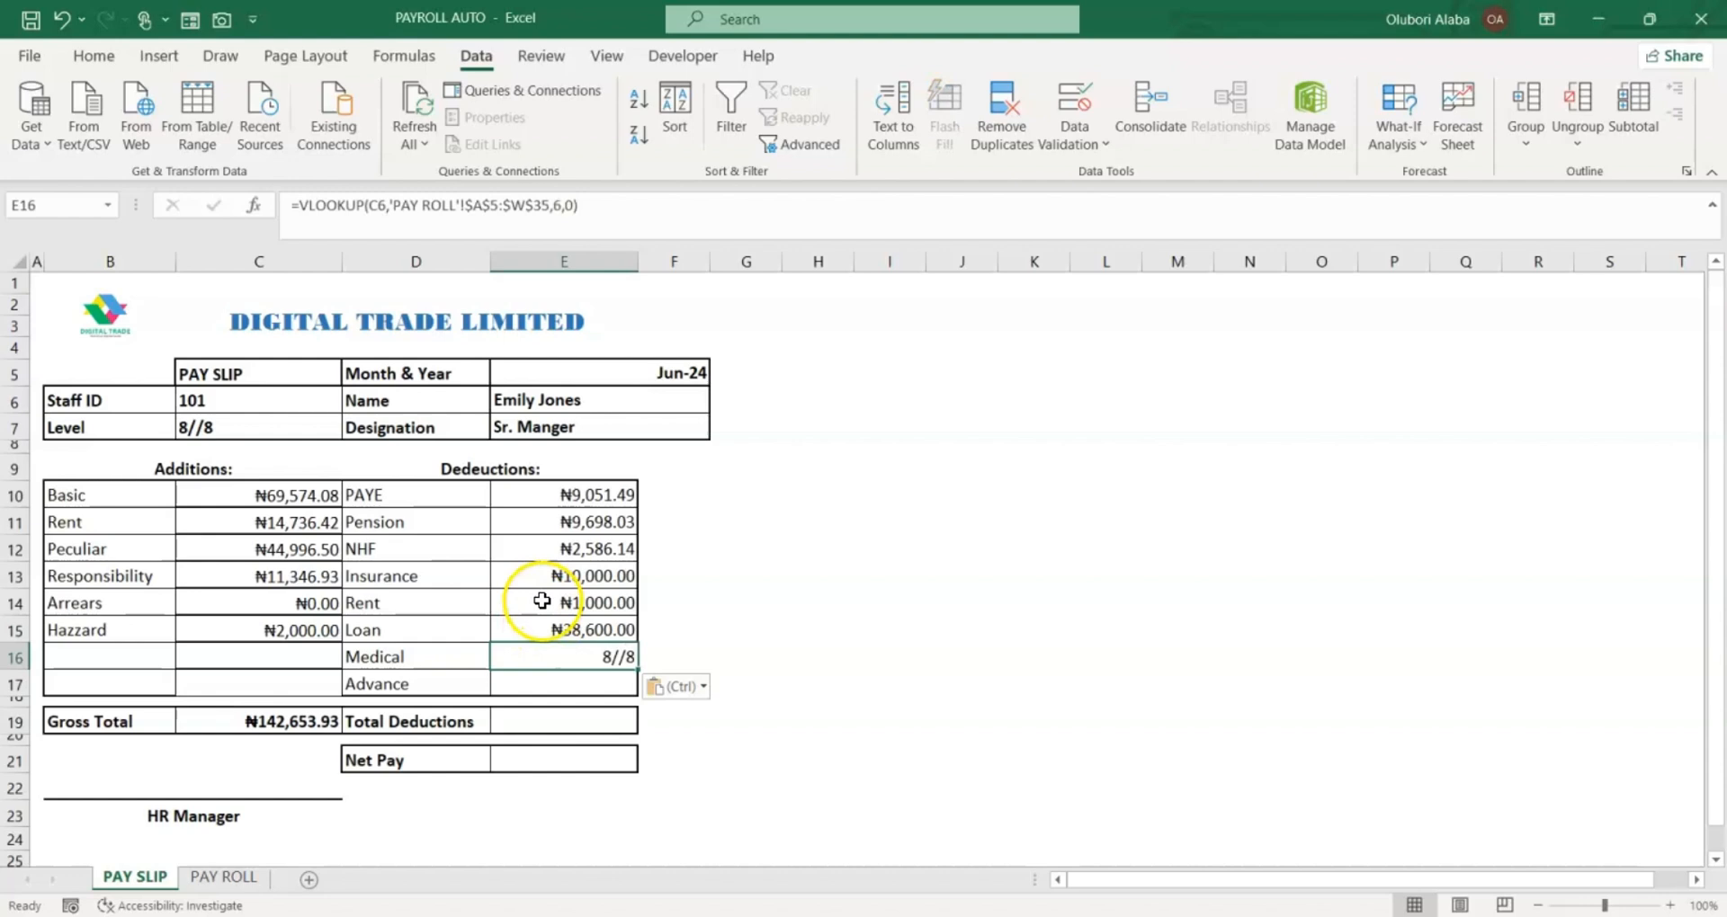
pyautogui.doubleClick(557, 205)
pyautogui.write('6')
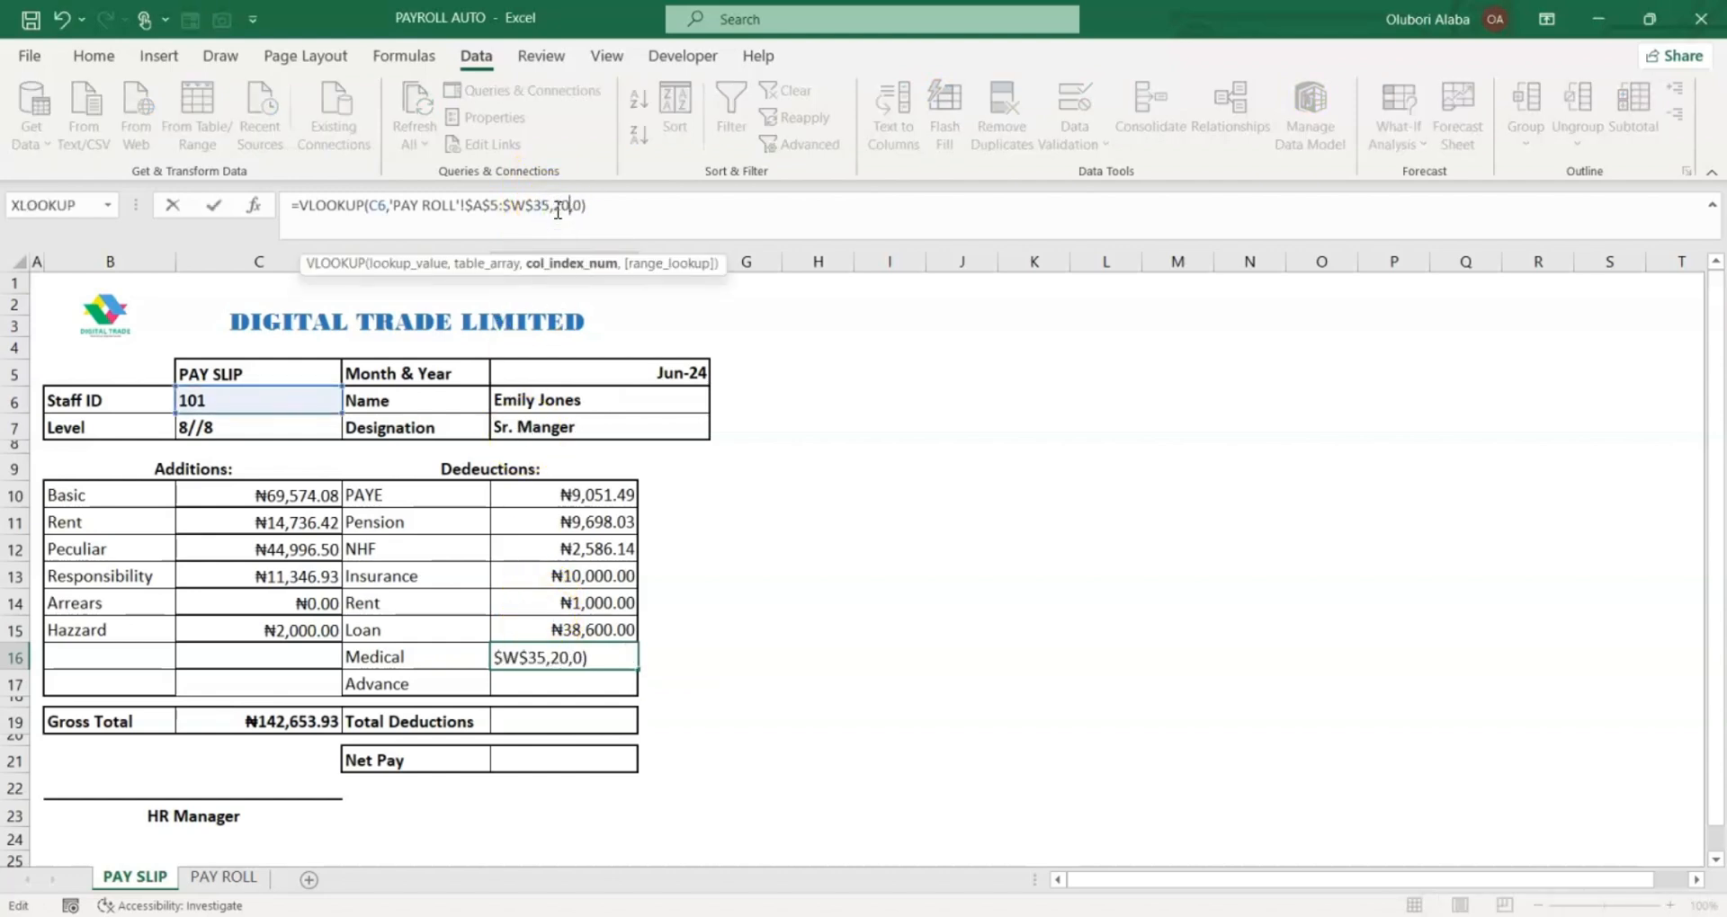
pyautogui.press('Return')
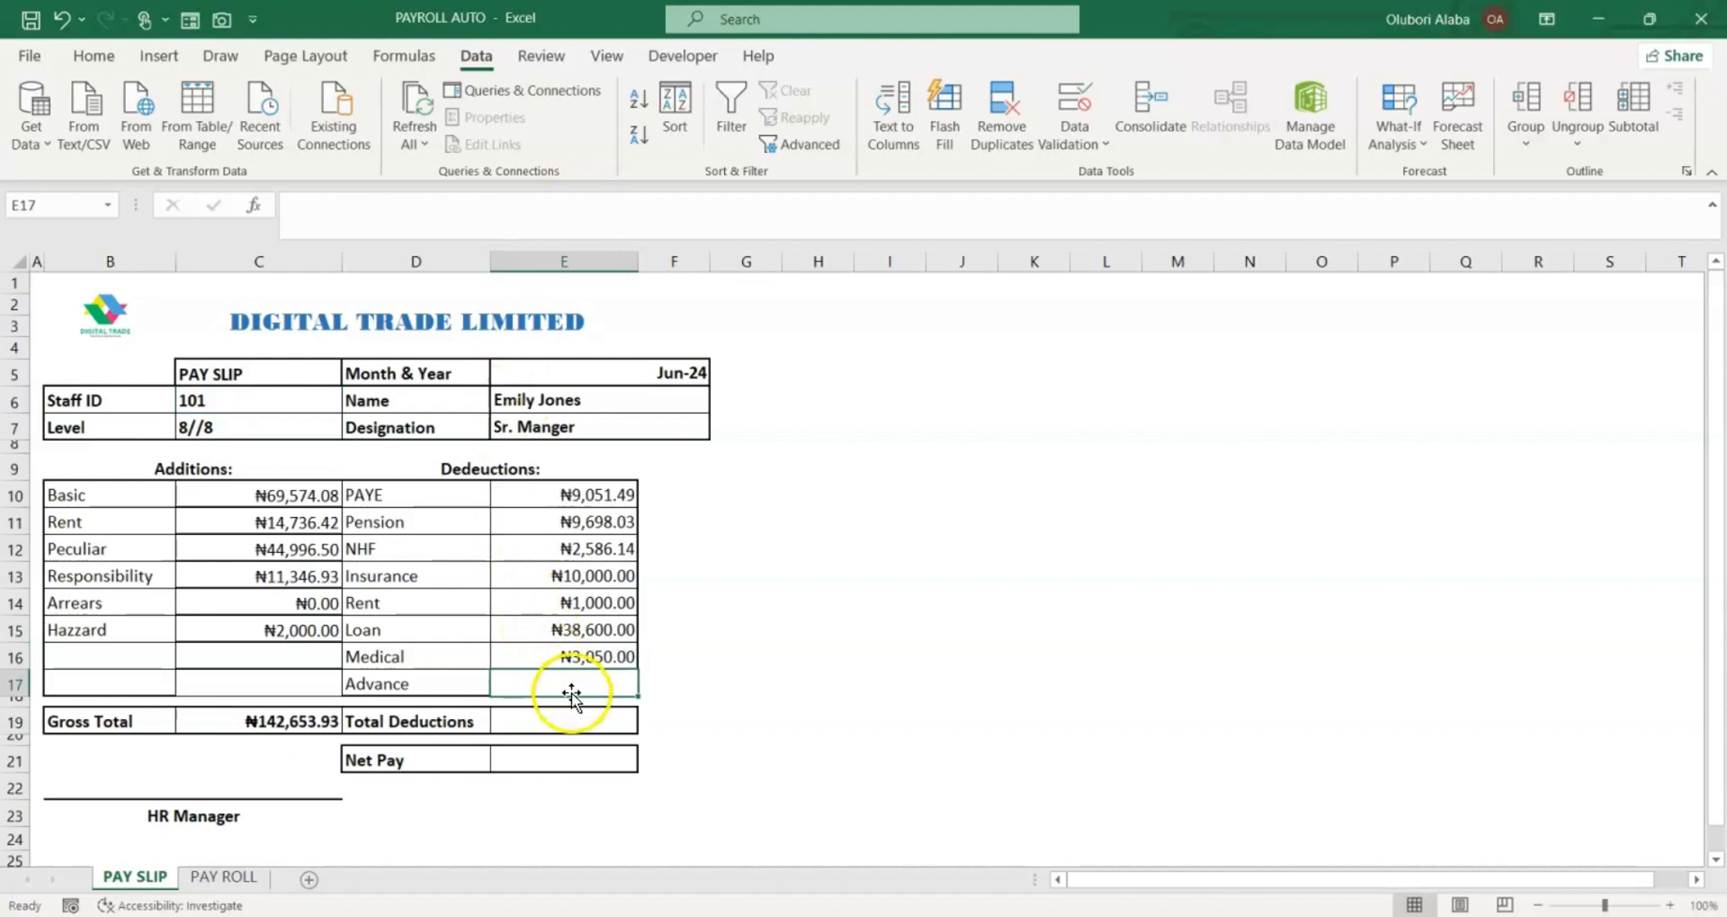
pyautogui.write("=VLOOKUP(C6,'PAY ROLL'!$A$5:$W$35,6,0)")
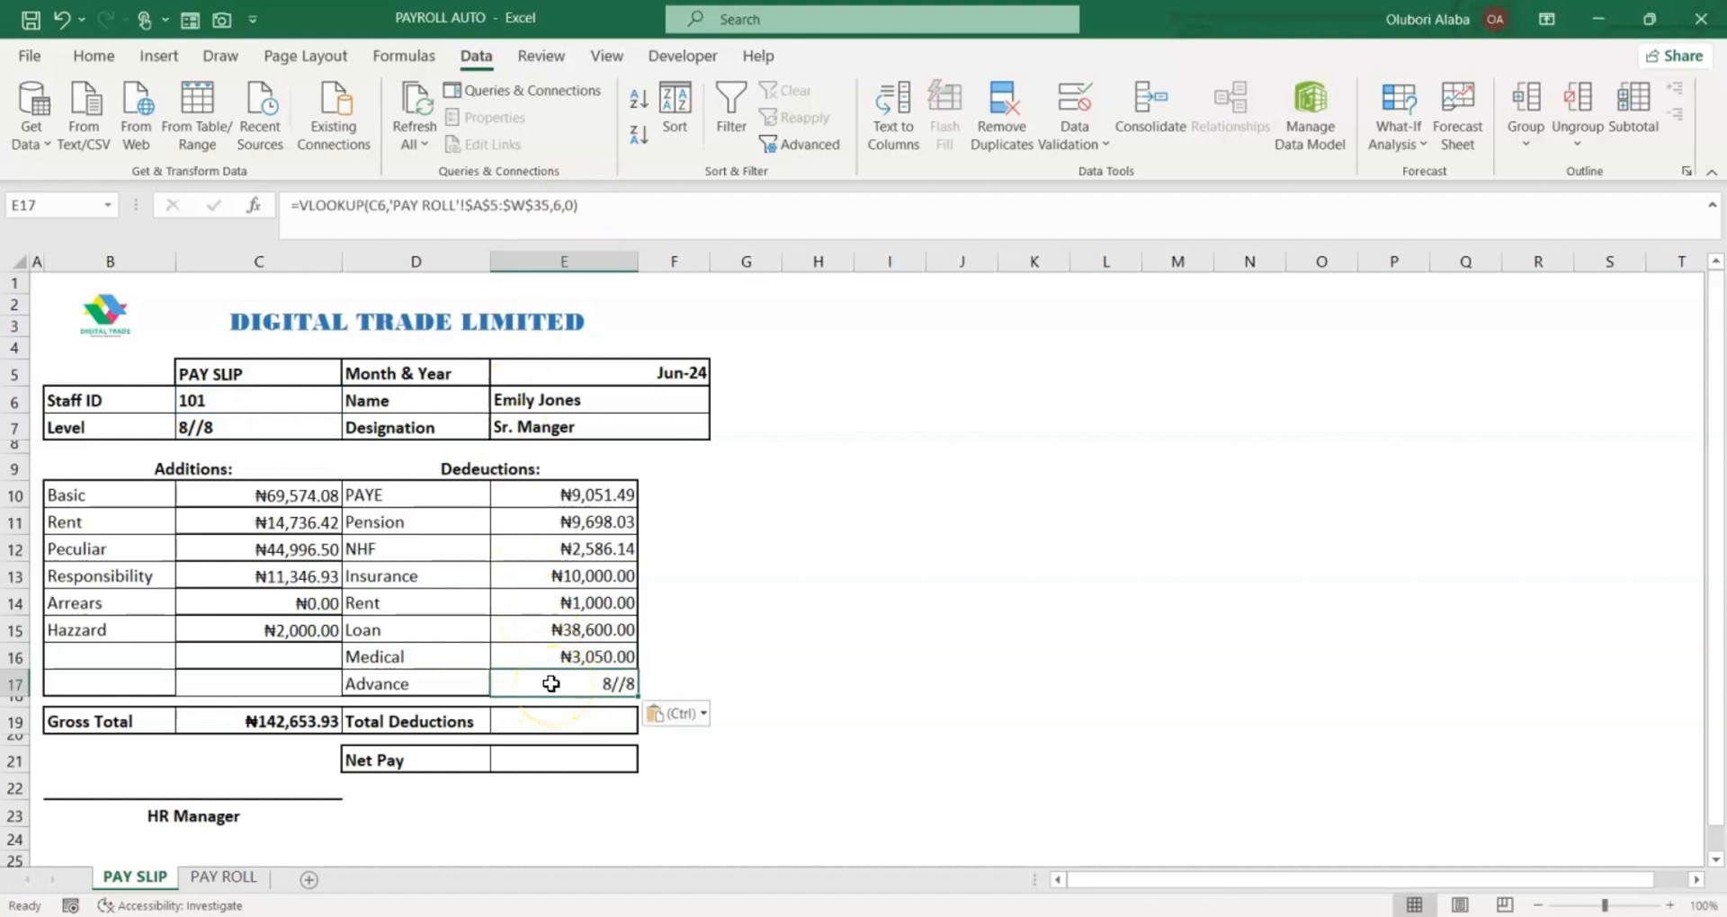
pyautogui.click(564, 204)
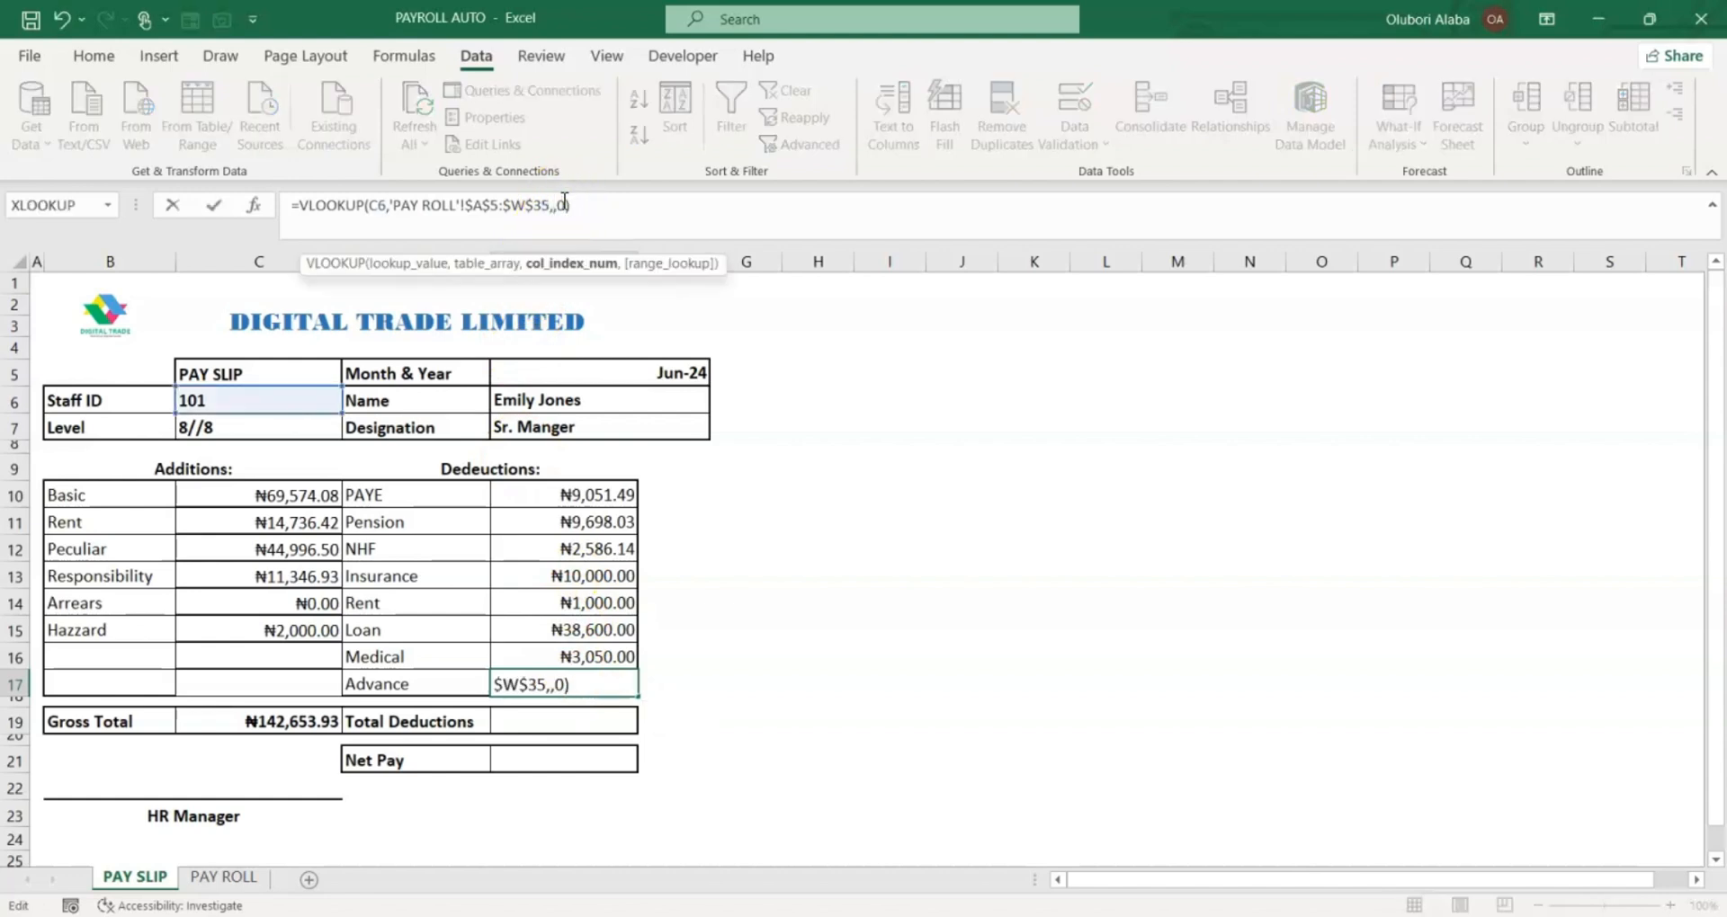
pyautogui.press('Return')
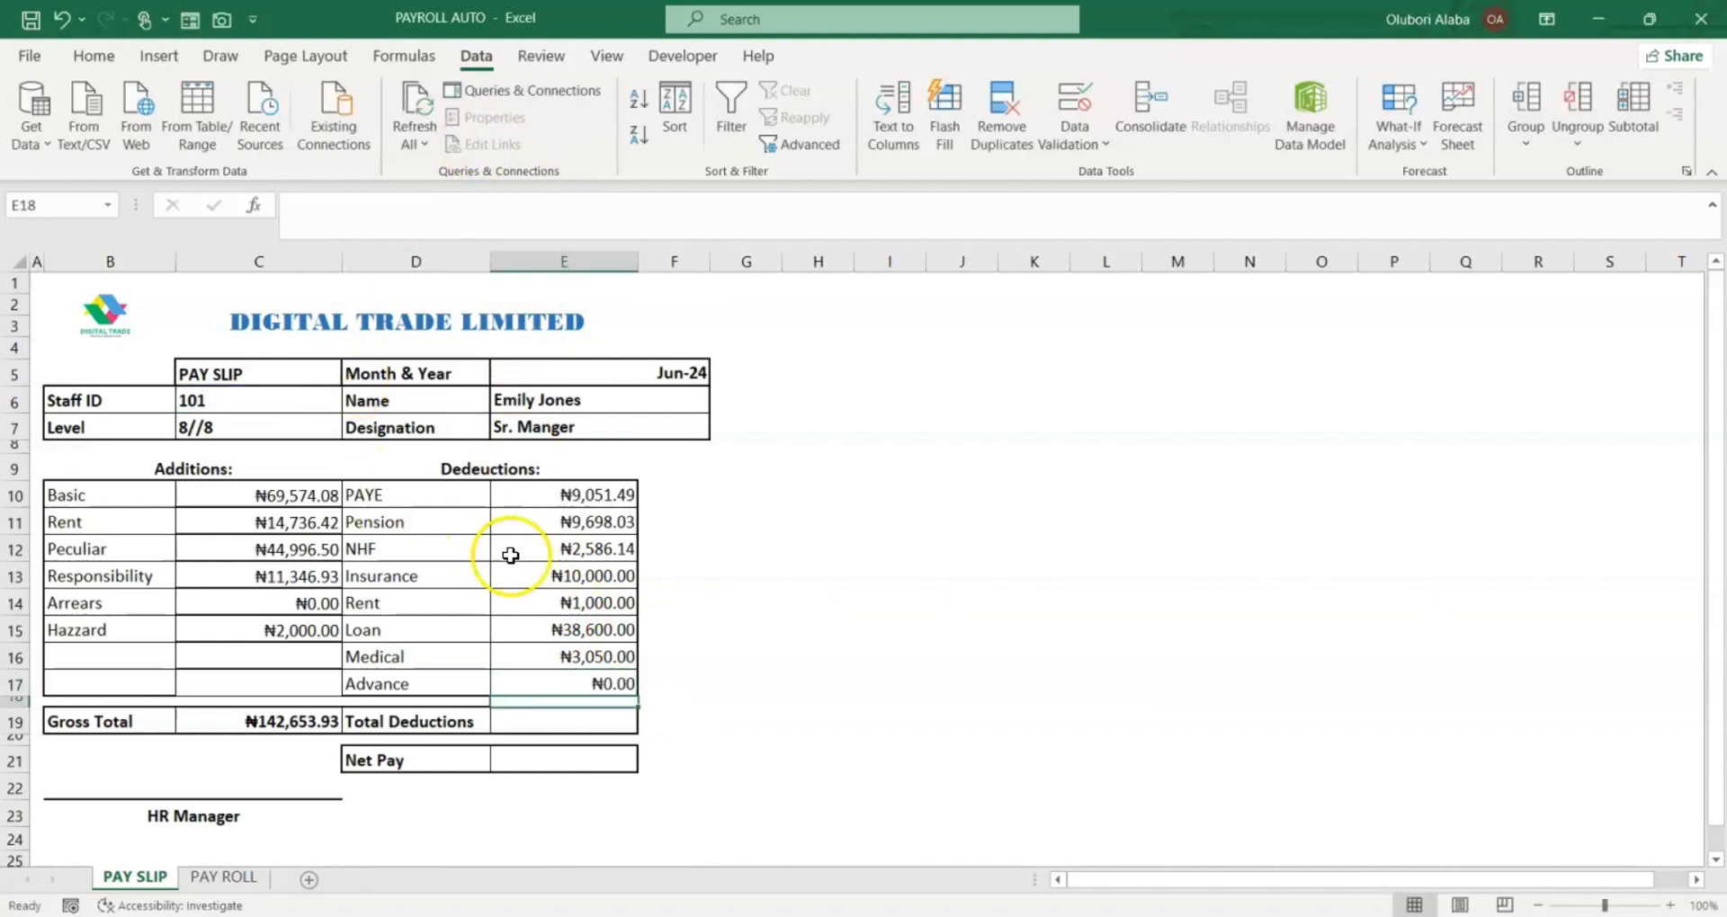
pyautogui.click(751, 575)
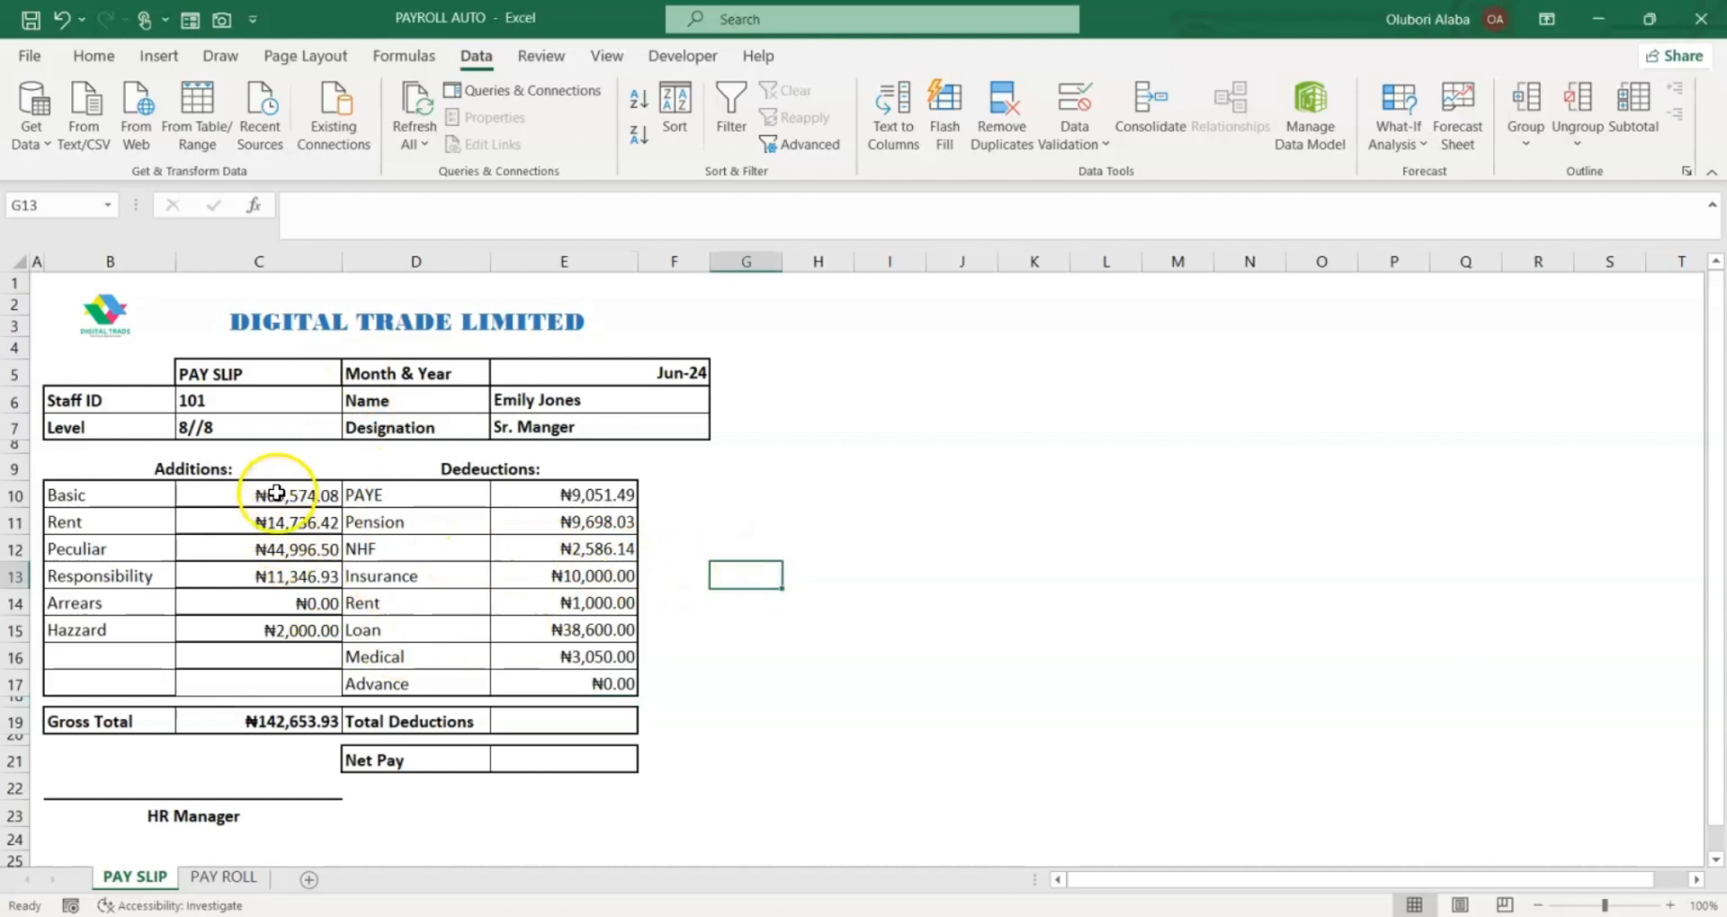
# Clear the Gross Total cell C19 and total the additions there with =SUM(C10:C15)
pyautogui.click(284, 724)
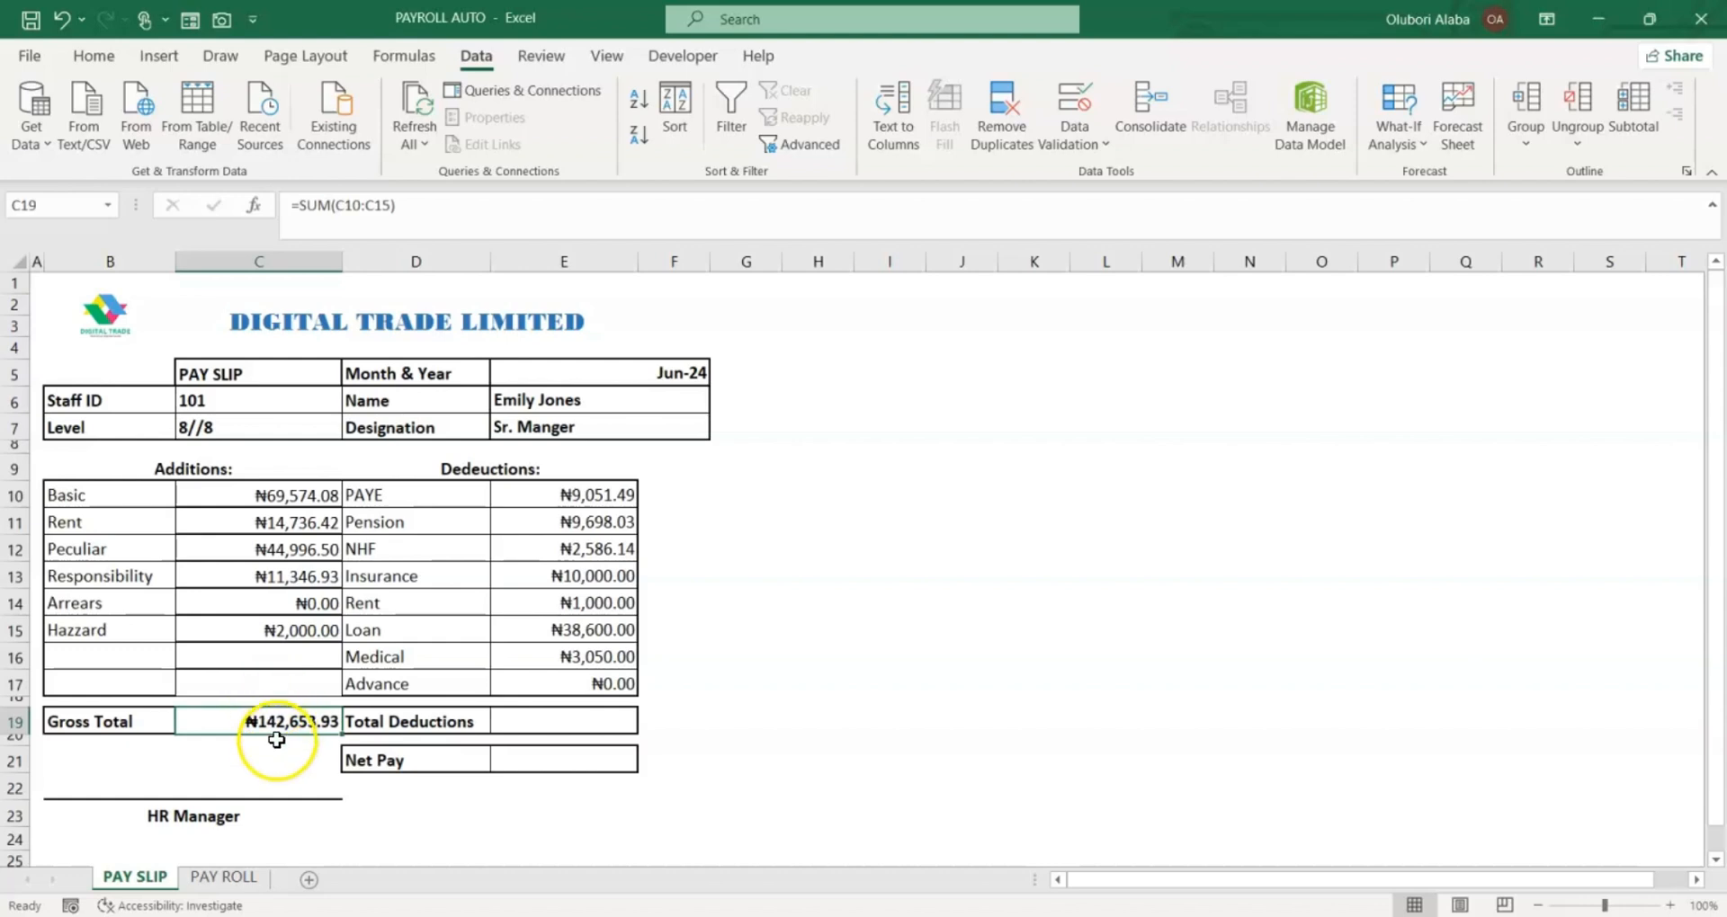
pyautogui.press('Delete')
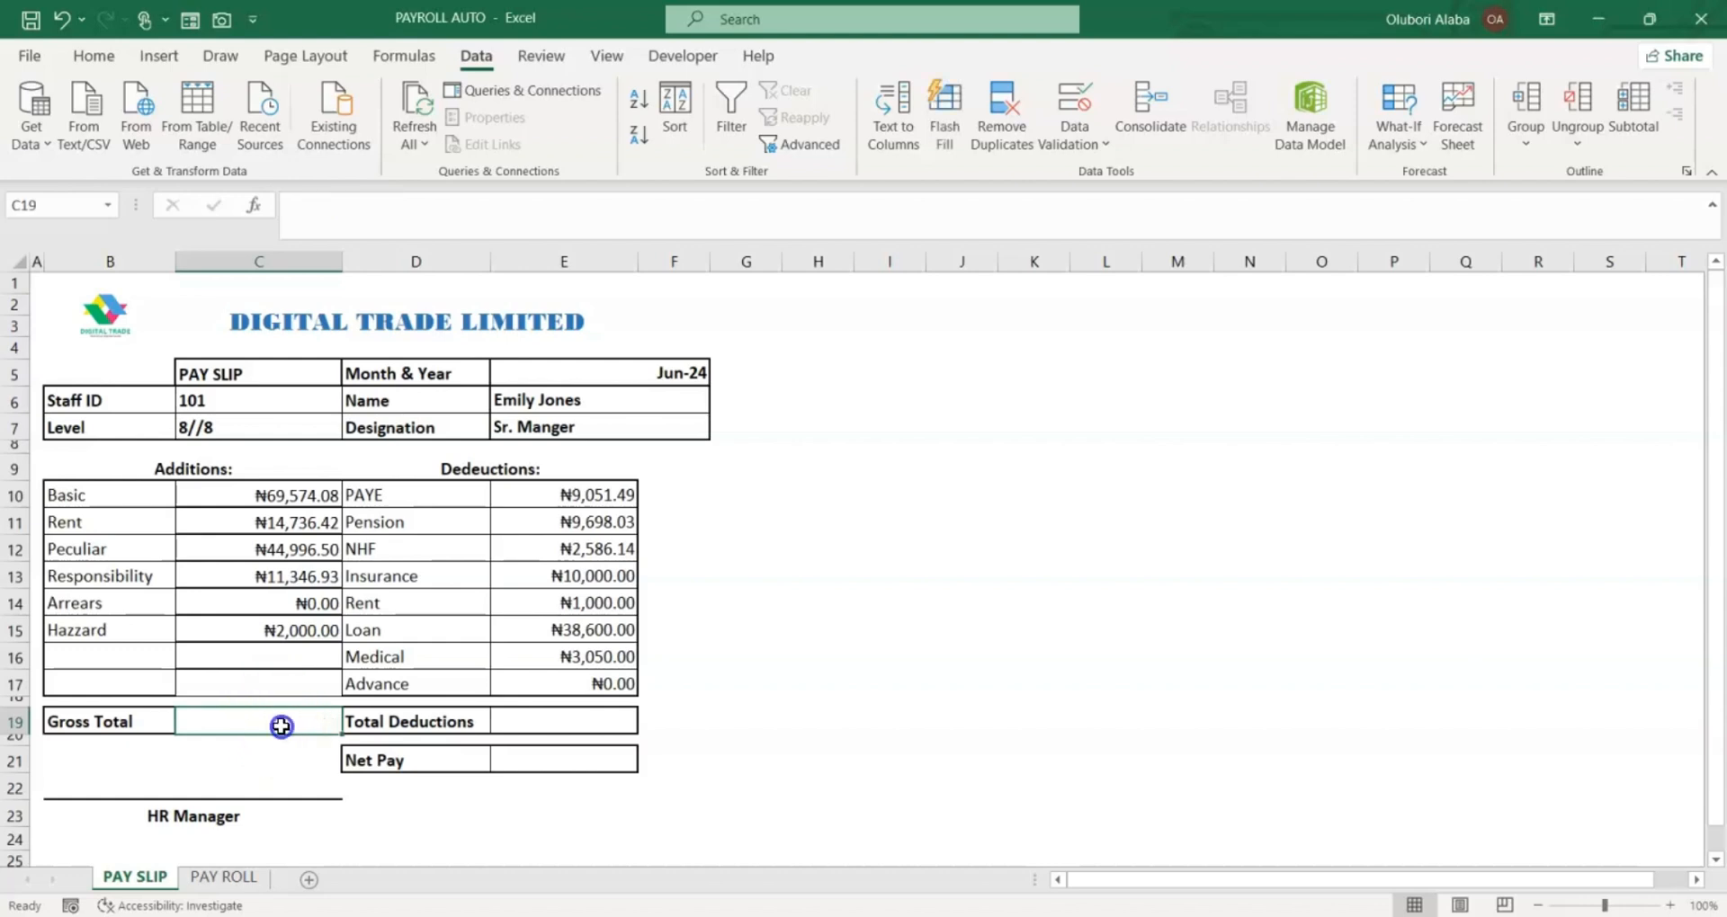
pyautogui.write('=sum')
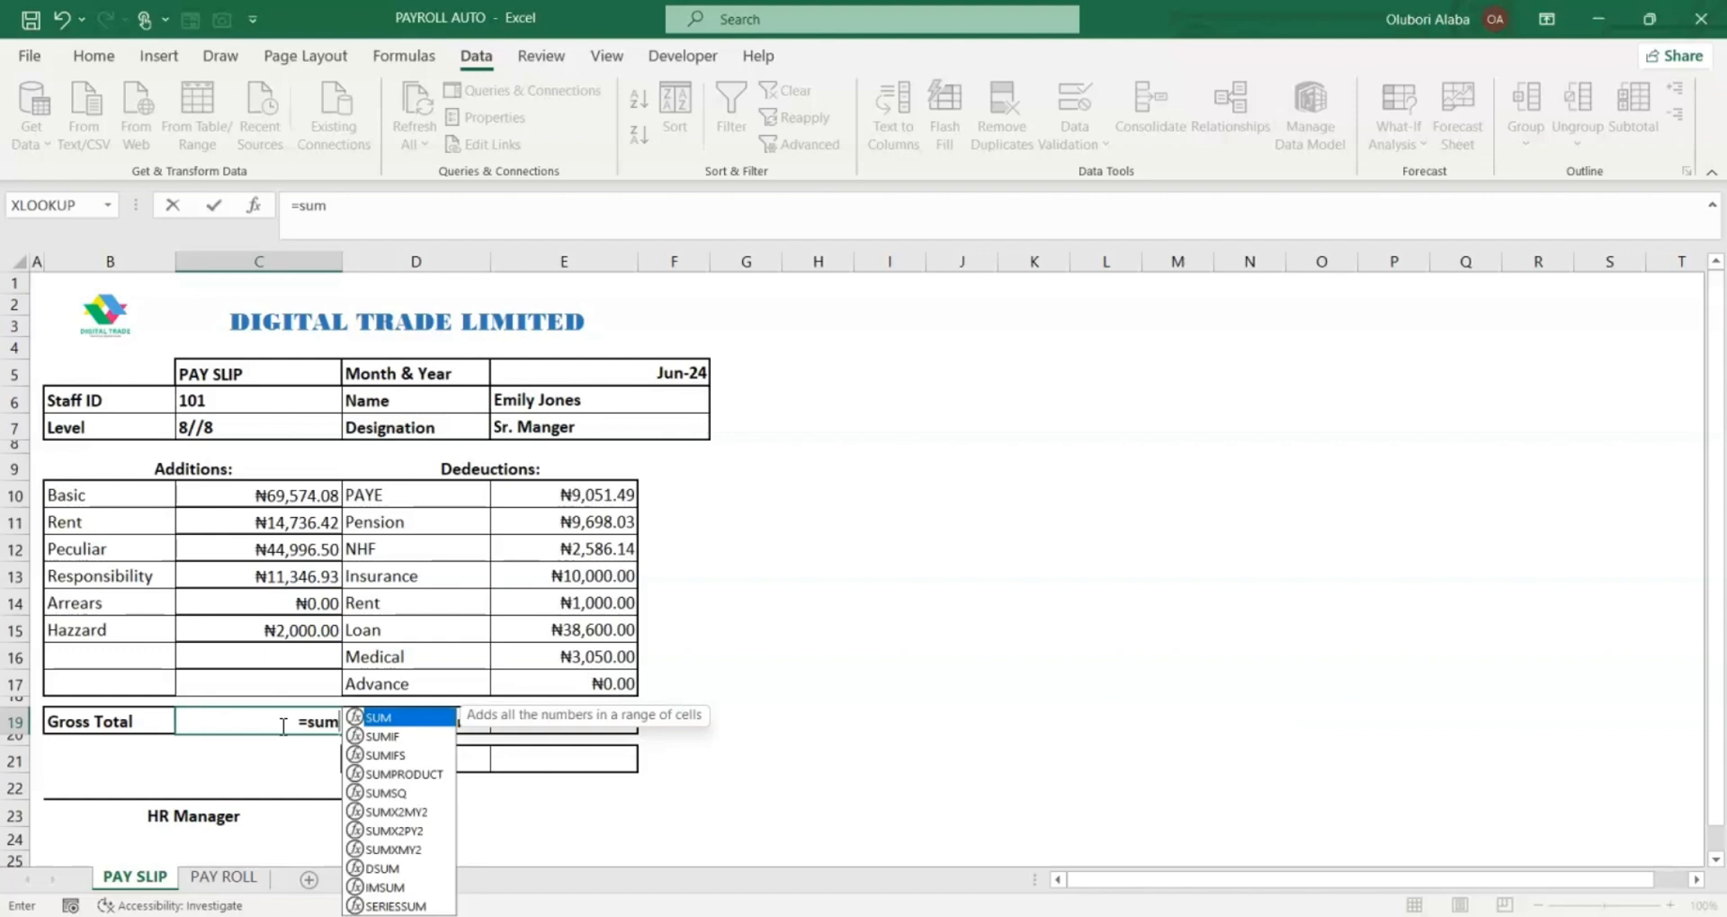
pyautogui.press('Tab')
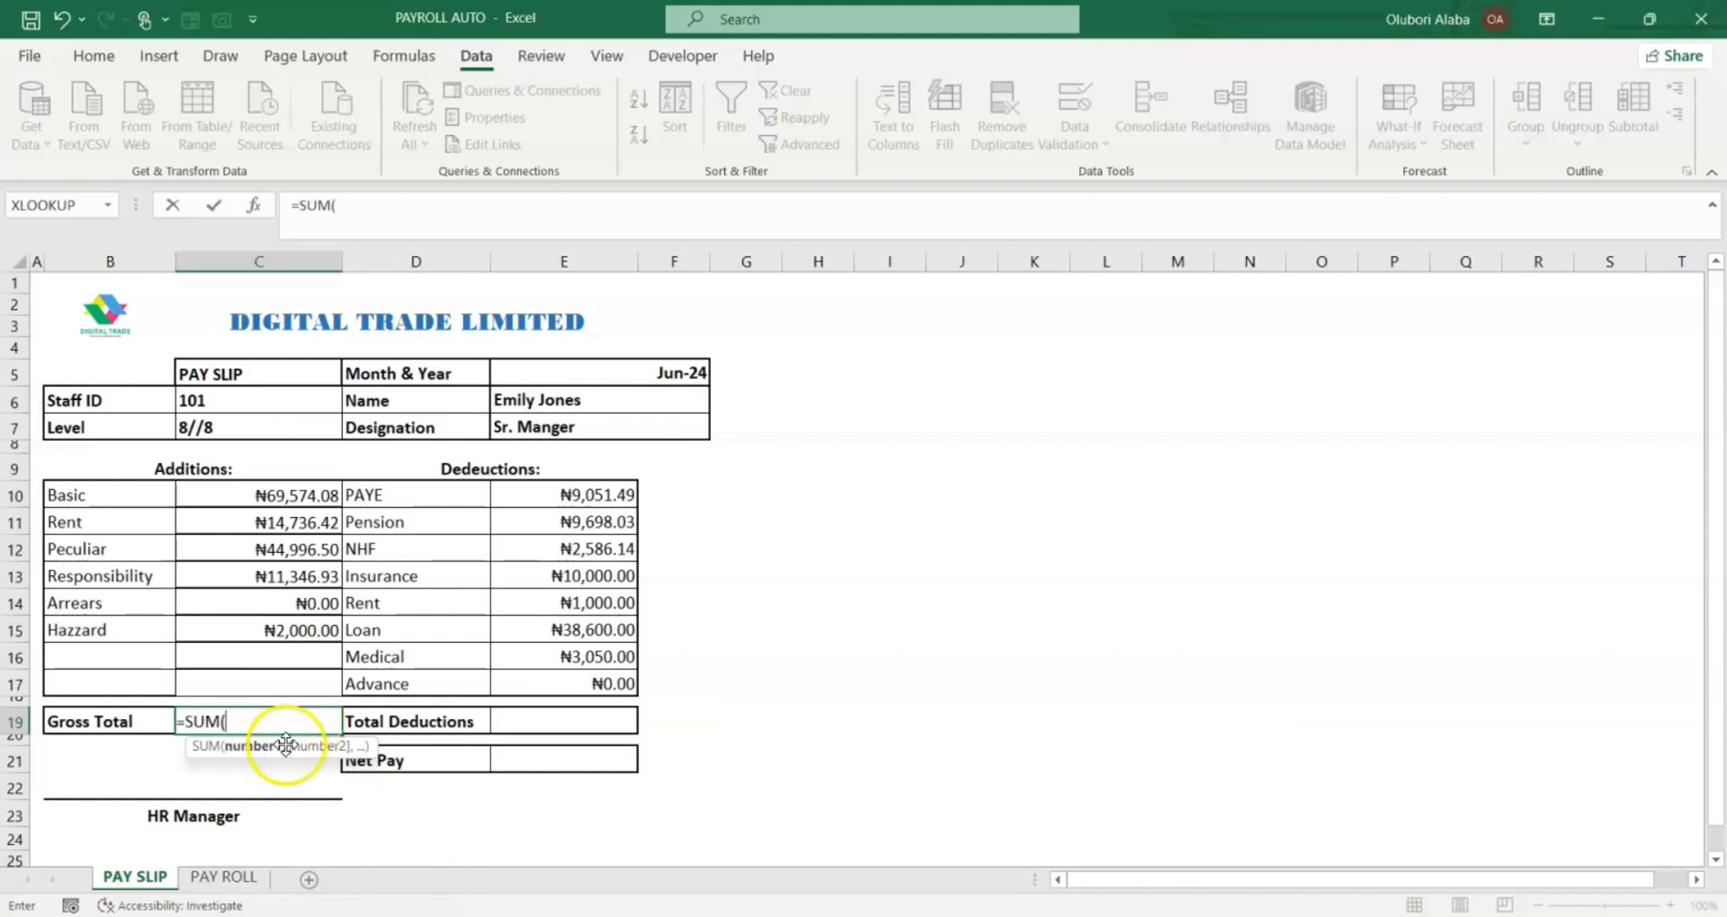
pyautogui.moveTo(261, 497); pyautogui.dragTo(300, 627)
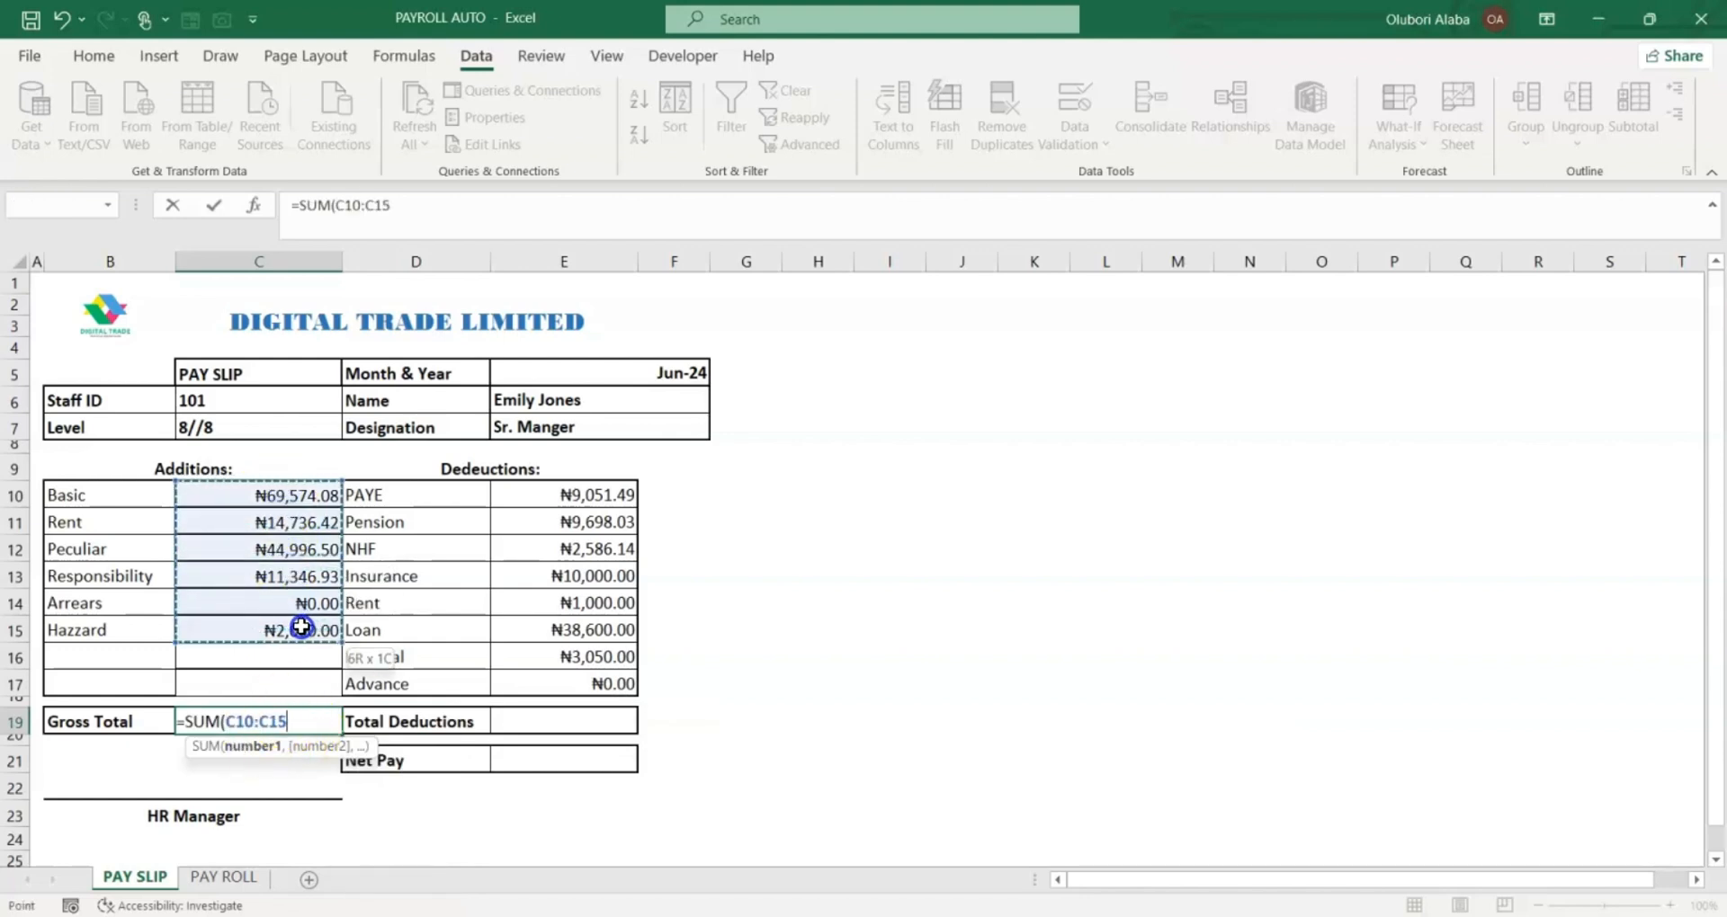
pyautogui.press('Return')
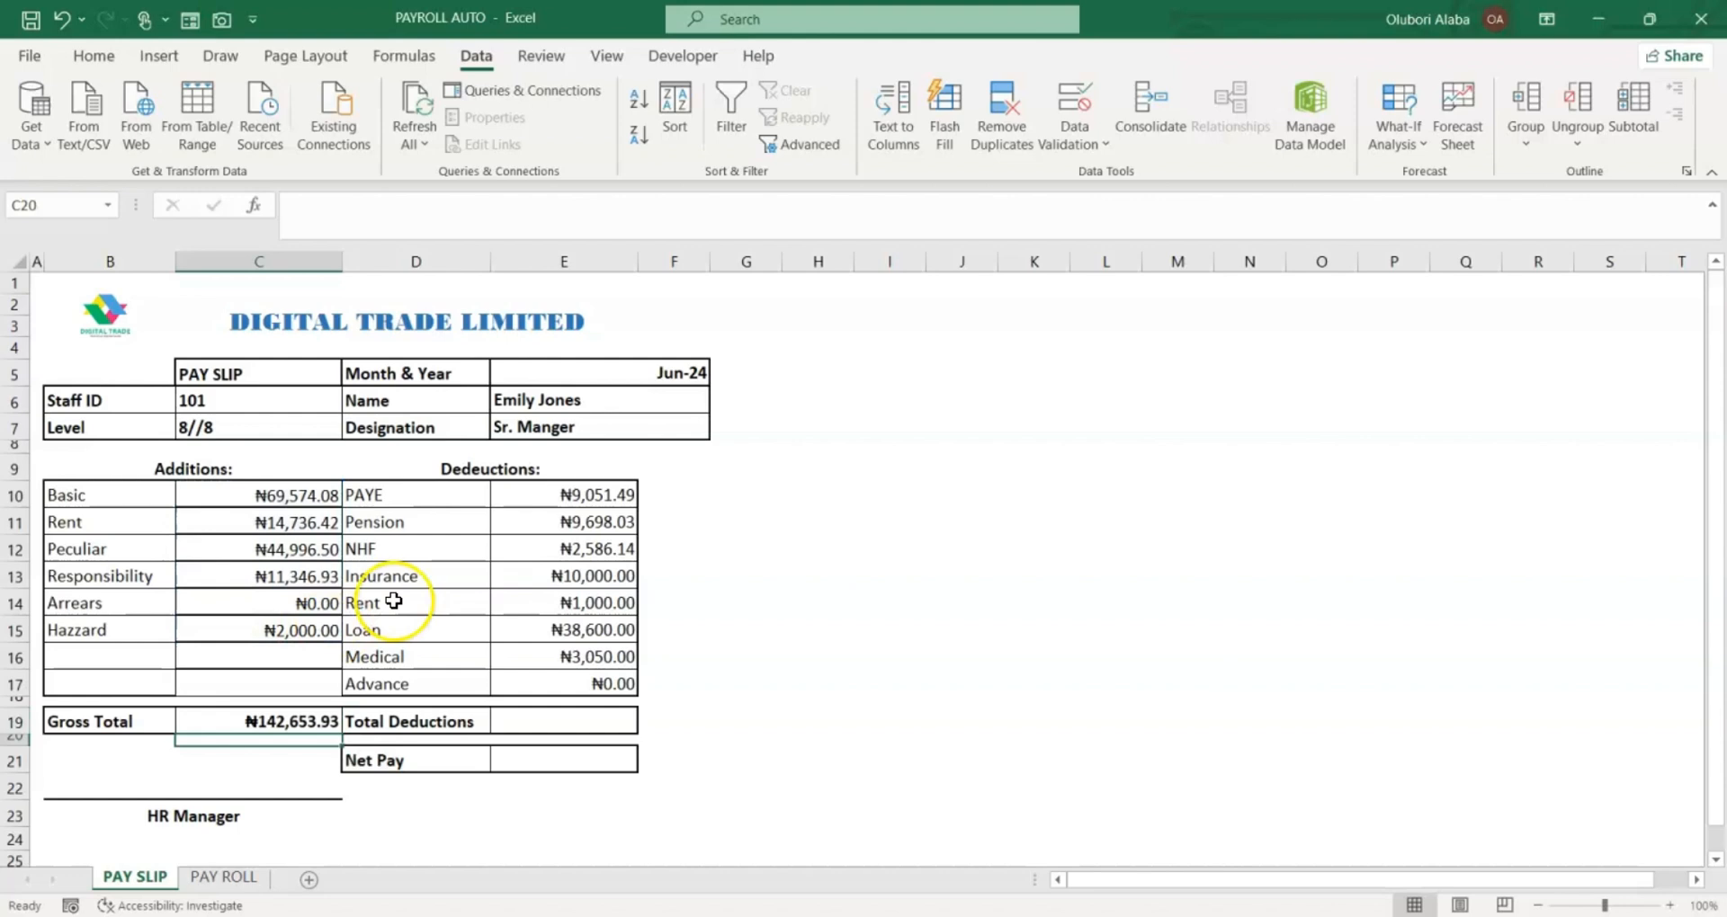
# Total the deductions in the Total Deductions cell E19 with a SUM of E10:E17
pyautogui.click(572, 717)
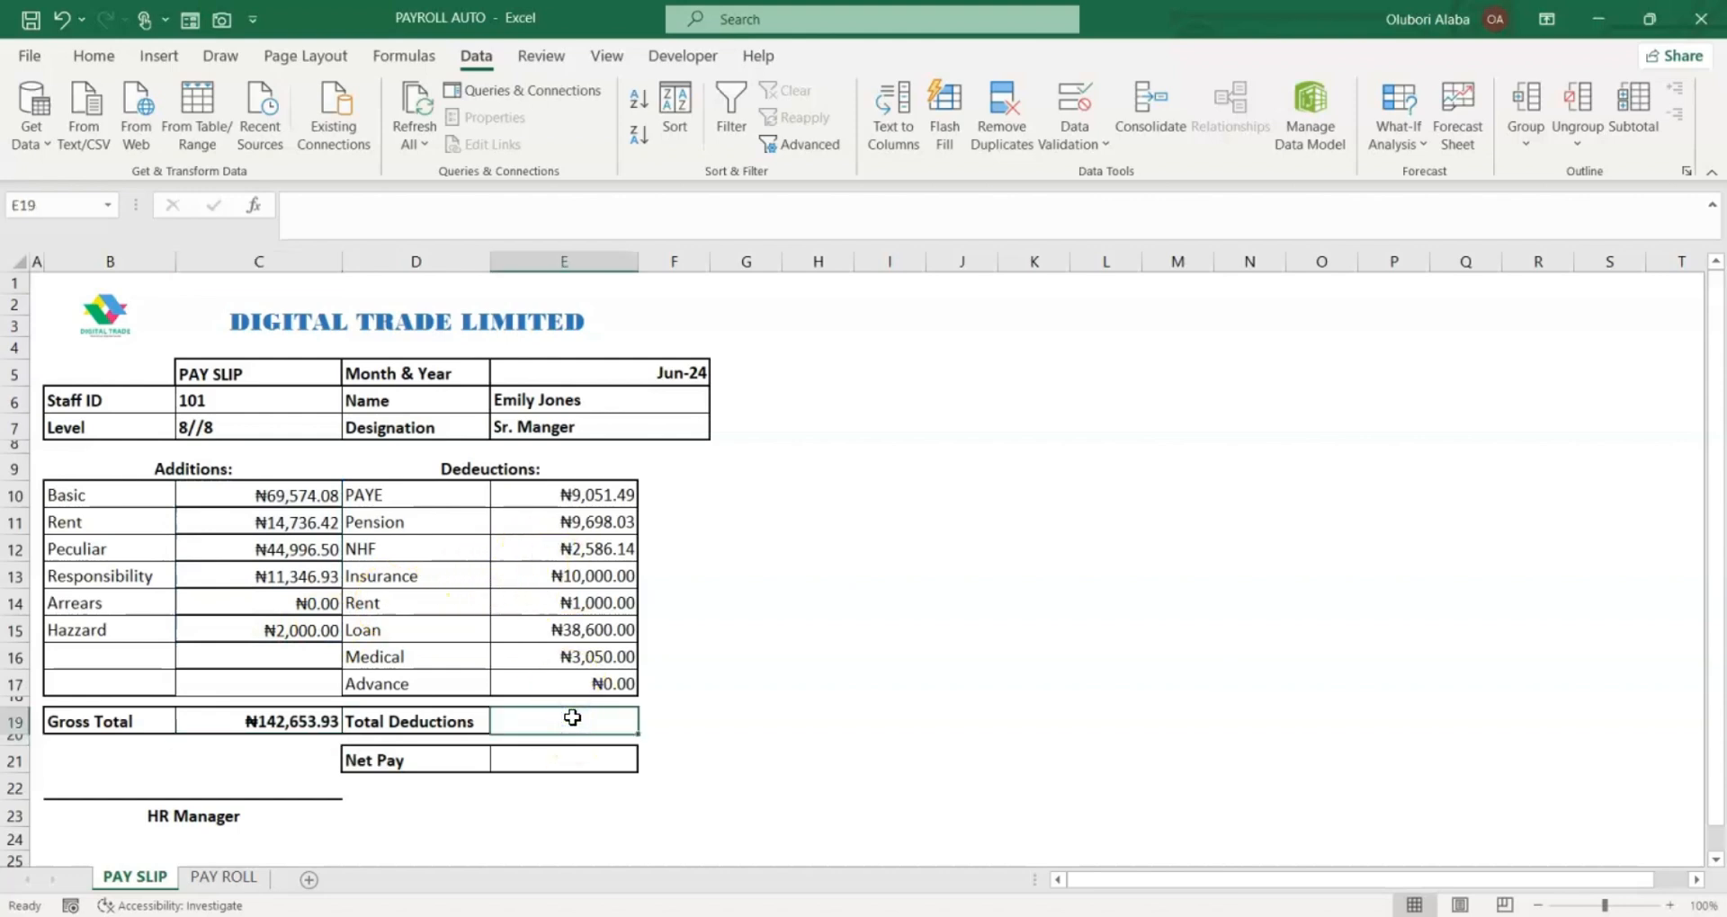
pyautogui.write('=SUM(')
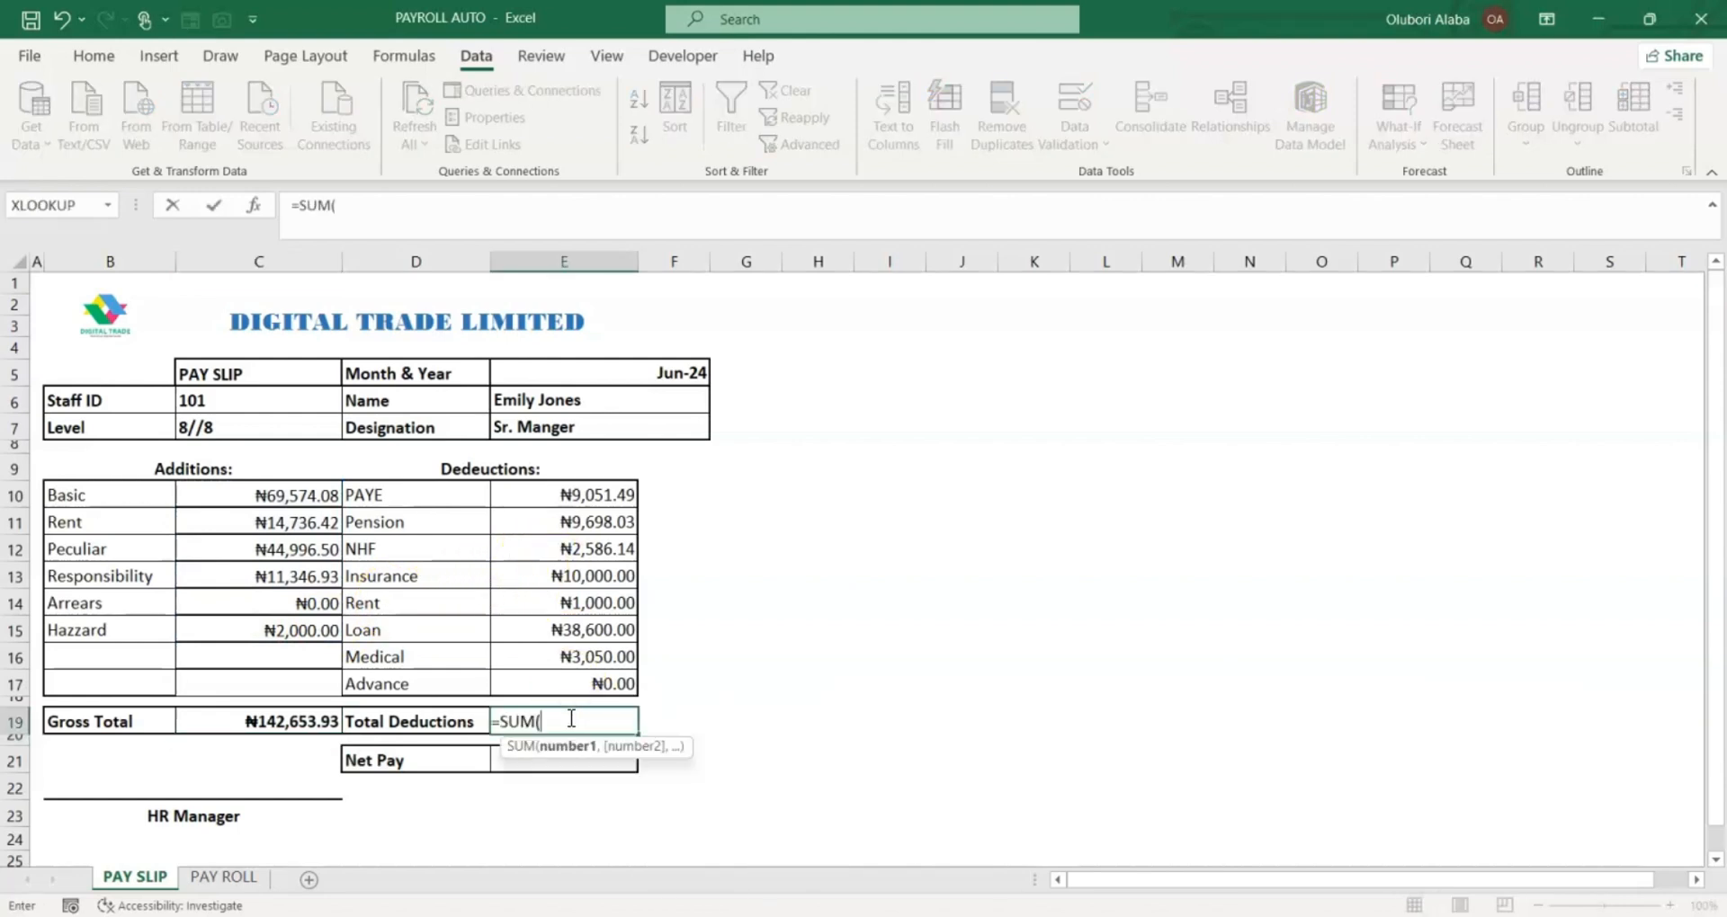
pyautogui.moveTo(572, 491); pyautogui.dragTo(608, 673)
pyautogui.press('Return')
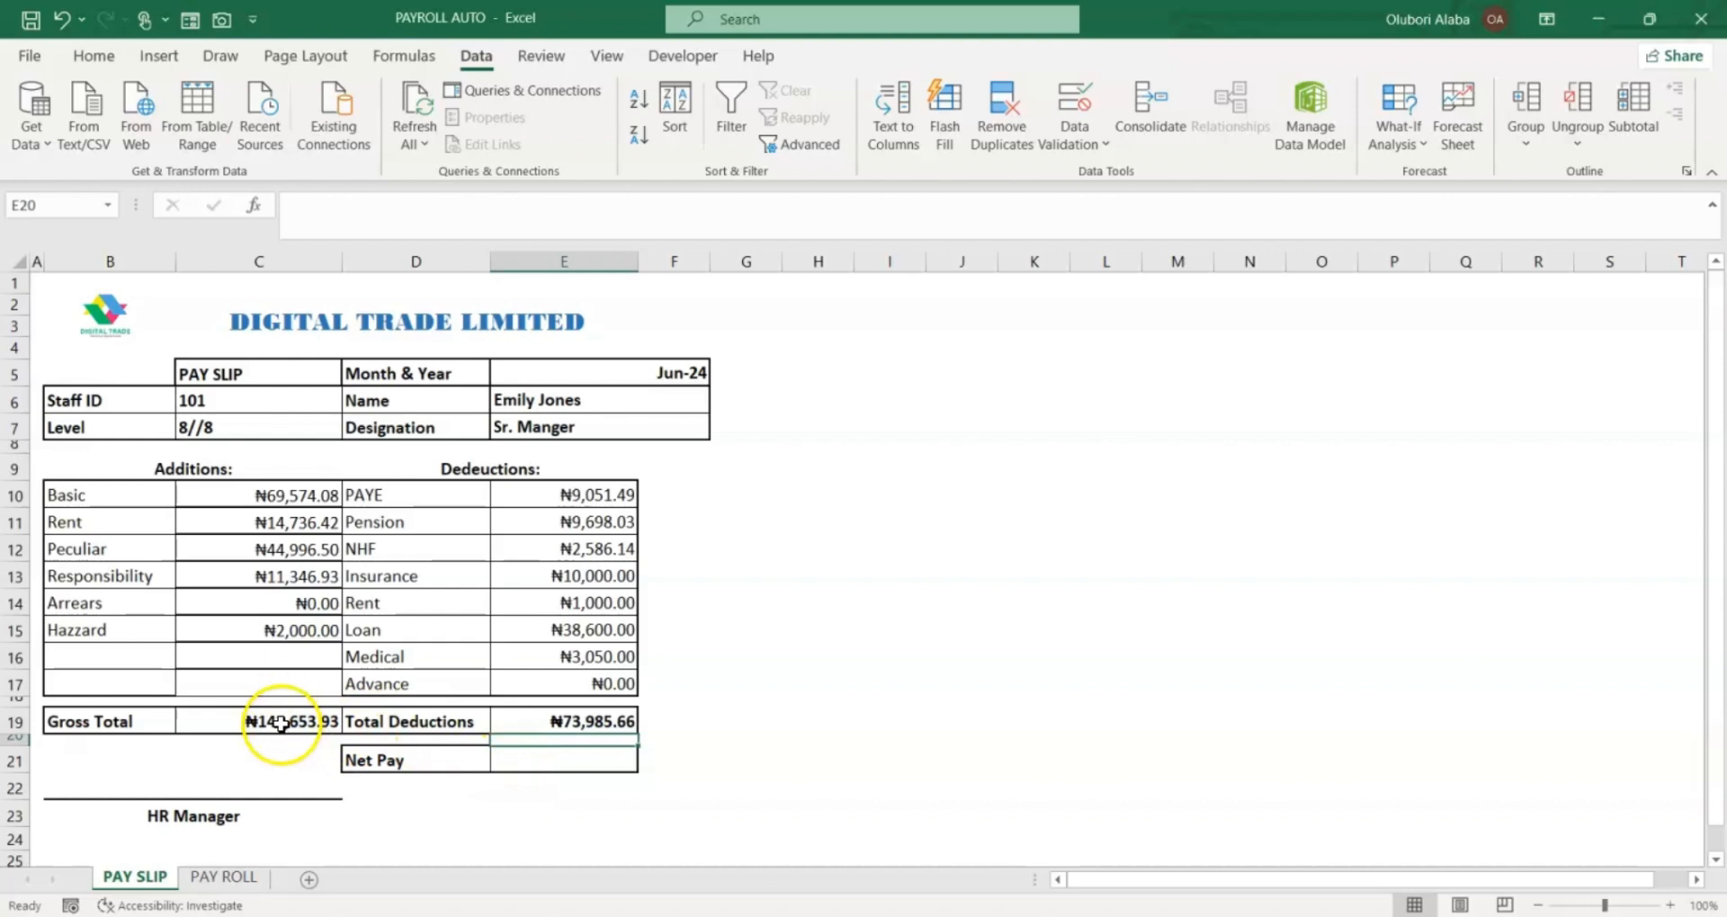
# Calculate Net Pay in E21 by subtracting total deductions from the gross total with =C19-E19
pyautogui.click(542, 765)
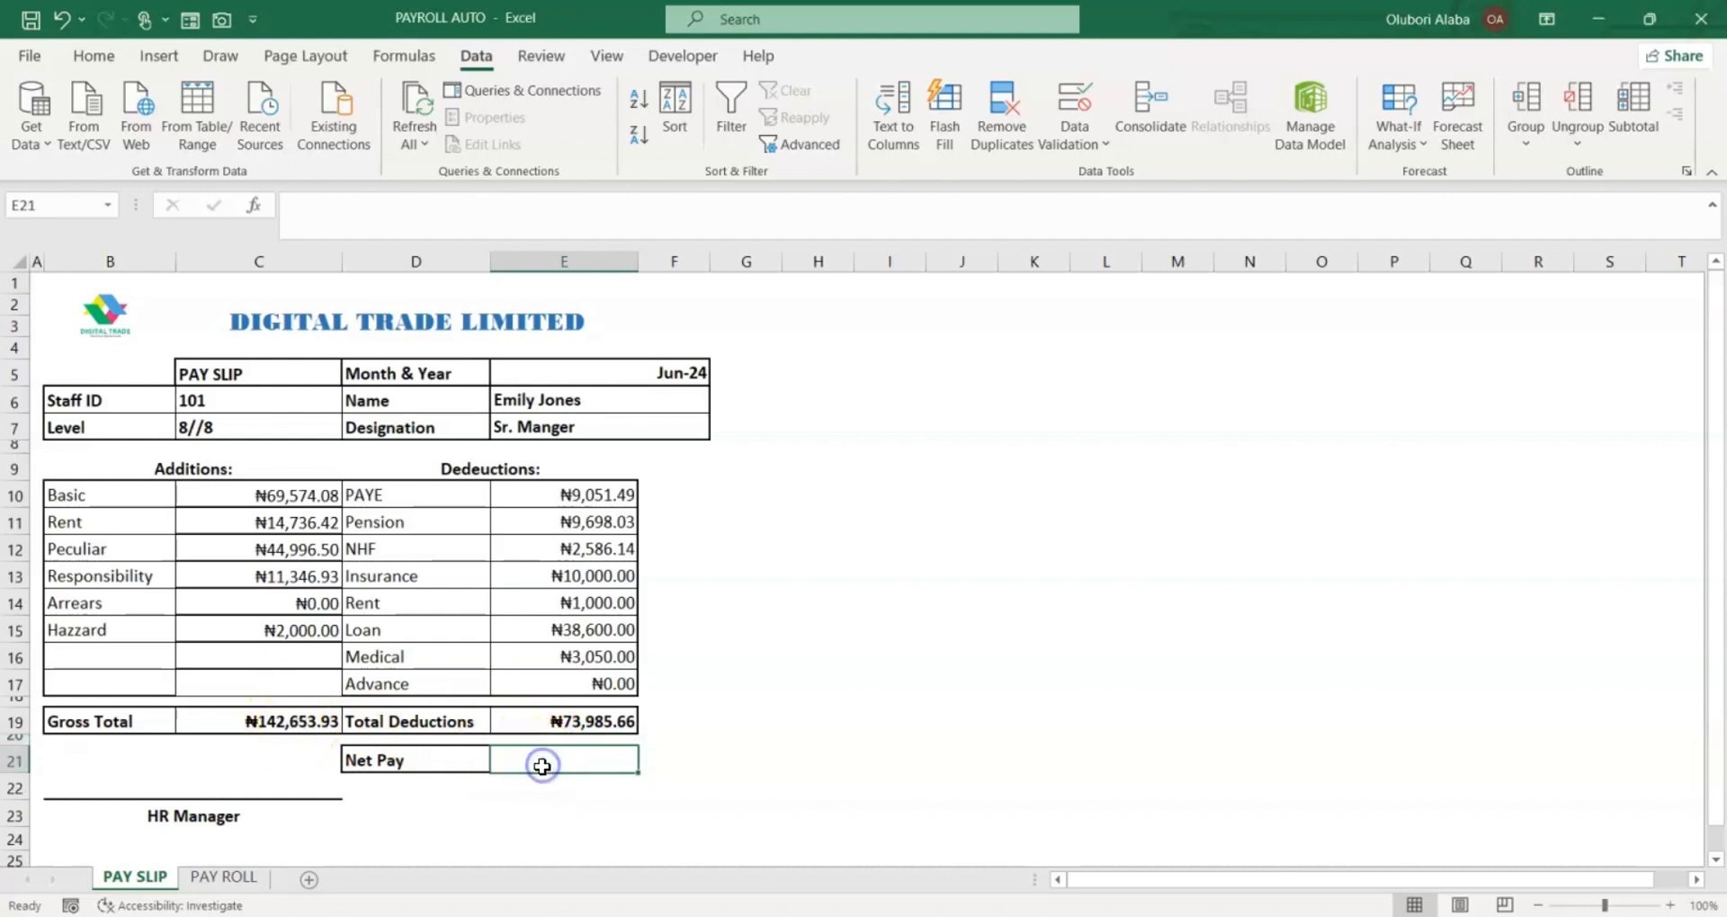
pyautogui.write('=')
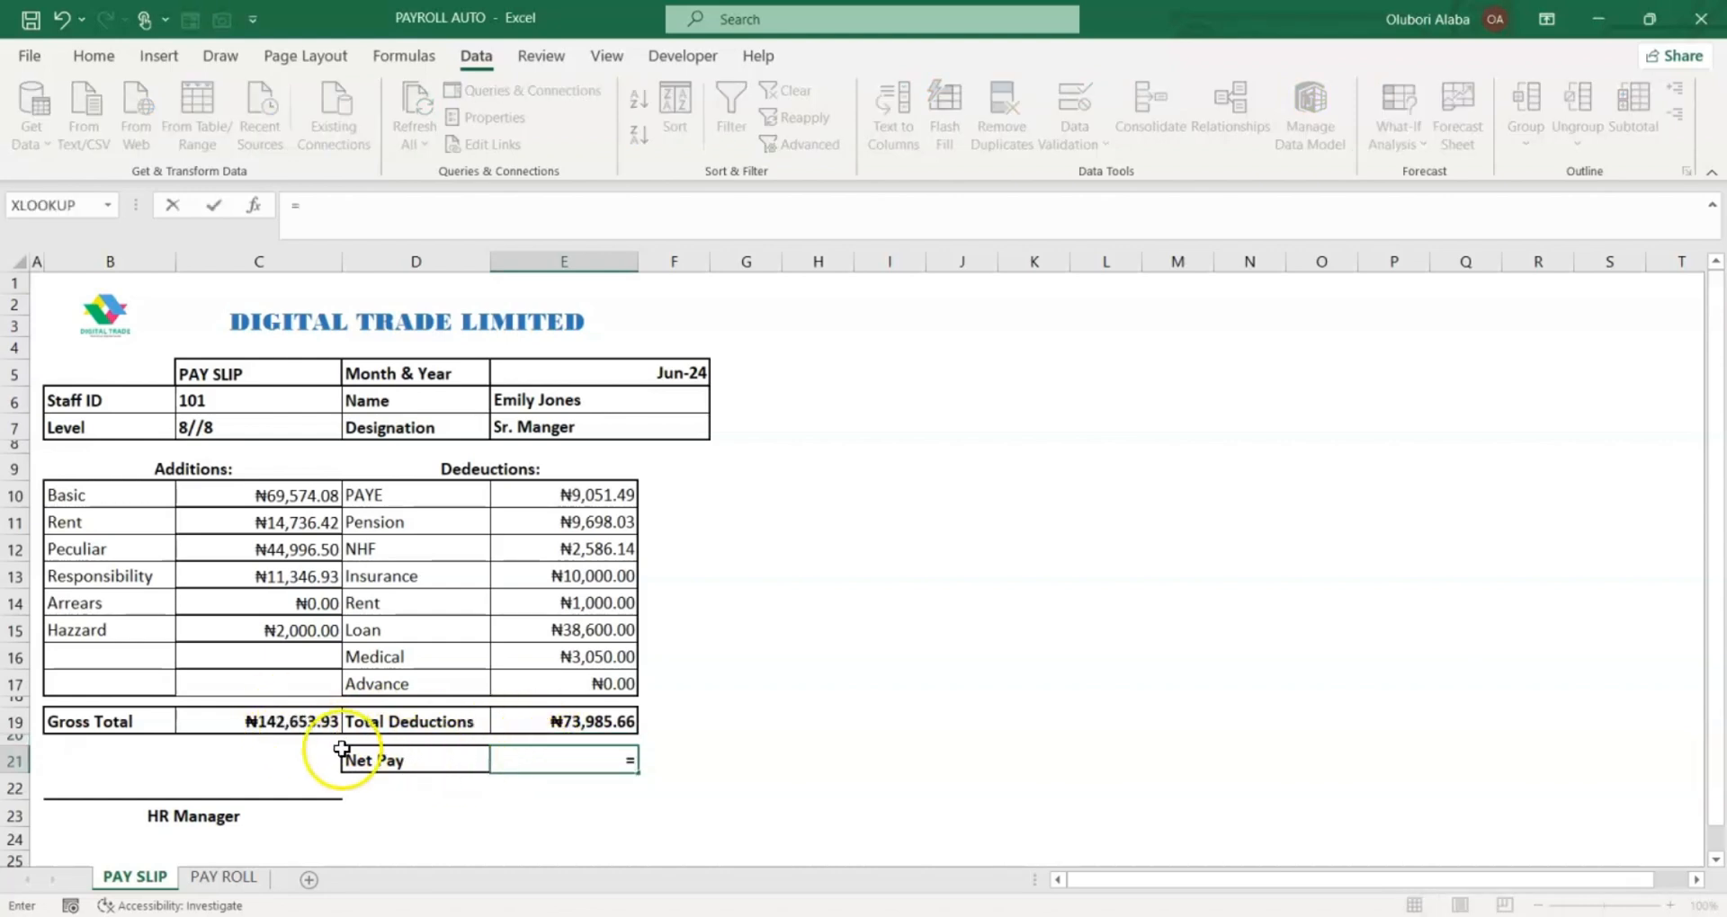
pyautogui.click(312, 724)
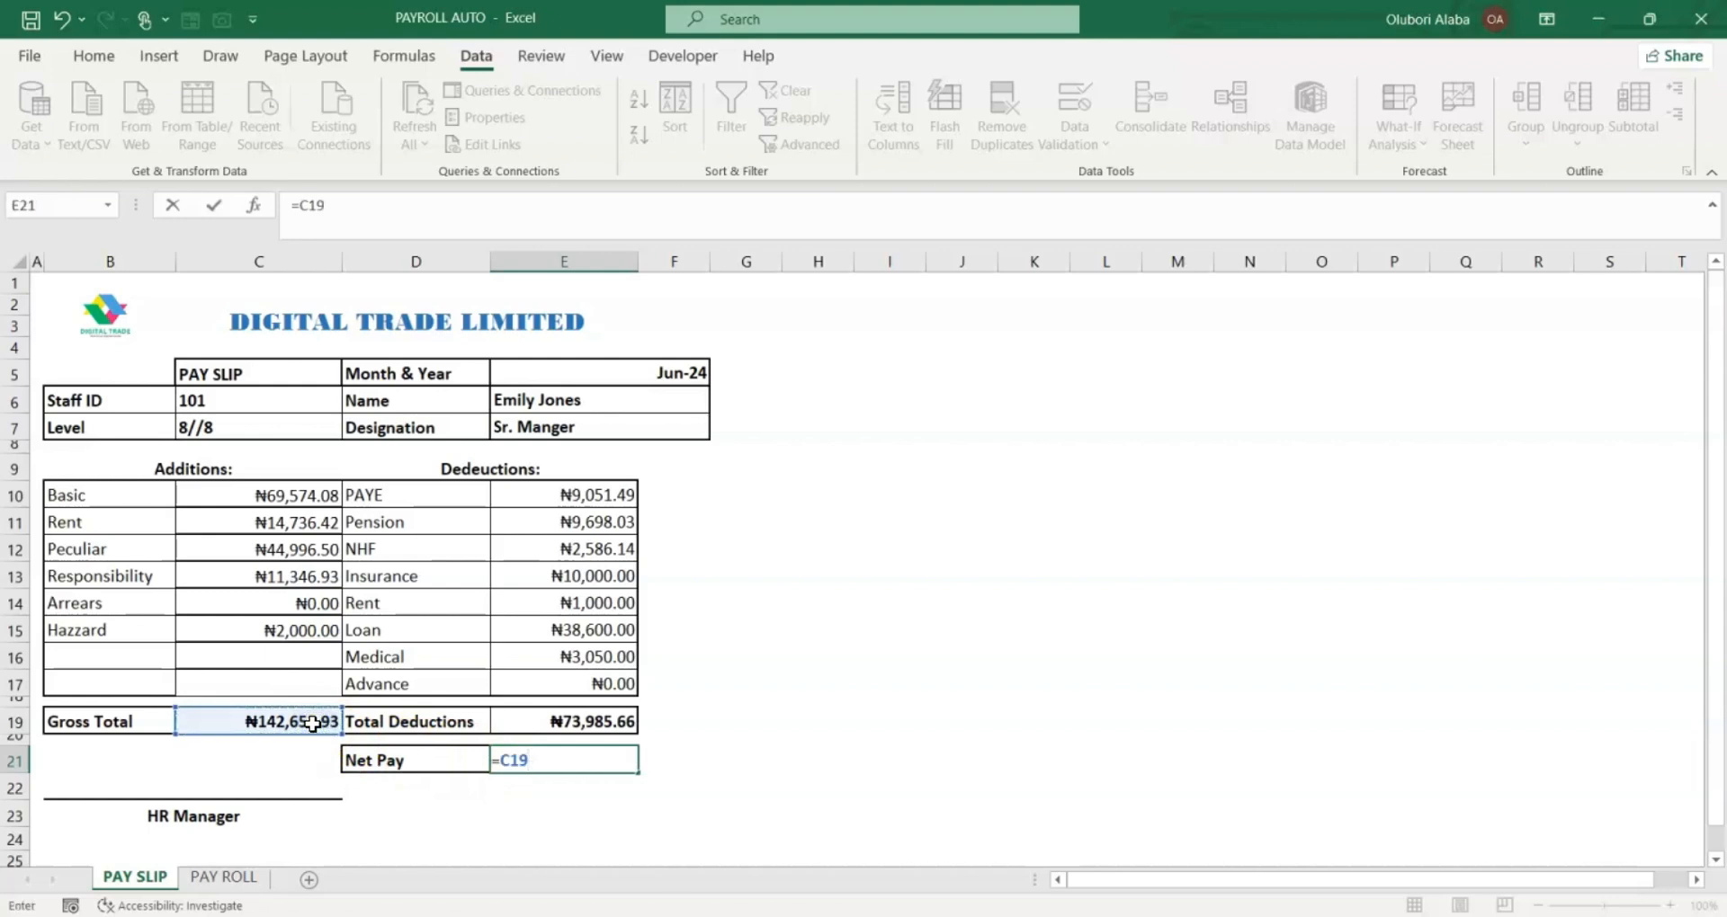
pyautogui.write('-')
pyautogui.click(520, 724)
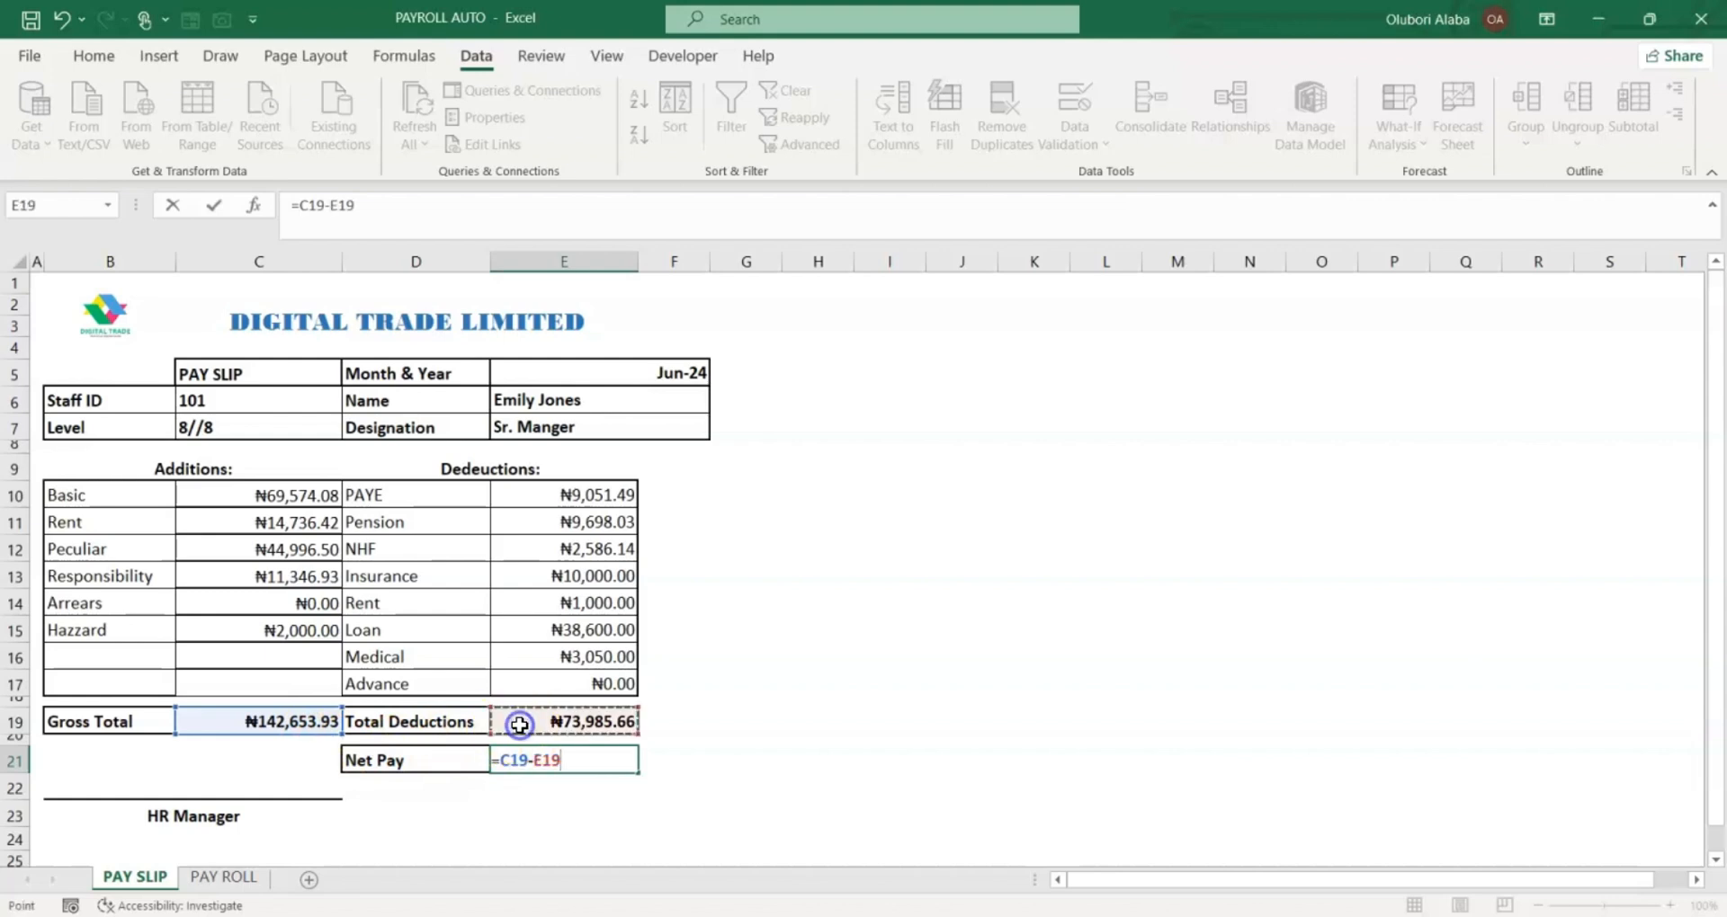
pyautogui.press('Return')
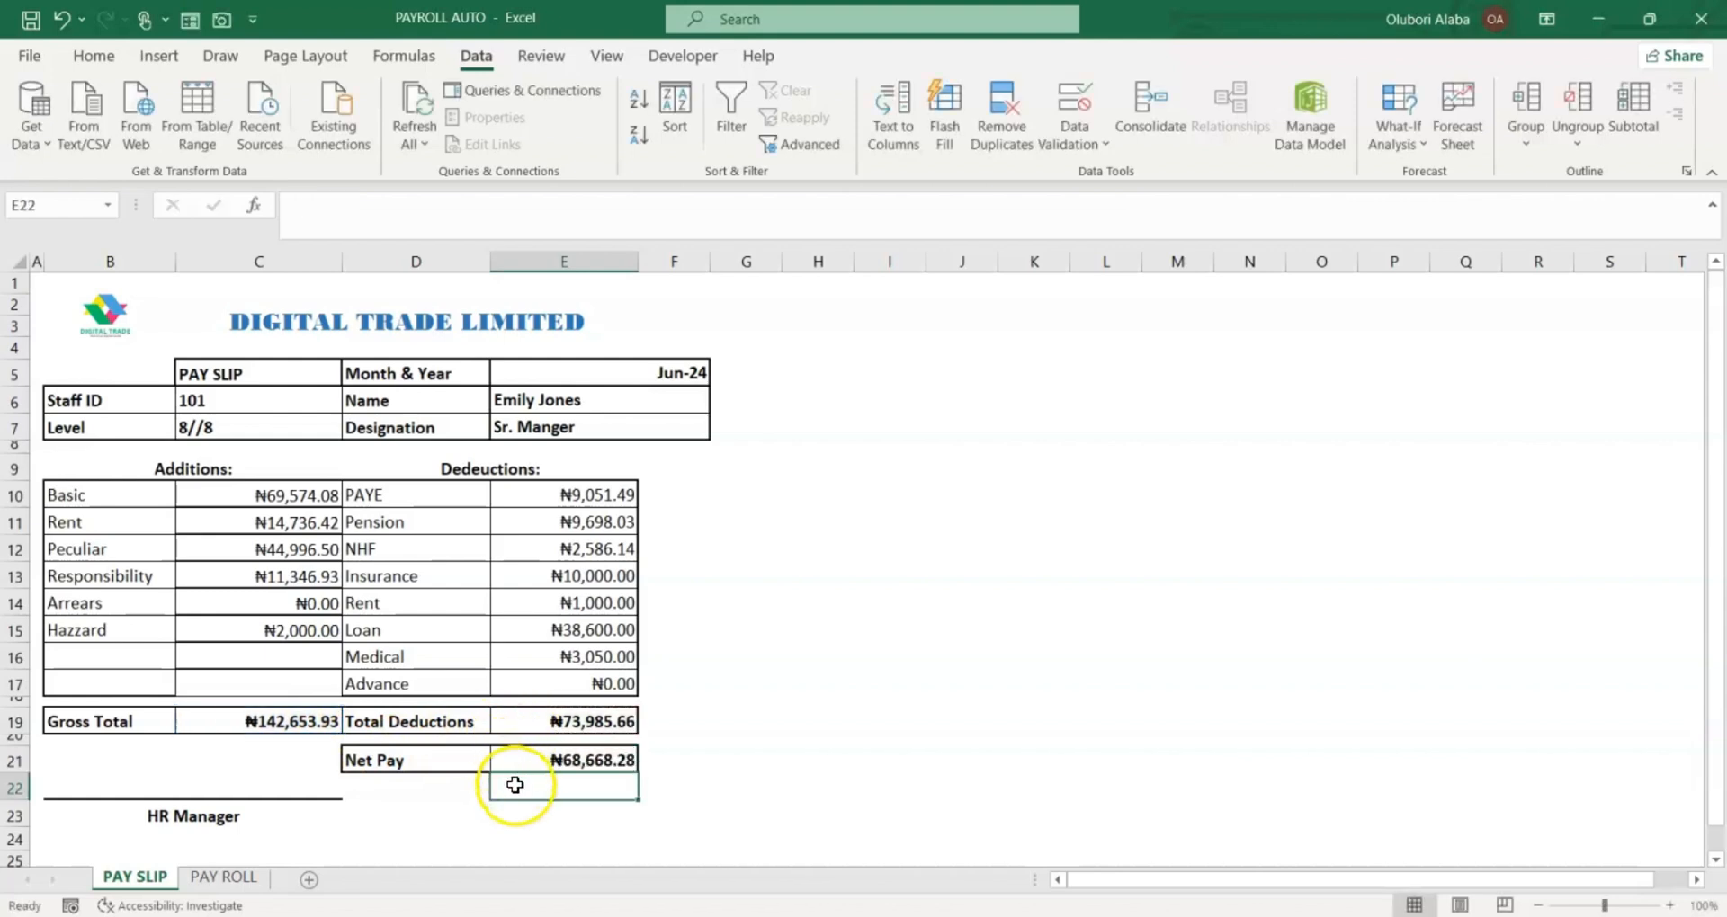
pyautogui.click(593, 763)
pyautogui.click(767, 745)
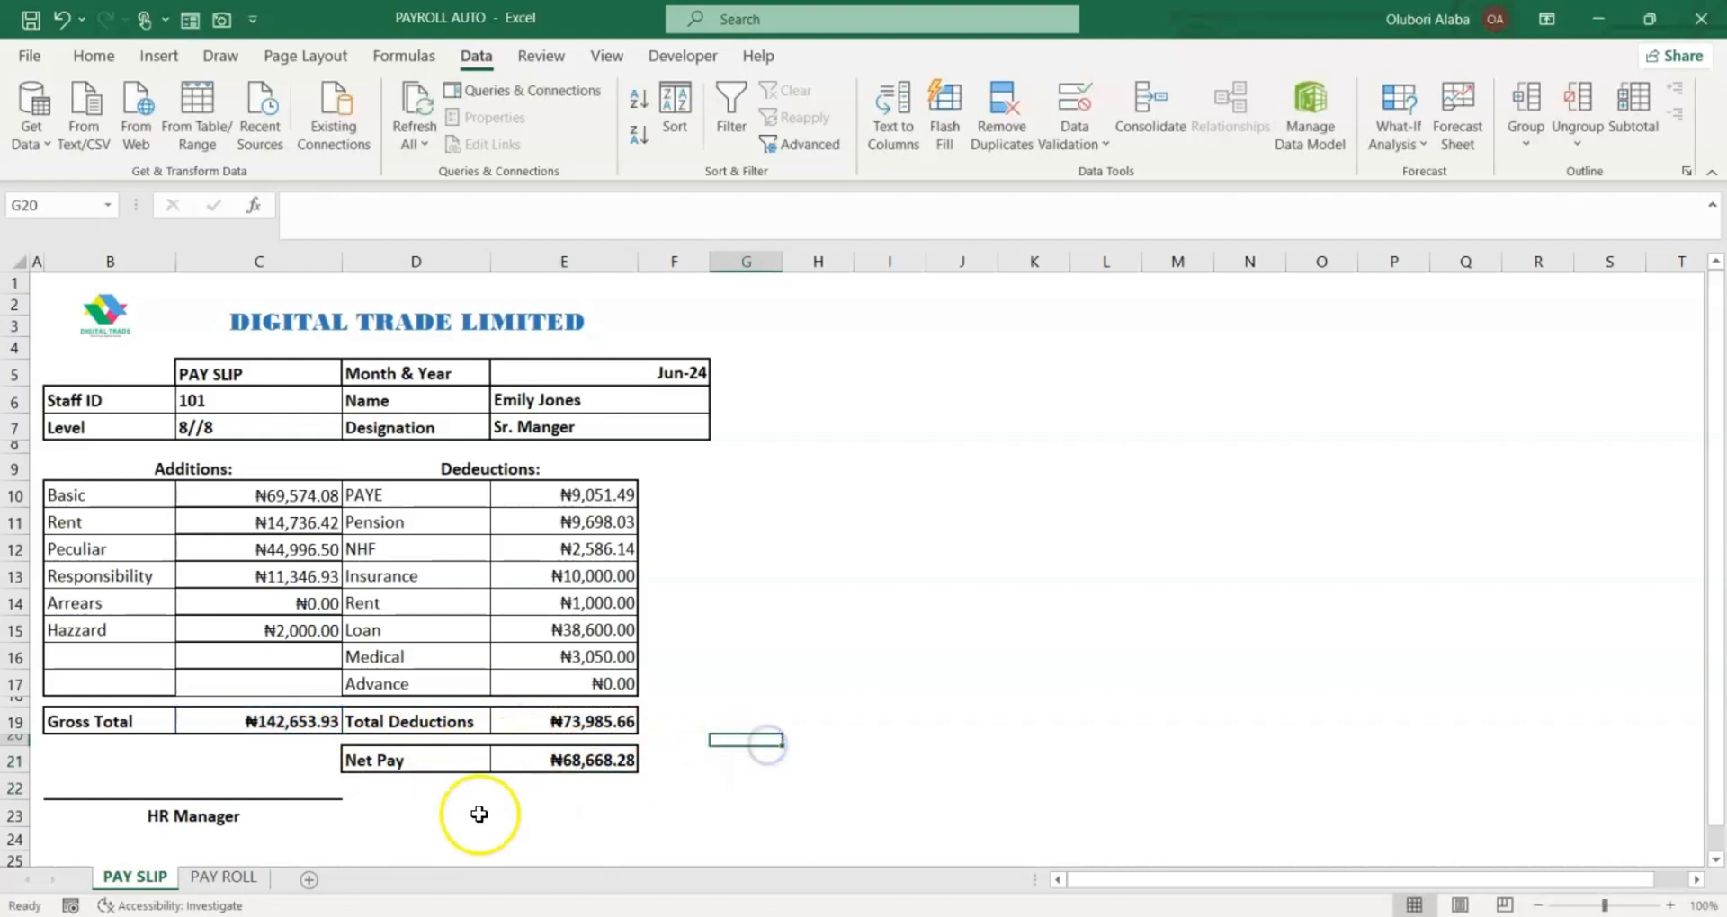
# Check staff 101's gross total, total deductions and net pay on the PAY ROLL sheet against the pay slip
pyautogui.click(244, 401)
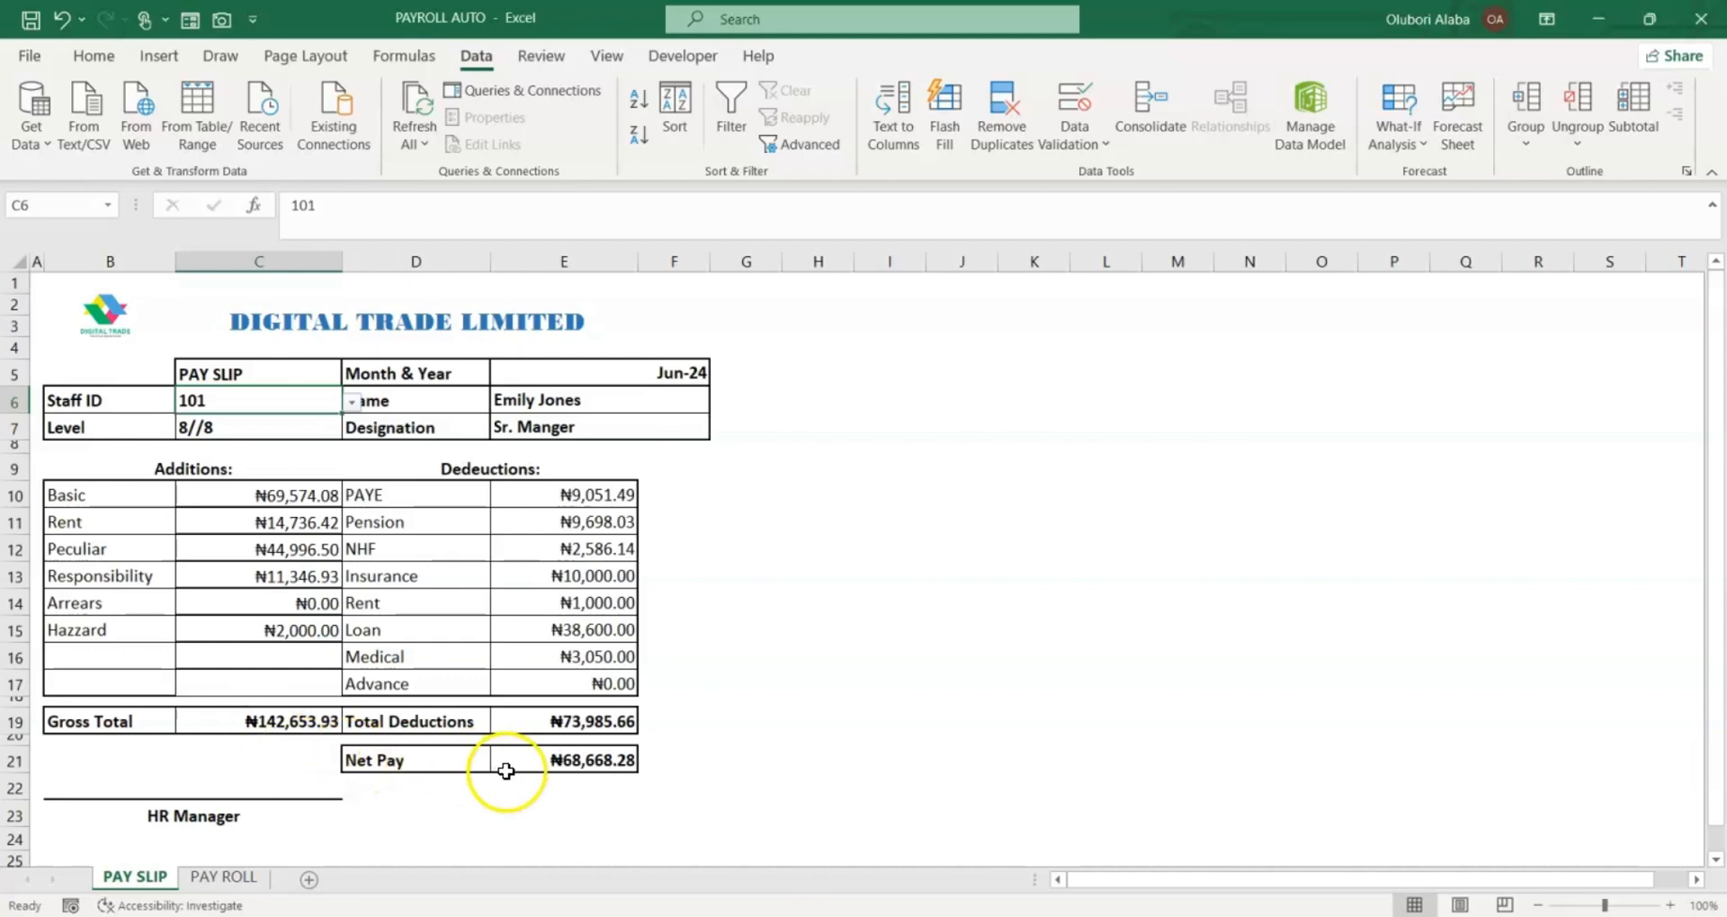
pyautogui.click(223, 876)
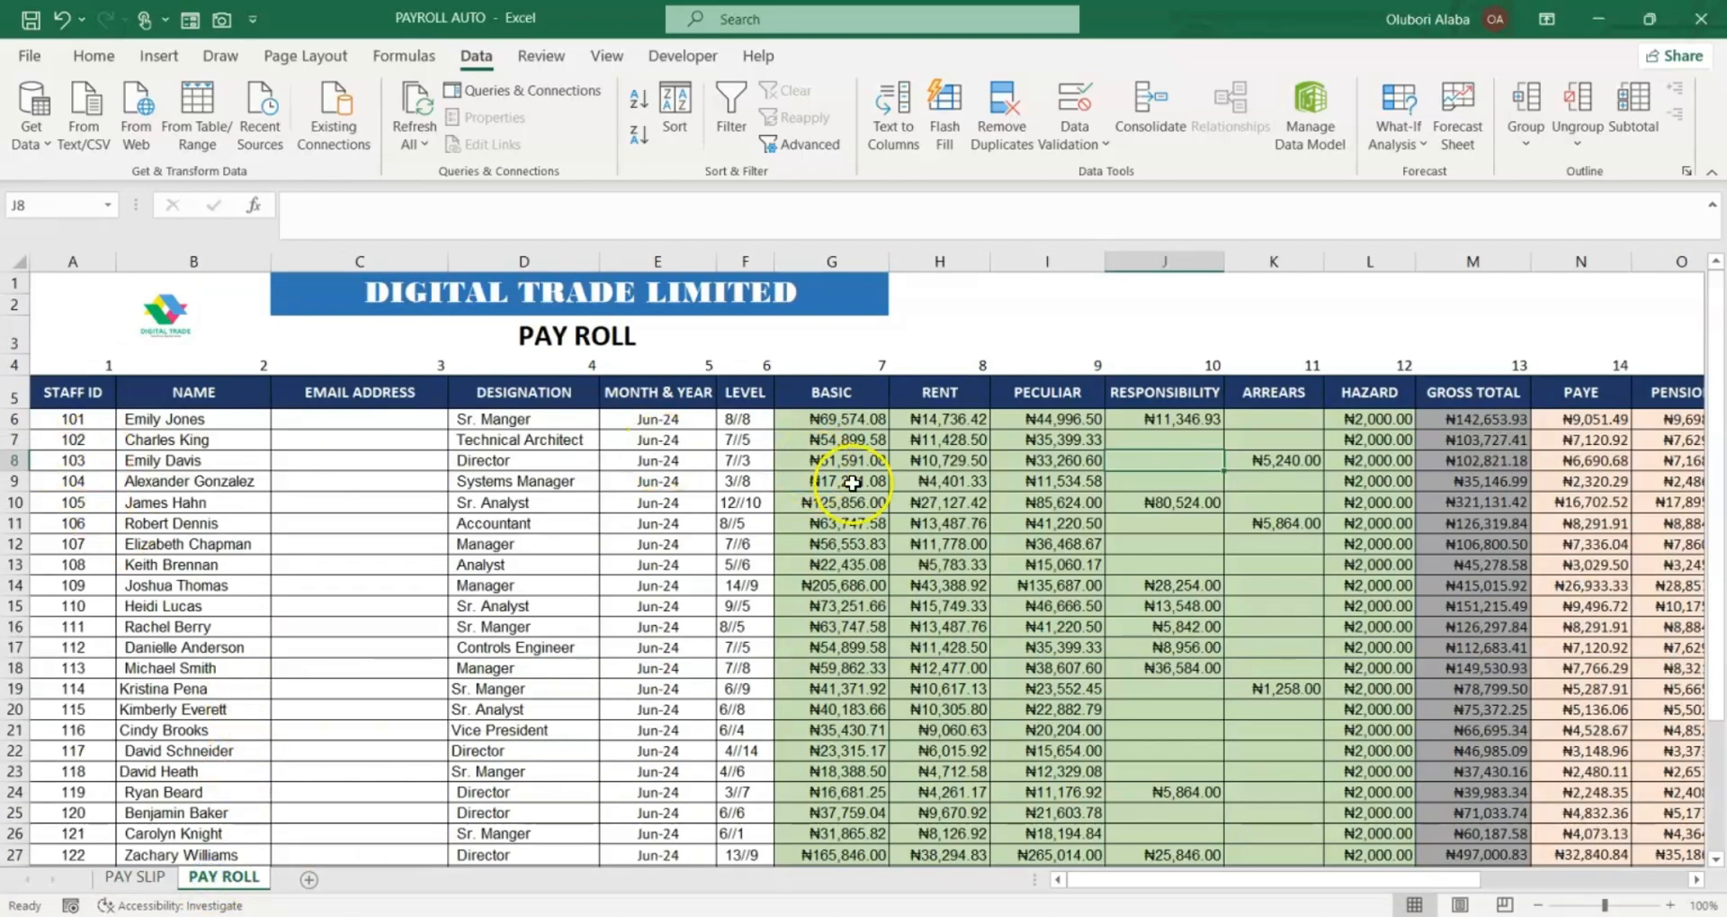
pyautogui.click(1462, 419)
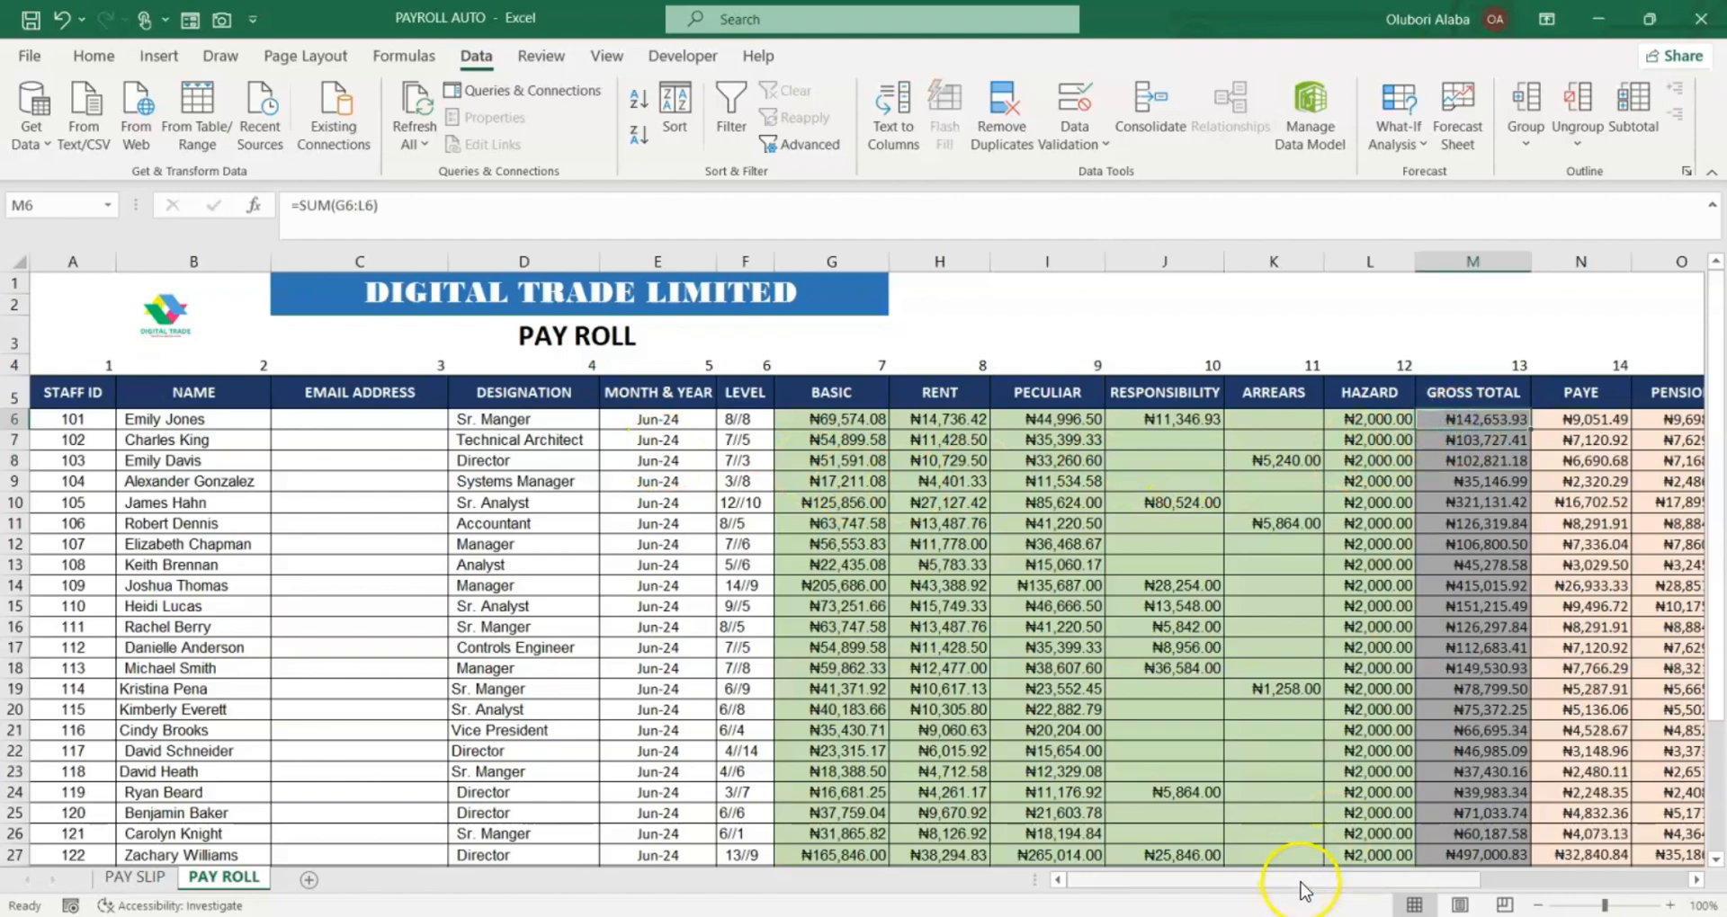
pyautogui.moveTo(1303, 879); pyautogui.dragTo(1498, 858)
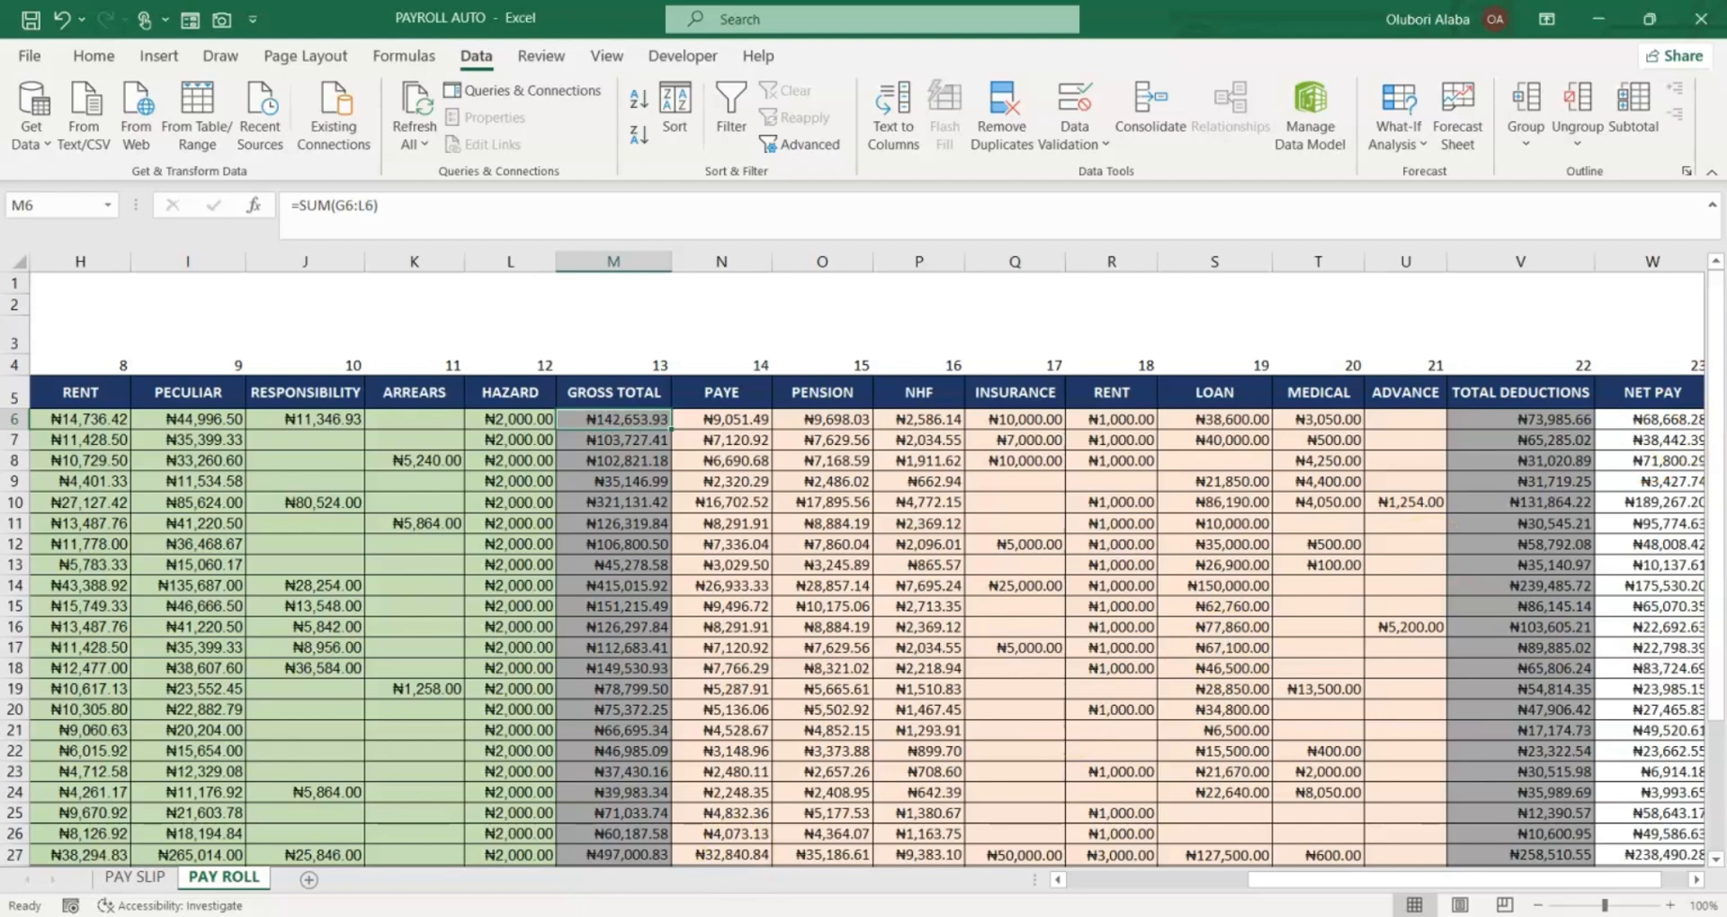
pyautogui.click(136, 877)
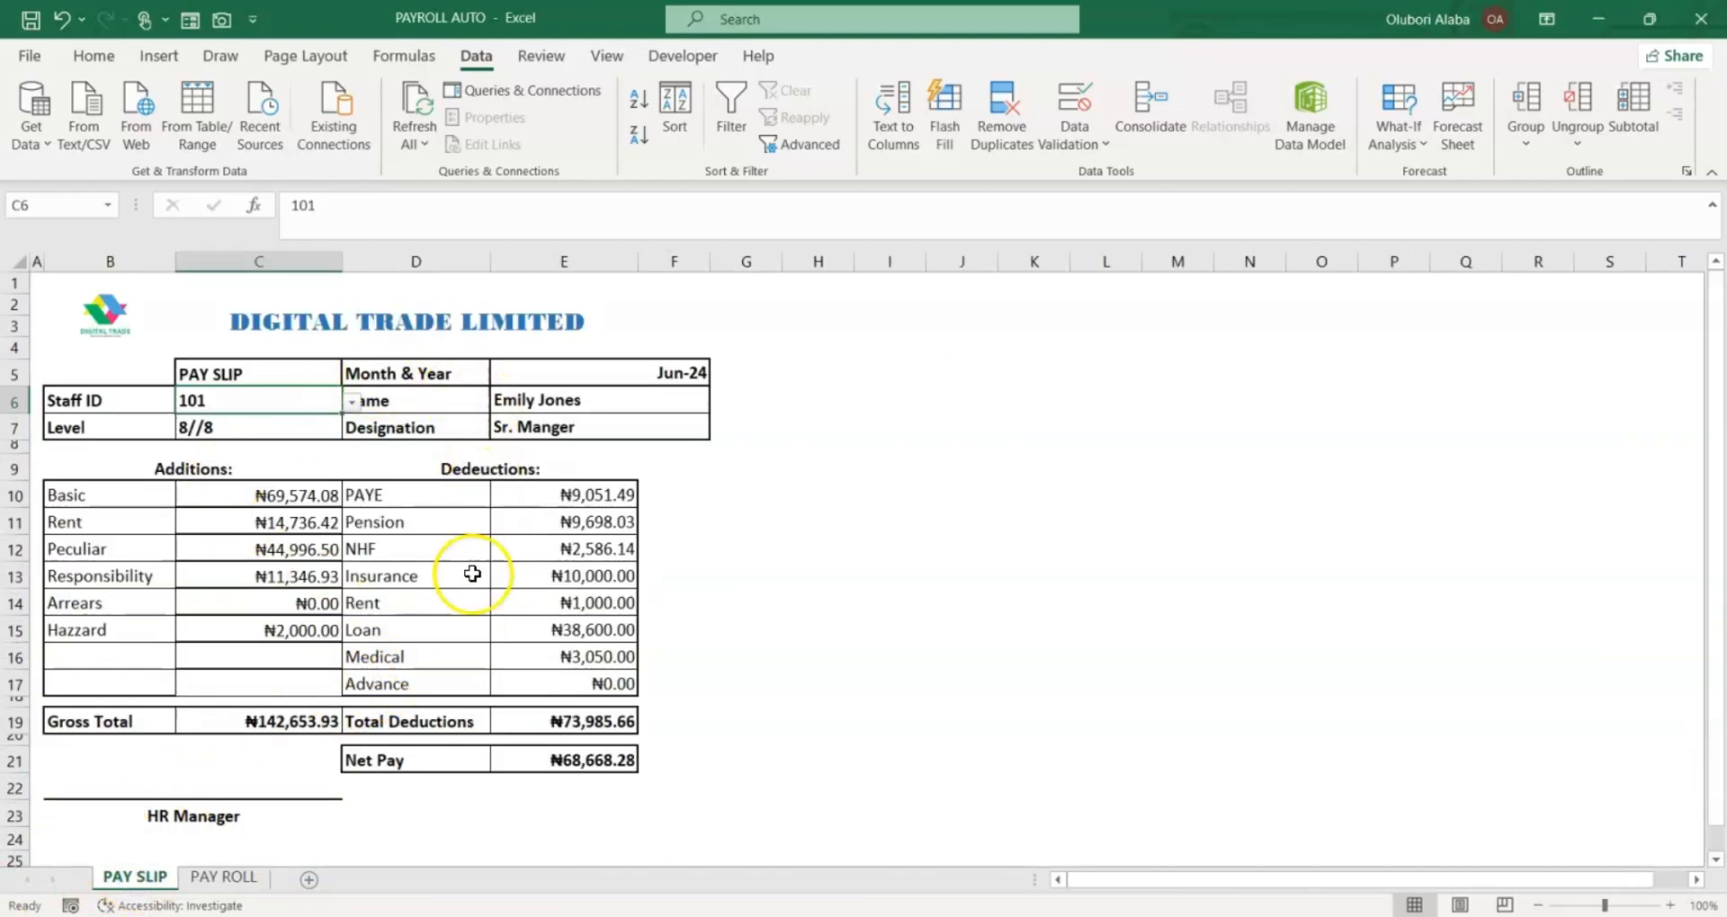
# Test the pay slip lookups by choosing staff ID 102 in C6, and return the ID to 101
pyautogui.click(350, 403)
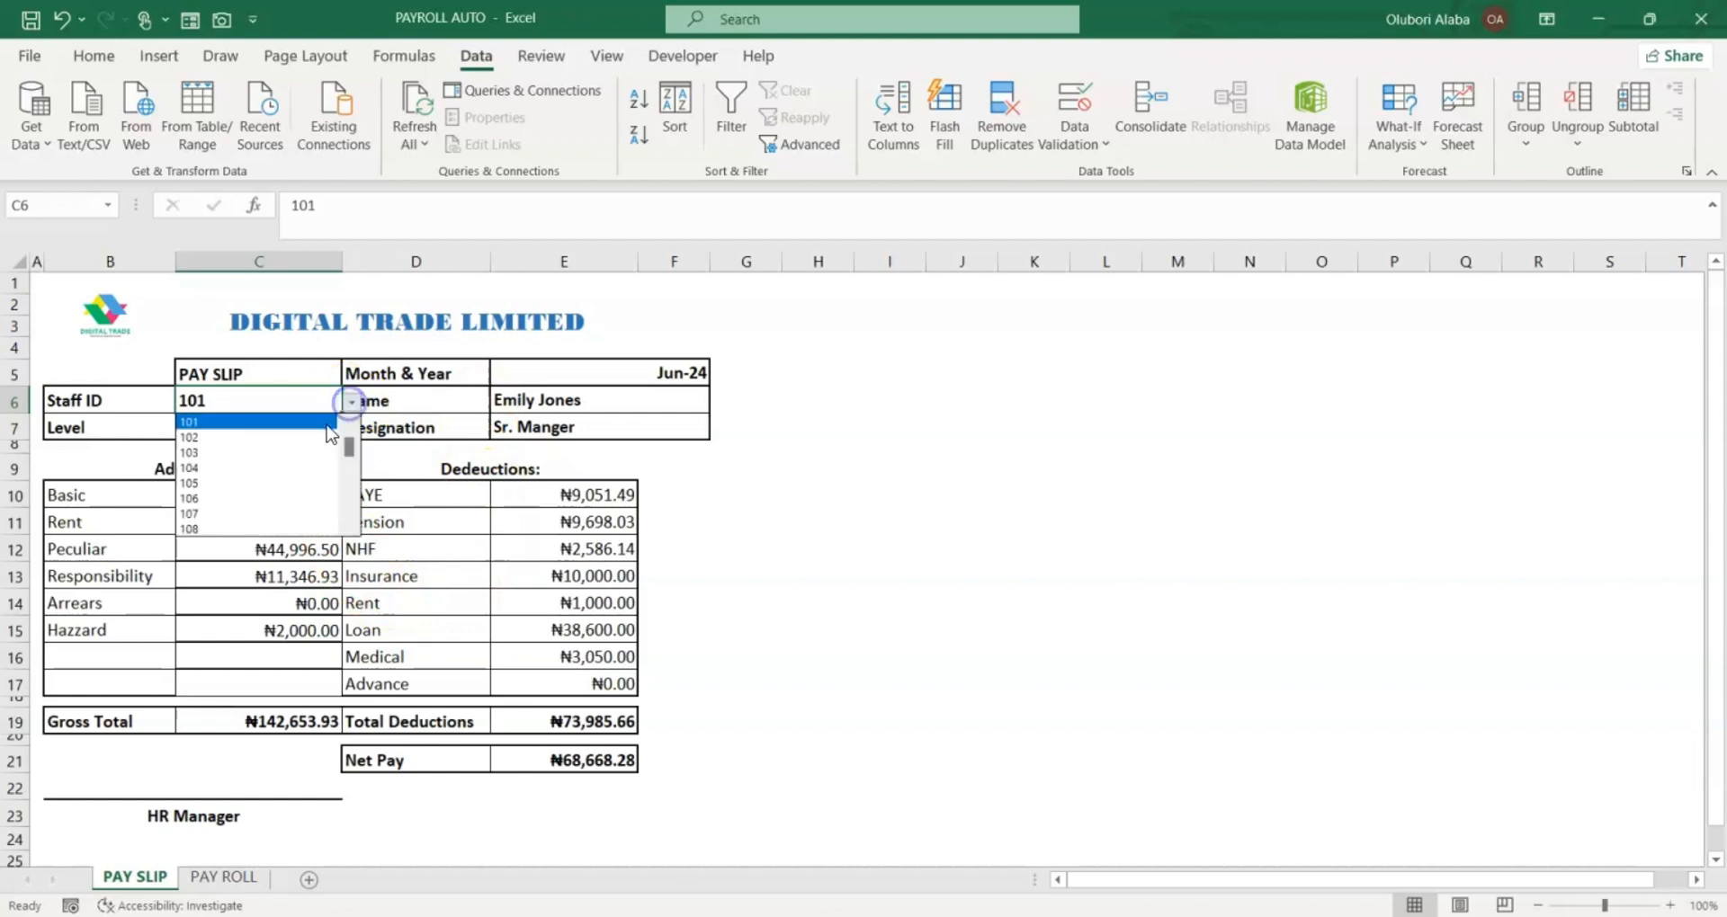
pyautogui.click(328, 438)
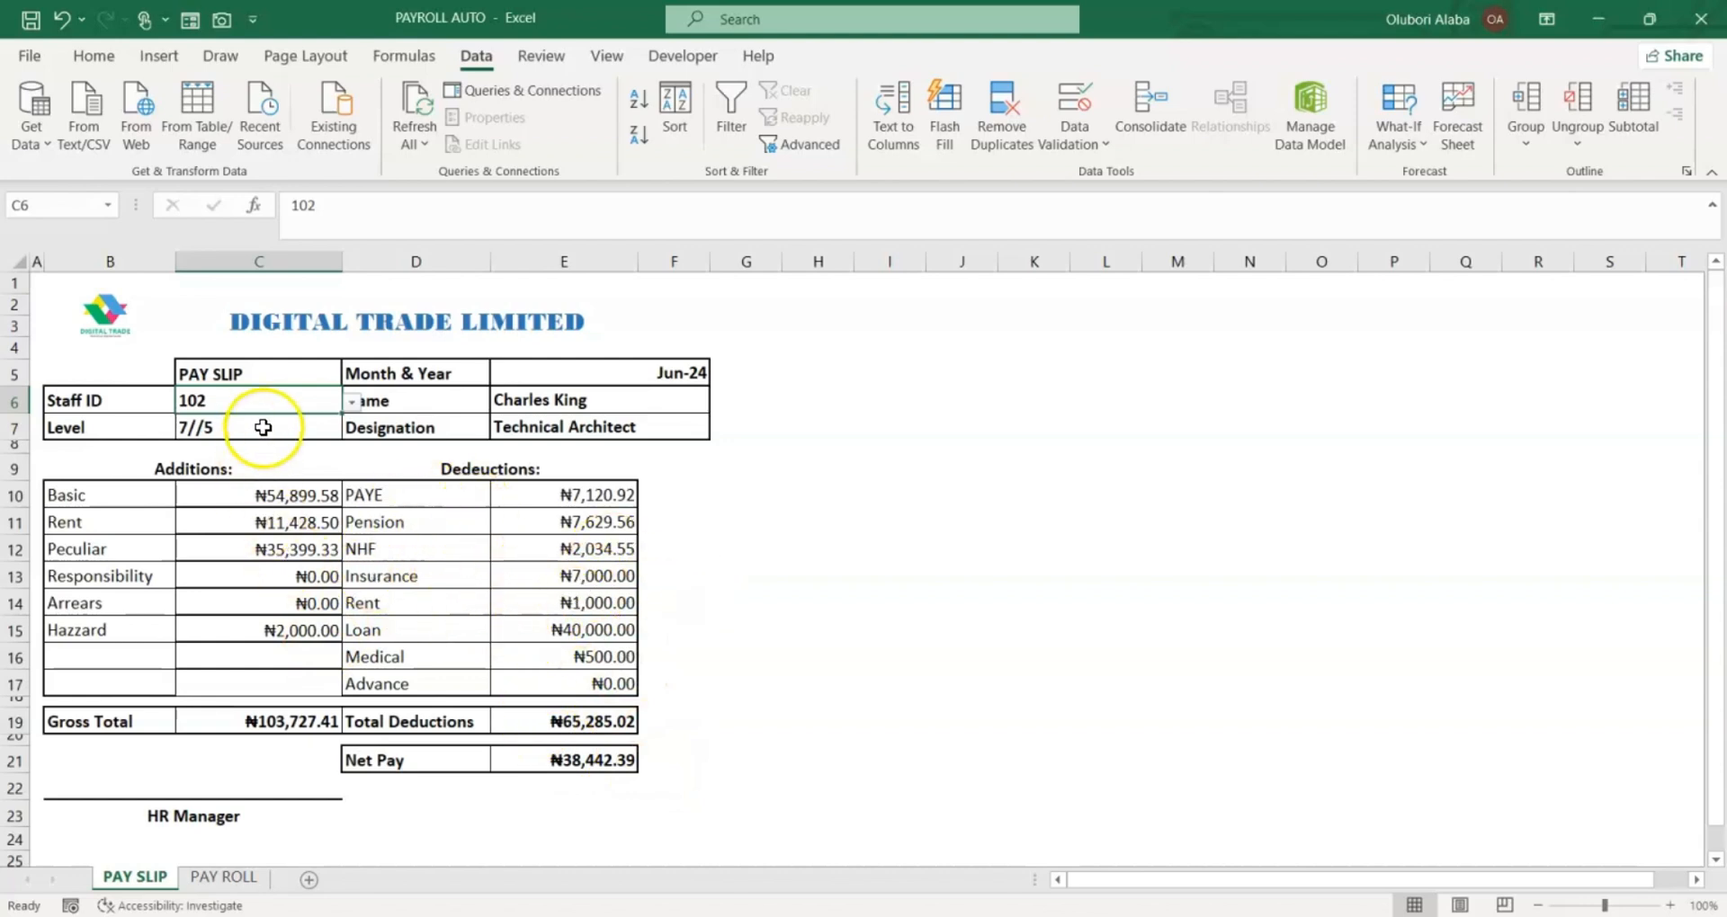
pyautogui.click(350, 403)
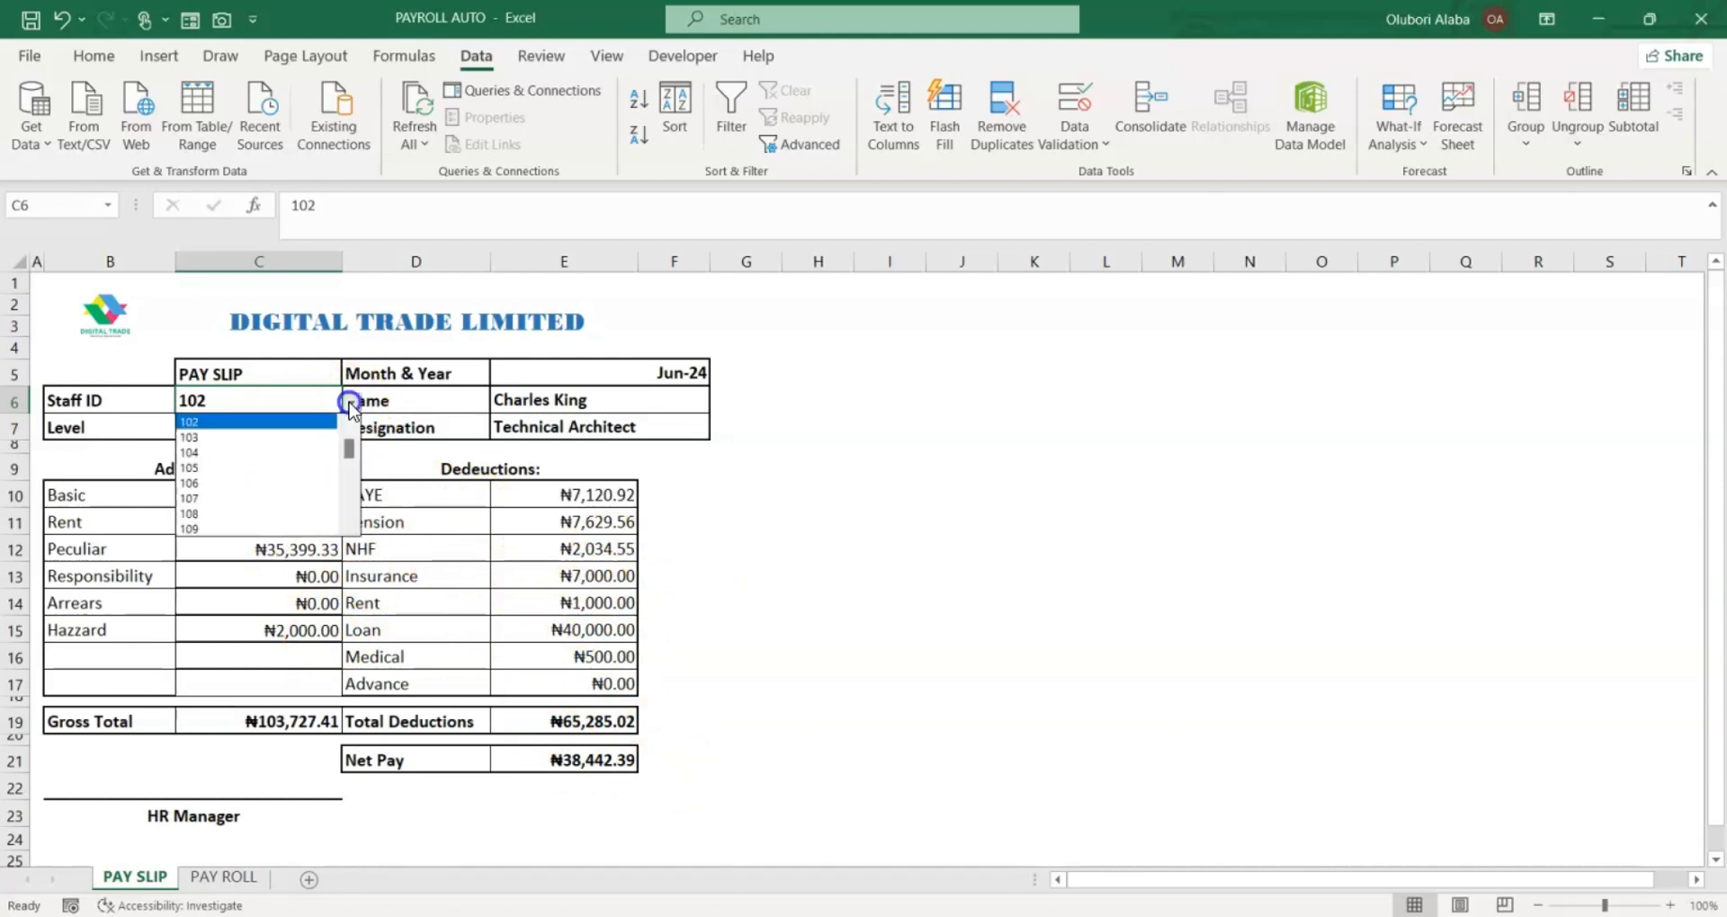
pyautogui.moveTo(347, 445); pyautogui.dragTo(347, 422)
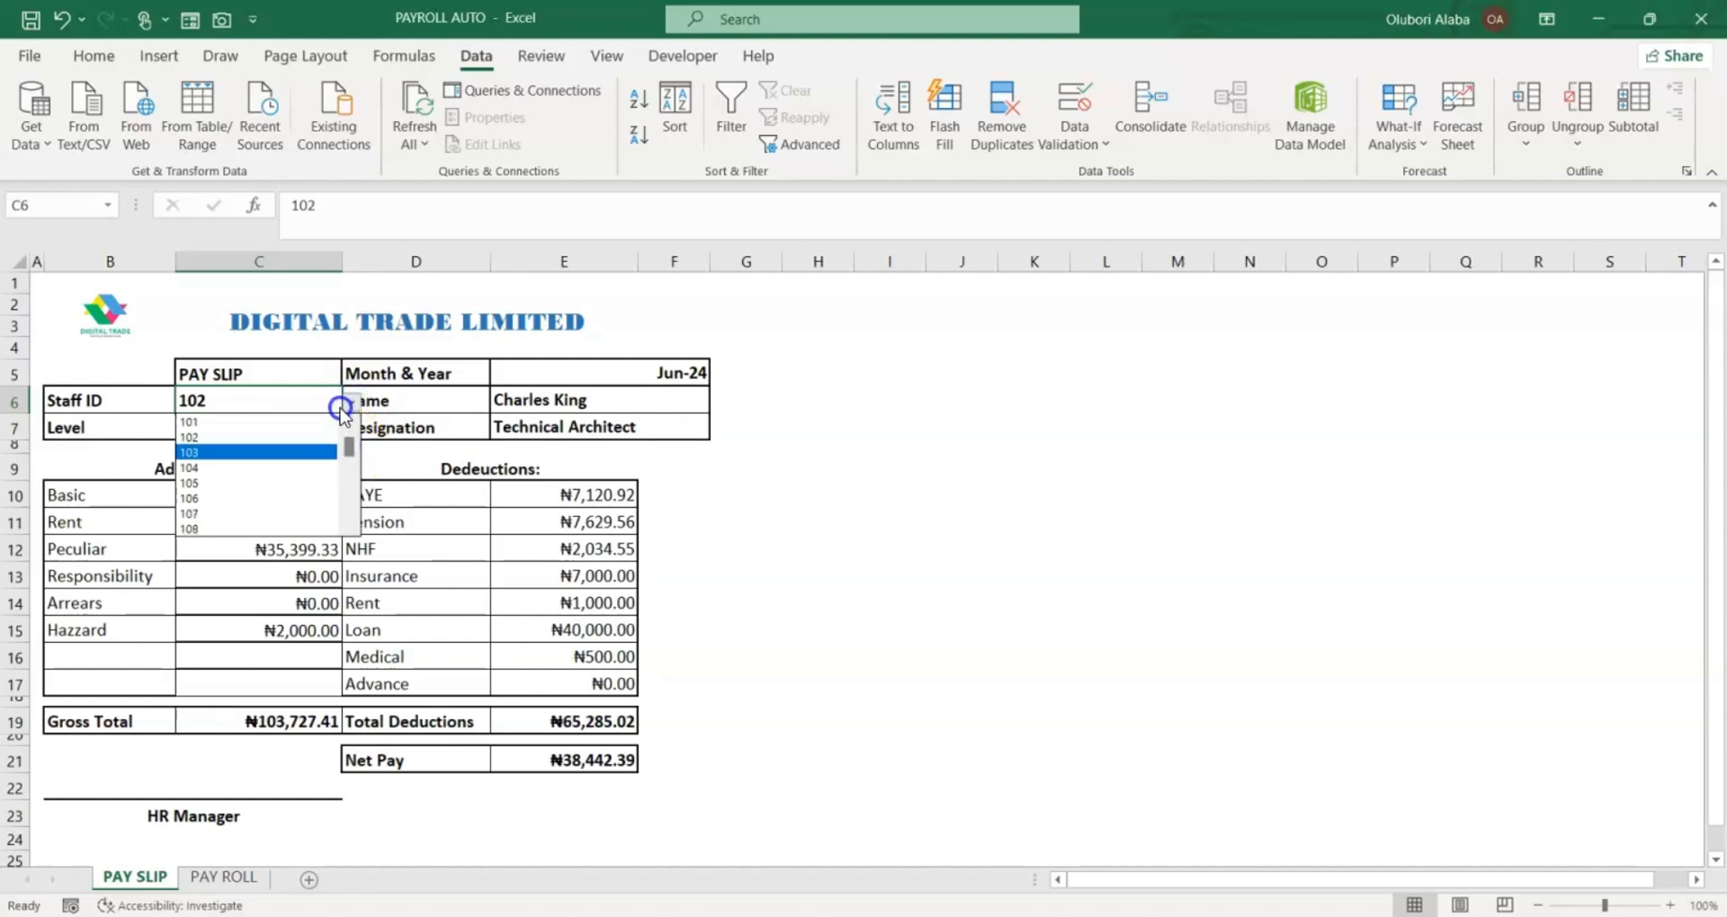
pyautogui.click(281, 424)
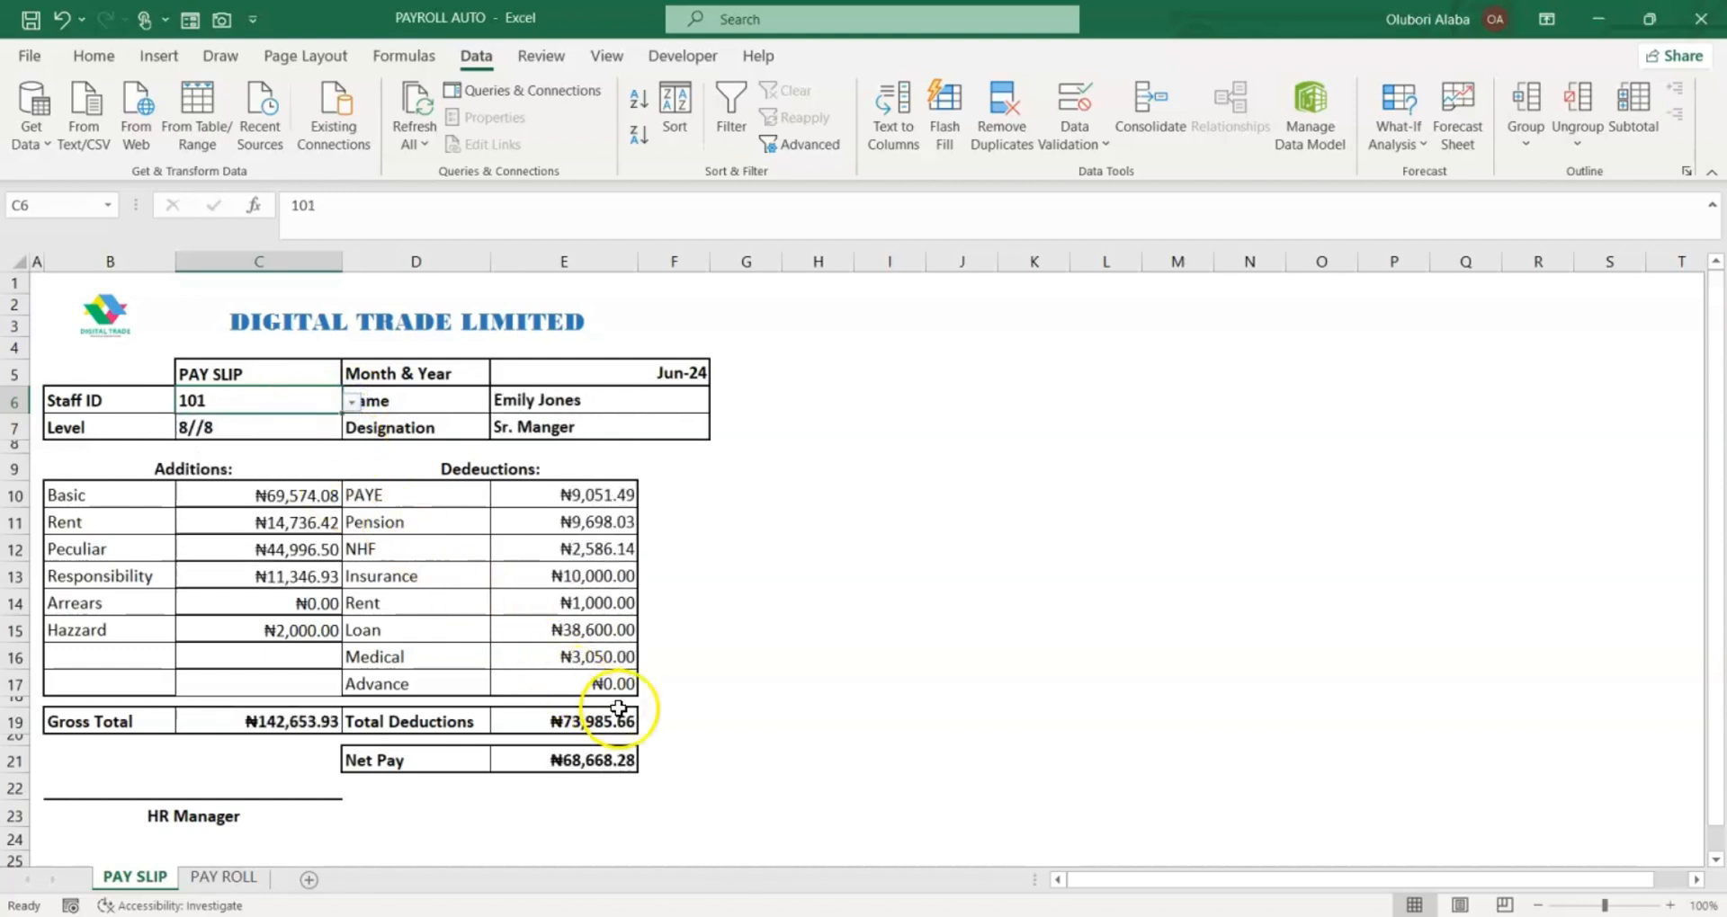
pyautogui.scroll(-3, 736, 632)
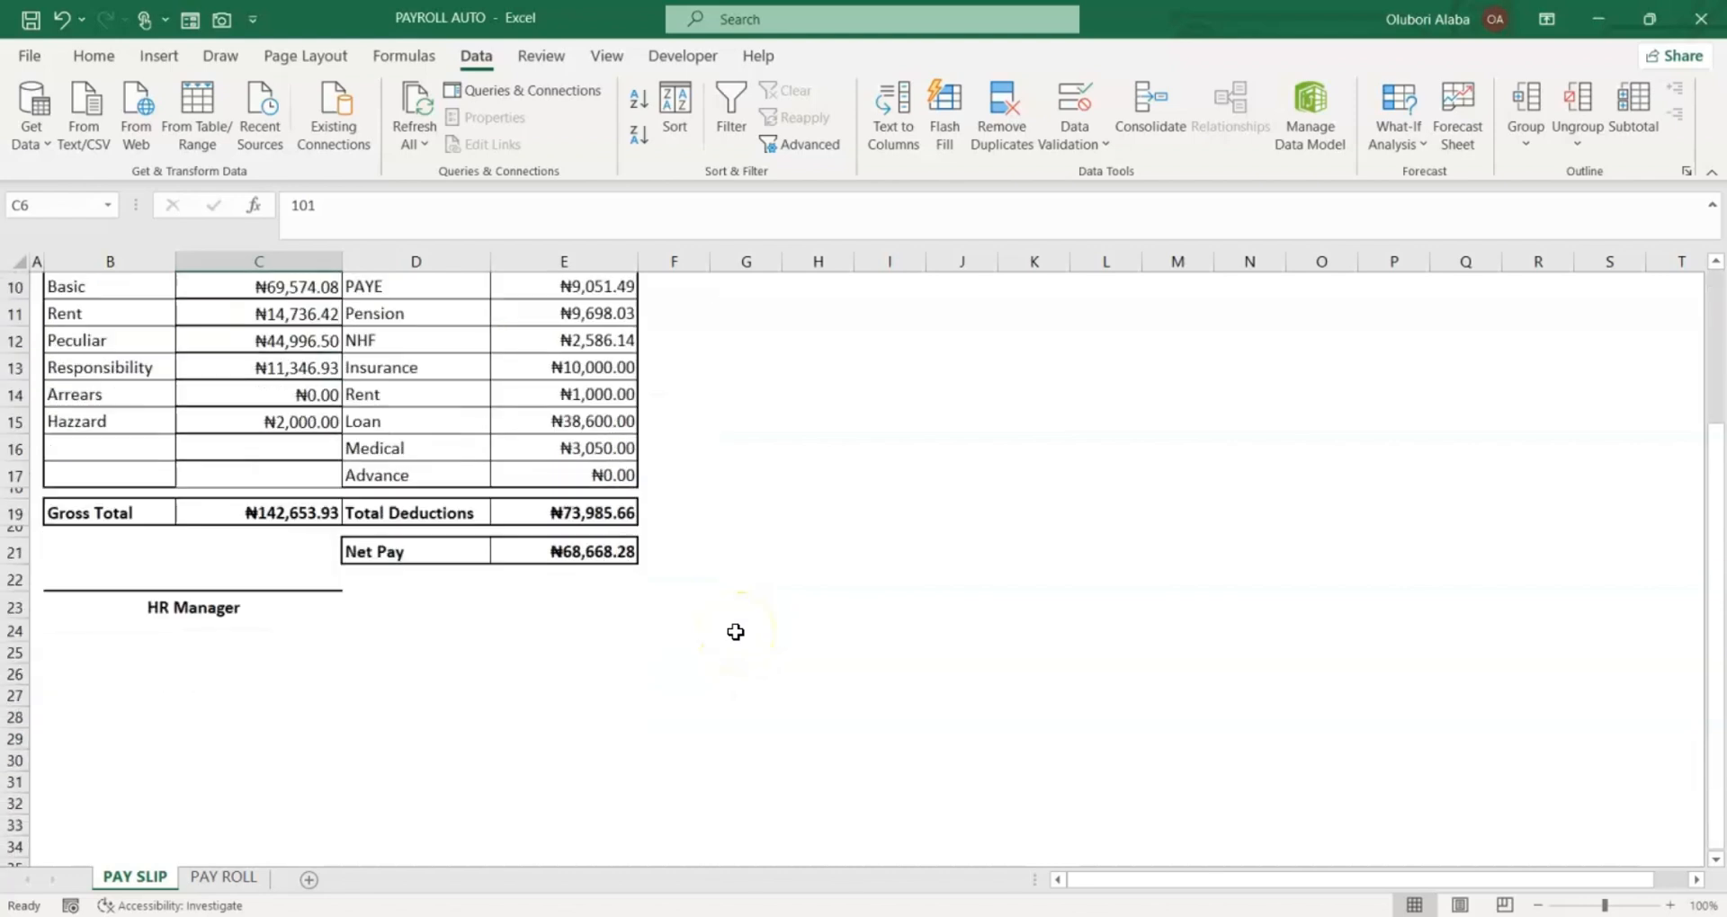
pyautogui.scroll(3, 736, 632)
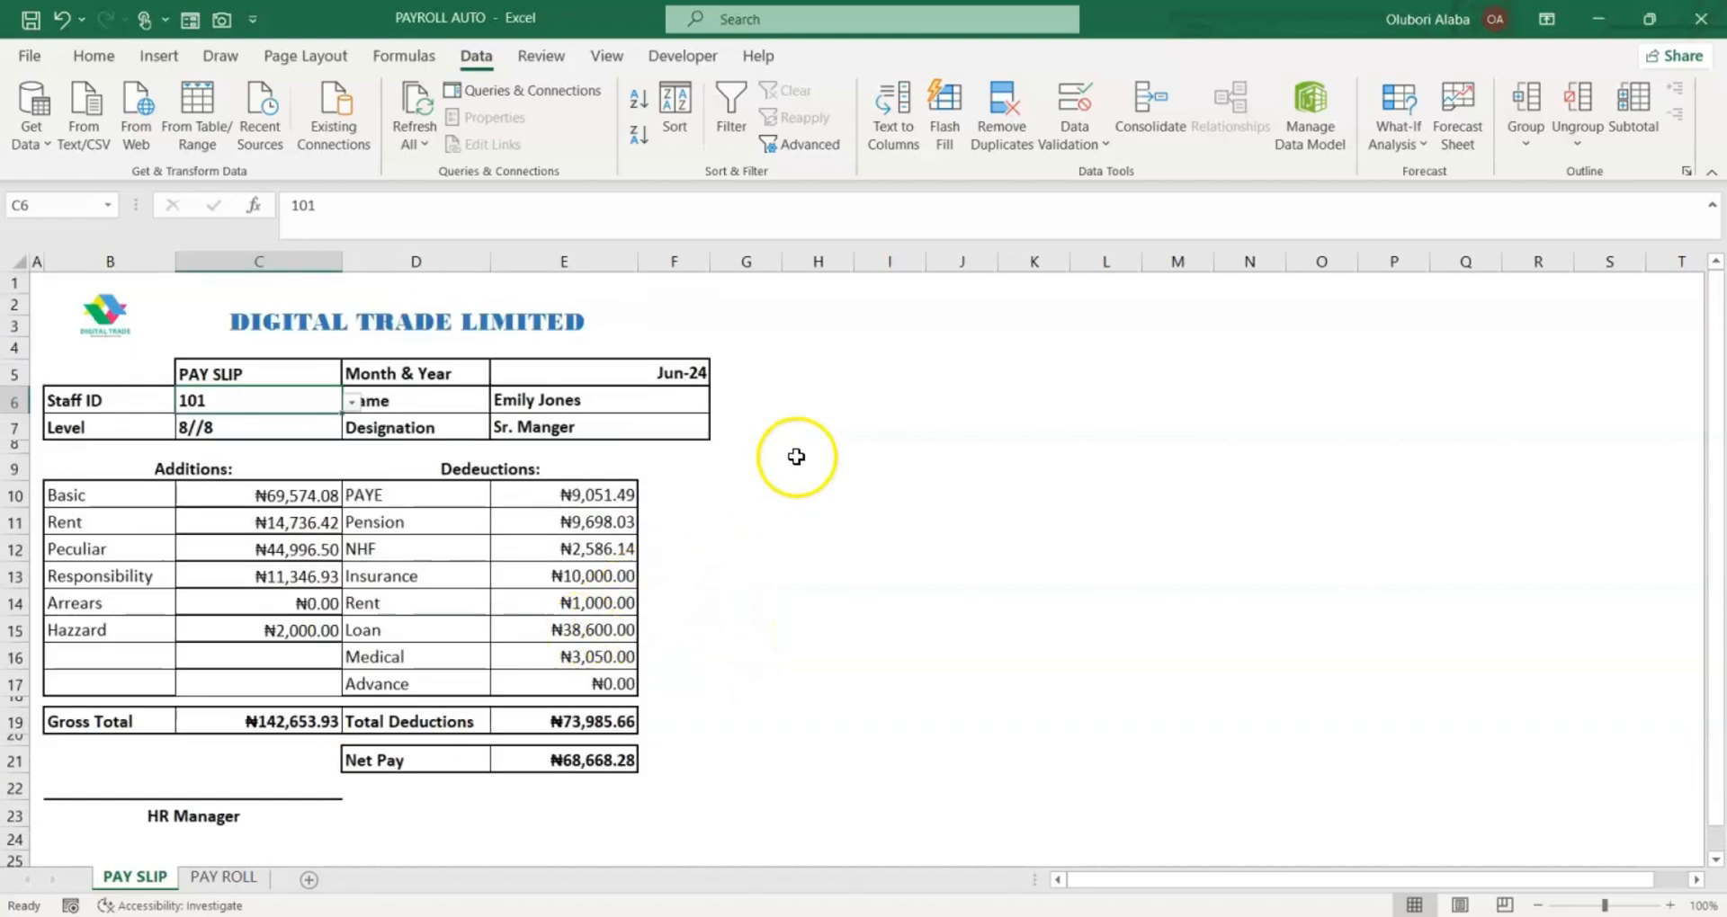
pyautogui.moveTo(795, 458); pyautogui.dragTo(951, 540)
pyautogui.click(886, 428)
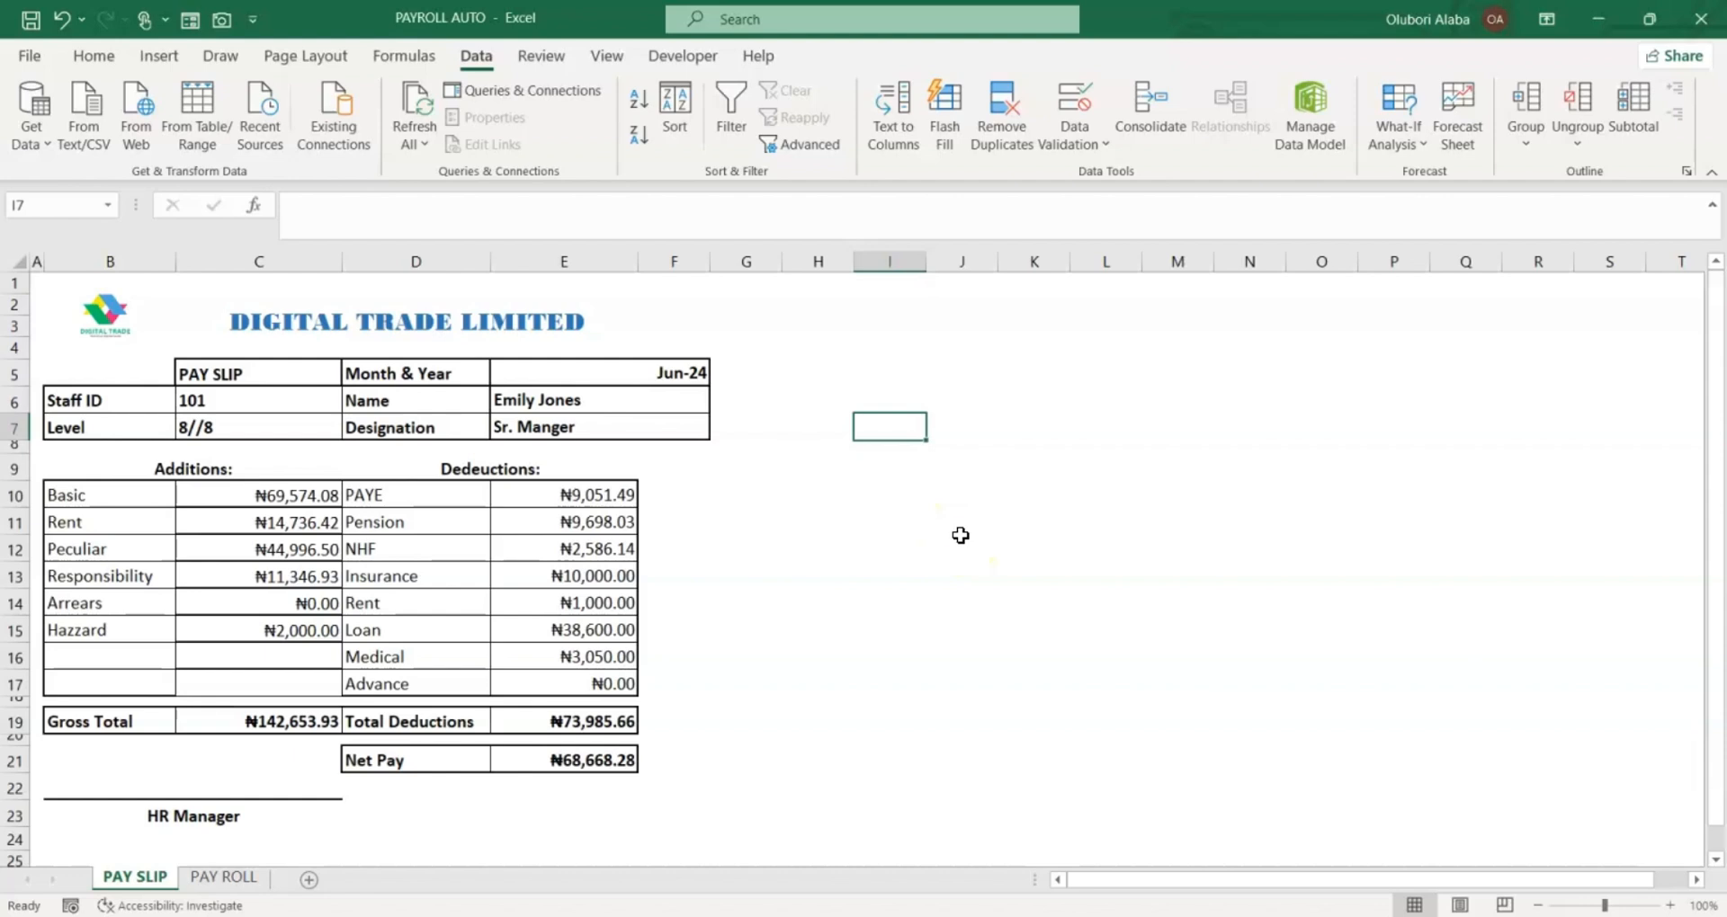
pyautogui.click(256, 784)
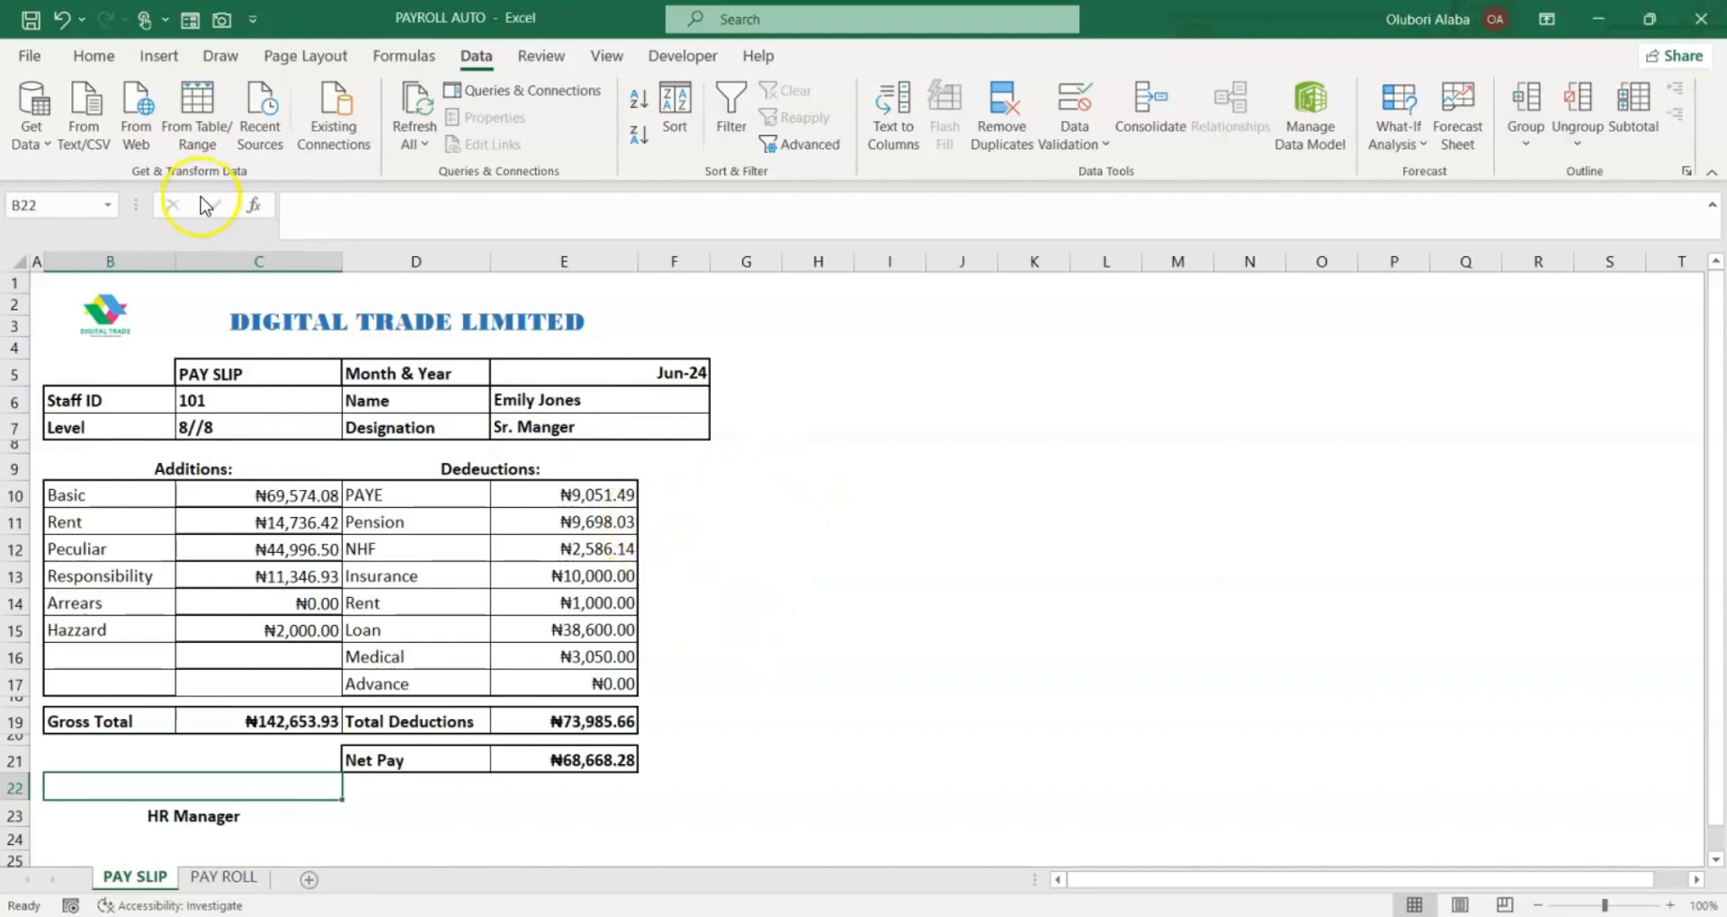
# Check in the ribbon customization options that the Developer tab is enabled
pyautogui.click(681, 60)
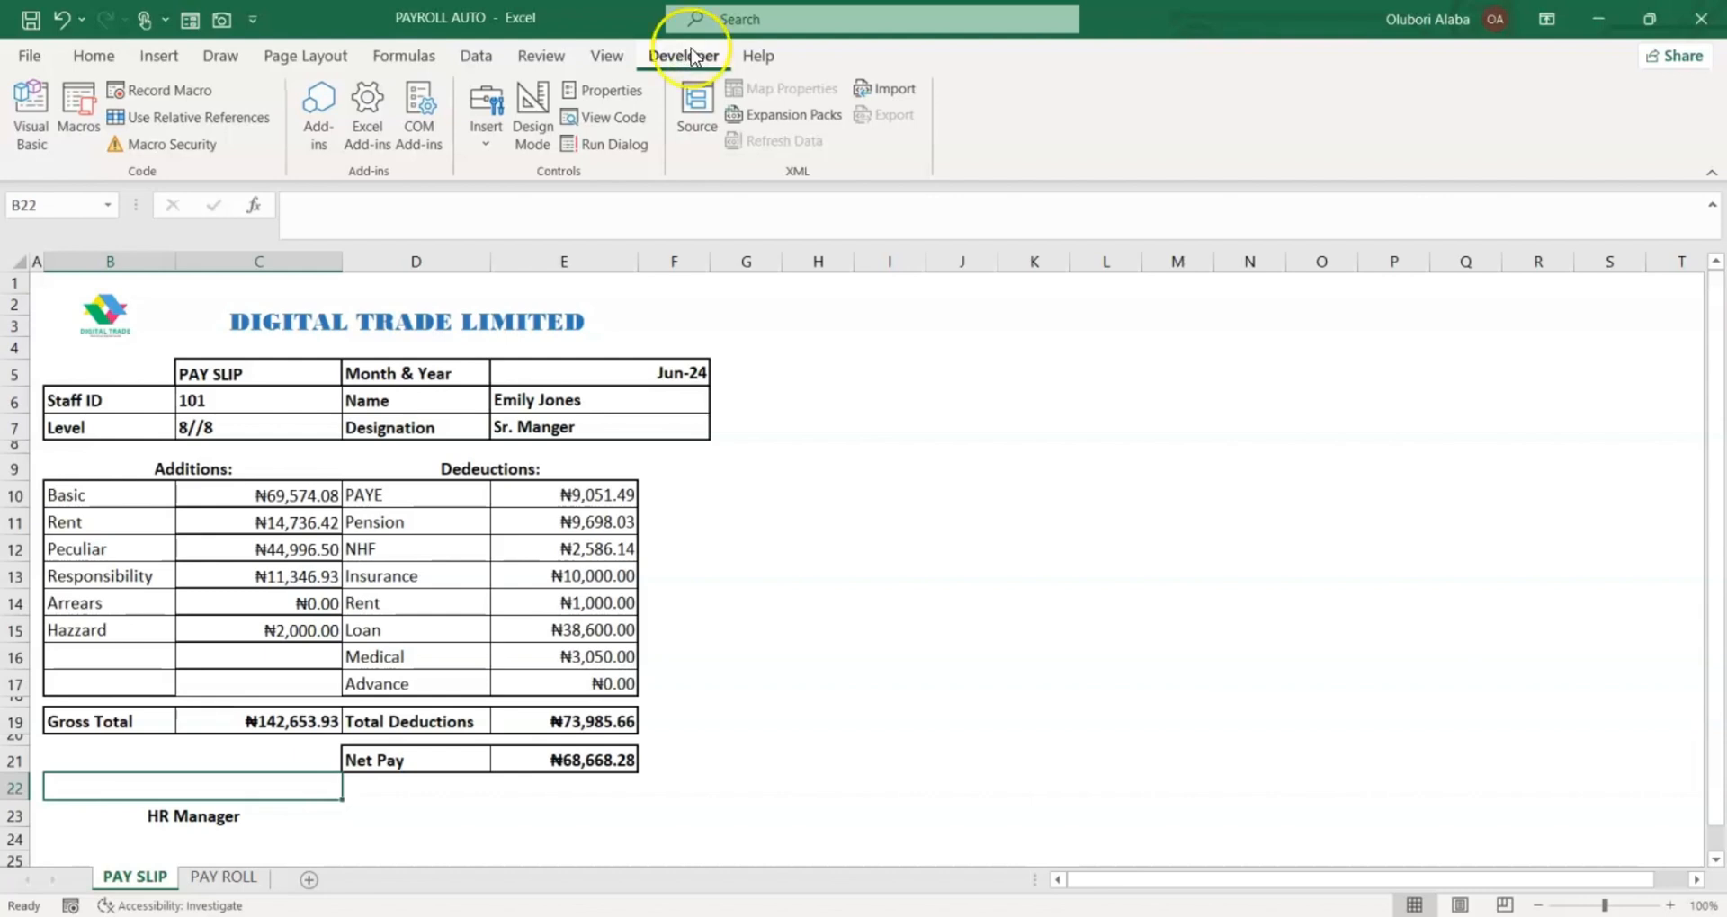
pyautogui.click(477, 56)
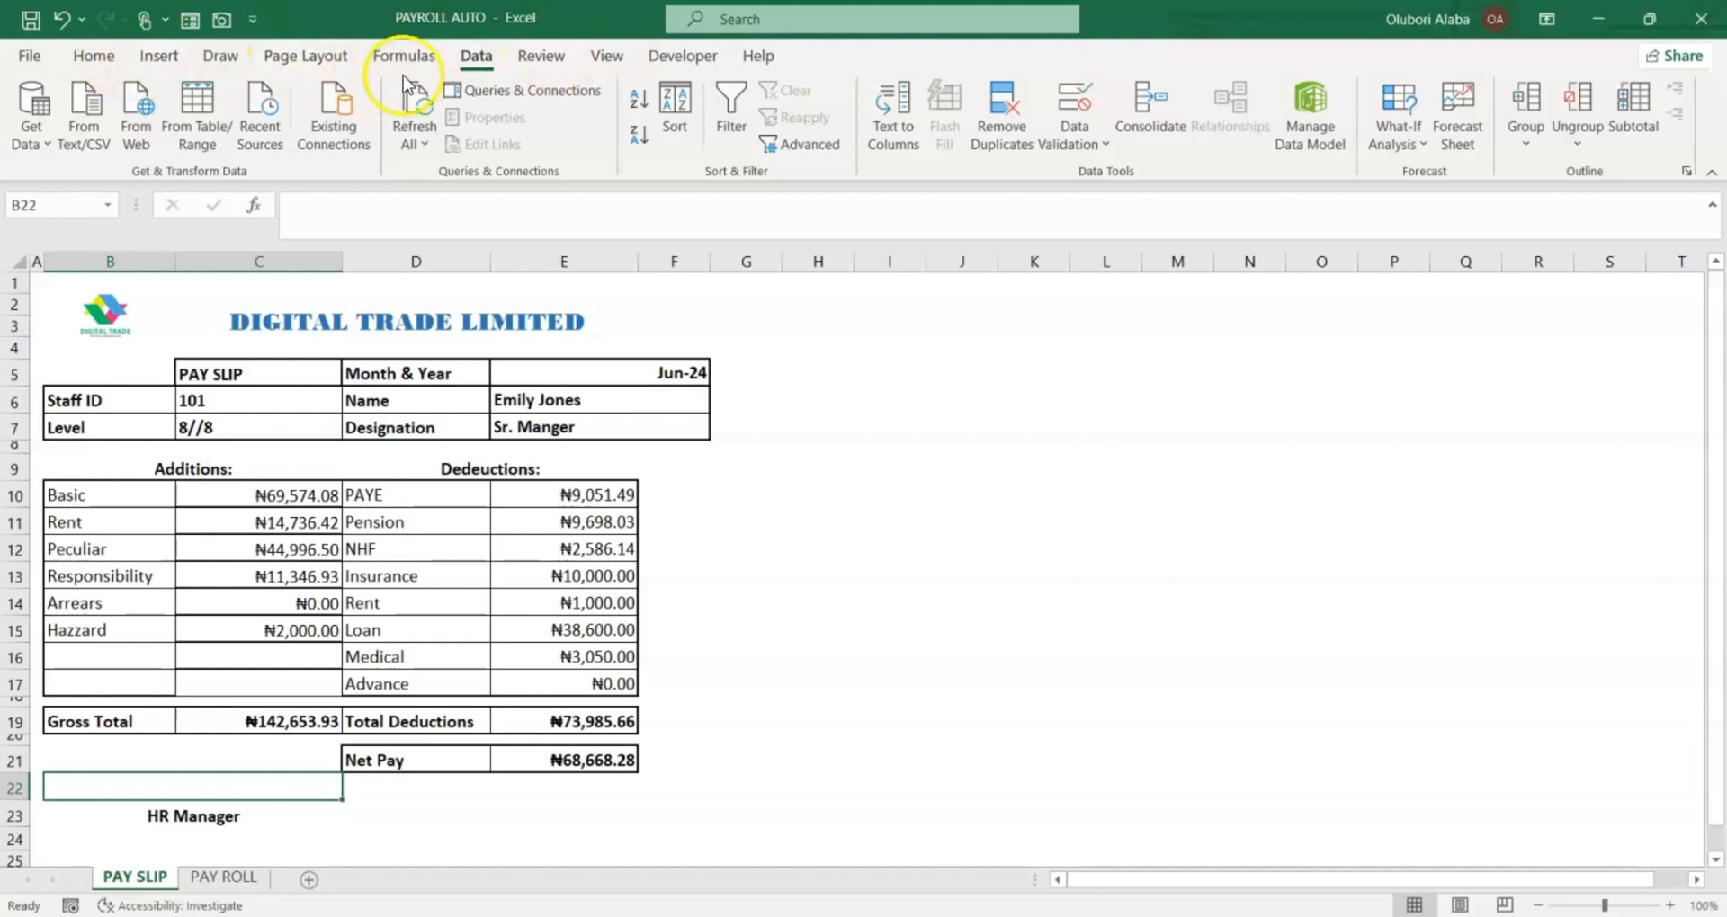
pyautogui.rightClick(474, 70)
pyautogui.click(517, 81)
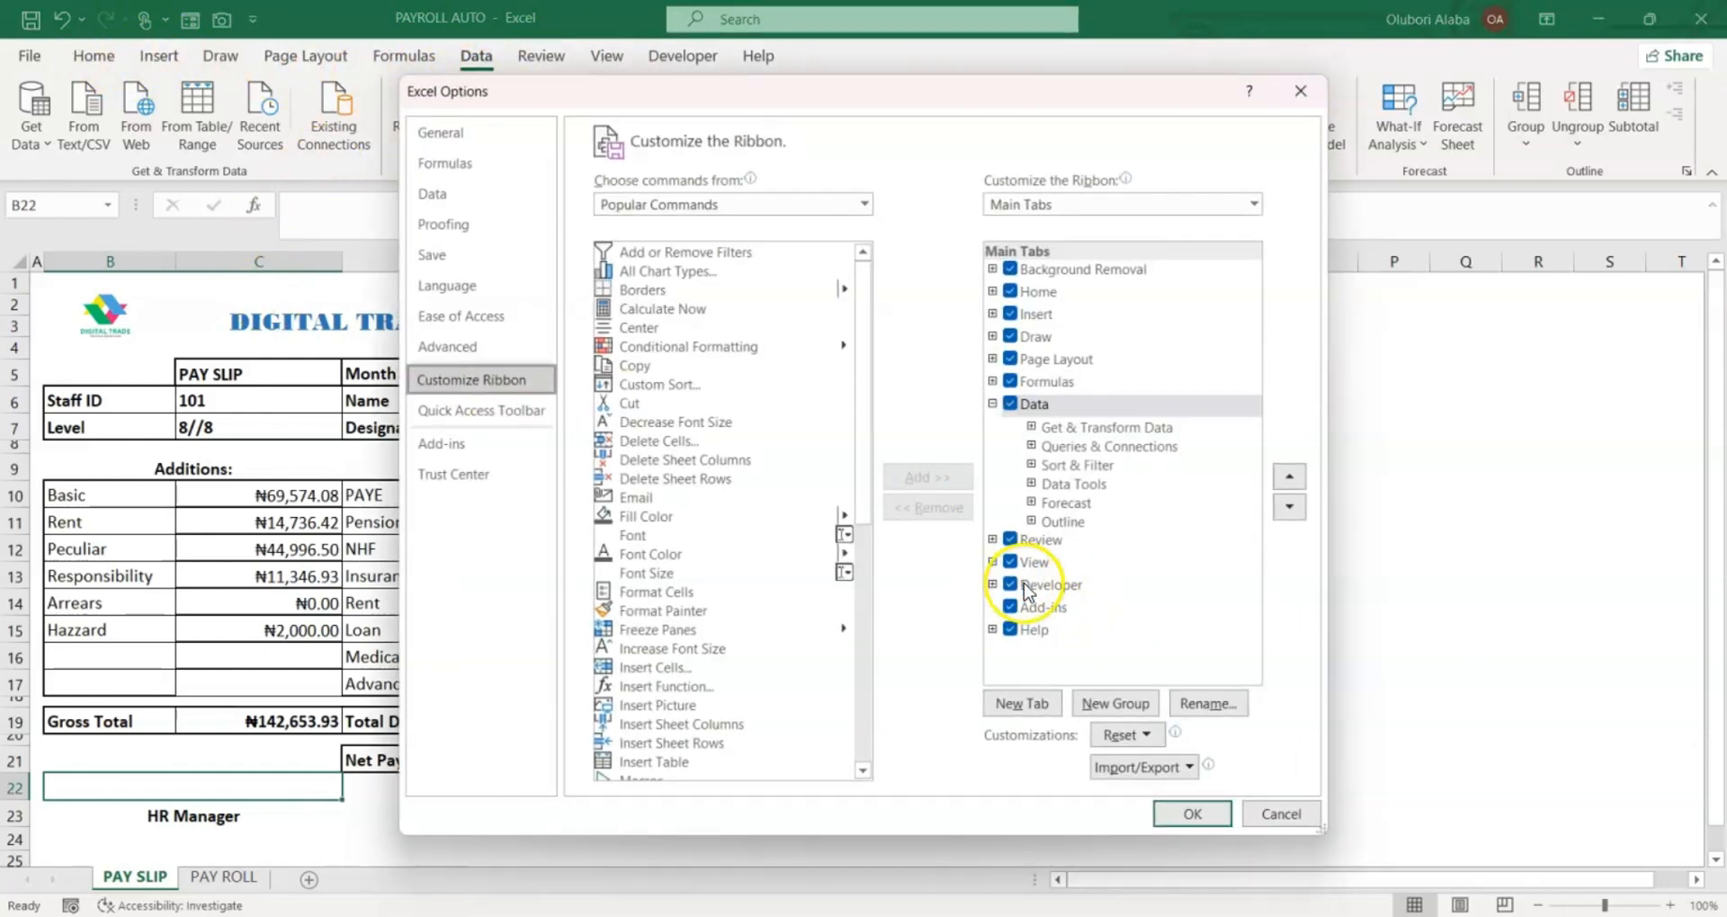
pyautogui.click(1011, 584)
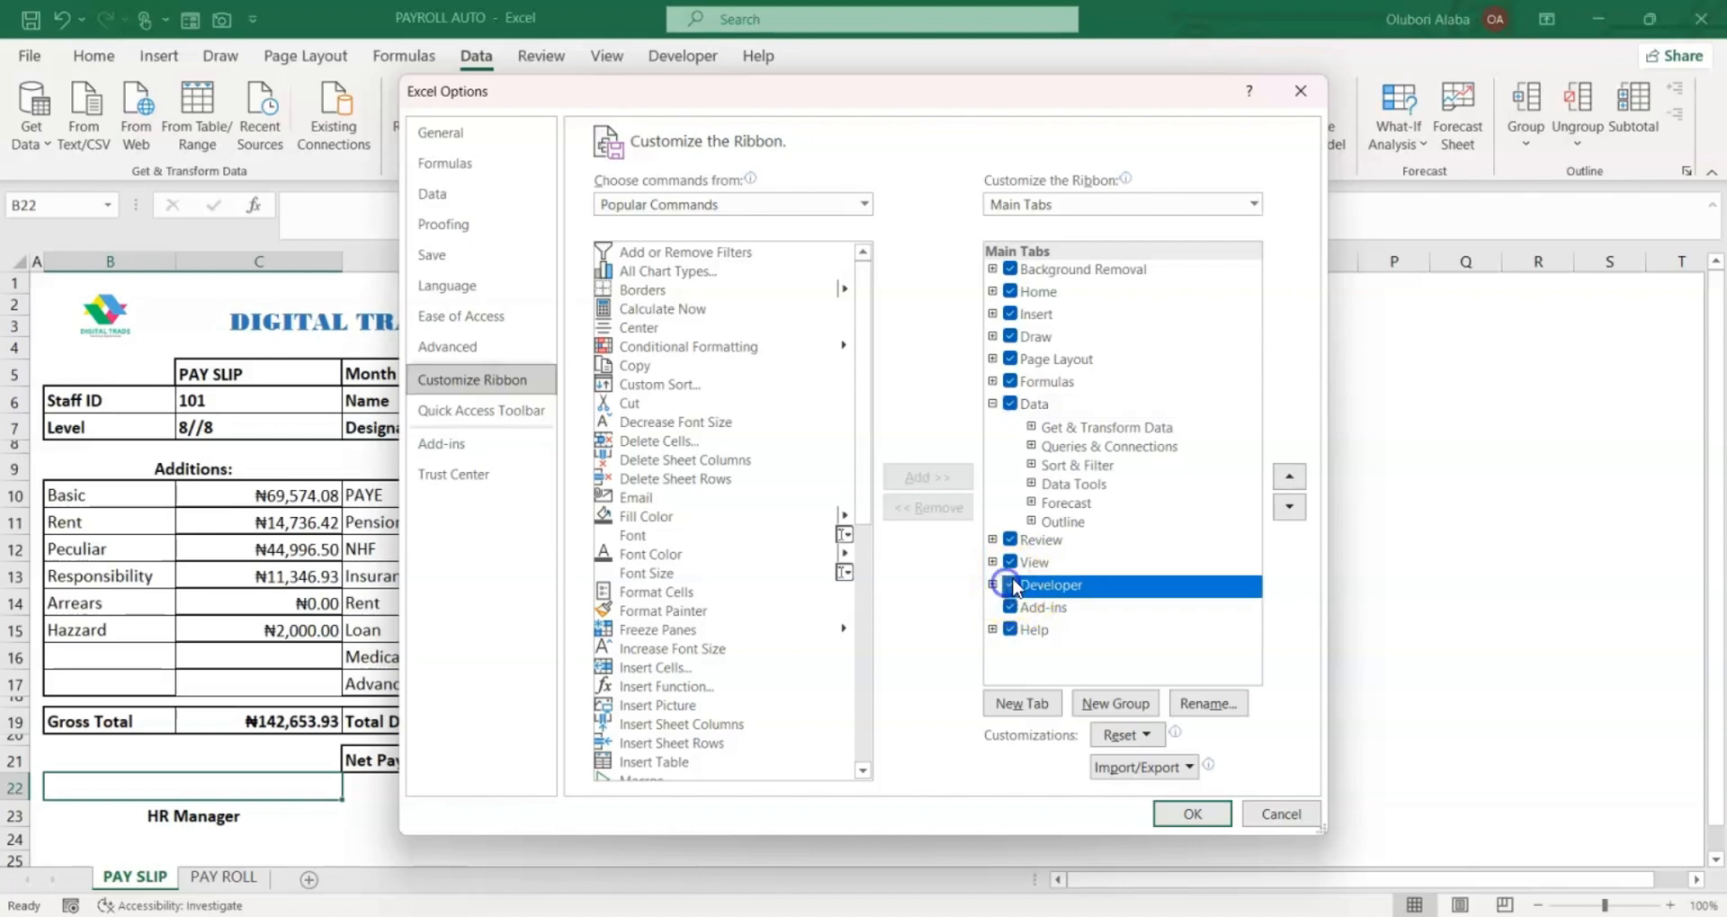
pyautogui.click(1176, 811)
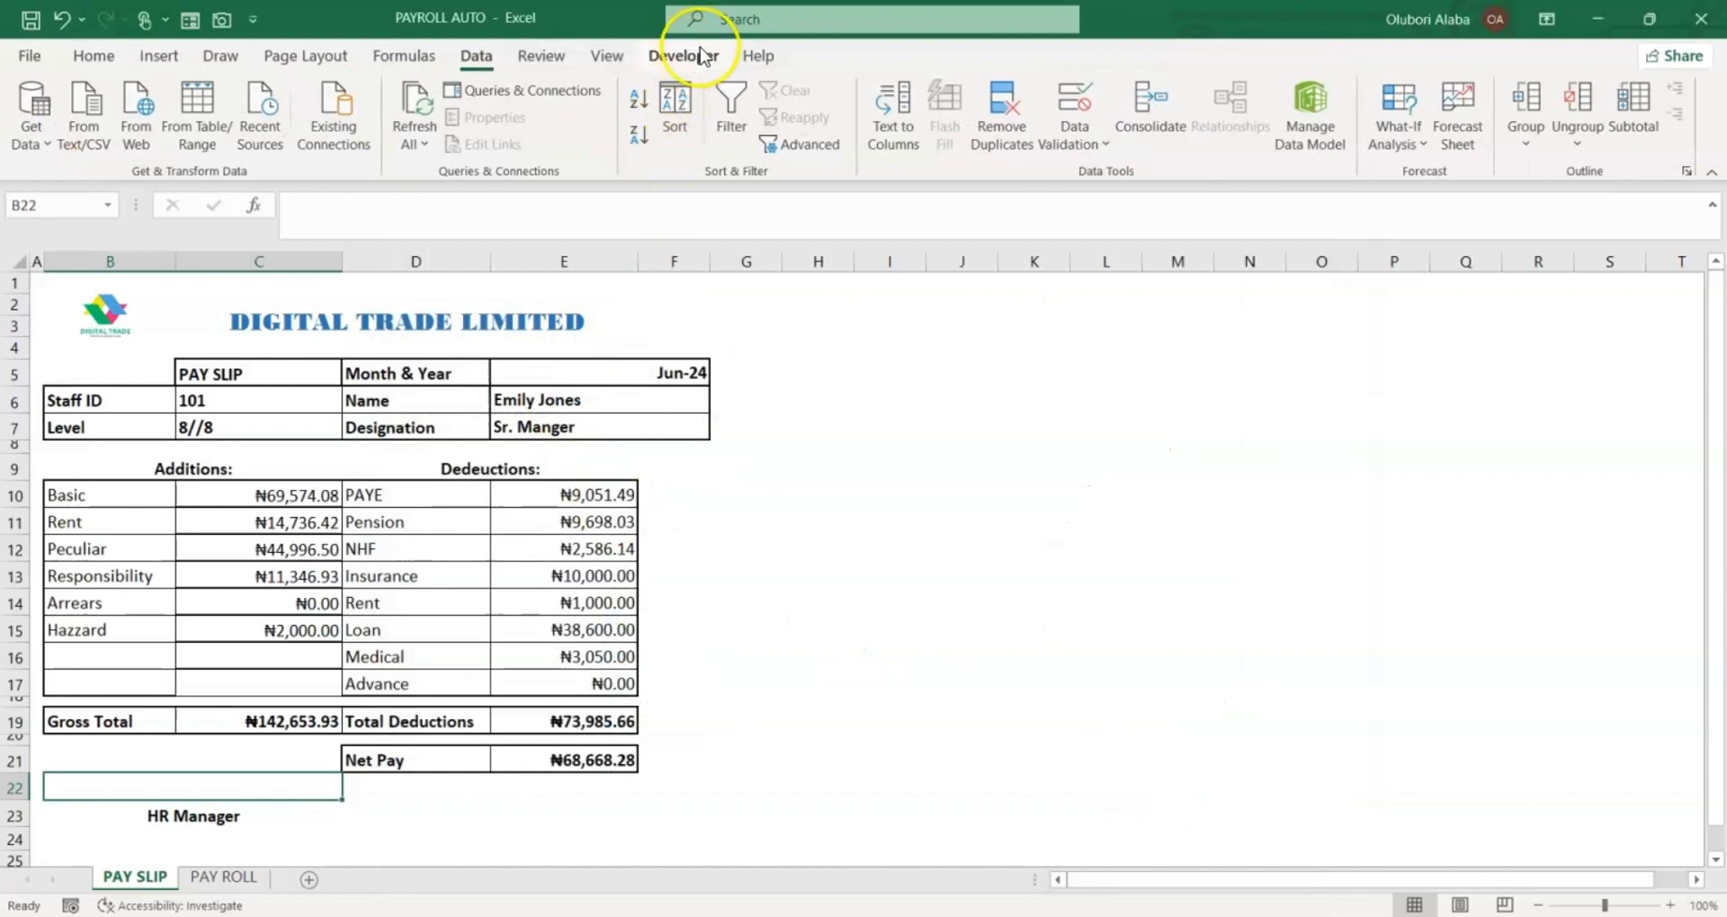
# Open the Visual Basic editor and insert a new module into the PAYROLL AUTO workbook's project
pyautogui.click(688, 58)
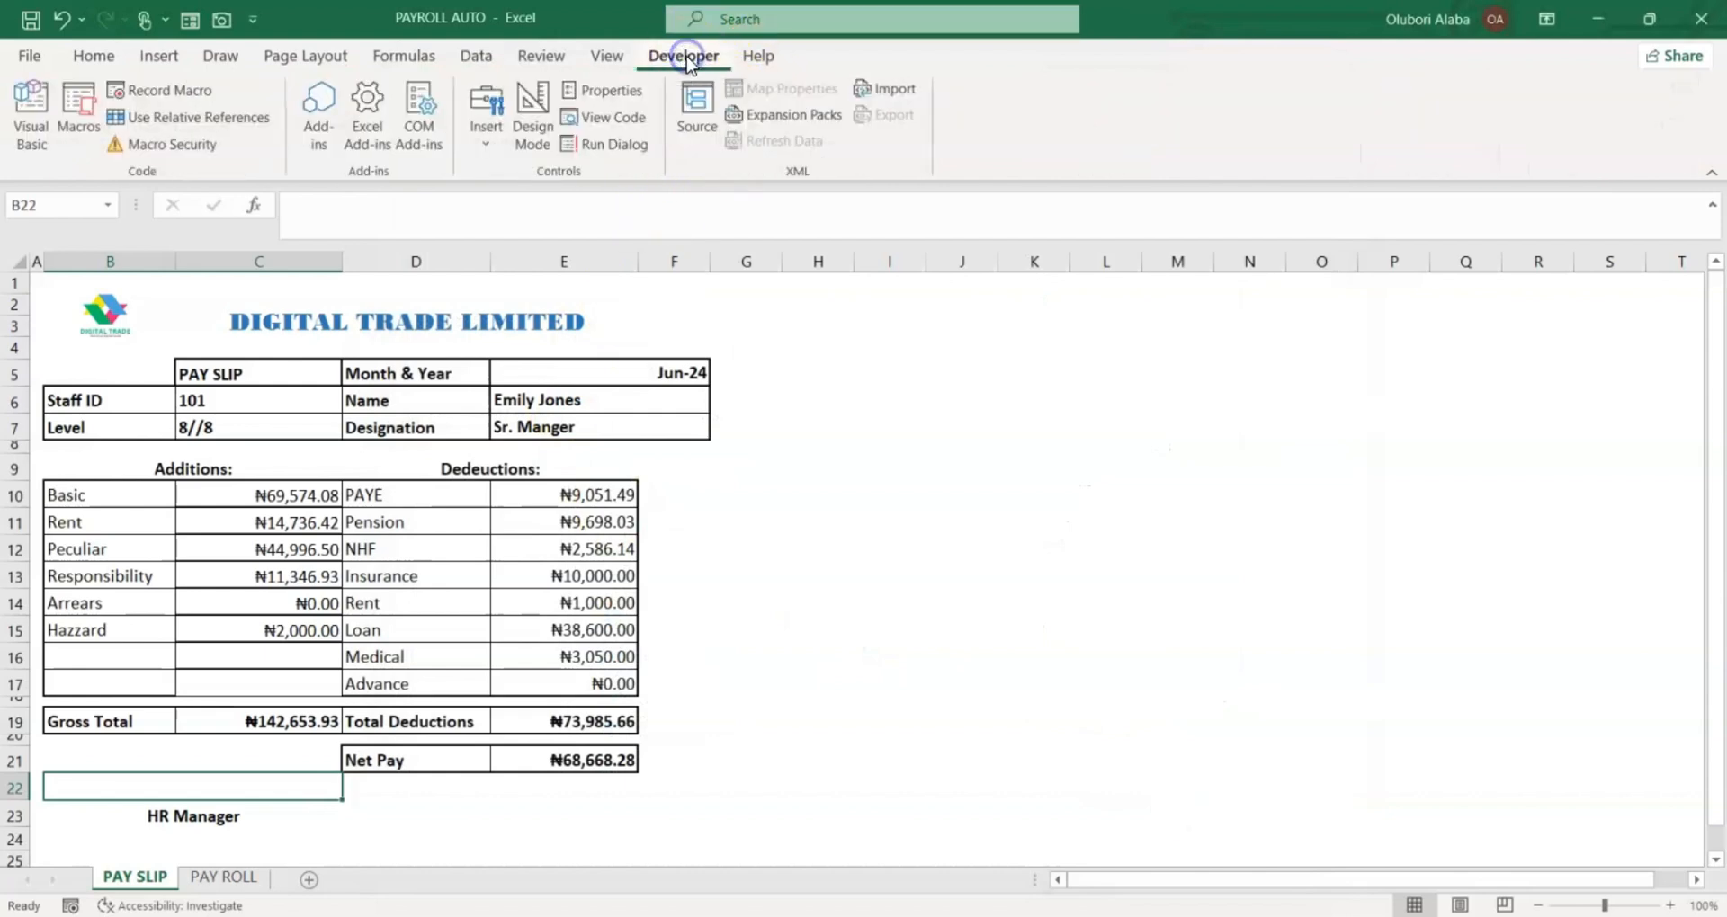
pyautogui.click(36, 135)
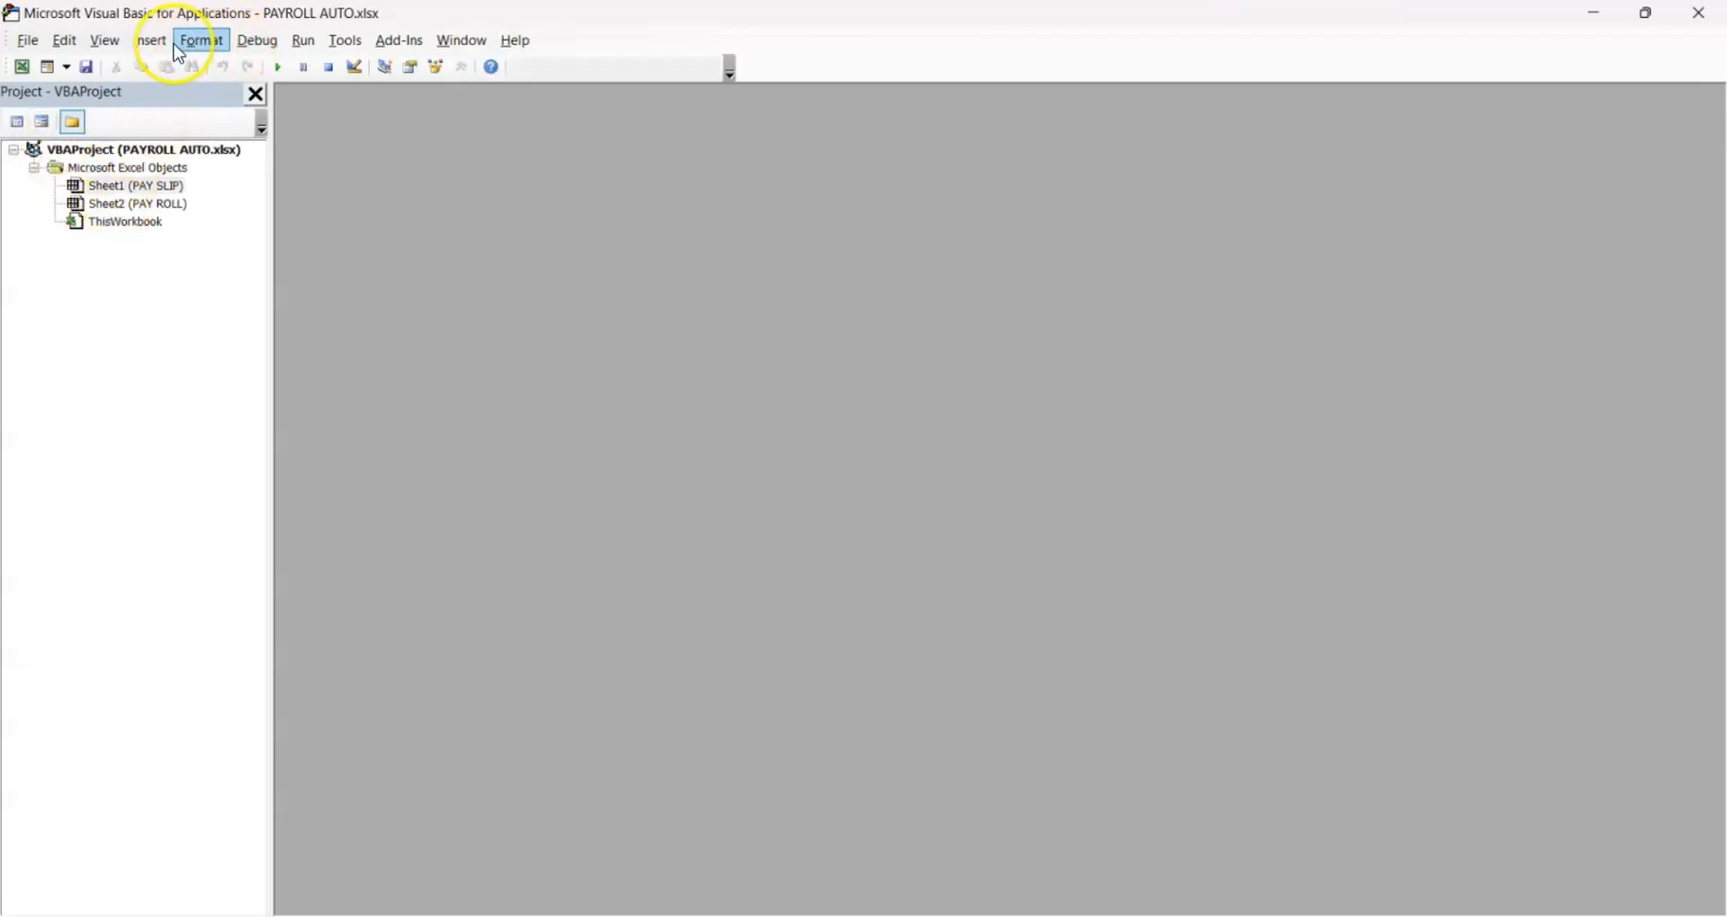
pyautogui.click(149, 41)
pyautogui.click(101, 123)
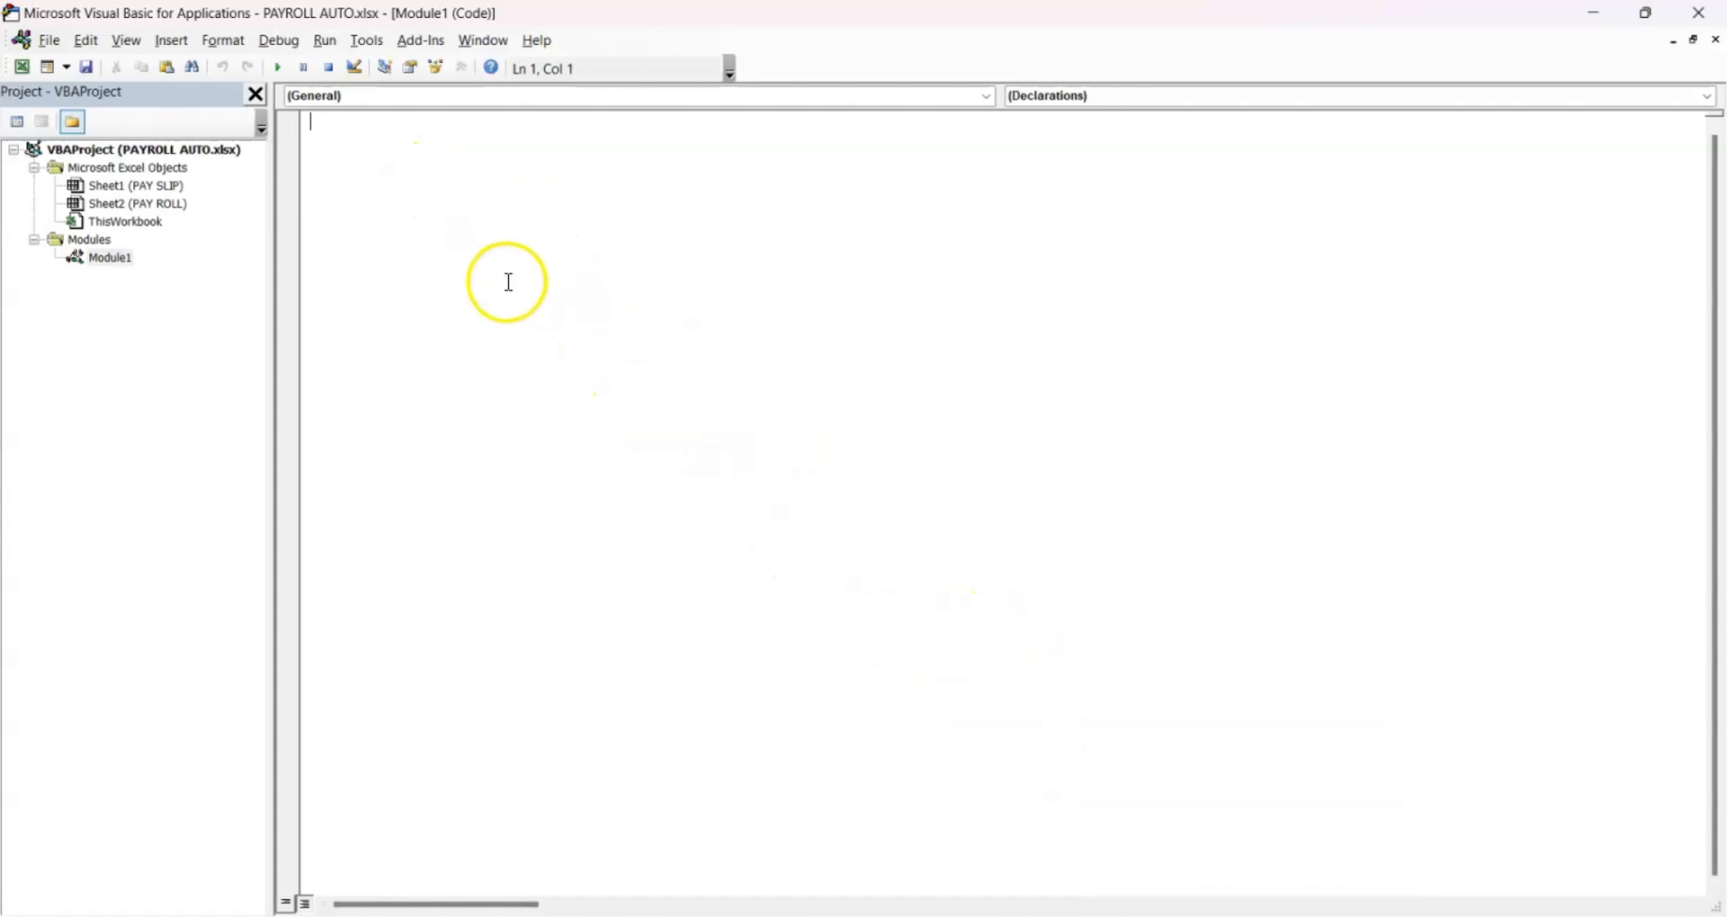
# Copy the entire printPDF macro from the Notepad file into the empty Module1 code window
pyautogui.click(1176, 915)
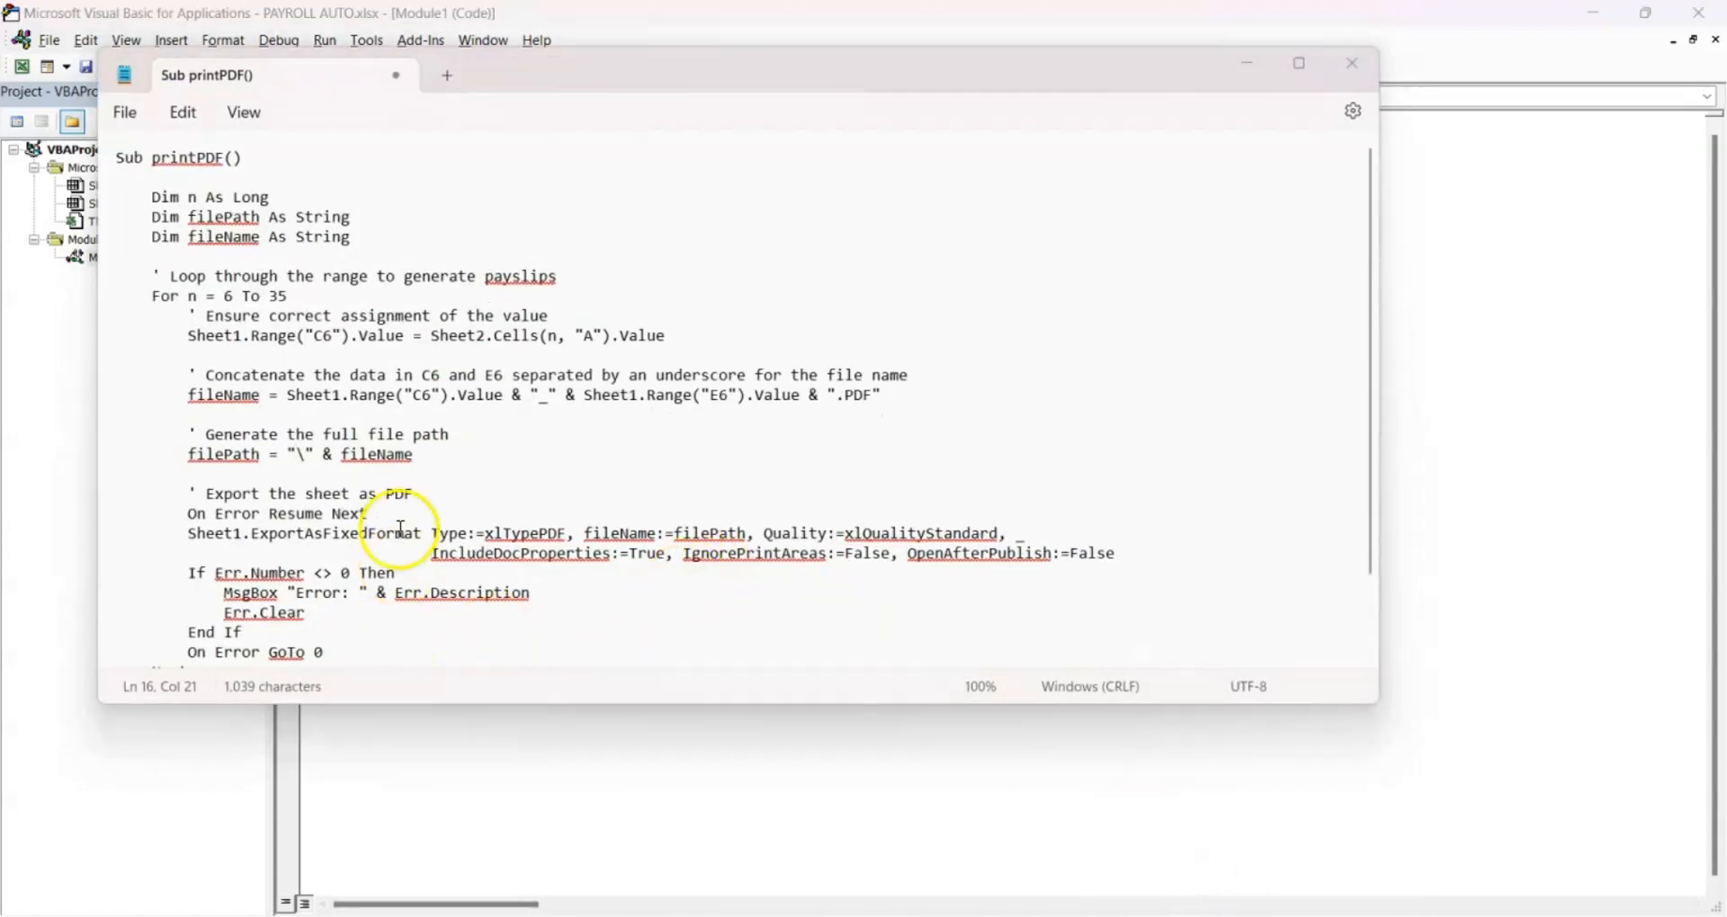
pyautogui.click(124, 160)
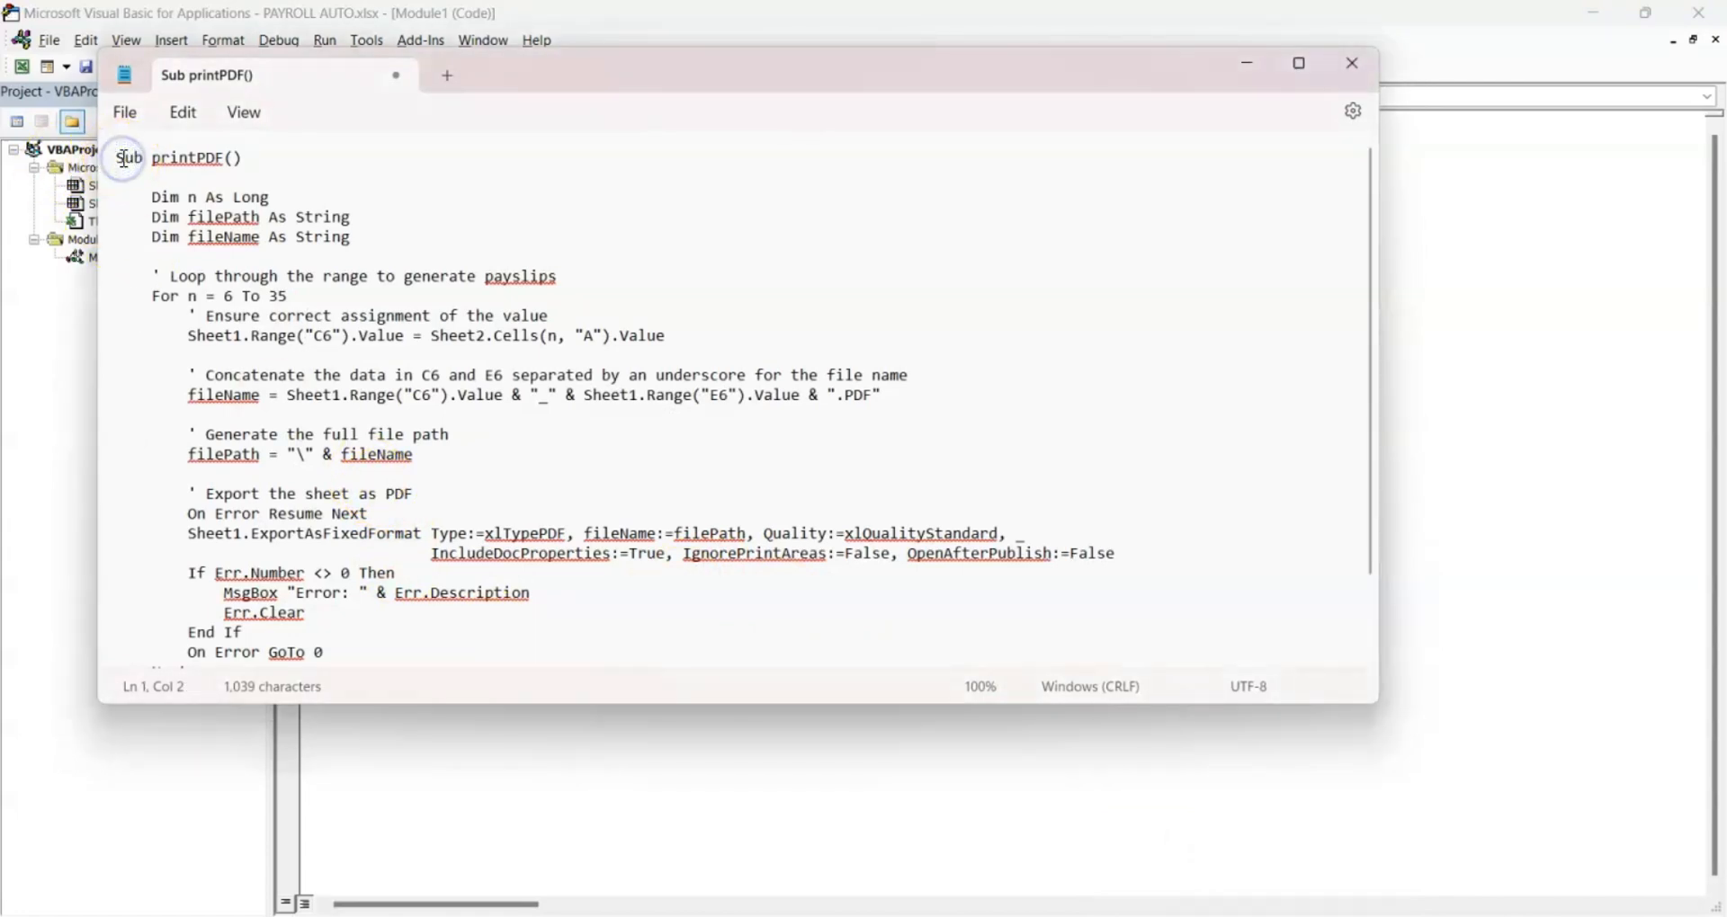
pyautogui.moveTo(120, 164); pyautogui.dragTo(572, 703)
pyautogui.hotkey('ctrl', 'c')
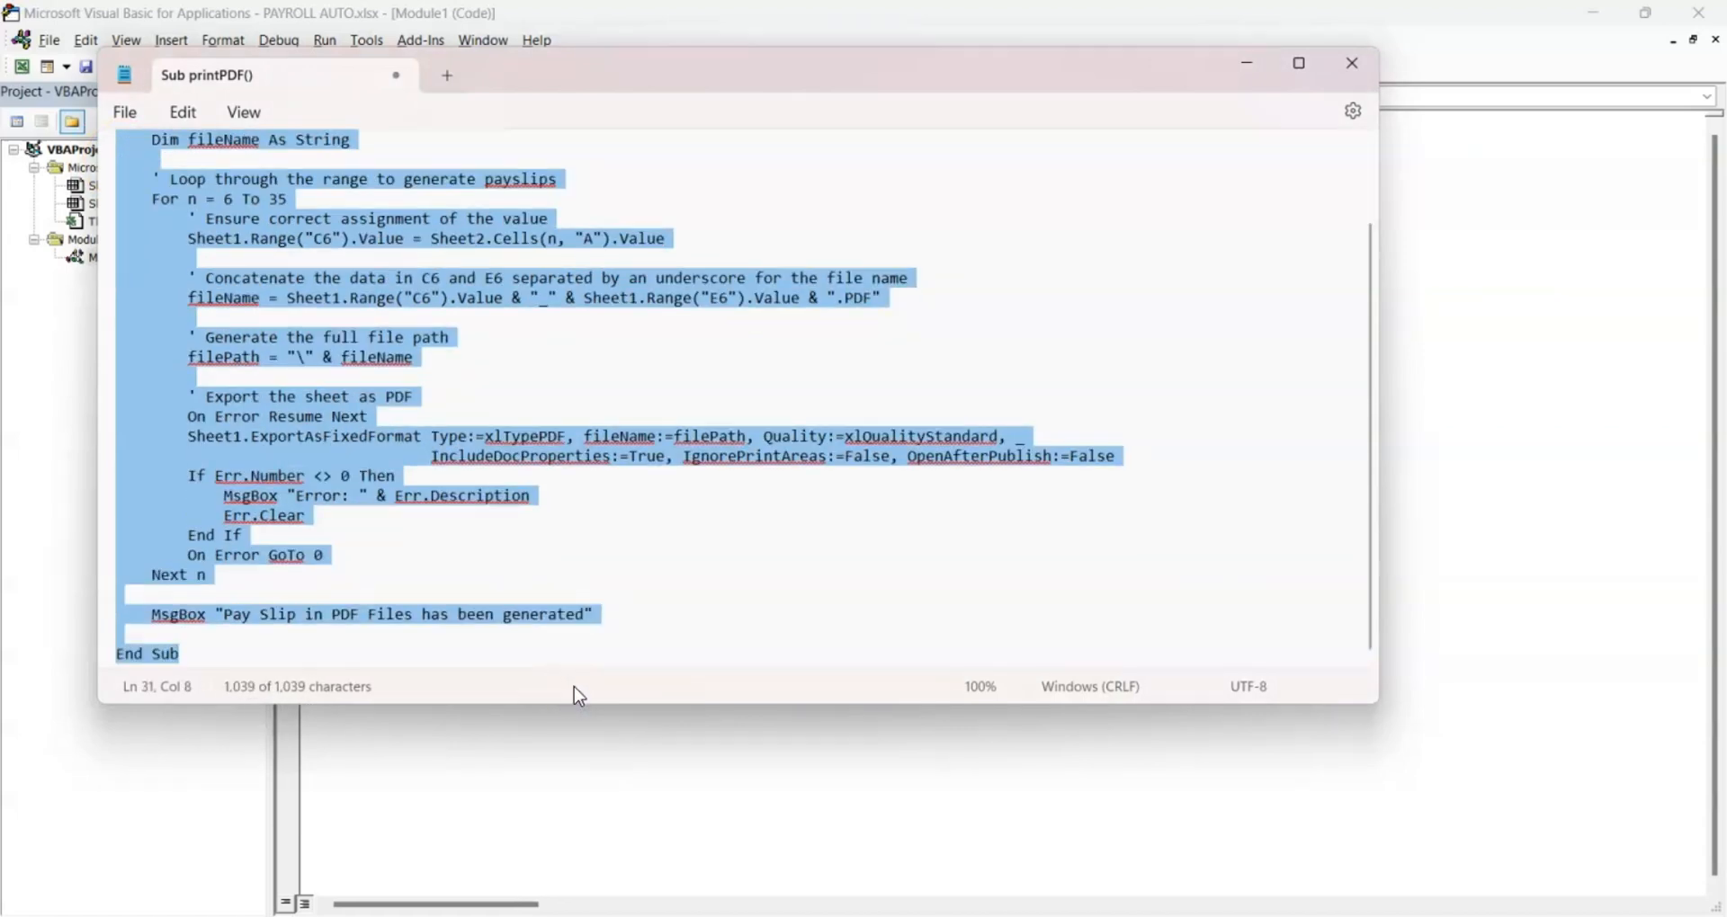
pyautogui.click(1483, 363)
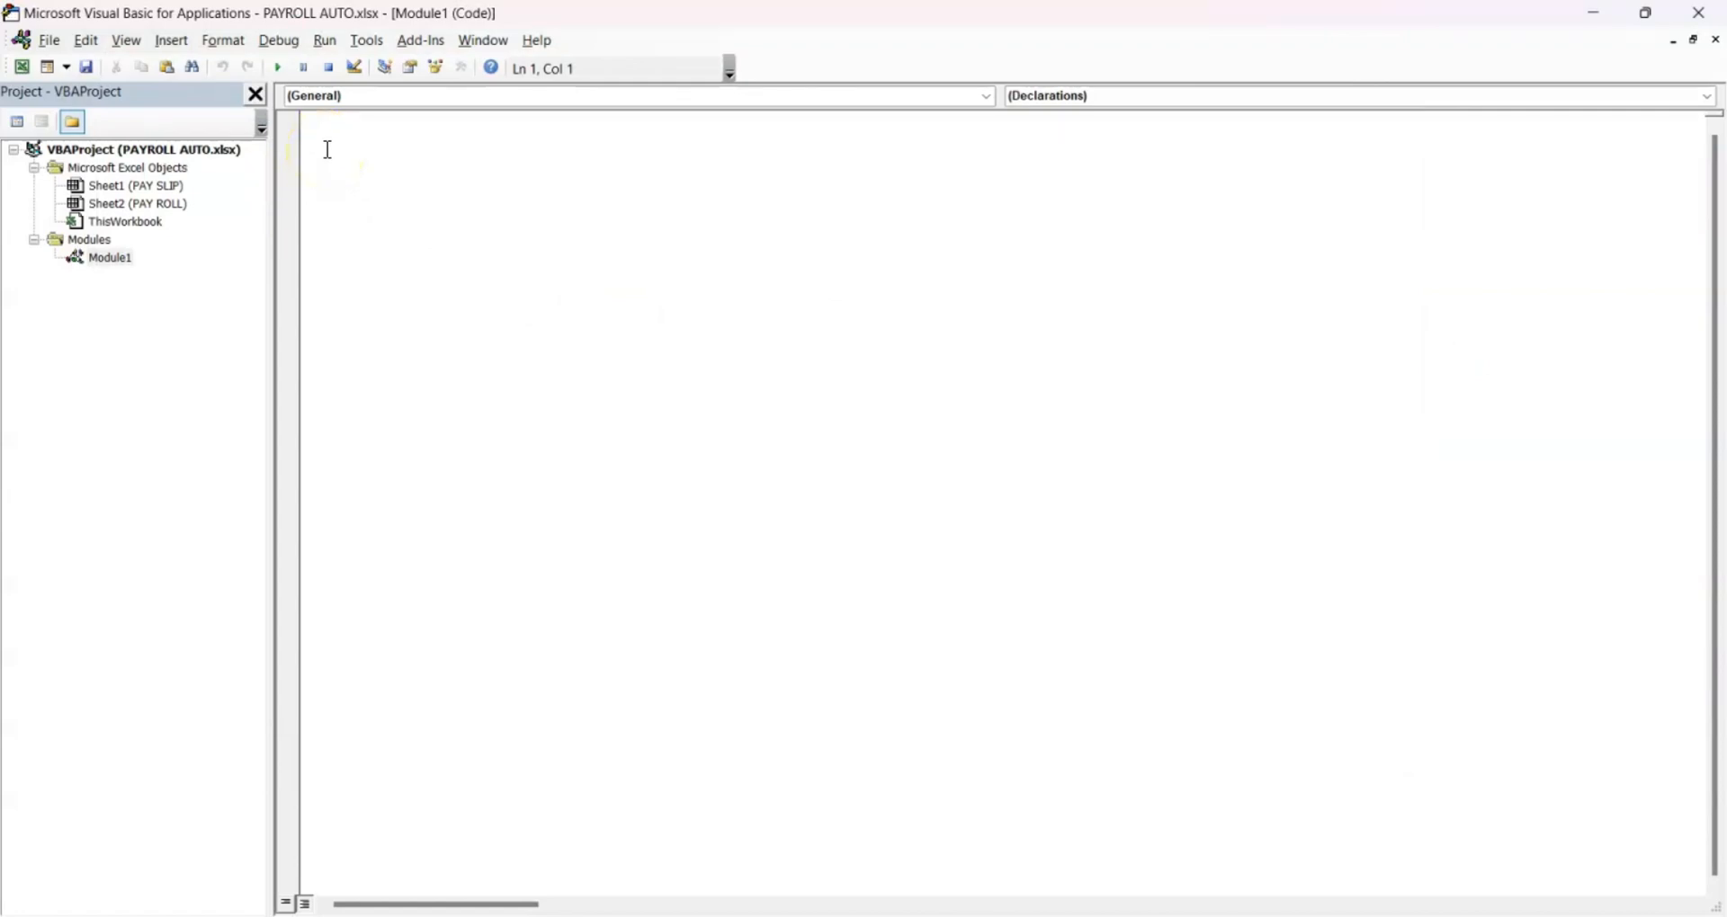
pyautogui.hotkey('ctrl', 'v')
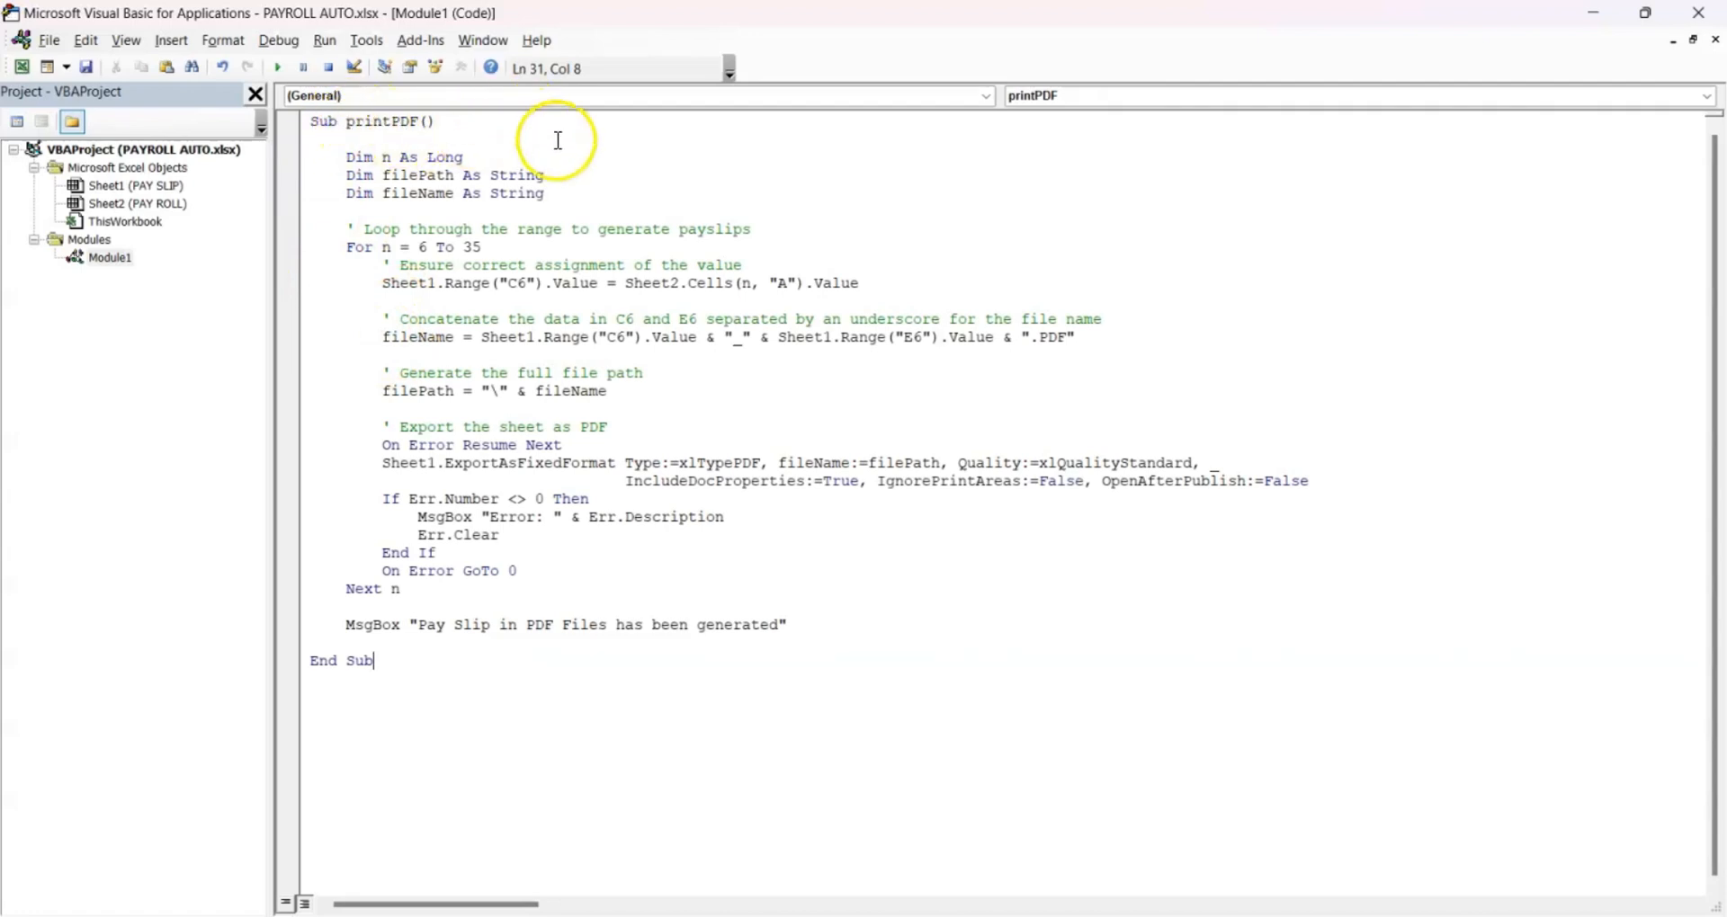
# Review the printPDF macro's three variable declarations and the comment introducing the payslip loop
pyautogui.moveTo(338, 157); pyautogui.dragTo(529, 198)
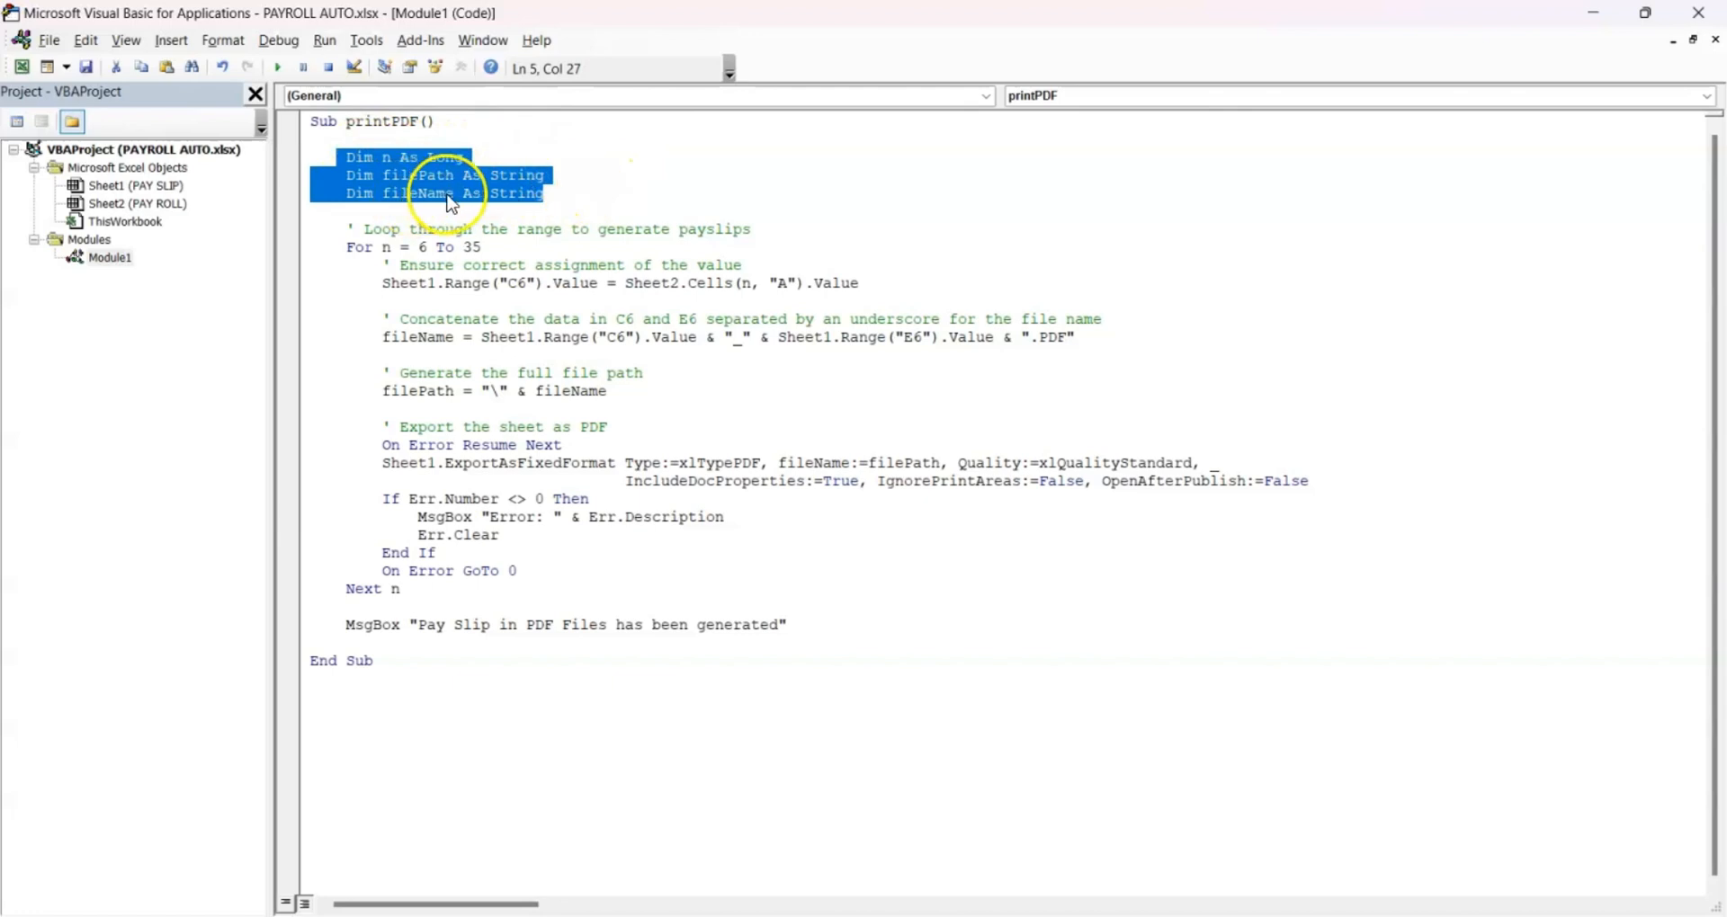
pyautogui.click(657, 198)
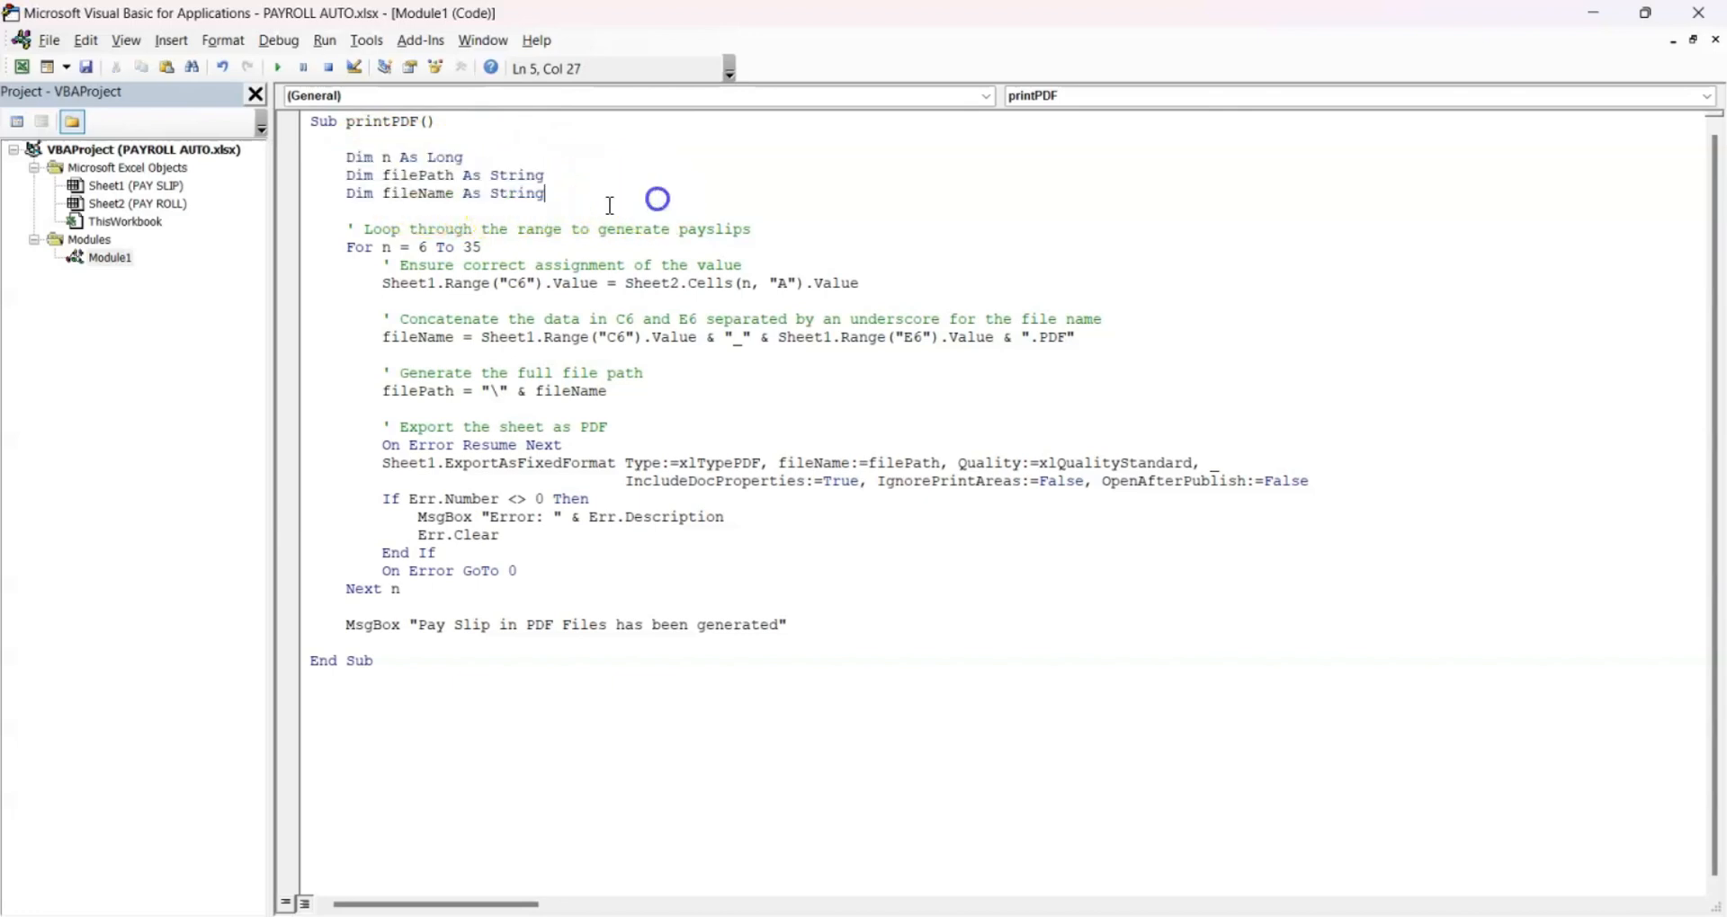
pyautogui.moveTo(340, 228); pyautogui.dragTo(736, 229)
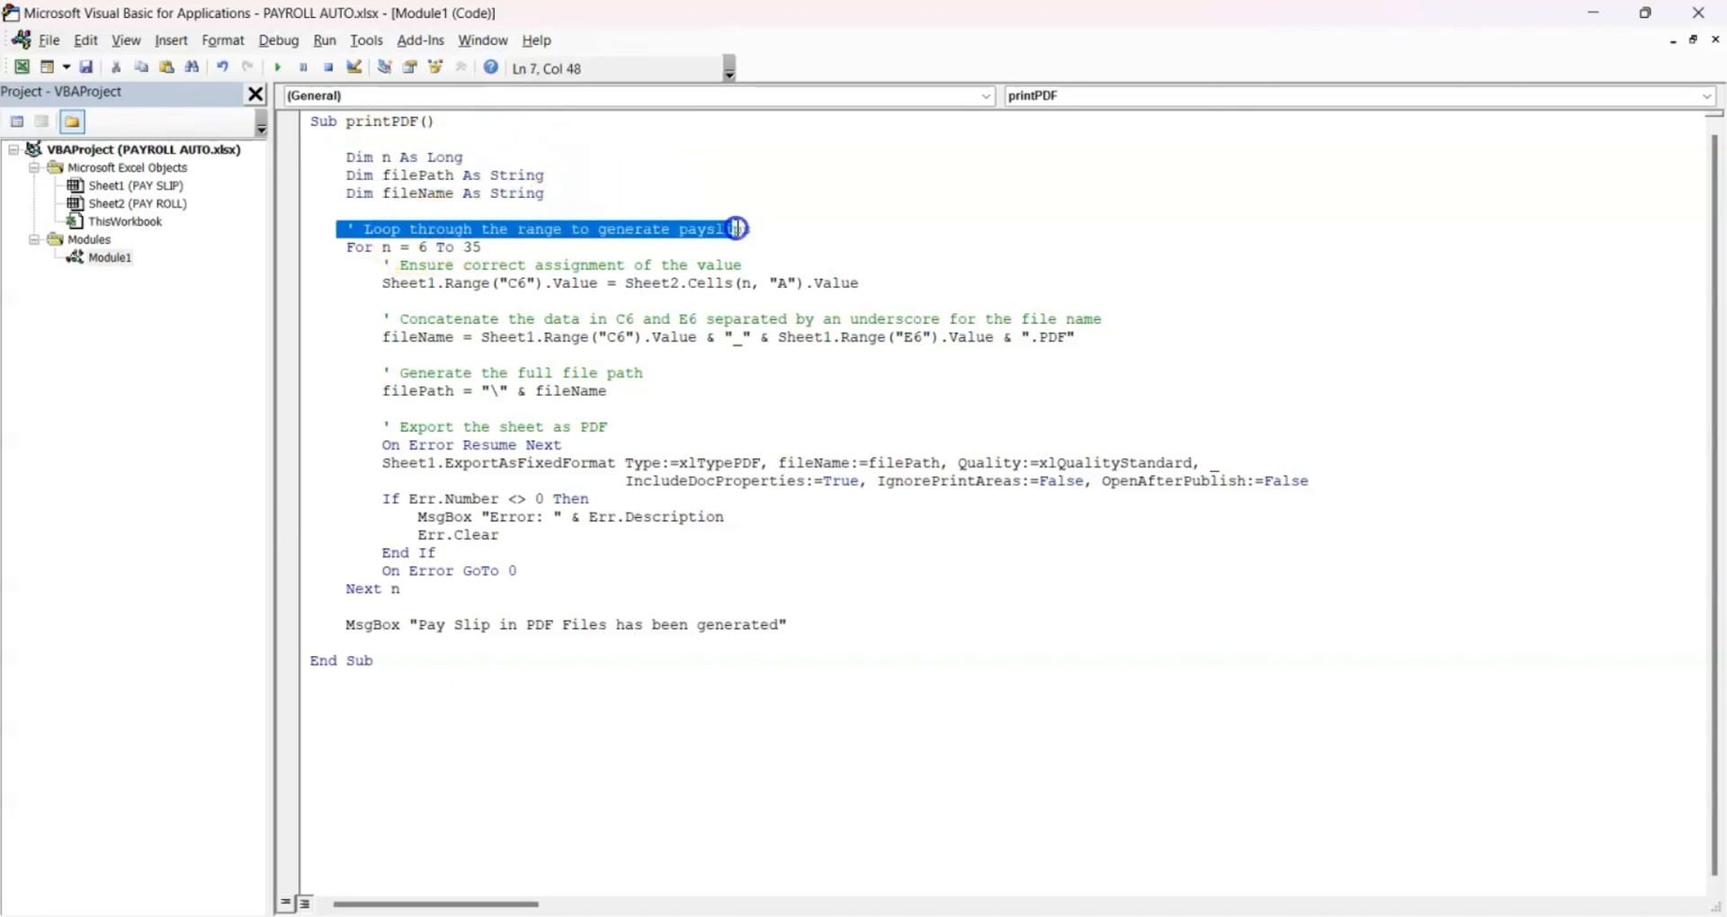
pyautogui.click(761, 232)
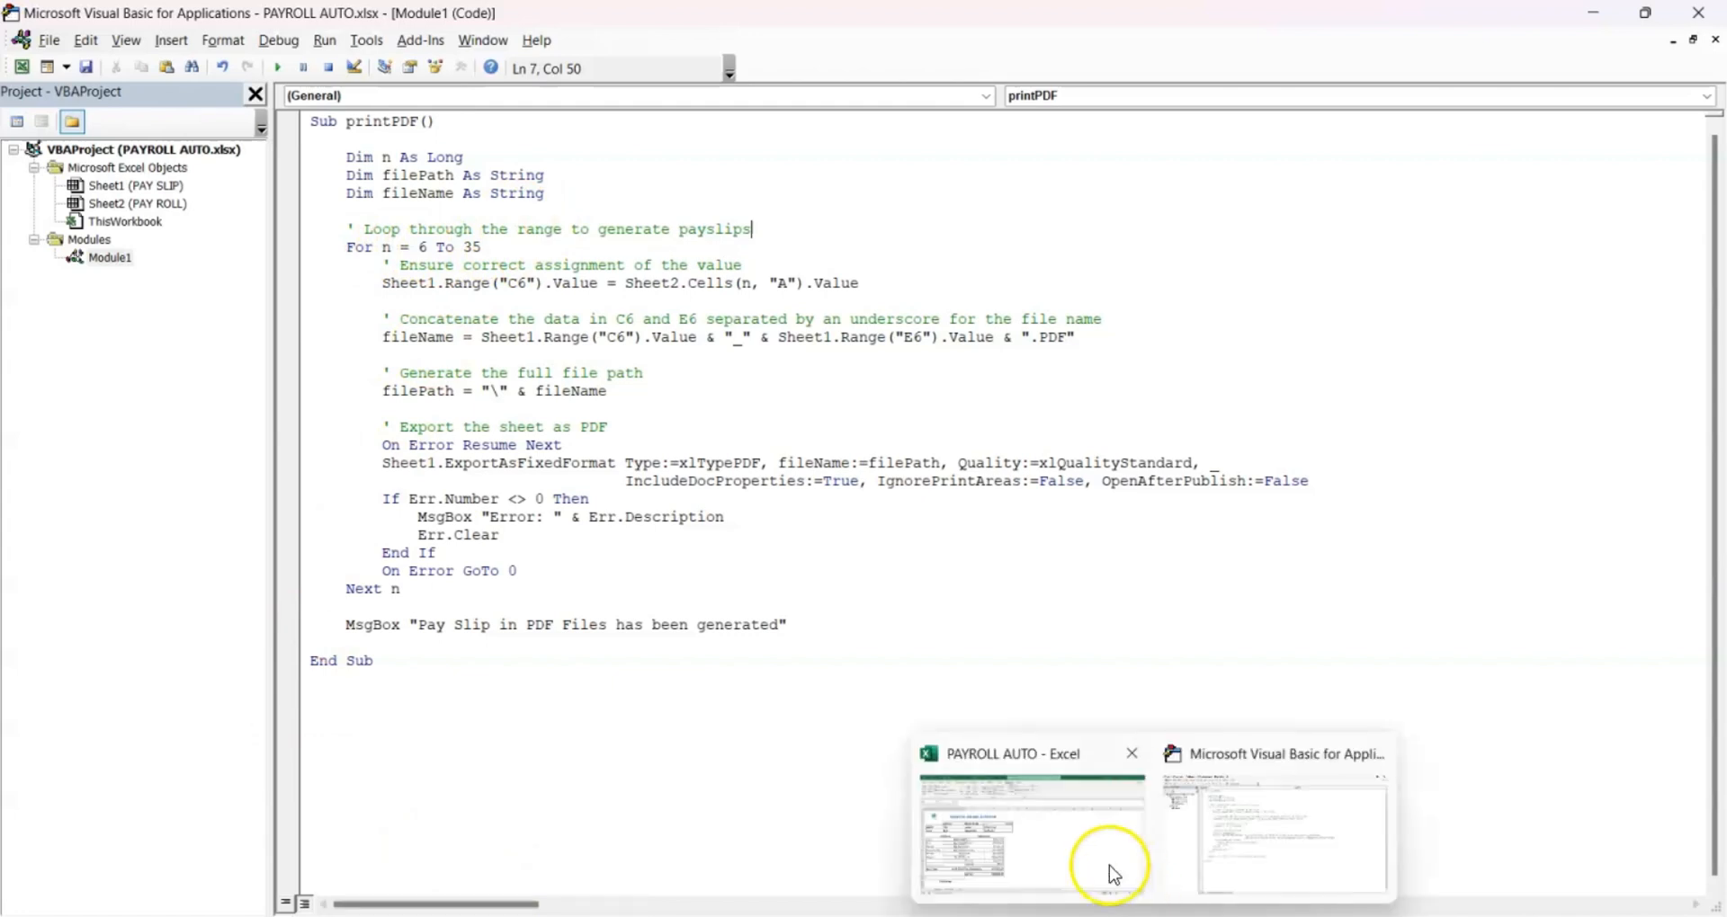
# Check the first and last staff ID rows on the PAY ROLL sheet against the macro's loop range of 6 to 35
pyautogui.click(1107, 865)
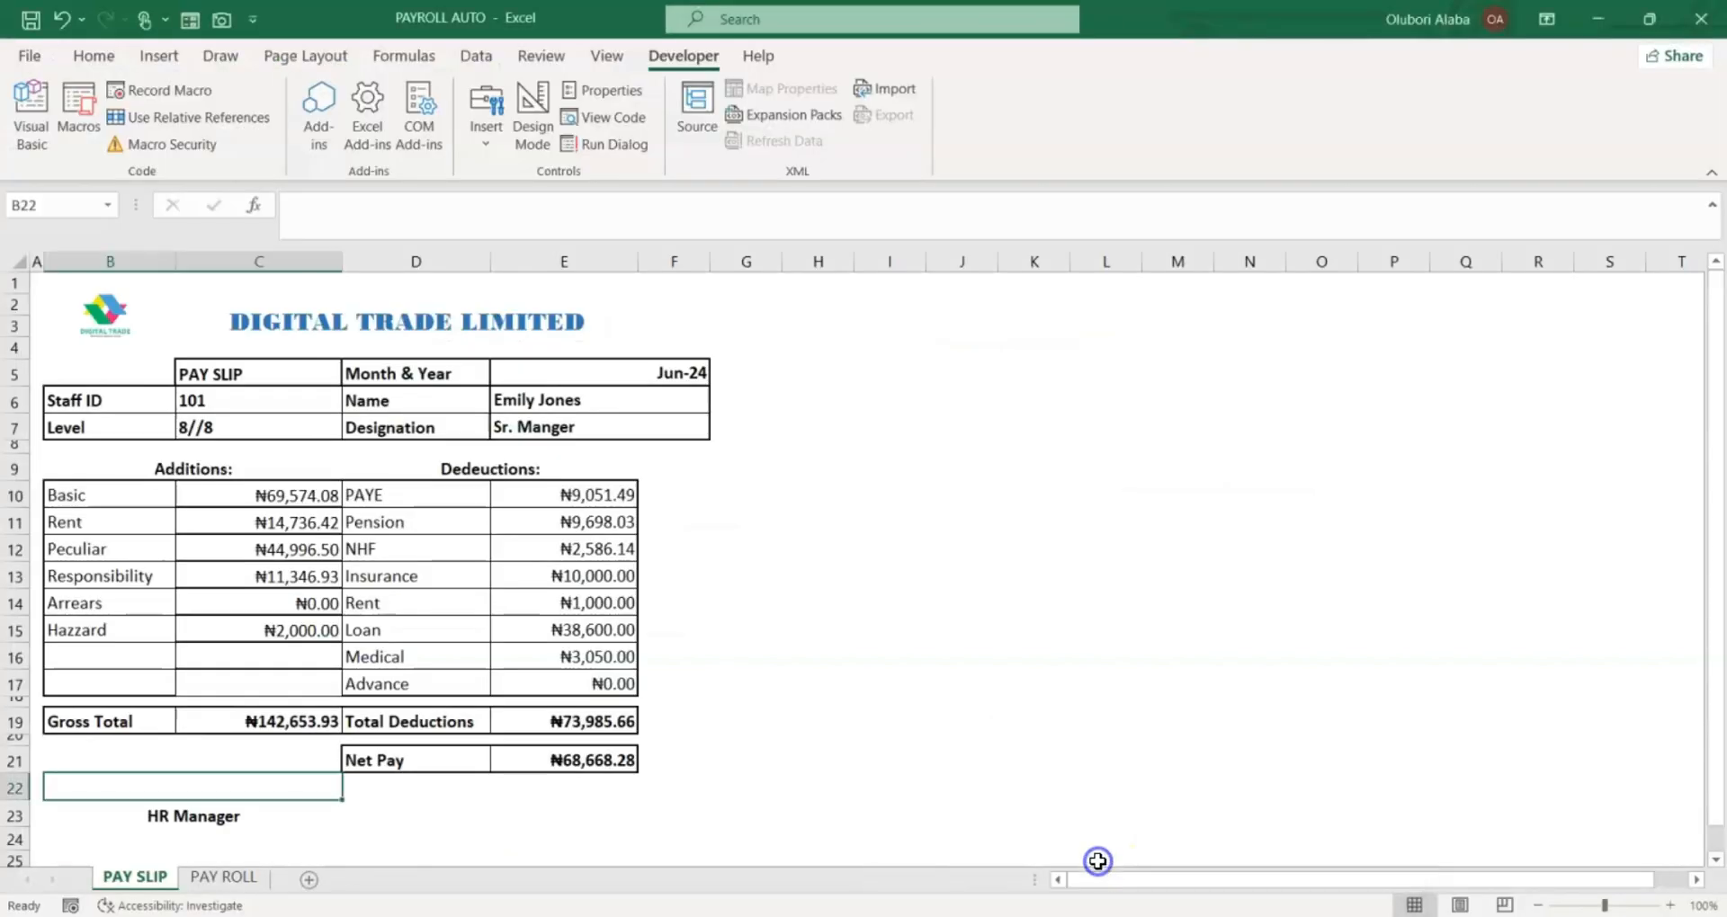
pyautogui.click(224, 877)
pyautogui.moveTo(1277, 877); pyautogui.dragTo(1040, 880)
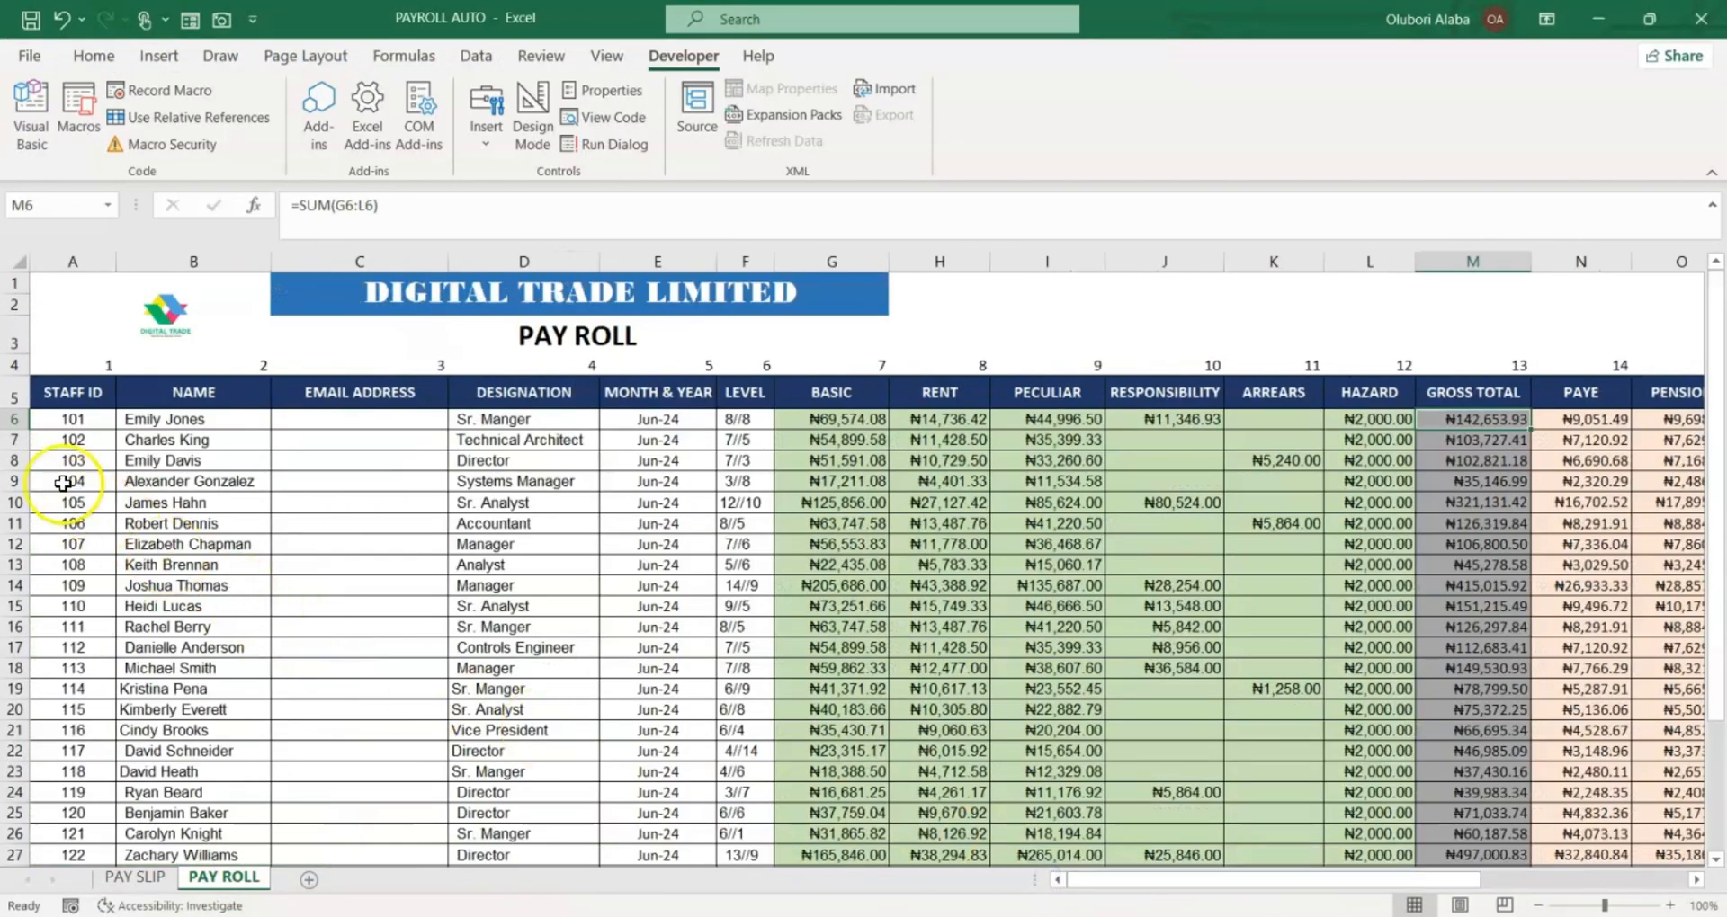
pyautogui.click(66, 421)
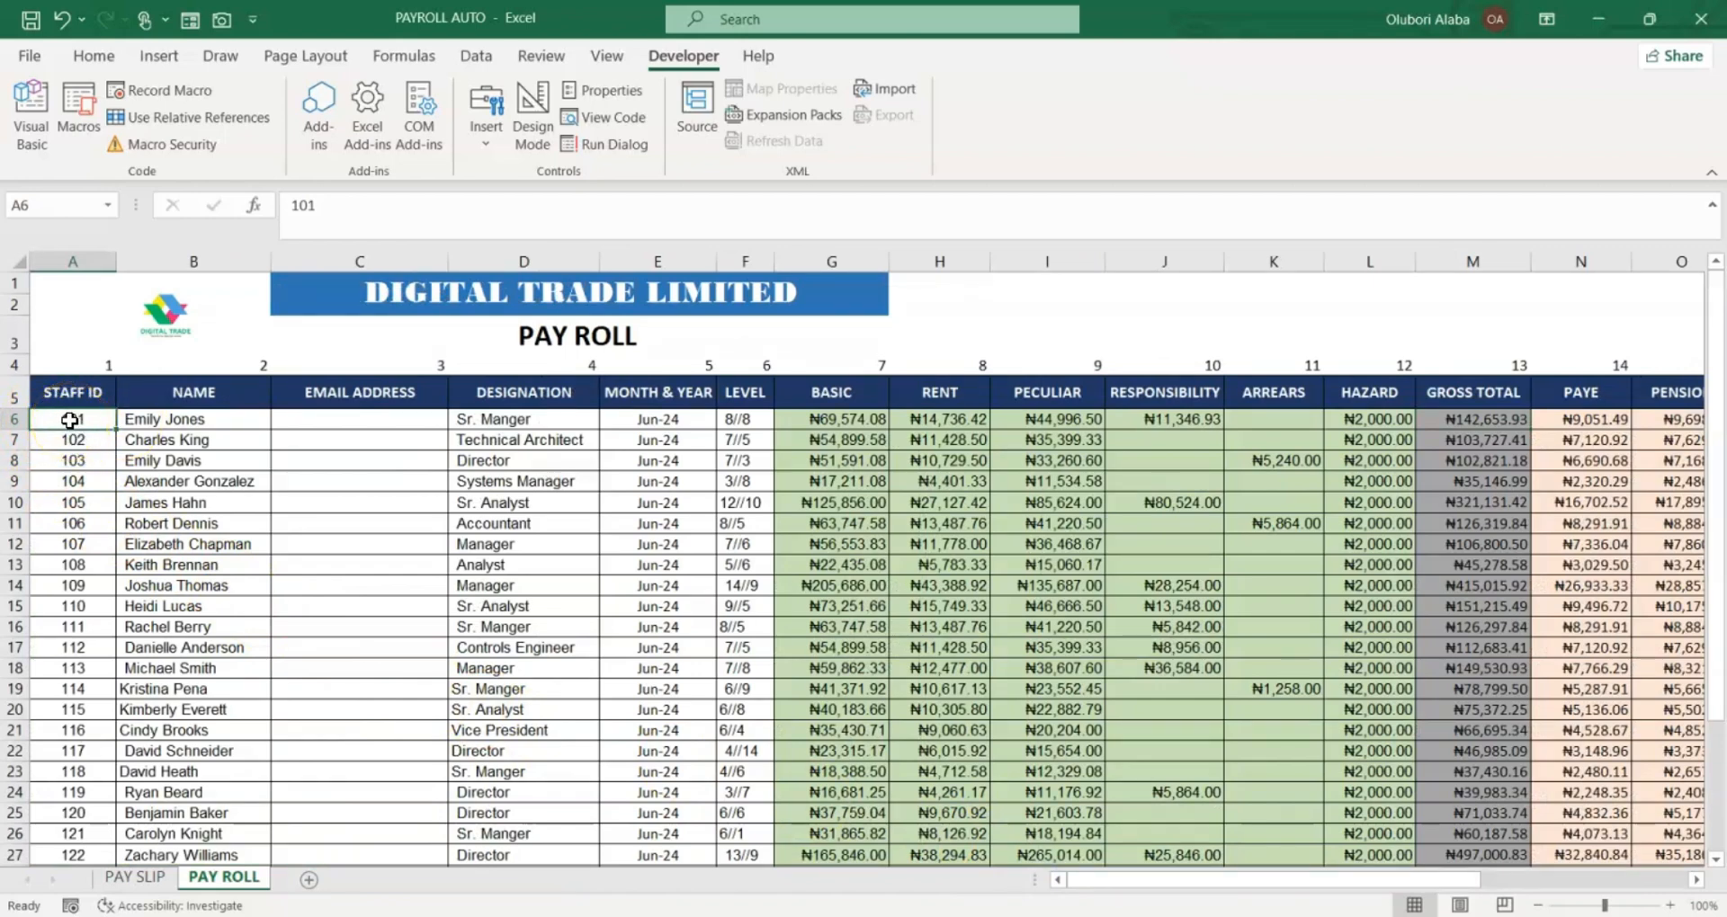
pyautogui.scroll(-6, 73, 419)
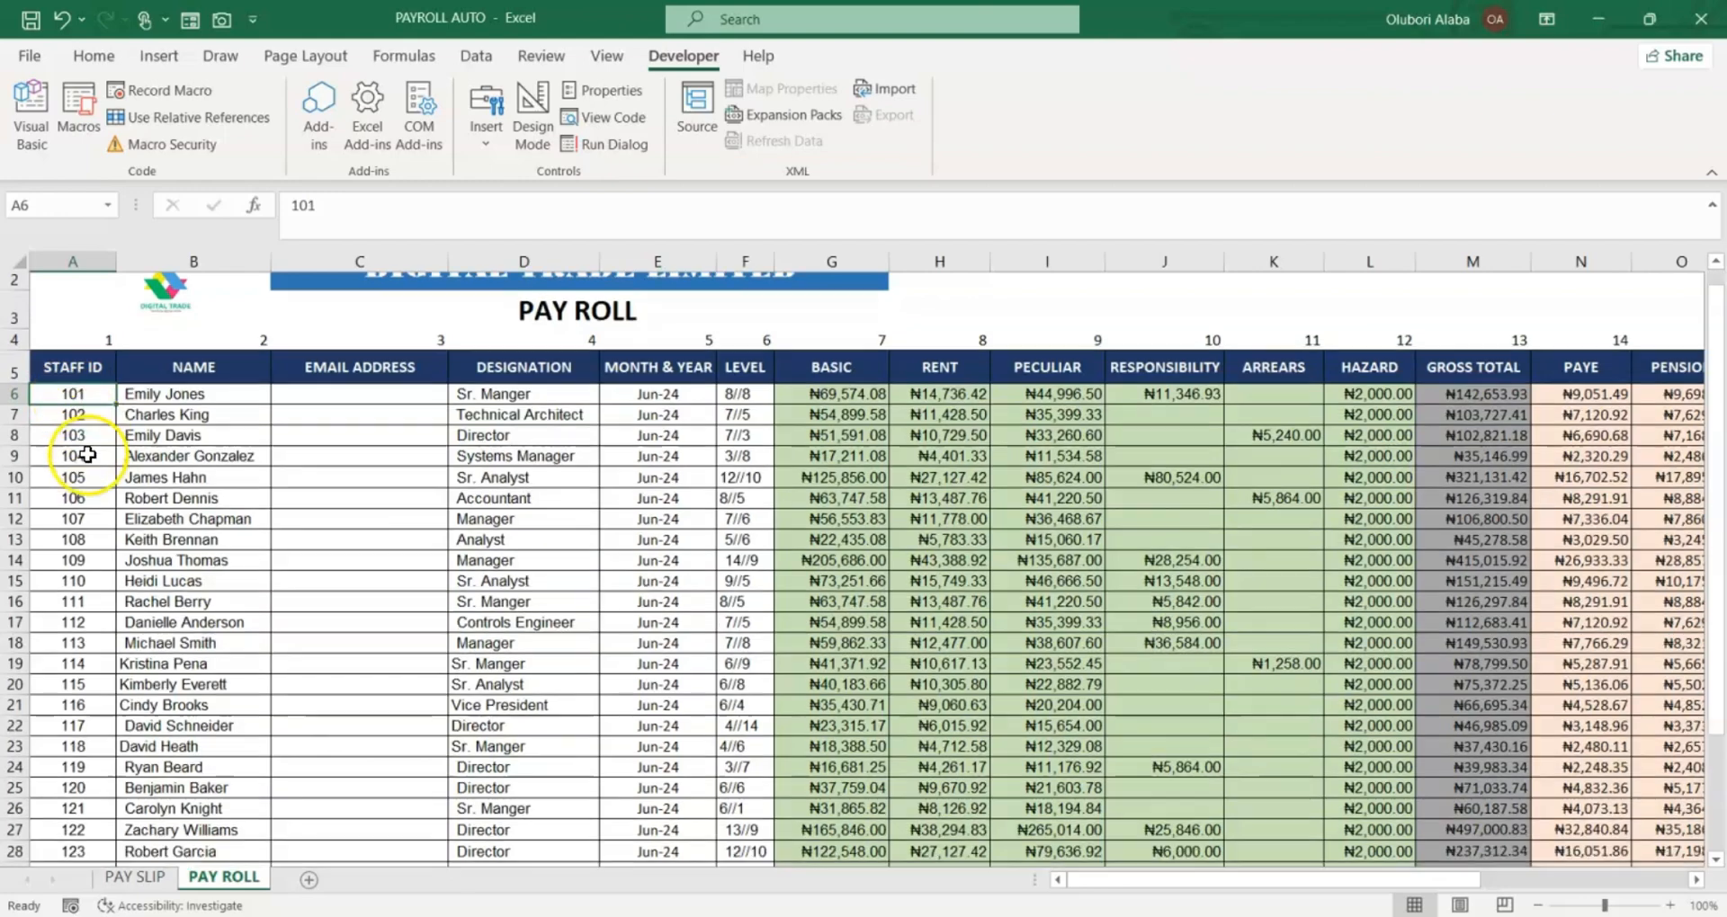
pyautogui.click(46, 625)
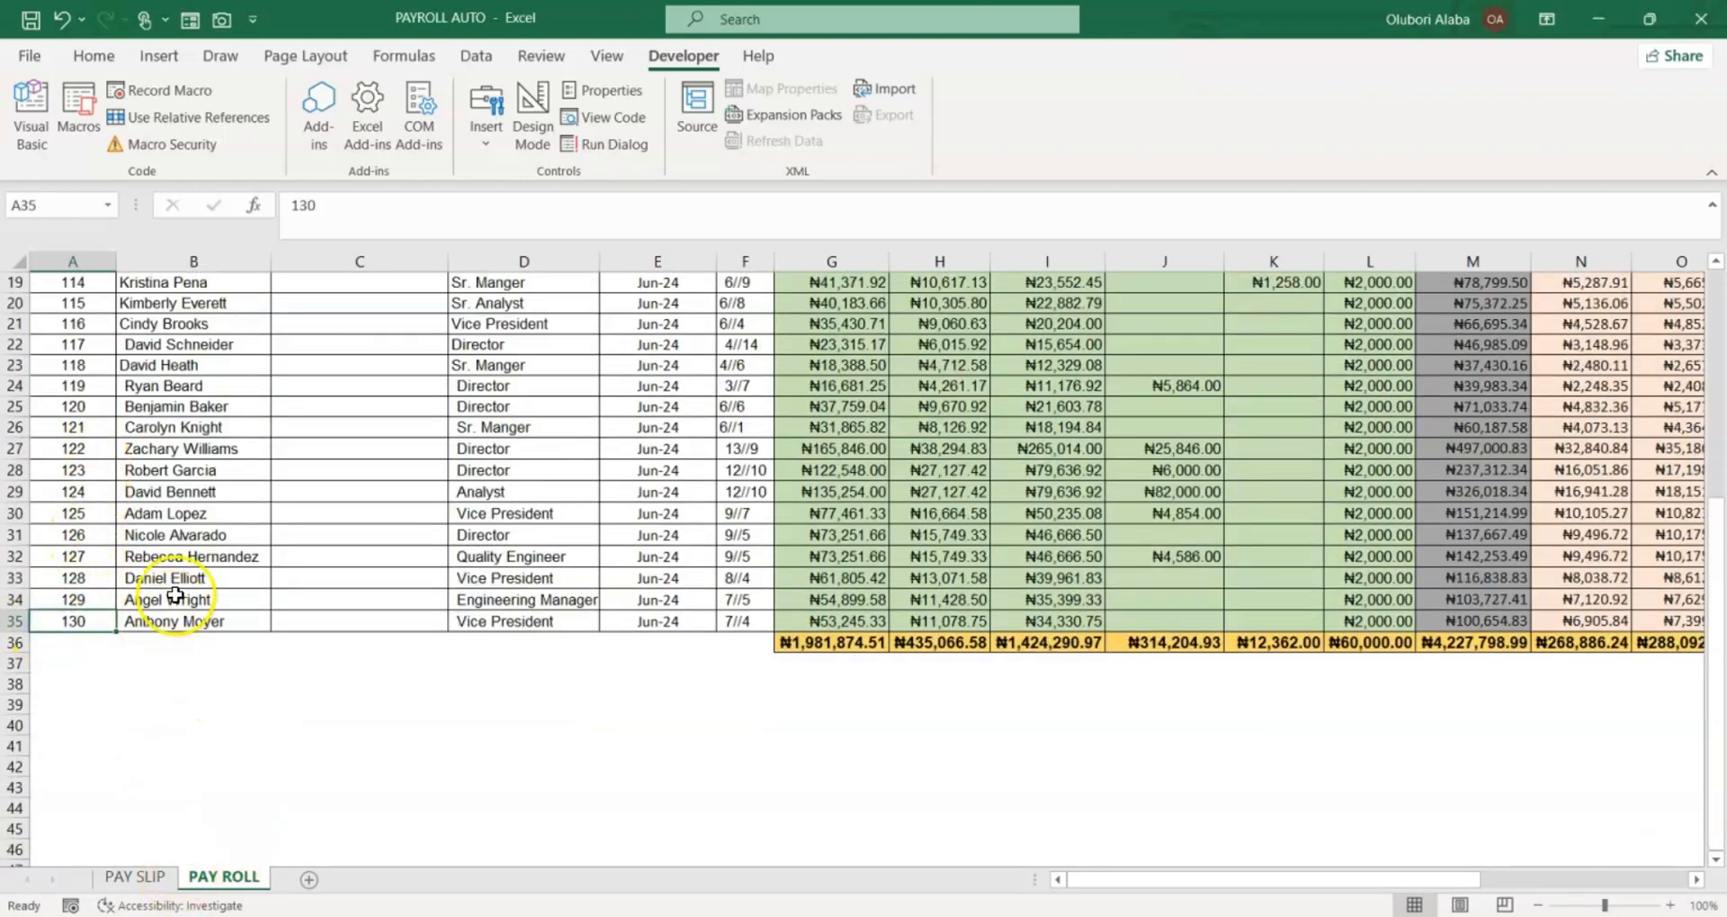
pyautogui.scroll(3, 176, 589)
pyautogui.scroll(-3, 186, 563)
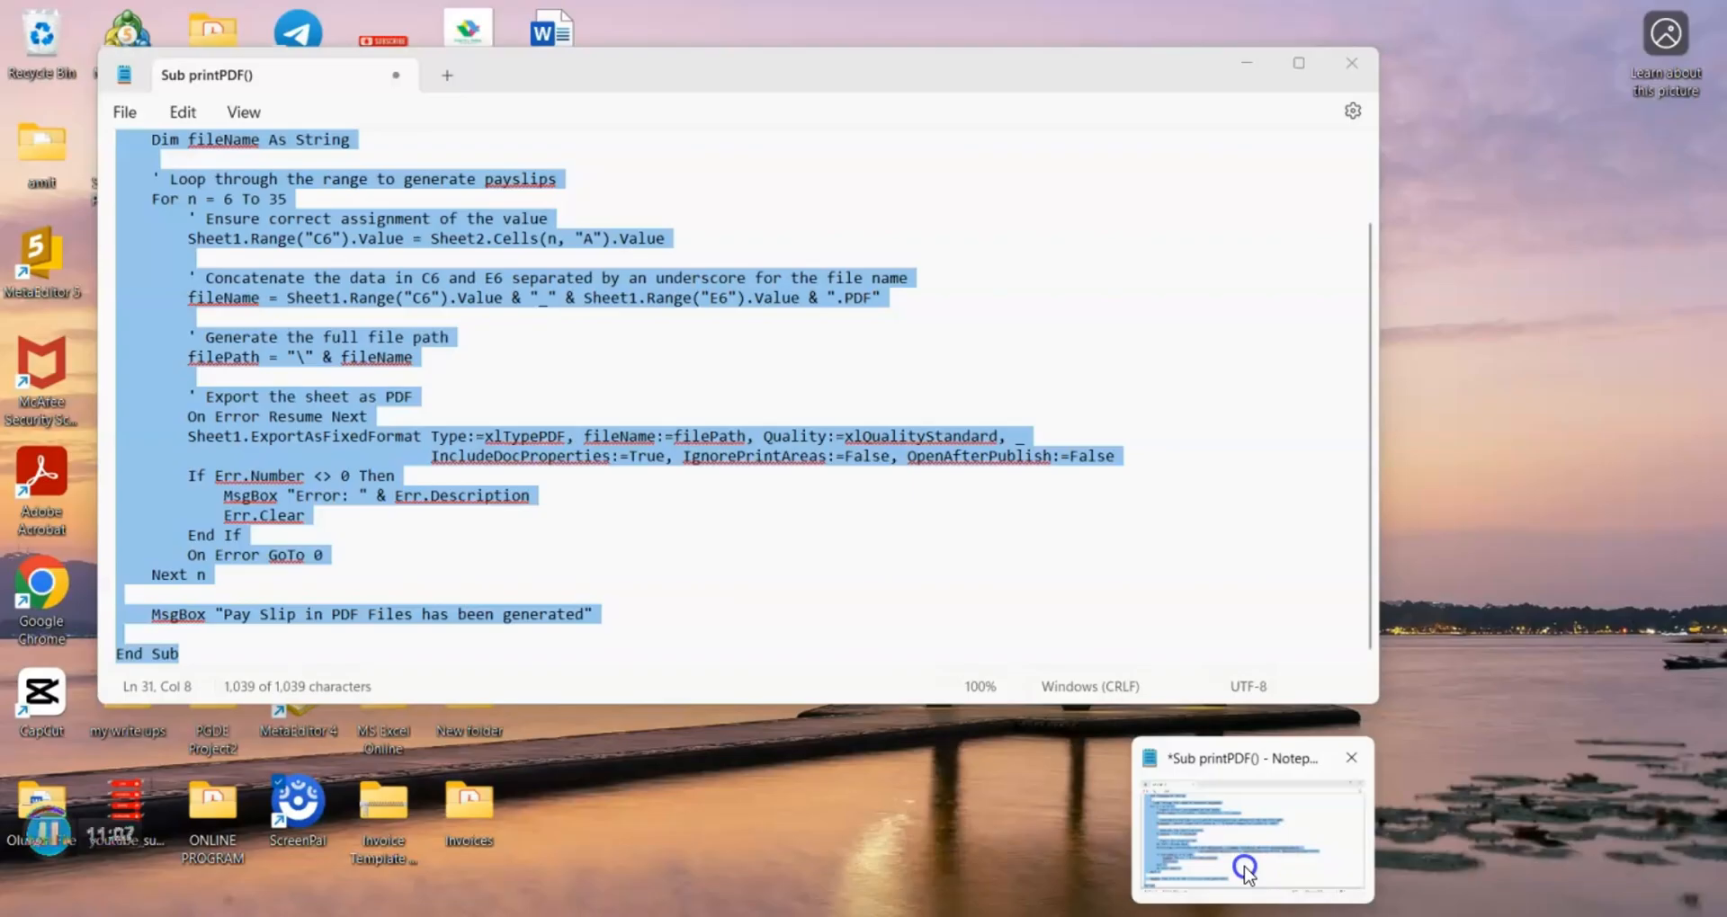
pyautogui.click(1239, 865)
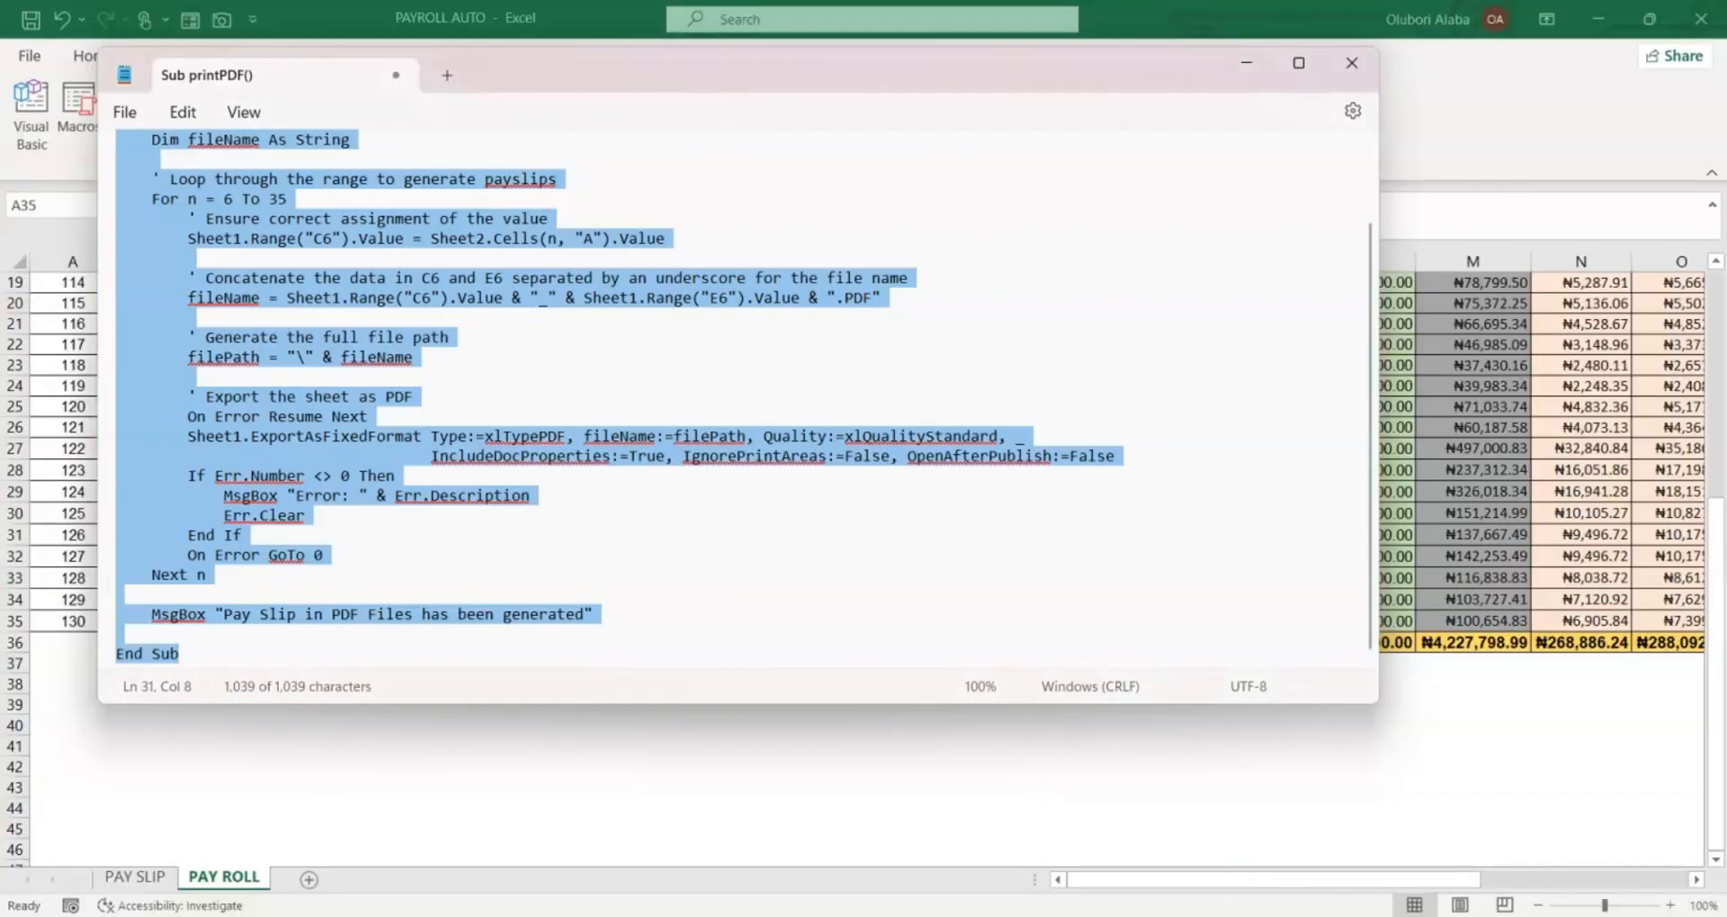
pyautogui.moveTo(1180, 904)
pyautogui.click(1248, 862)
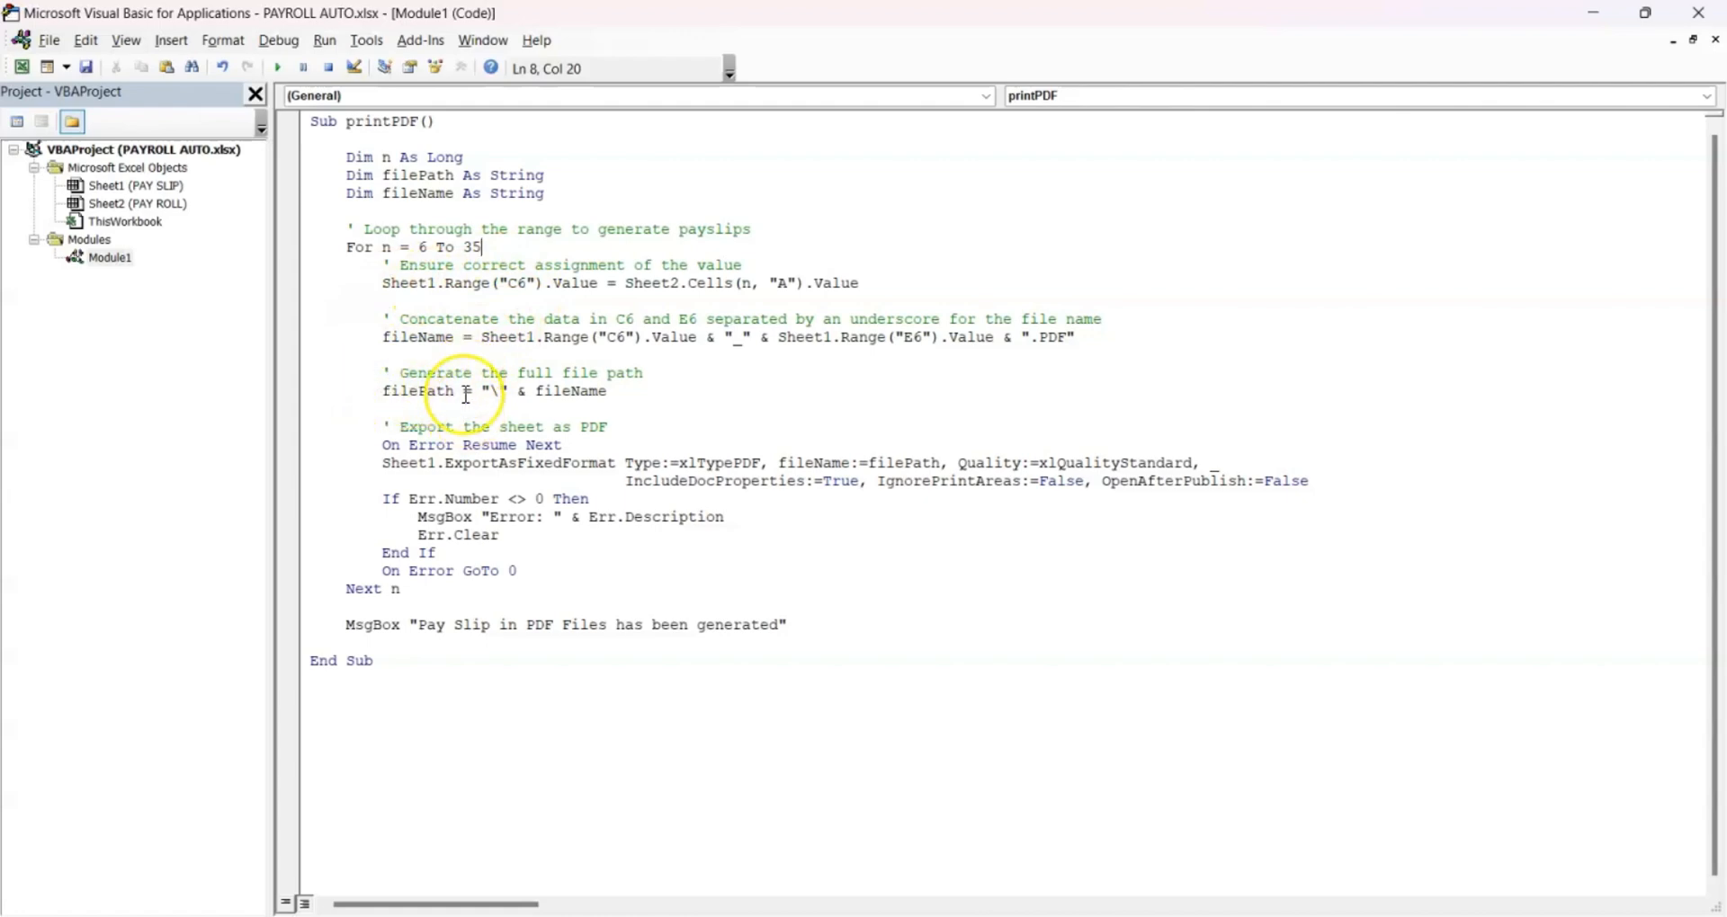
# Place the workbook and the code editor side by side, and compare the pay slip's staff ID cell C6 with the macro's references
pyautogui.press('super+Right')
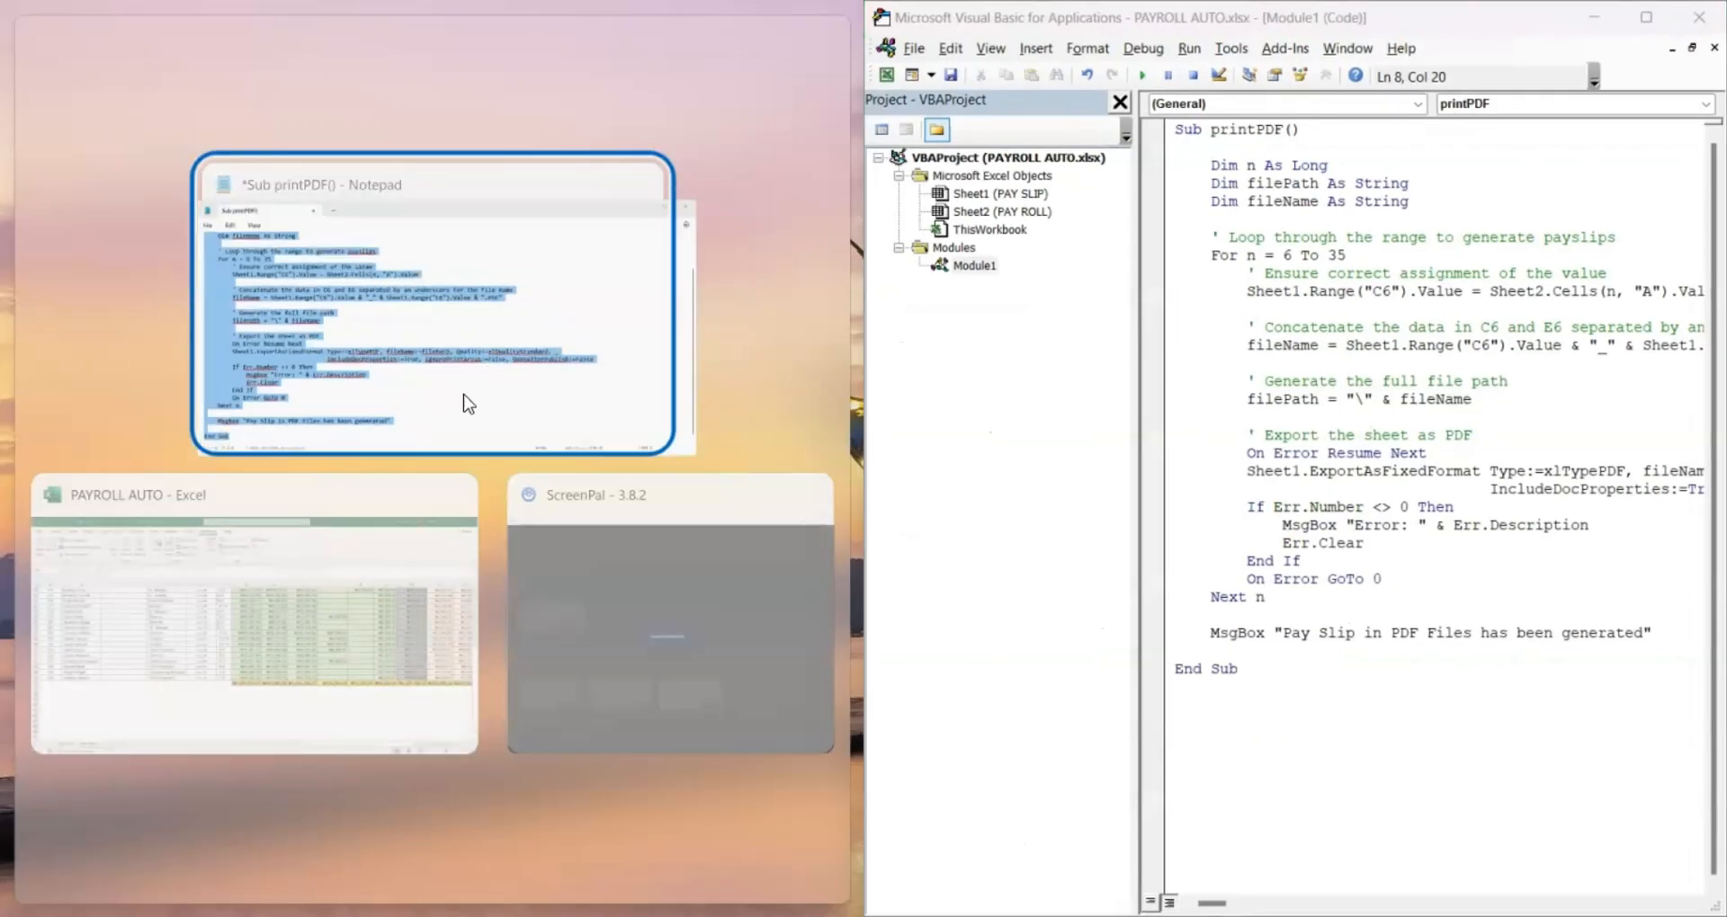
pyautogui.click(134, 664)
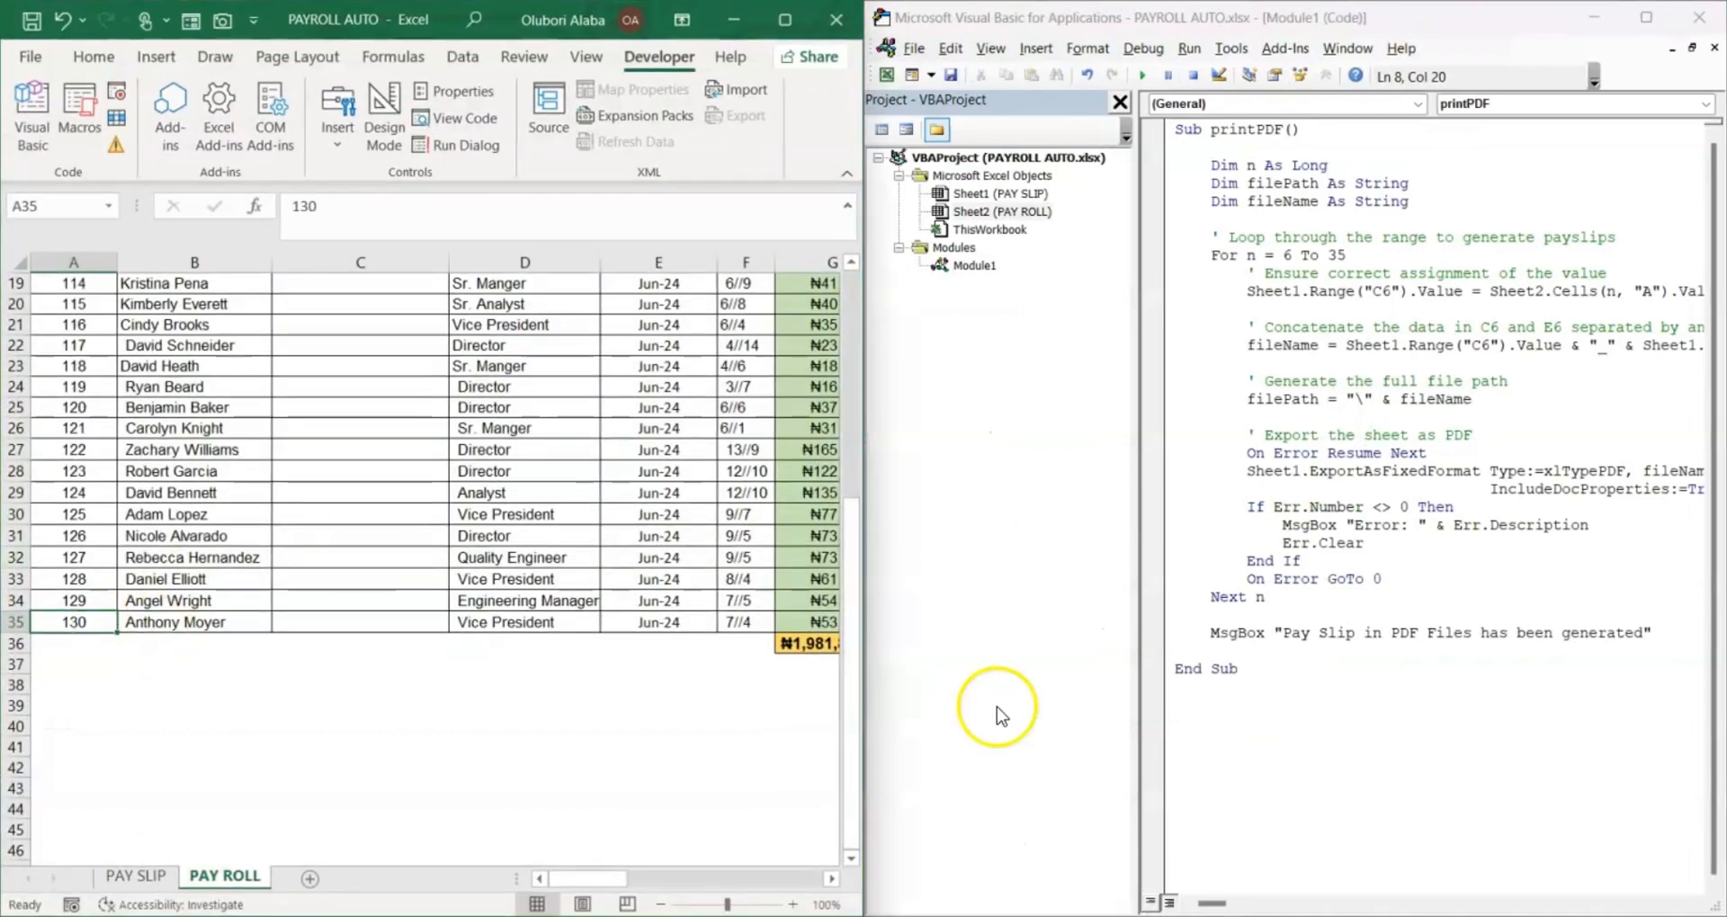
pyautogui.click(1694, 903)
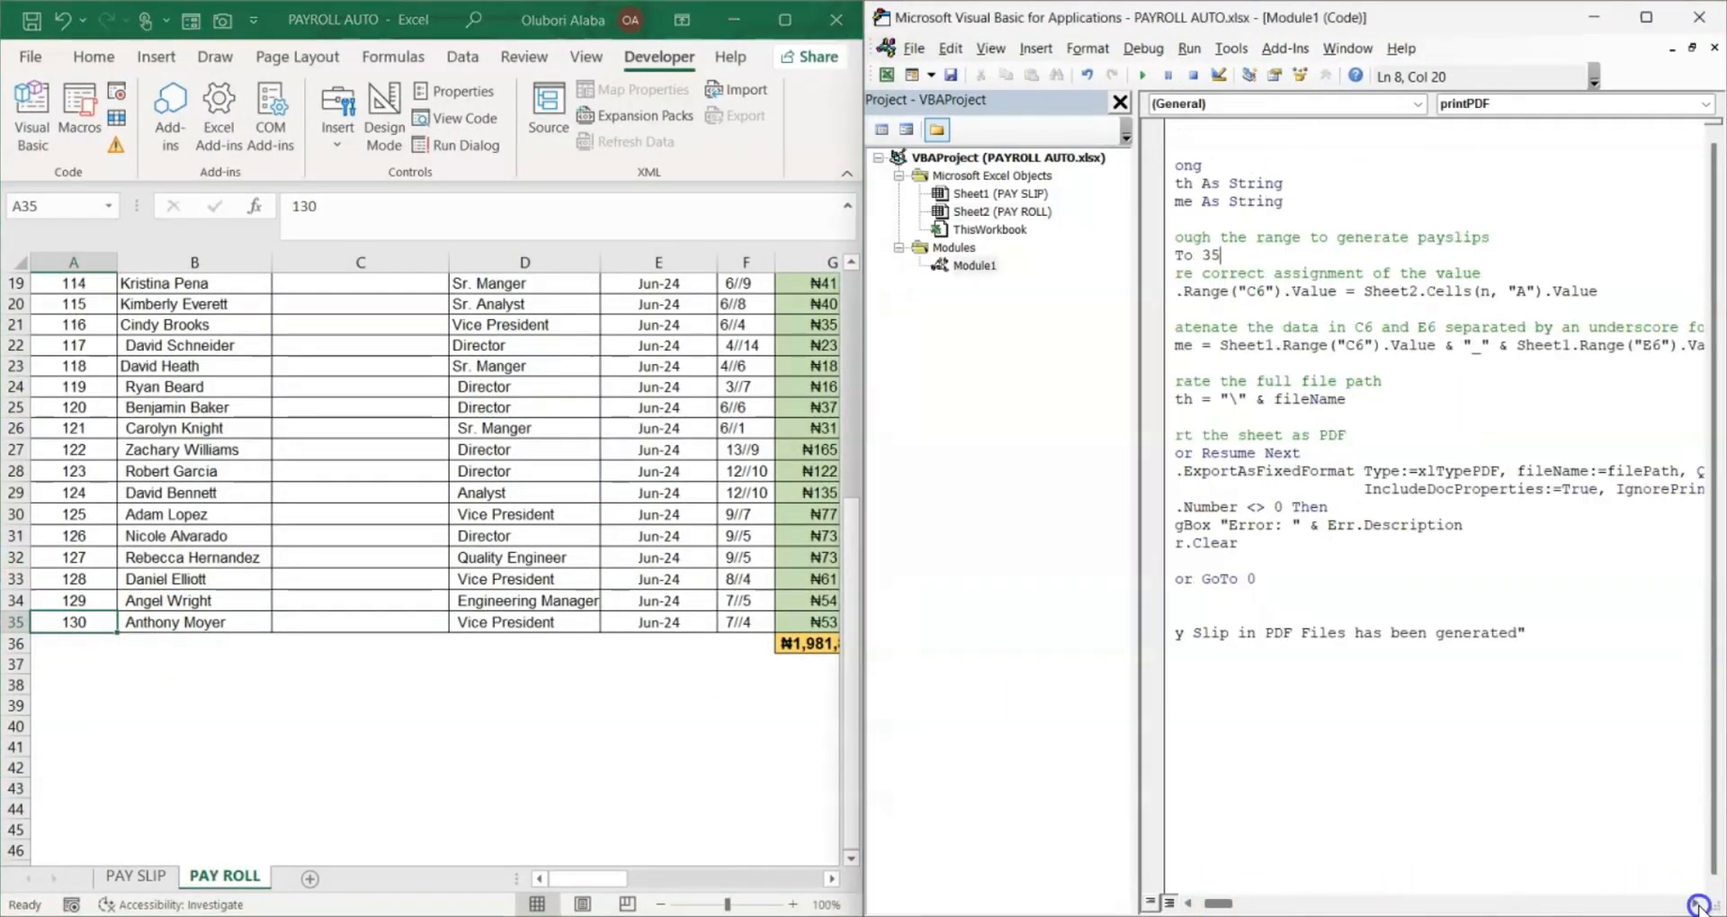
pyautogui.click(165, 886)
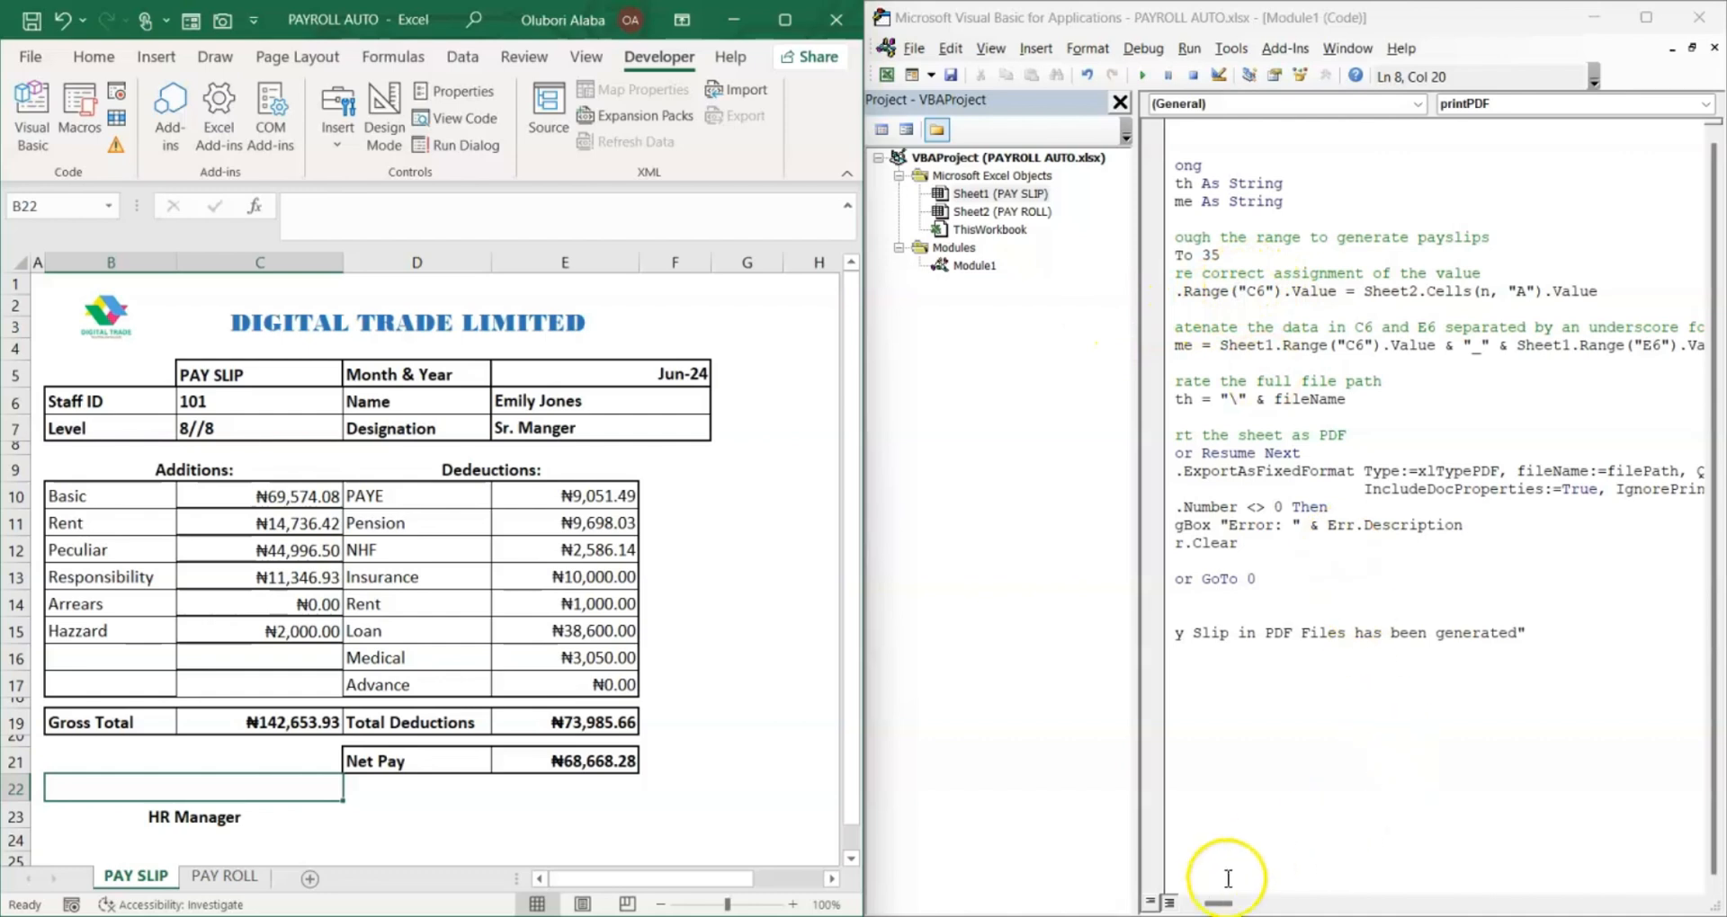
pyautogui.click(1185, 904)
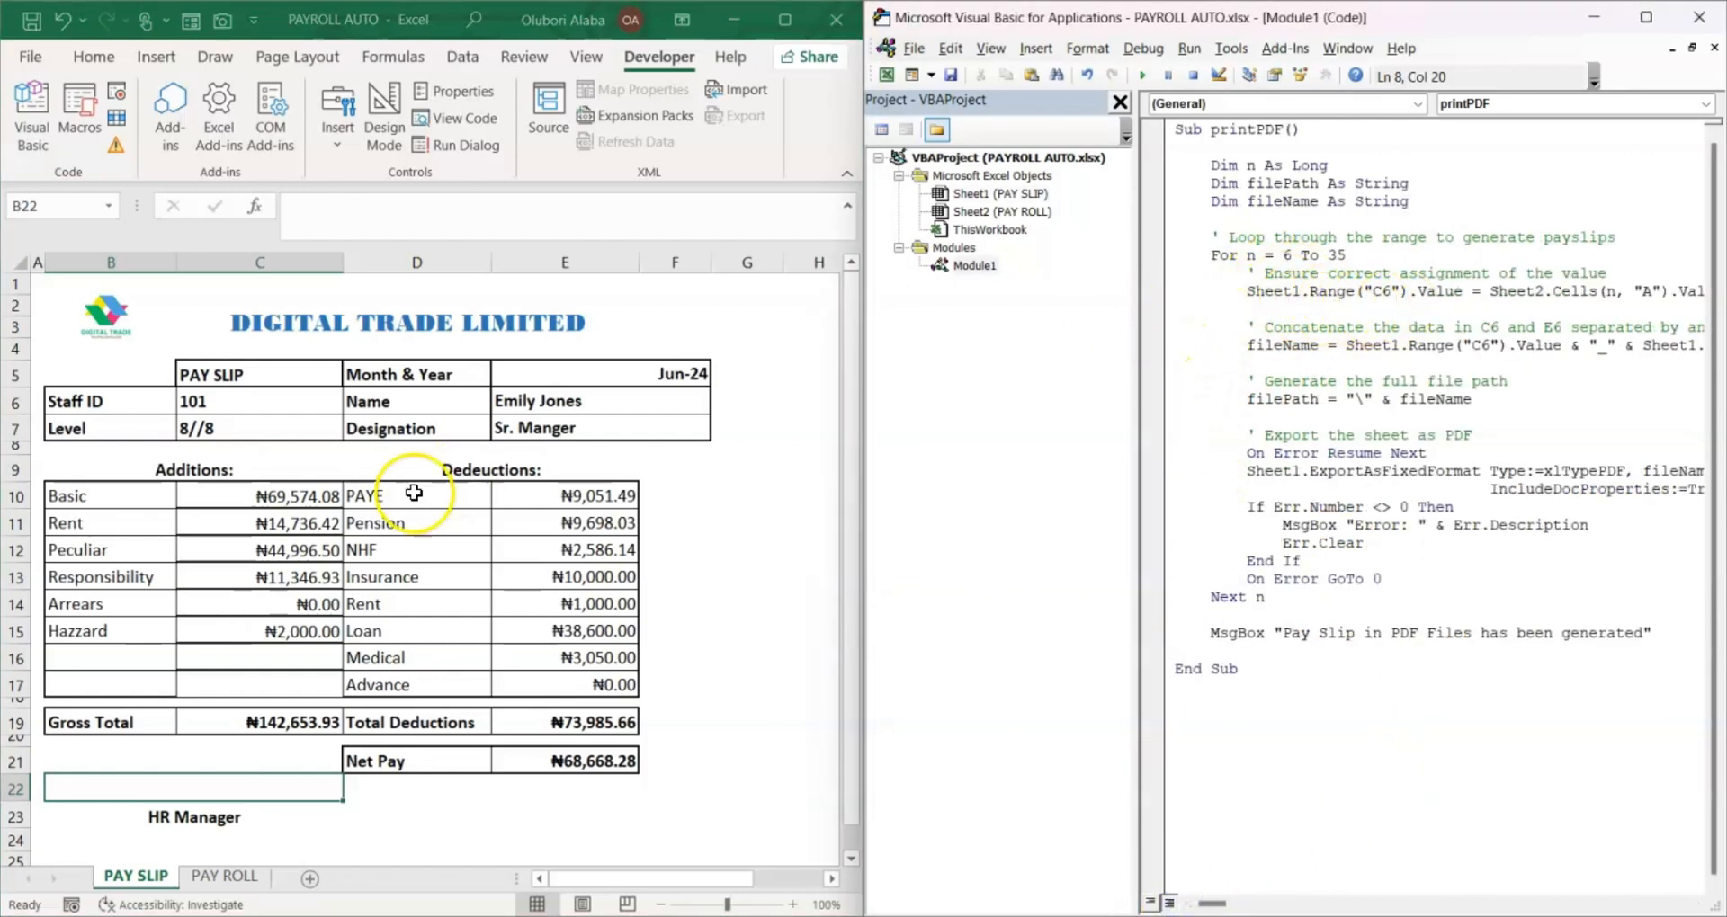
pyautogui.click(208, 411)
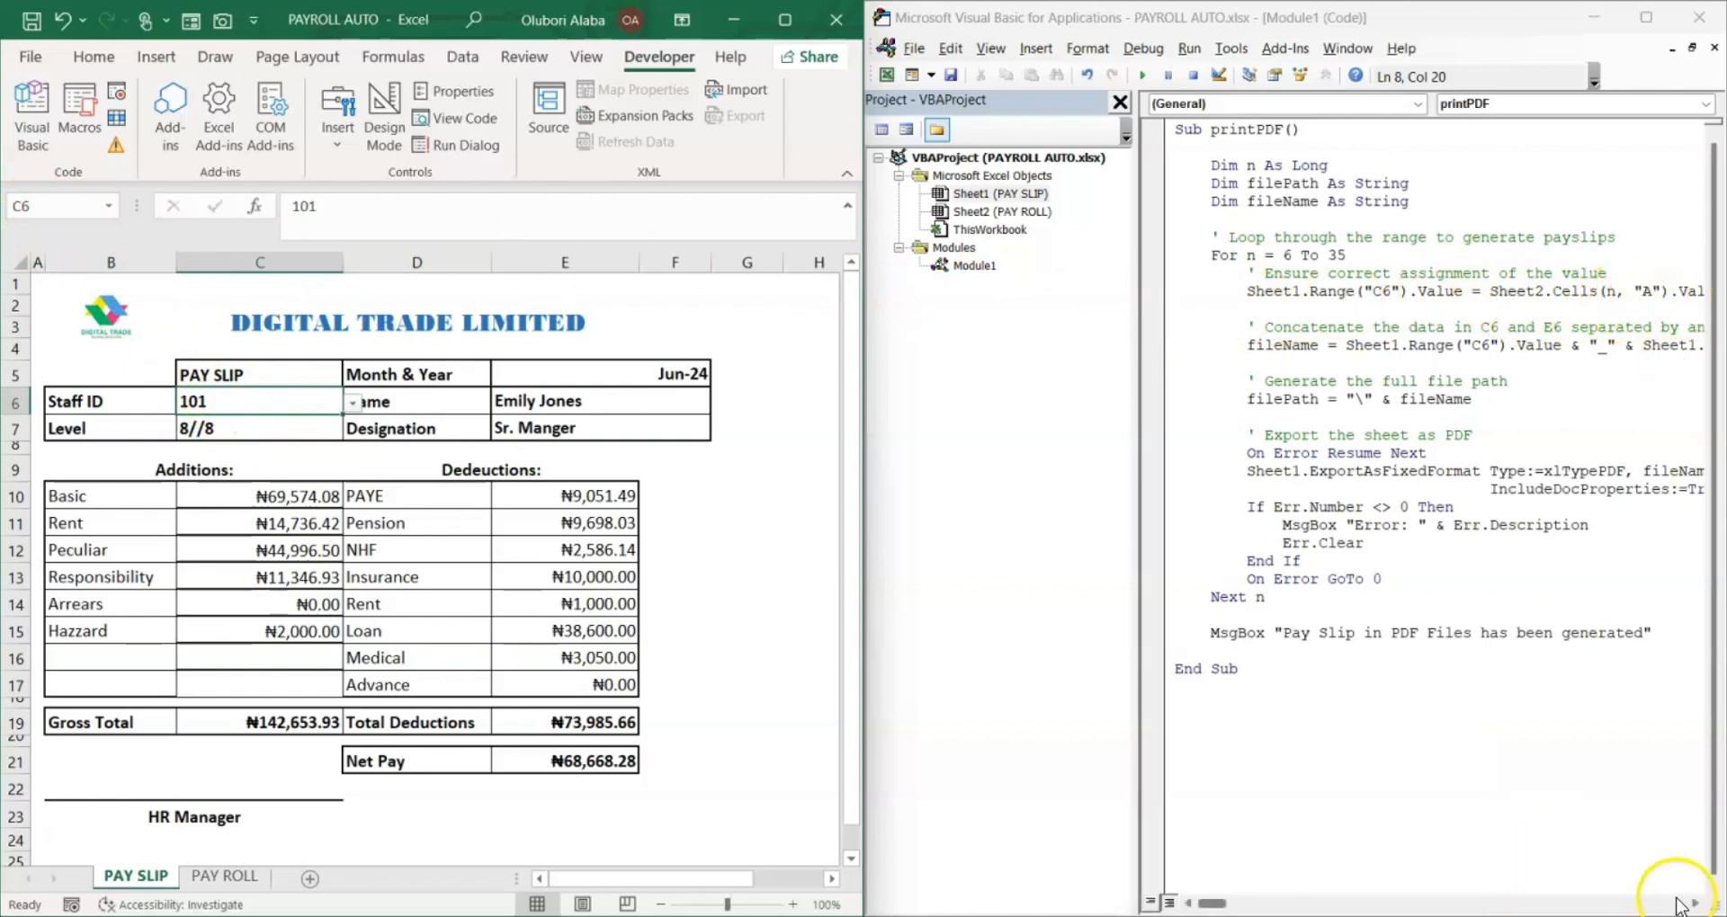
pyautogui.click(1694, 904)
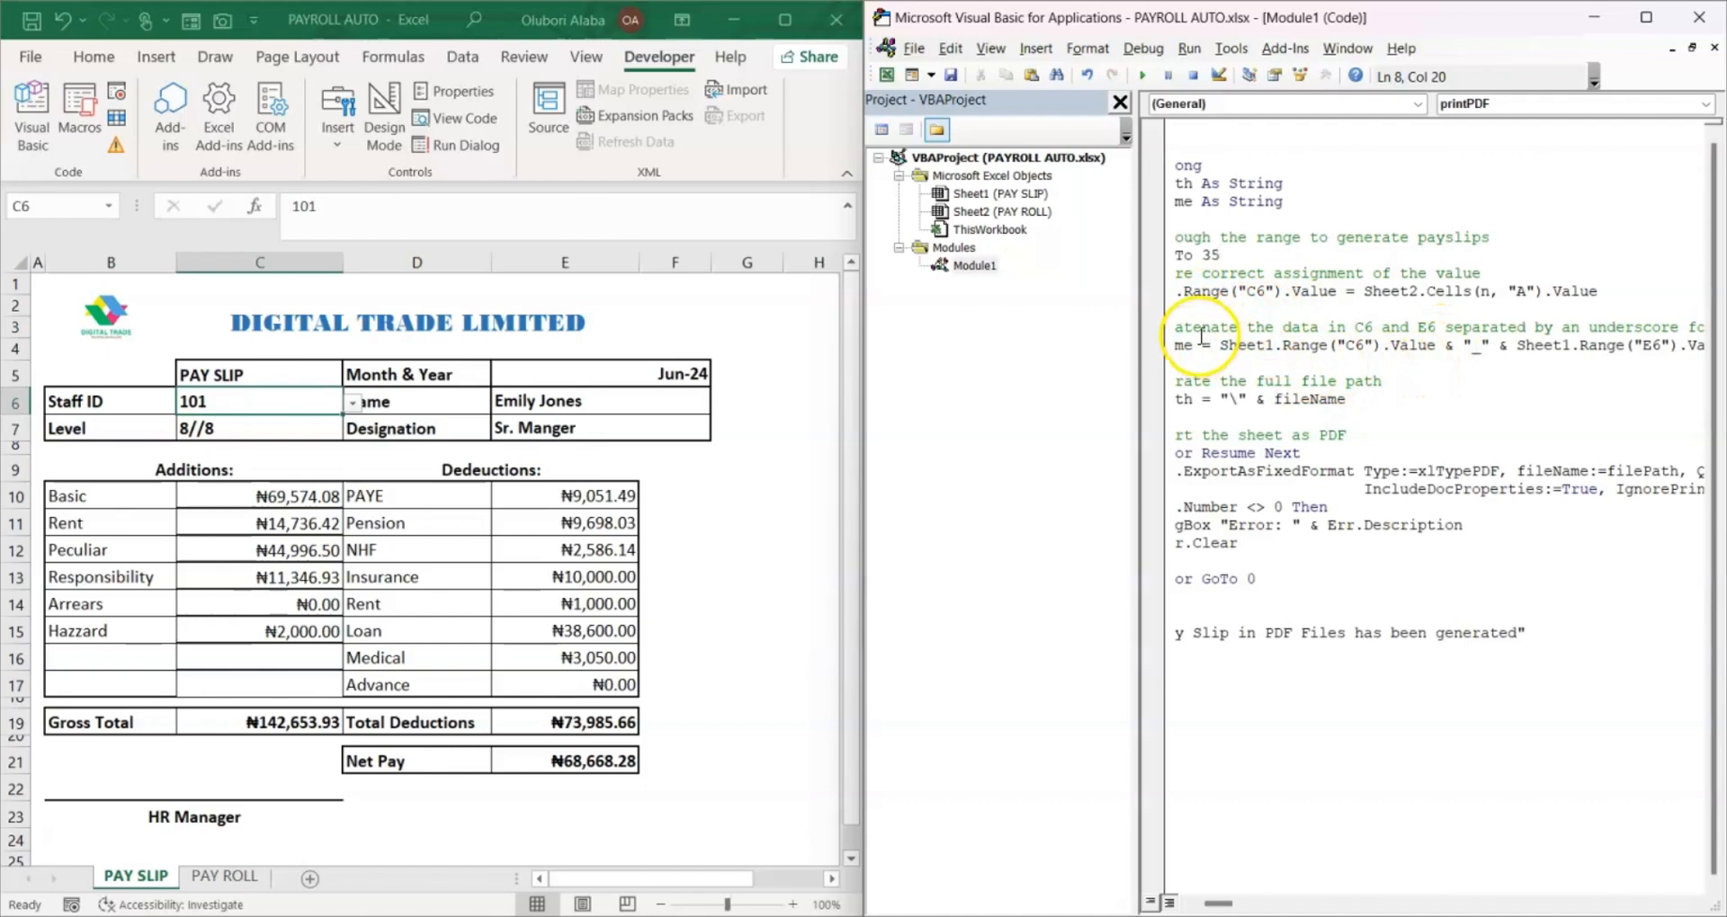
# Maximize the code editor and review the line that assigns the Sheet2 column A value to C6 on Sheet1
pyautogui.click(1646, 17)
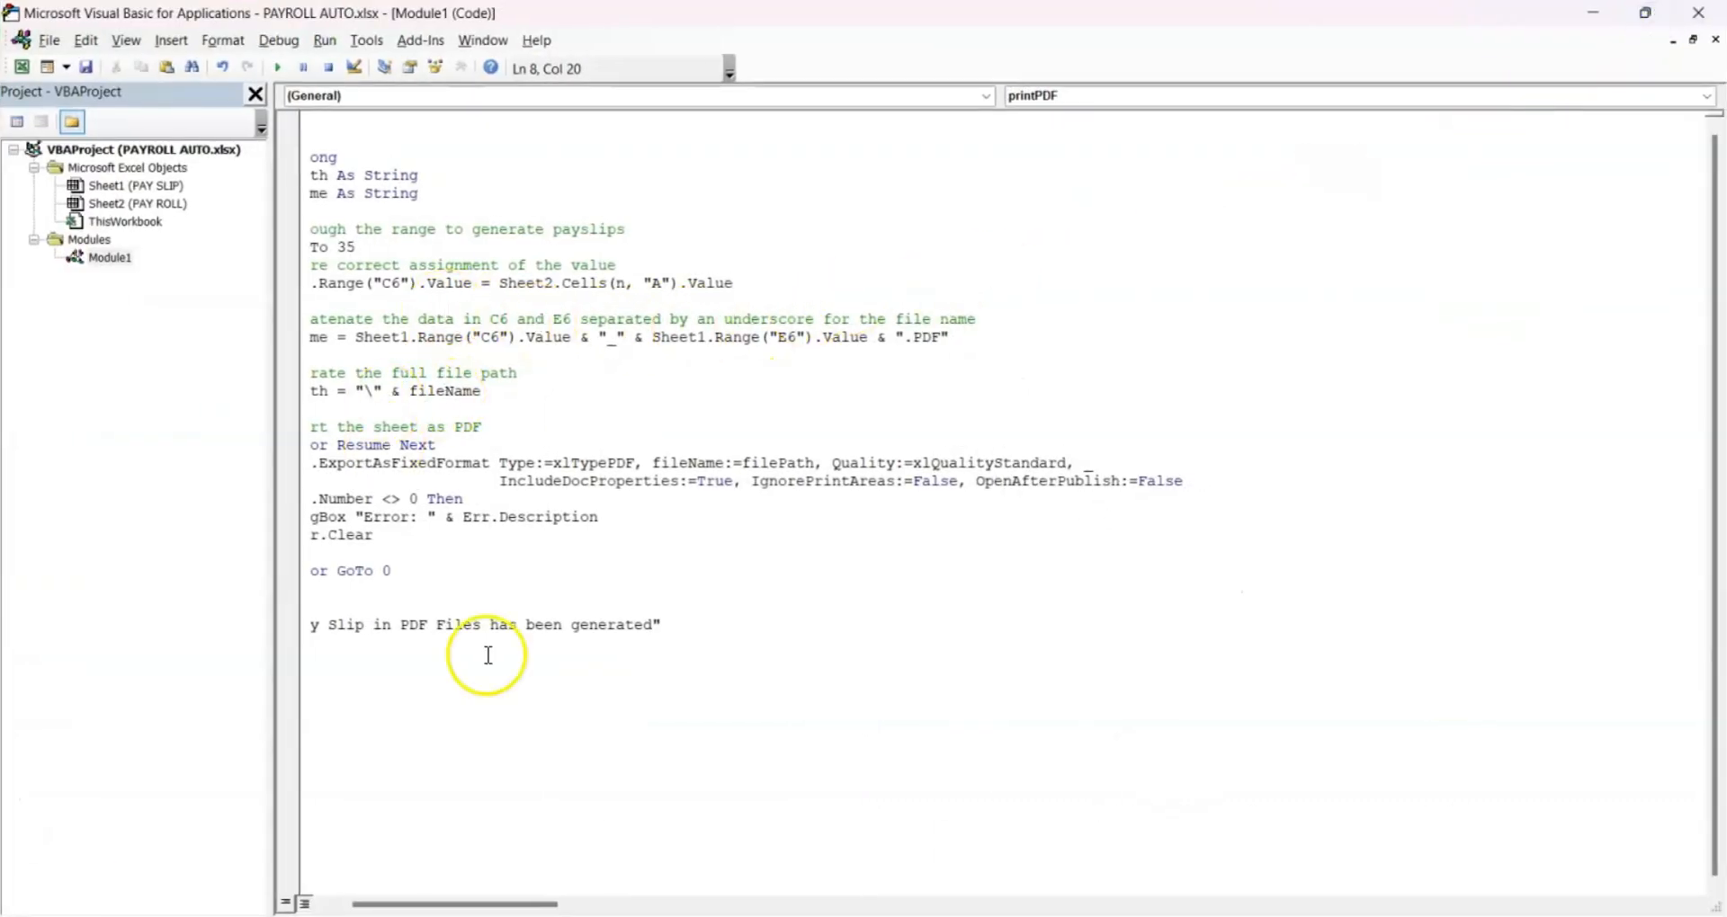
pyautogui.moveTo(495, 911); pyautogui.dragTo(443, 907)
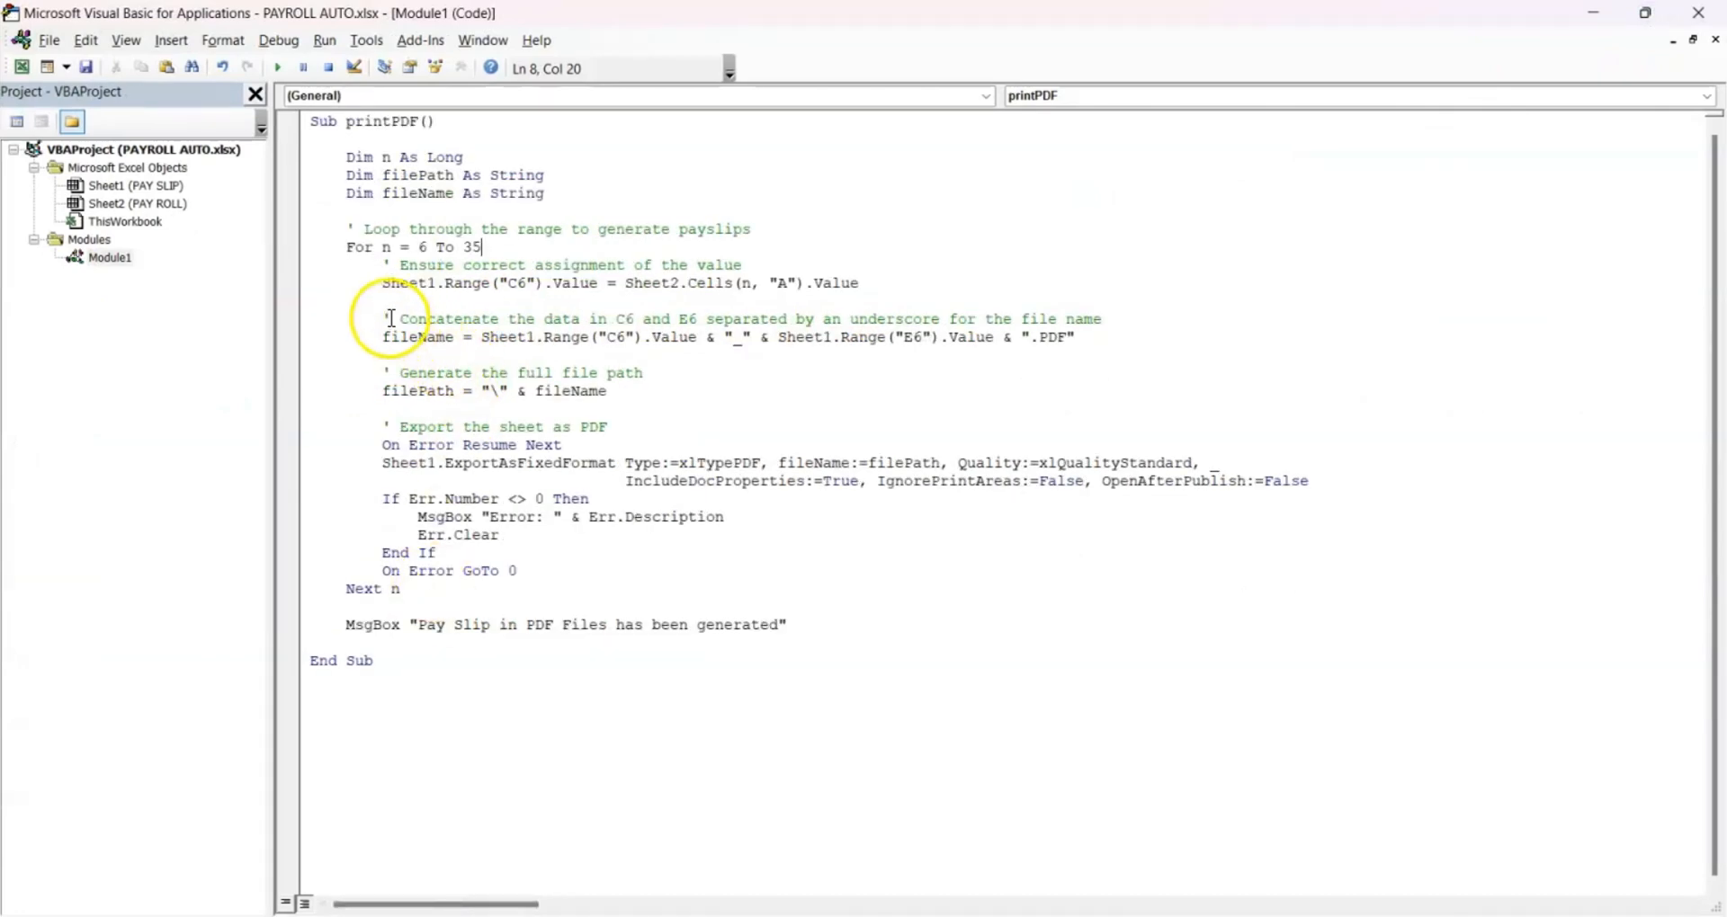
pyautogui.moveTo(381, 283); pyautogui.dragTo(868, 284)
pyautogui.click(704, 304)
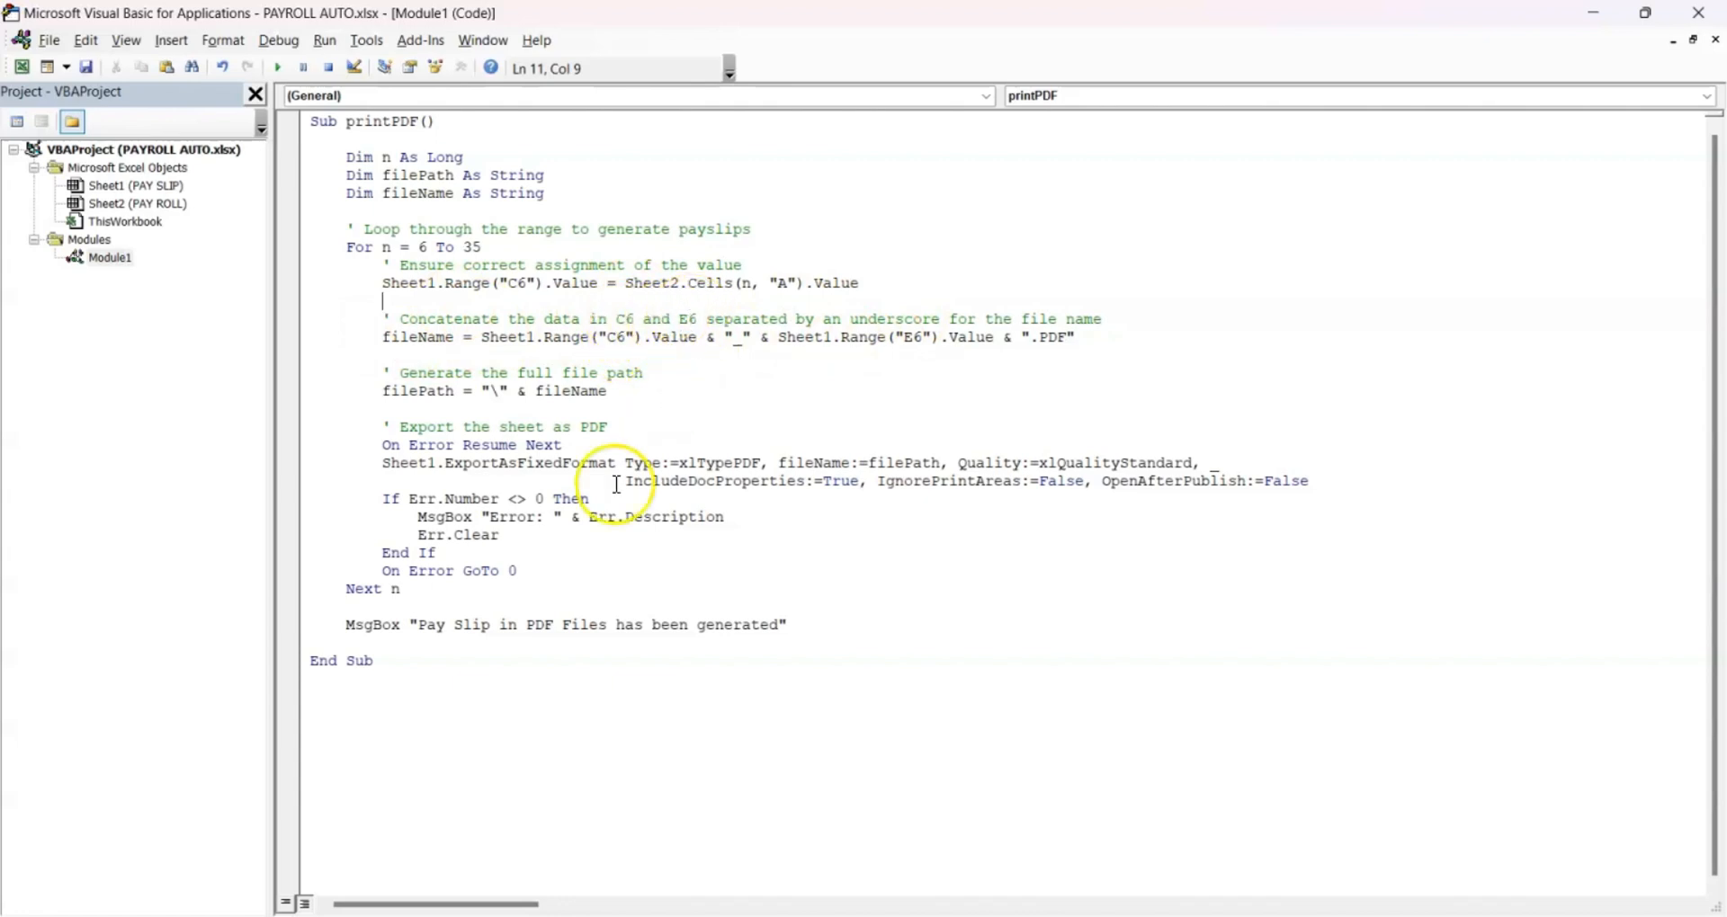
# Check the pay slip's staff ID cell C6 and name cell E6, which the macro joins into the PDF file name
pyautogui.moveTo(1118, 904)
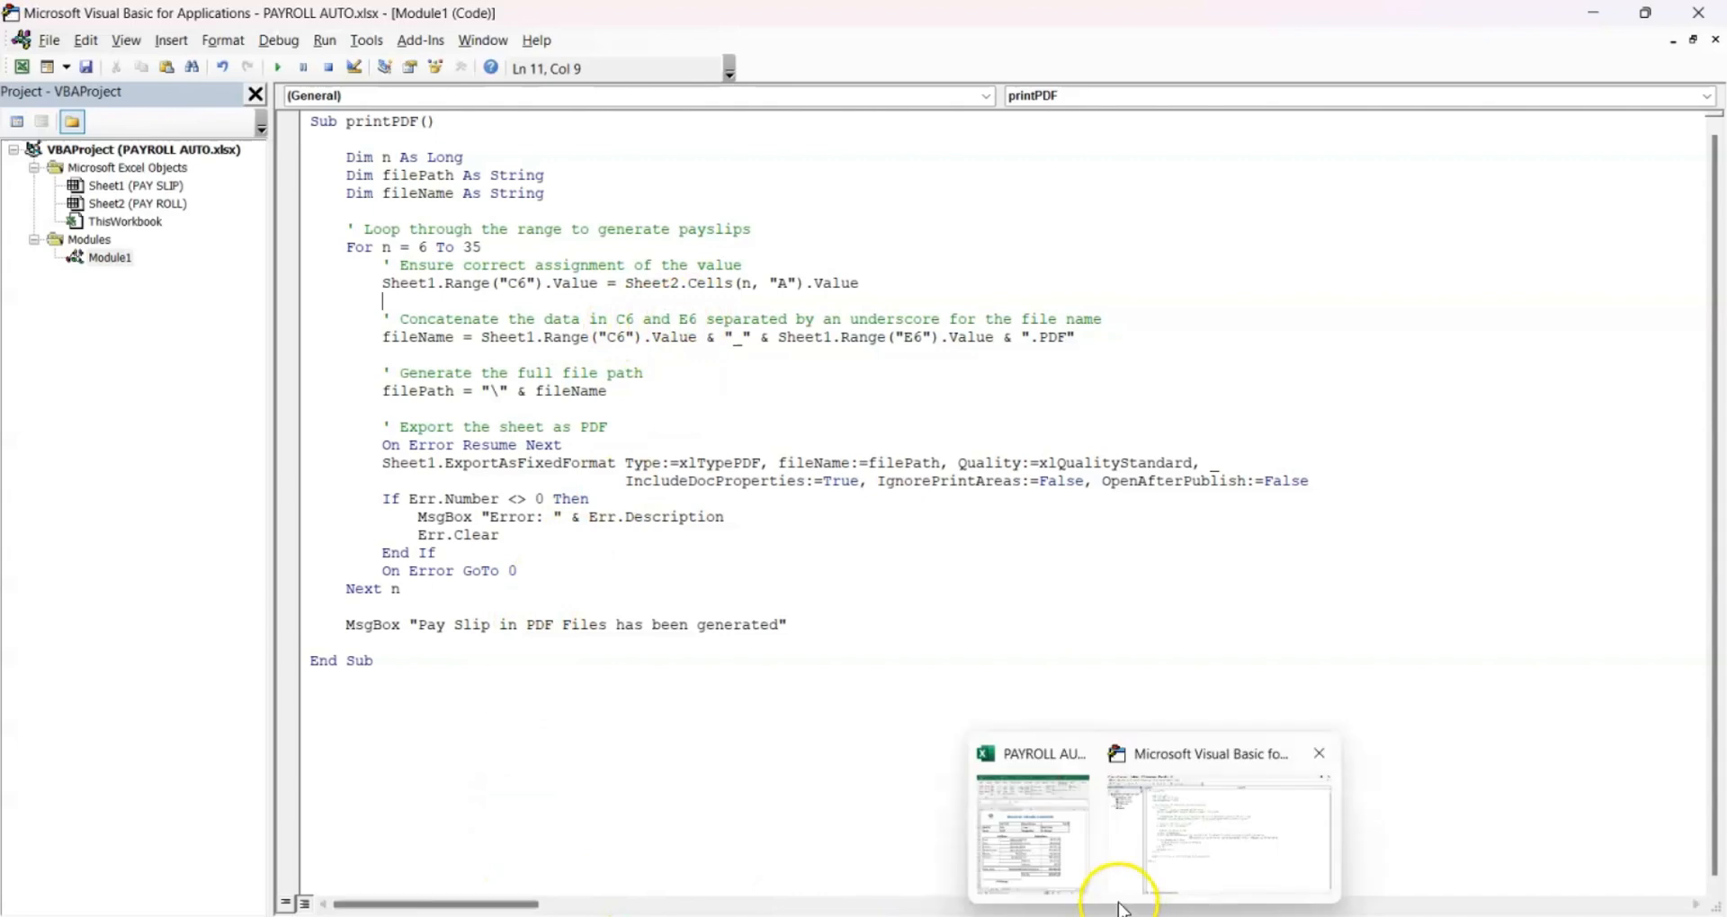
pyautogui.click(1059, 877)
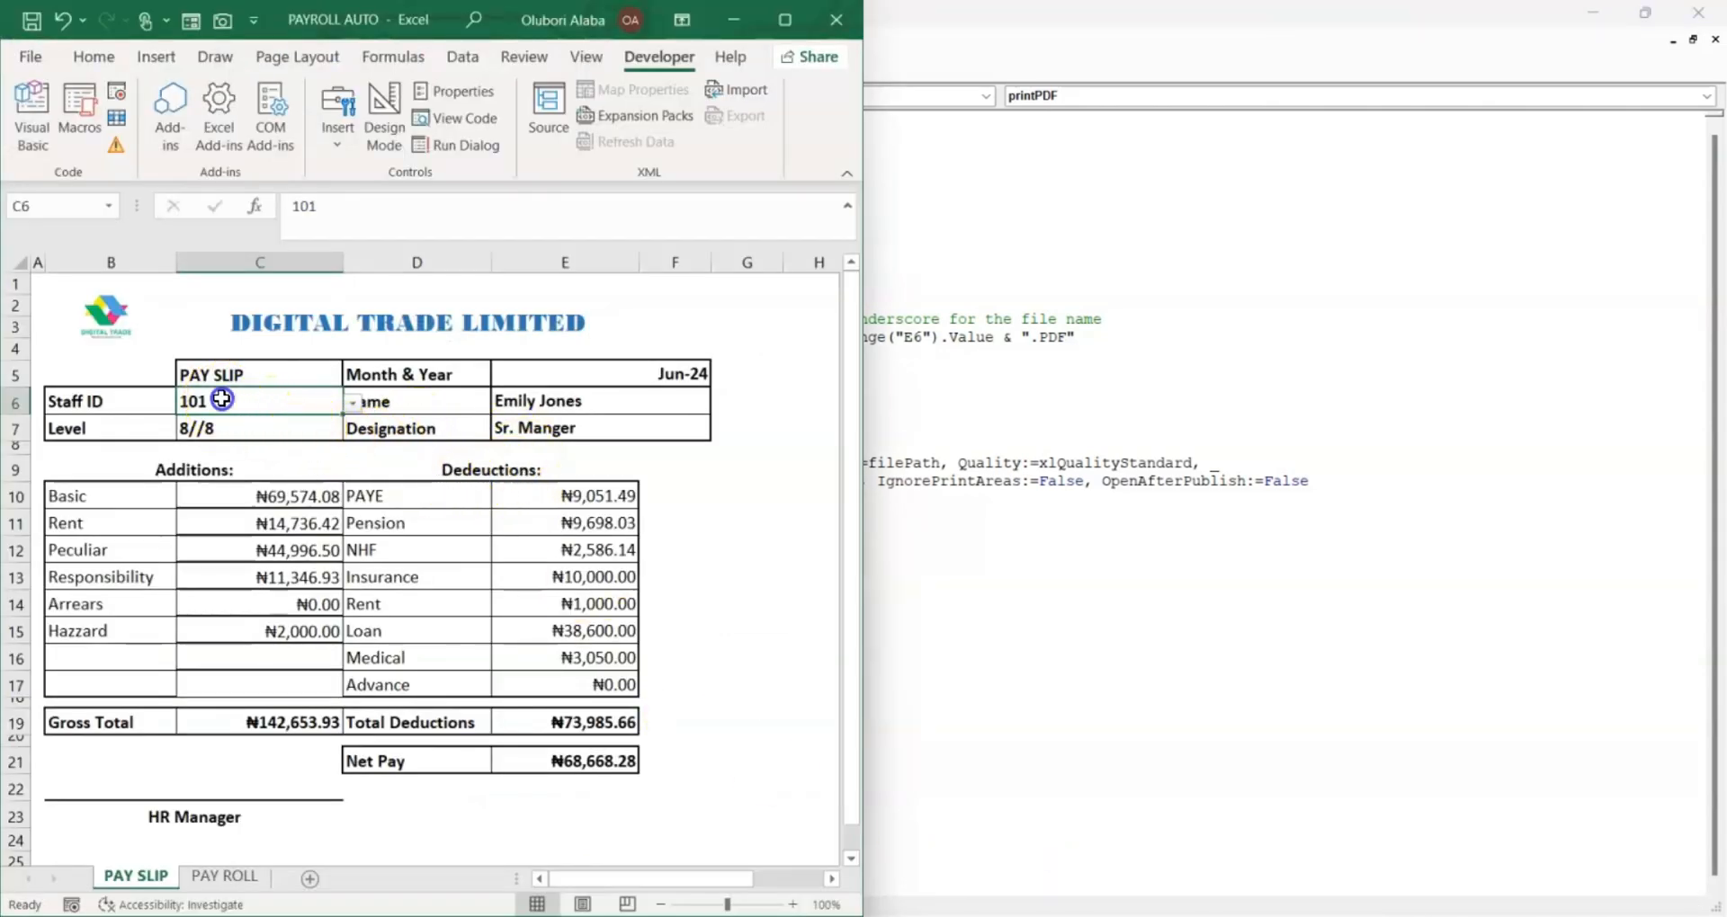
pyautogui.click(574, 407)
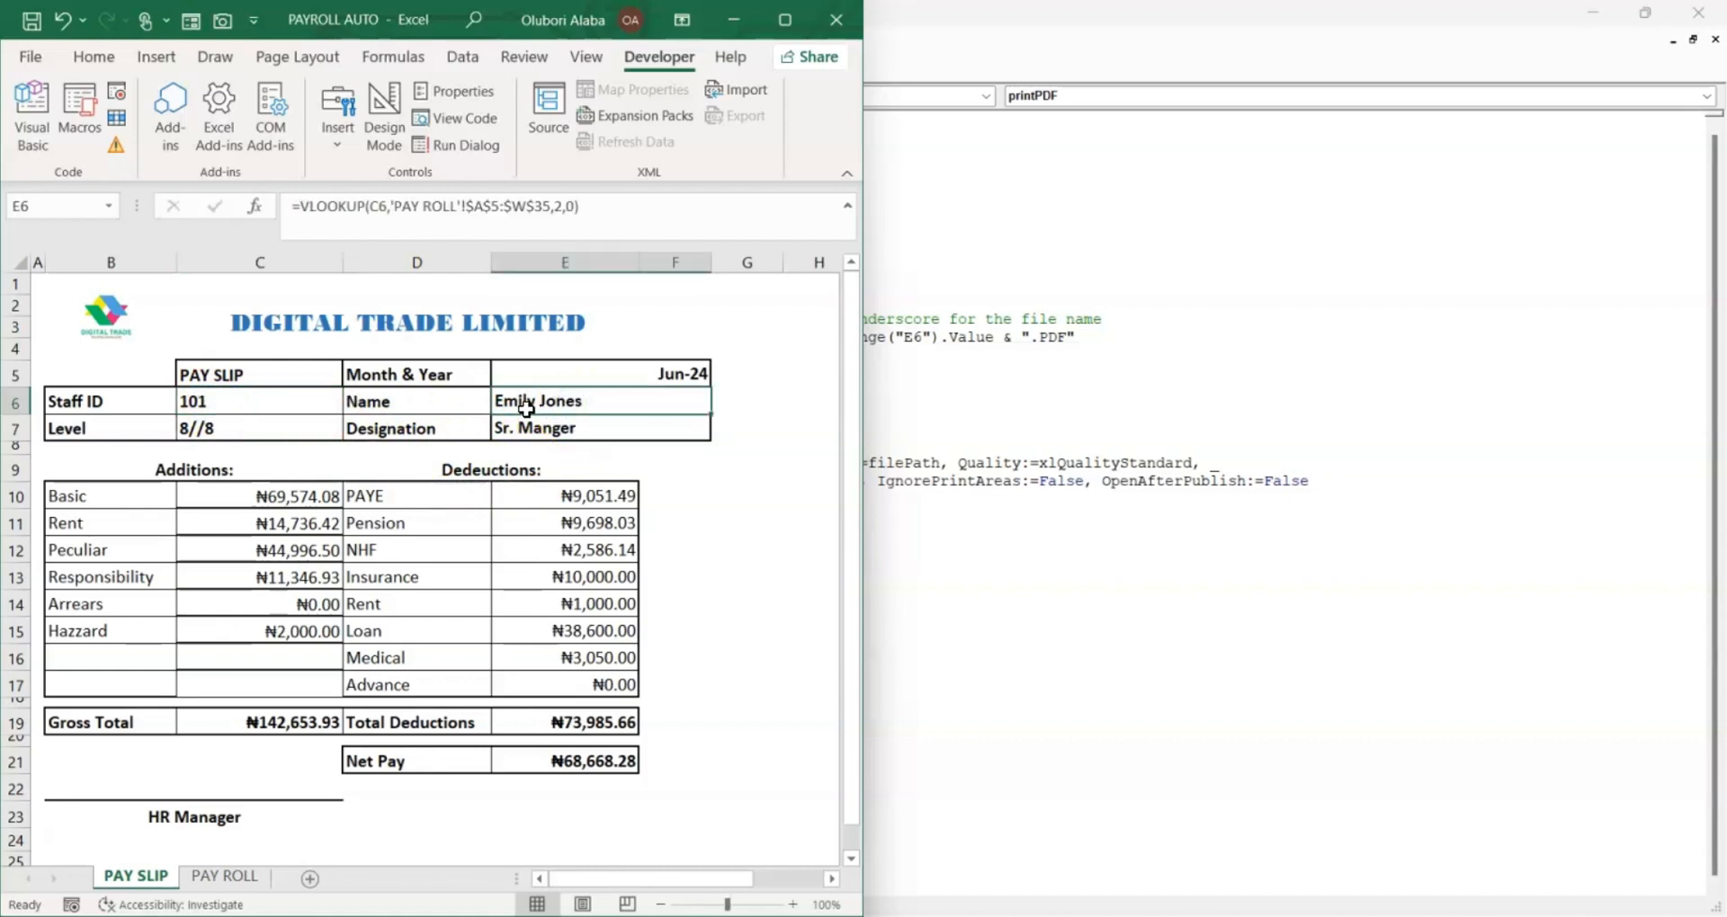
pyautogui.click(1070, 635)
# Review the macro lines that build filePath from fileName and export Sheet1 as a PDF with ExportAsFixedFormat
pyautogui.moveTo(363, 320); pyautogui.dragTo(657, 404)
pyautogui.click(401, 388)
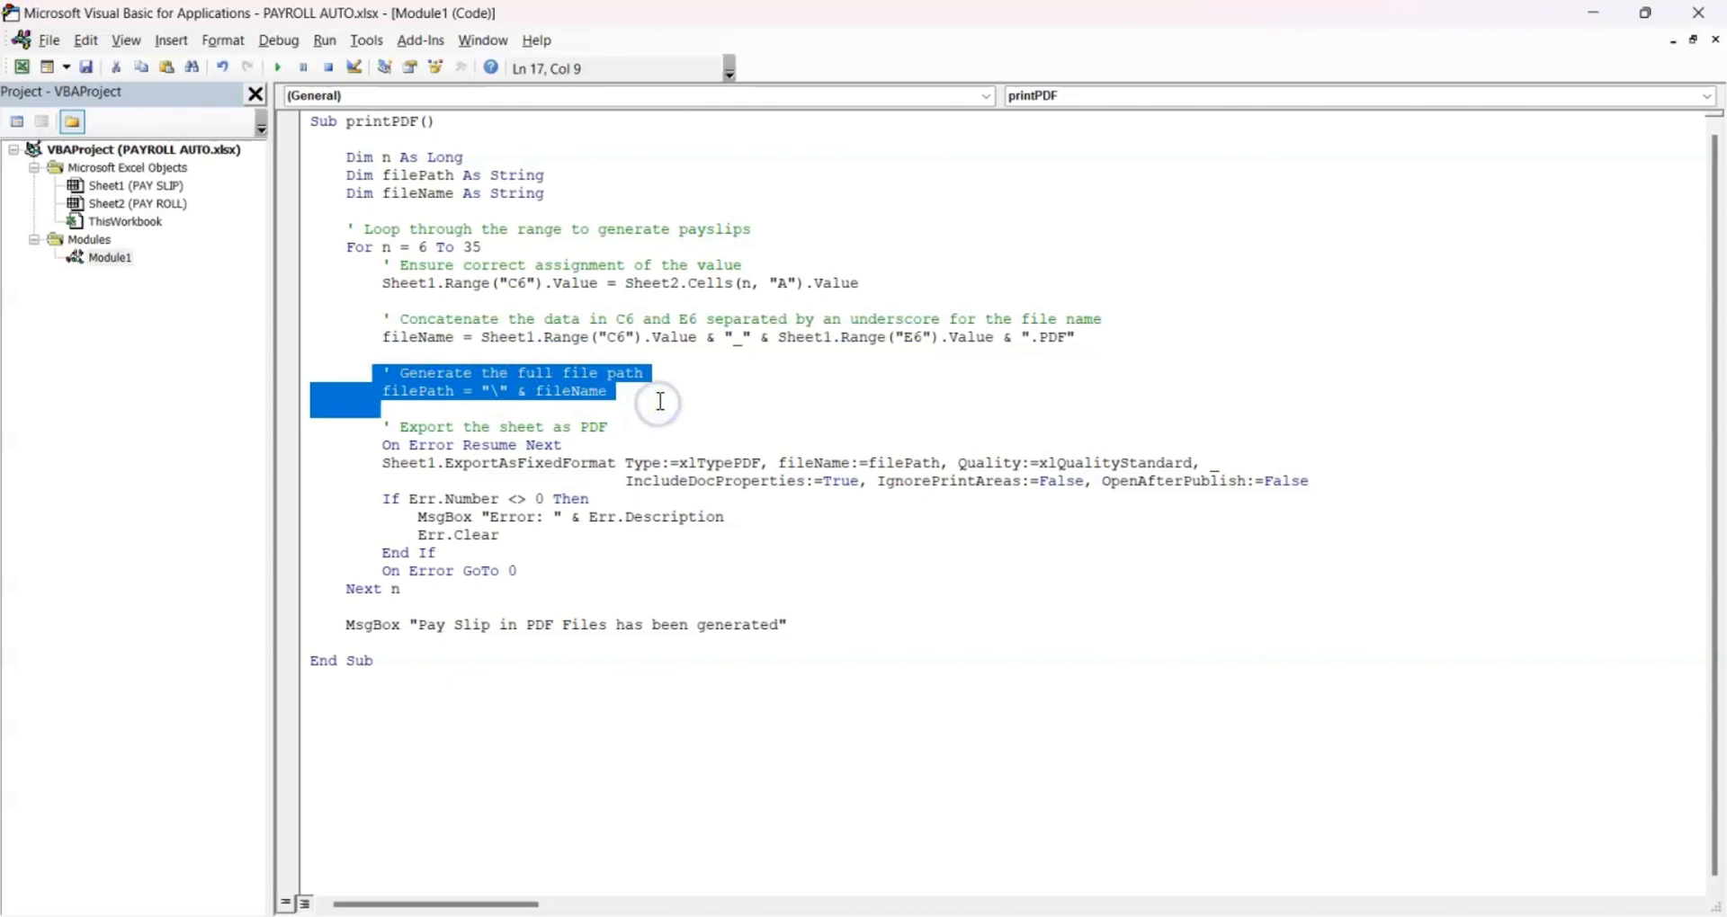
pyautogui.click(444, 376)
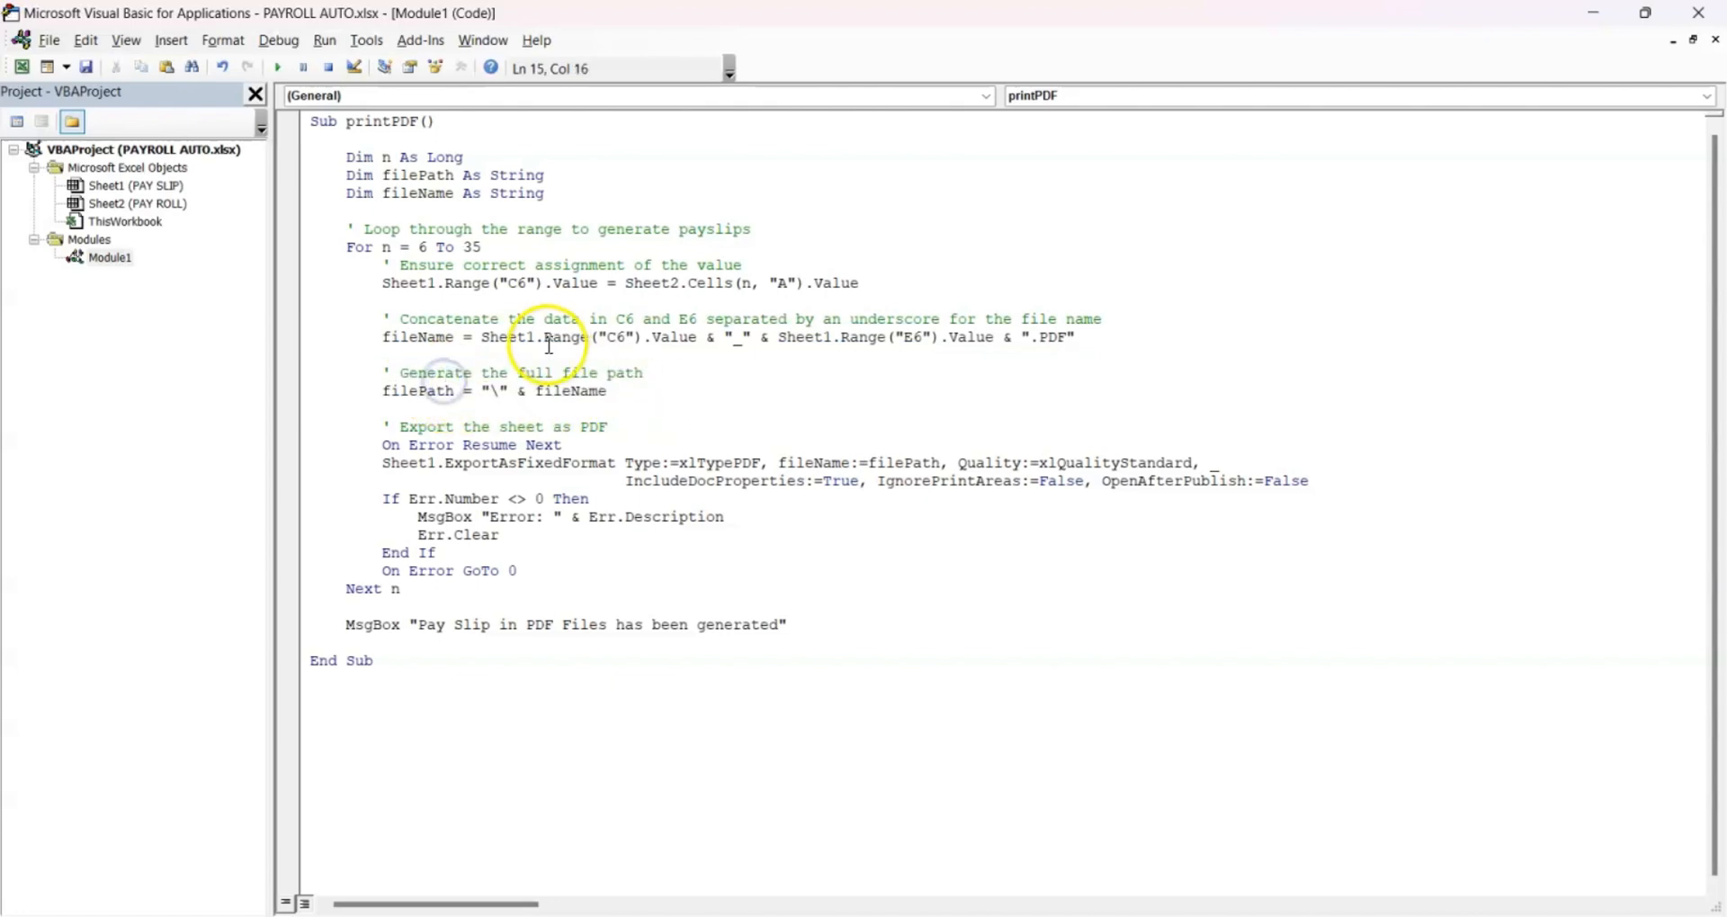
pyautogui.moveTo(374, 429); pyautogui.dragTo(393, 438)
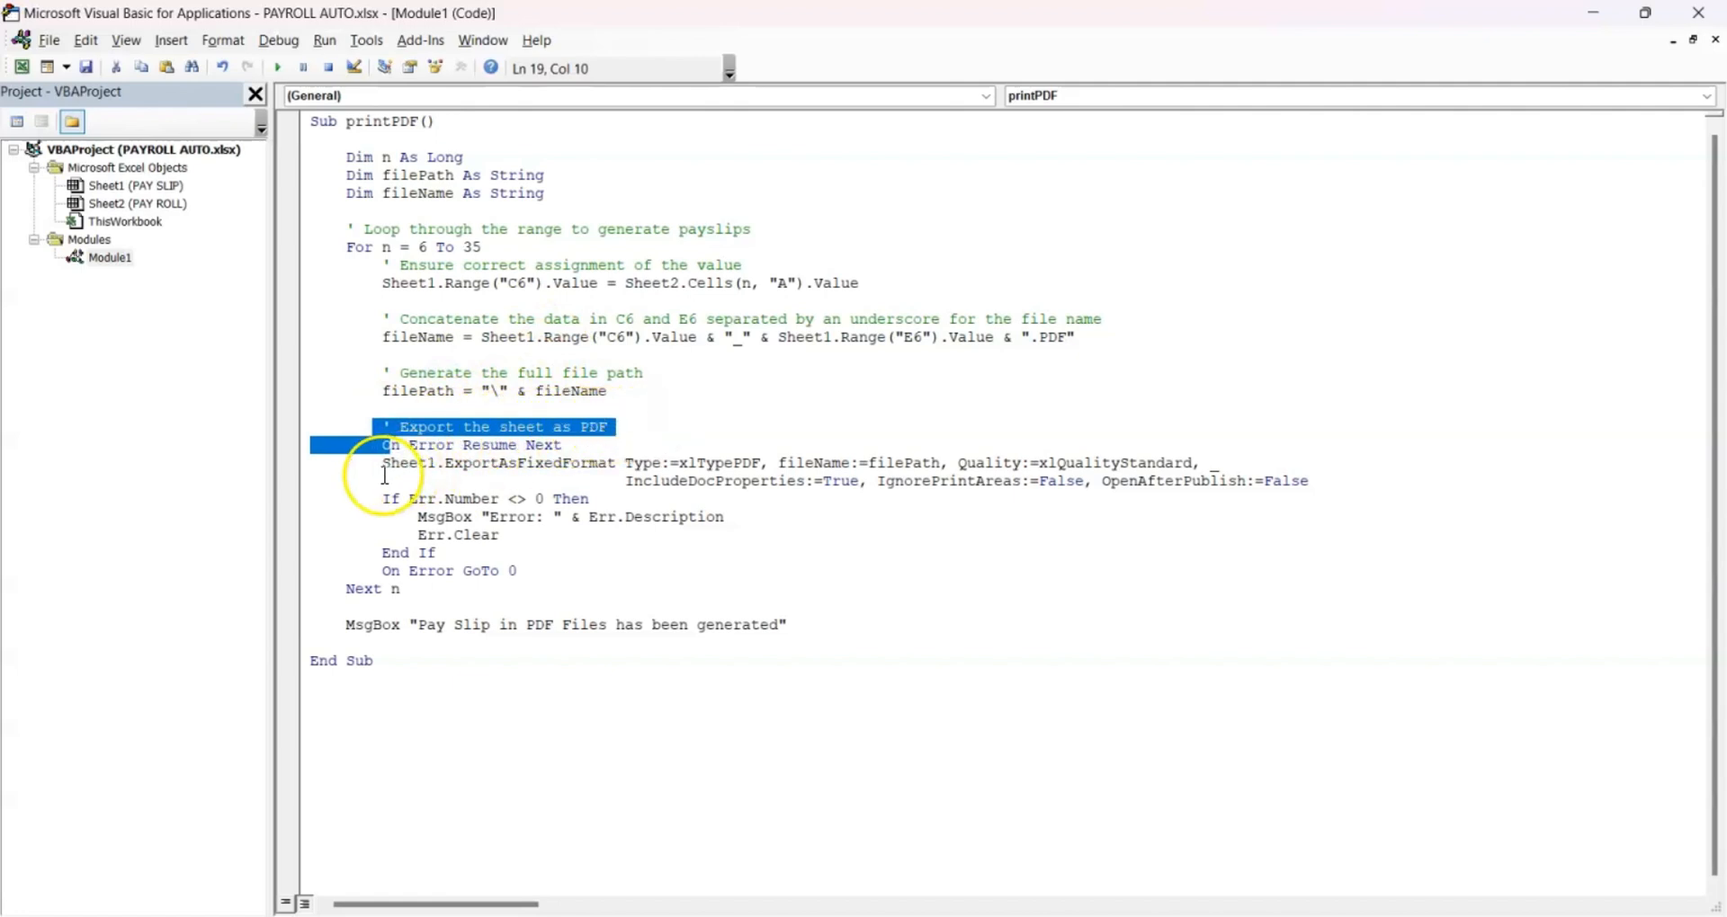
pyautogui.click(376, 479)
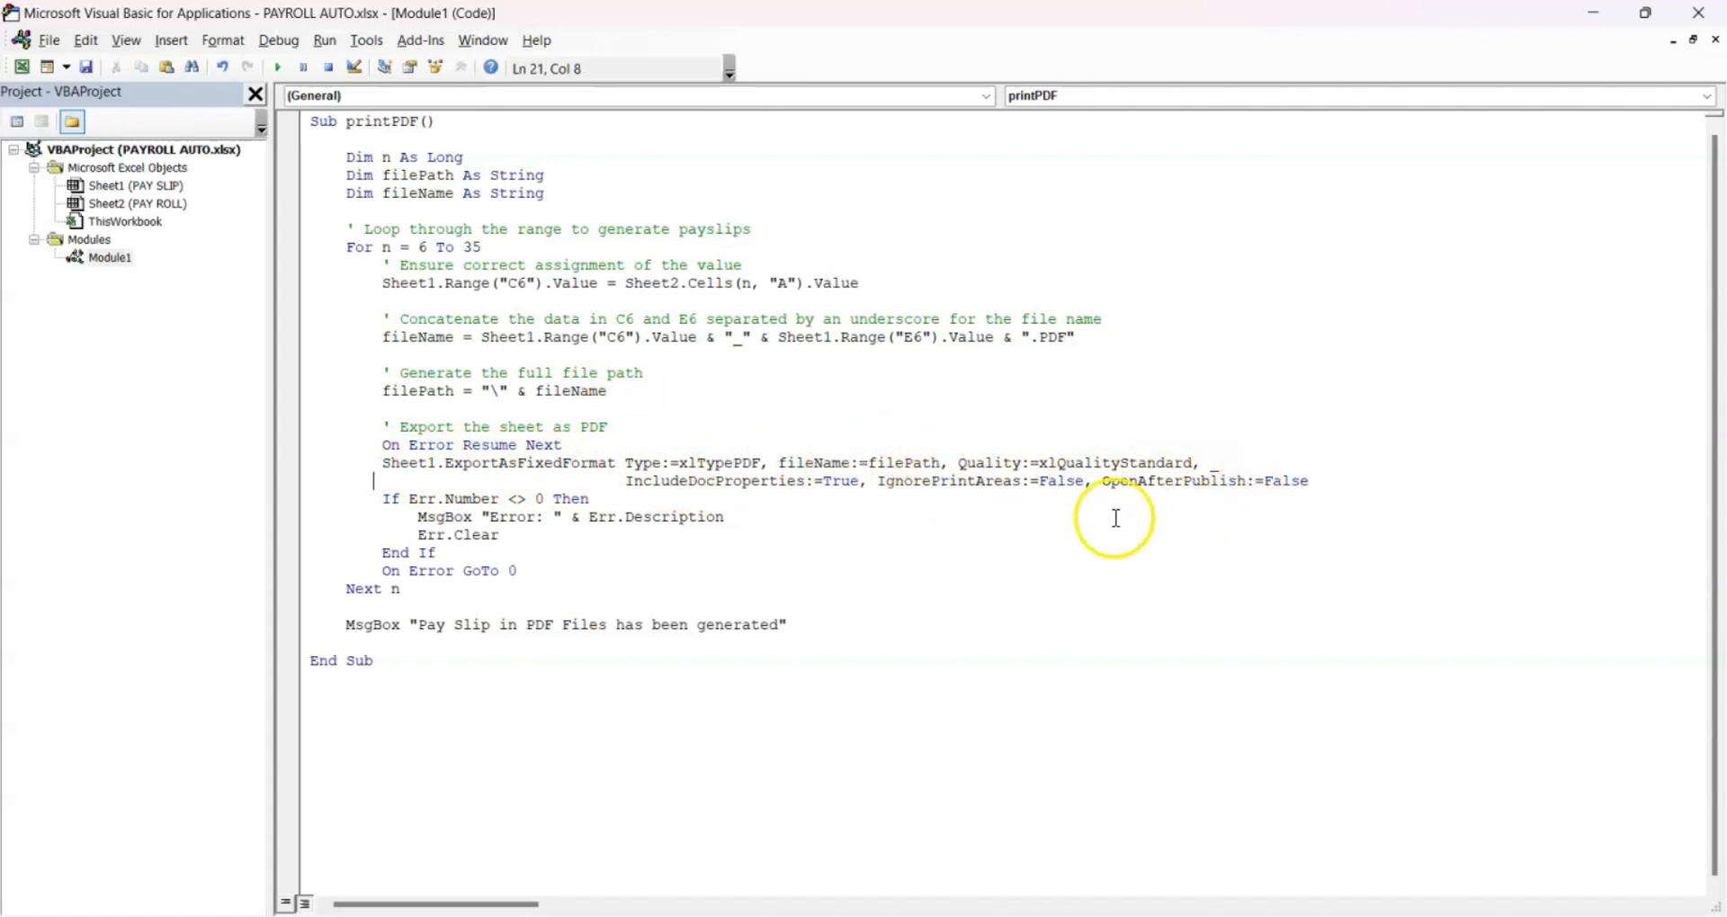
# Review the macro's Err.Number error-handling block and its closing MsgBox line
pyautogui.moveTo(337, 499); pyautogui.dragTo(363, 566)
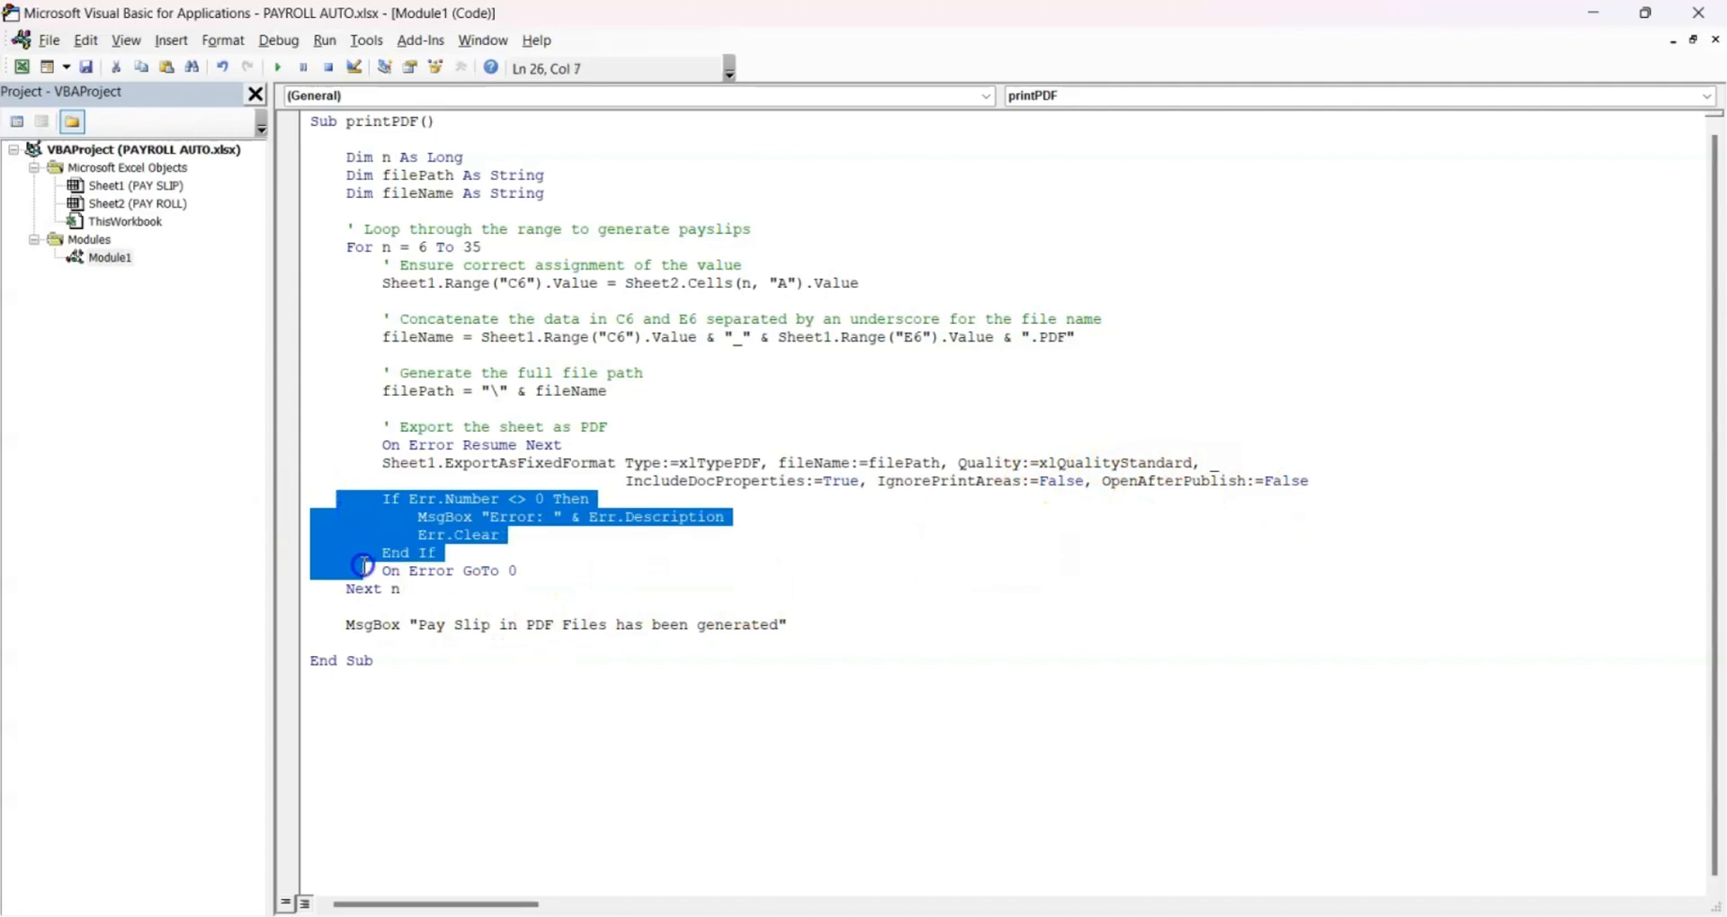
pyautogui.click(595, 573)
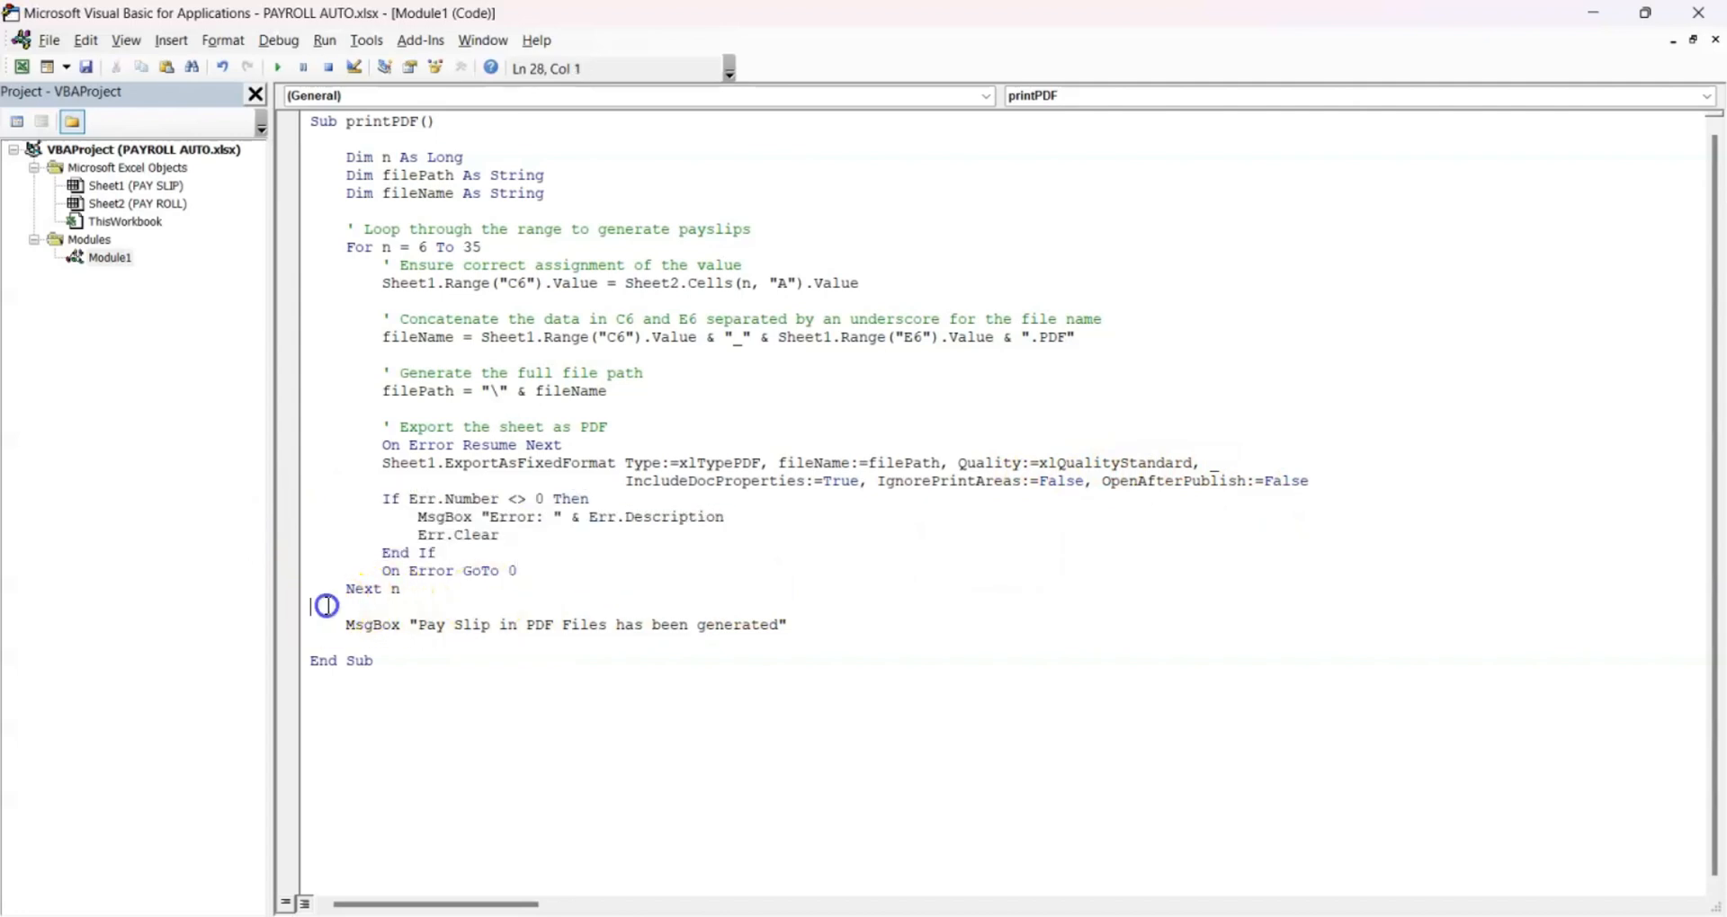
pyautogui.moveTo(326, 606); pyautogui.dragTo(806, 619)
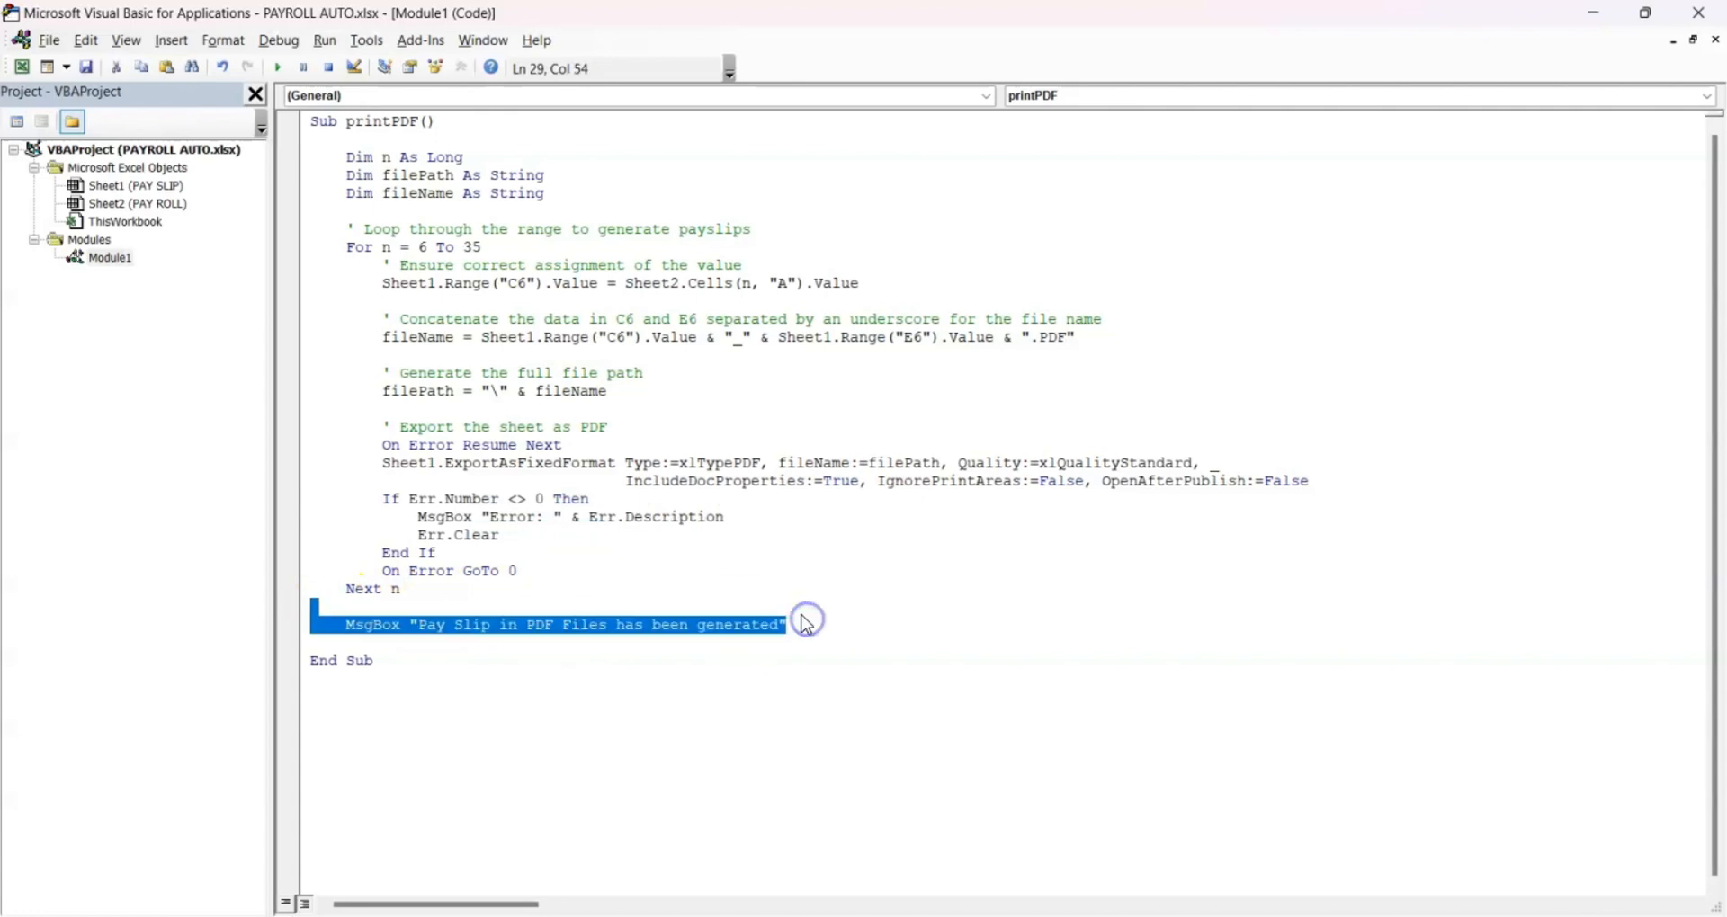
pyautogui.click(791, 594)
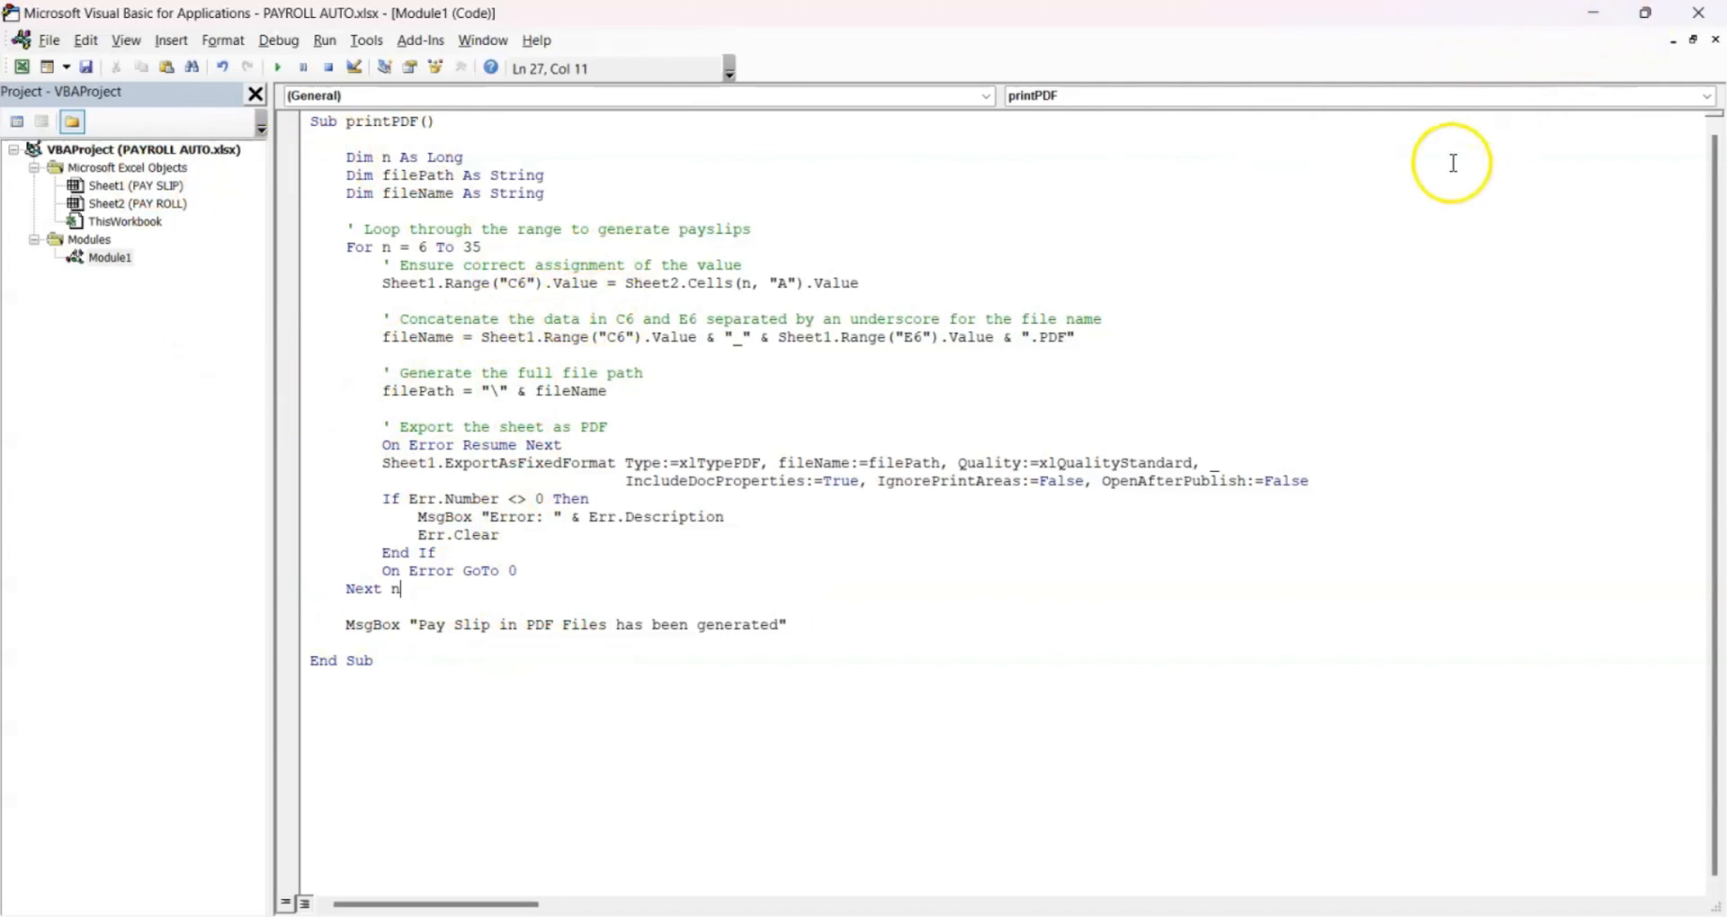
# Clear the code editor and Notepad away from the desktop and create a new desktop folder named Pay
pyautogui.press('super+Right')
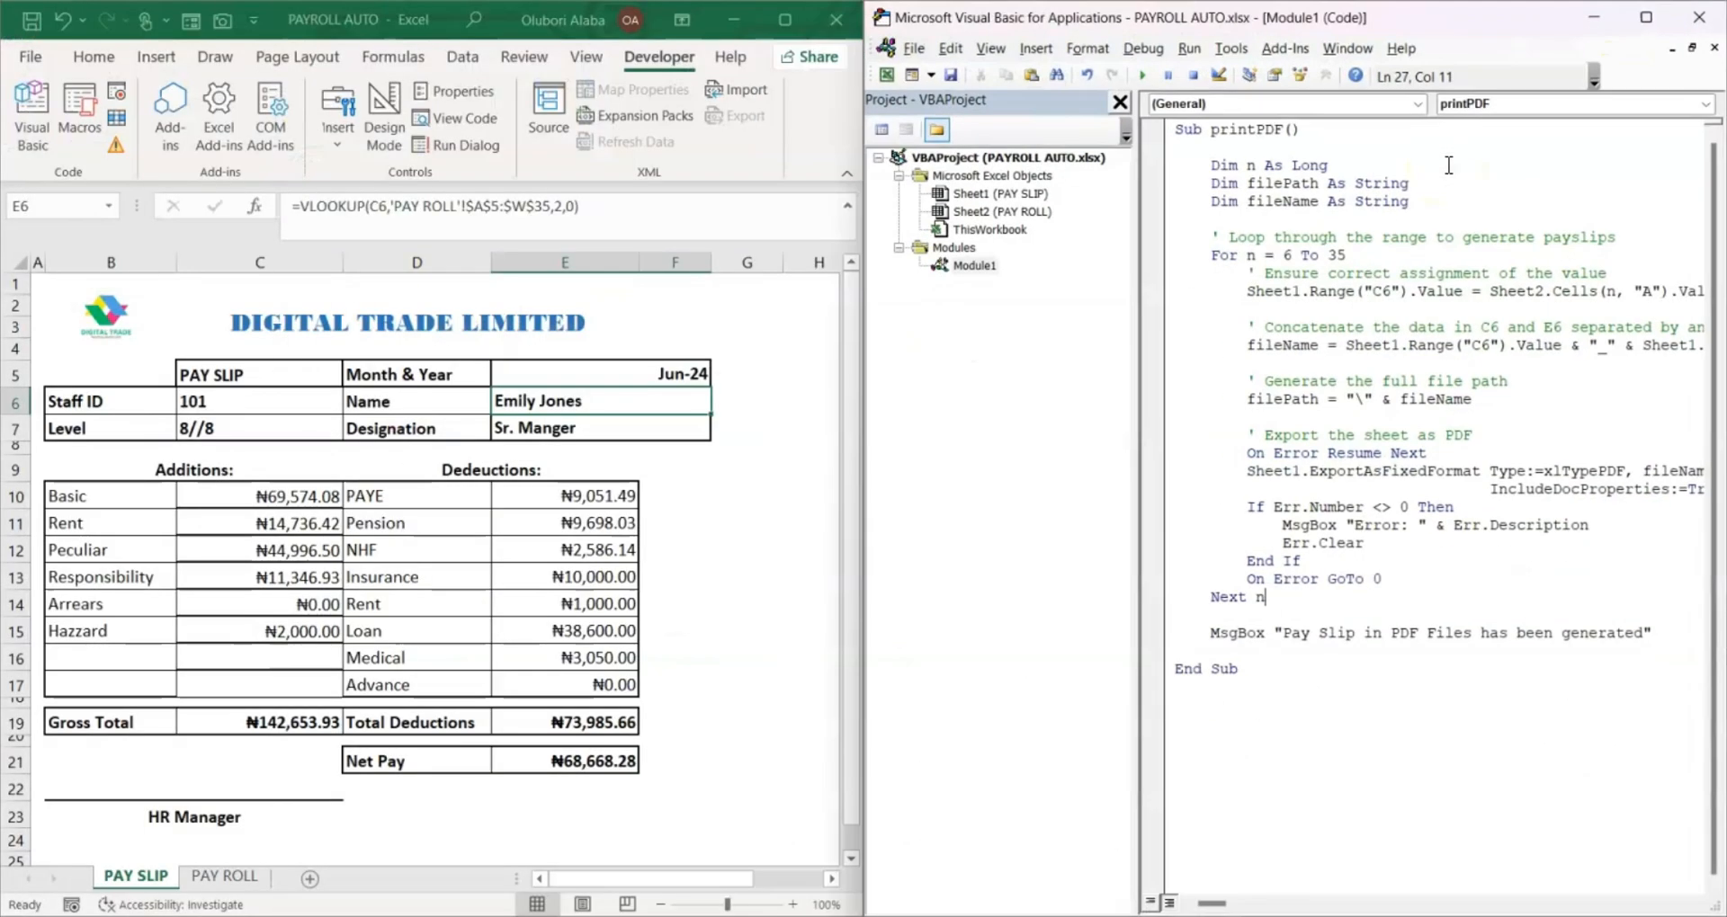
pyautogui.click(1592, 18)
pyautogui.click(1249, 63)
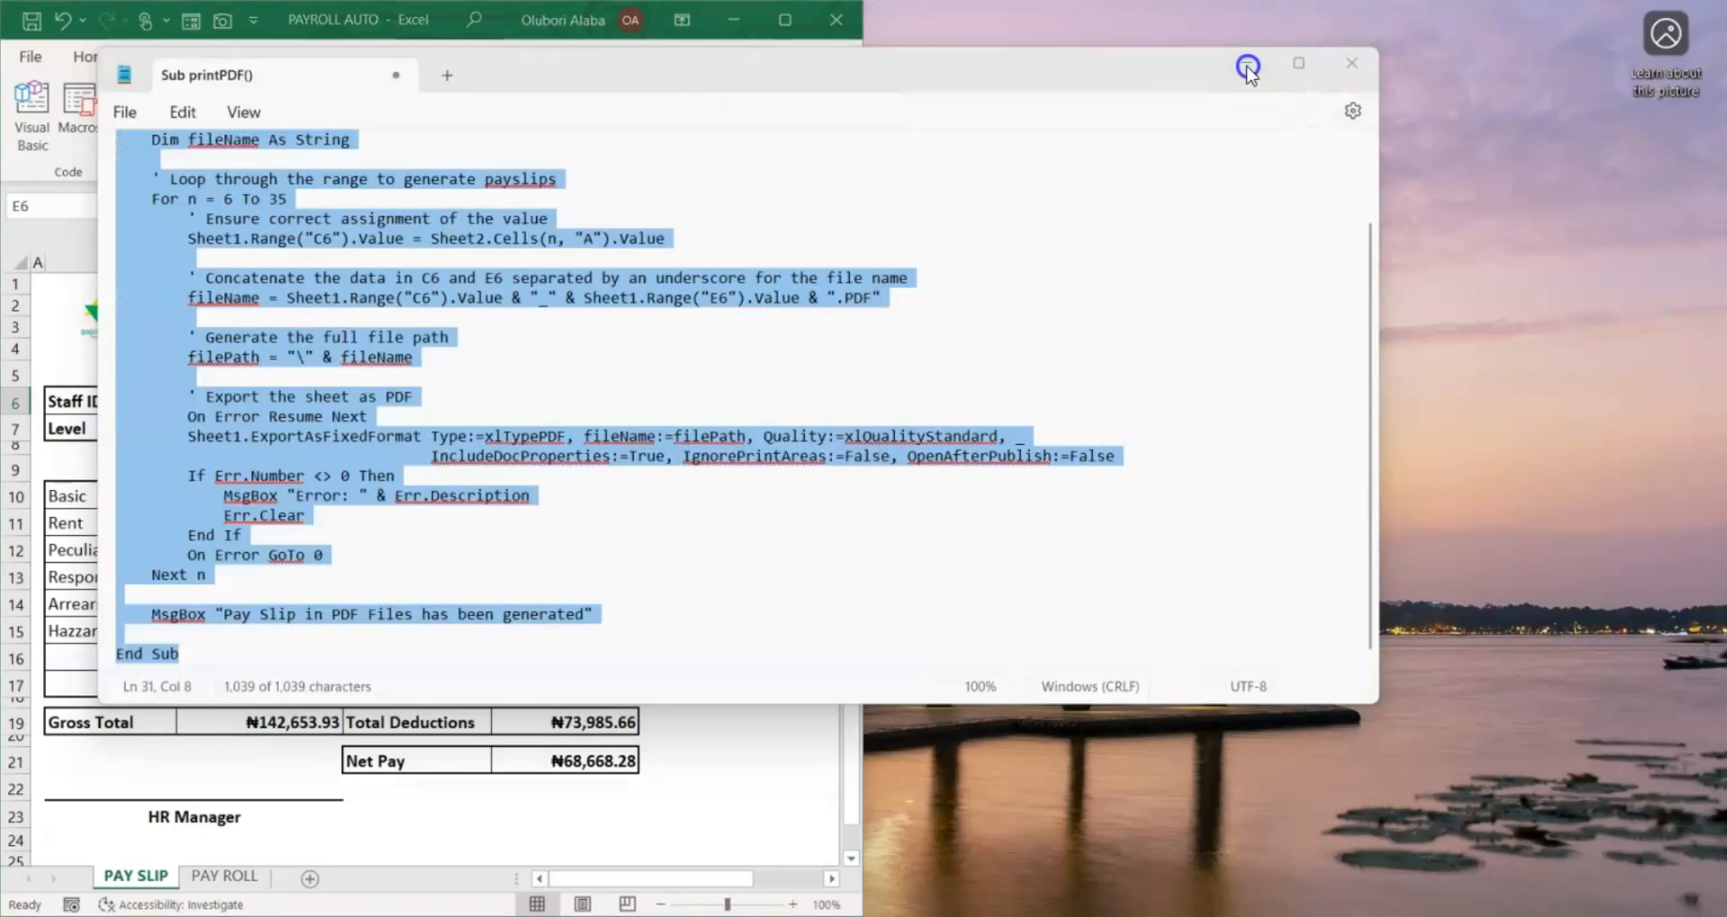
pyautogui.rightClick(1341, 174)
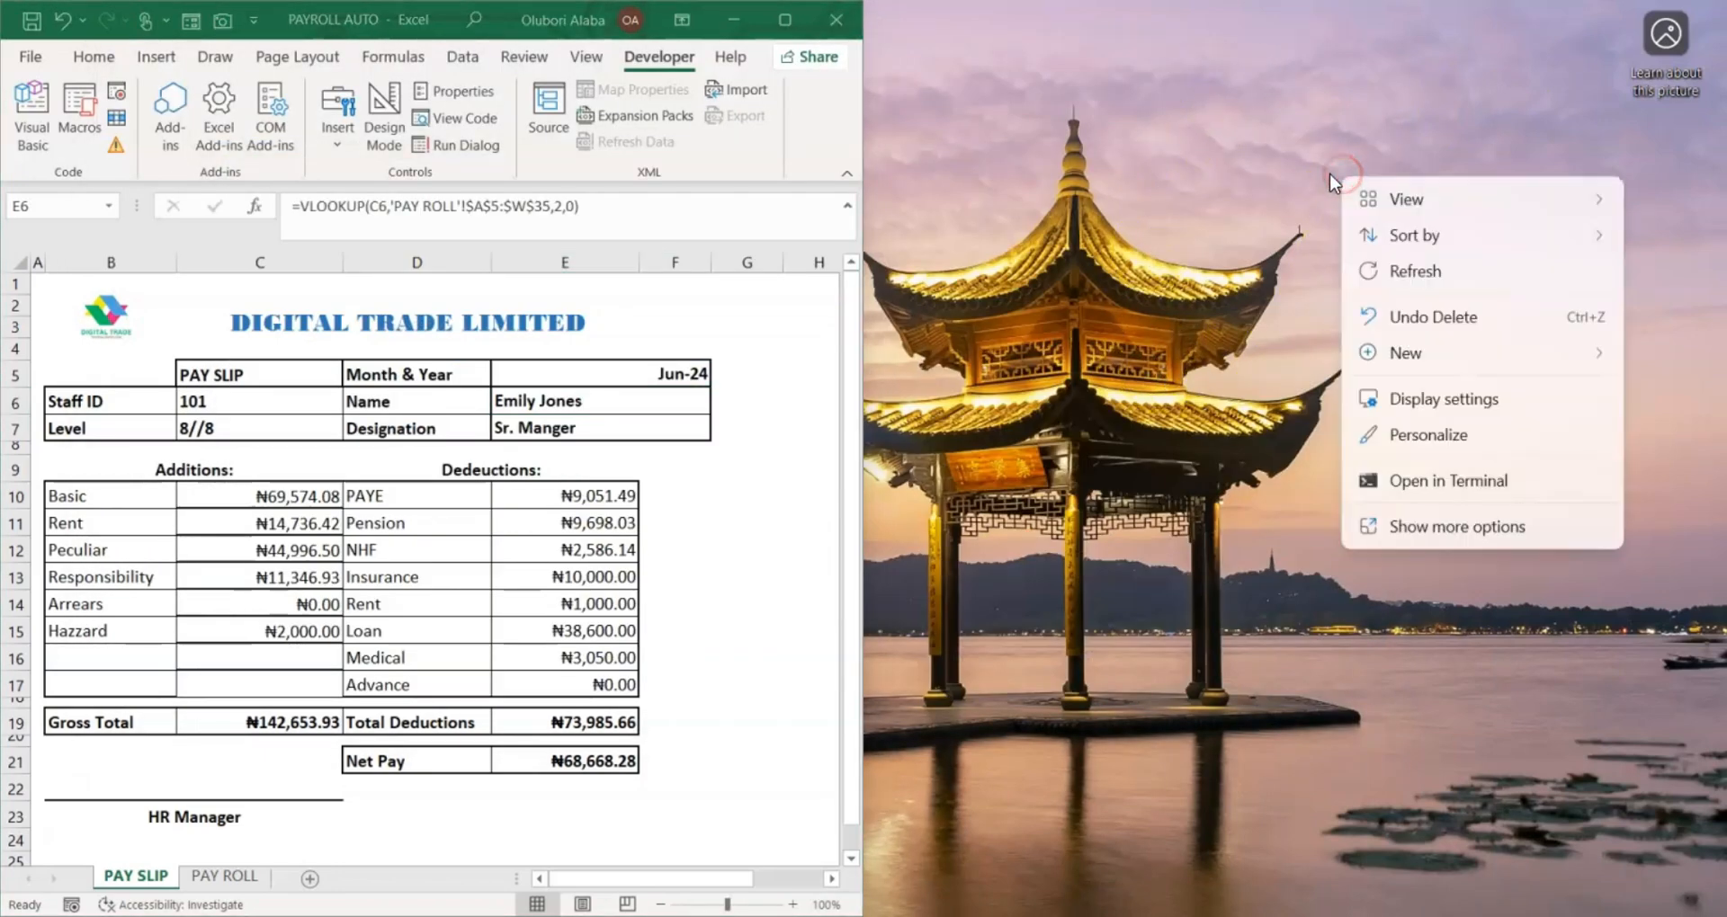
pyautogui.moveTo(1403, 351)
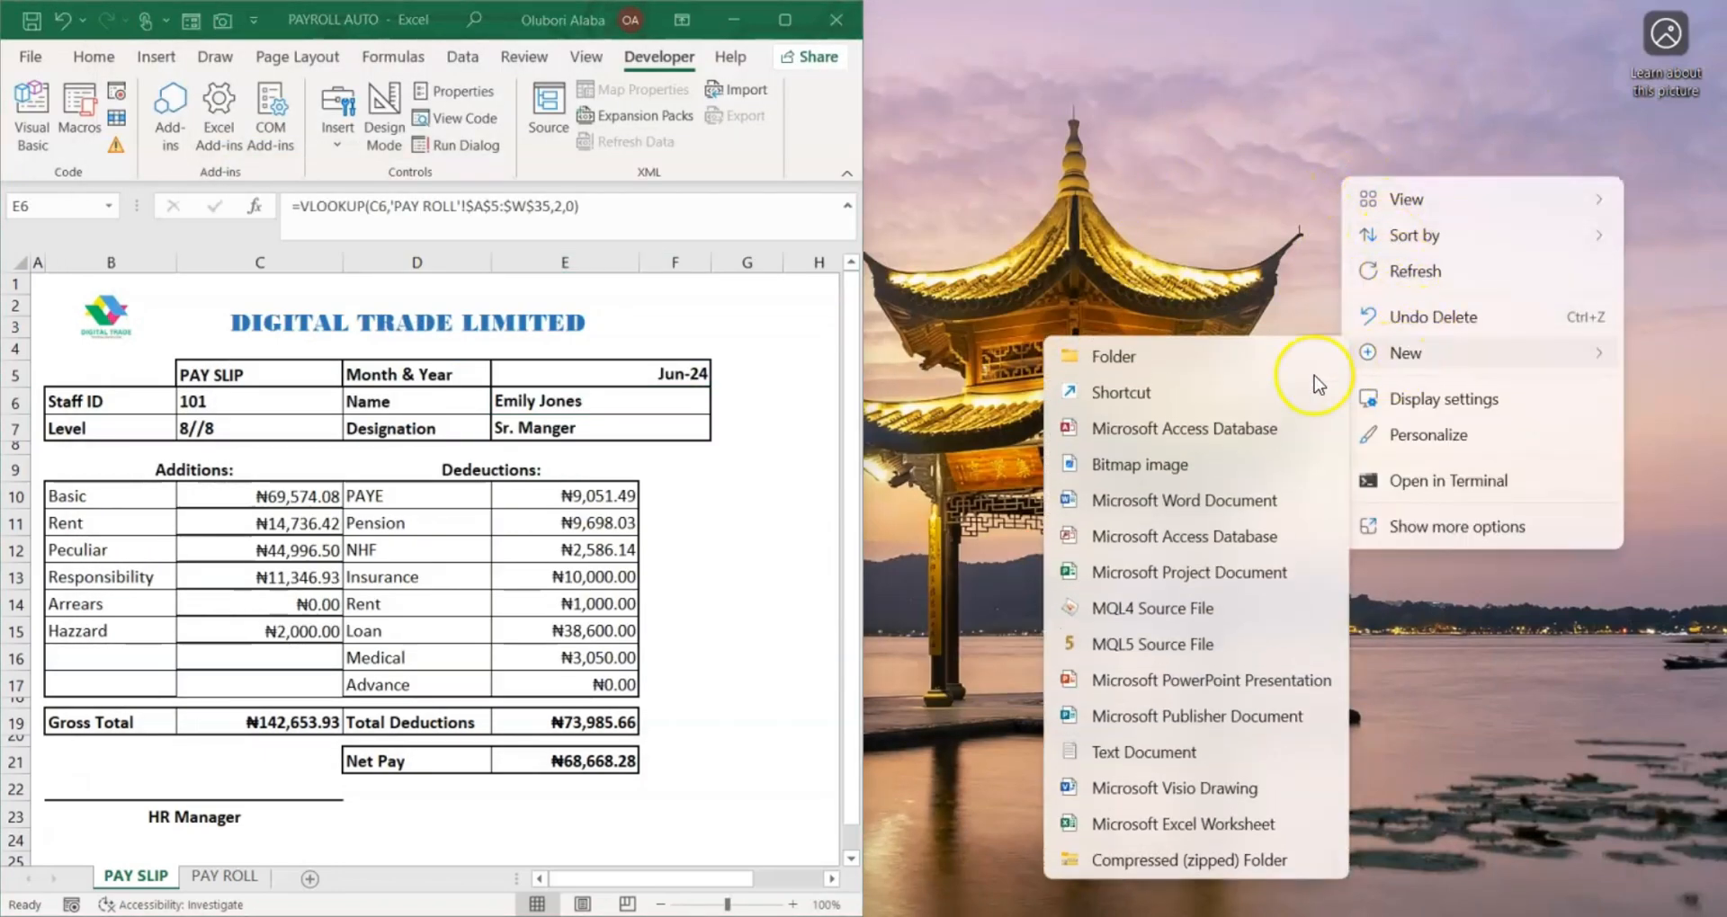
pyautogui.click(1177, 370)
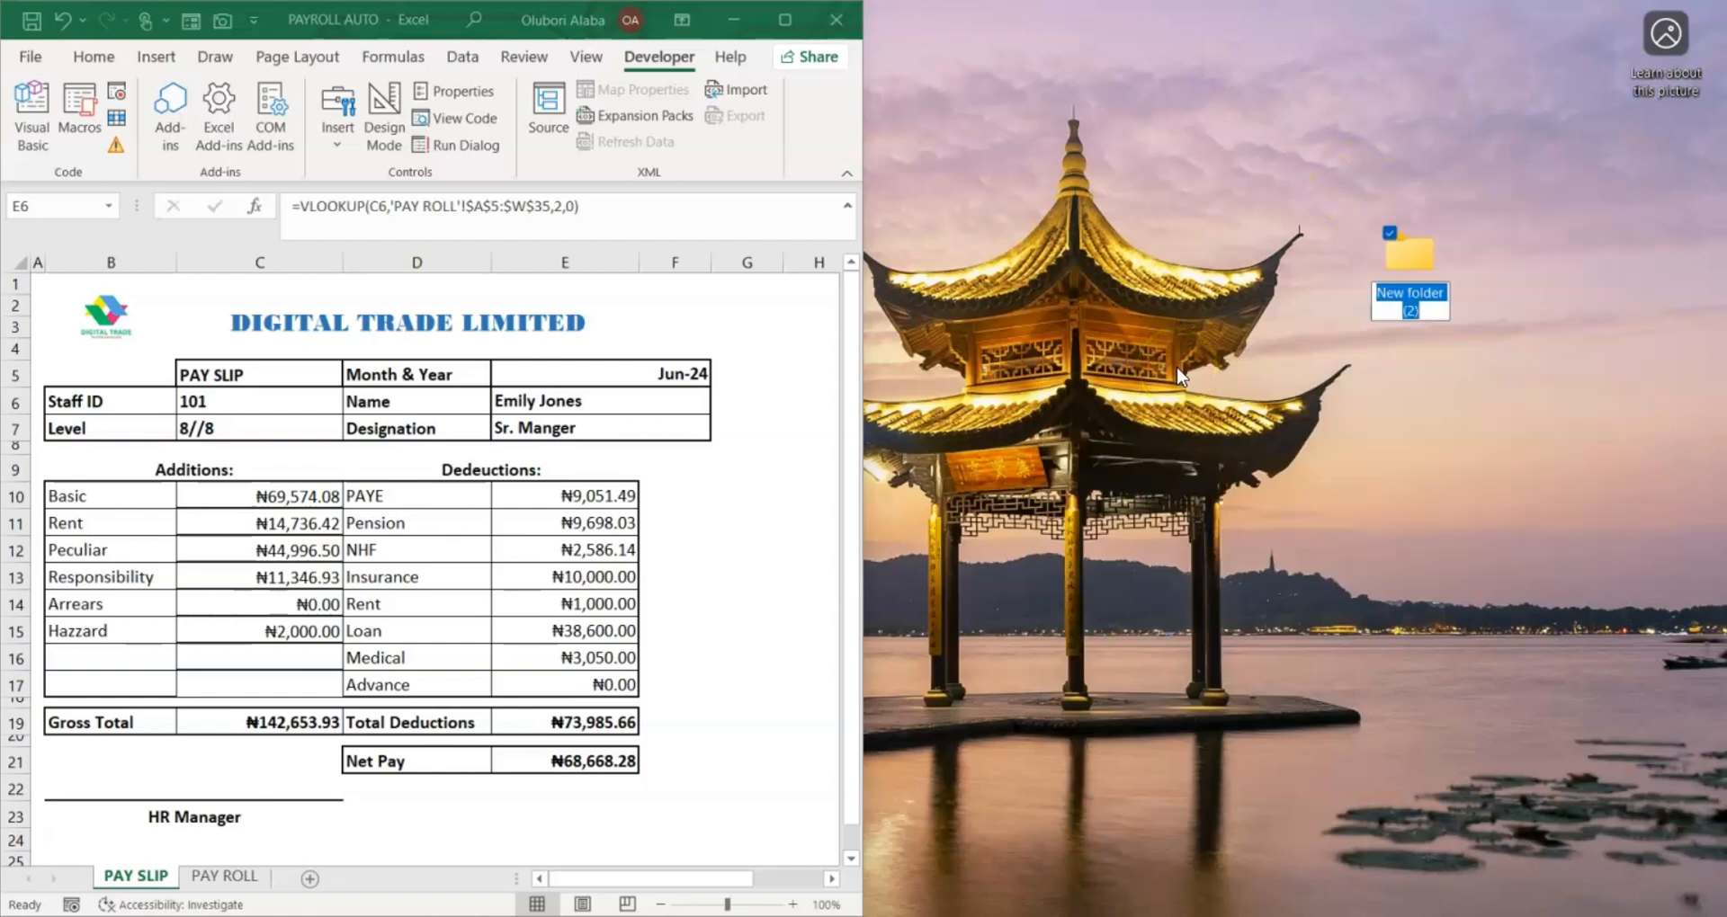
pyautogui.write('Pay')
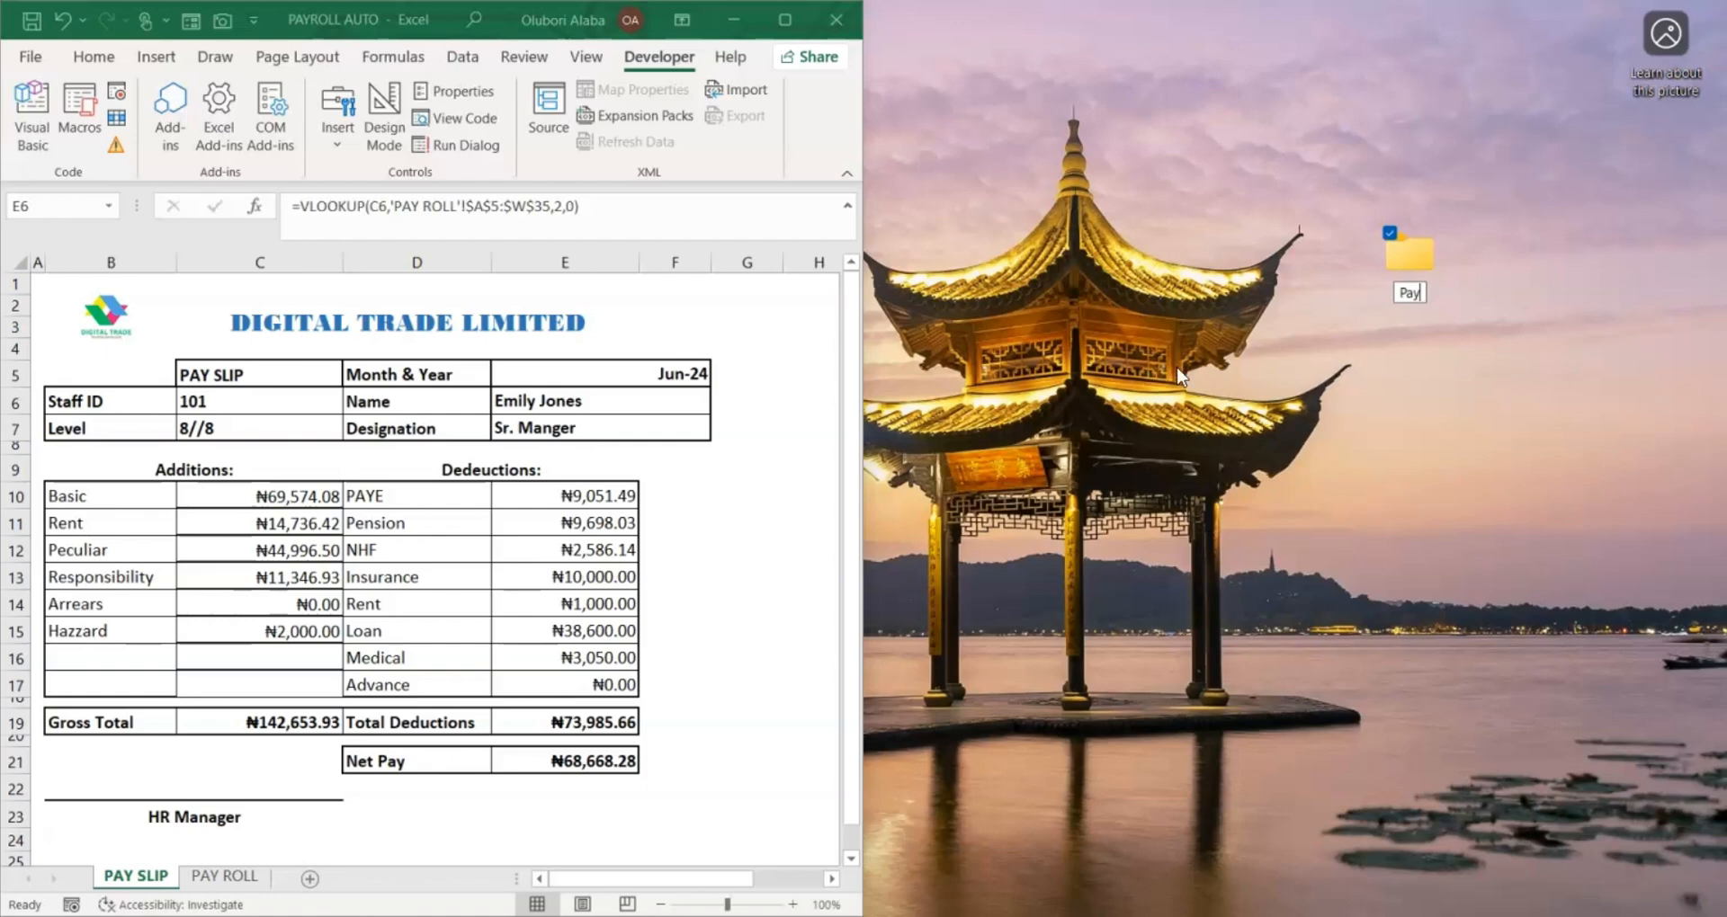
# Open the Pay folder and copy its full path
pyautogui.doubleClick(1410, 257)
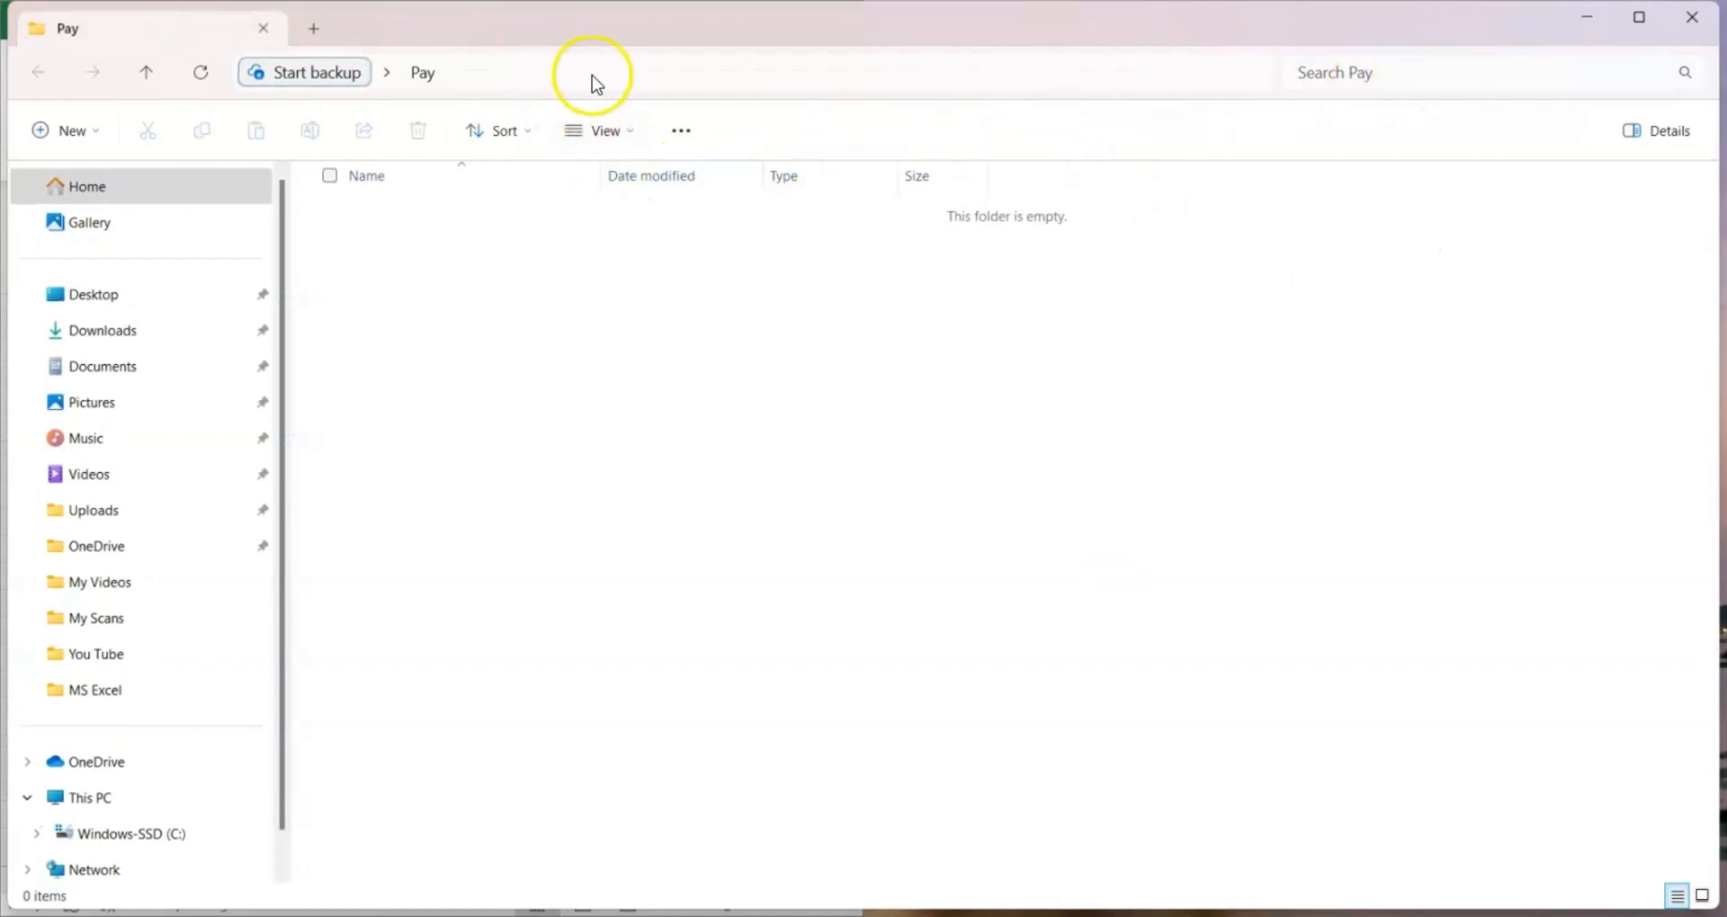
pyautogui.click(714, 67)
pyautogui.hotkey('ctrl', 'c')
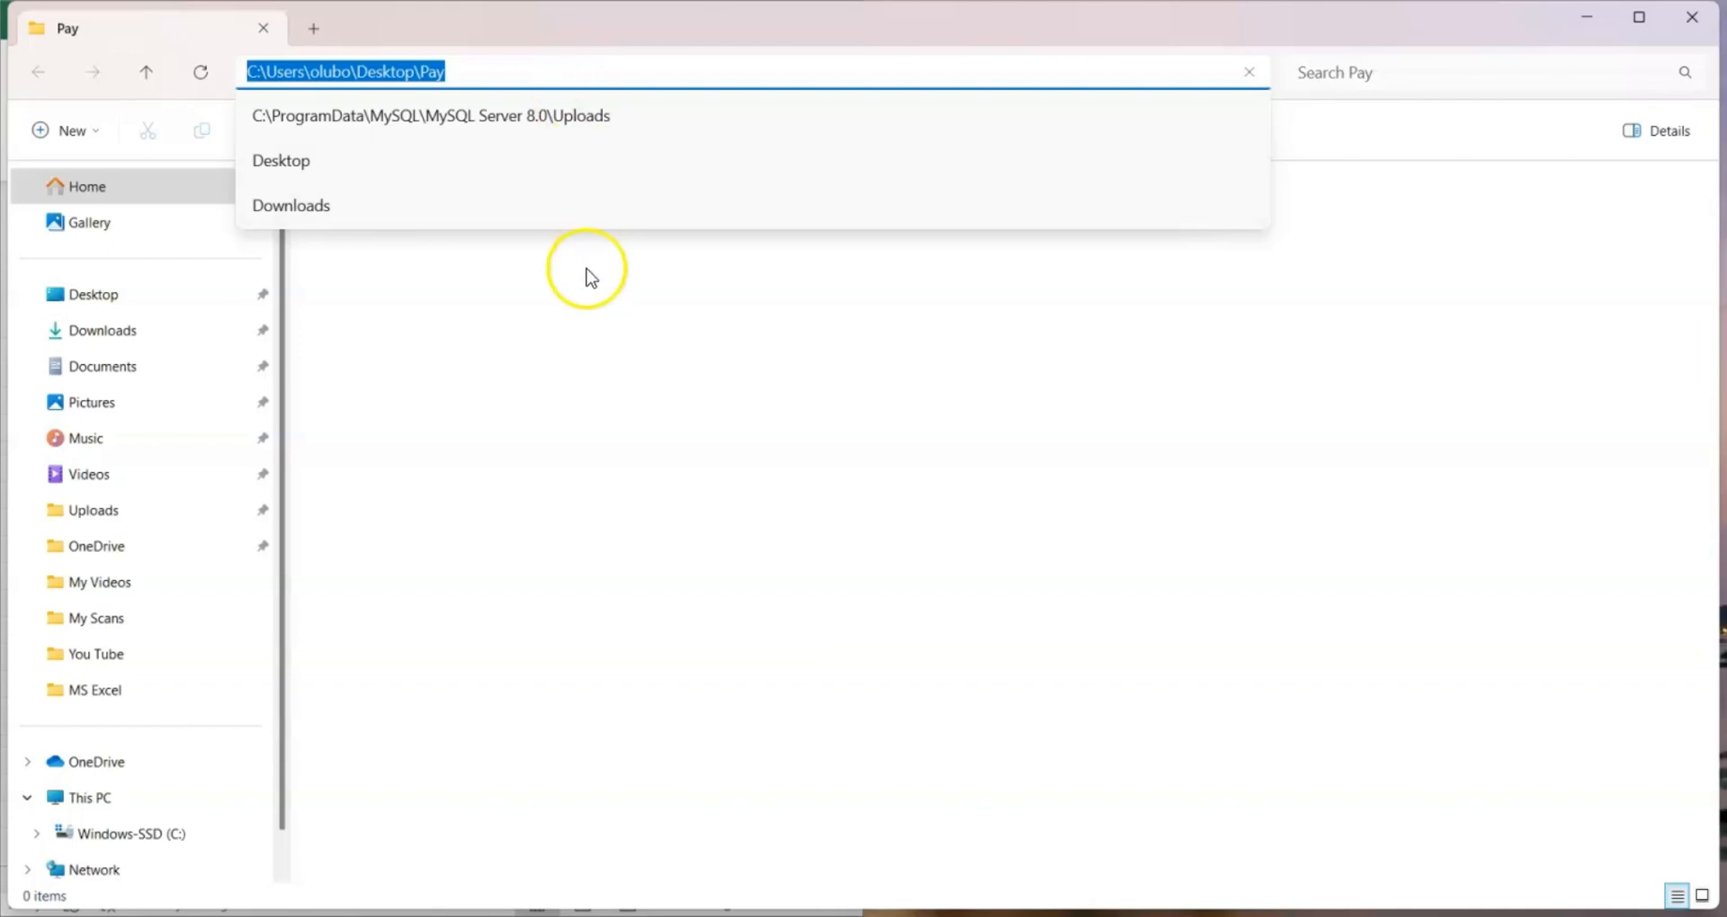
pyautogui.click(590, 310)
# Return to the maximized code editor and paste the Pay folder's path before the backslash in the filePath string
pyautogui.moveTo(1147, 910)
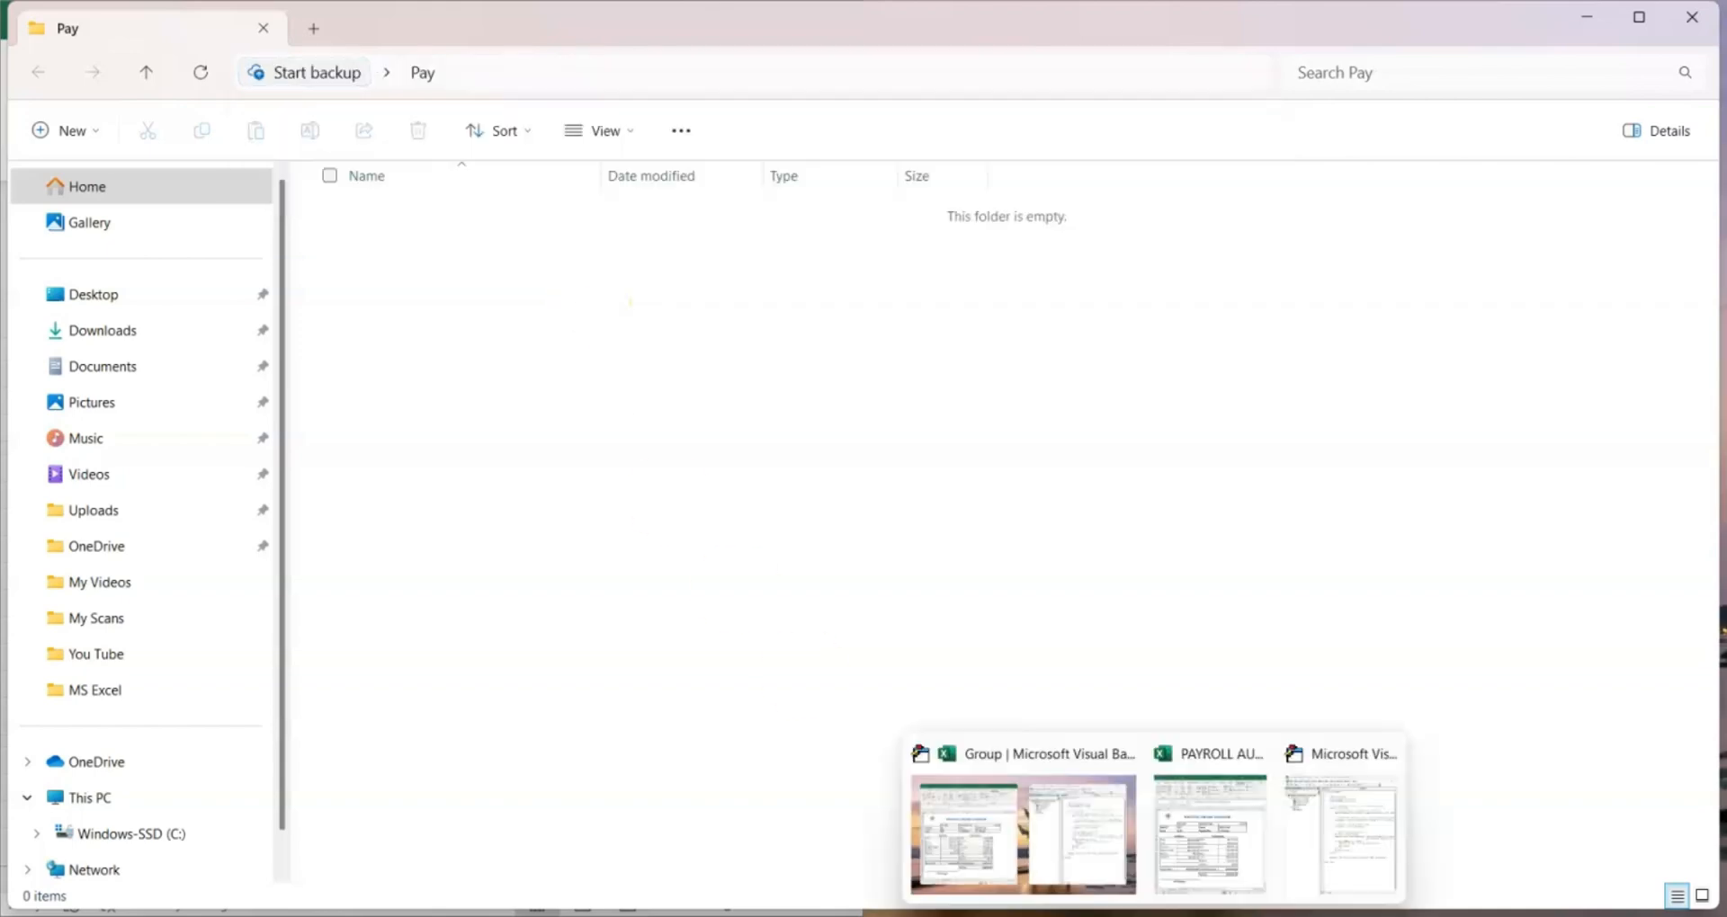
pyautogui.click(1292, 860)
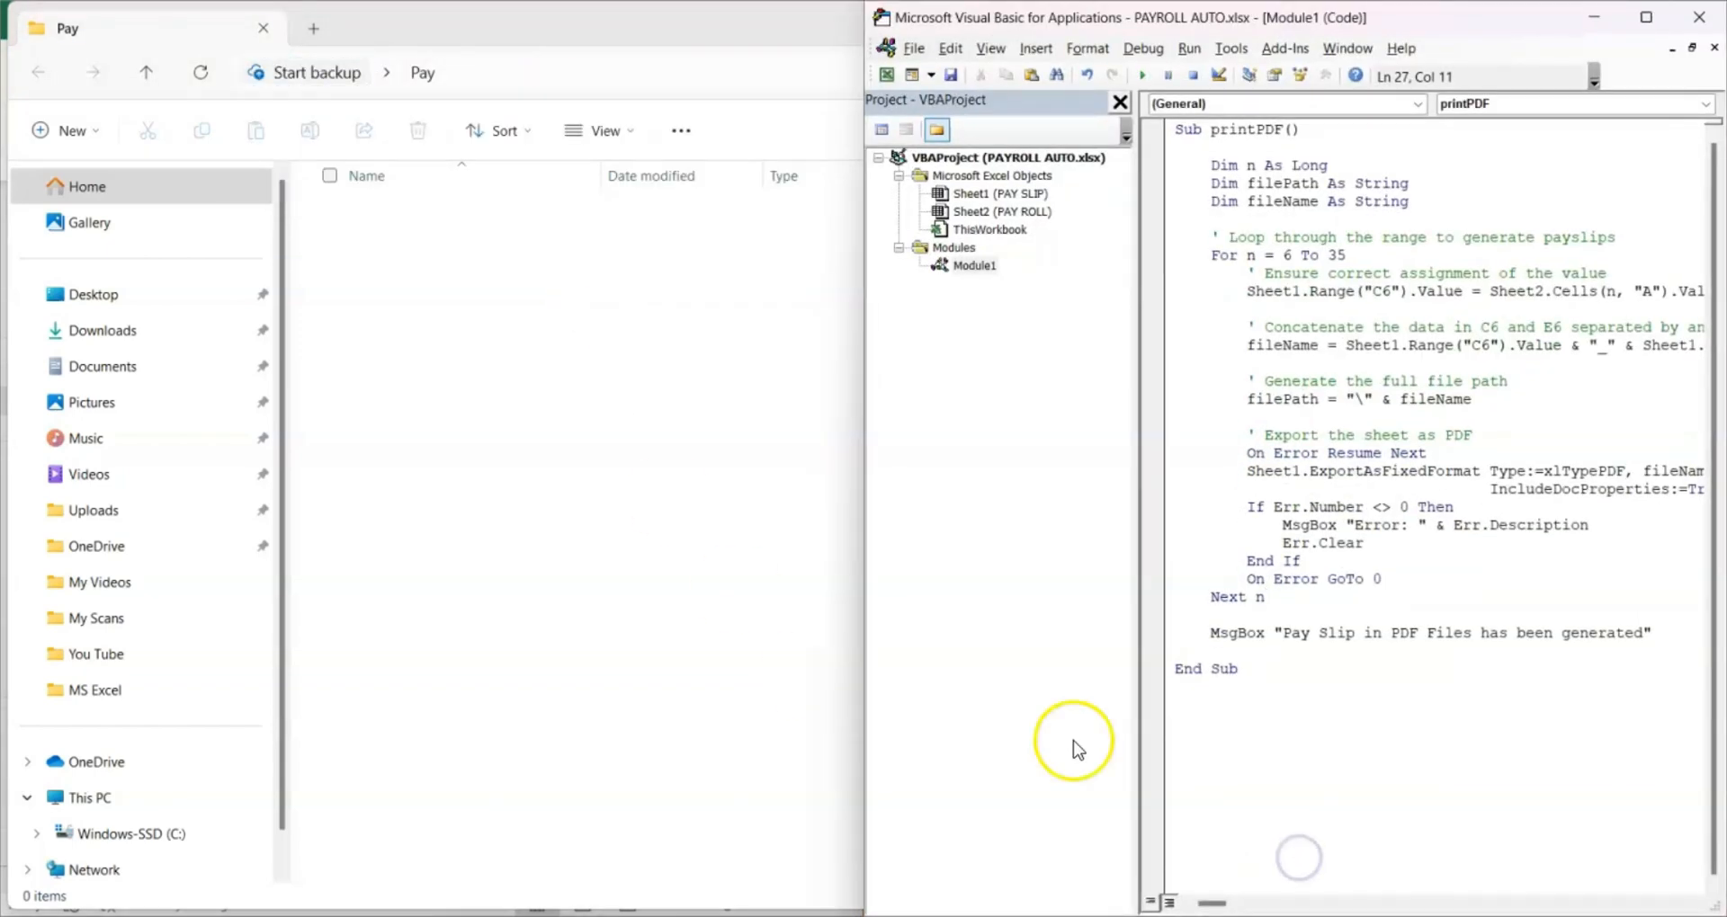
pyautogui.click(1645, 17)
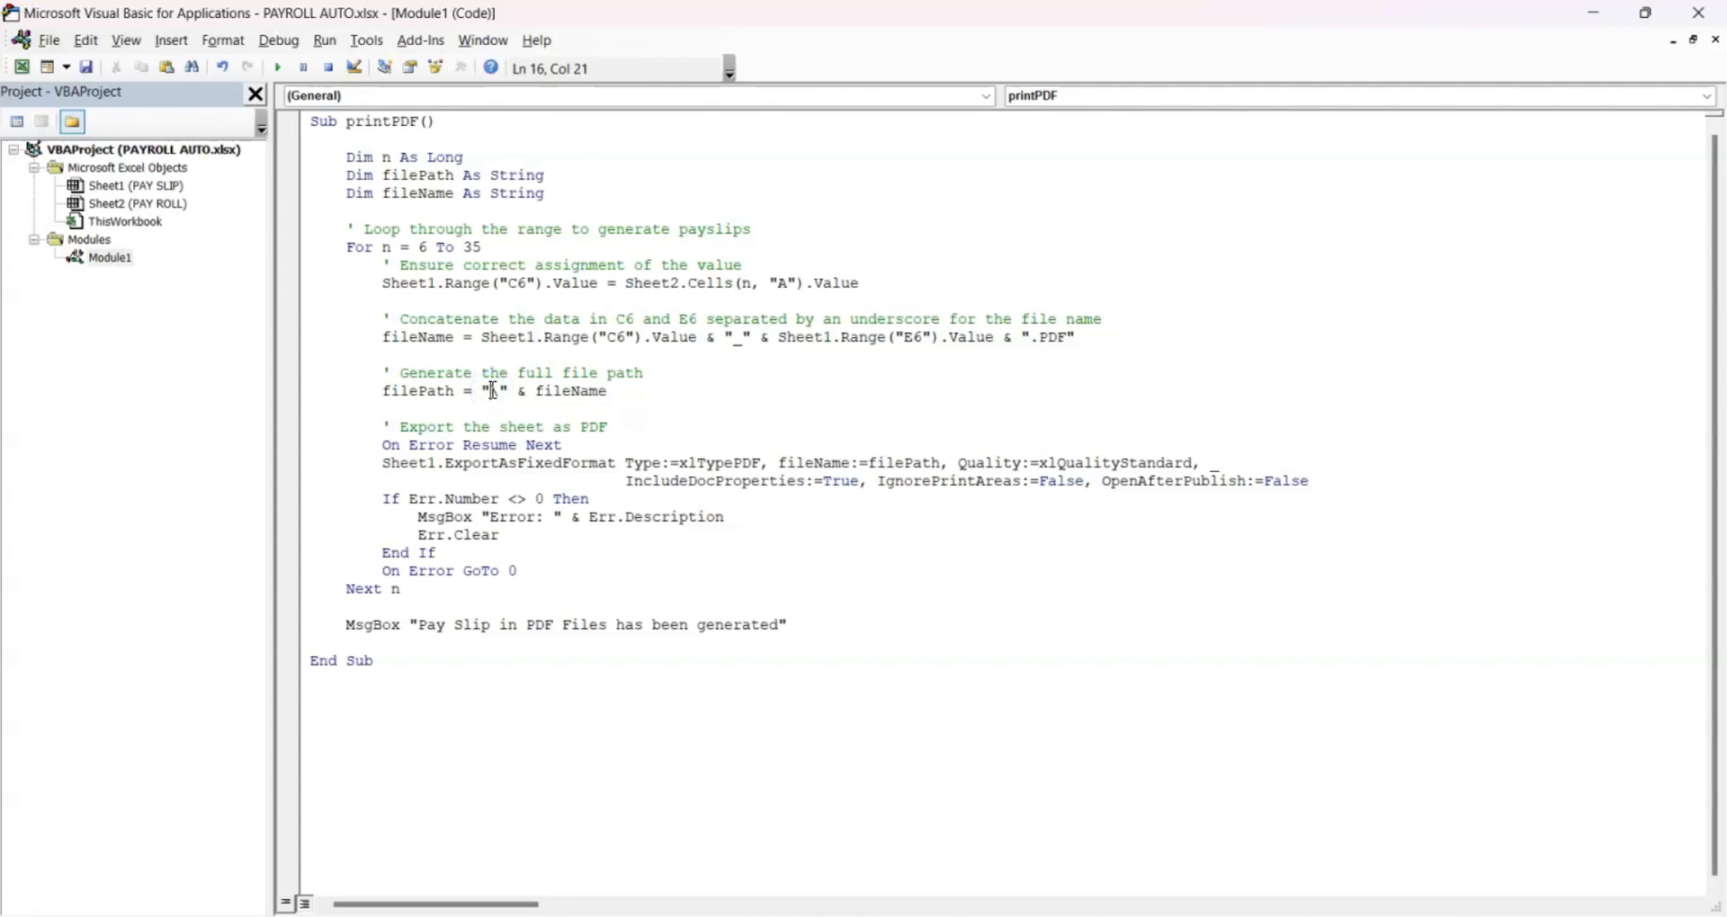
pyautogui.hotkey('ctrl', 'v')
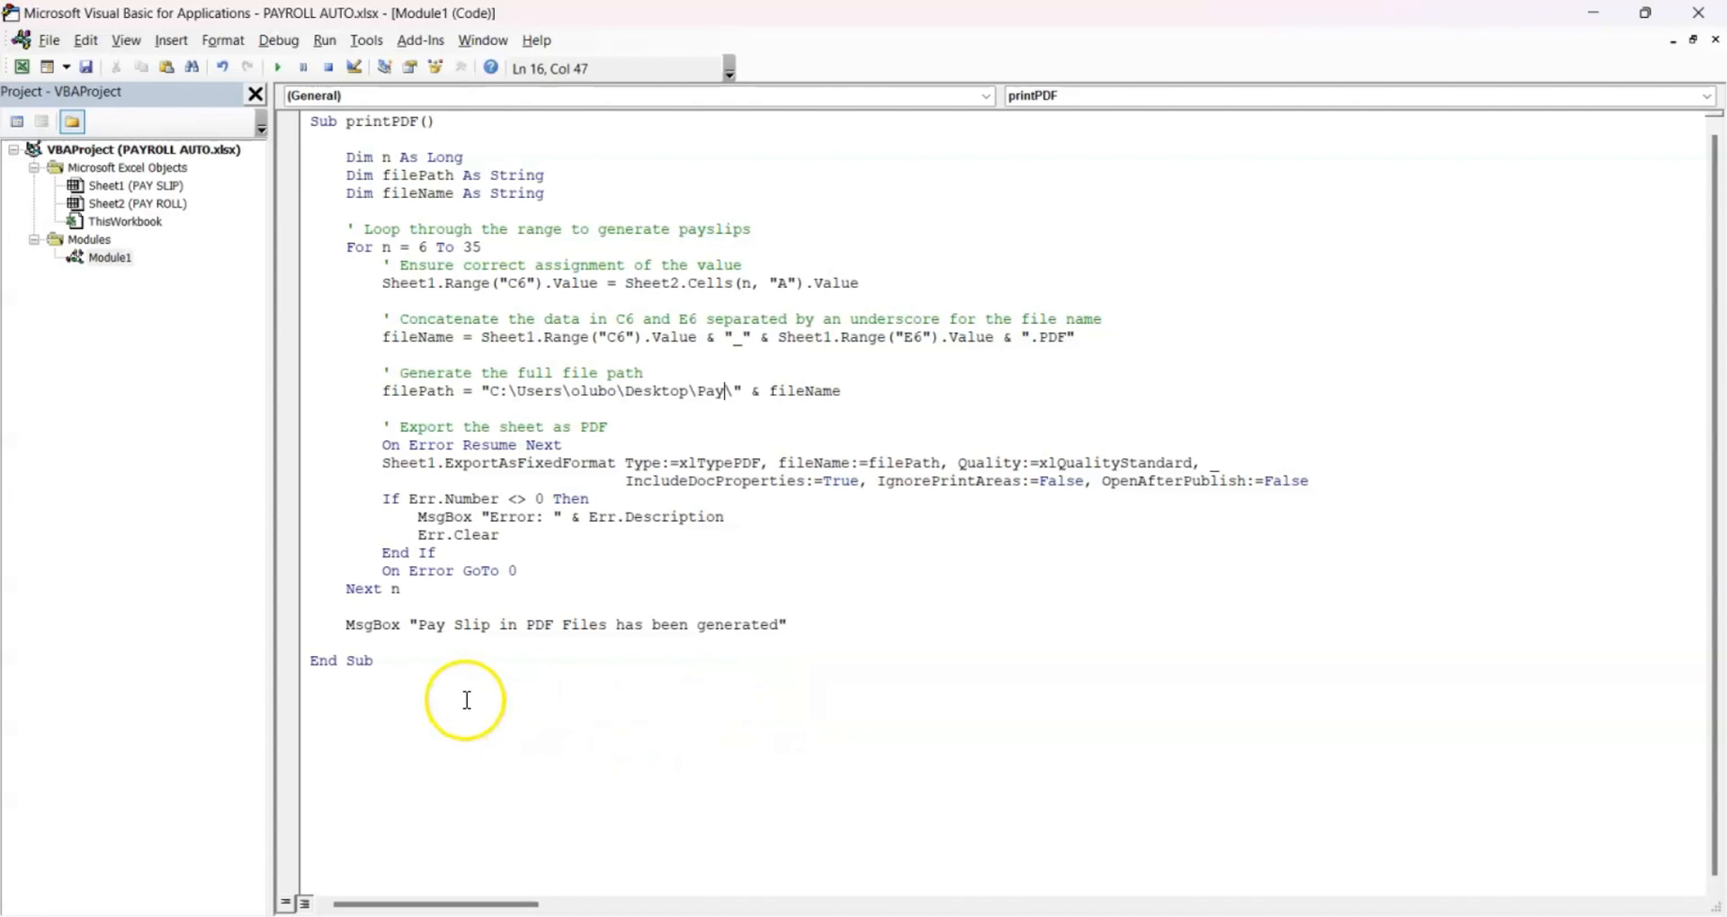
# Save PAYROLL AUTO to the Desktop as an Excel Macro-Enabled Workbook instead of a macro-free file
pyautogui.hotkey('ctrl', 's')
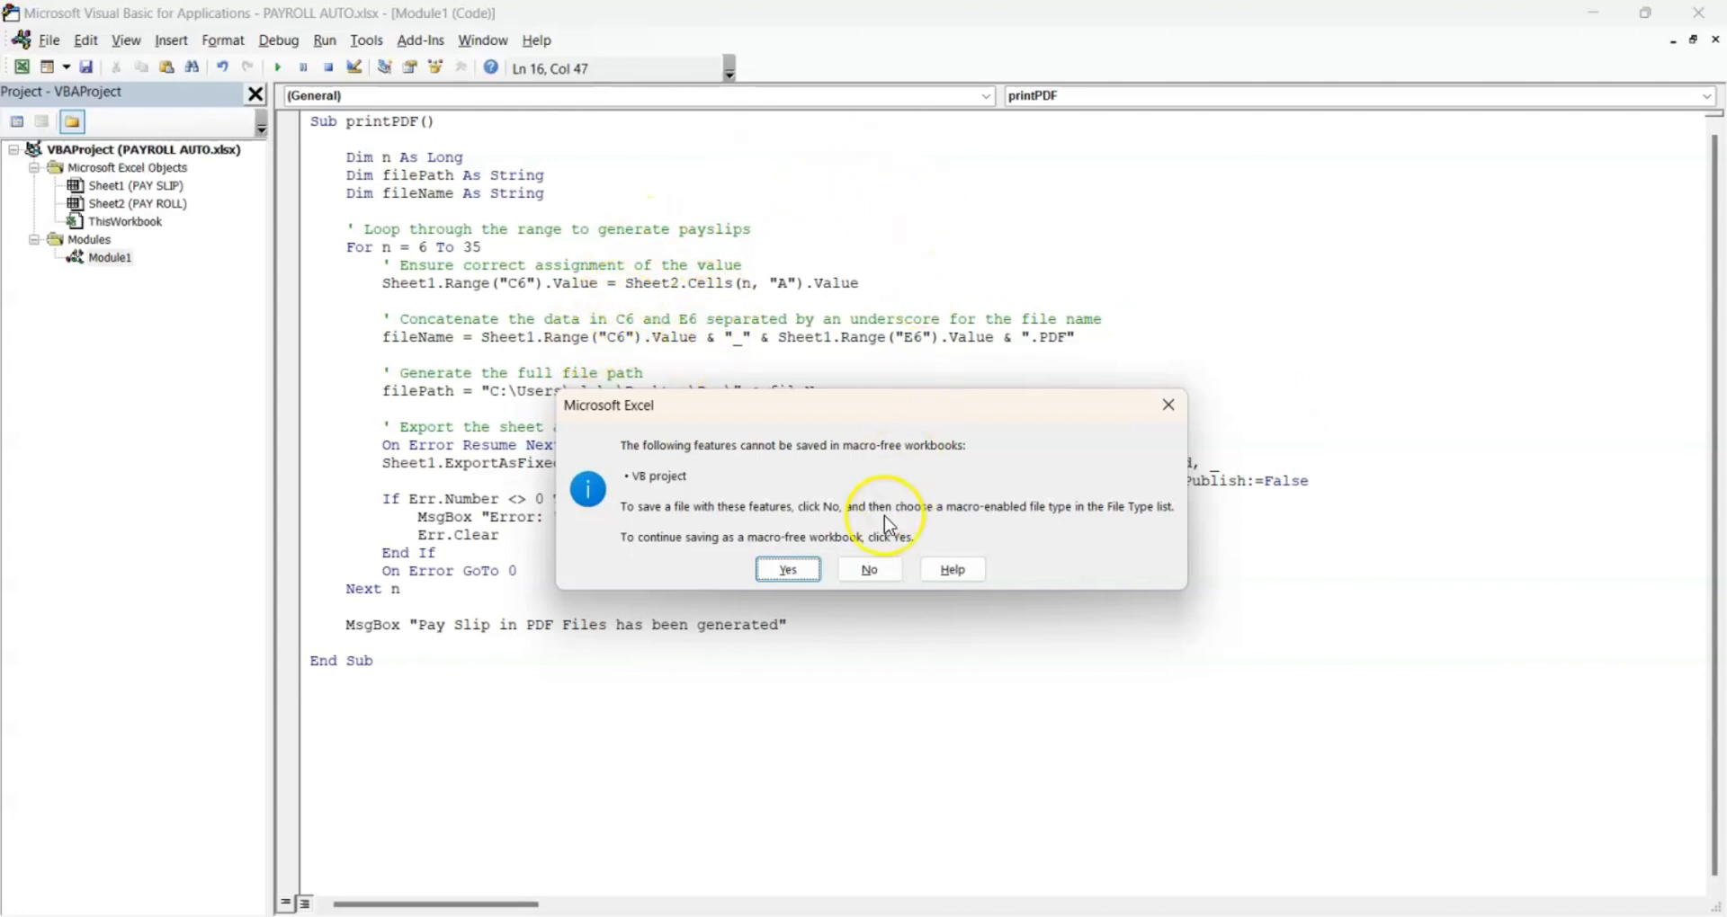
pyautogui.click(871, 574)
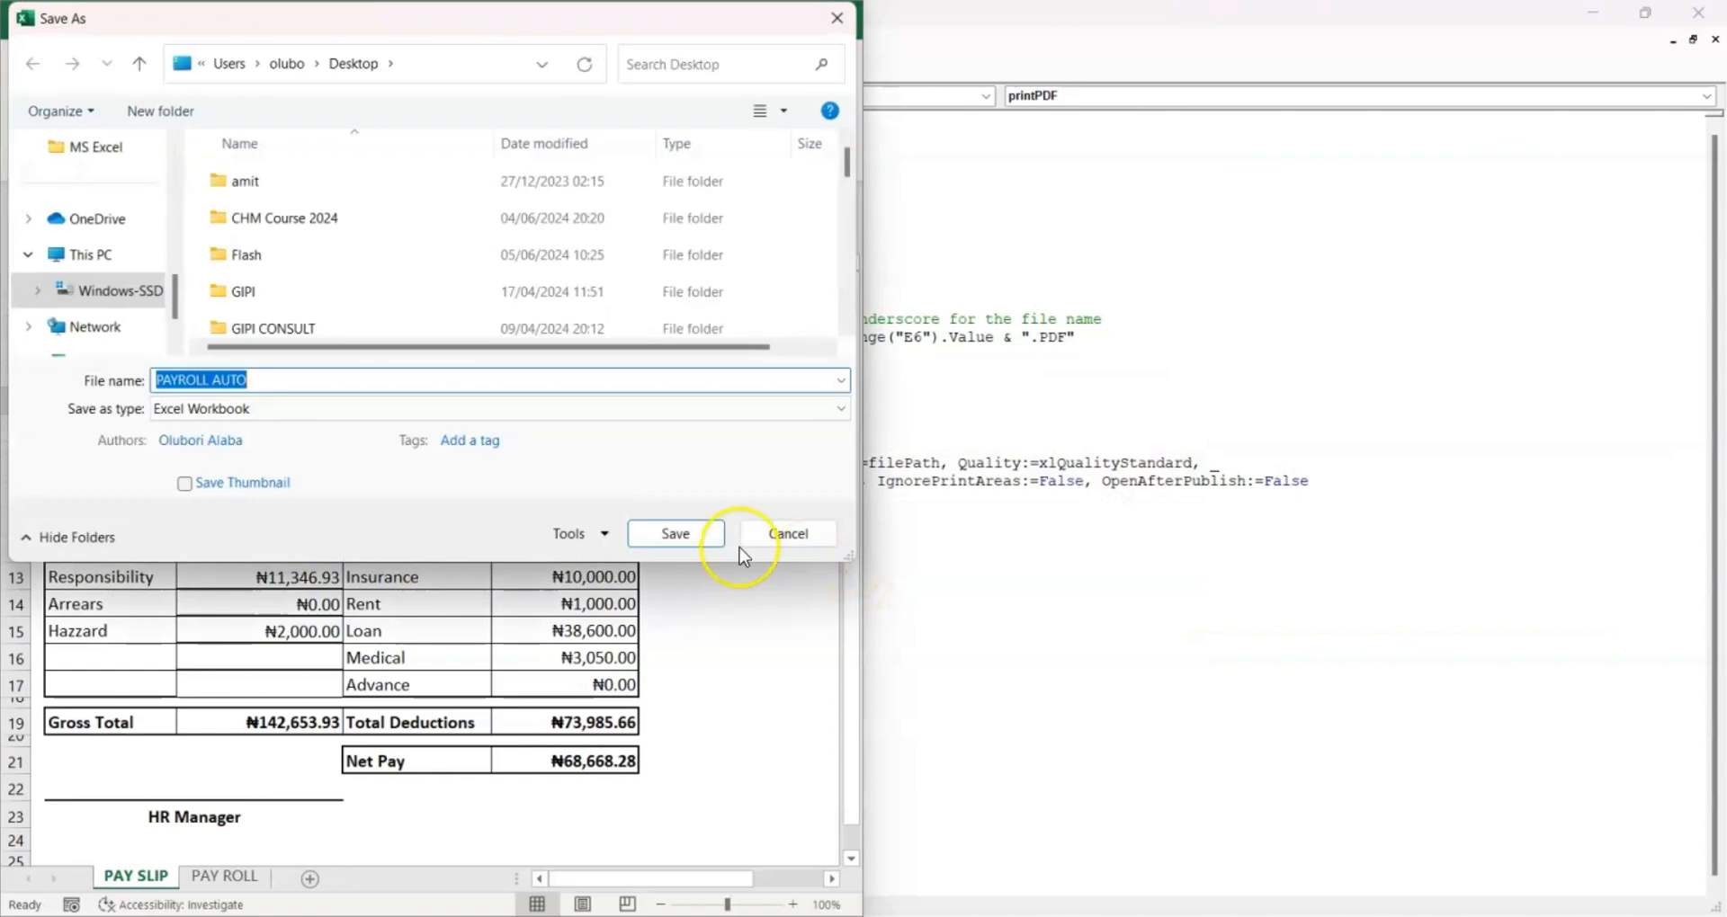
pyautogui.click(316, 409)
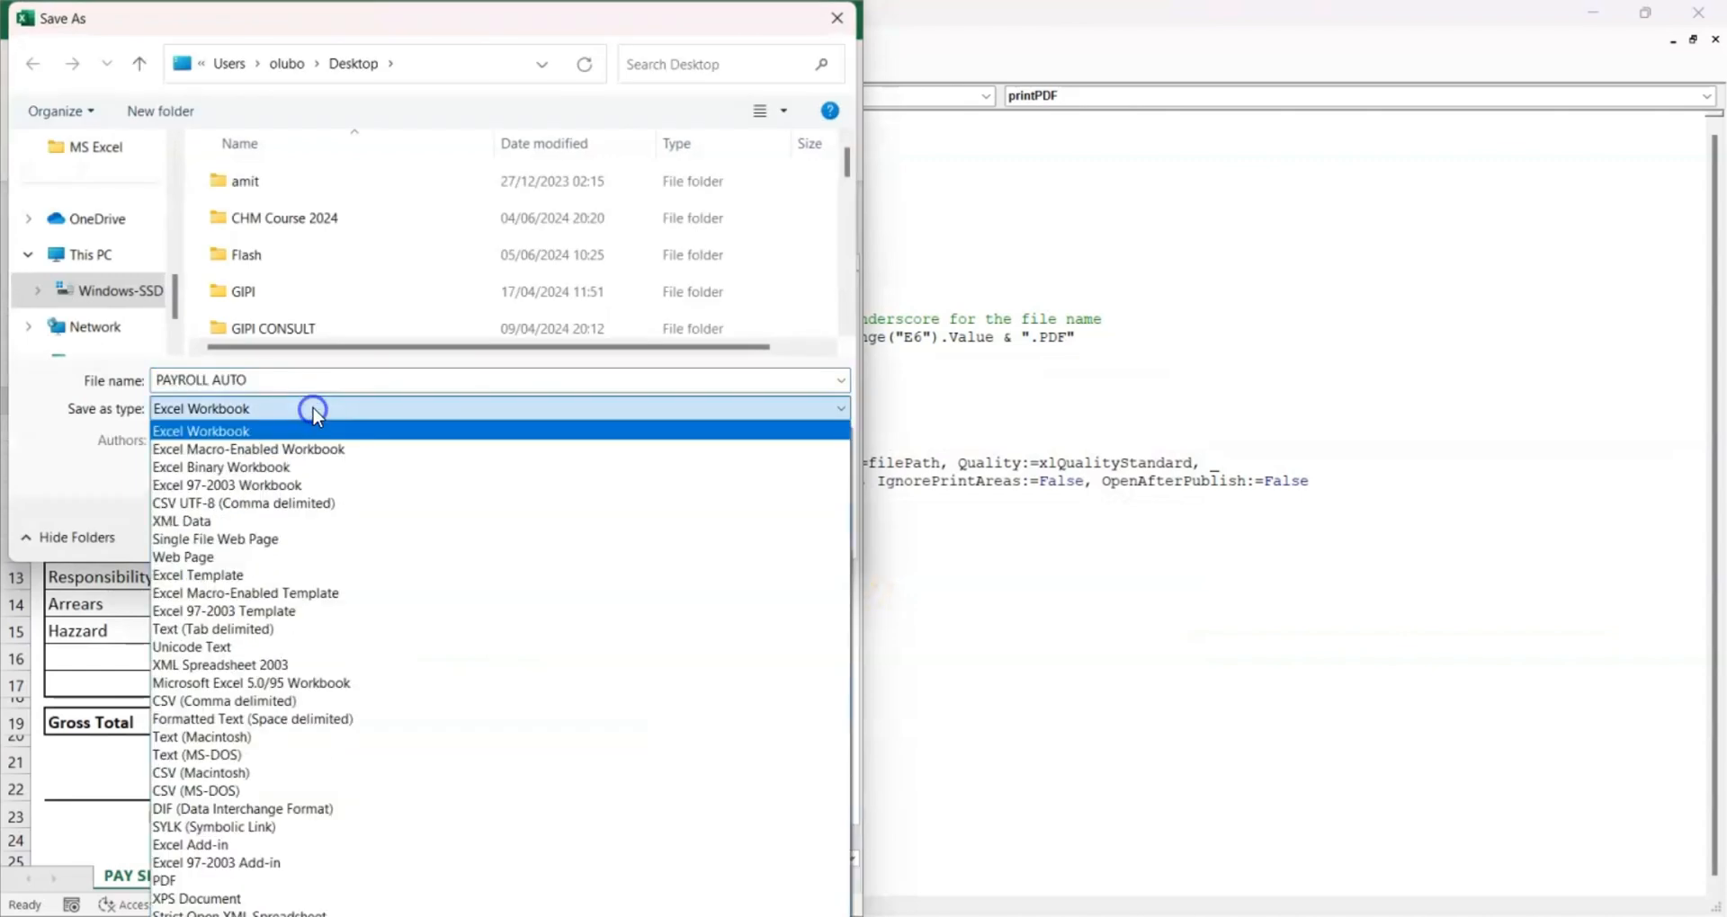
pyautogui.click(215, 454)
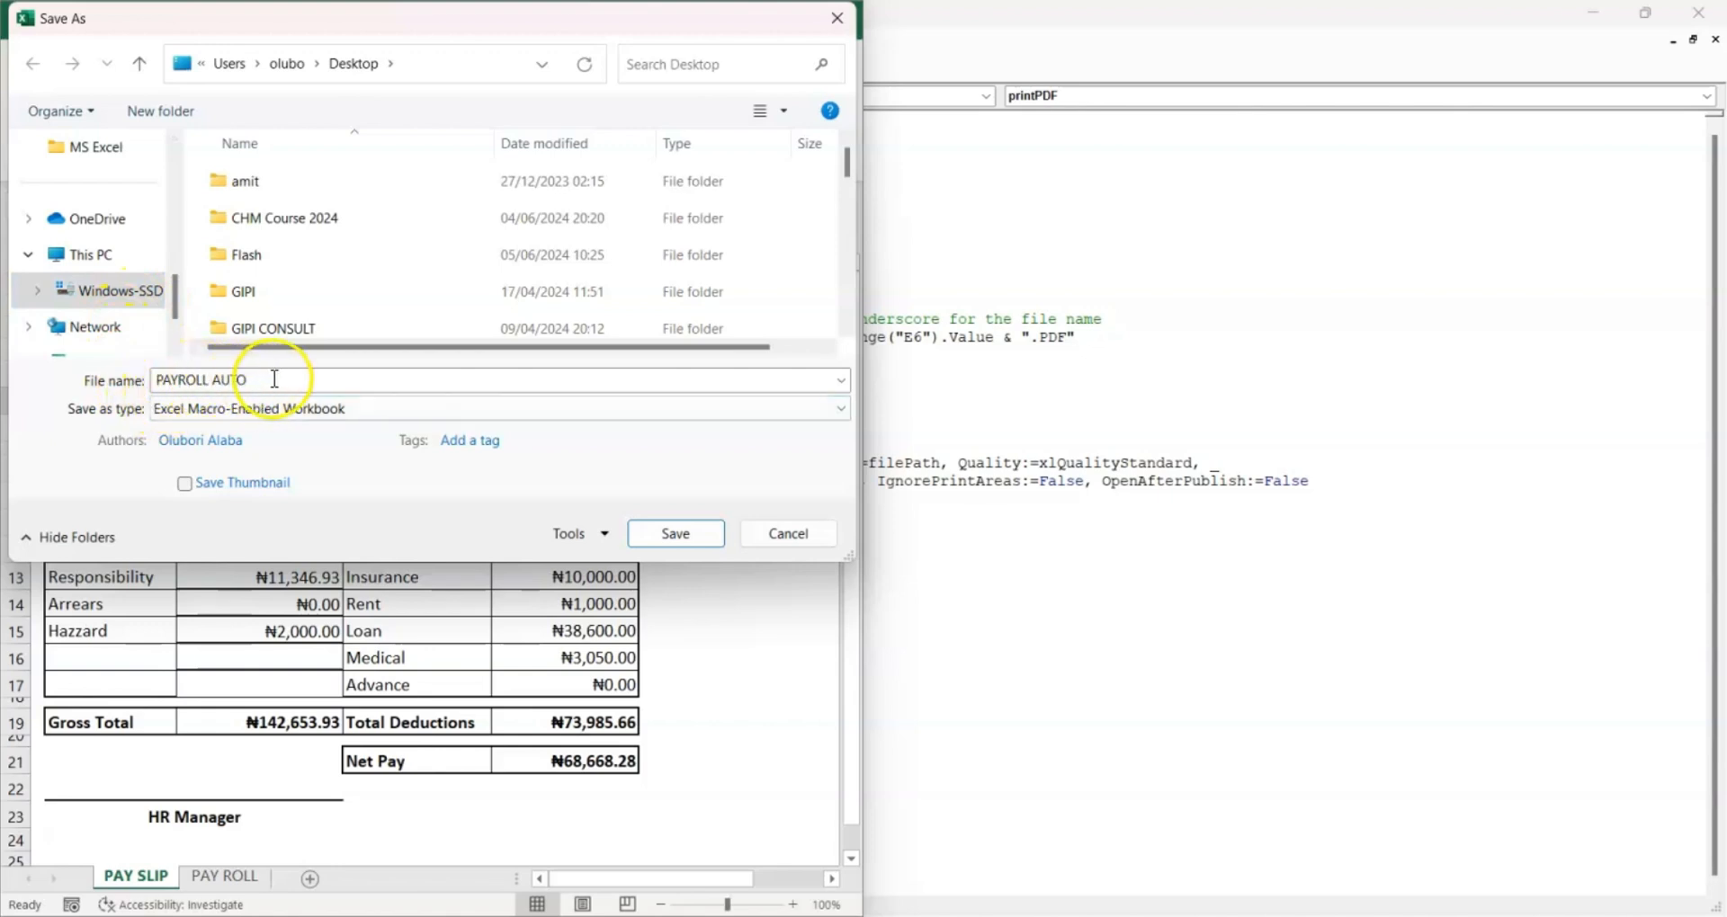
pyautogui.click(673, 534)
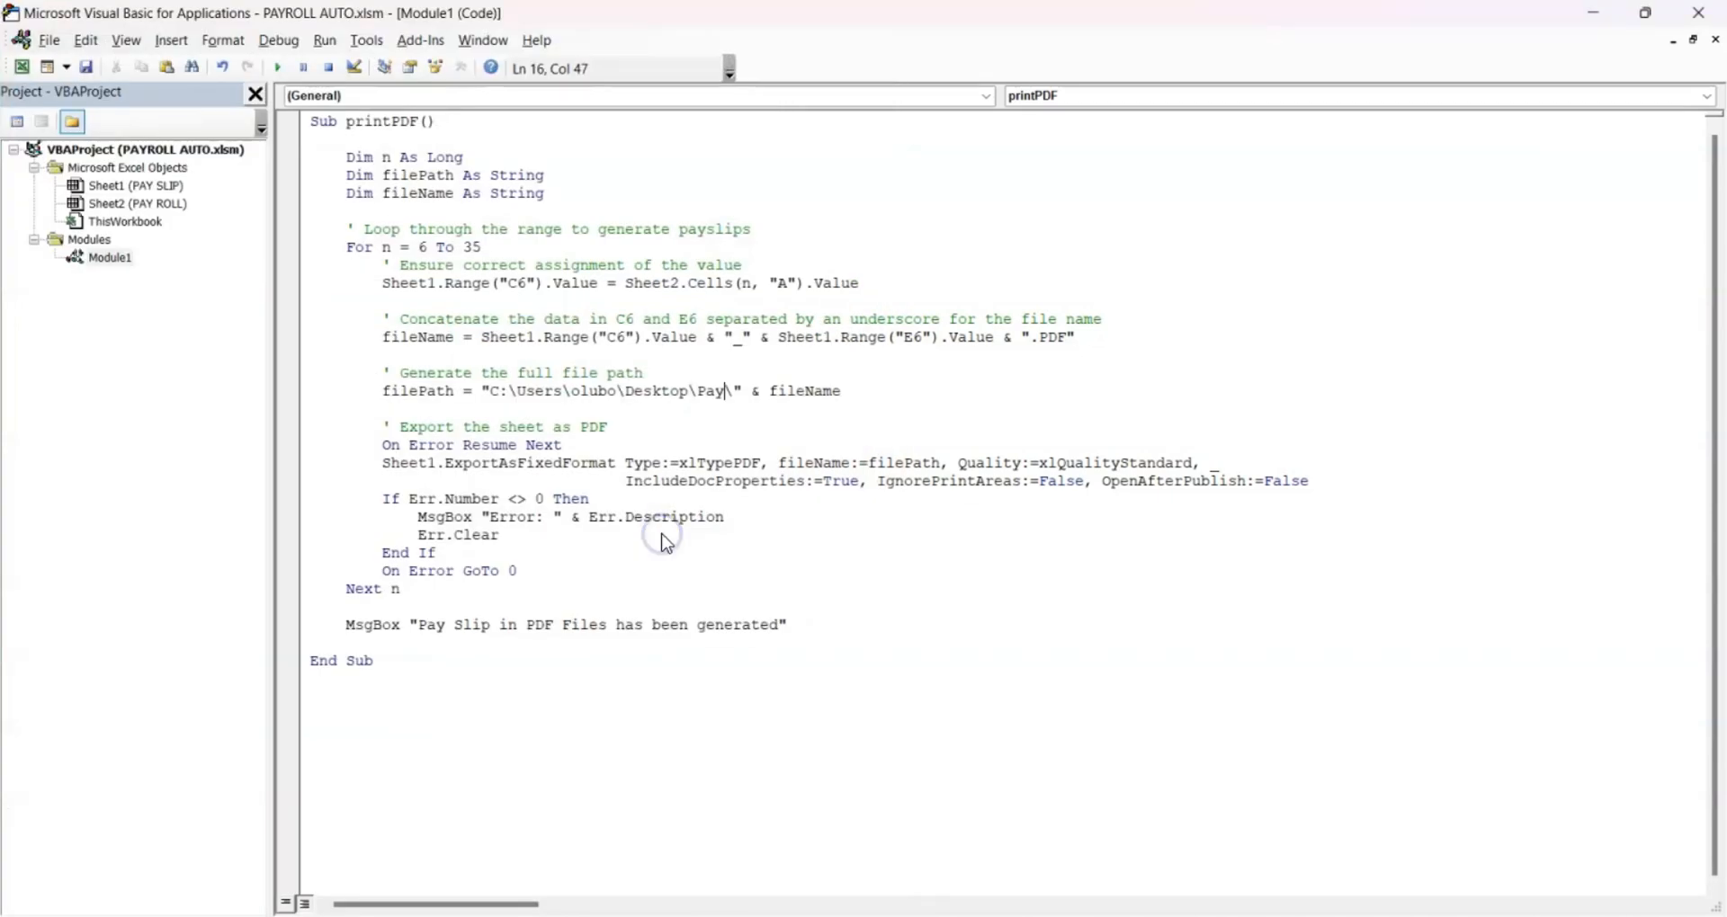
# Close the code editor, maximize the workbook, and add a form-control button over about H9:J11 assigned to the printPDF macro
pyautogui.click(1698, 18)
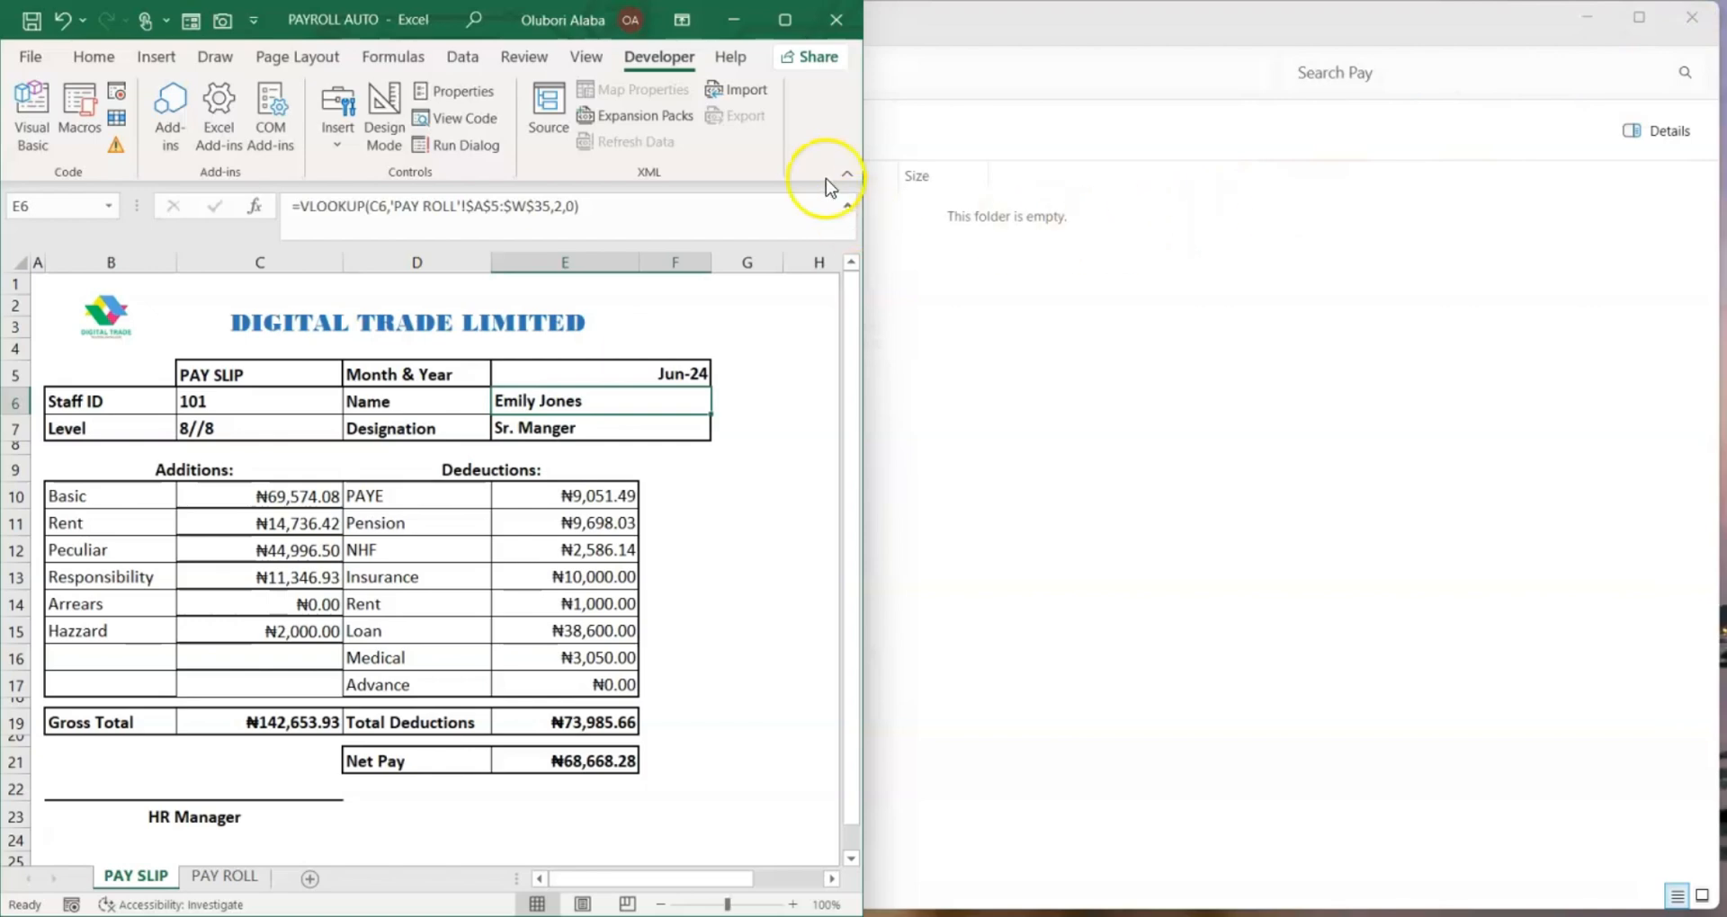
pyautogui.click(789, 27)
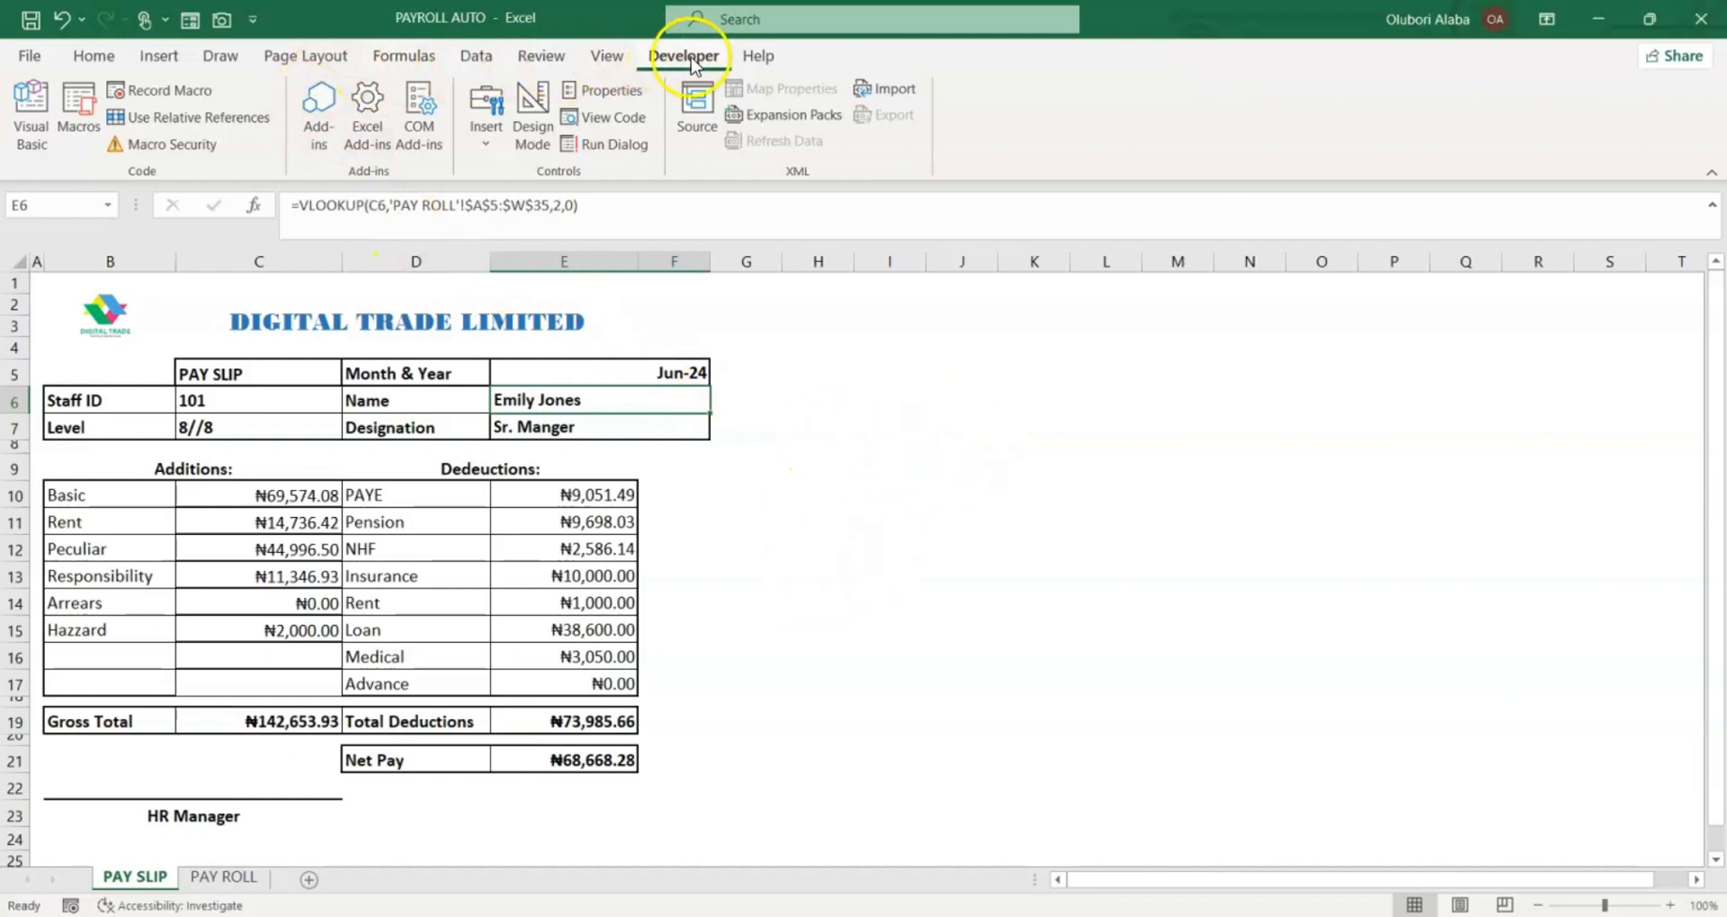
pyautogui.click(485, 125)
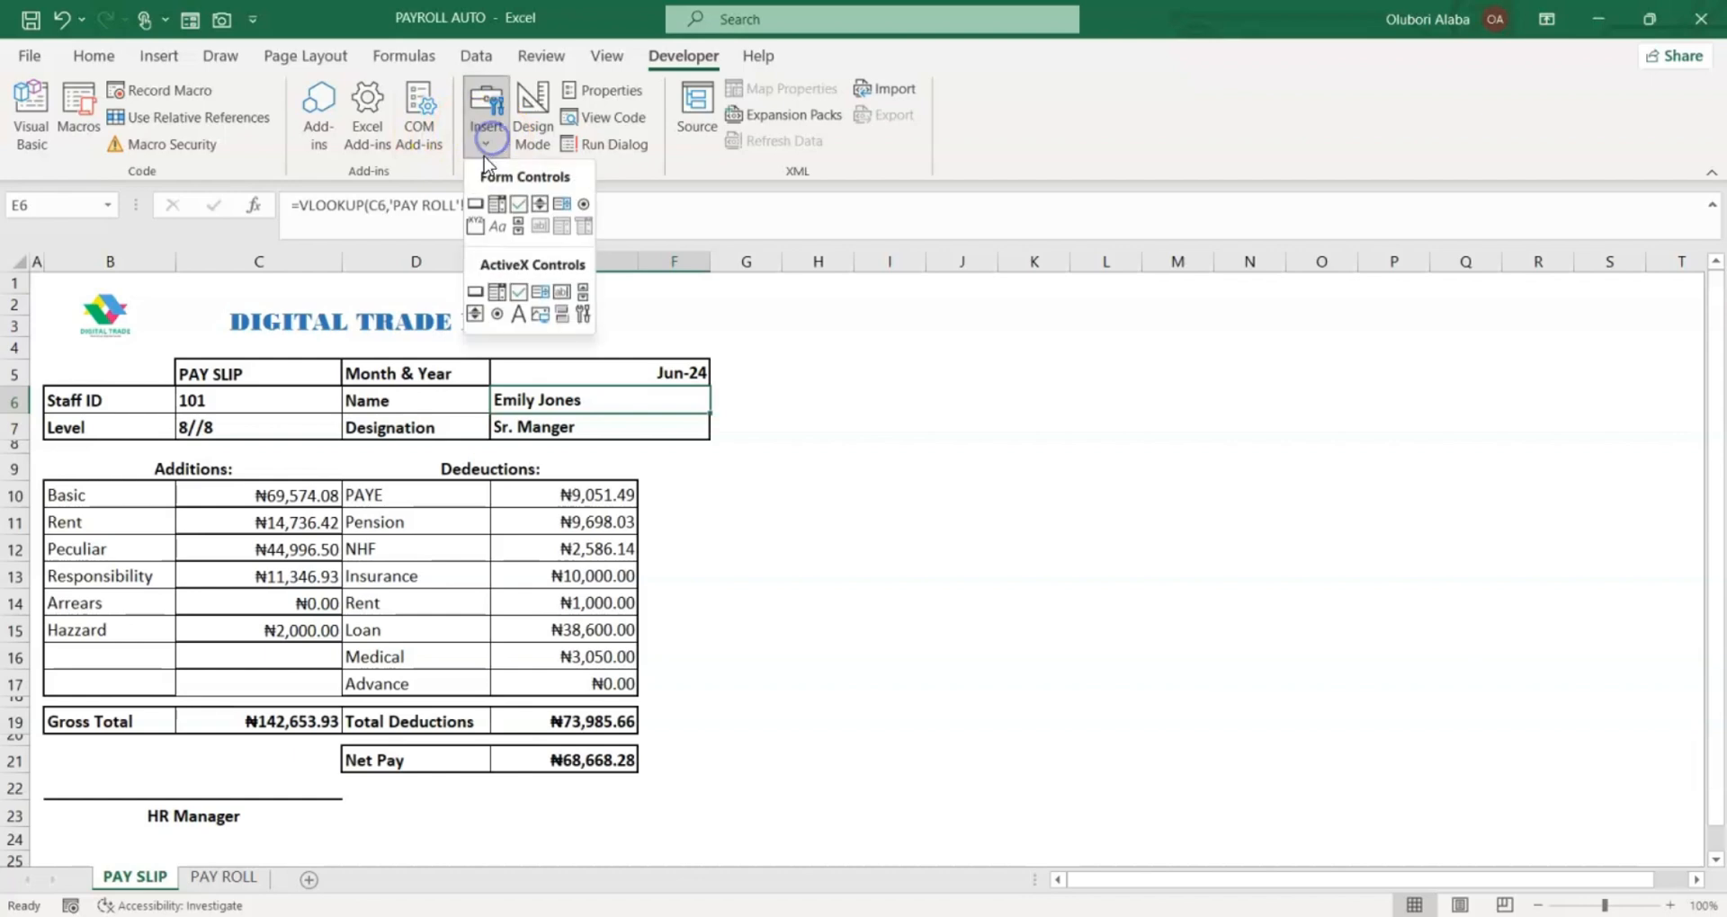
pyautogui.click(474, 206)
pyautogui.moveTo(793, 454); pyautogui.dragTo(976, 521)
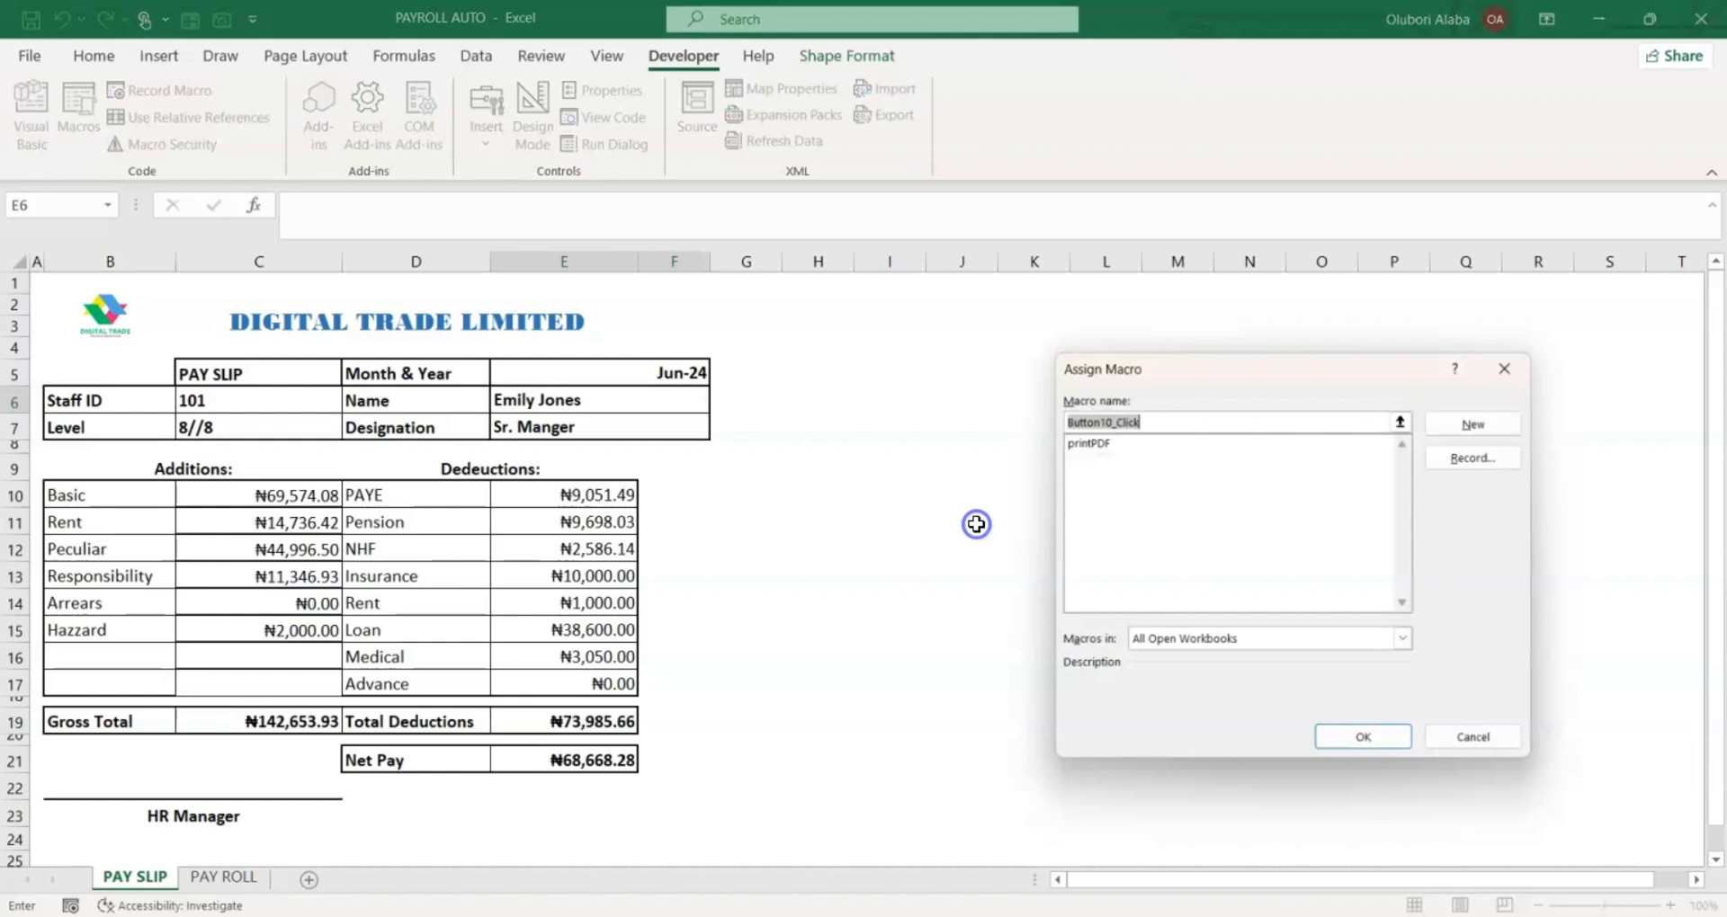
pyautogui.click(1076, 442)
pyautogui.click(1376, 748)
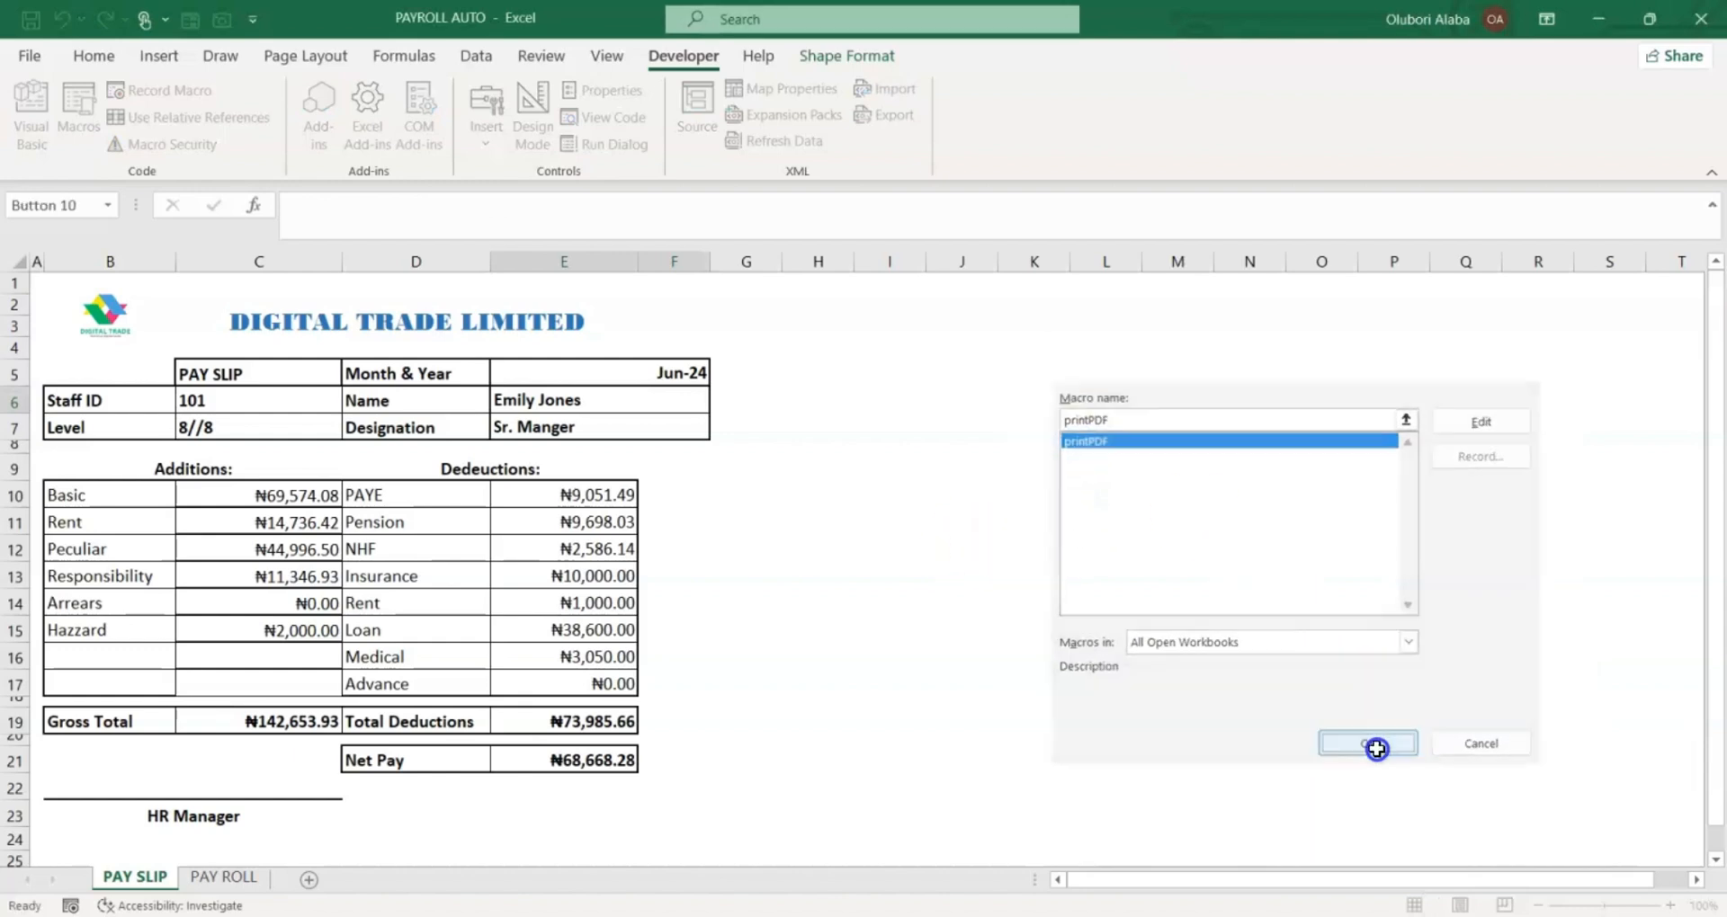
# Label the new button Print PDF, run its macro to export all pay slips, and dismiss the completion message
pyautogui.click(887, 498)
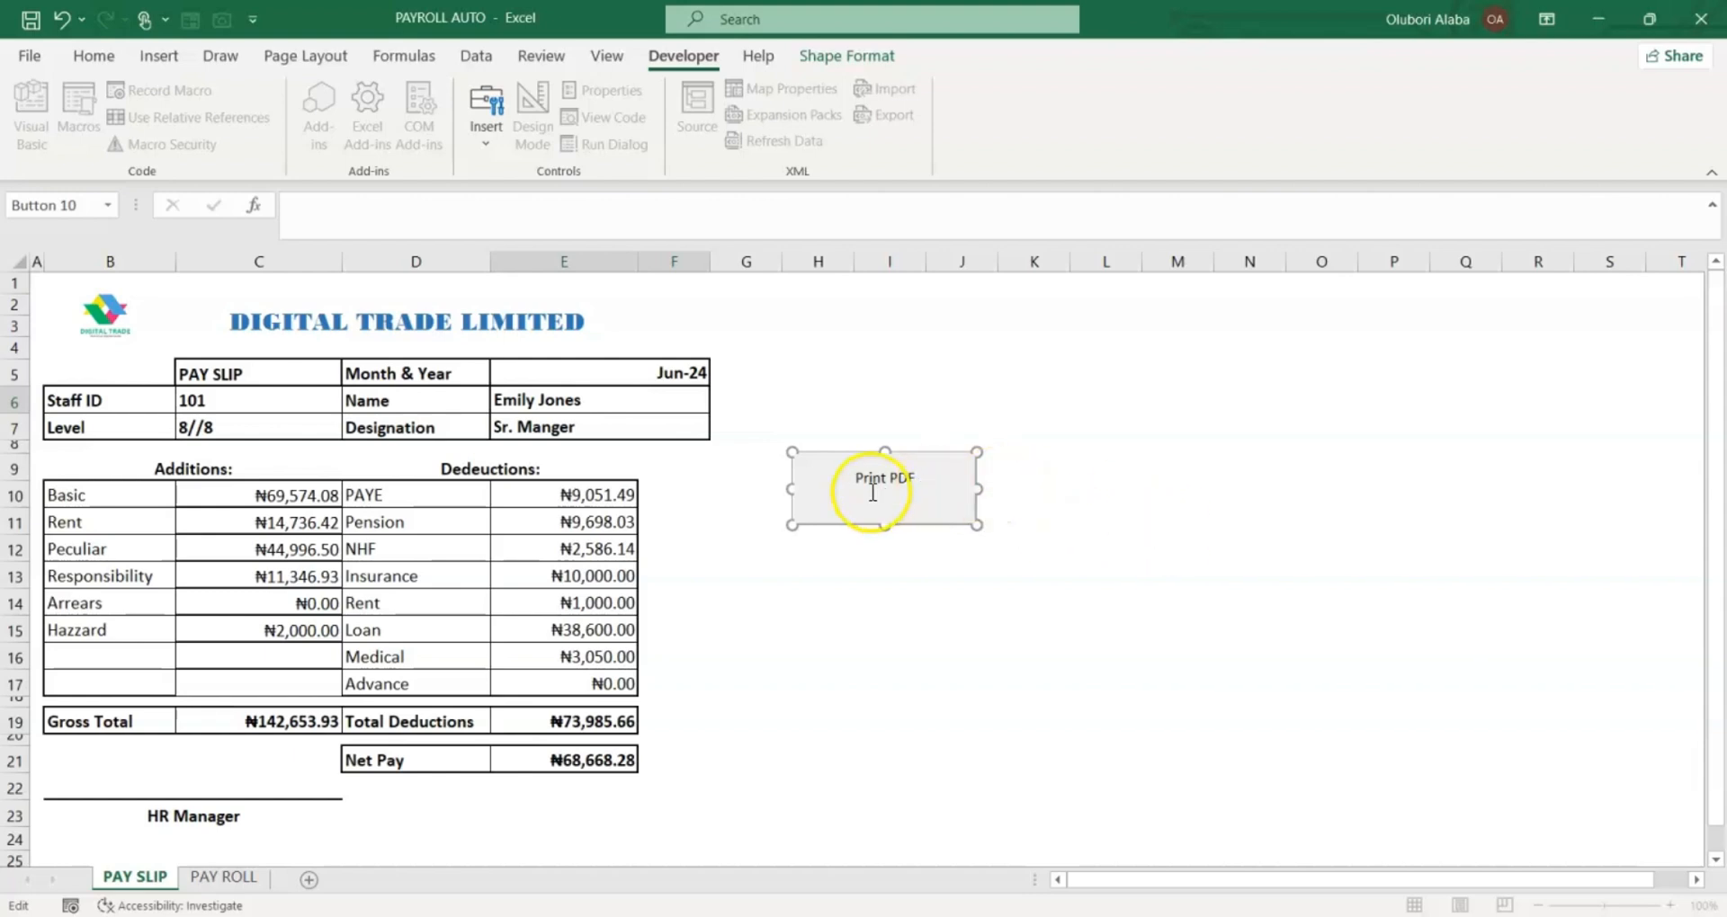
pyautogui.click(914, 405)
pyautogui.click(913, 486)
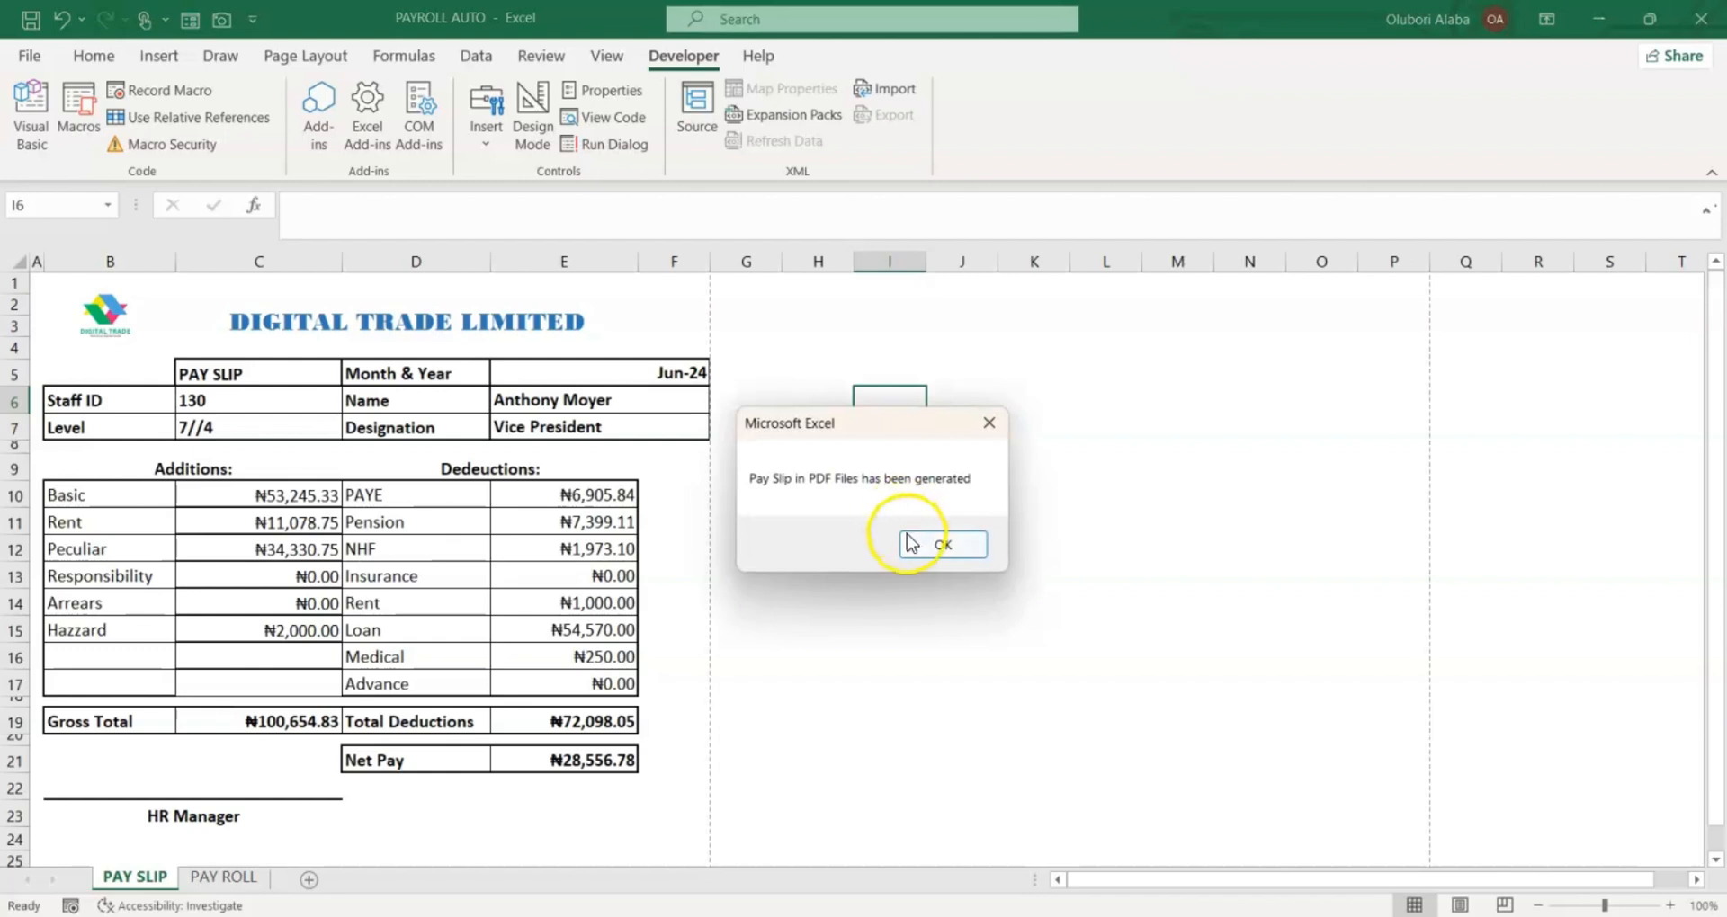
pyautogui.click(910, 542)
# Change the macro button's label to Print Pay Slip
pyautogui.rightClick(901, 499)
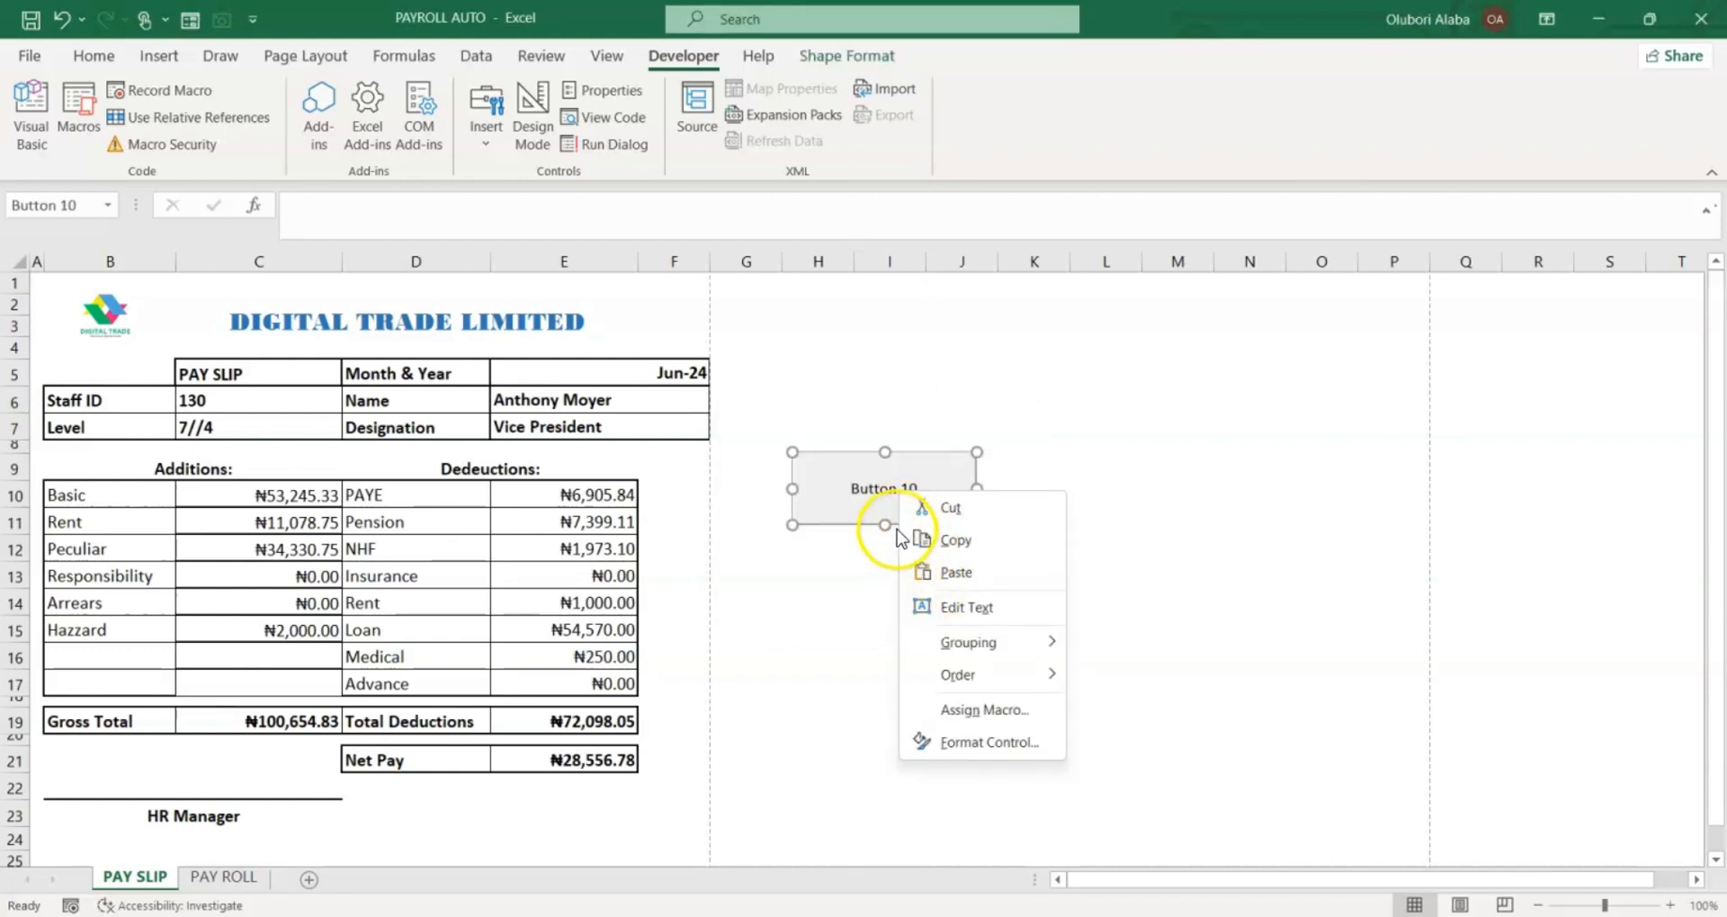
pyautogui.click(959, 603)
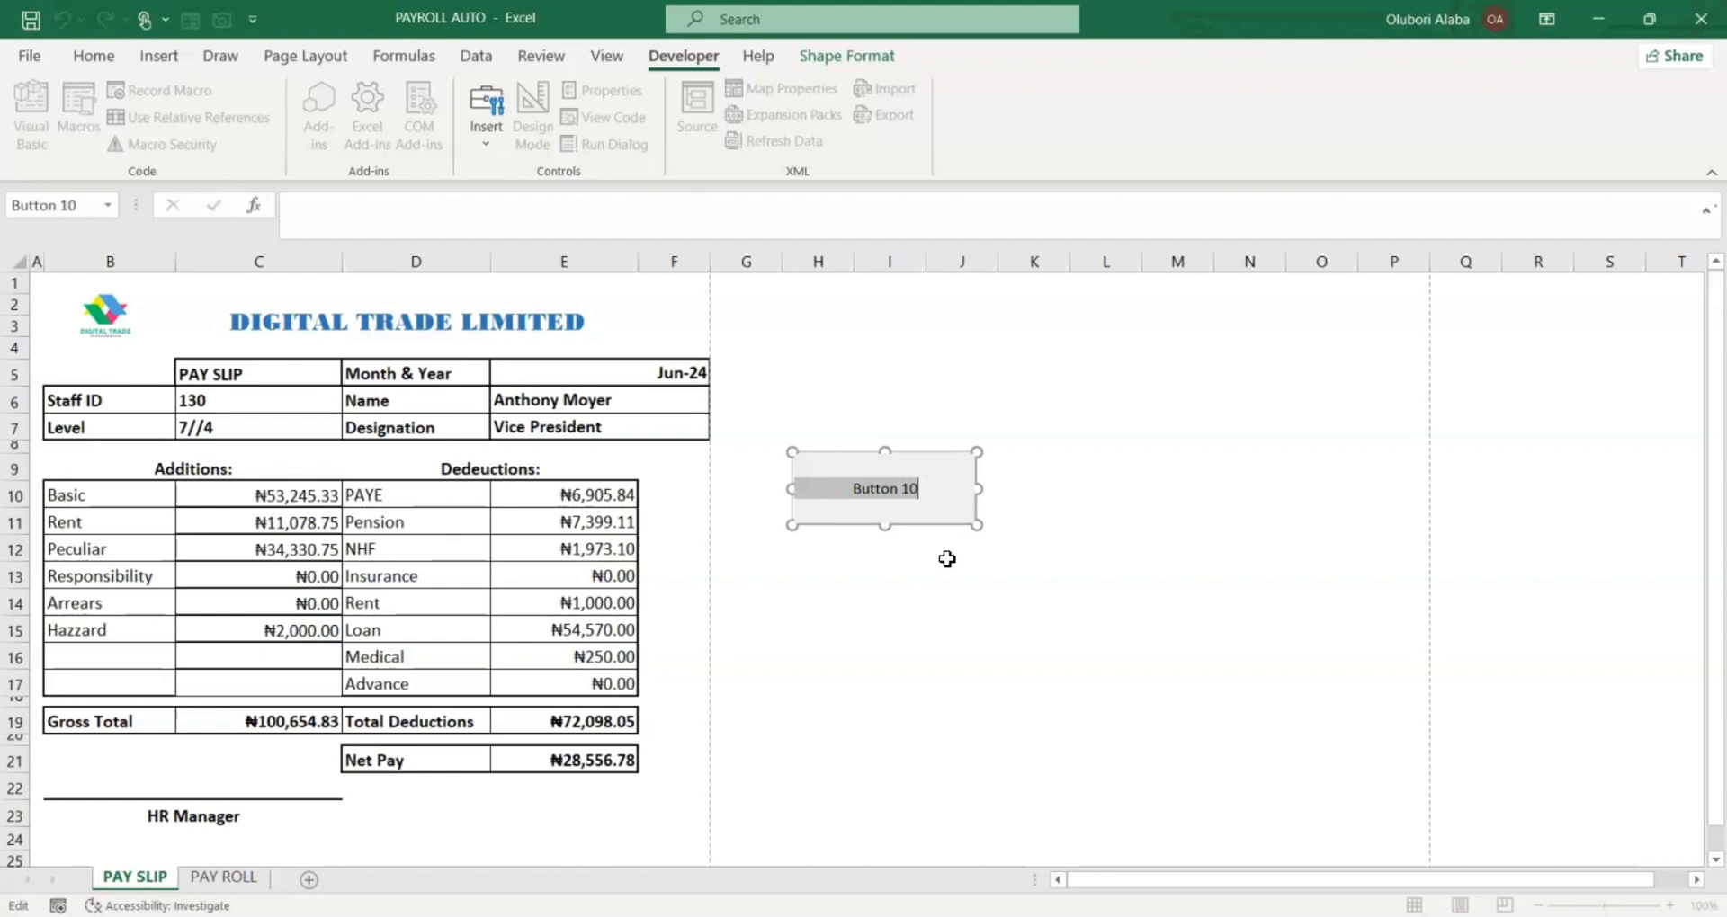
pyautogui.write('Print Pay Slip')
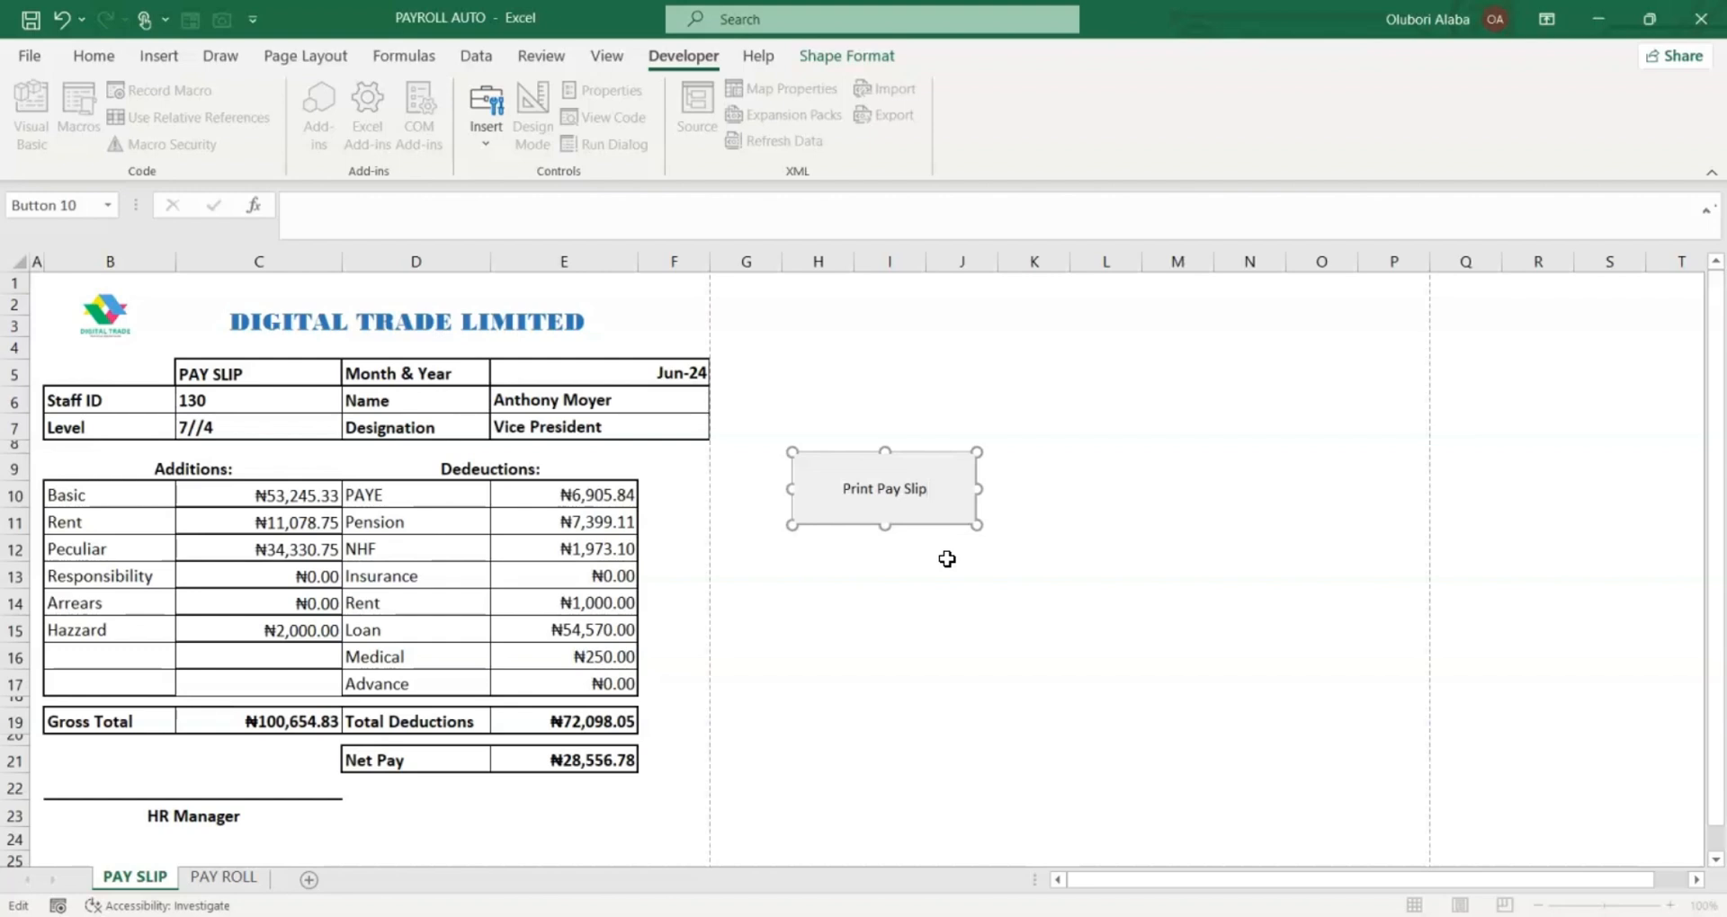
# Deselect the macro button, minimize the workbook, and delete all existing PDF pay slips from the Pay folder
pyautogui.click(985, 572)
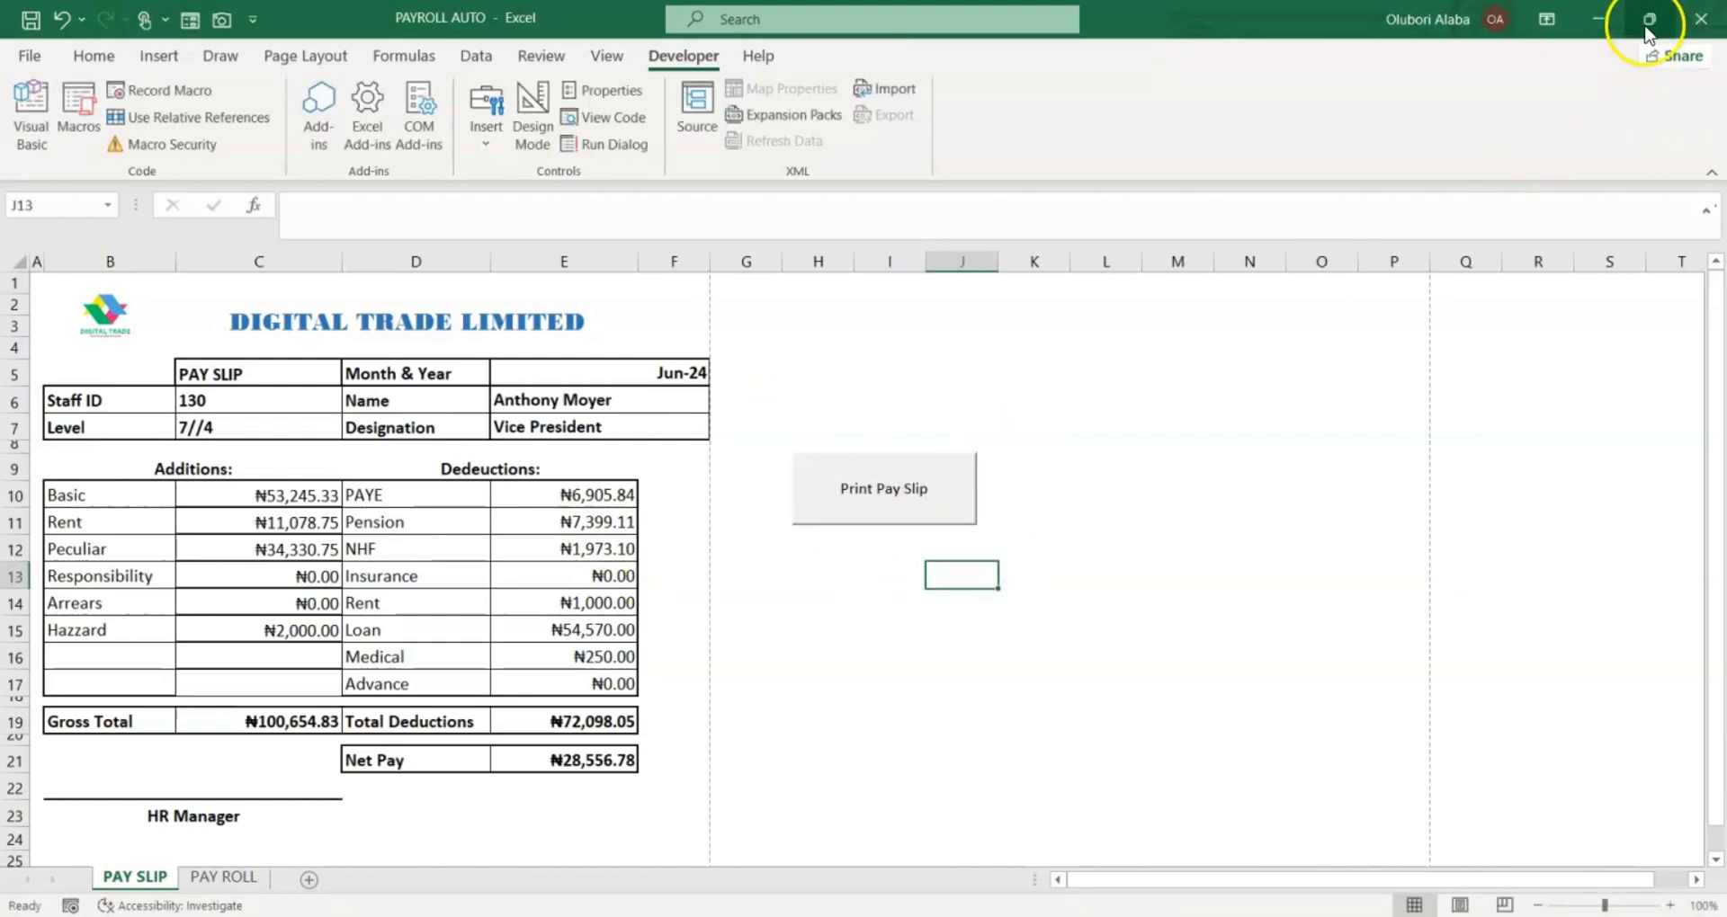
pyautogui.click(1597, 18)
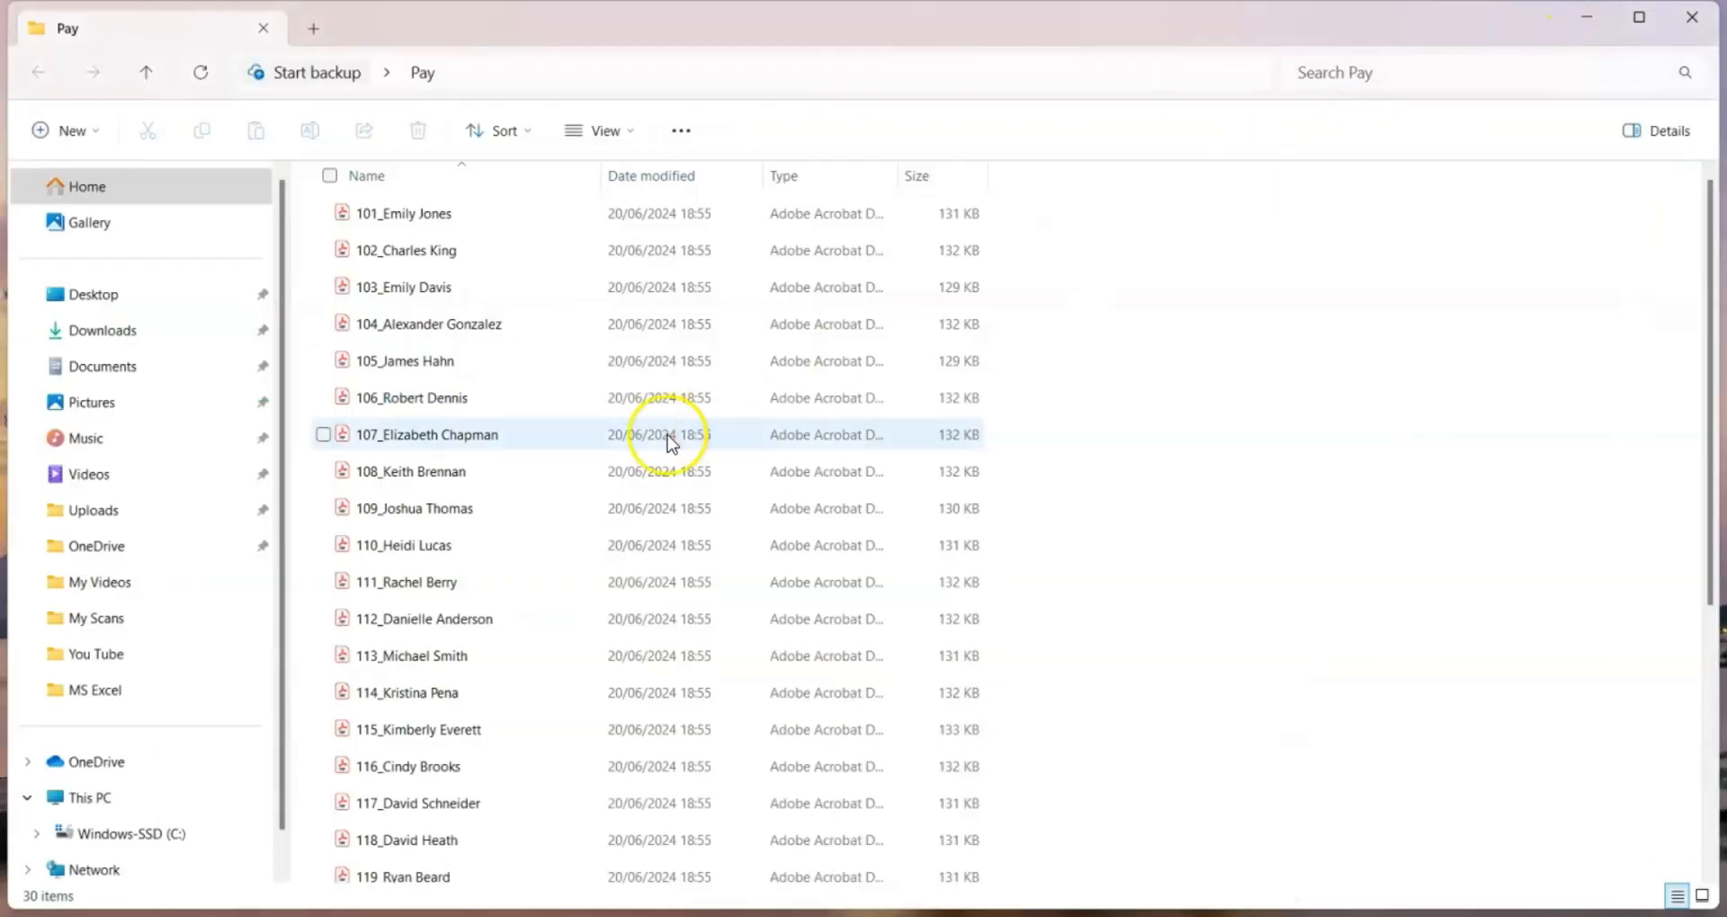
pyautogui.scroll(-4, 570, 450)
pyautogui.scroll(4, 574, 428)
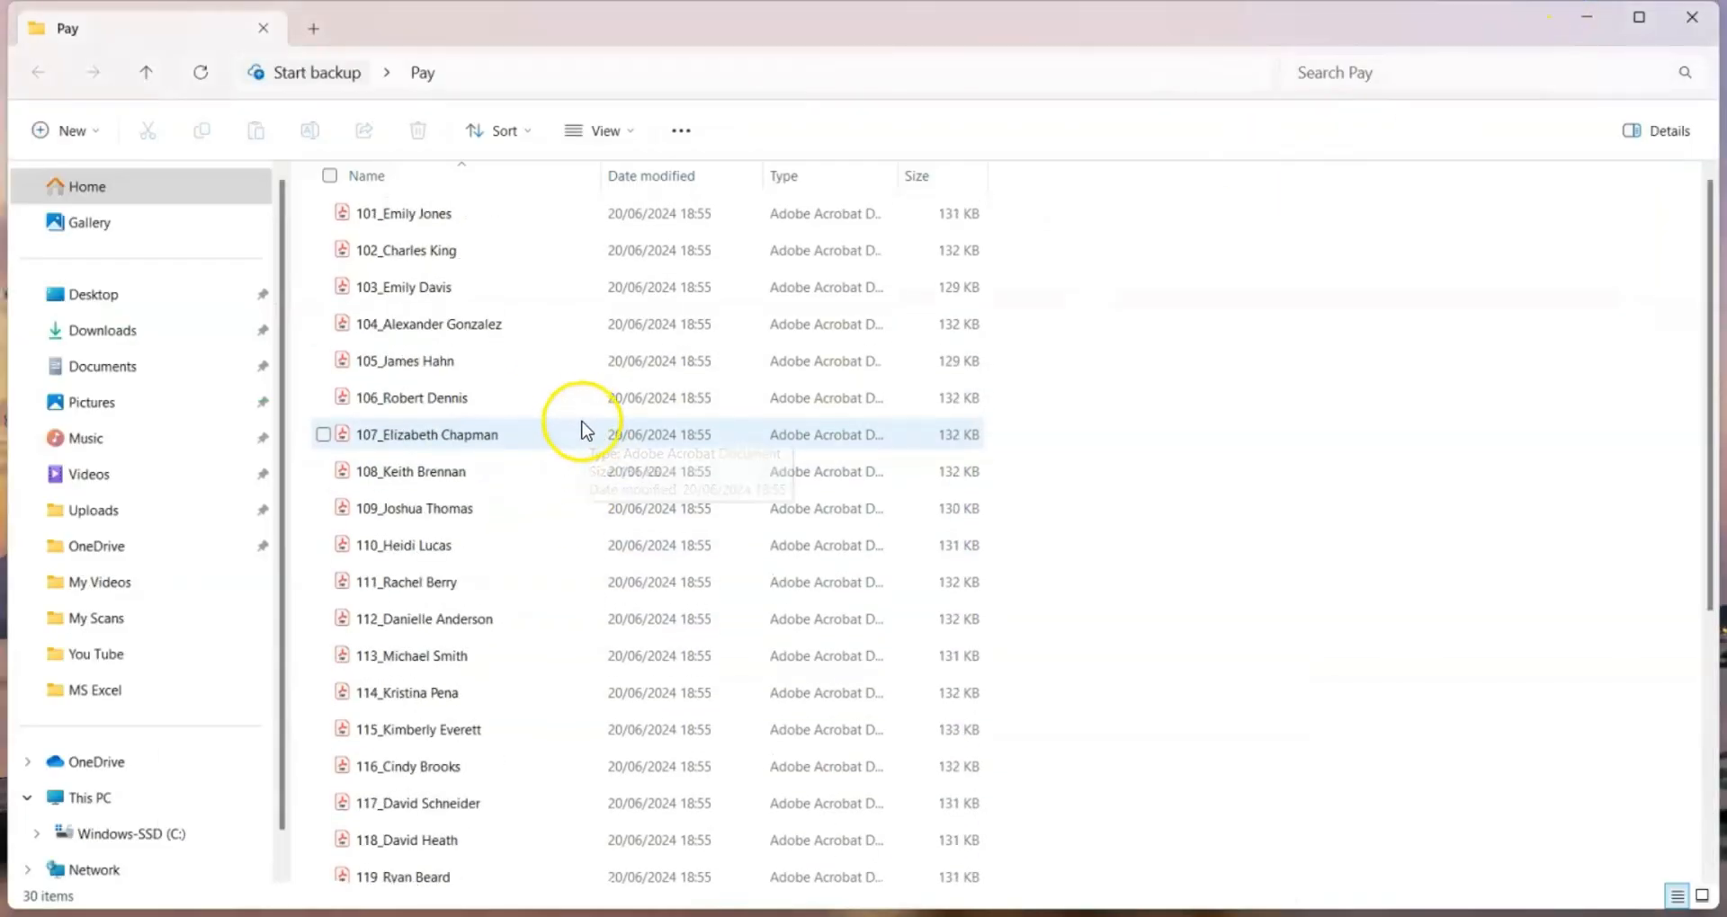
pyautogui.hotkey('ctrl', 'a')
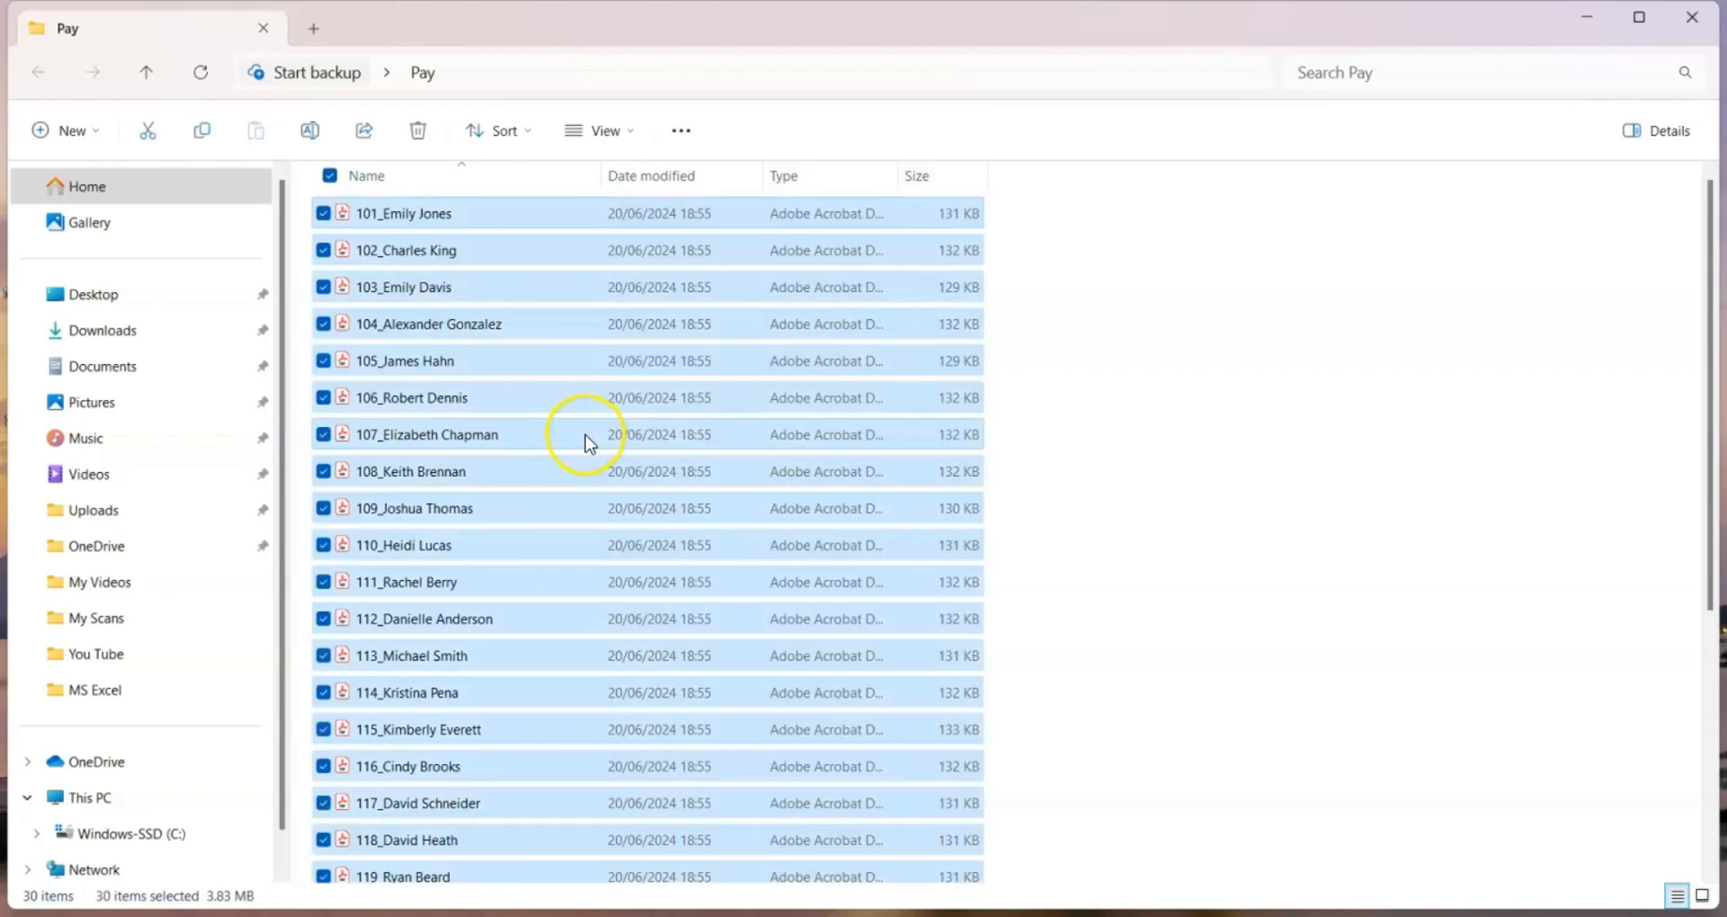
pyautogui.press('Delete')
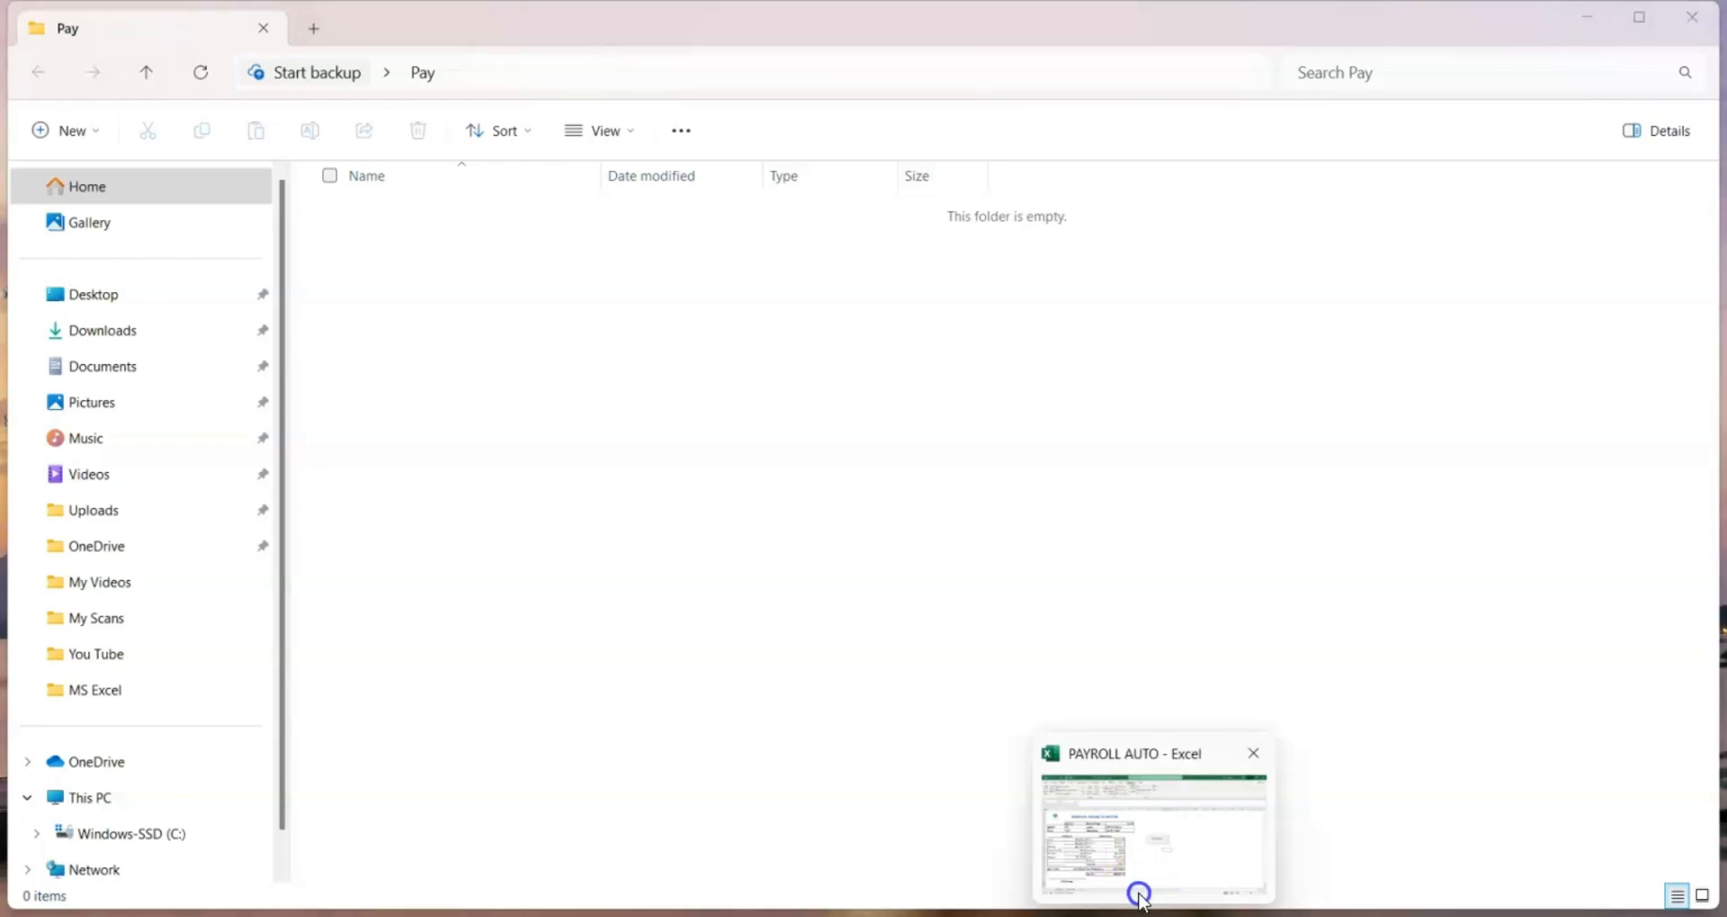
# Switch back to the PAYROLL AUTO workbook in Excel and snap it beside the Pay folder so both are visible
pyautogui.click(1137, 894)
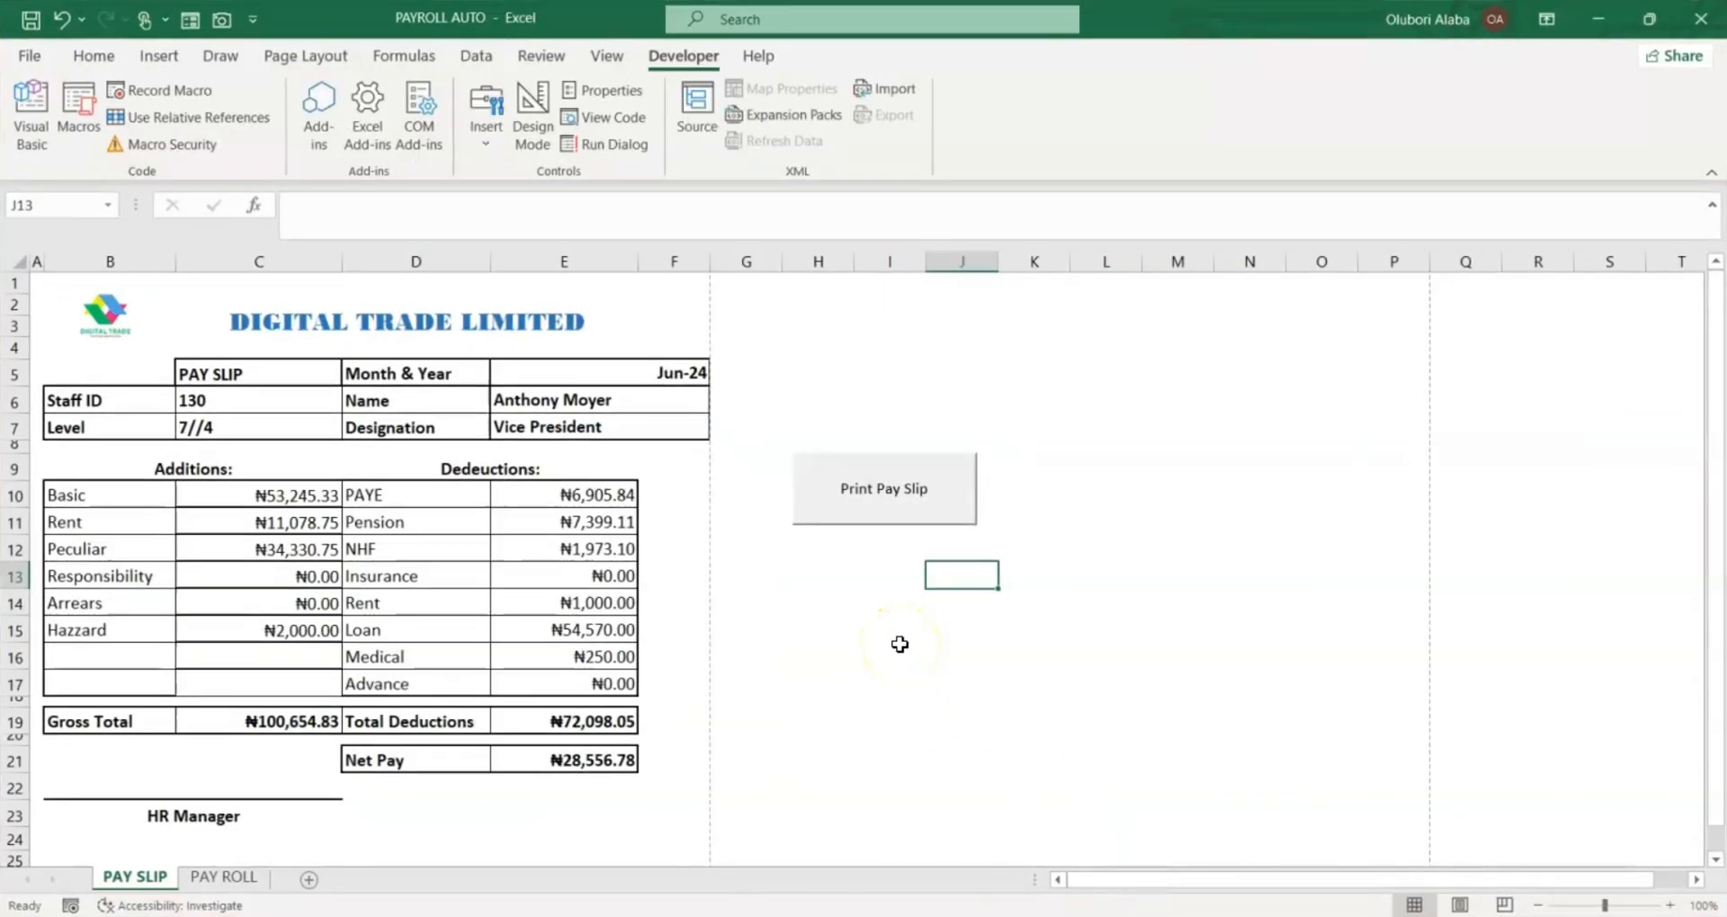
pyautogui.press('super+Right')
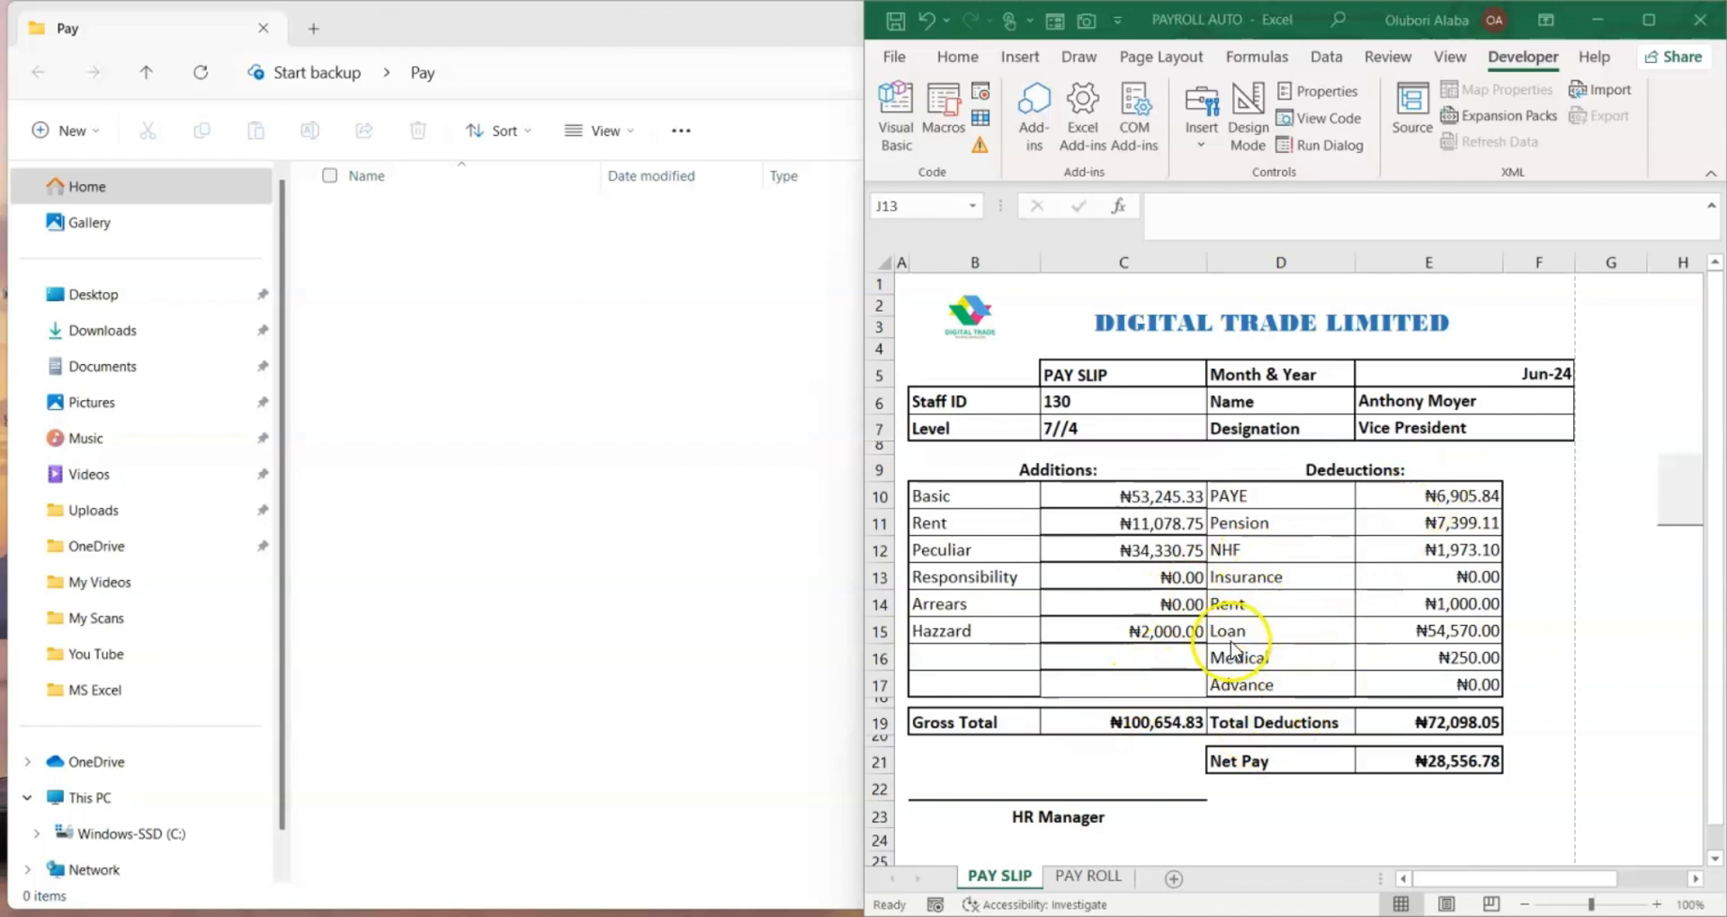
pyautogui.scroll(-3, 1234, 620)
pyautogui.scroll(3, 1234, 620)
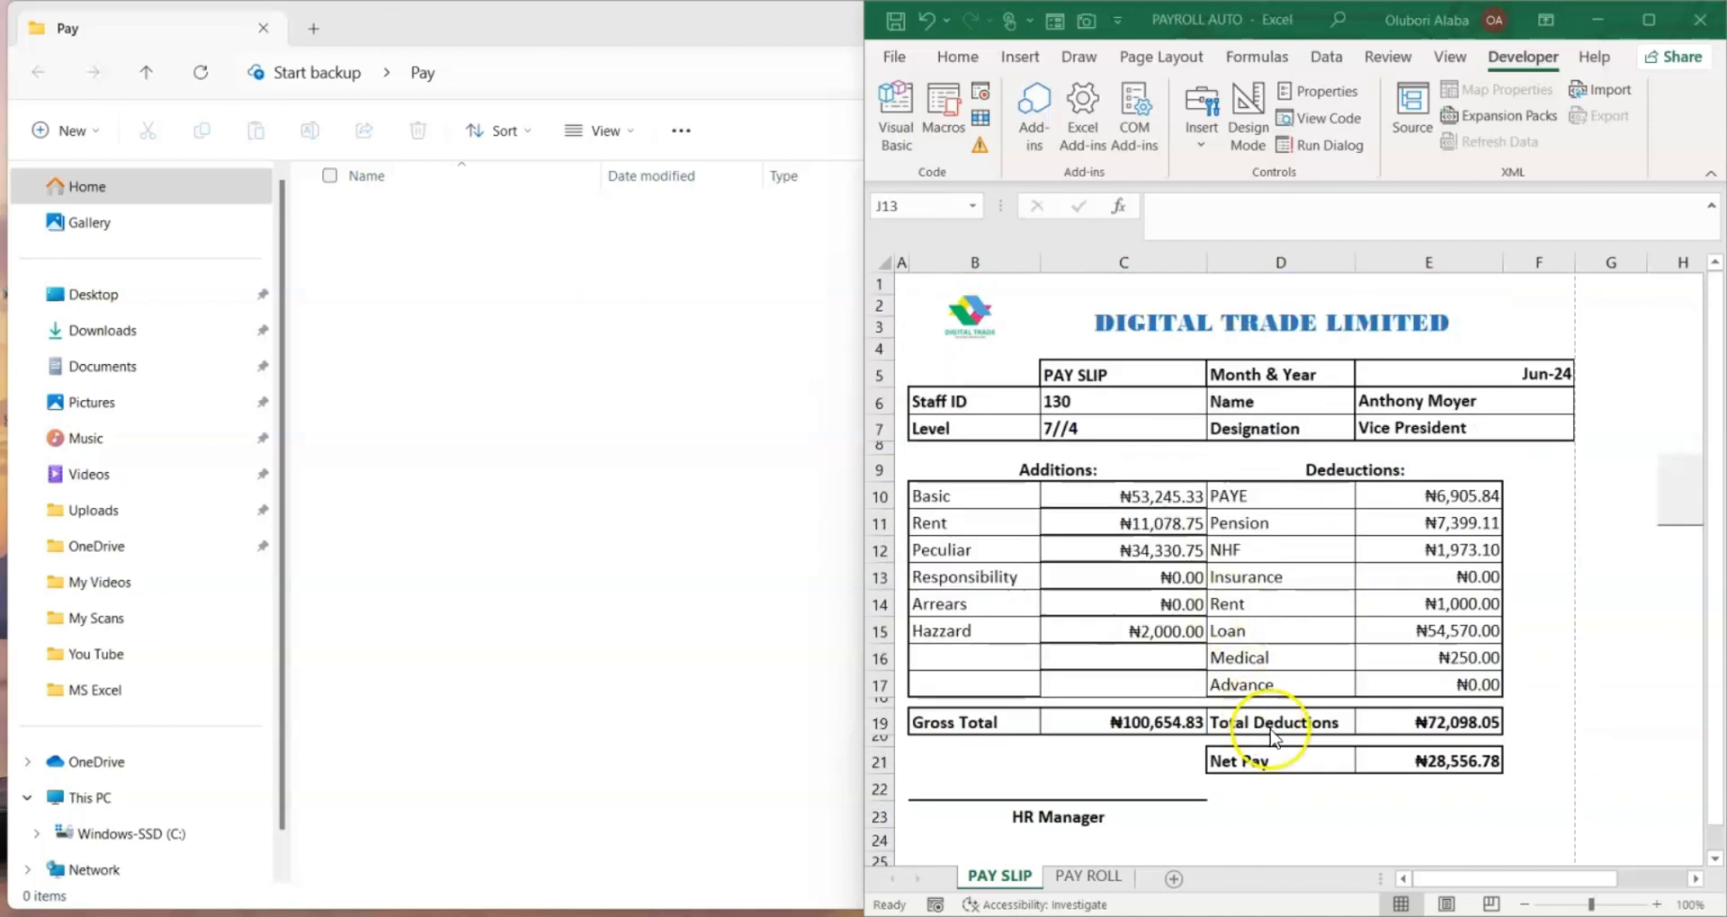
# Choose 101 from the Staff ID list in C6 of the PAY SLIP sheet
pyautogui.moveTo(1440, 879); pyautogui.dragTo(1488, 874)
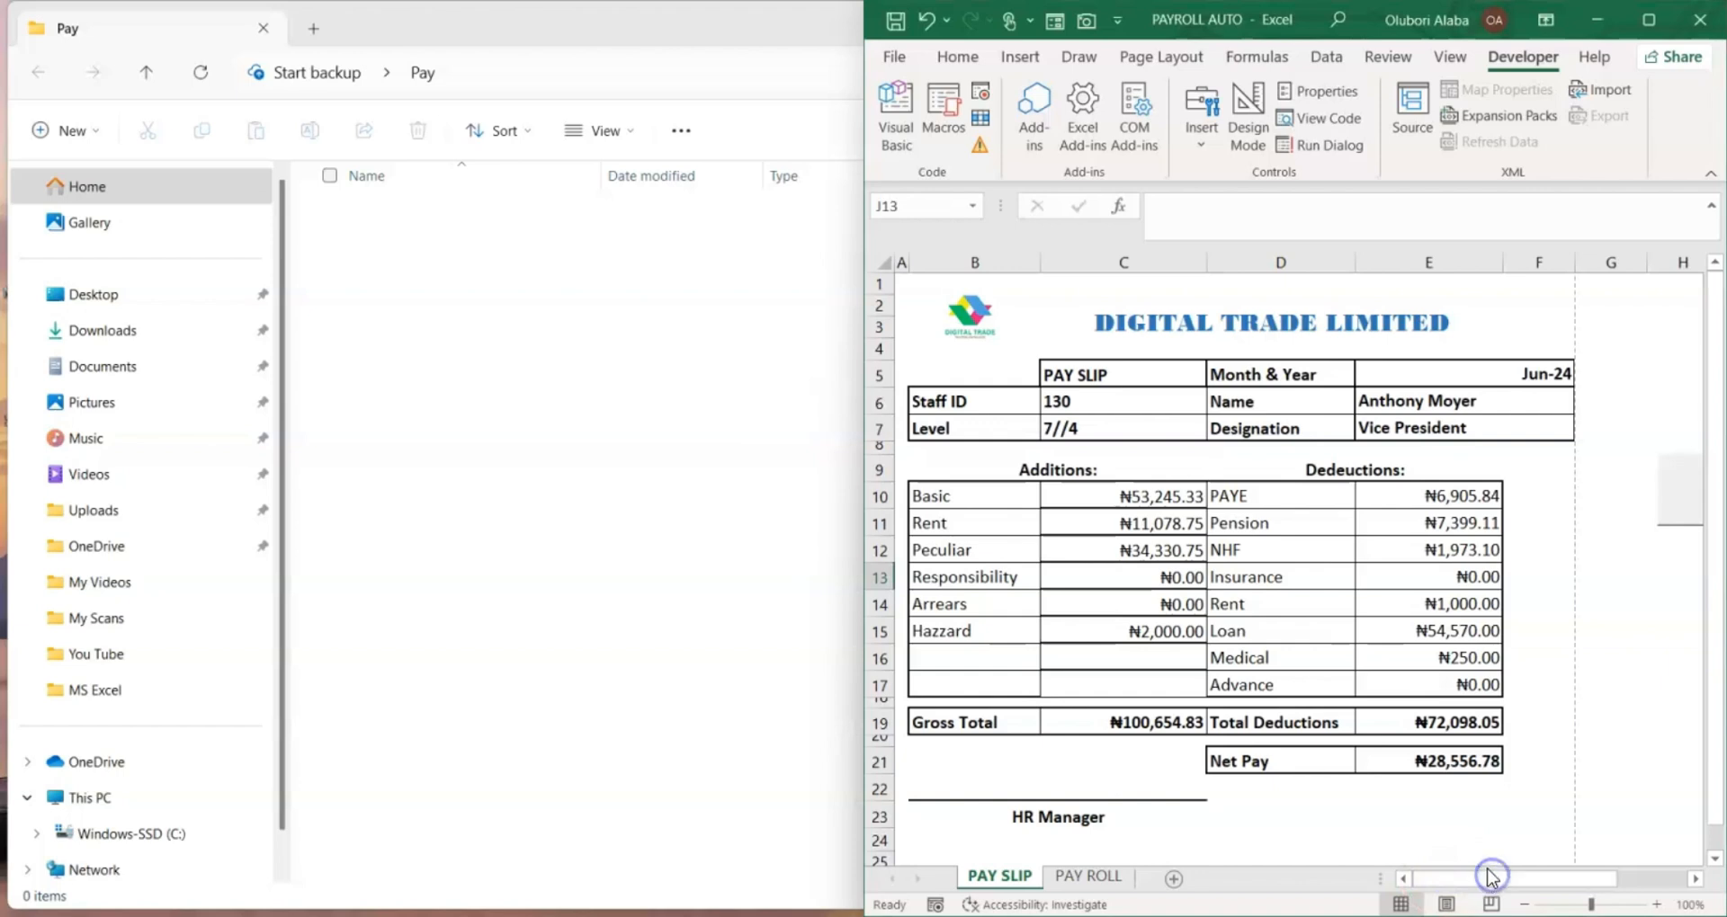
pyautogui.click(1191, 401)
pyautogui.click(1225, 404)
pyautogui.click(1172, 403)
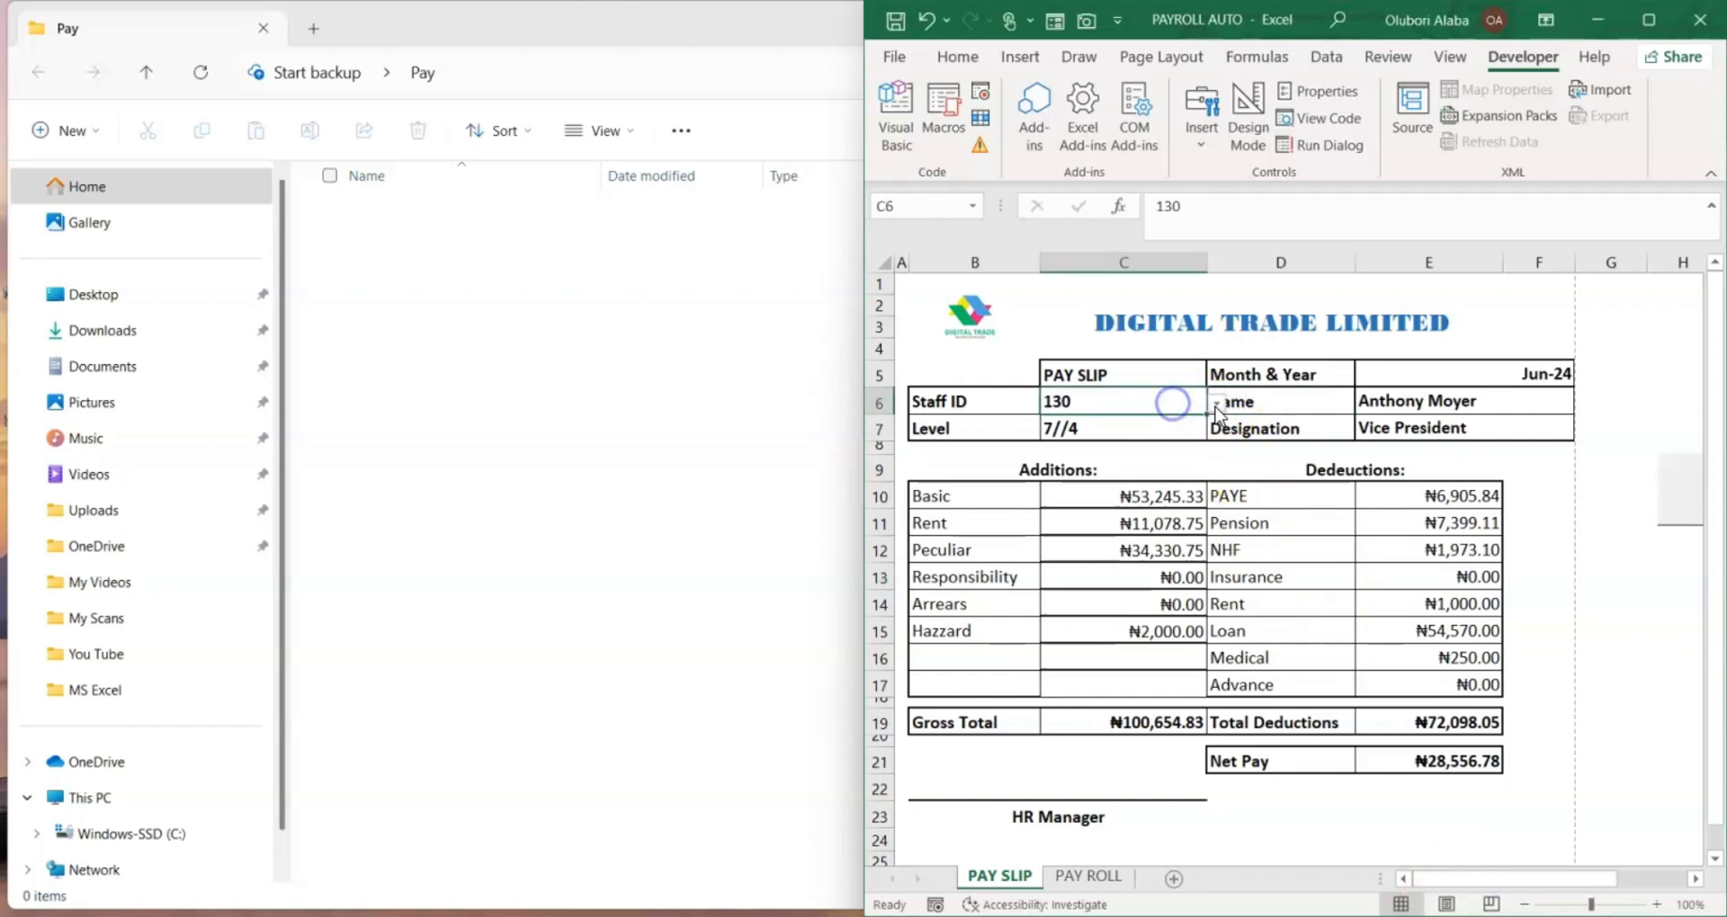
pyautogui.click(1215, 403)
pyautogui.moveTo(1214, 495); pyautogui.dragTo(1200, 383)
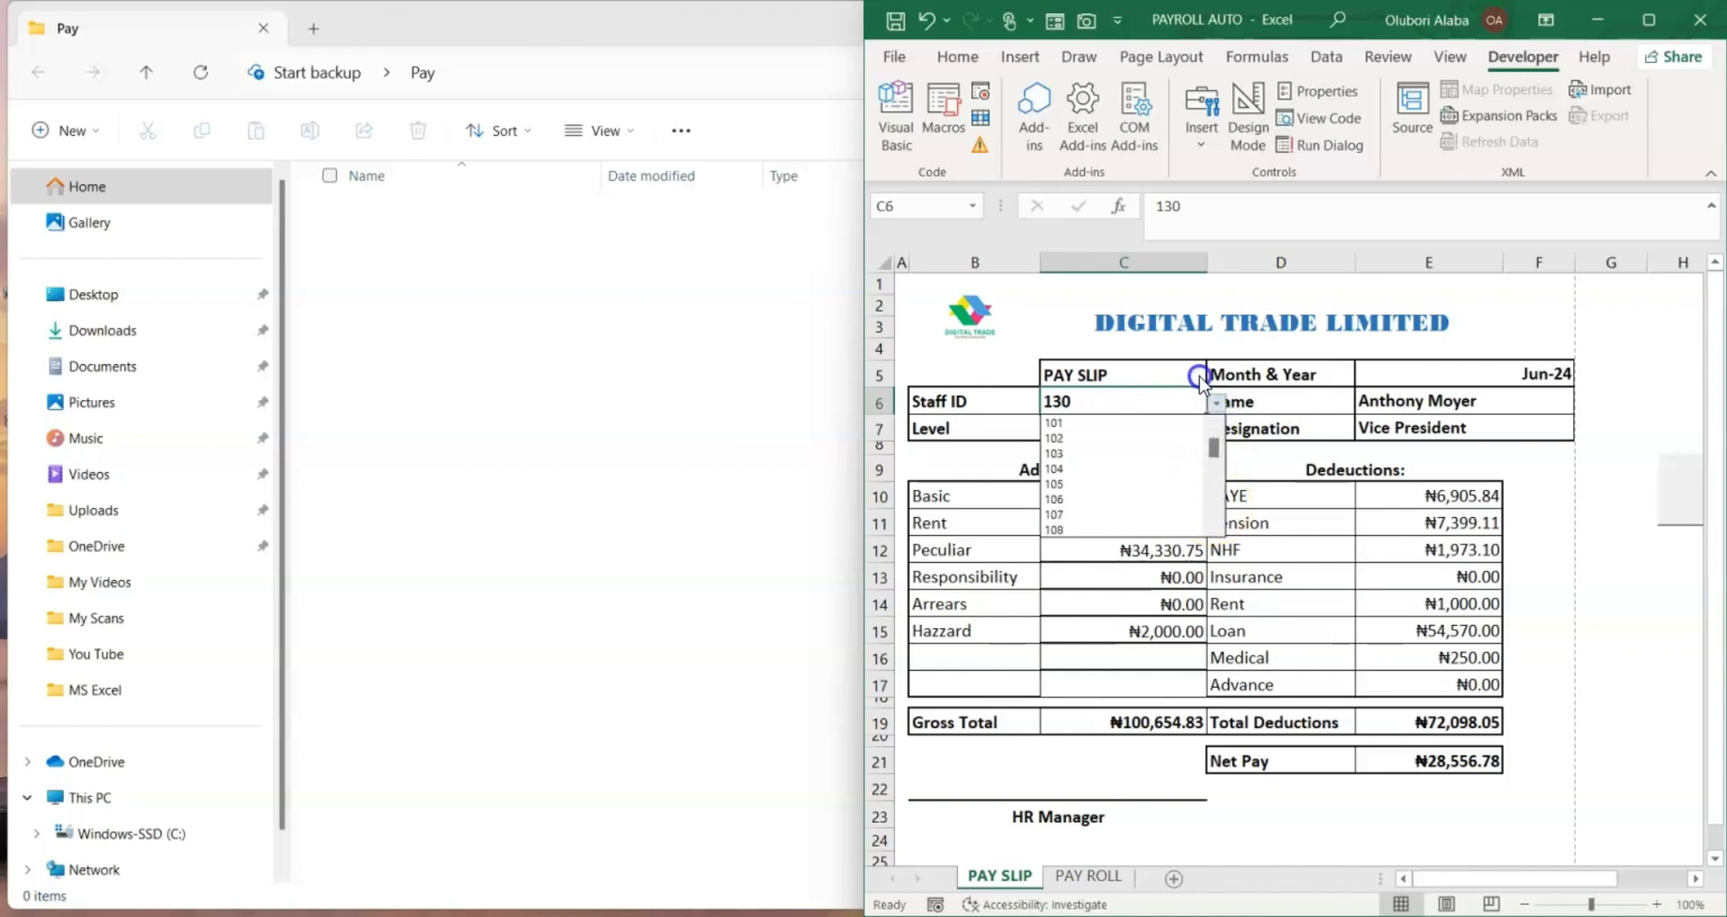
pyautogui.click(1075, 423)
# Run the Print Pay Slip macro button to export all slips as PDFs to the Pay folder, and dismiss the completion message
pyautogui.moveTo(1473, 879); pyautogui.dragTo(1545, 878)
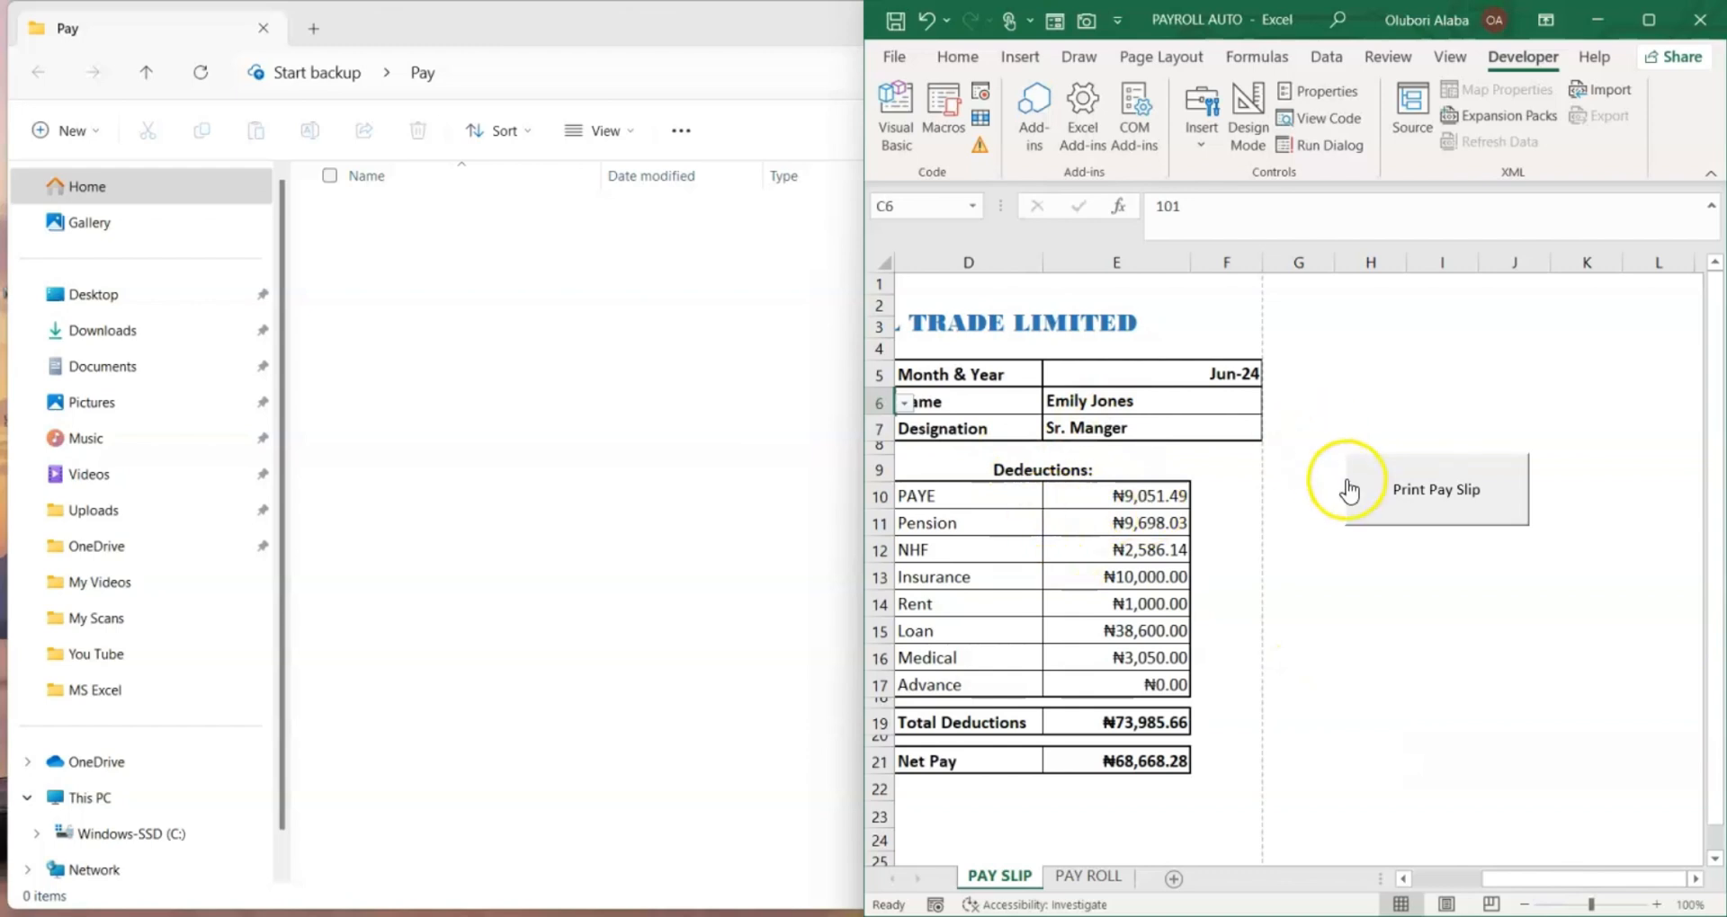
pyautogui.click(1430, 502)
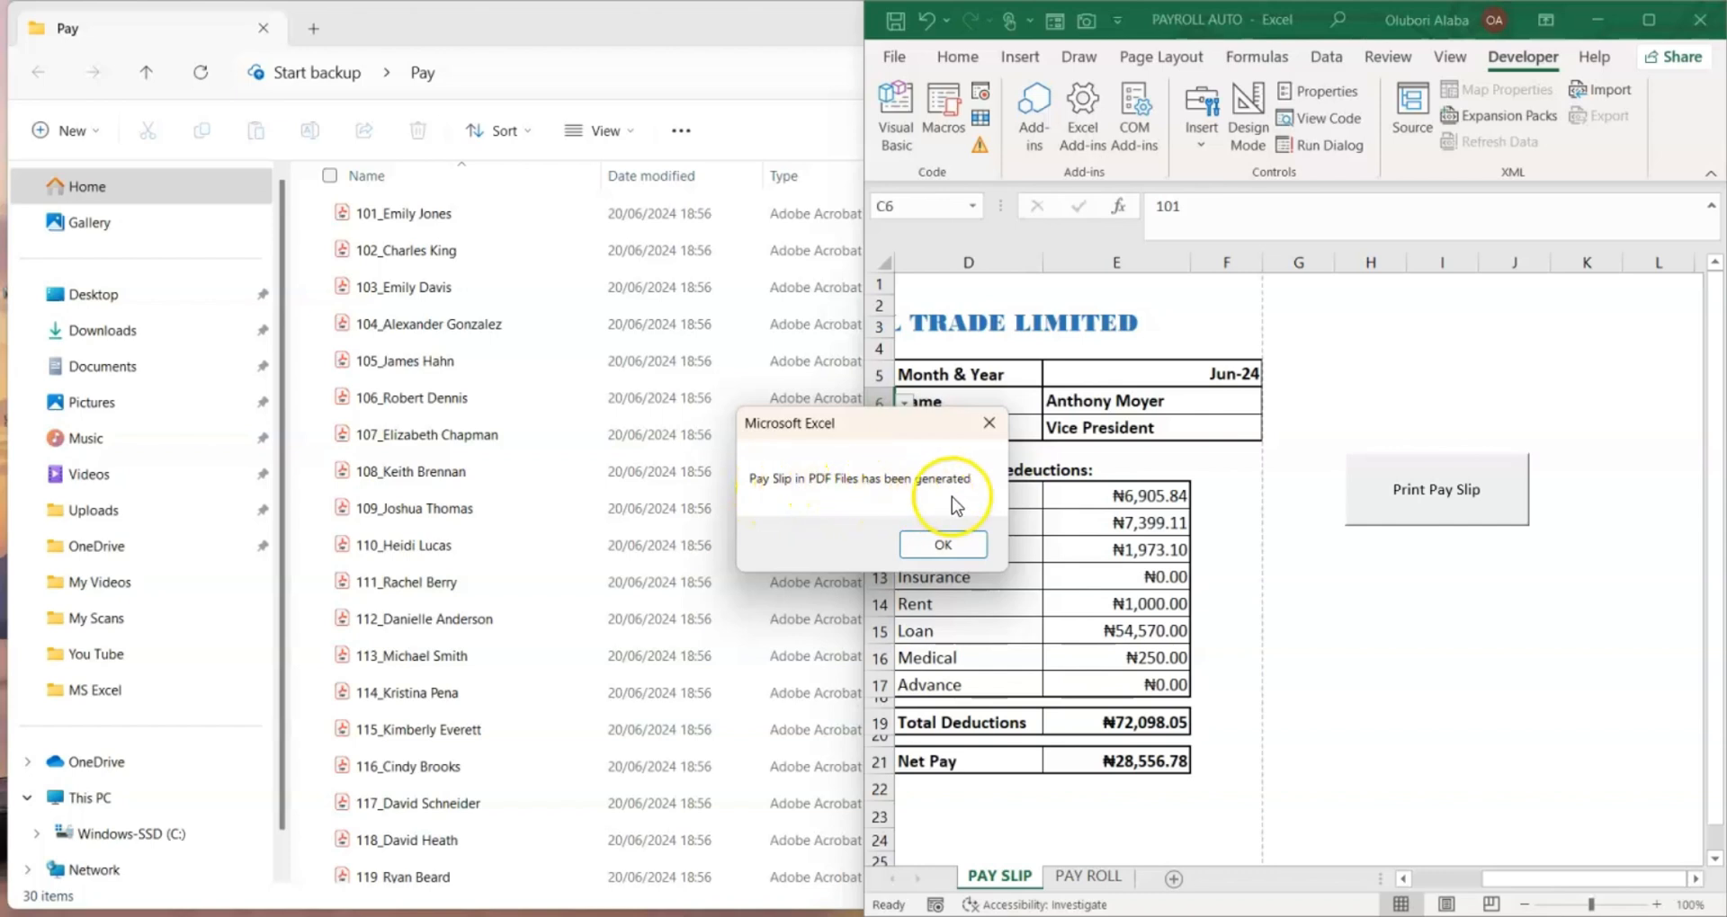
pyautogui.click(951, 545)
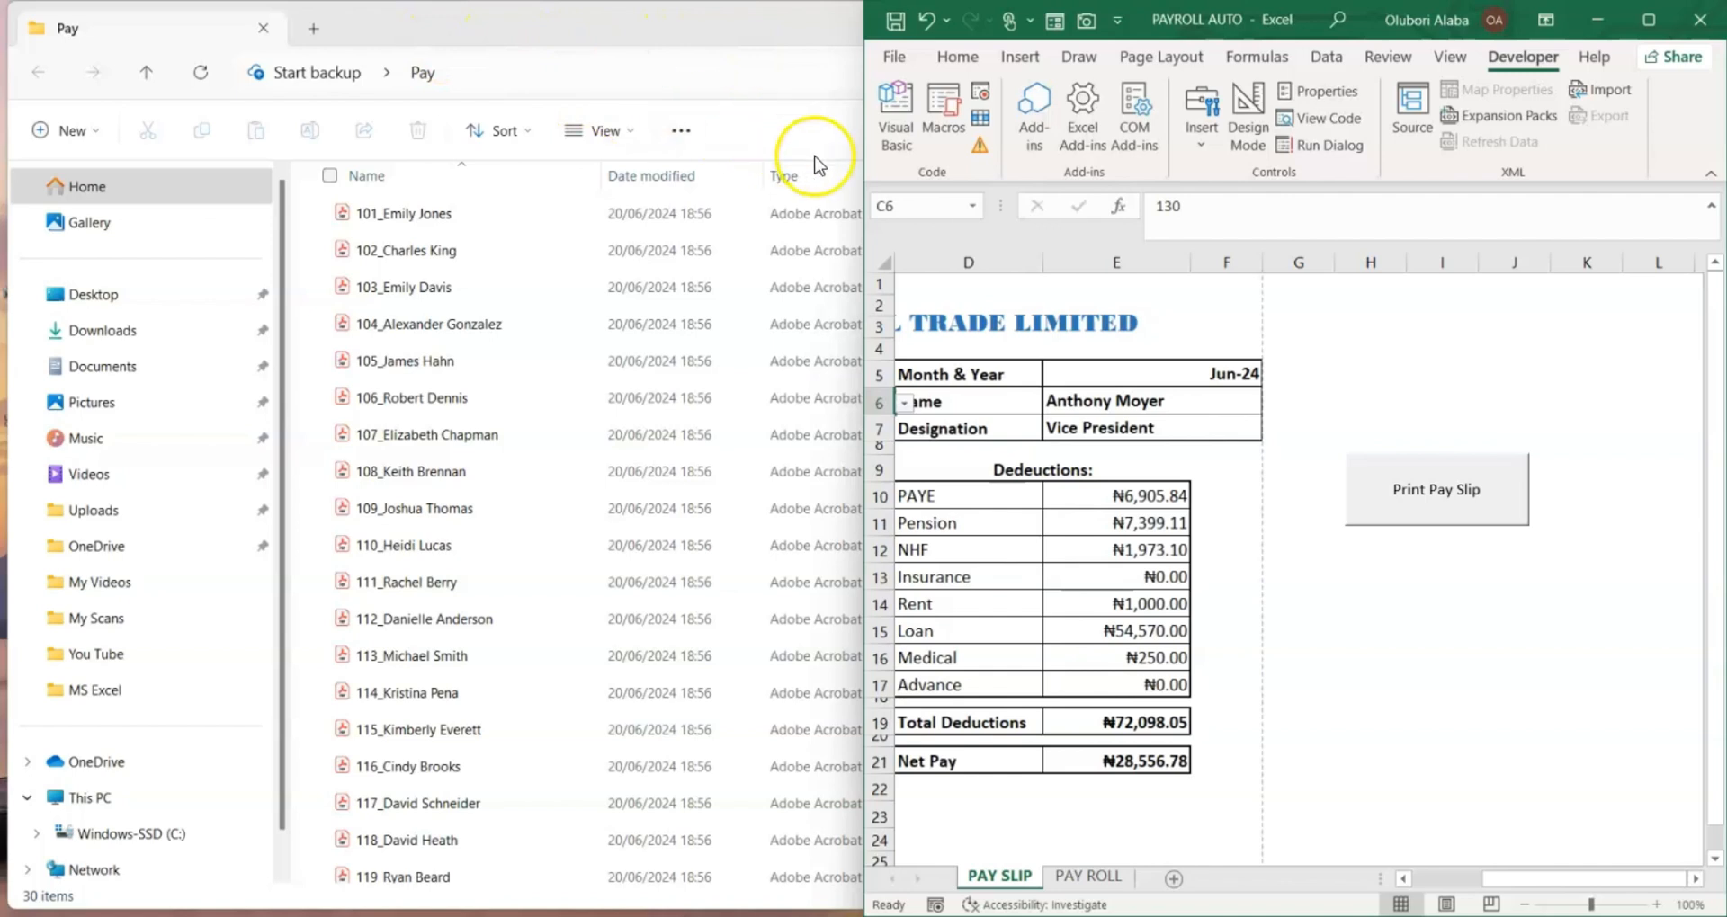
# Review the exported files in the Pay folder, view the PDF pay slip for staff 101 in a maximized window, and close it
pyautogui.click(1365, 337)
pyautogui.click(559, 287)
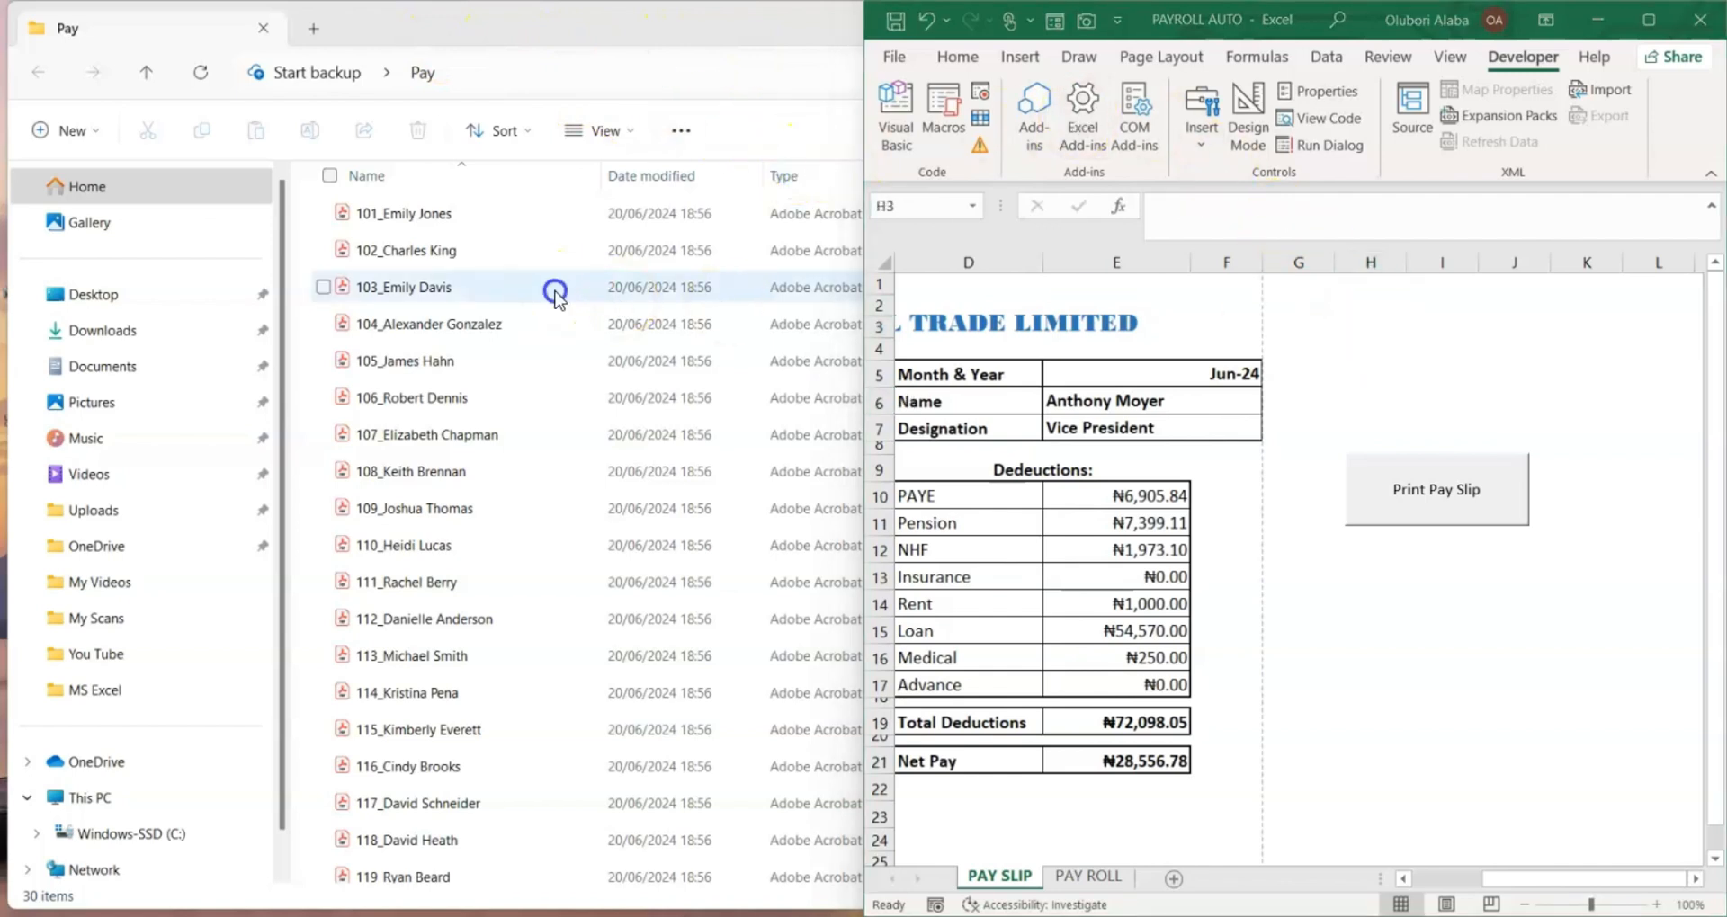
pyautogui.press('super+Up')
pyautogui.scroll(-4, 483, 252)
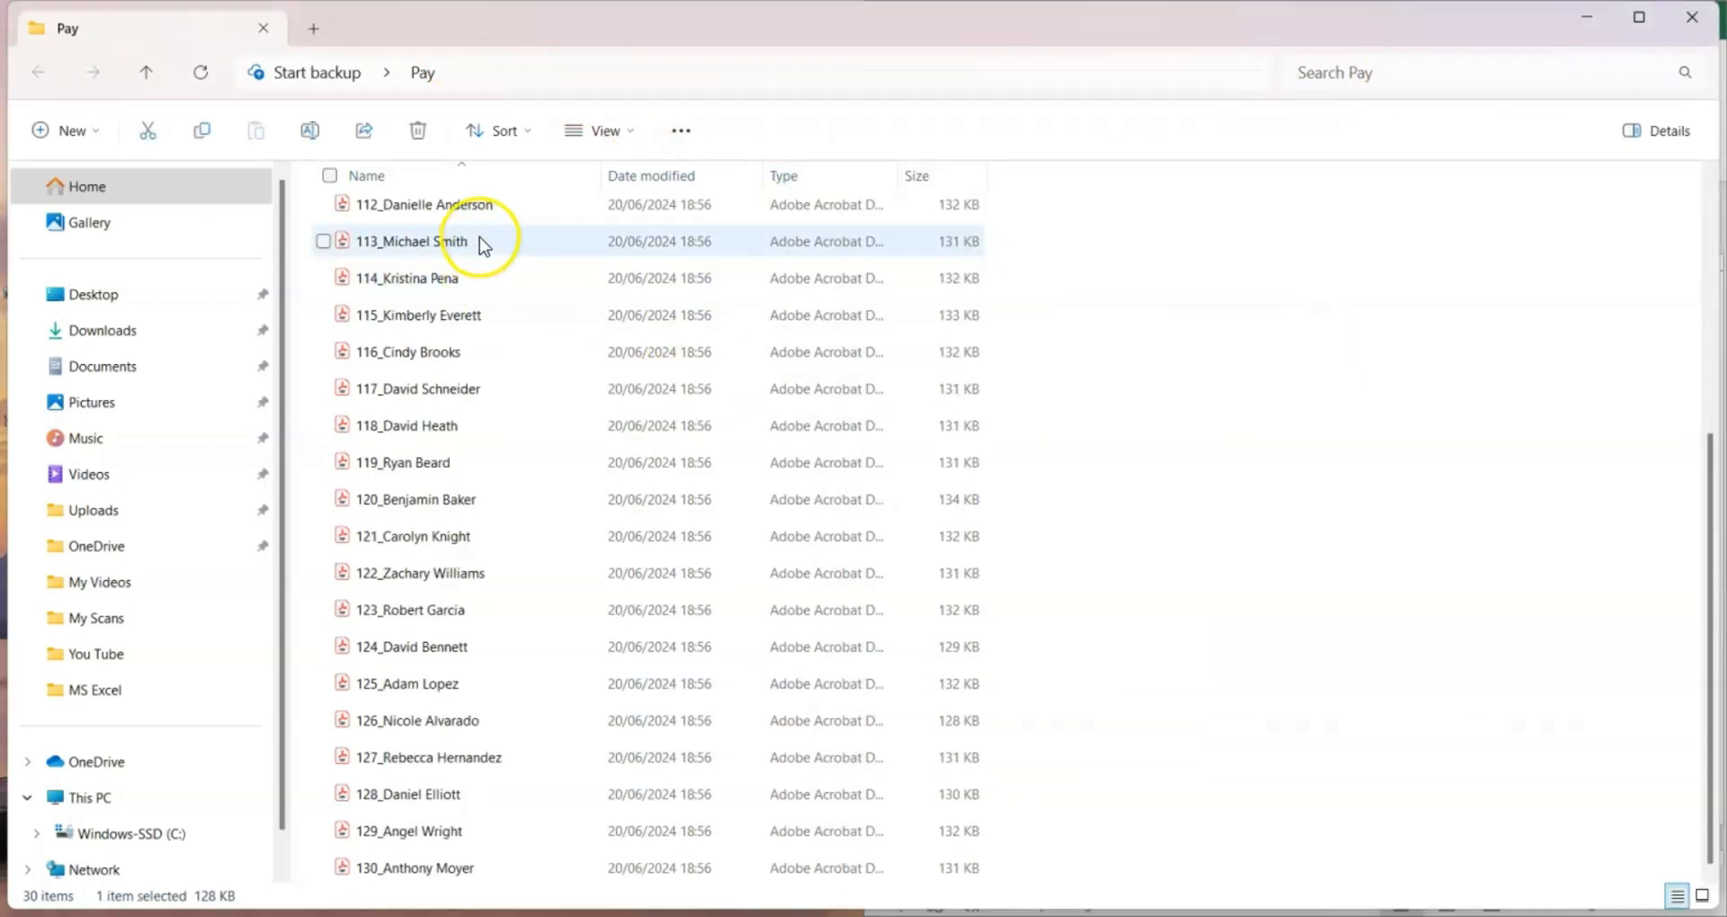
pyautogui.scroll(4, 485, 270)
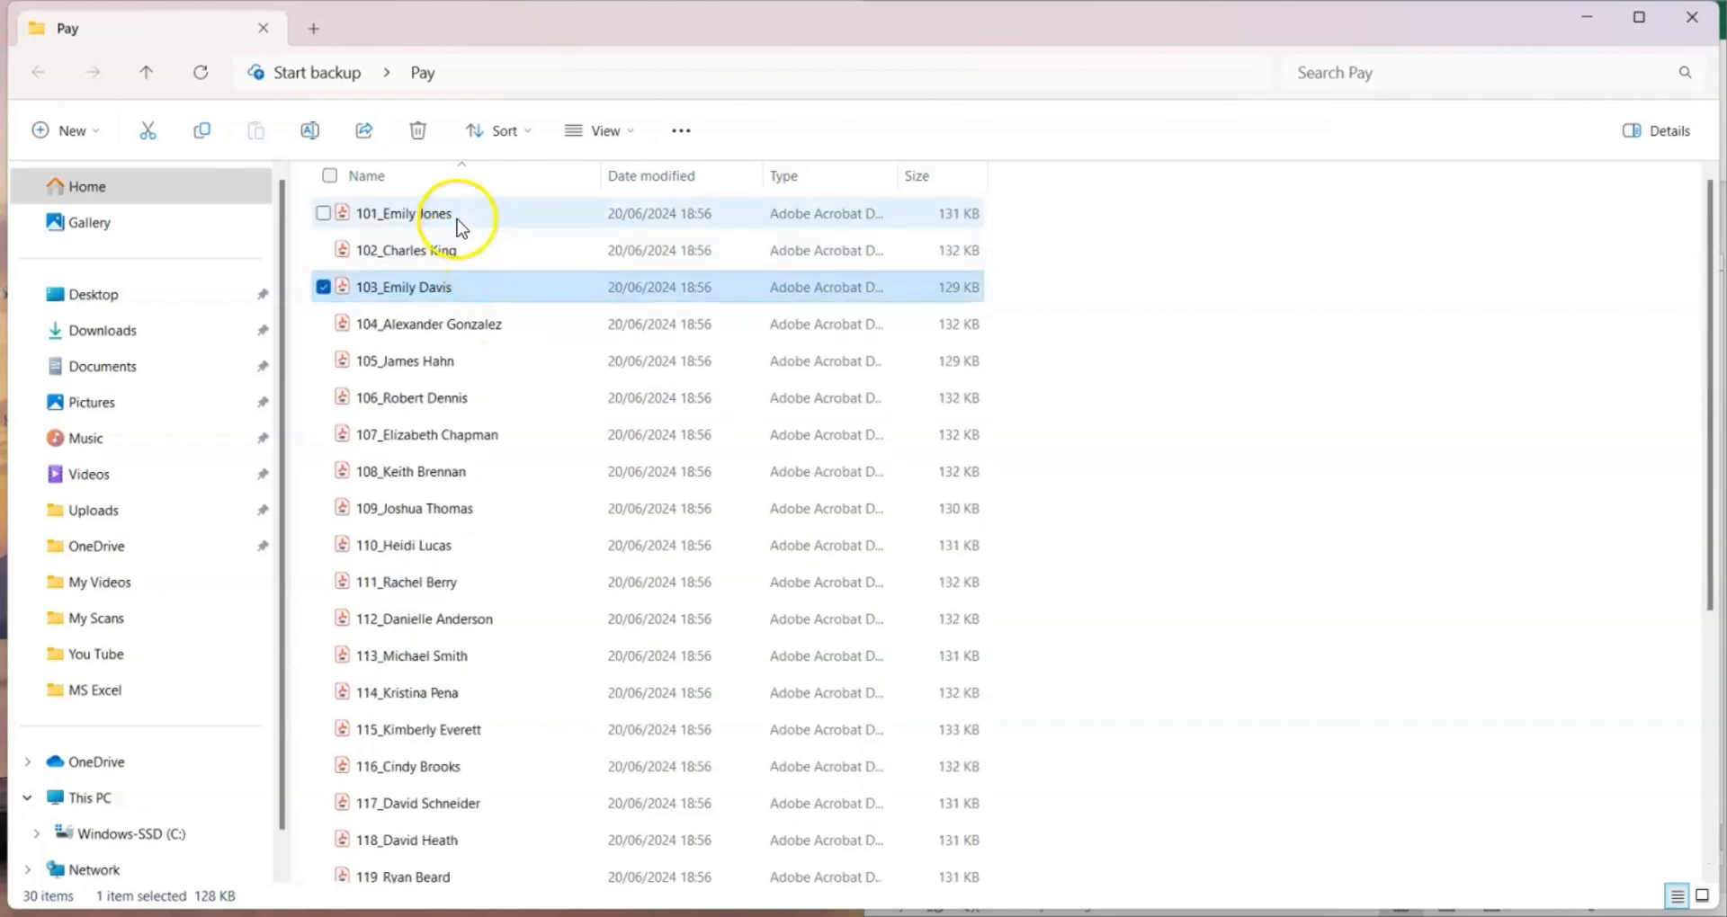
pyautogui.doubleClick(459, 217)
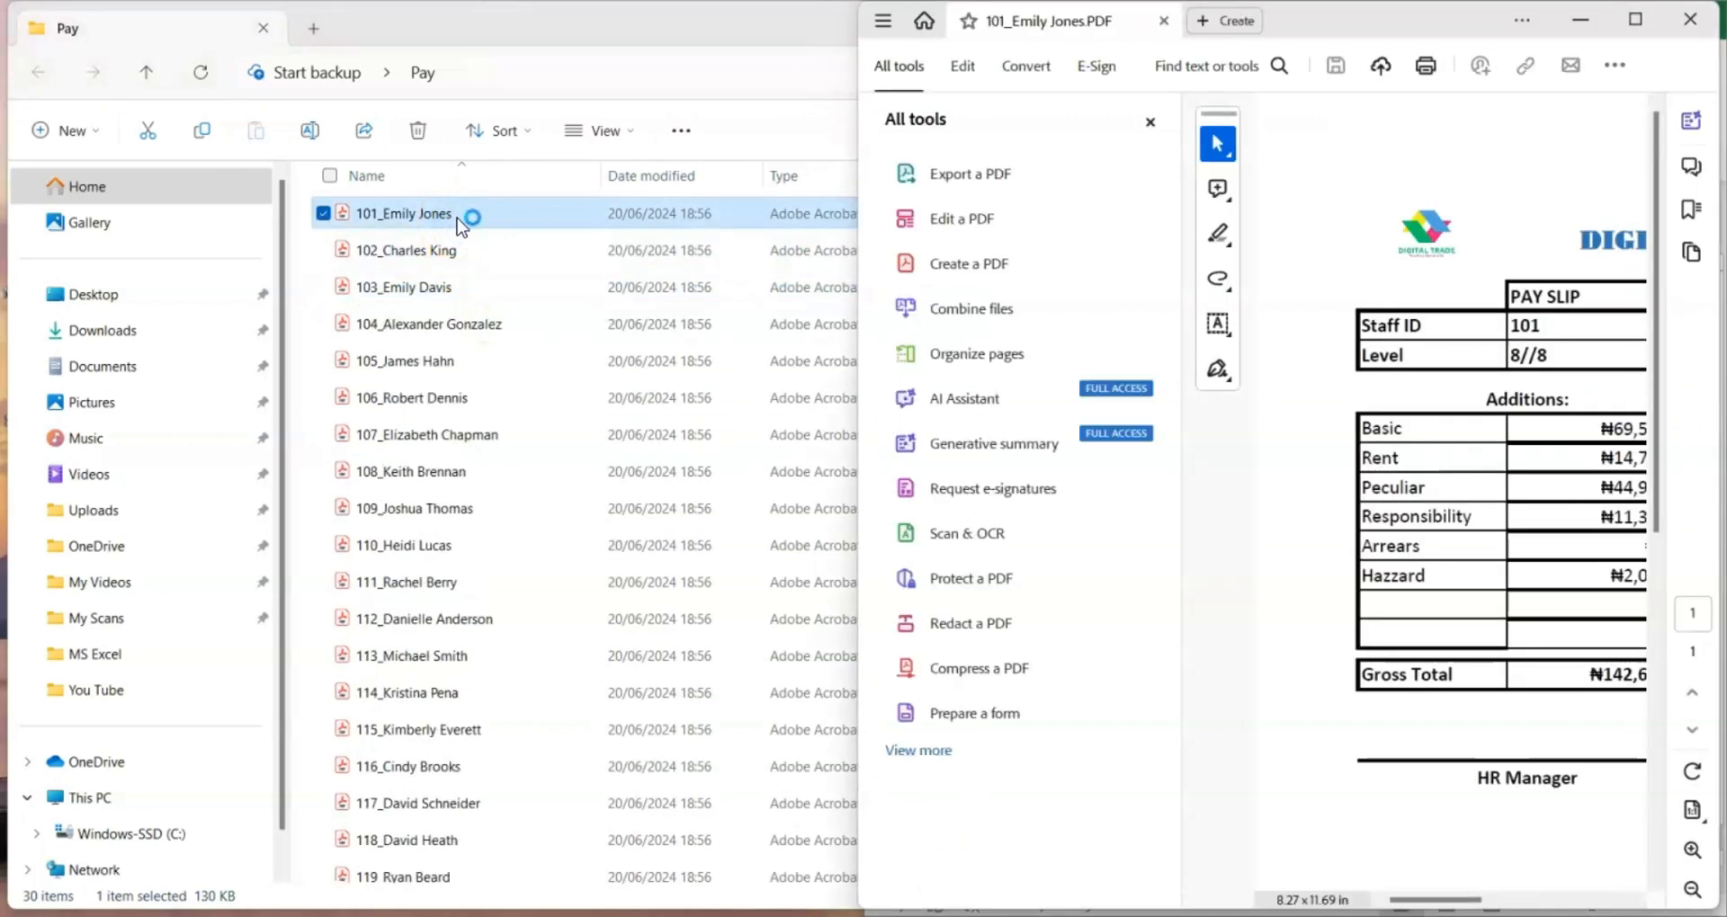
pyautogui.click(1633, 20)
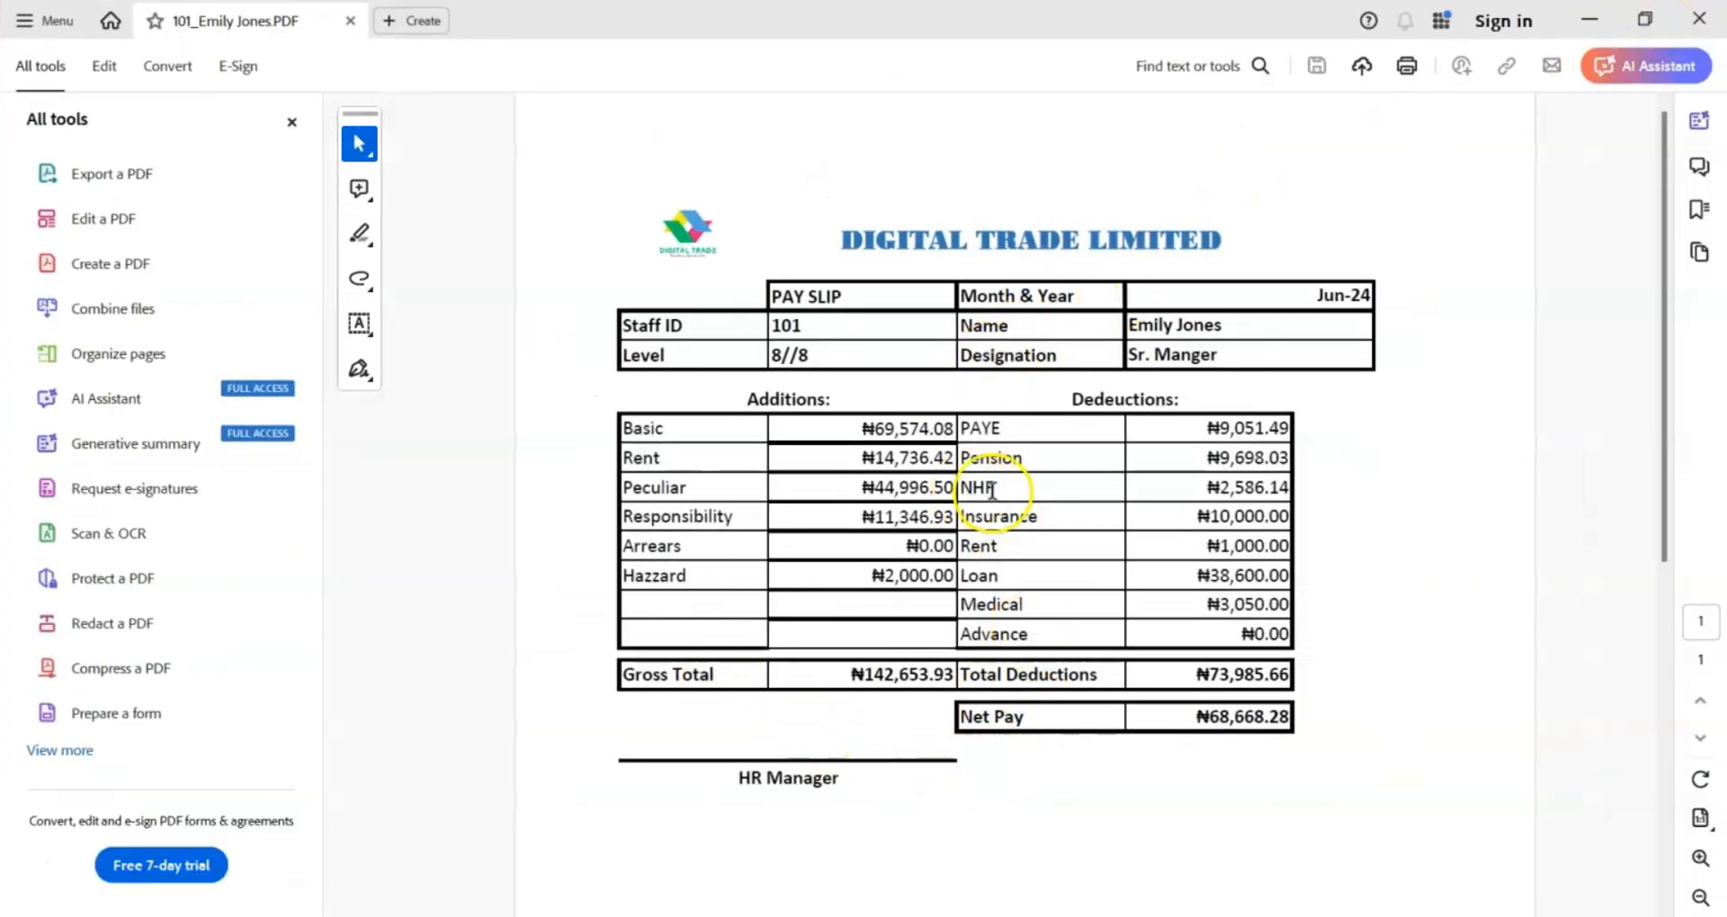
pyautogui.click(1700, 21)
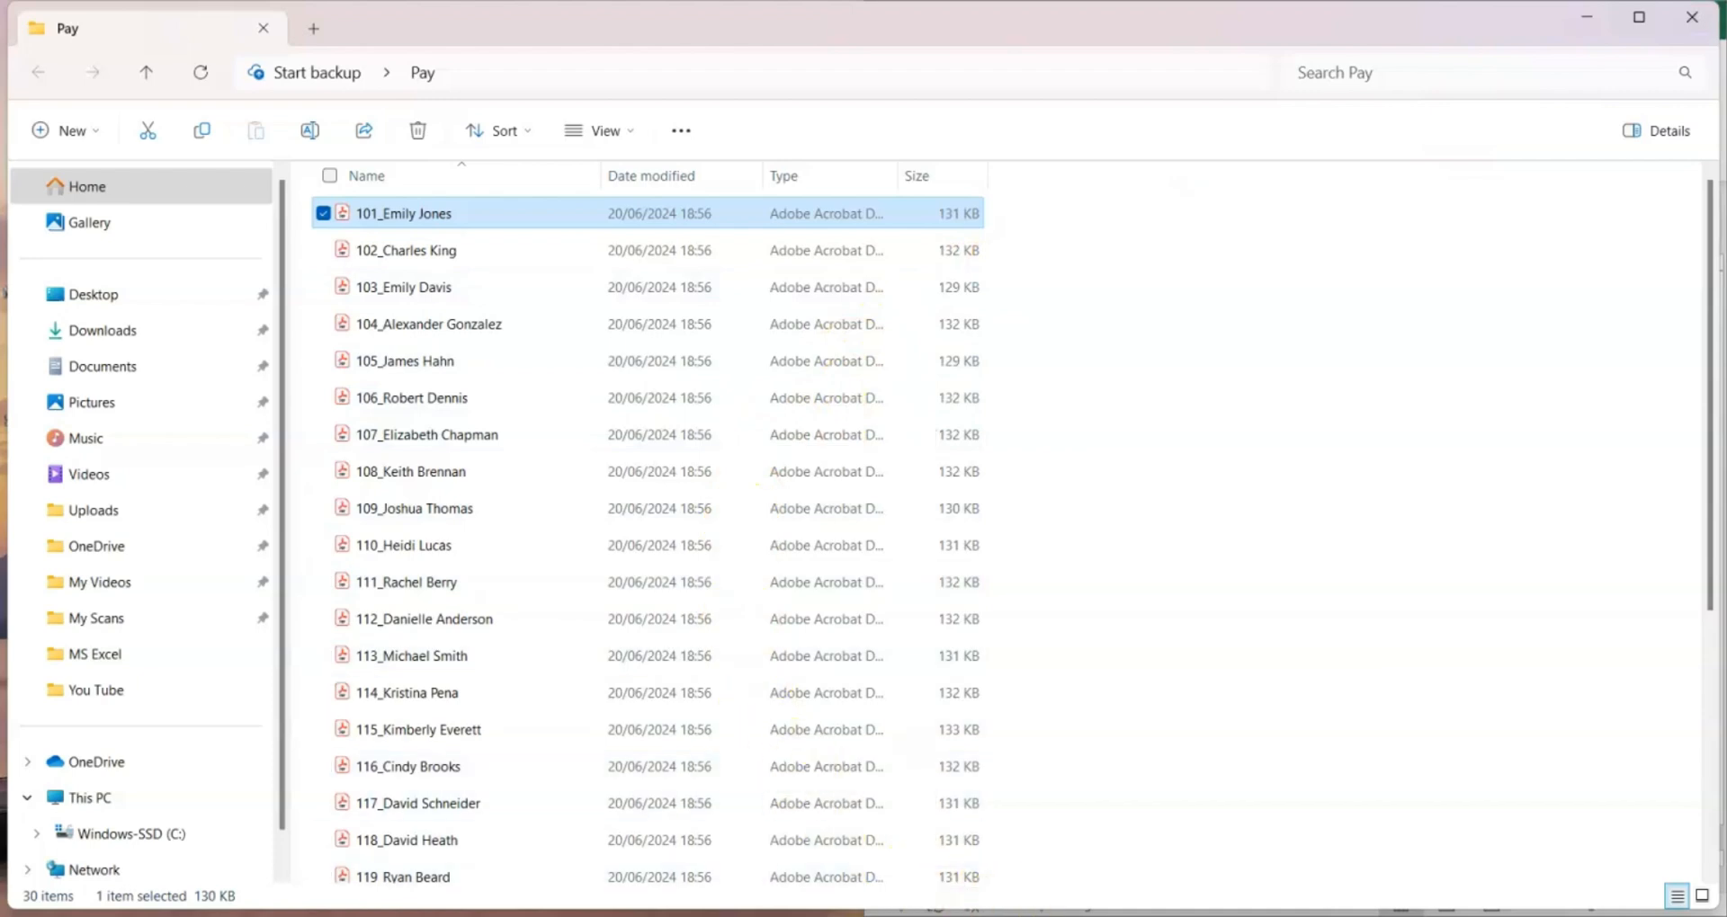
# Return to the PAYROLL AUTO workbook in Excel, maximize it, and bring the pay slip back into view
pyautogui.moveTo(1154, 911)
pyautogui.click(1170, 863)
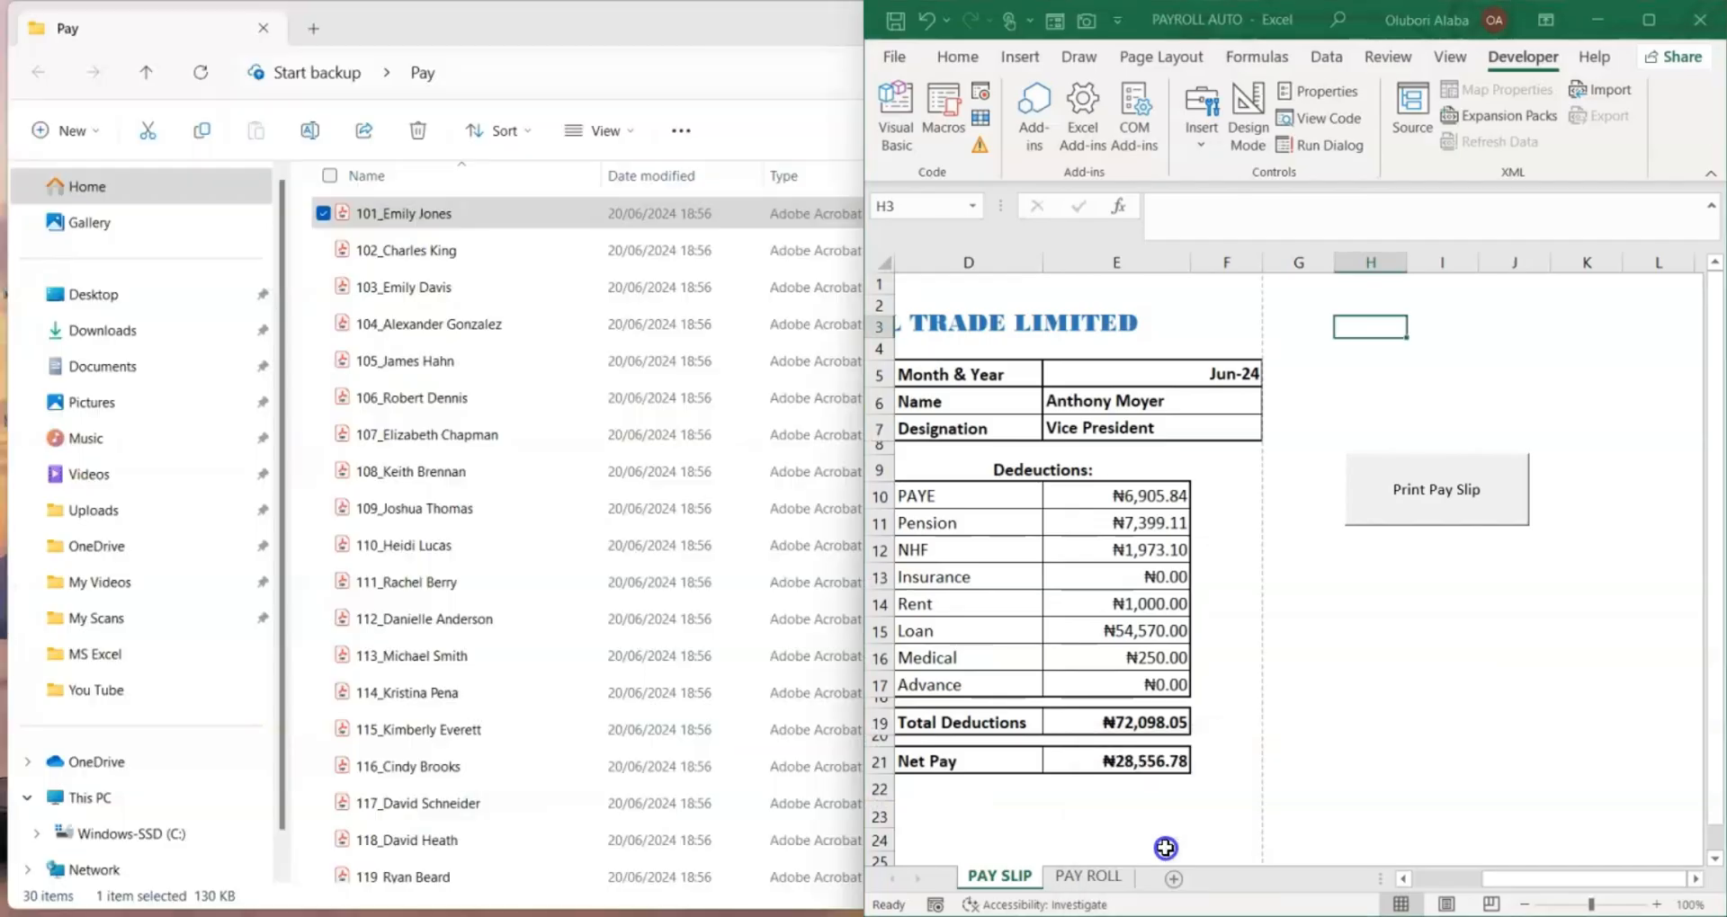
pyautogui.click(1651, 21)
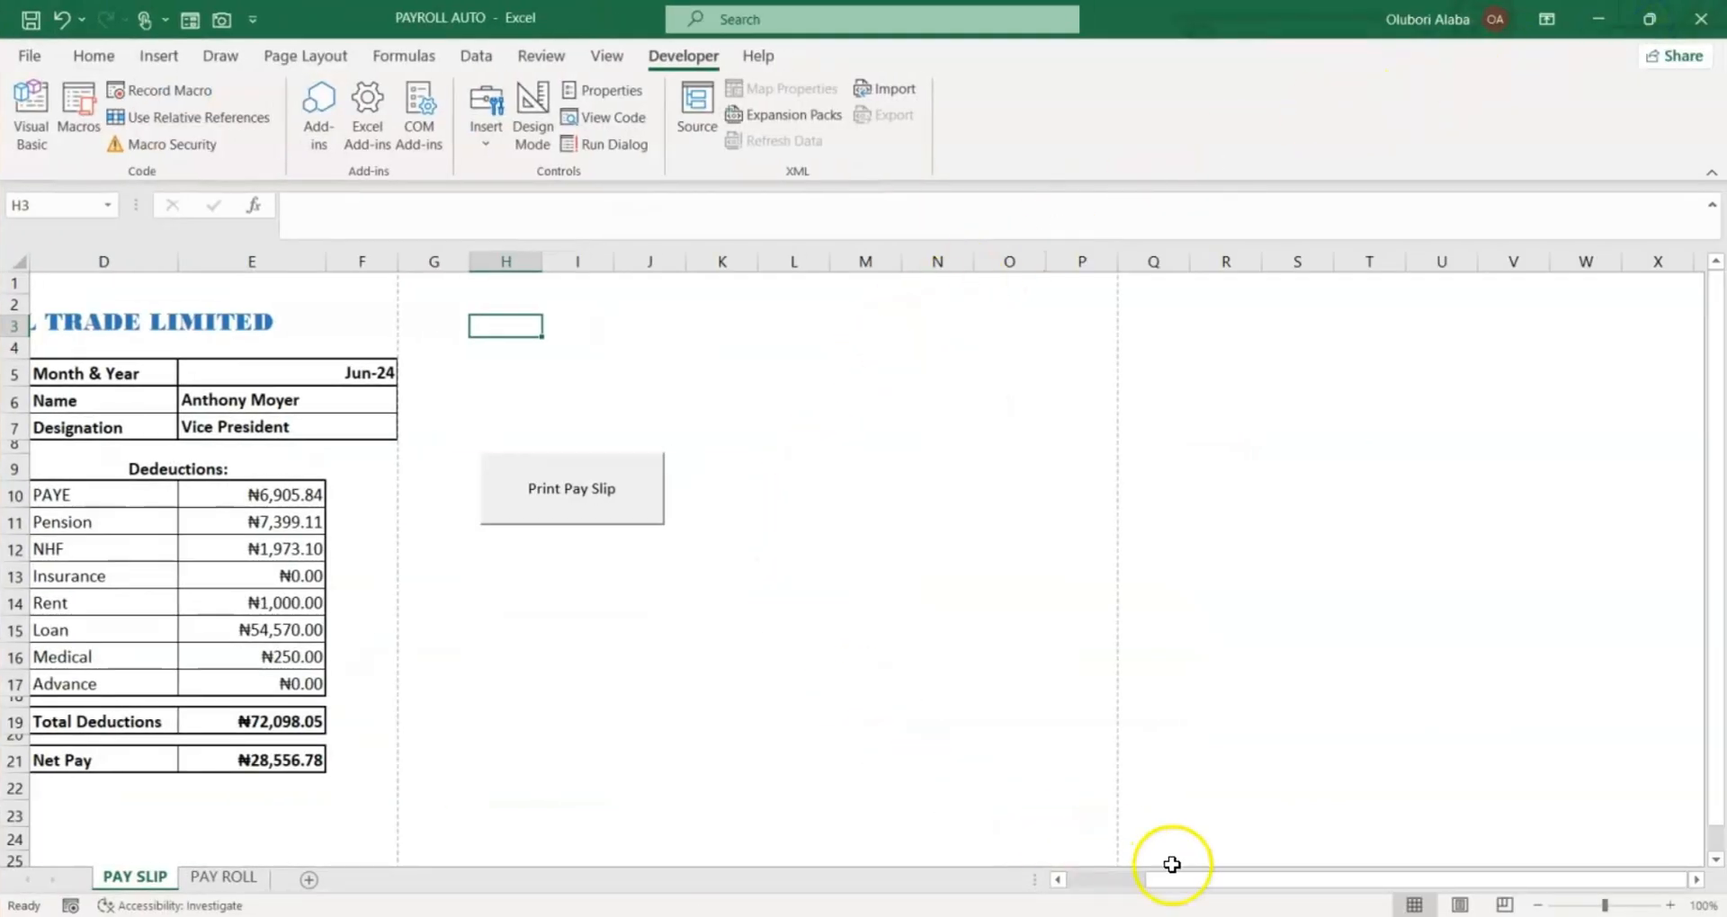
pyautogui.click(1059, 879)
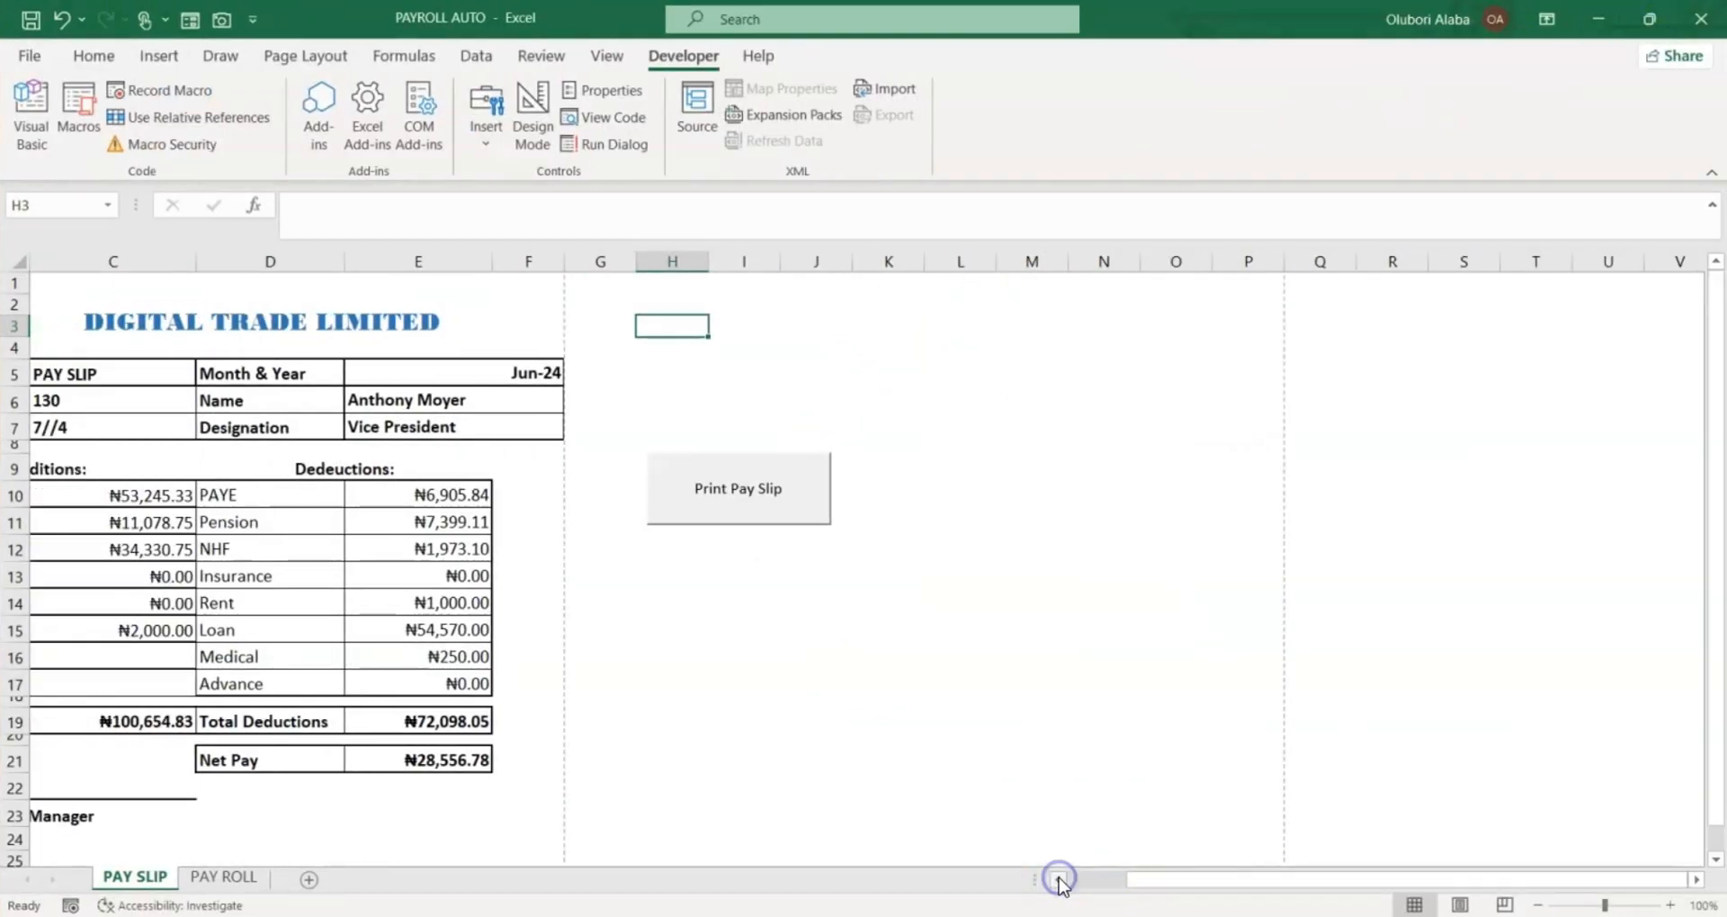
pyautogui.click(1060, 880)
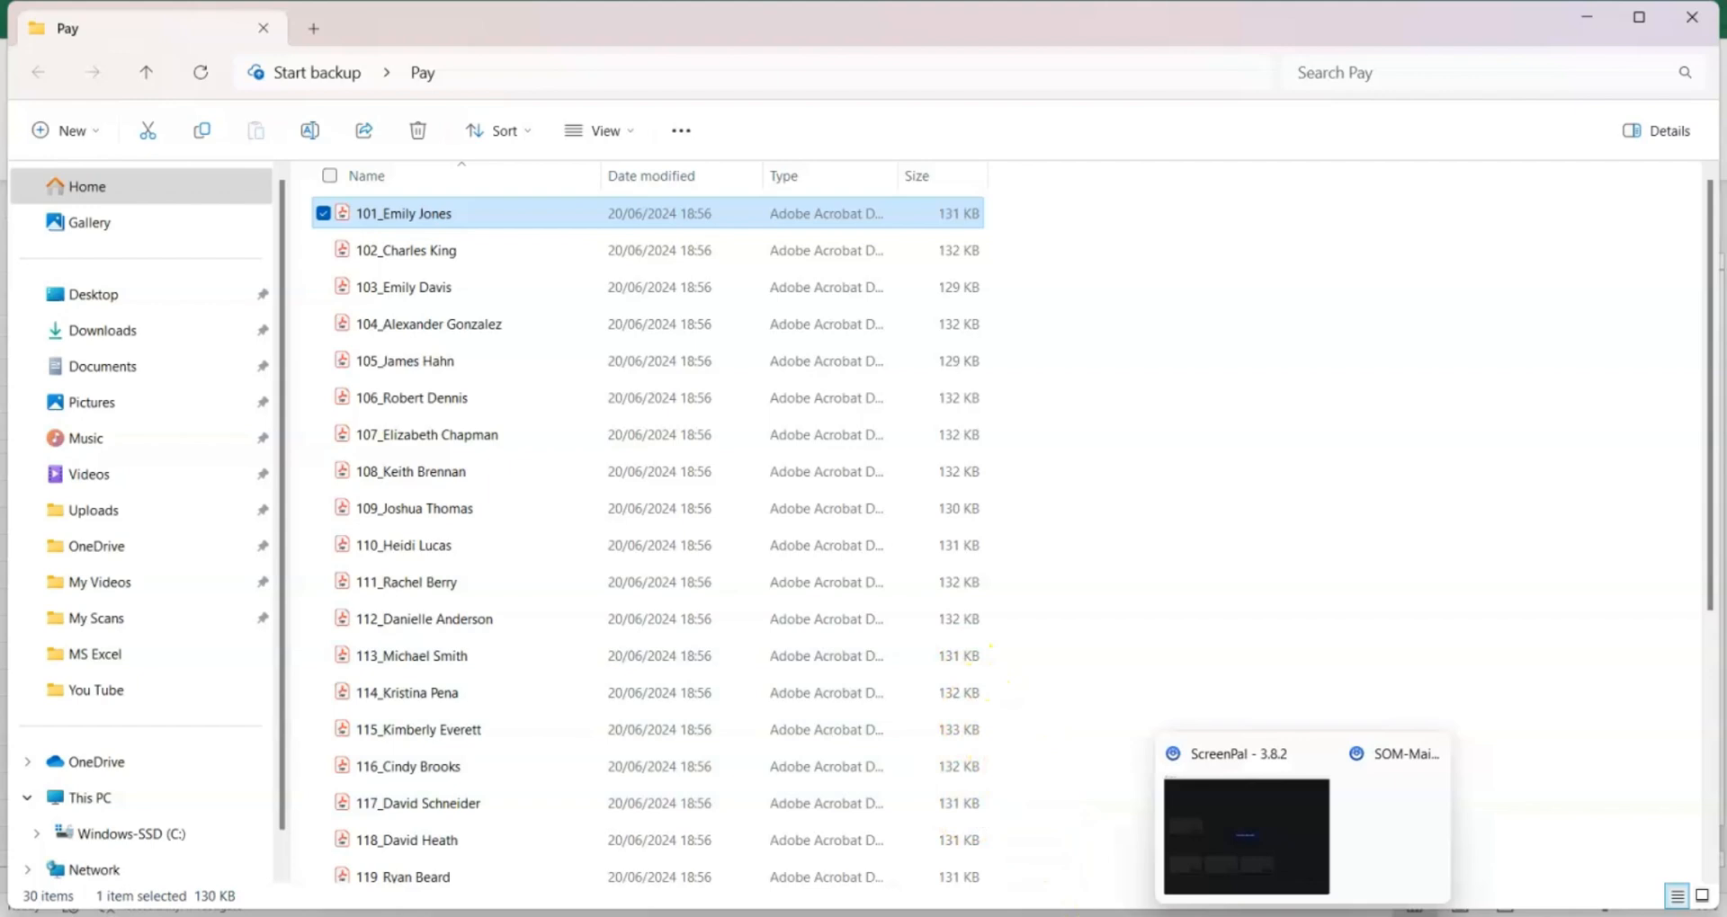
pyautogui.click(1300, 916)
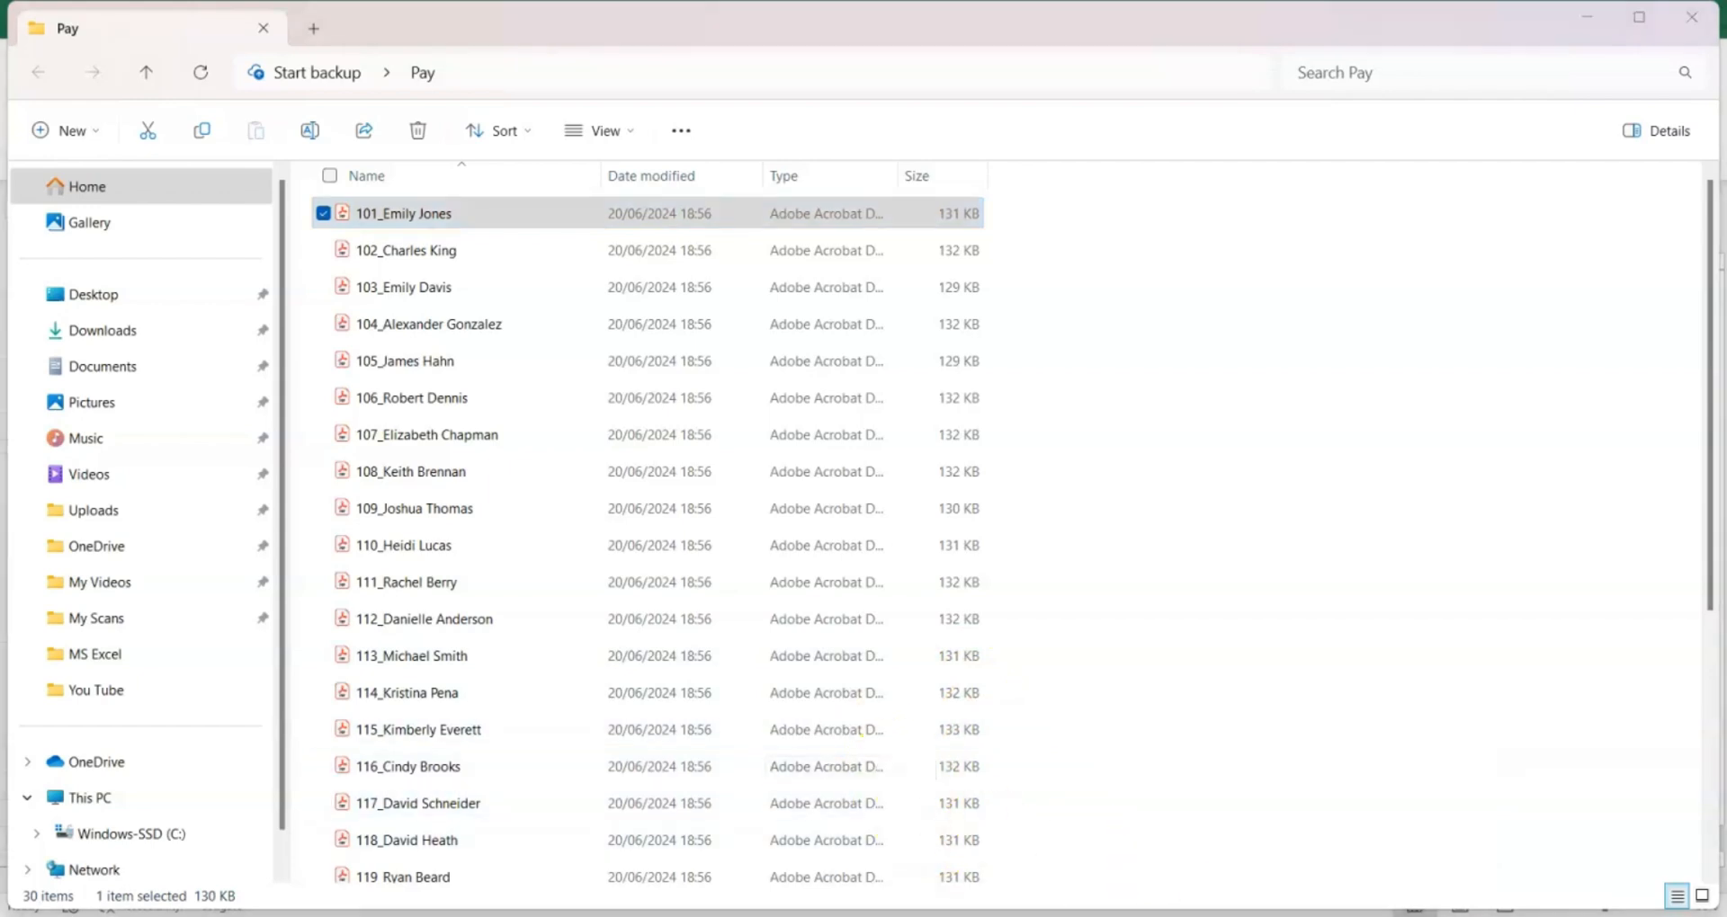
pyautogui.click(914, 695)
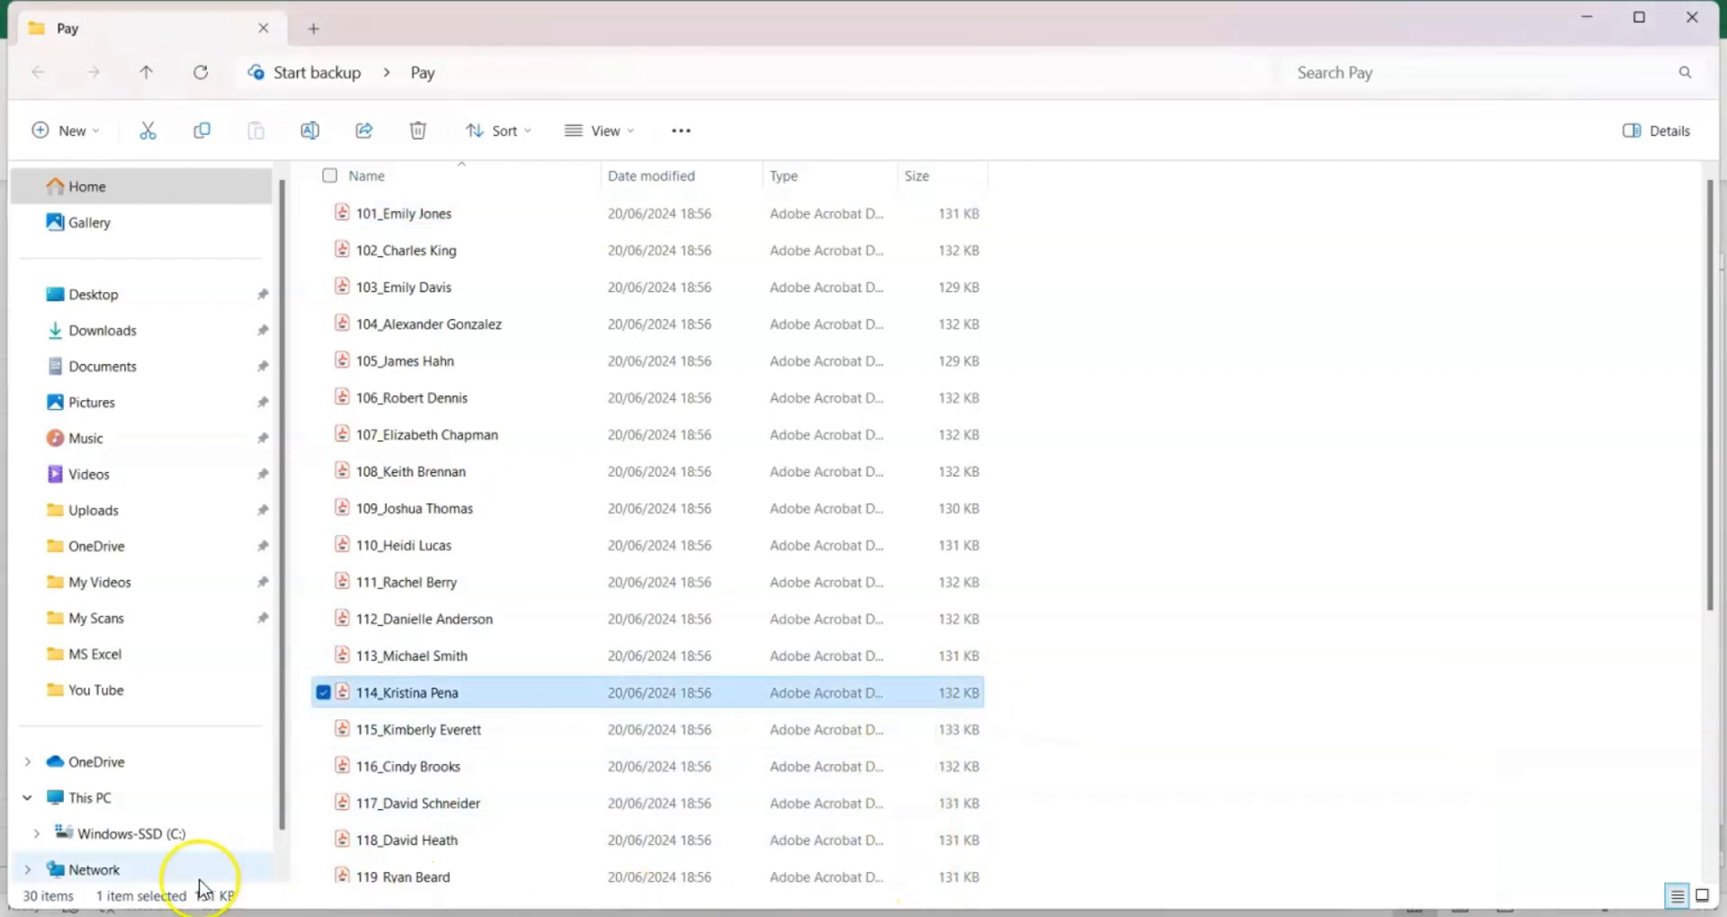